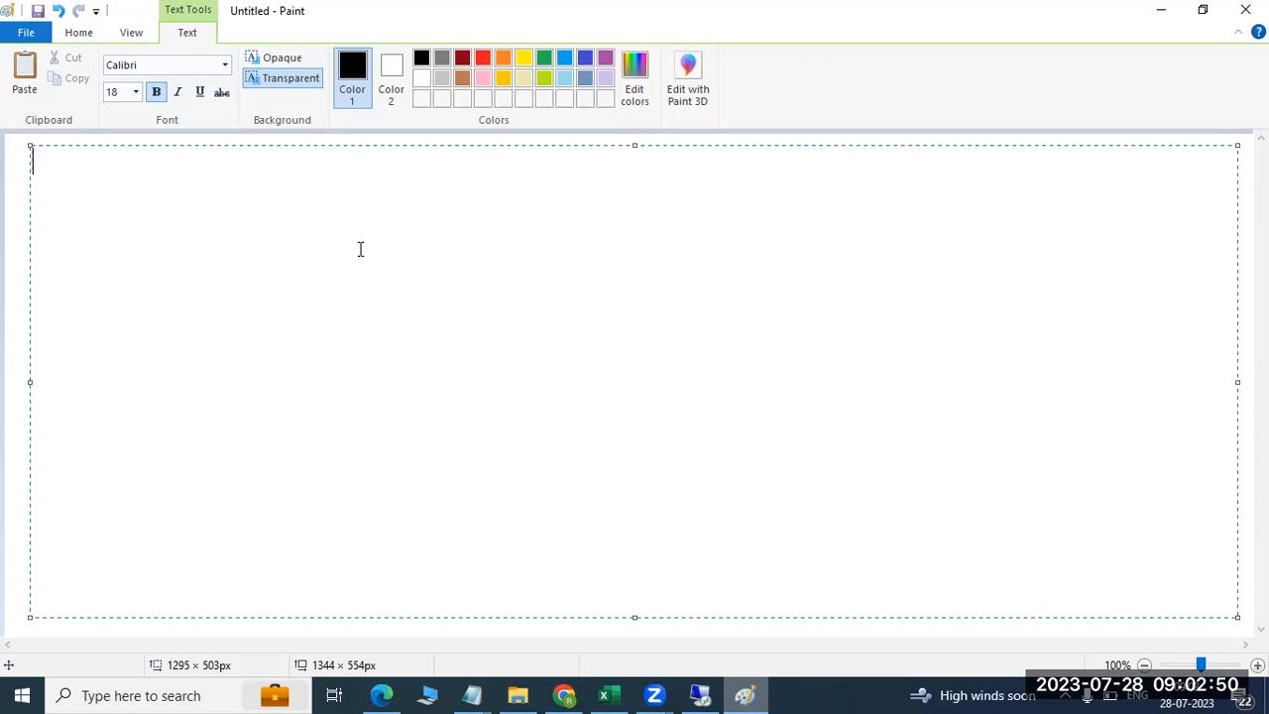
Type the heading 'HANA RESTORE:' in Paint with a row of '=' signs beneath it
text(HA)
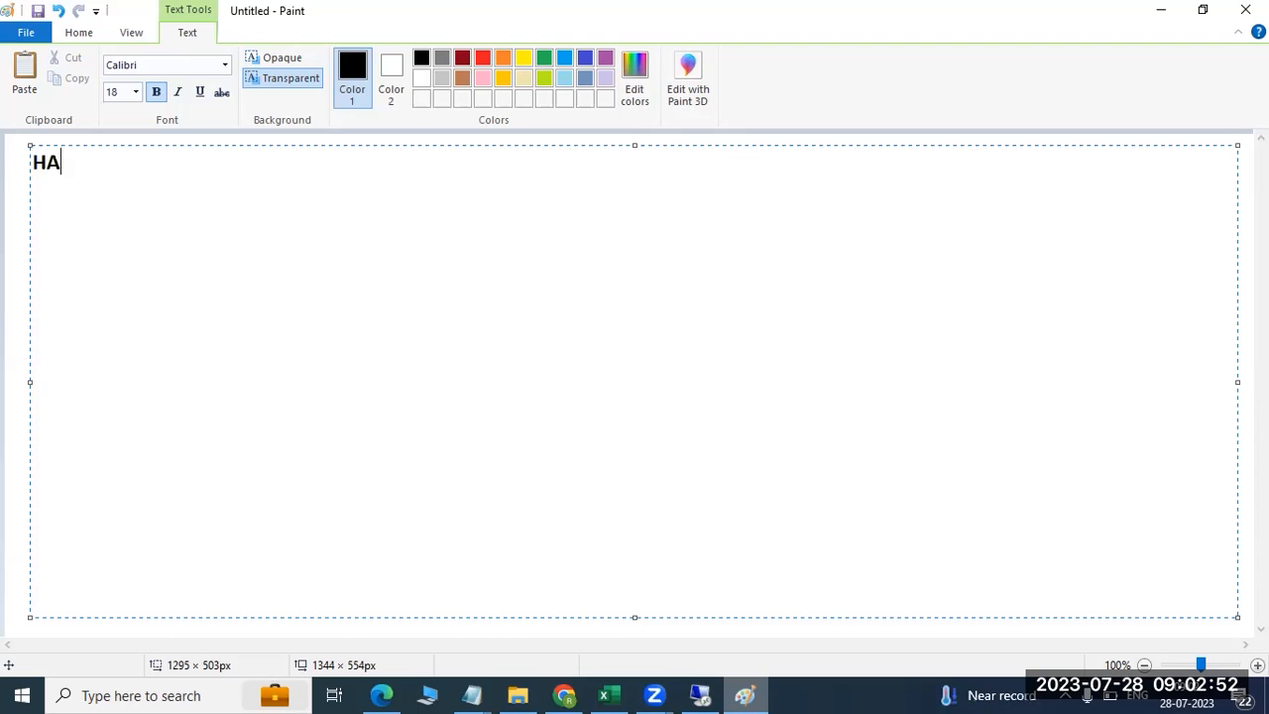
text(NA RESTORE)
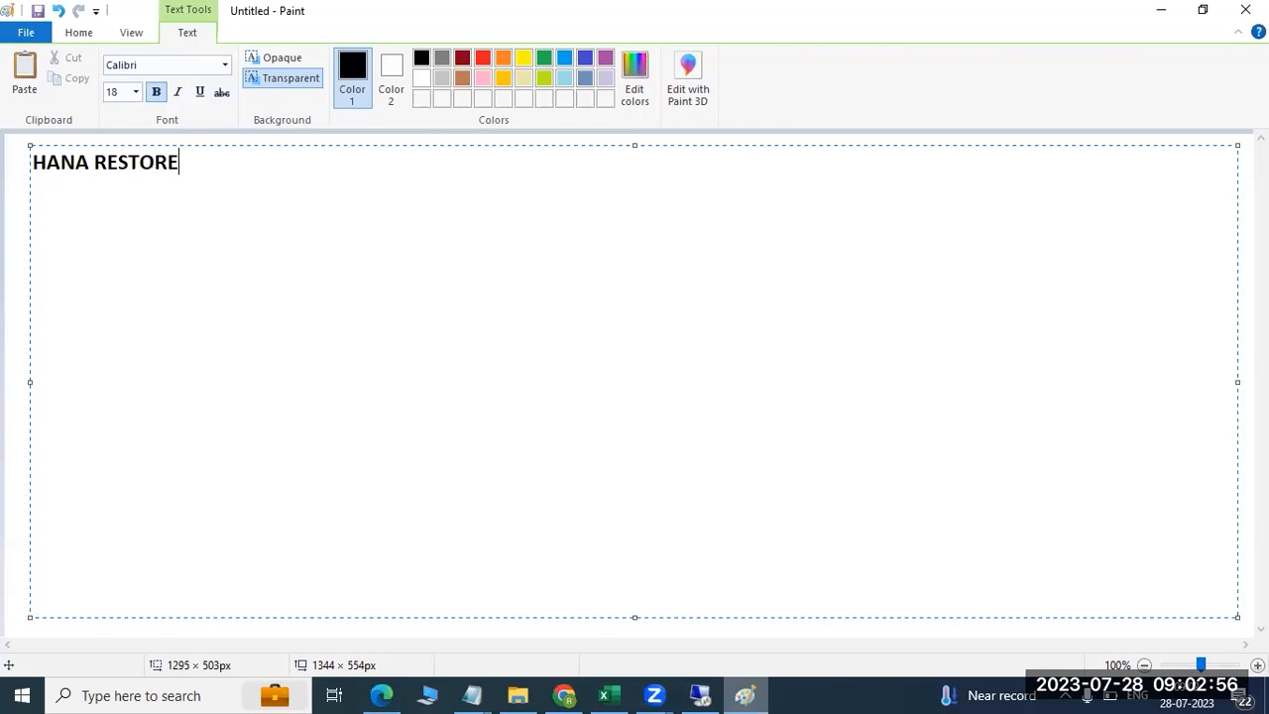
text(:)
key(Return)
text(================)
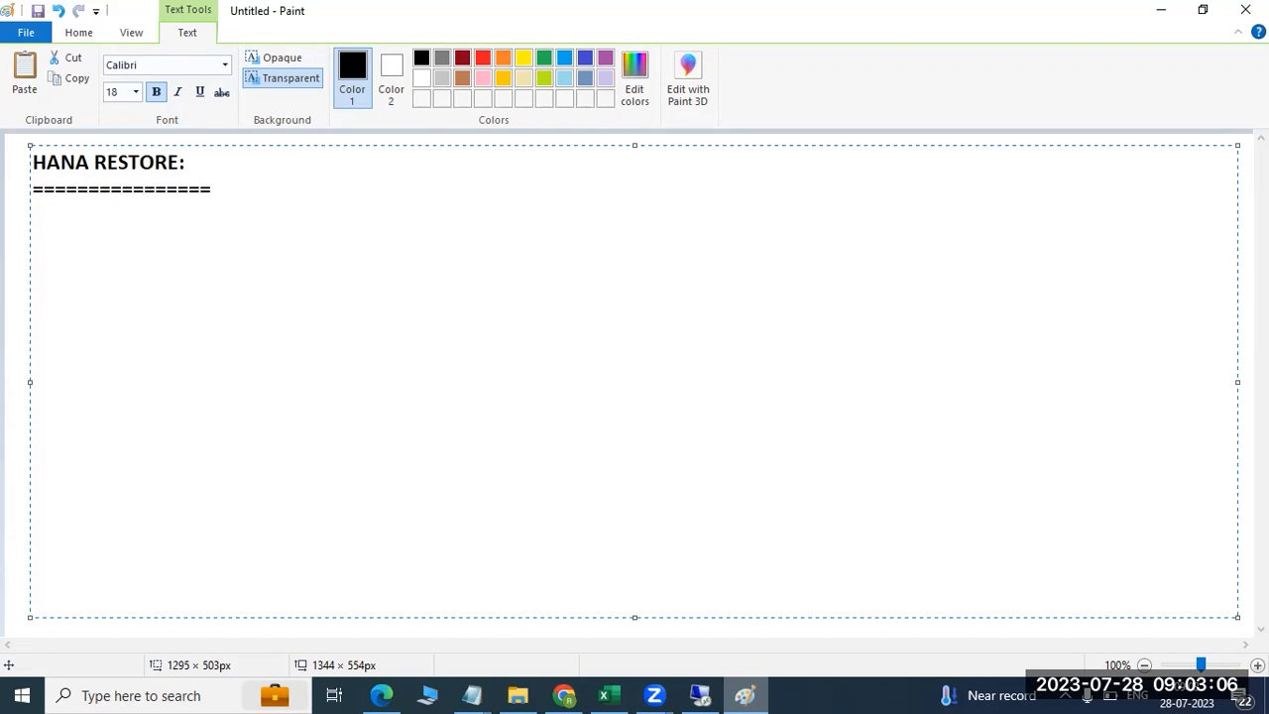
click(700, 695)
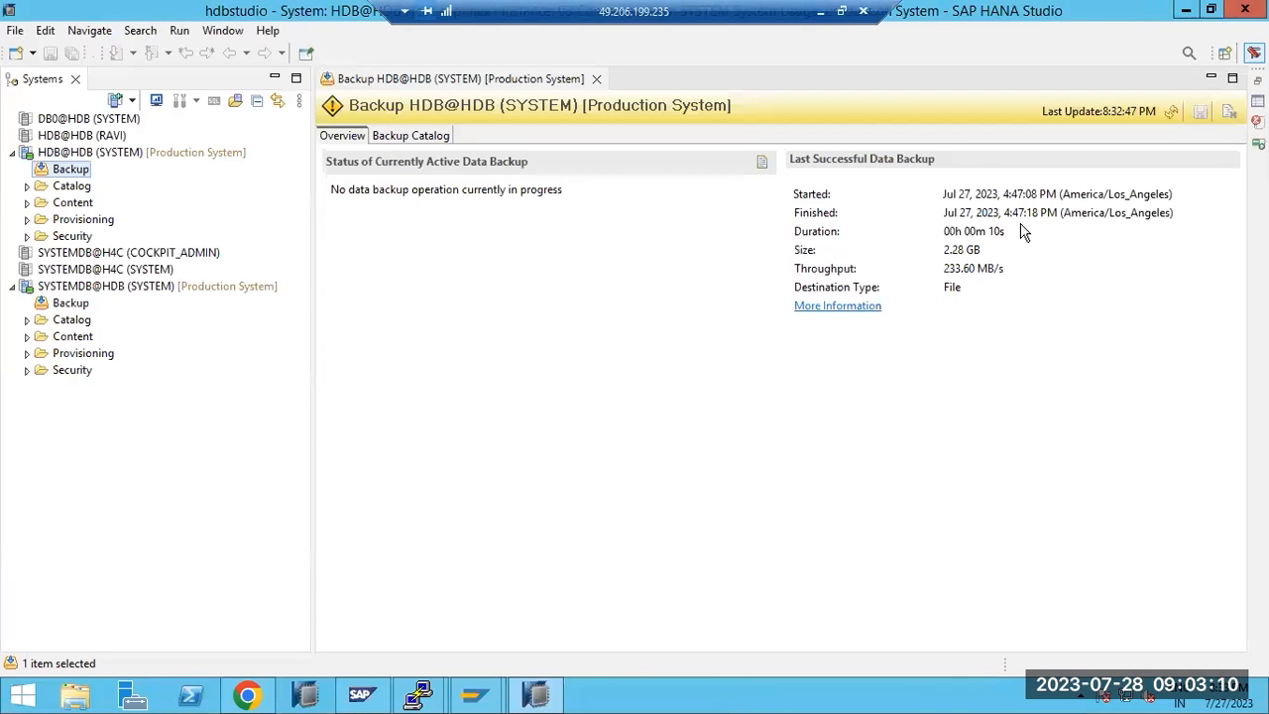
Note the last backup's start time and size, then view the Jul 26 and Jul 27 catalog entries
drag(994, 195, 1099, 212)
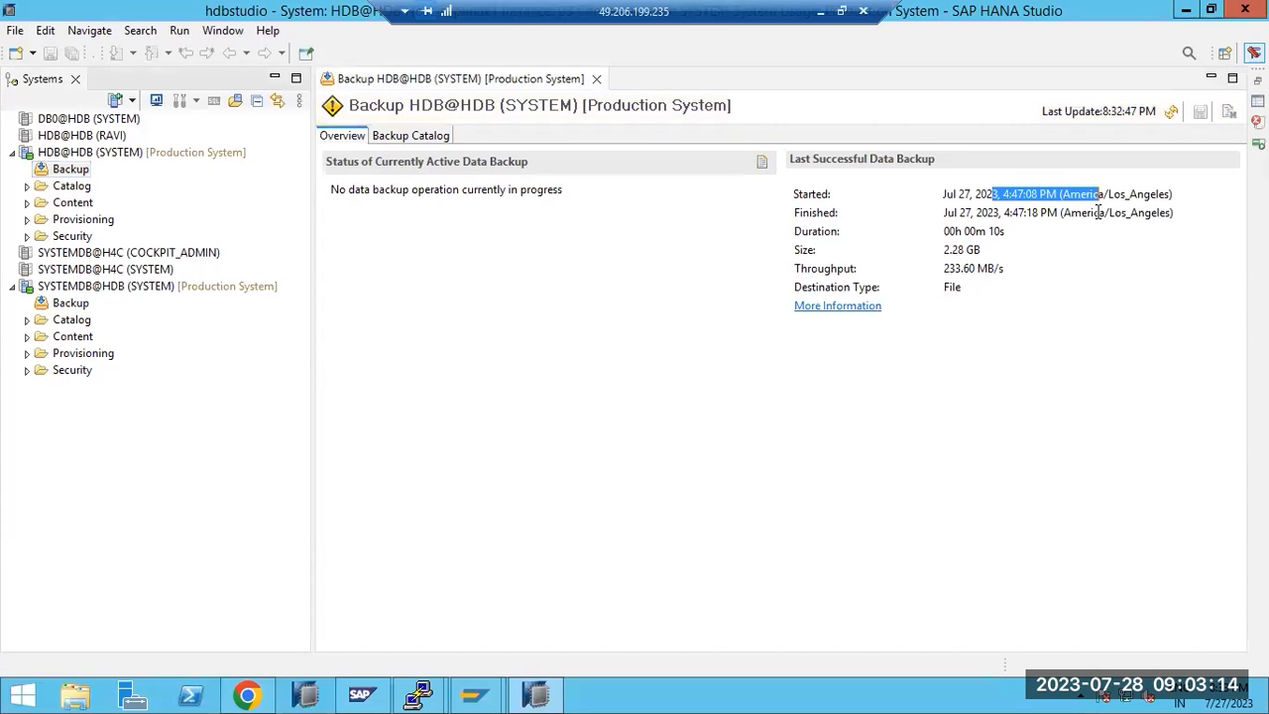
drag(952, 251, 984, 251)
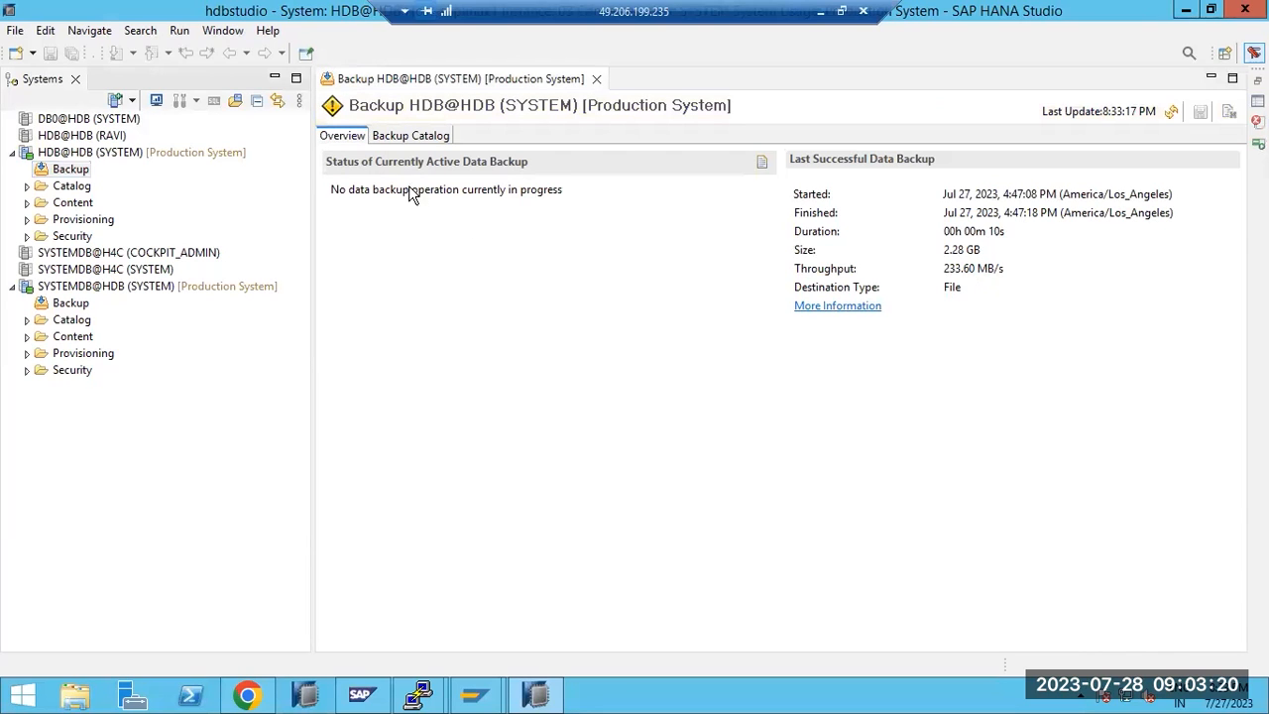
click(400, 137)
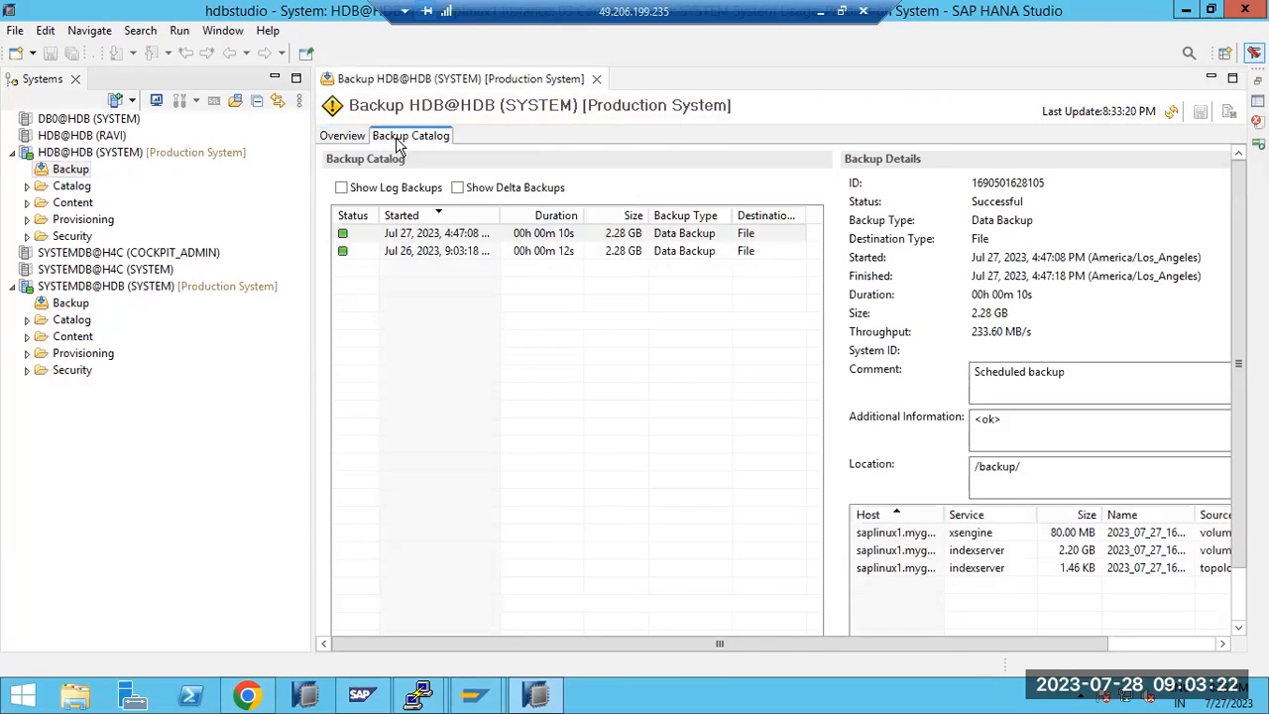
click(429, 253)
click(423, 237)
Recheck both backups and select the Jul 27 backup's /backup/ location path
click(427, 253)
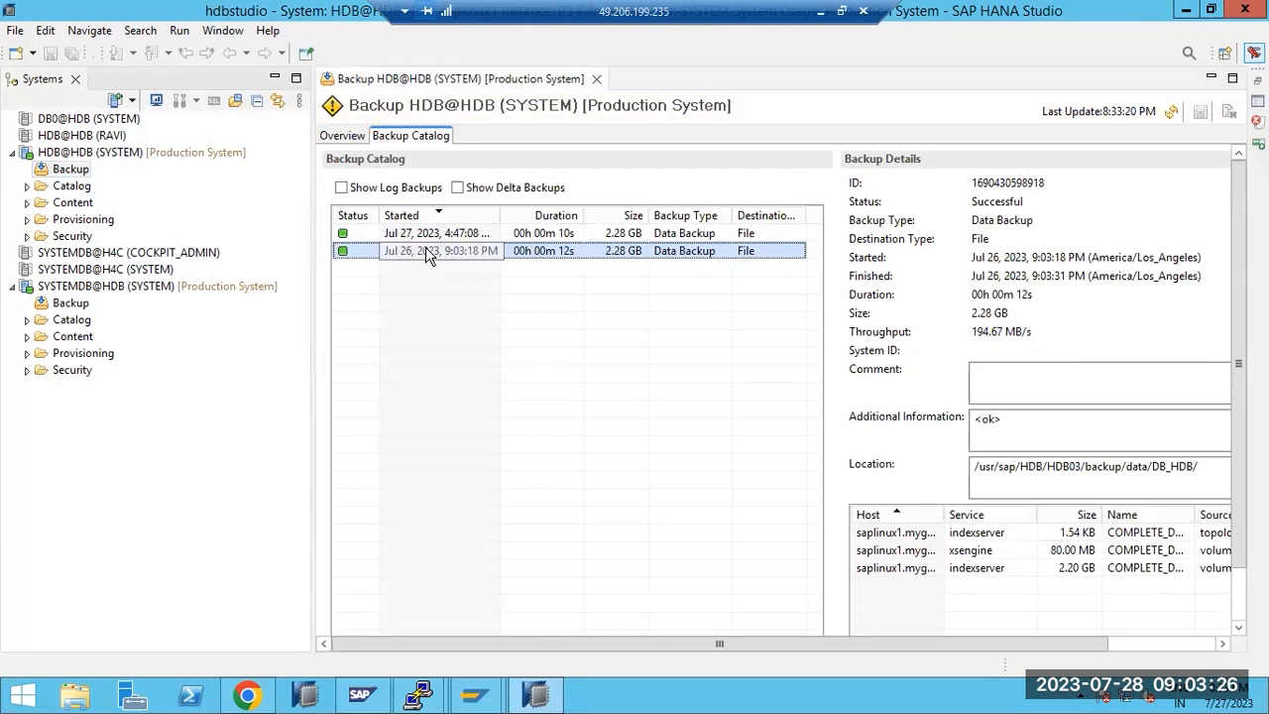
click(423, 235)
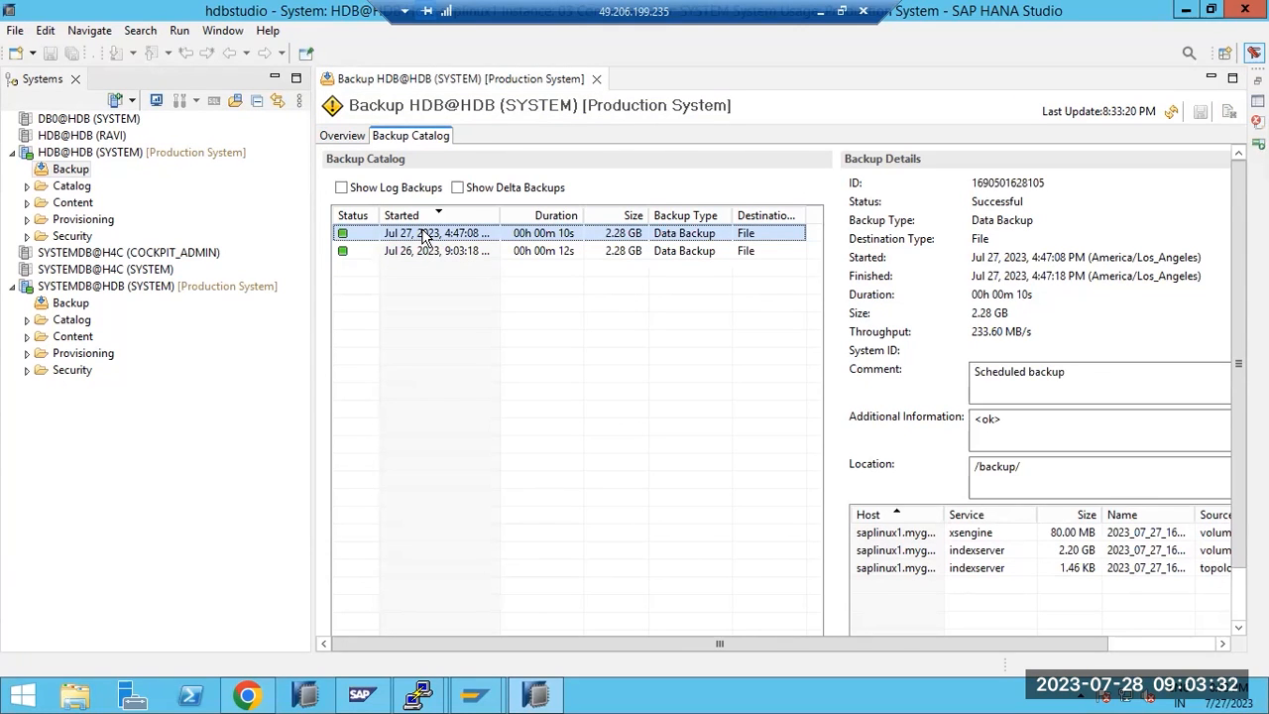
click(1012, 472)
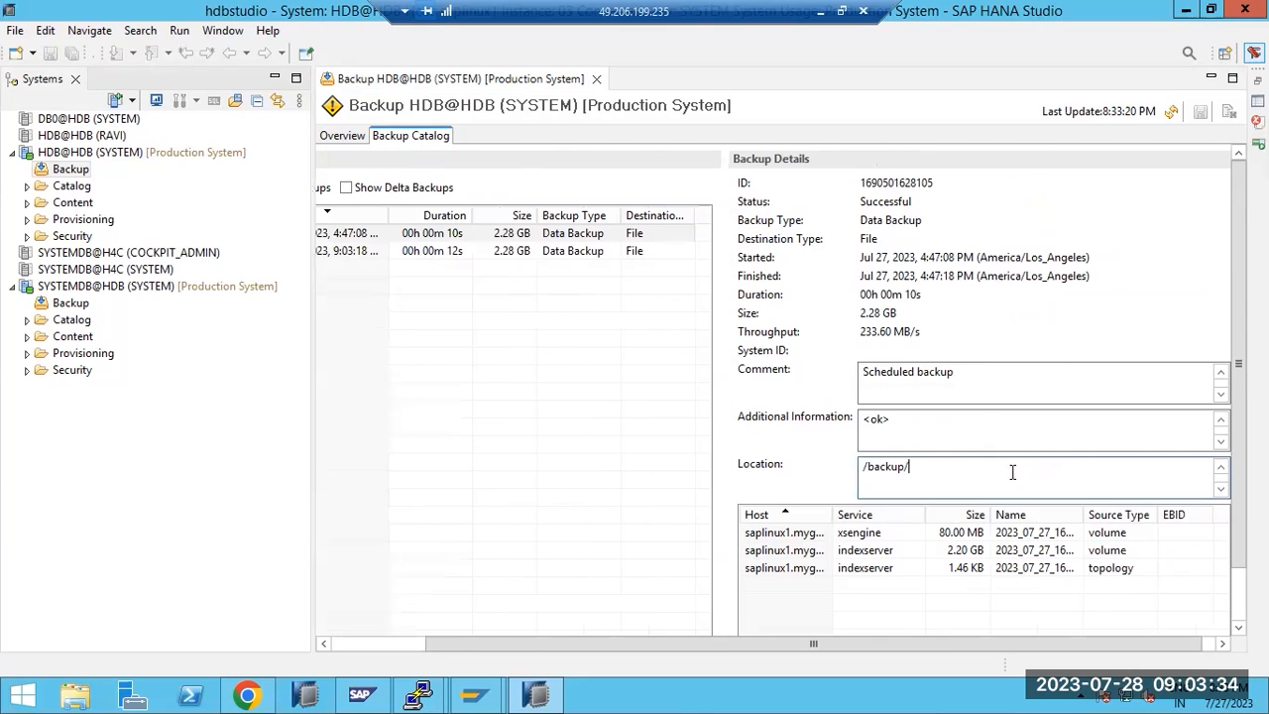
drag(946, 471, 850, 462)
key(ctrl+c)
Change into the pasted /backup/ directory in the PuTTY session
mouse_move(420, 694)
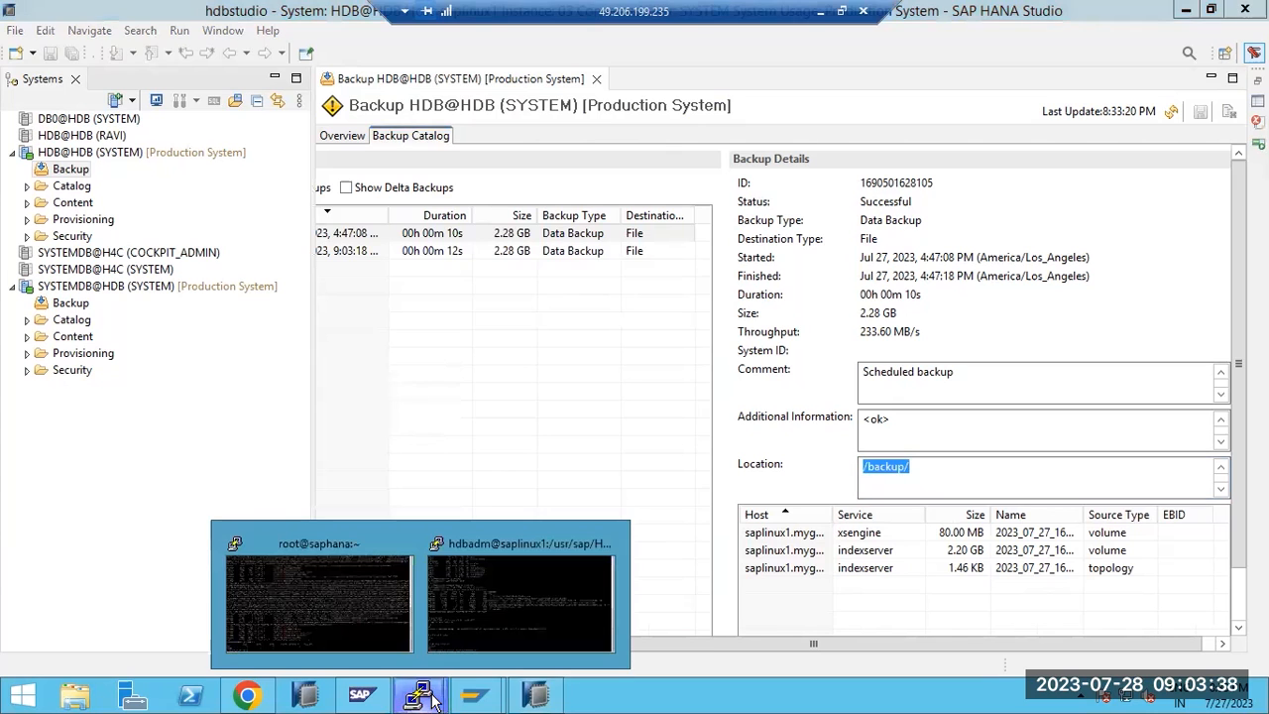
click(479, 598)
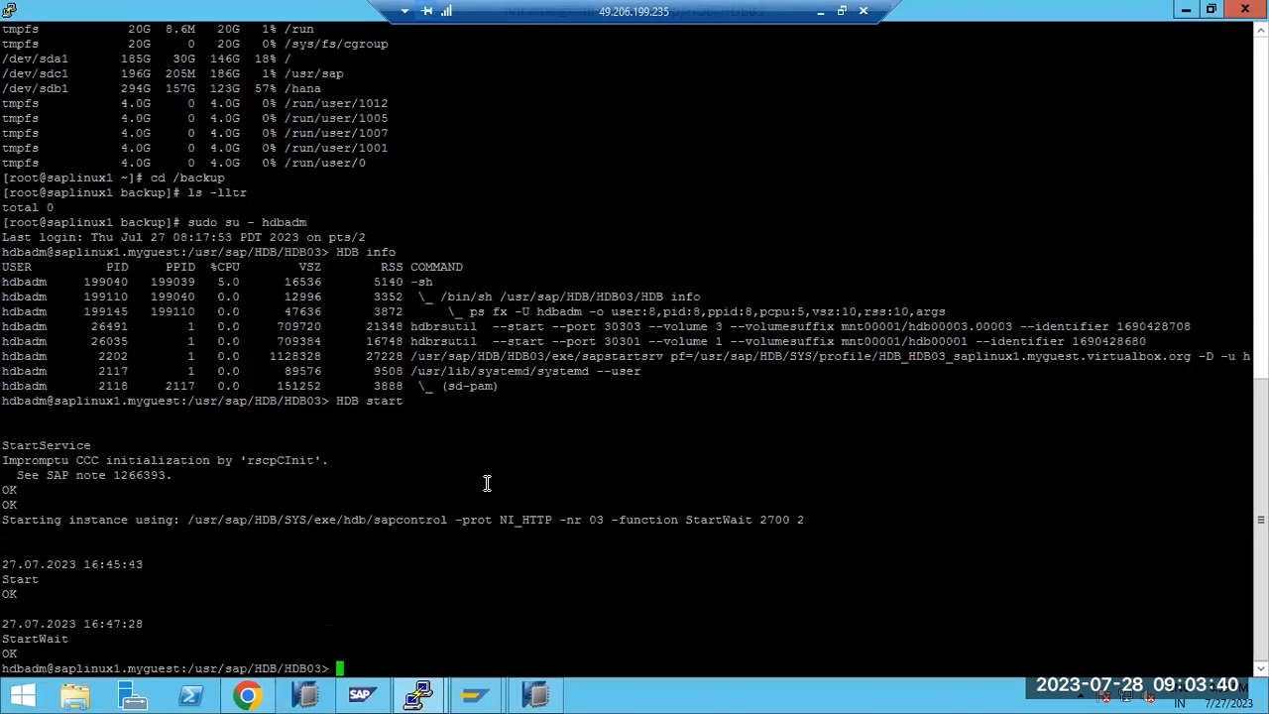
text(cd)
right_click(489, 466)
key(Return)
List the backup files with 'ls -lltr' and select the whole file listing
text(ls l)
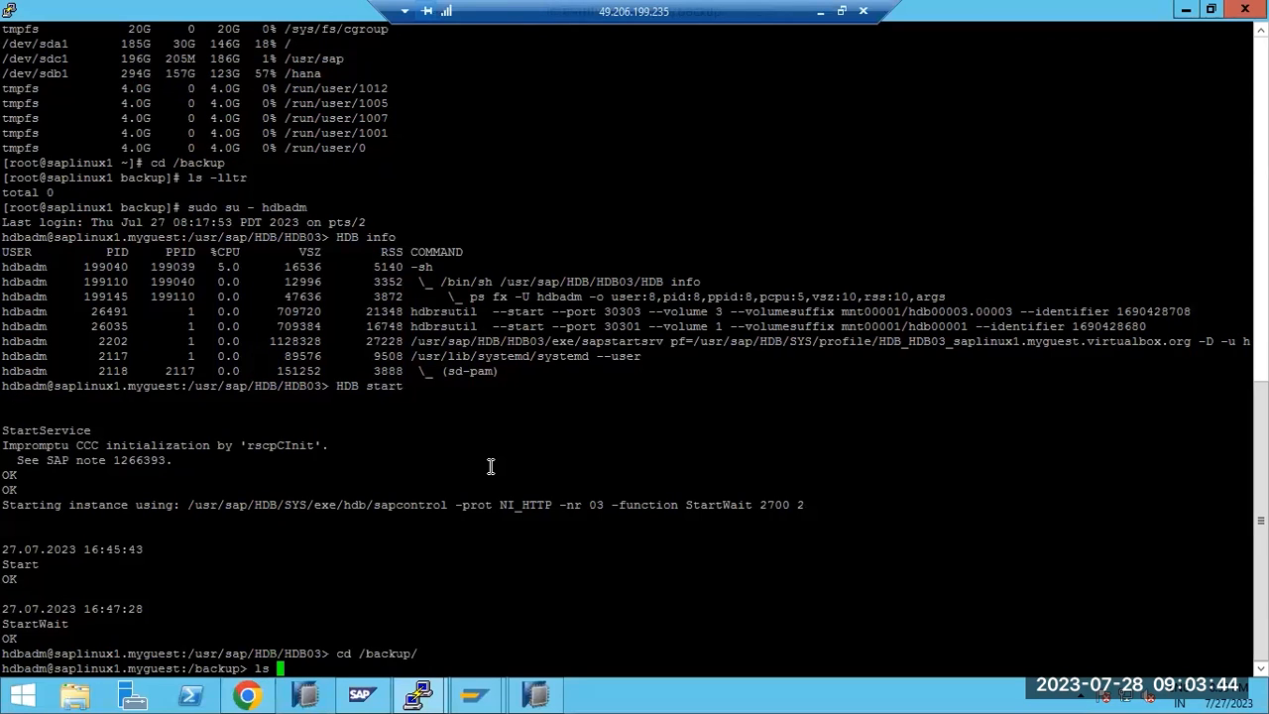
text(-ltr)
key(Return)
text(l)
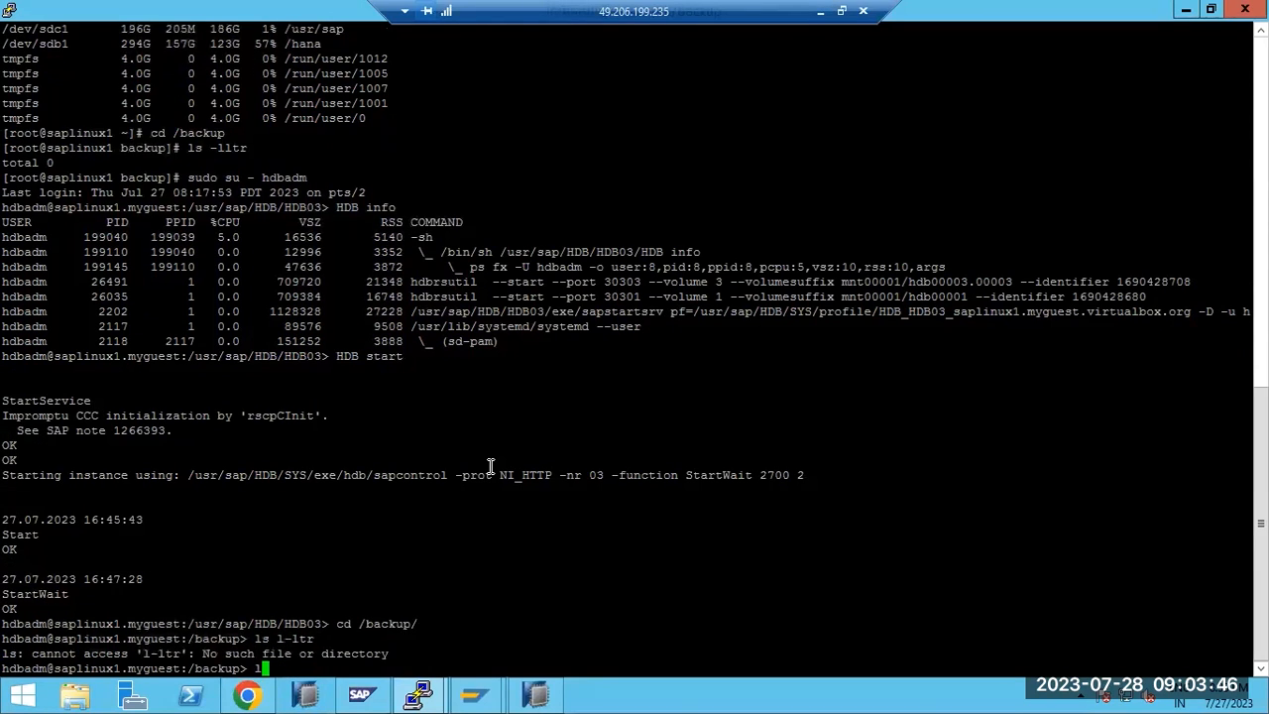
text(s -lltr)
key(Return)
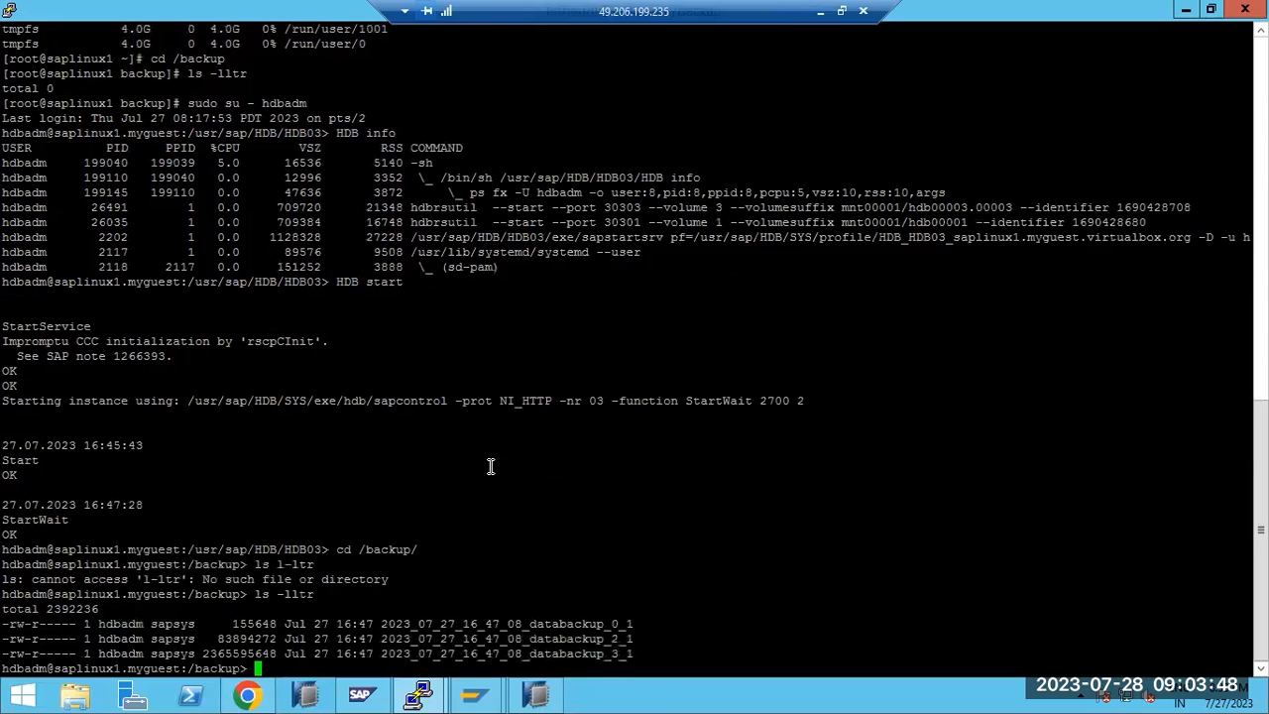
drag(358, 623, 626, 654)
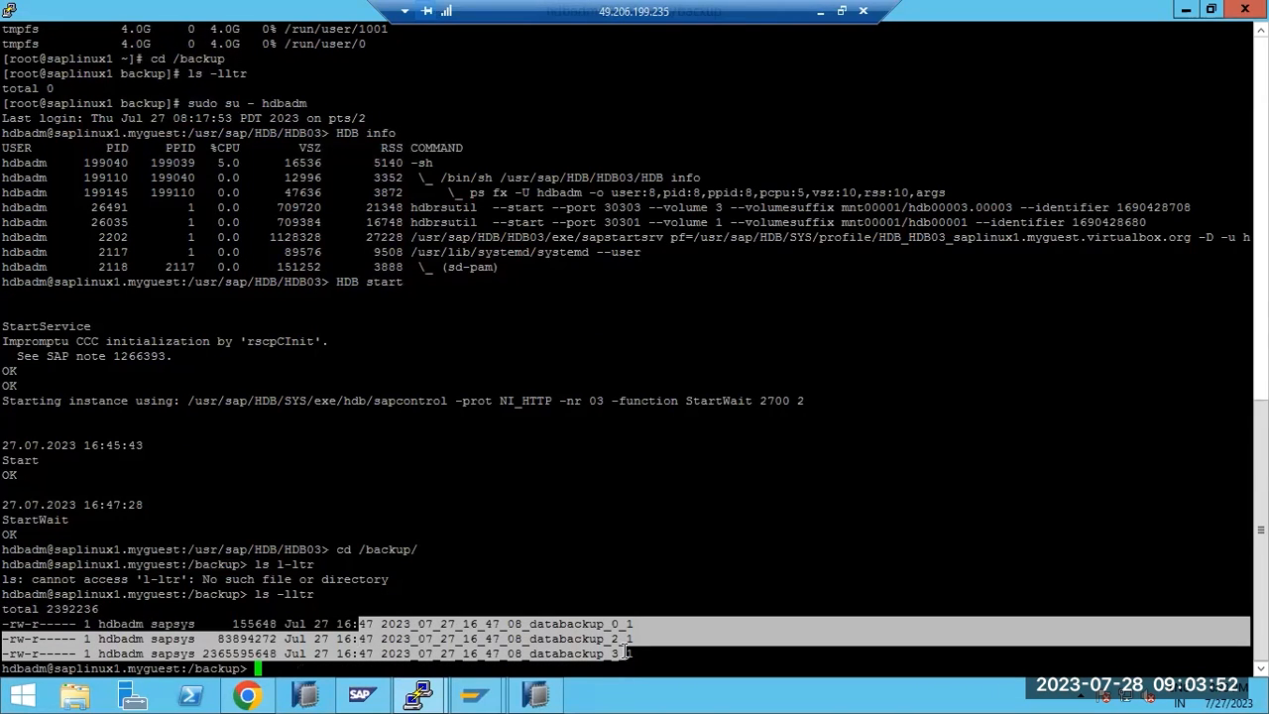
click(25, 615)
drag(24, 615, 637, 653)
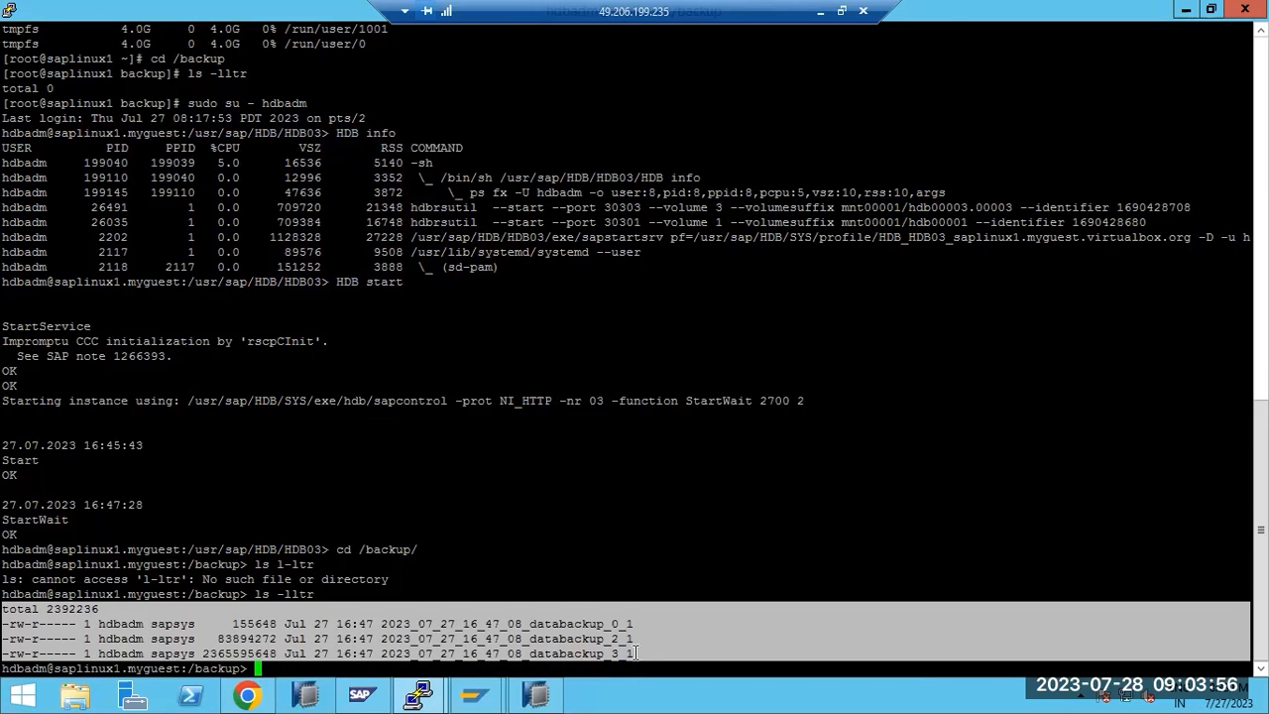
Find HDB@HDB in HANA Cockpit's Database Directory and open its overview
click(238, 697)
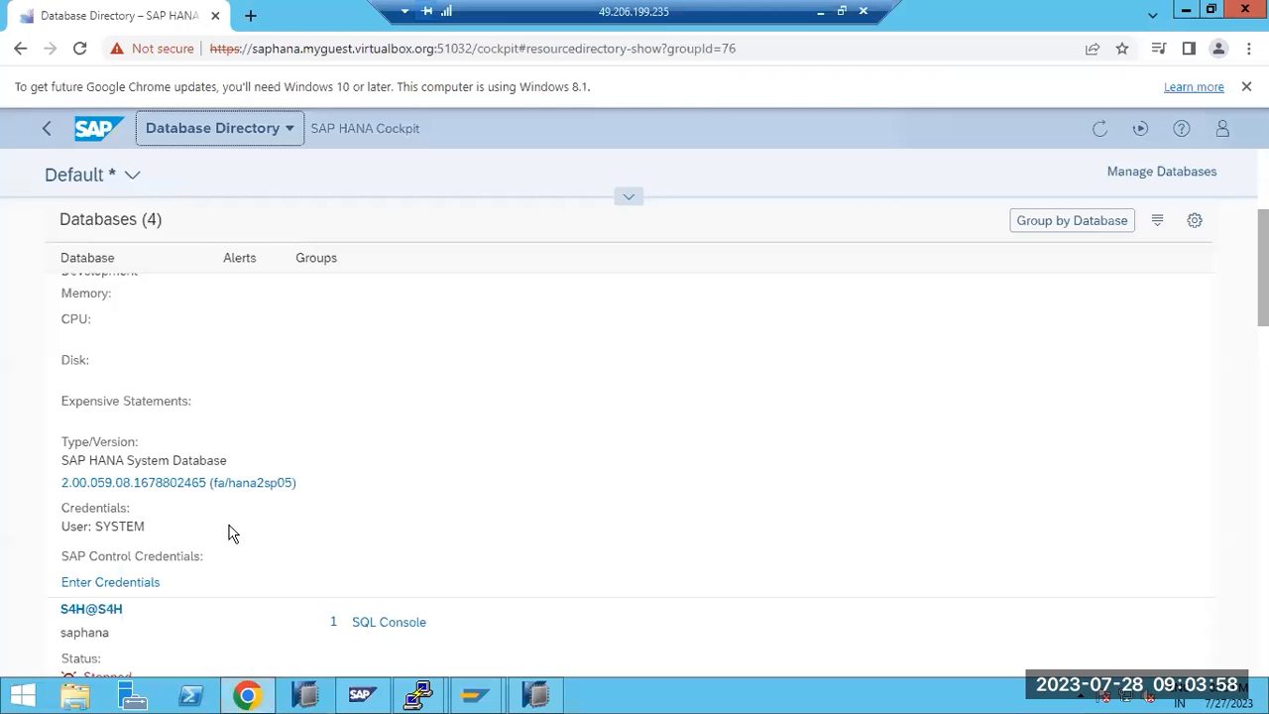
scroll(237, 515, up, 4)
scroll(236, 515, down, 11)
scroll(236, 516, down, 10)
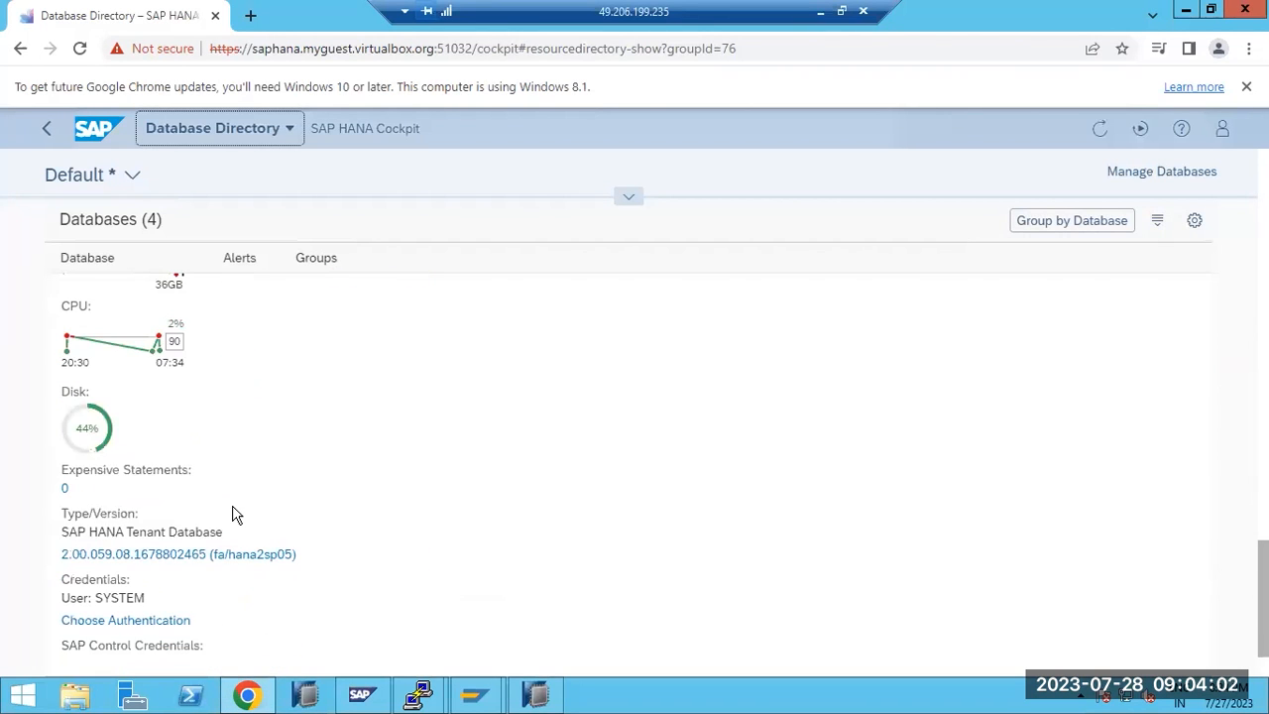
scroll(232, 514, up, 3)
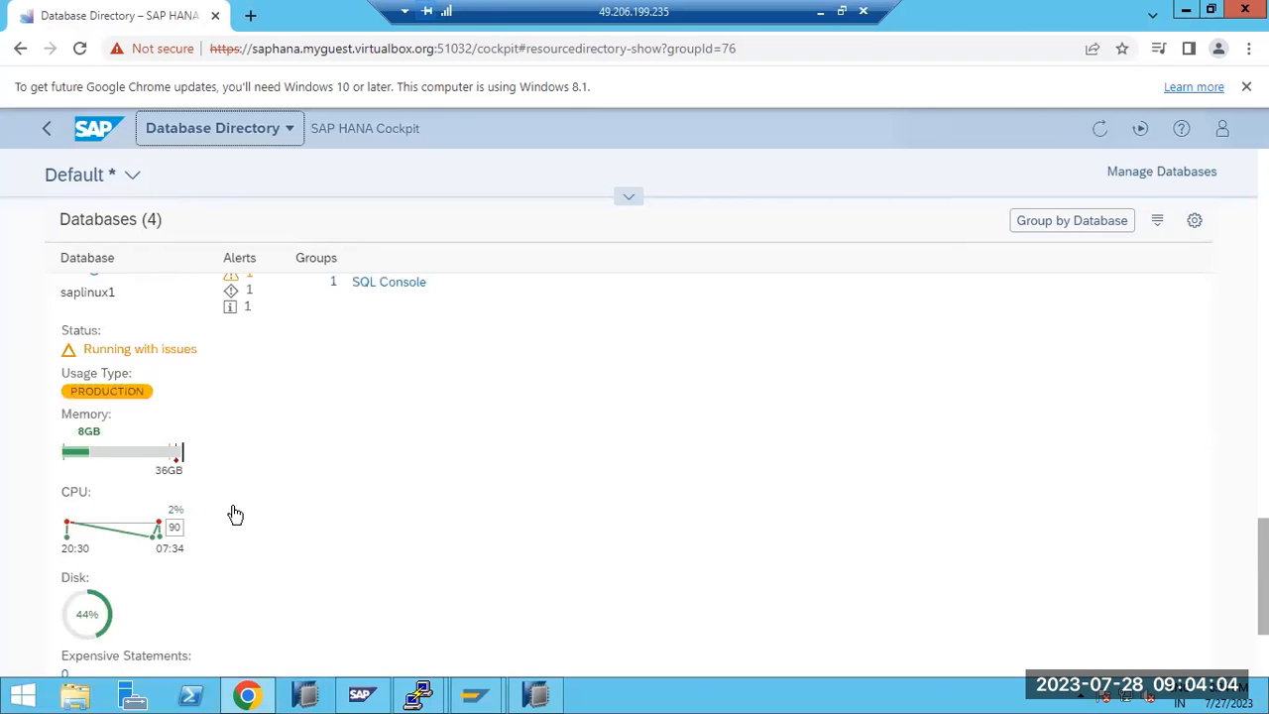
click(105, 366)
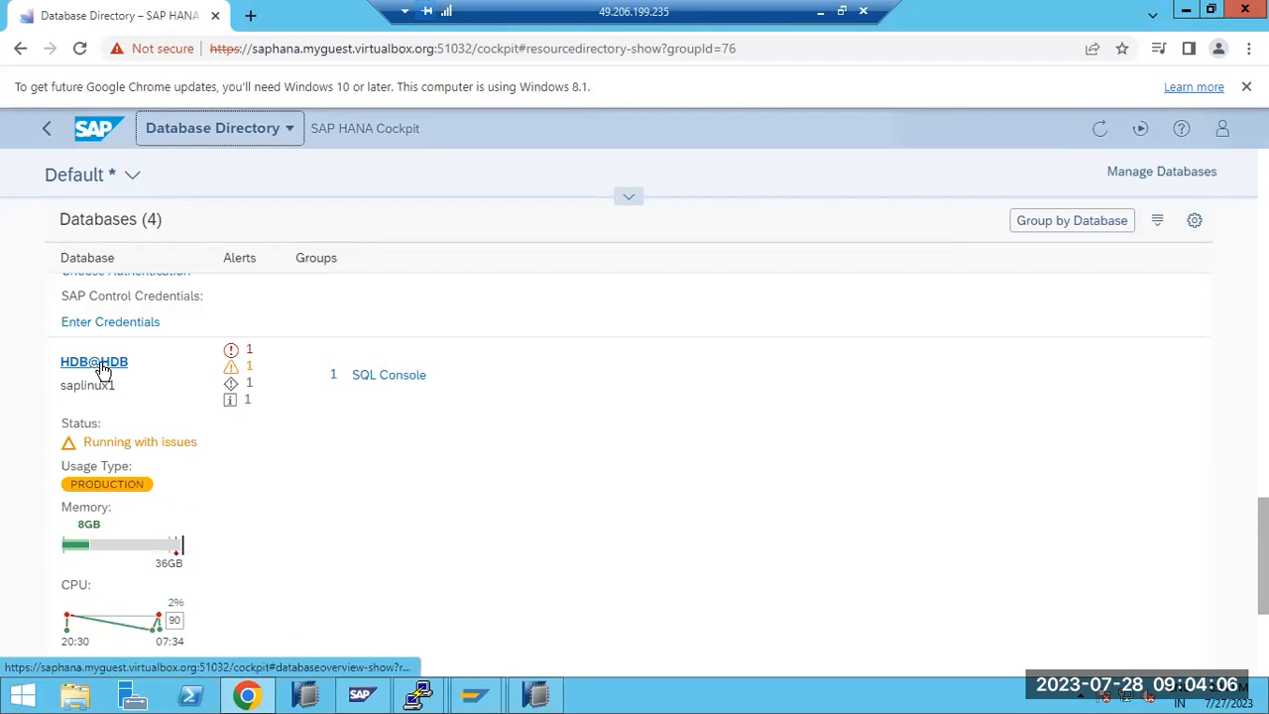
Back in PuTTY, highlight the 16:47 timestamp of the backup files
mouse_move(419, 694)
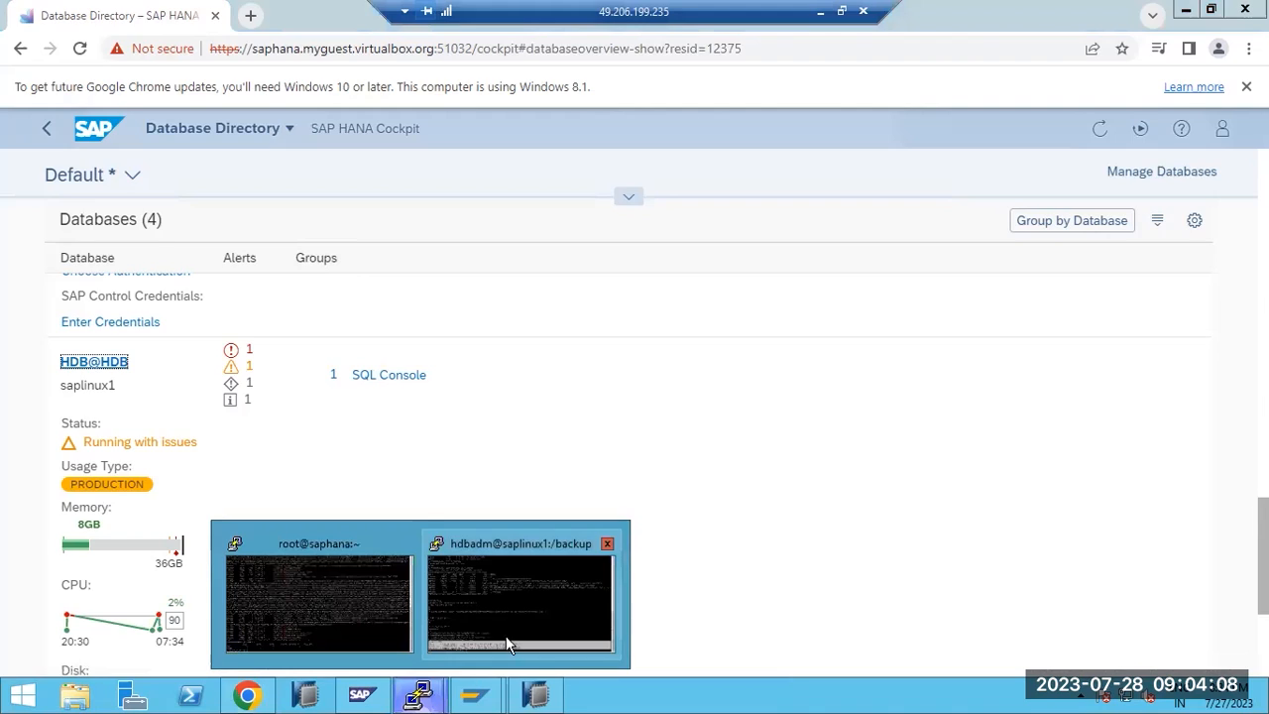
click(505, 624)
click(563, 593)
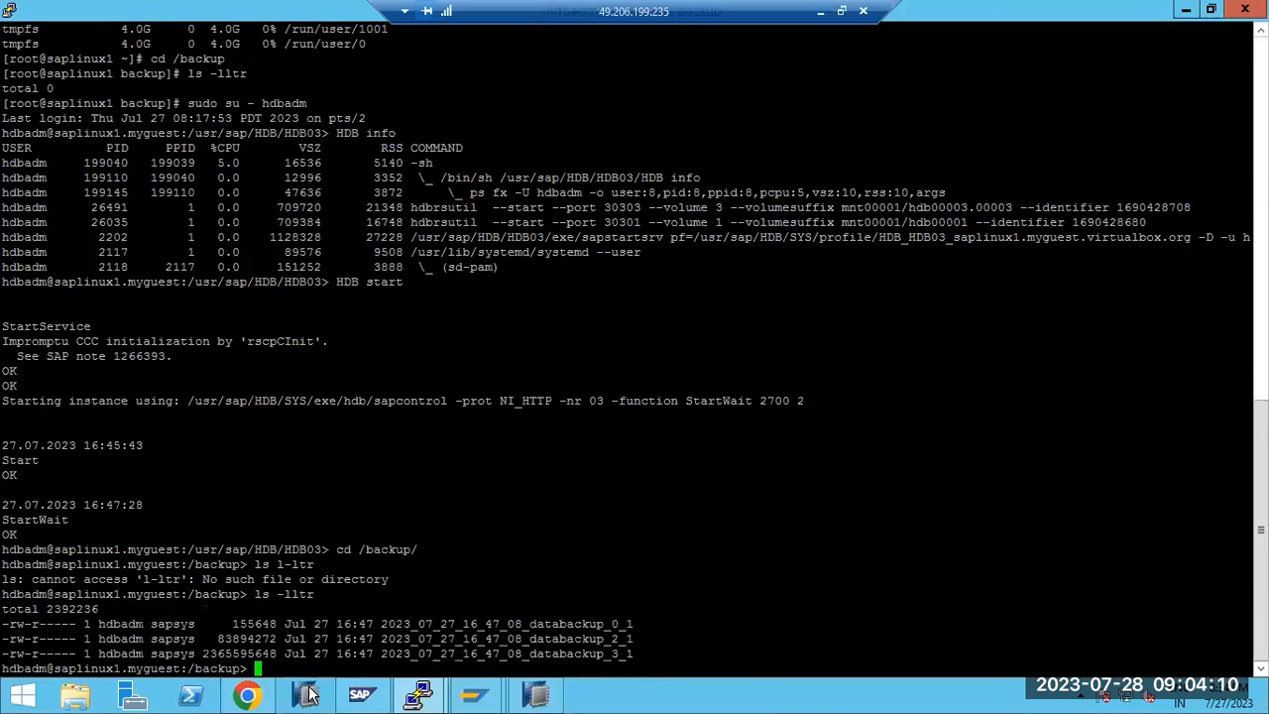
drag(331, 623, 384, 624)
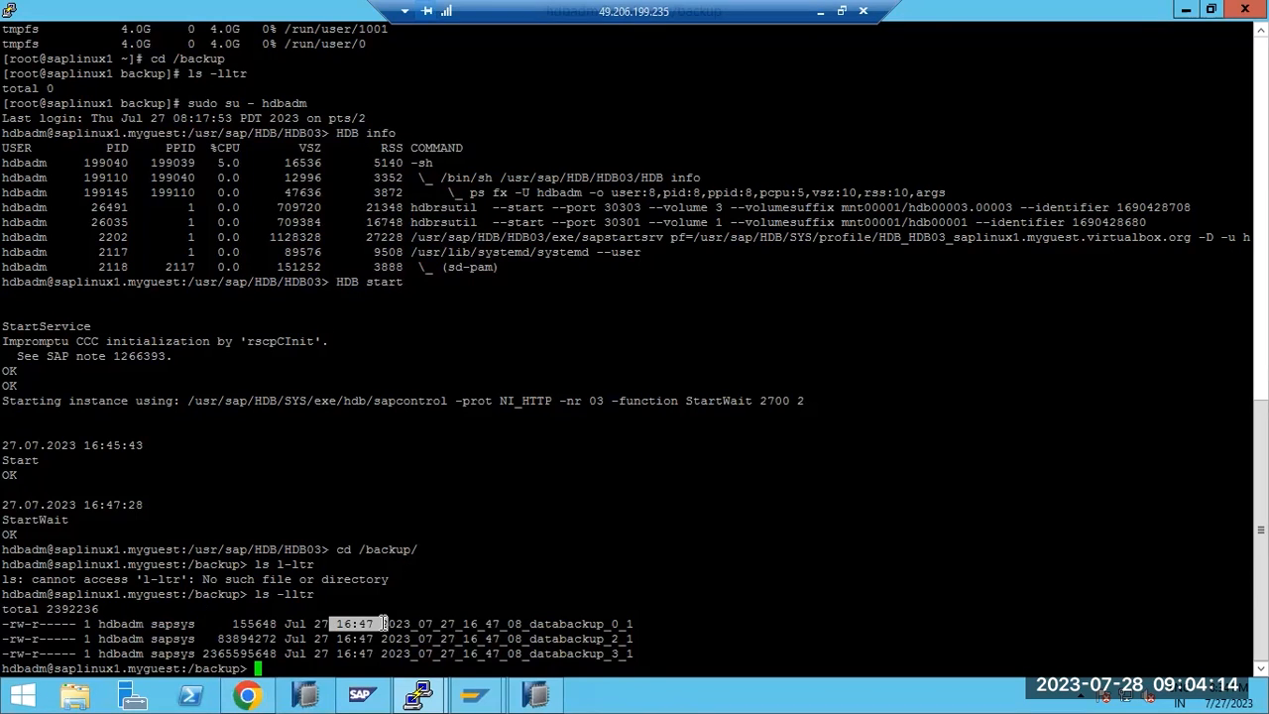
Compare the Jul 27 and Jul 26 backup details and check the current system date
click(536, 692)
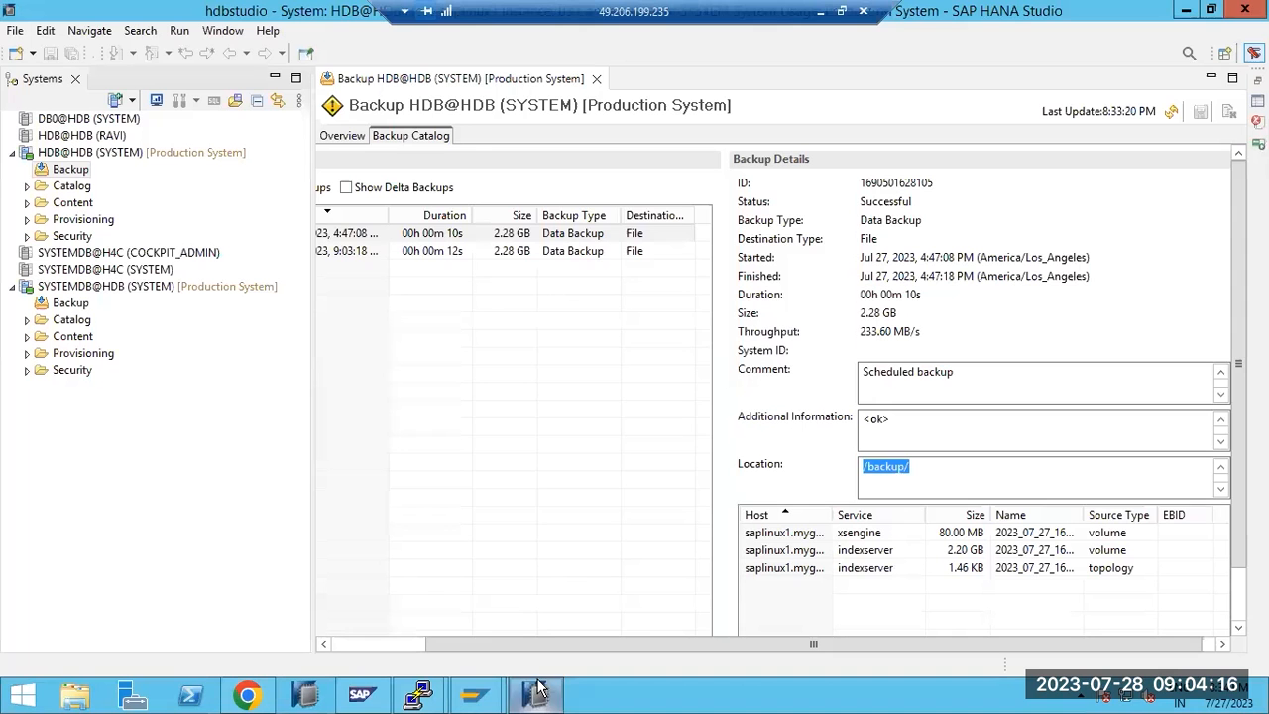
click(452, 236)
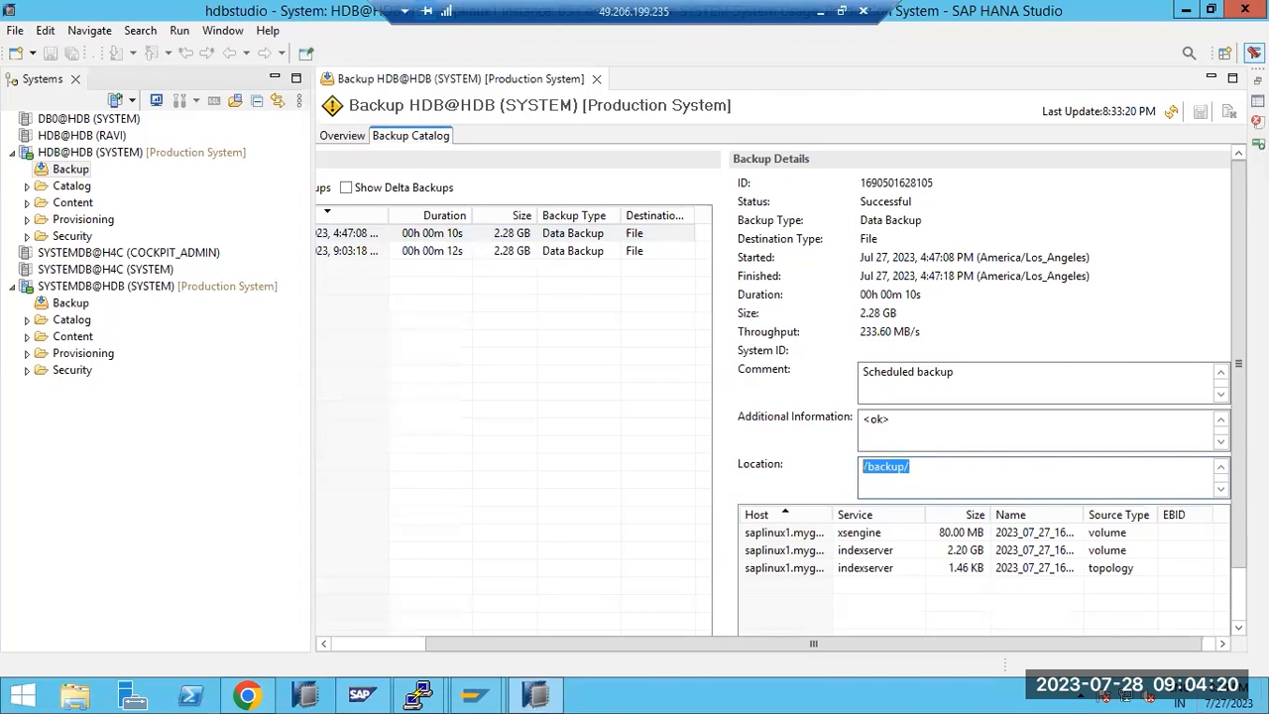
click(1226, 700)
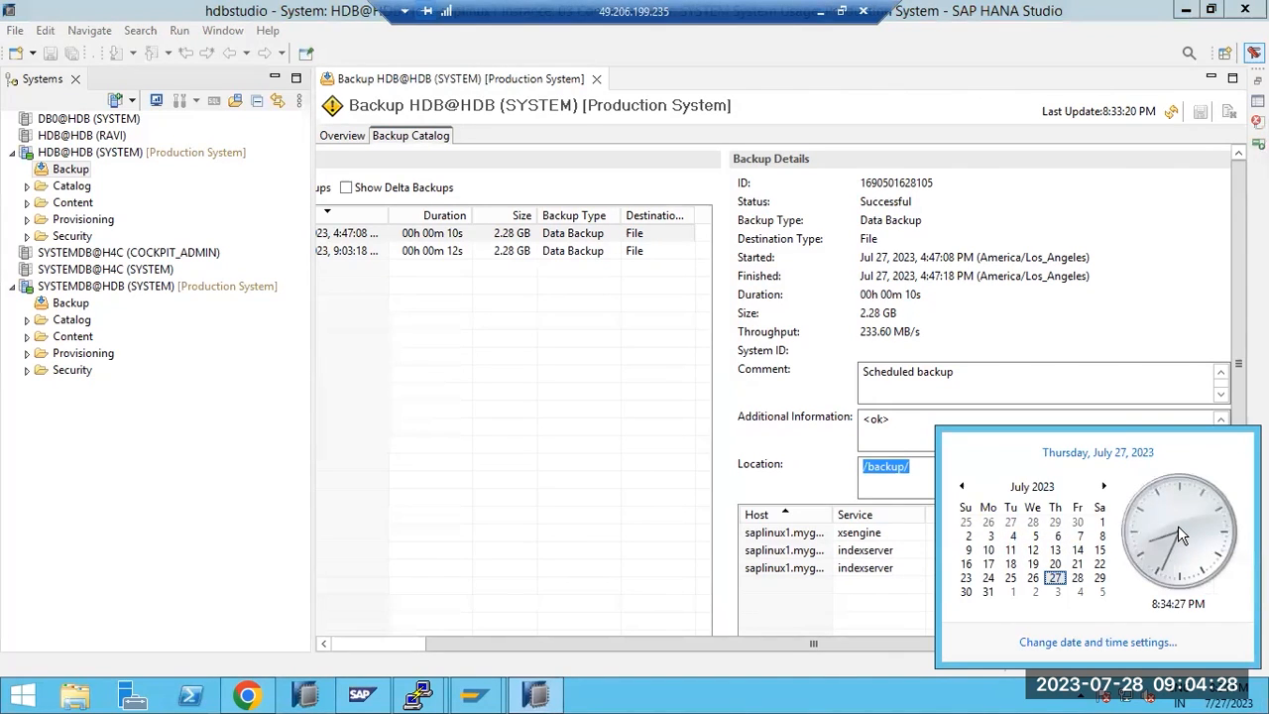
click(487, 251)
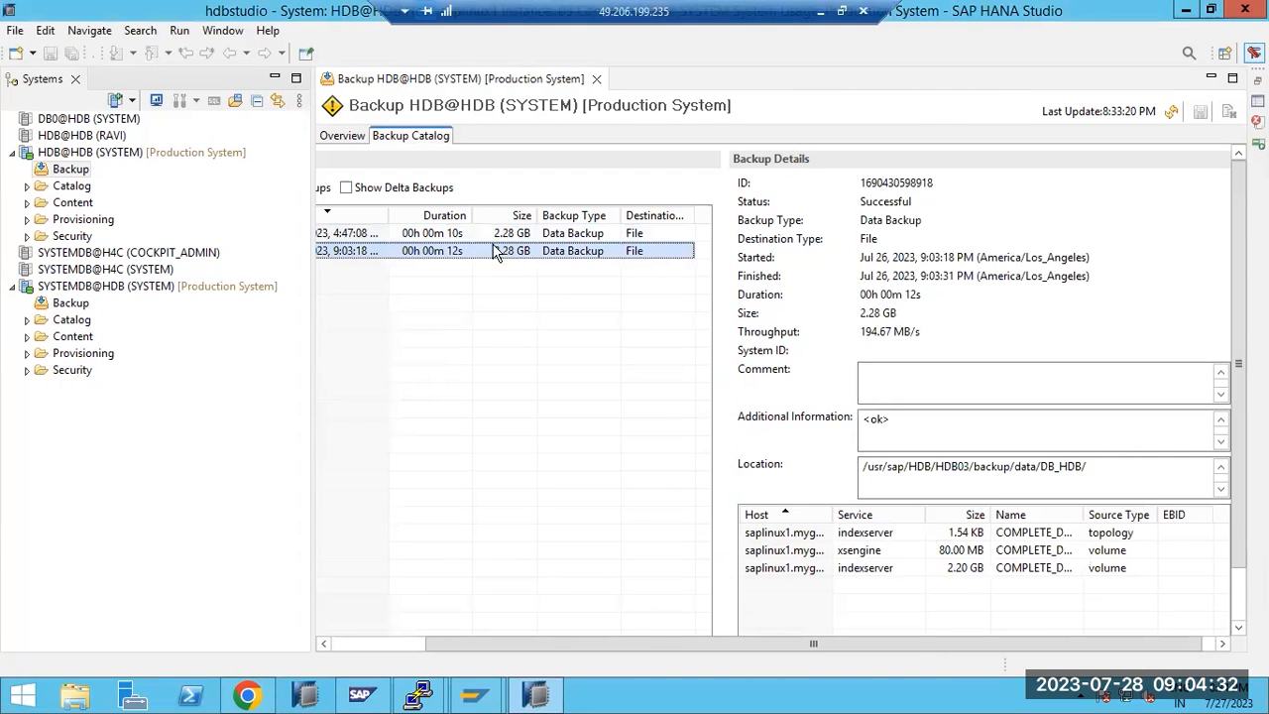
click(495, 238)
Highlight the Jul 27 4:47 backup's 'Scheduled backup' comment and <ok> additional information
drag(888, 371, 960, 373)
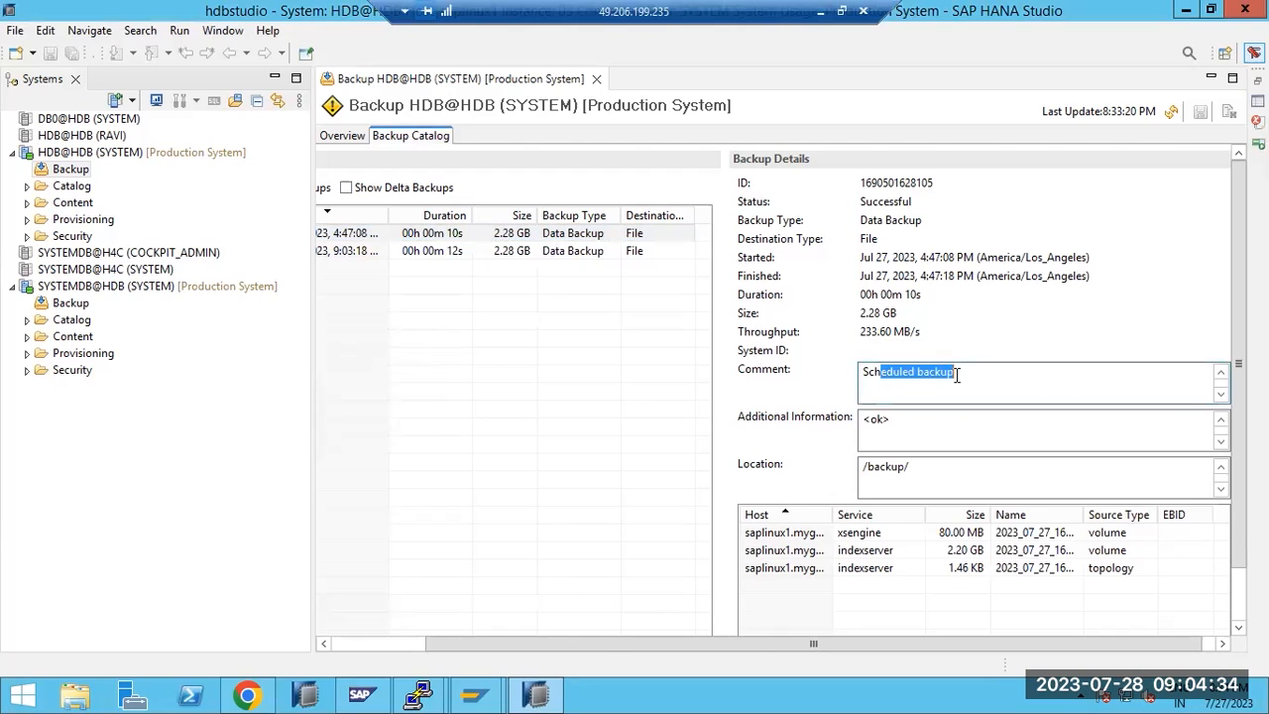
click(488, 253)
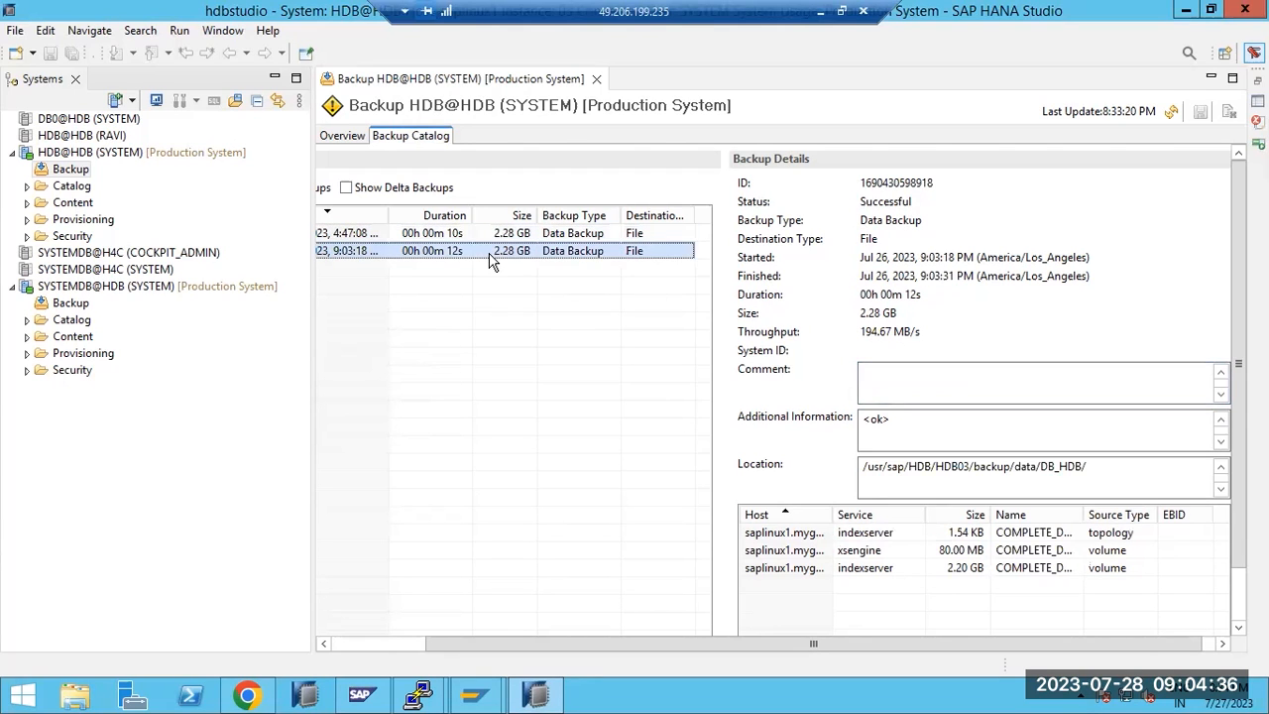
click(908, 385)
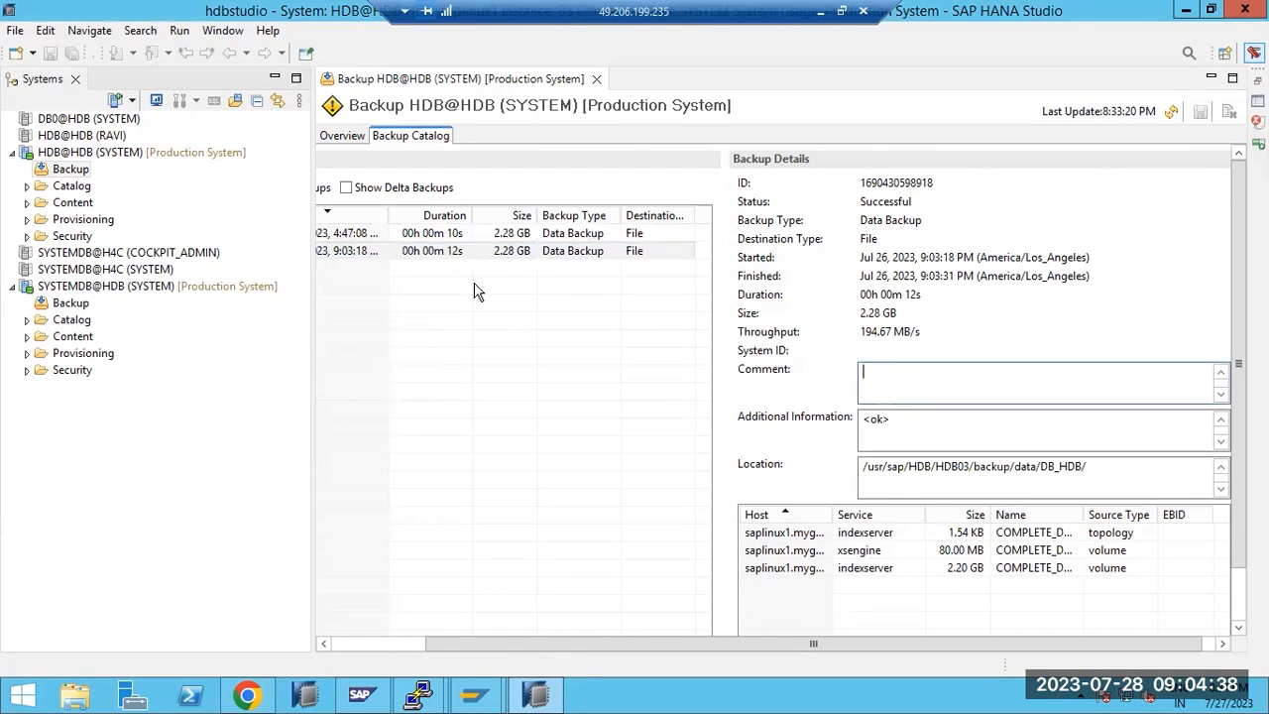
click(477, 238)
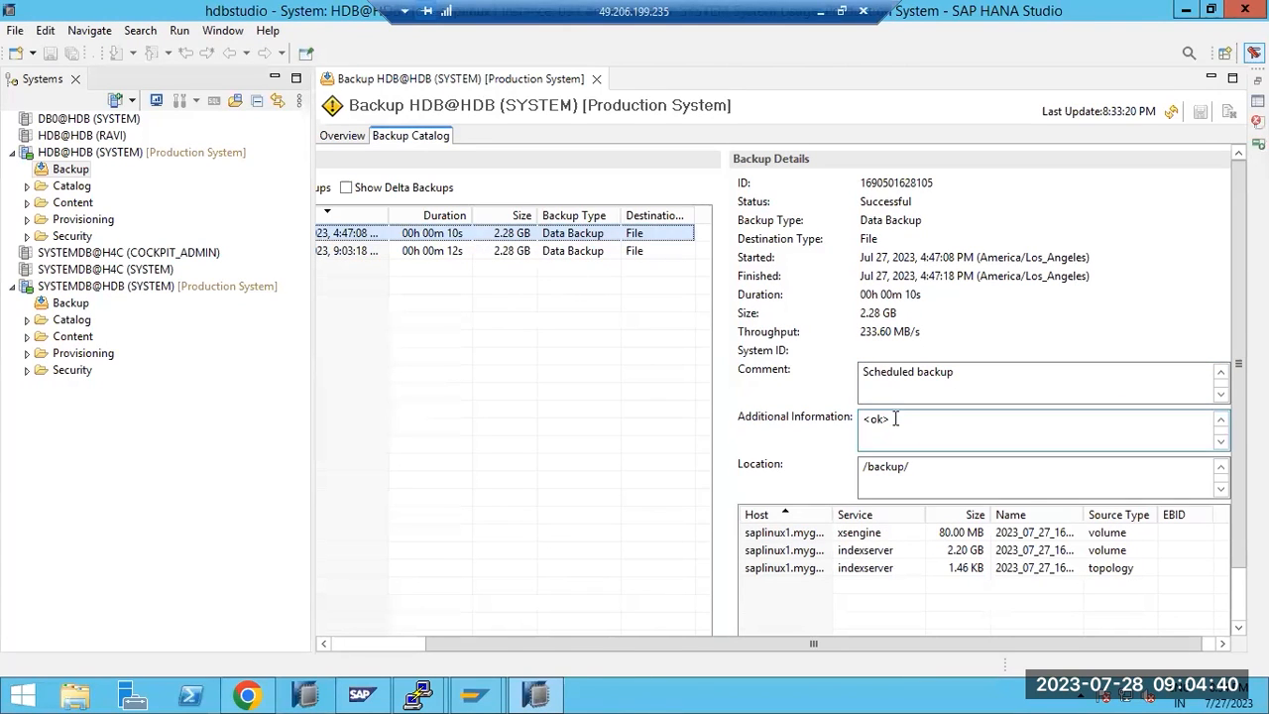
drag(895, 419, 861, 418)
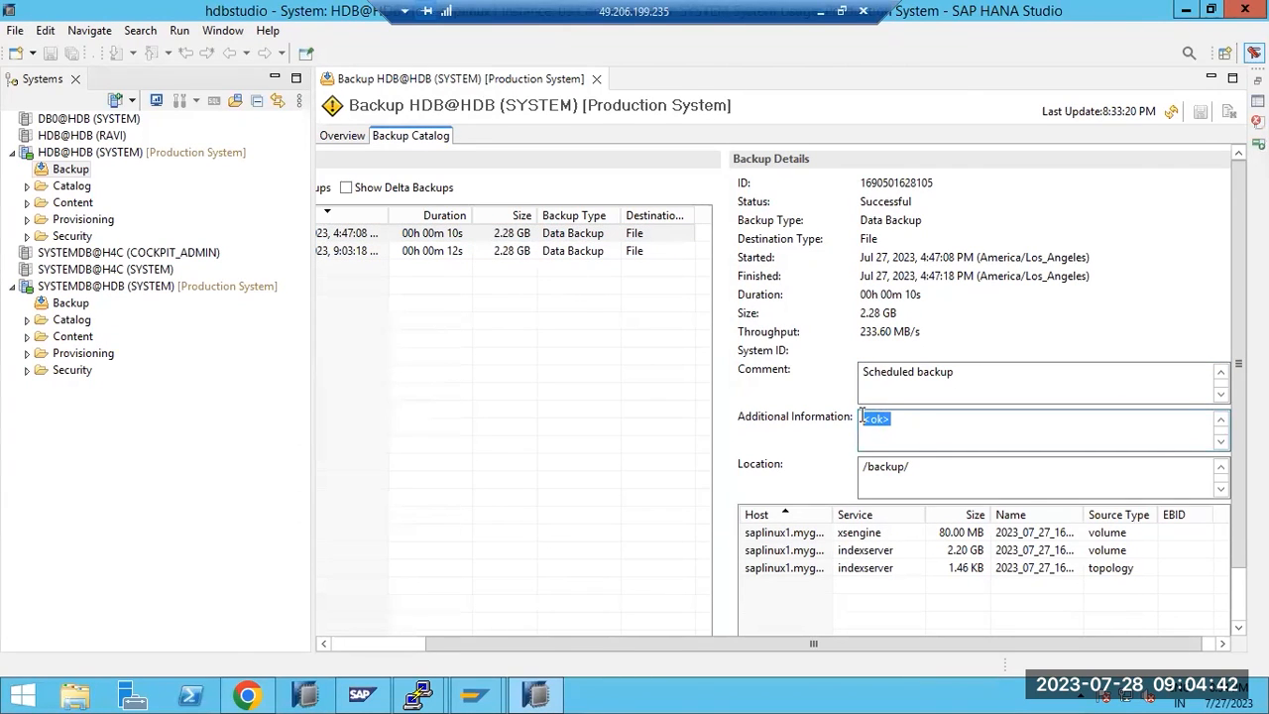
click(407, 646)
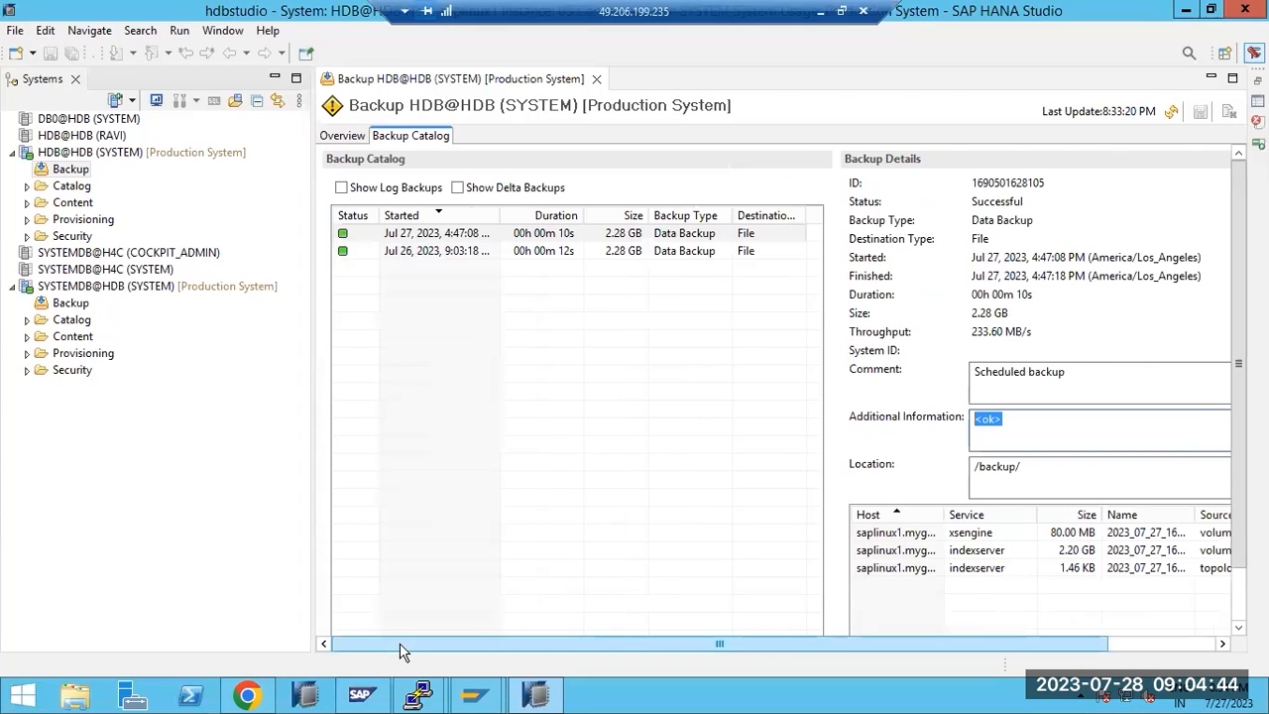
click(247, 696)
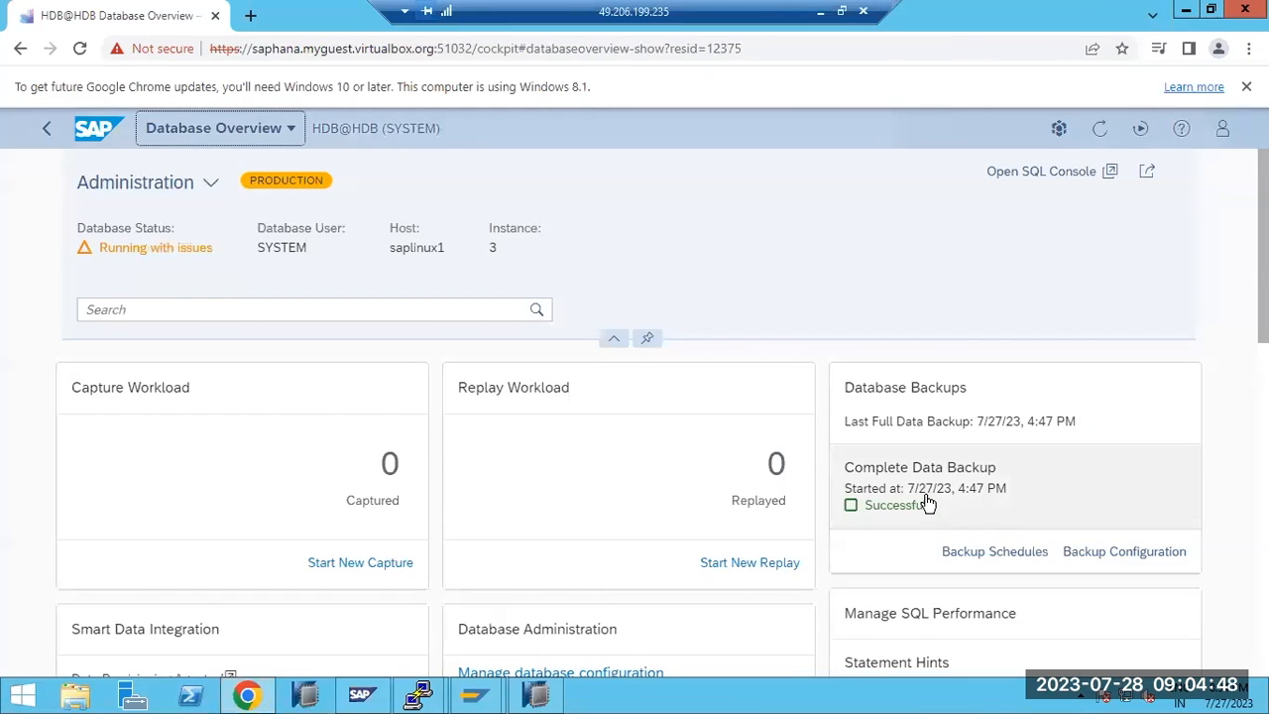
Open Backup Schedules from HDB's Database Backups card to show the July 23–29 calendar
click(980, 553)
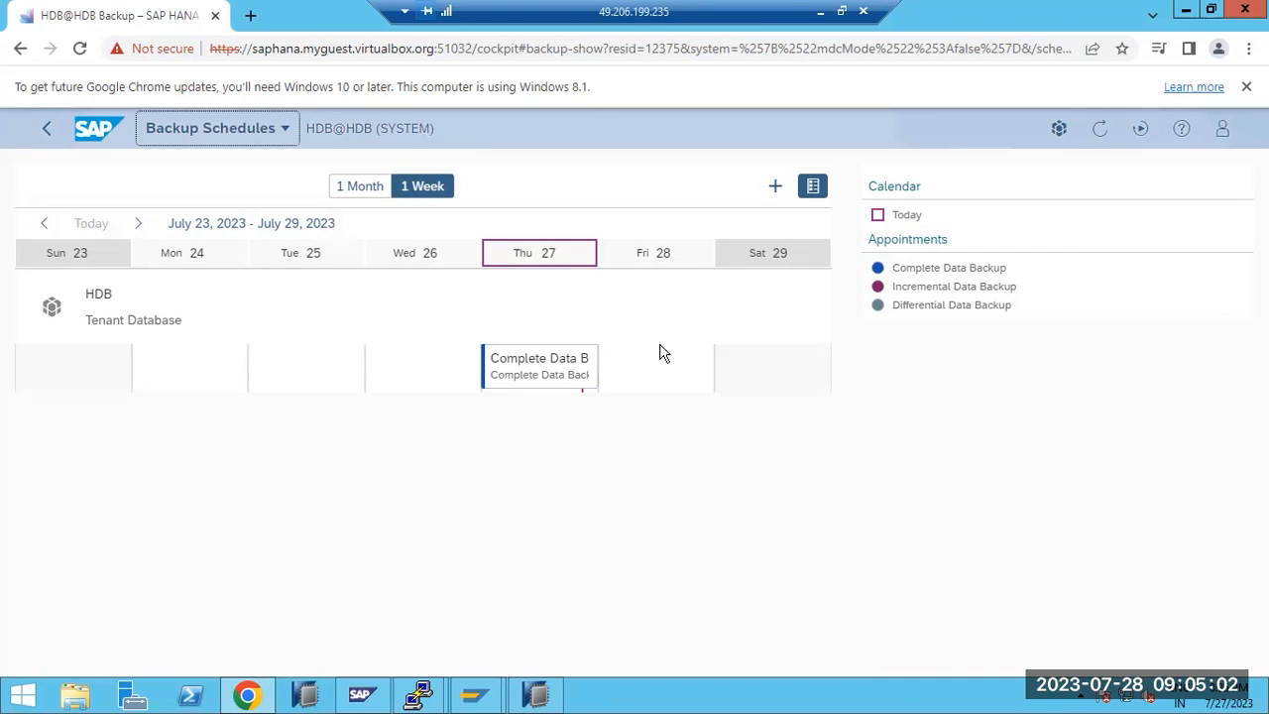
Discard the Friday 28 schedule draft and switch the backup calendar to the 1 Month view
click(660, 255)
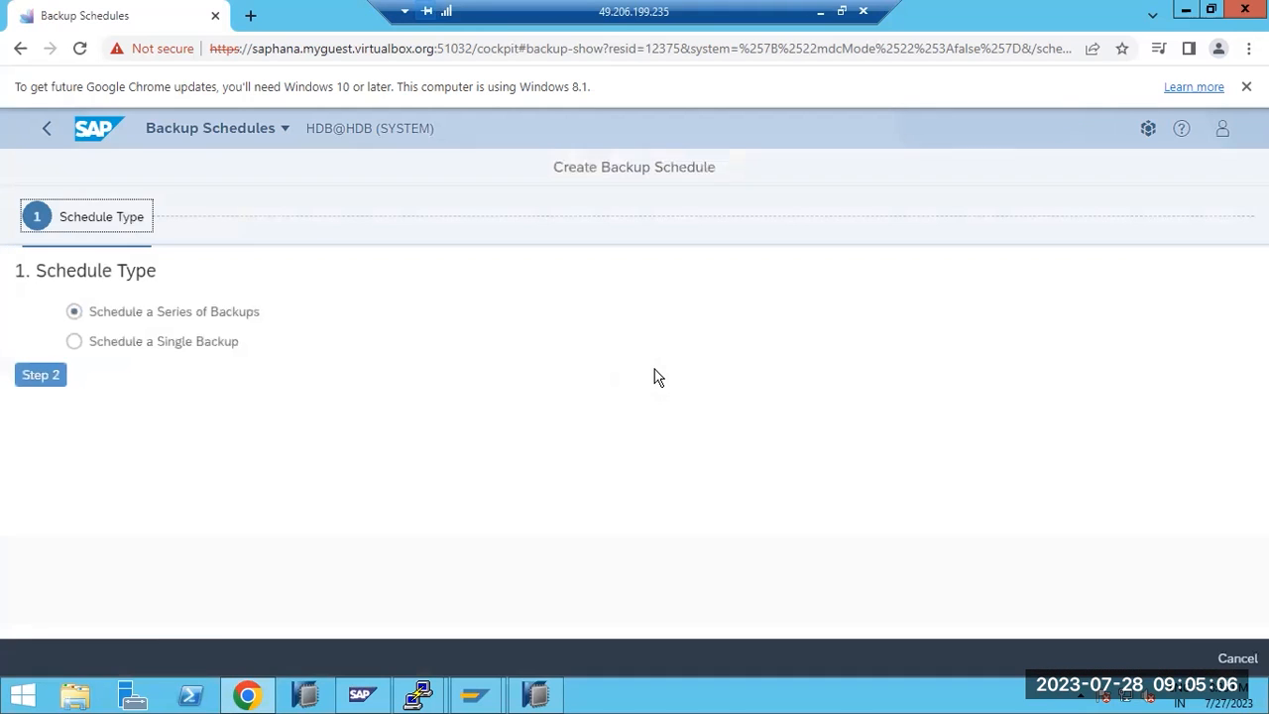
click(46, 131)
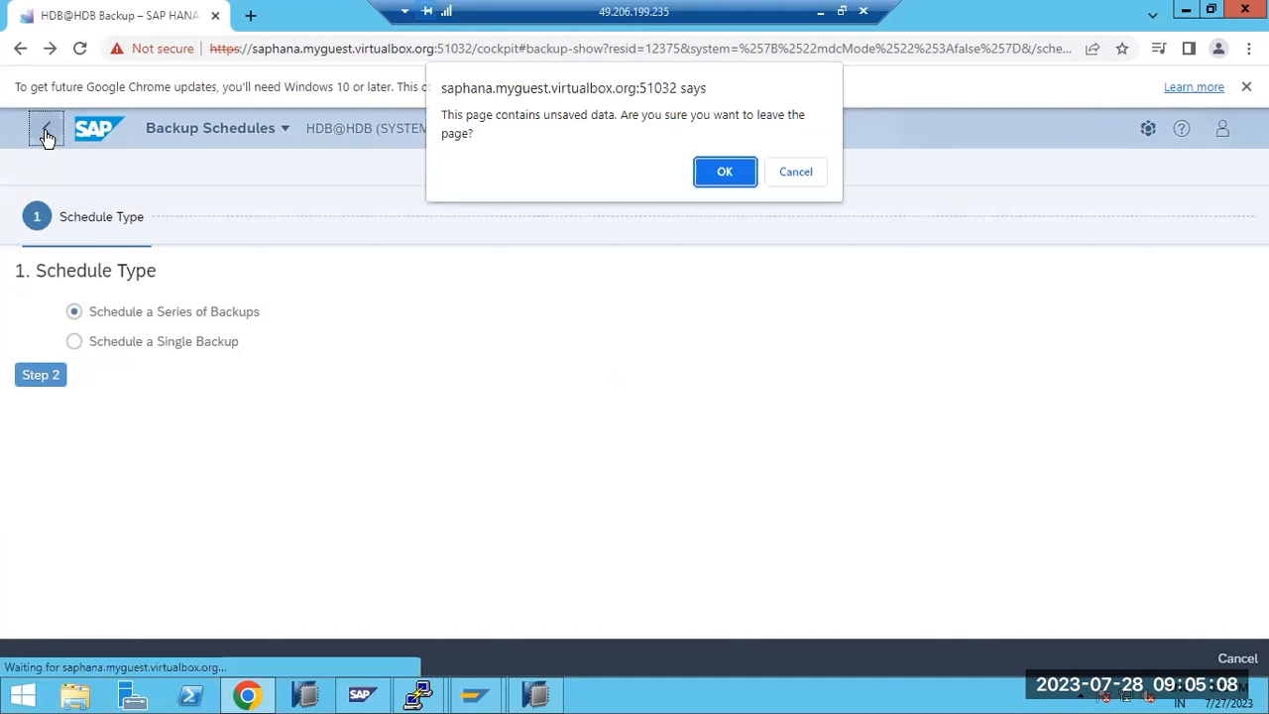
click(748, 179)
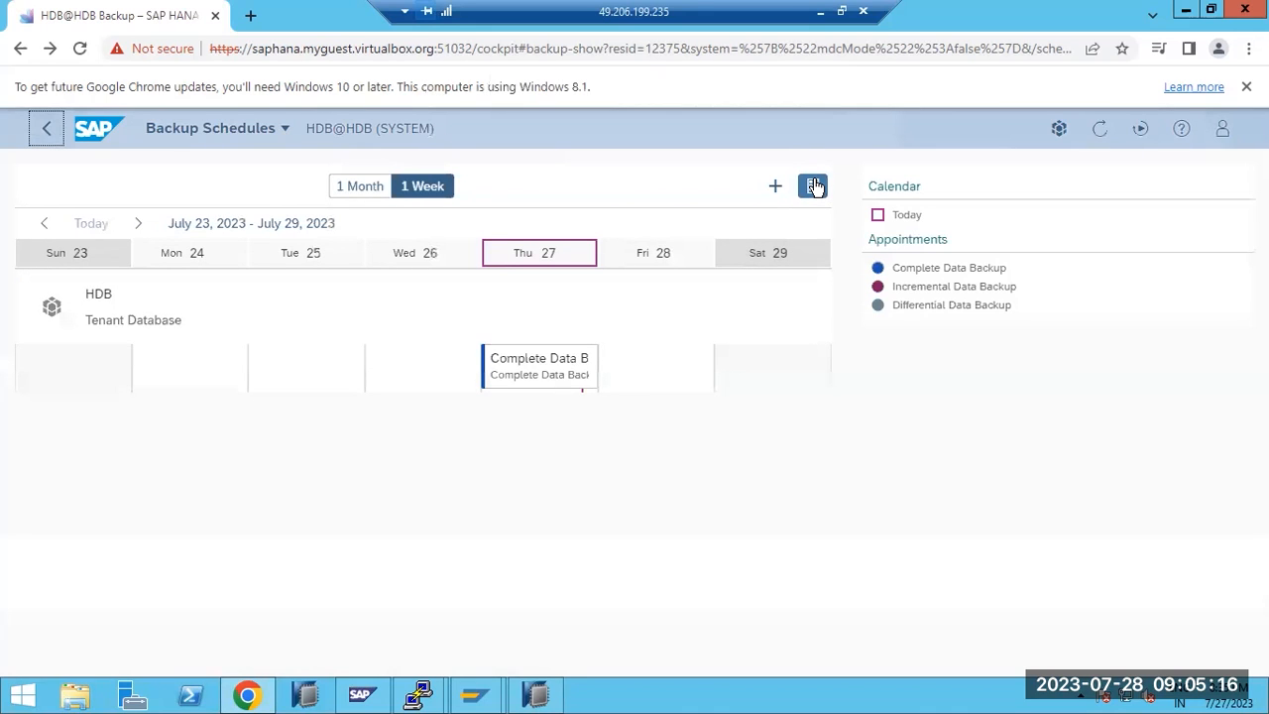
click(366, 188)
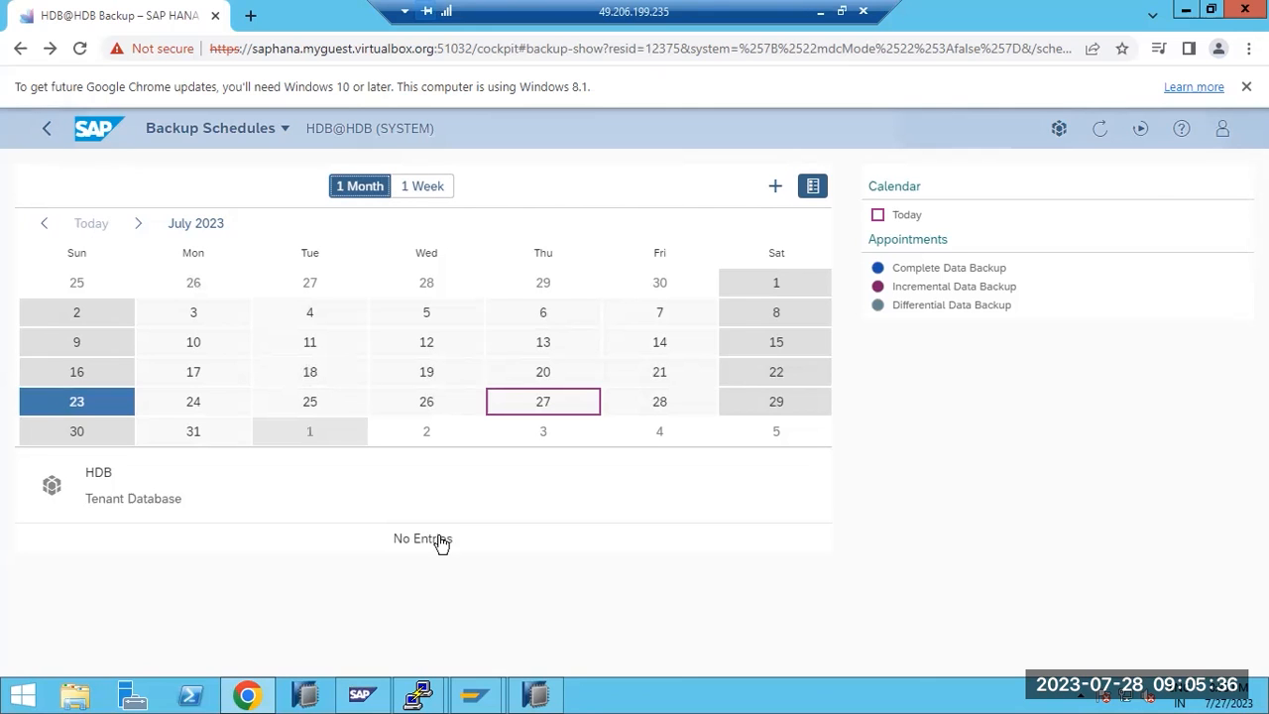
click(537, 694)
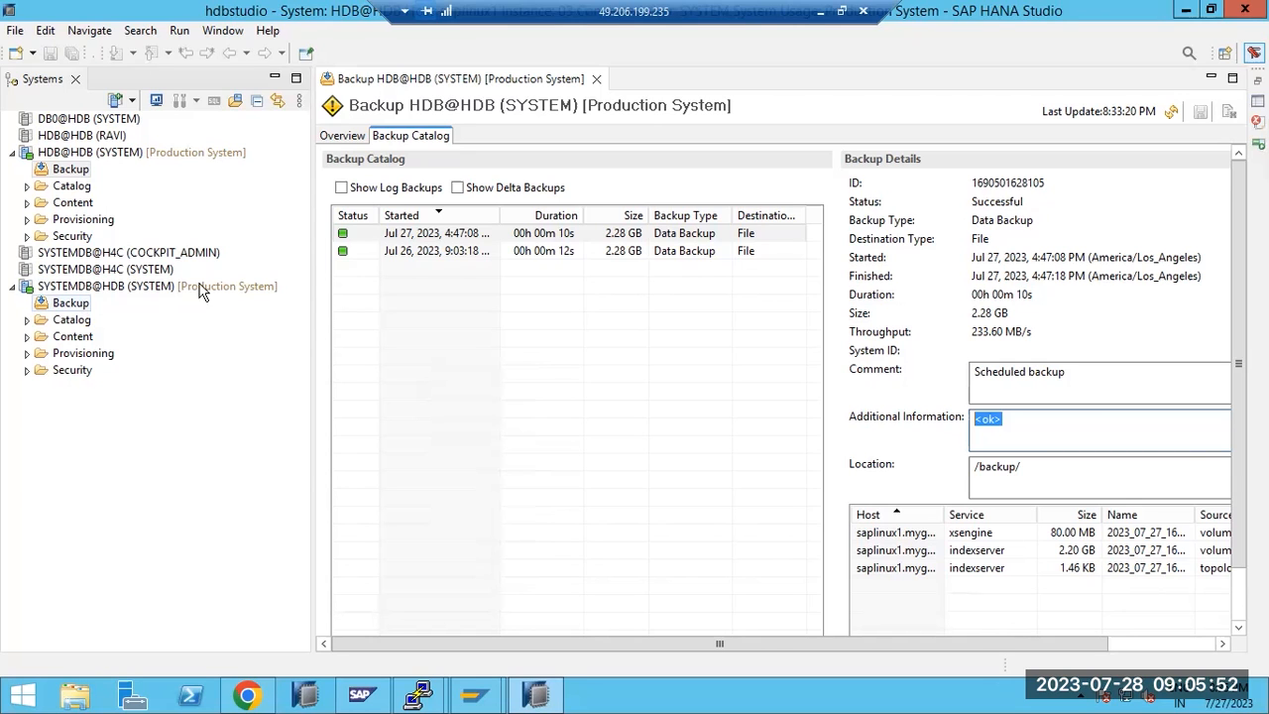
Show both log backups and delta backups in the HDB backup catalog
click(389, 192)
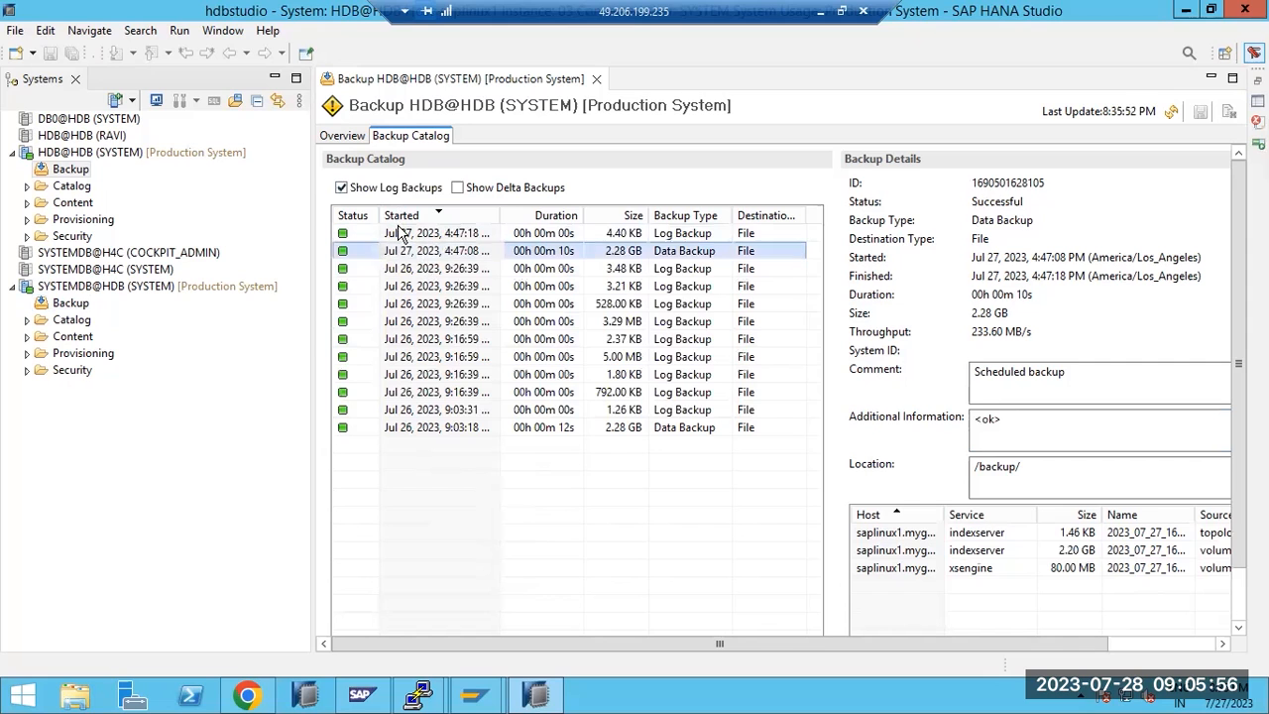
click(483, 189)
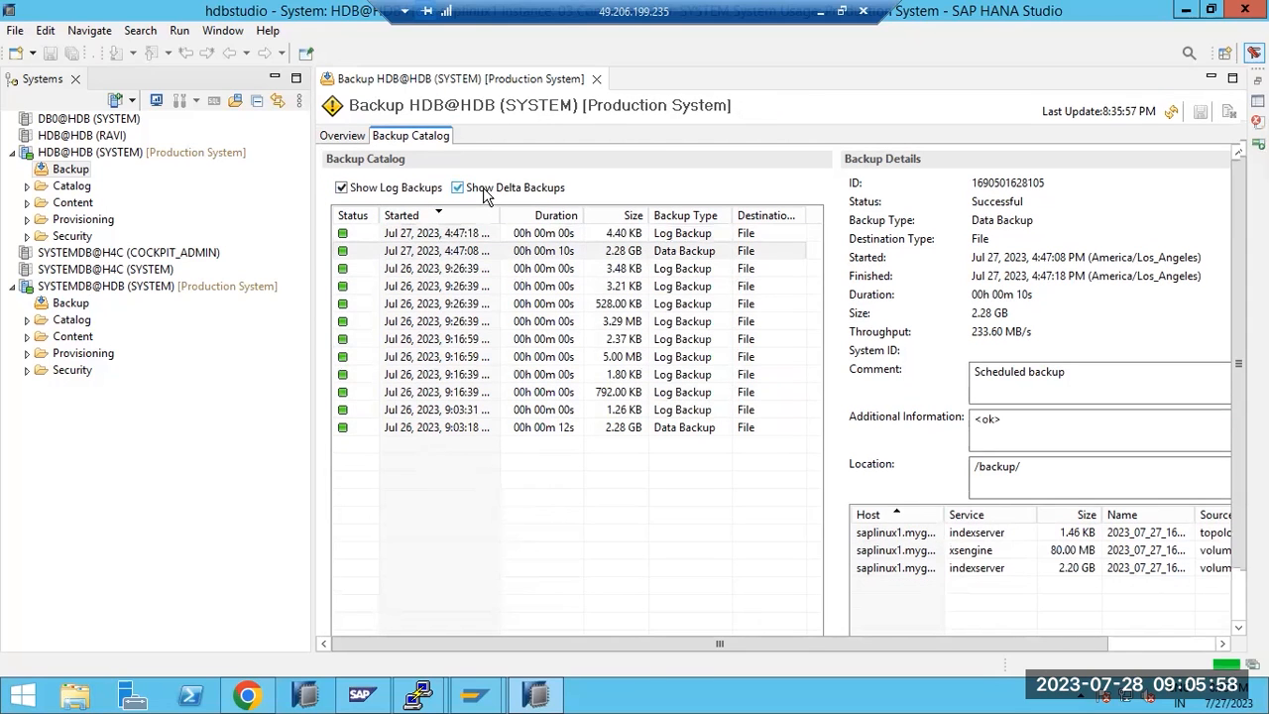
click(393, 193)
click(405, 182)
click(412, 192)
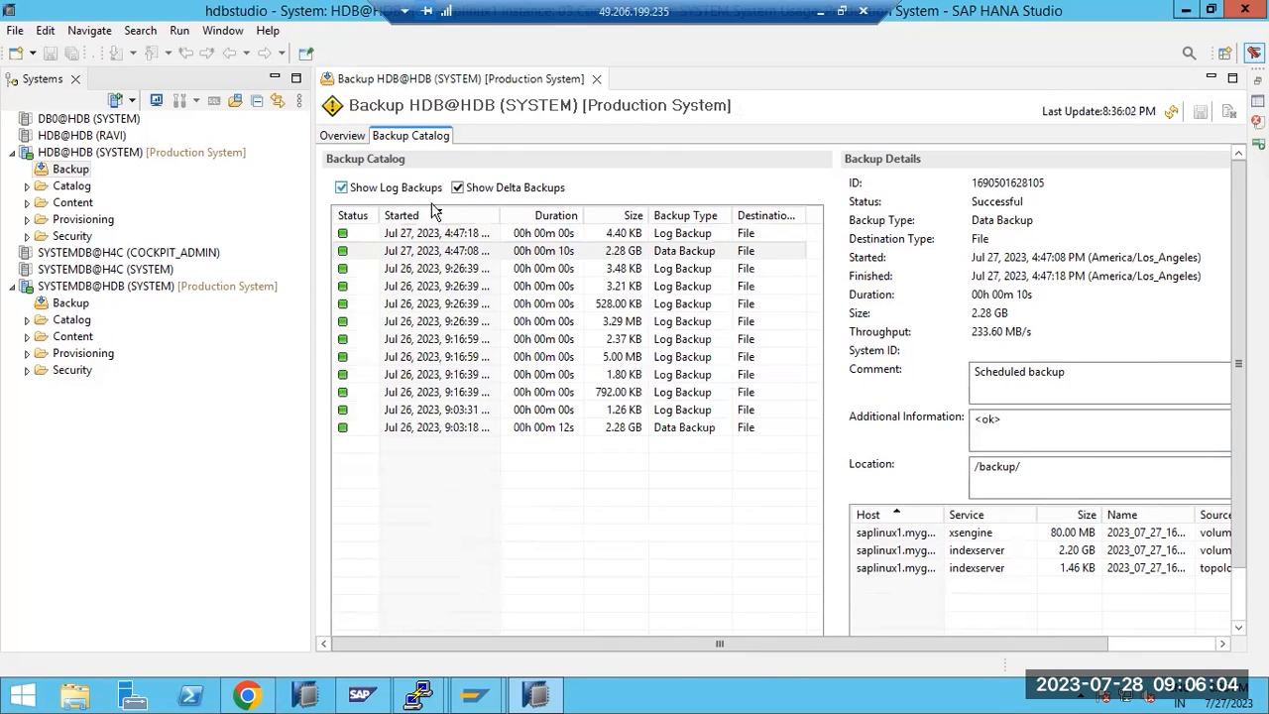
Inspect the Jul 26 9:26:39 log backup's location under /usr/sap/HDB/HDB03/backup/log/DB_HDB/
click(630, 278)
drag(1193, 467, 1116, 468)
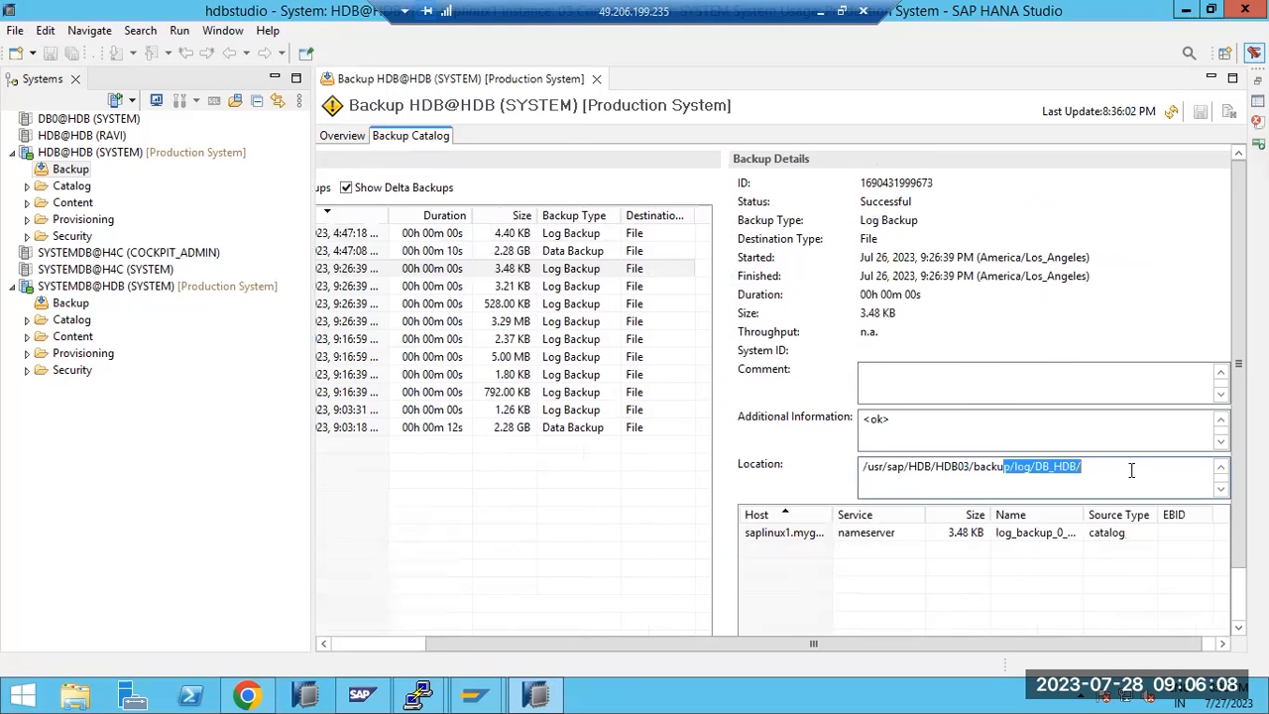
click(522, 251)
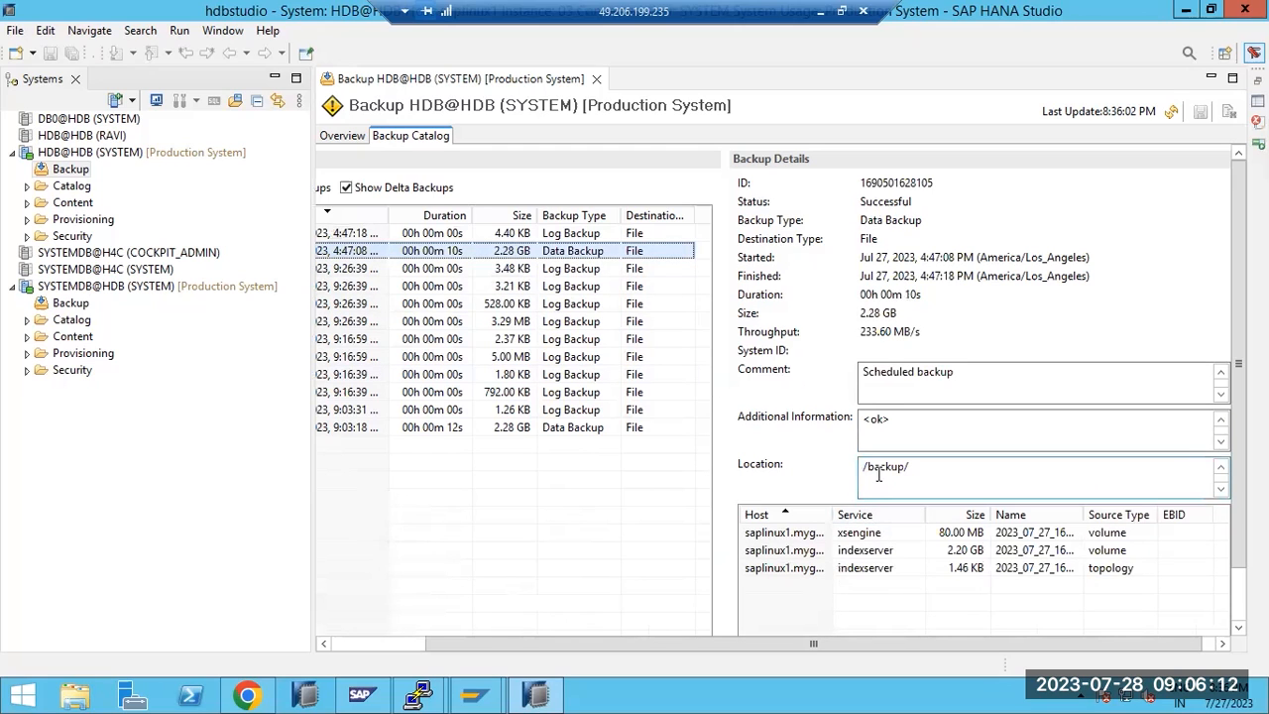
click(514, 269)
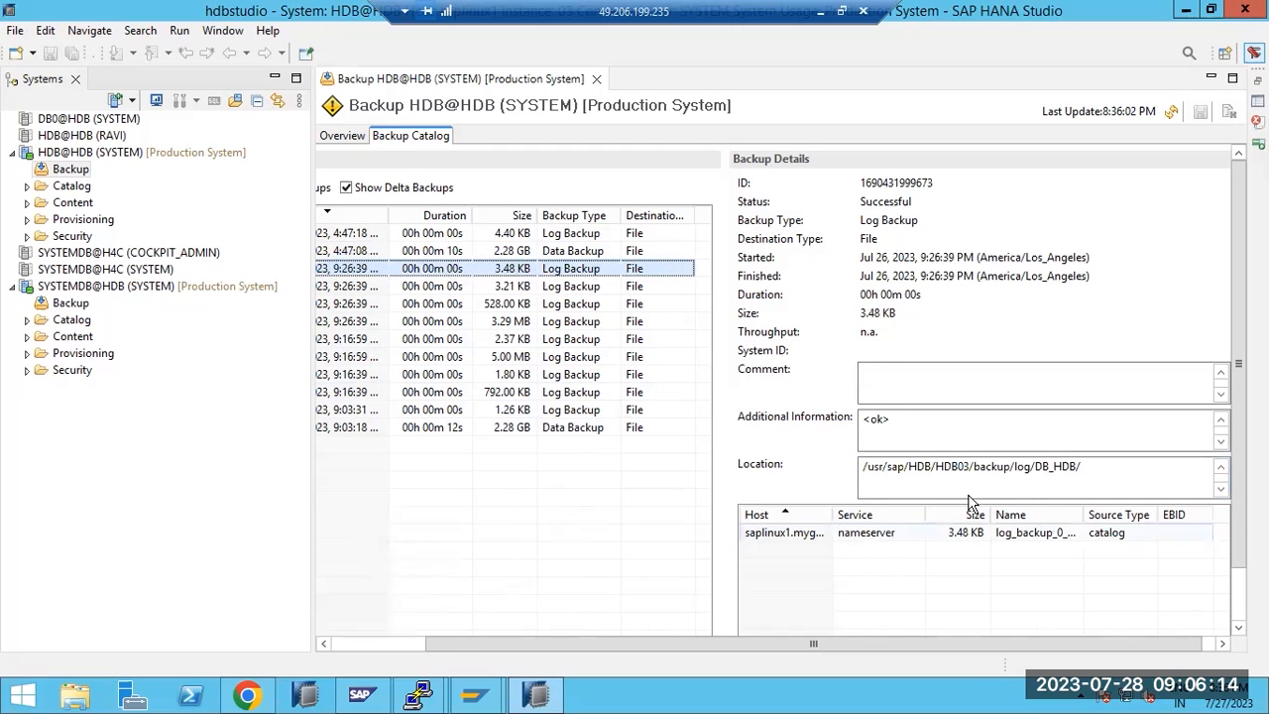
drag(944, 466, 1011, 466)
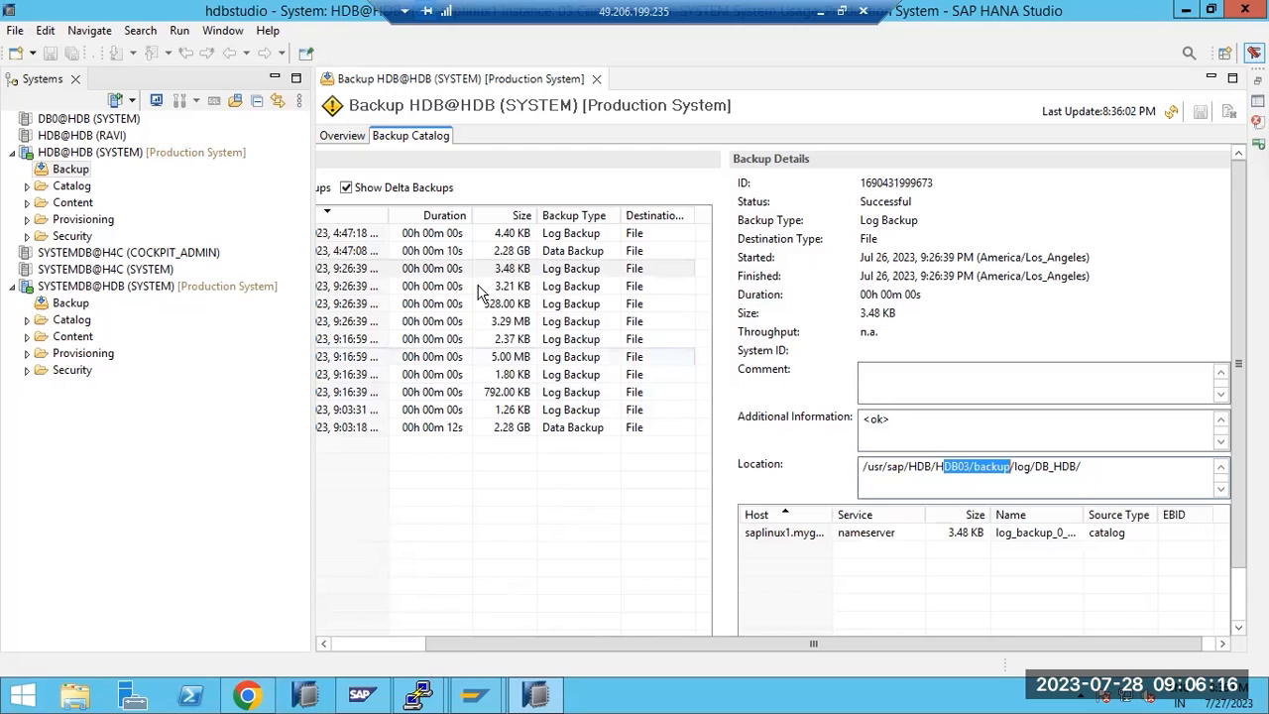
click(339, 137)
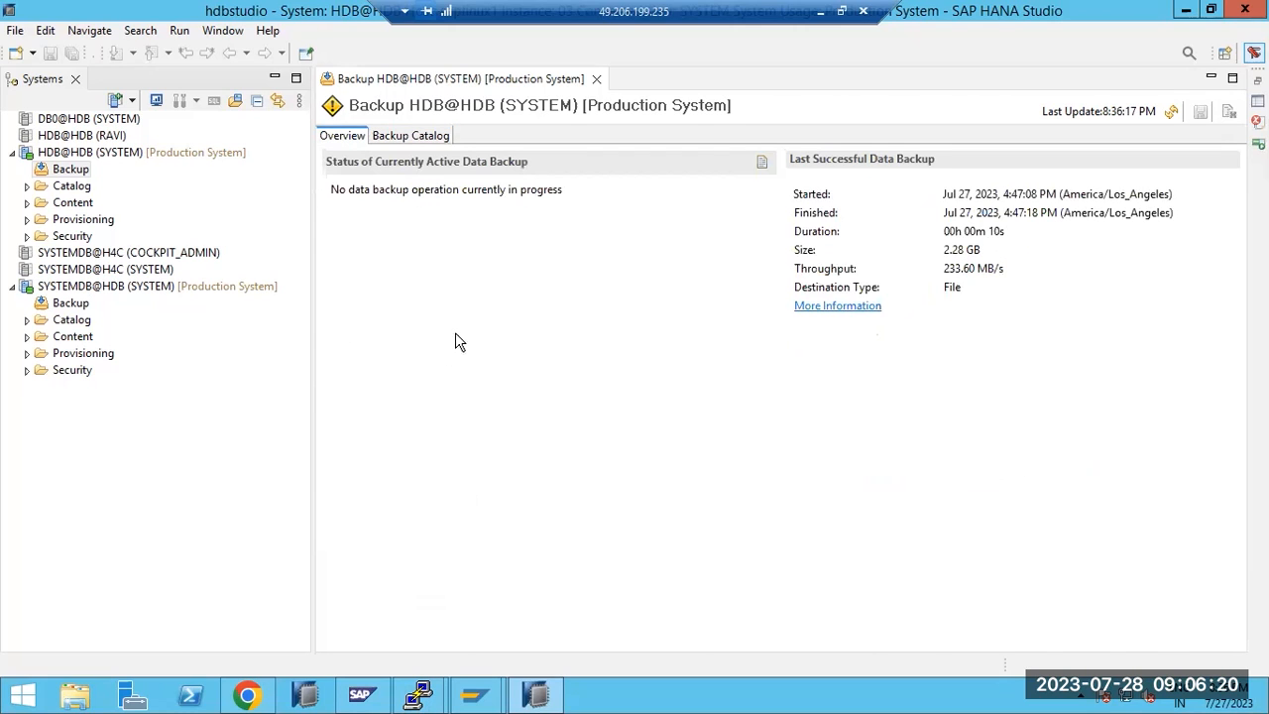
Enable automatic log backup in SYSTEMDB@HDB's backup configuration and save it
double_click(69, 309)
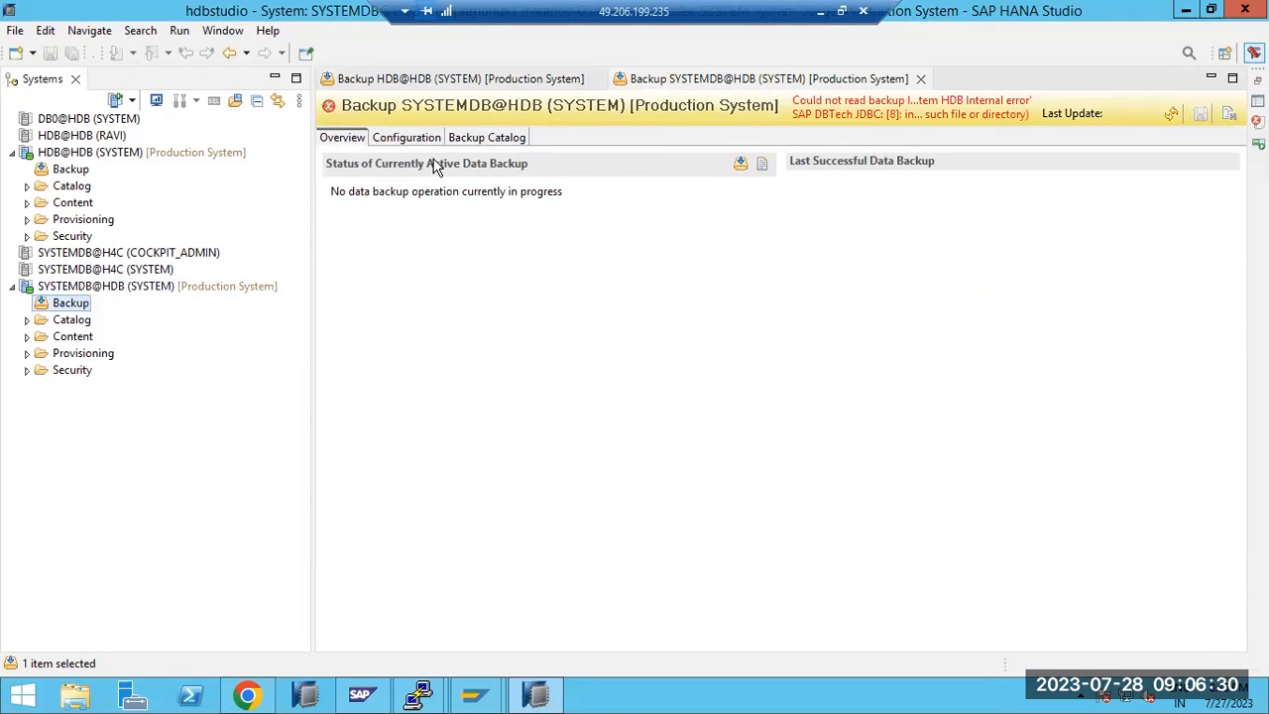
click(424, 137)
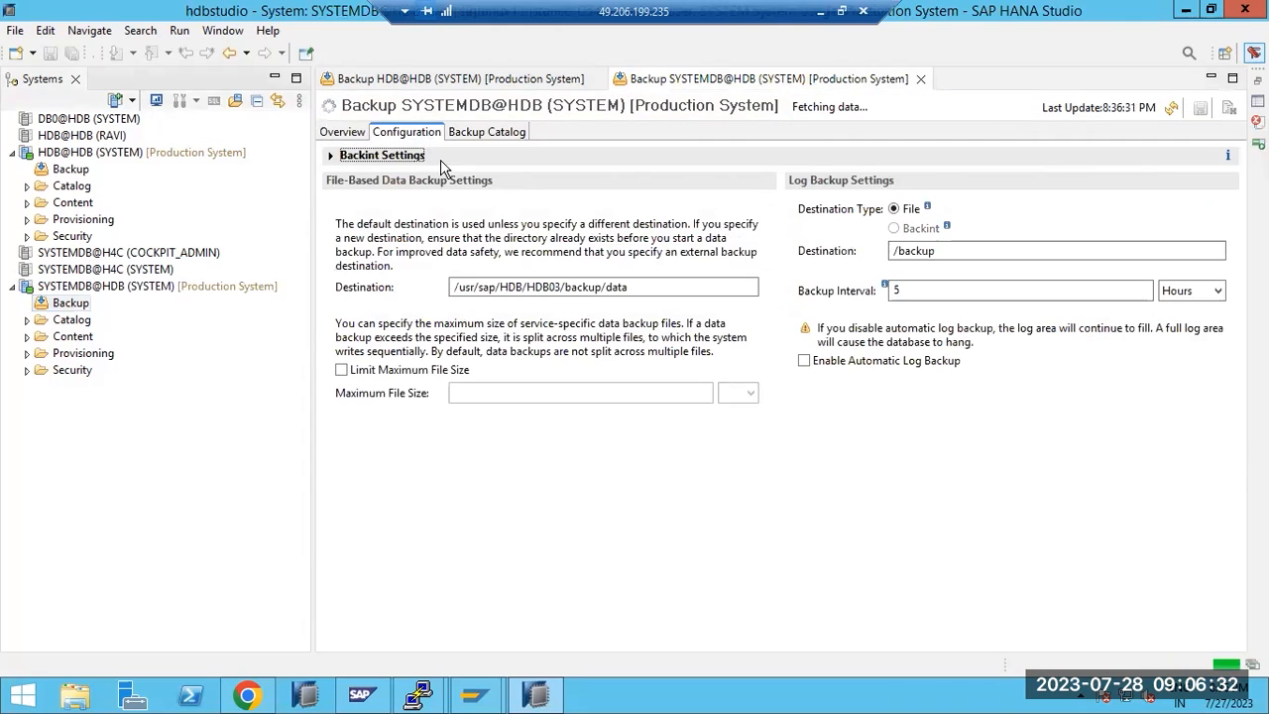
click(806, 362)
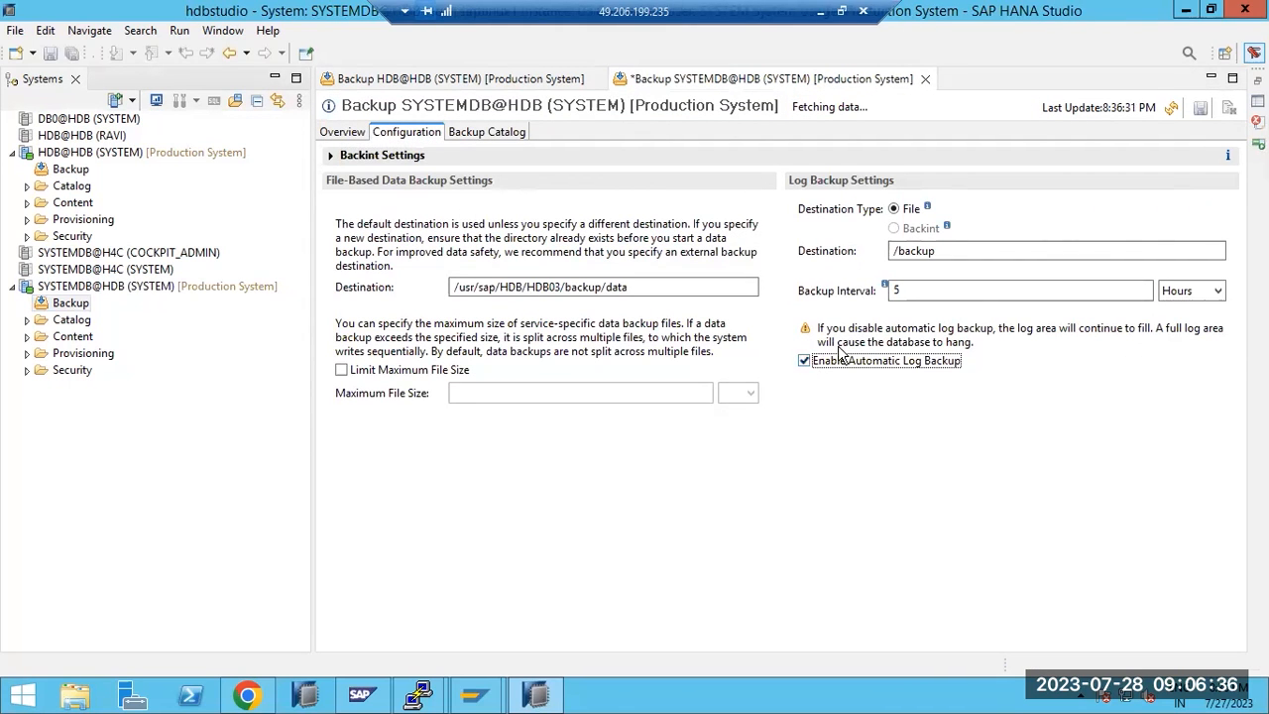
click(1199, 109)
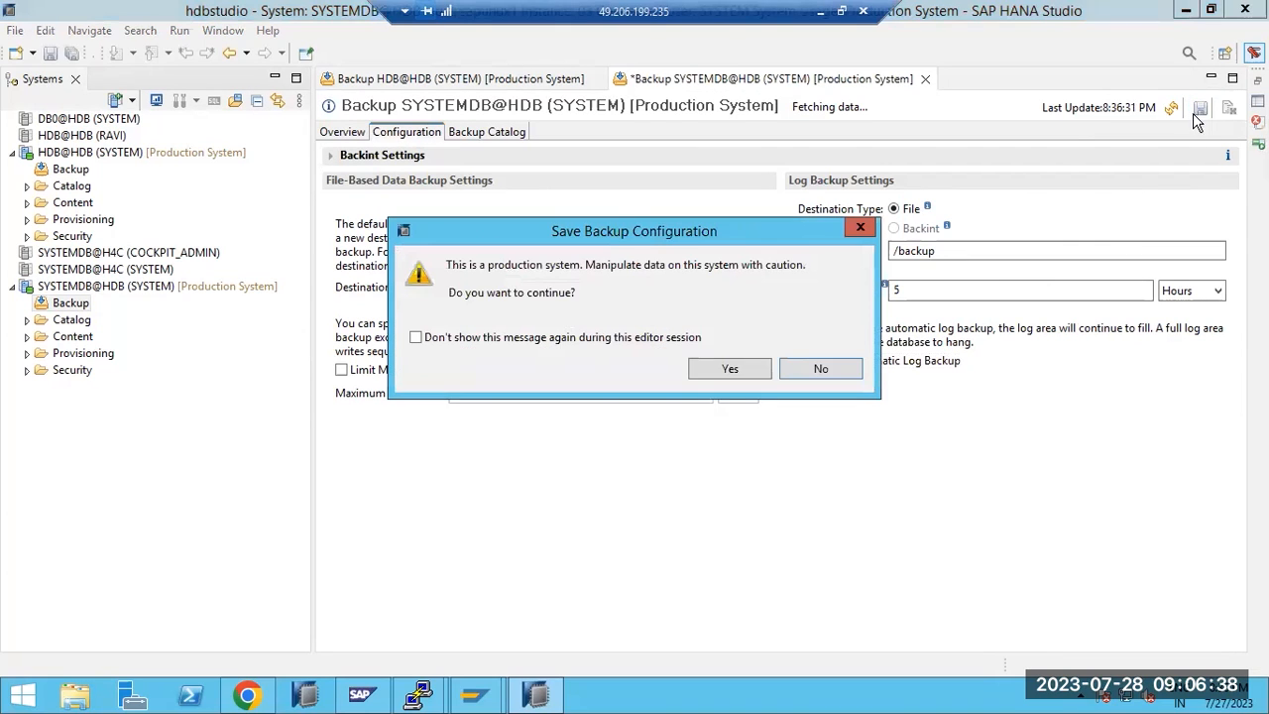
click(730, 369)
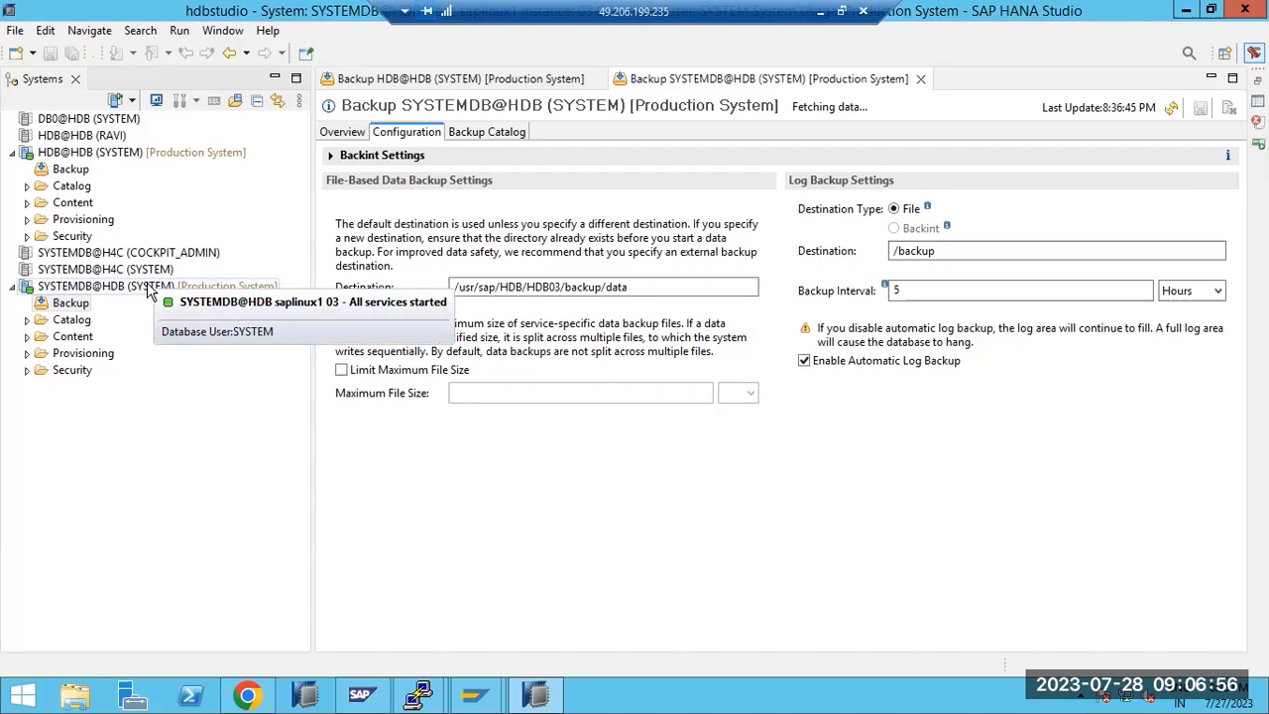
click(27, 236)
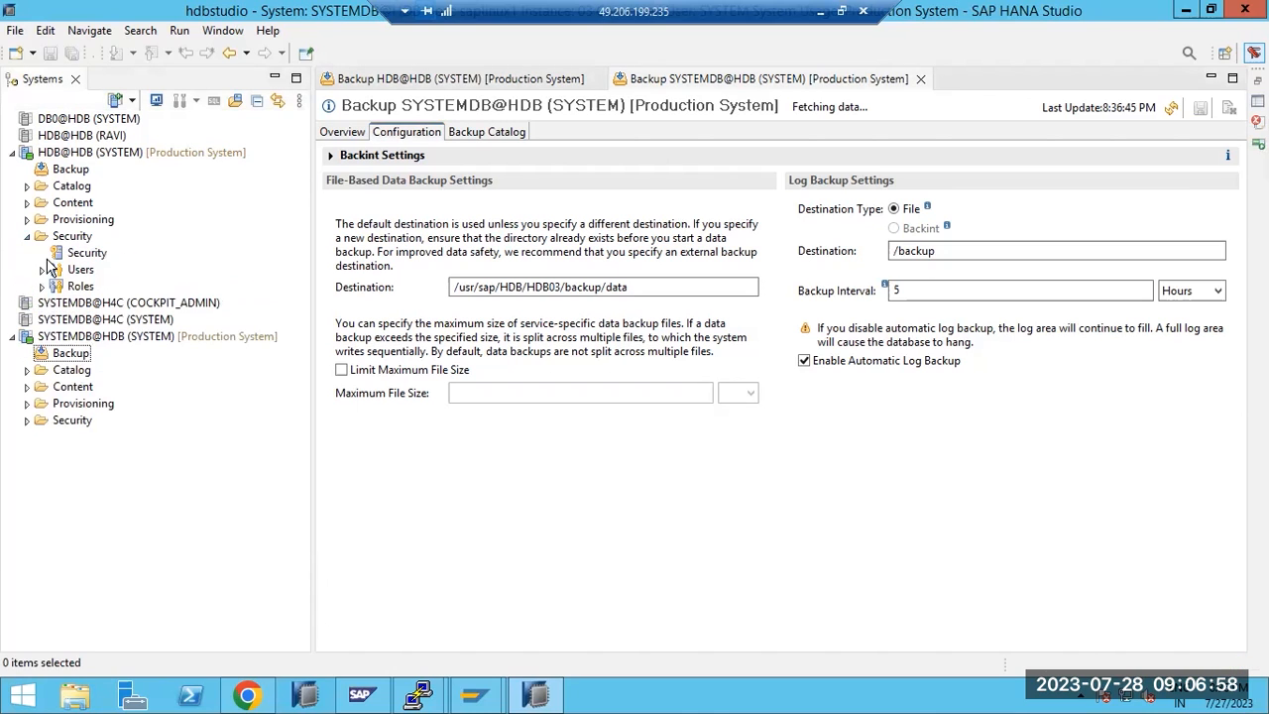
click(43, 270)
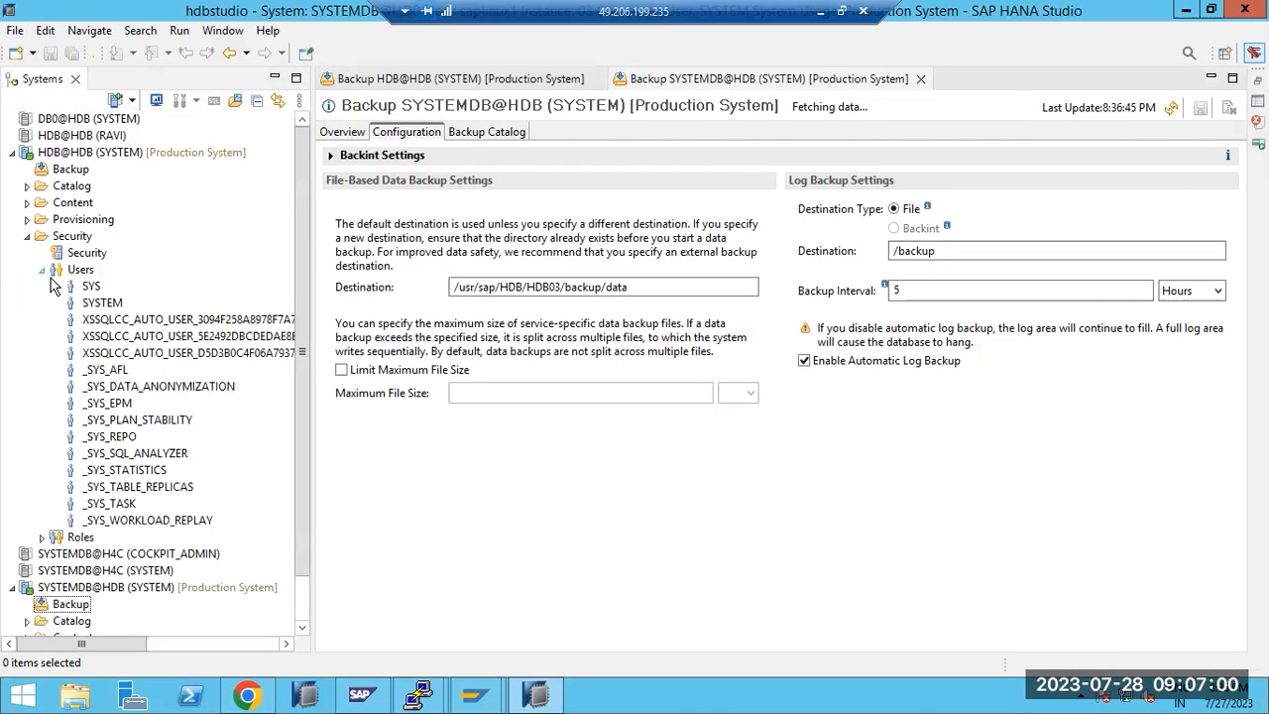
click(76, 272)
right_click(76, 272)
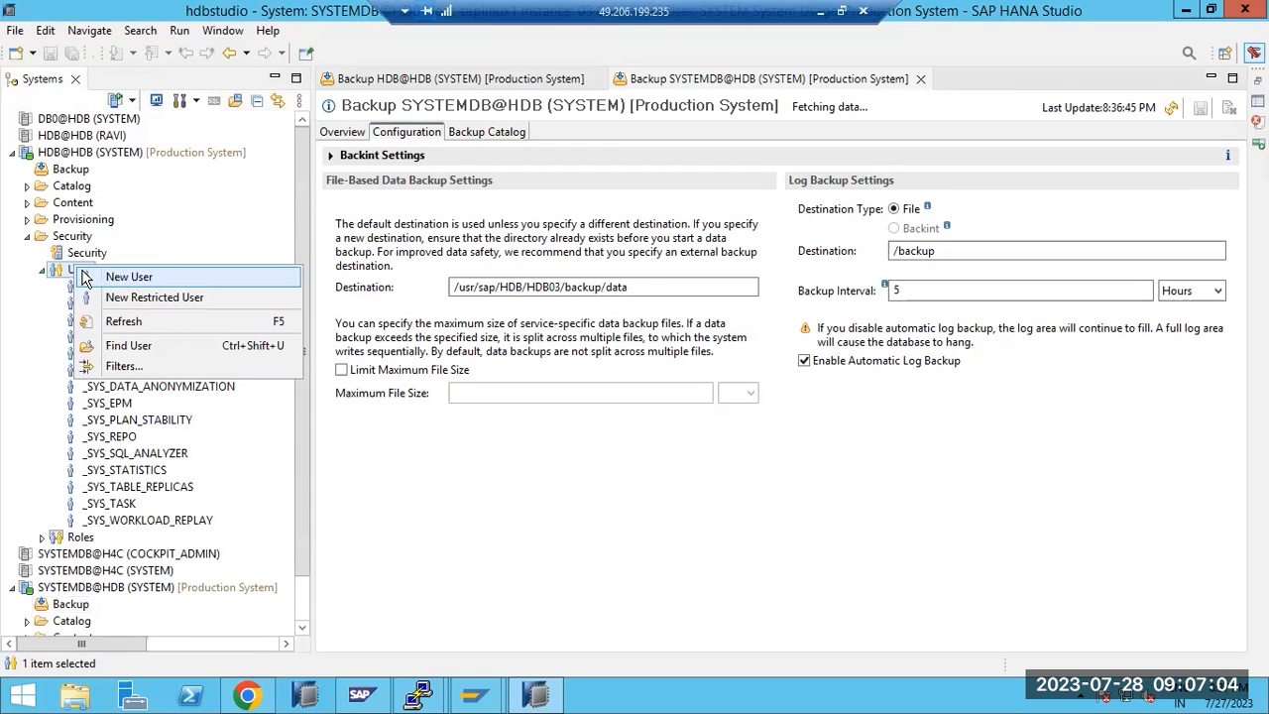
click(39, 308)
click(92, 304)
right_click(91, 307)
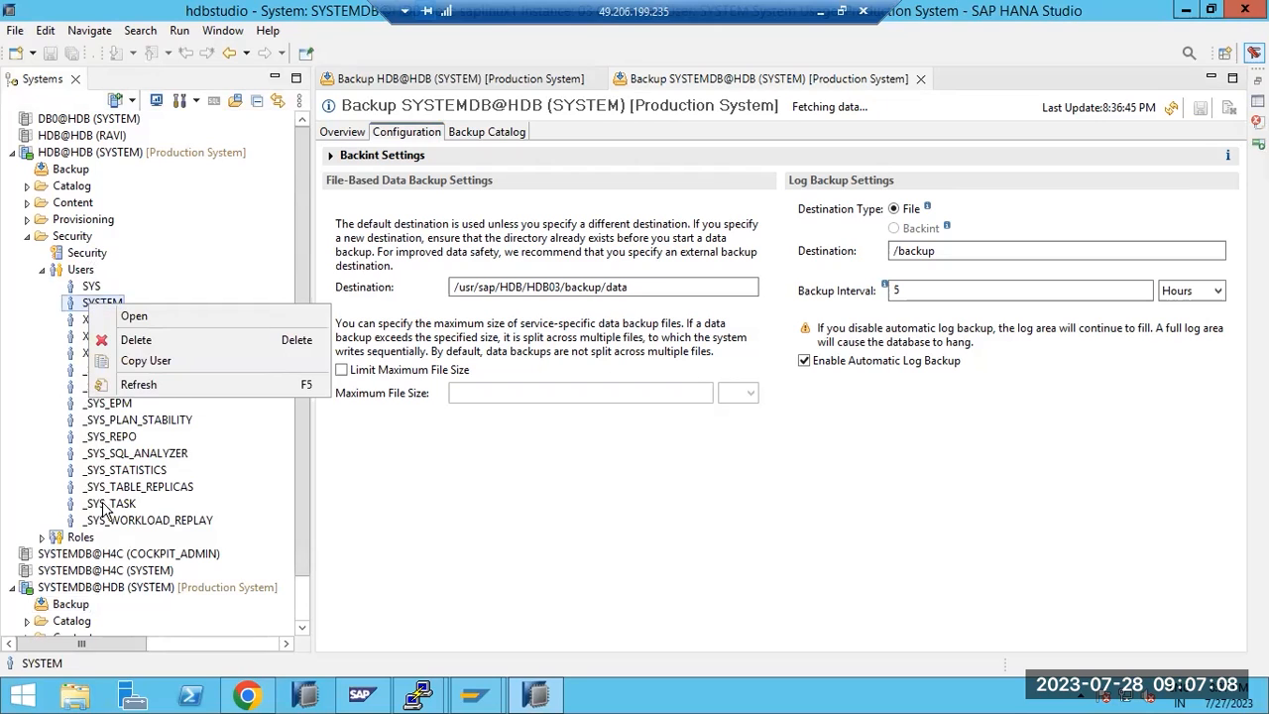
click(43, 269)
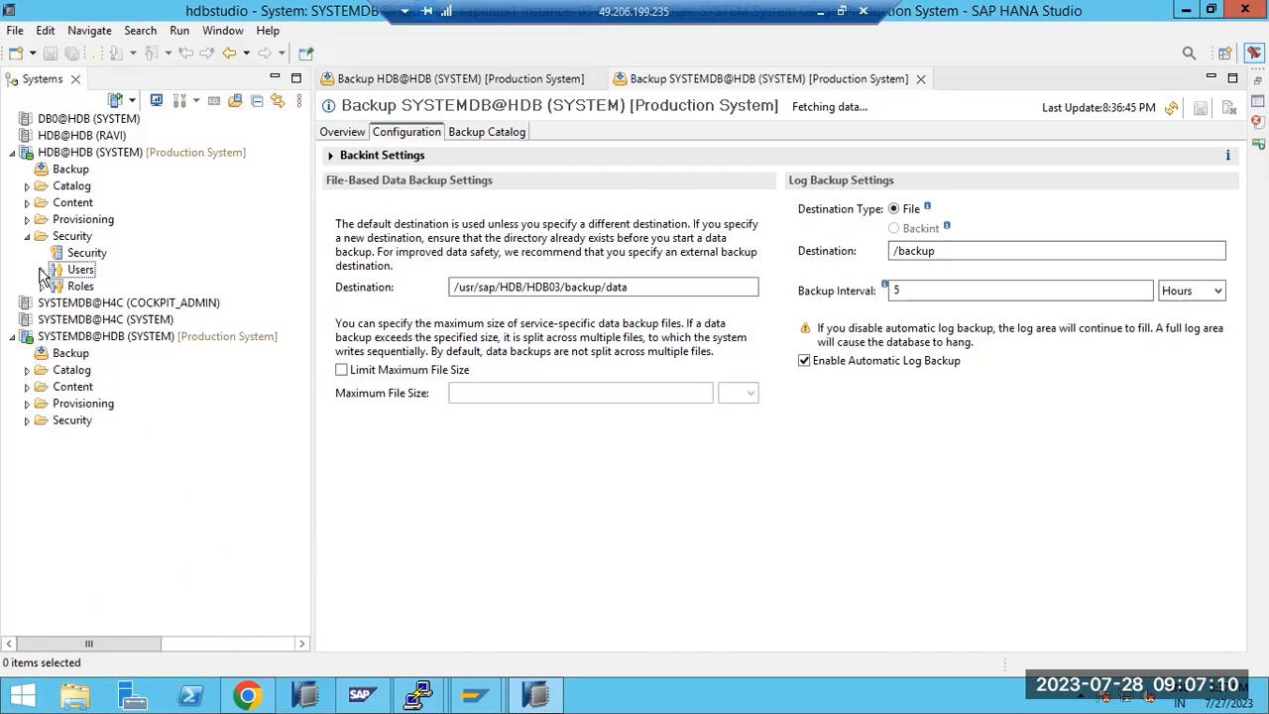
click(43, 286)
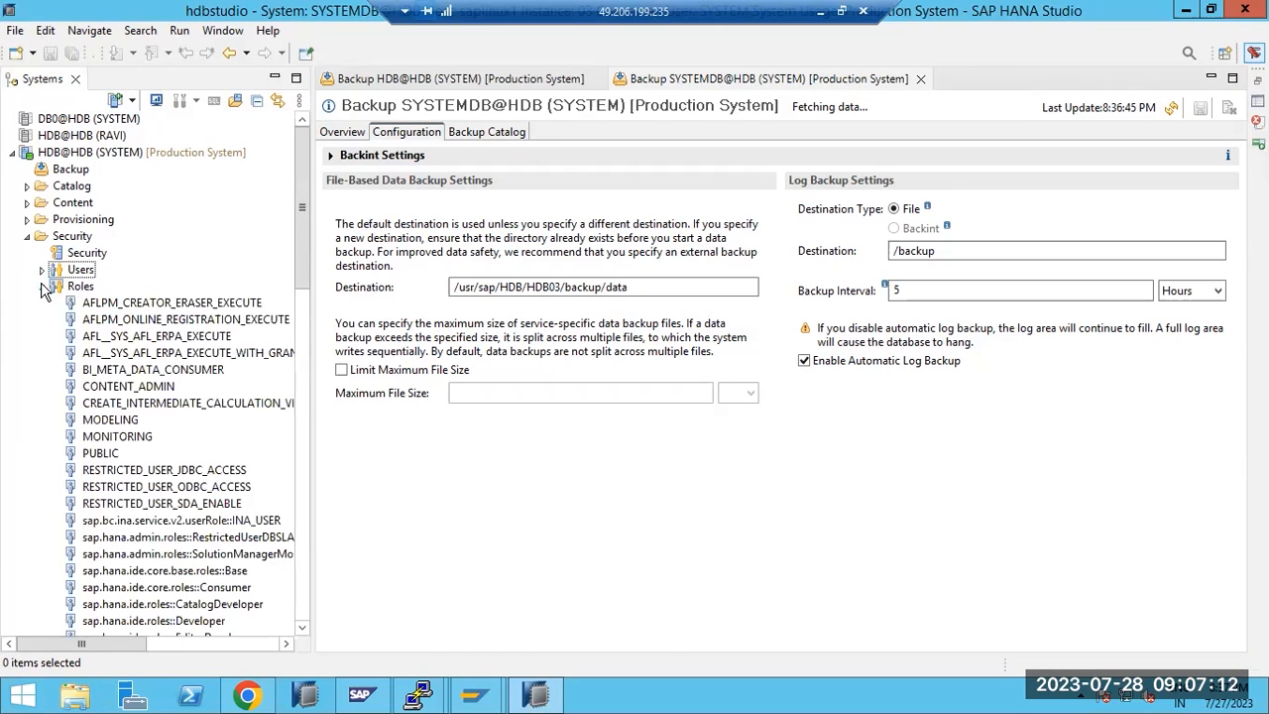
scroll(154, 466, down, 10)
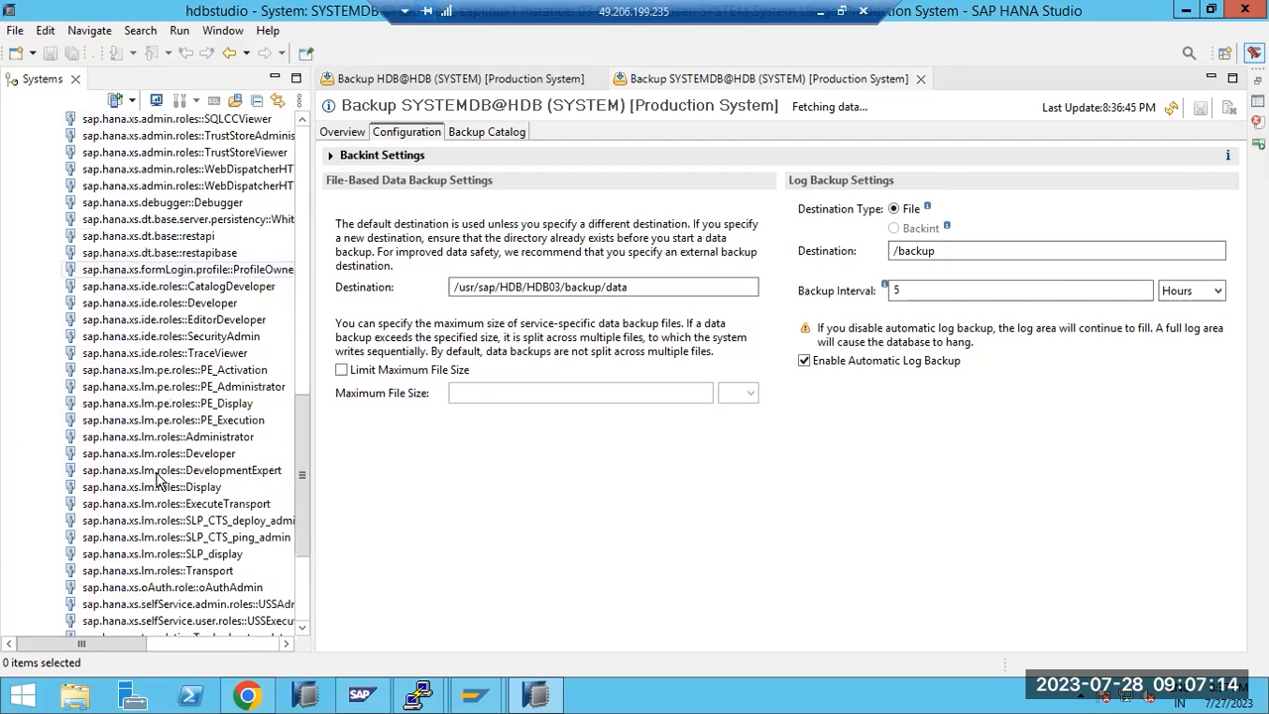
scroll(157, 480, up, 10)
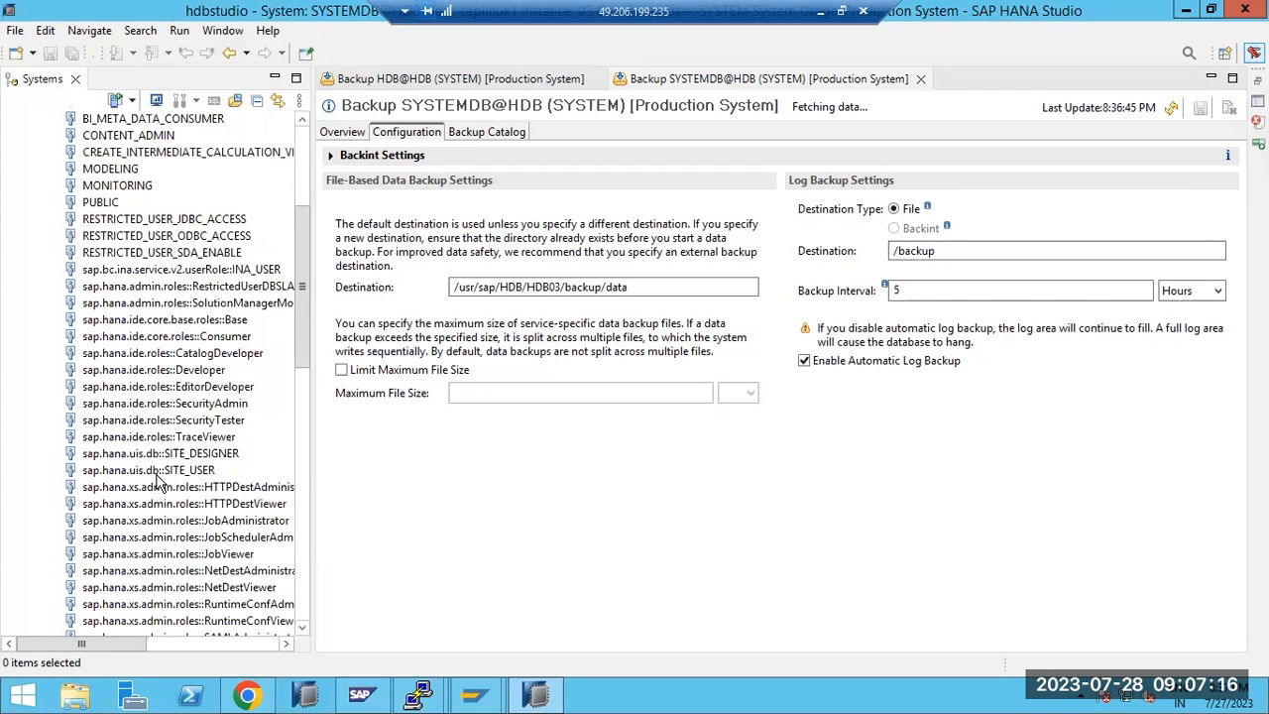
click(28, 238)
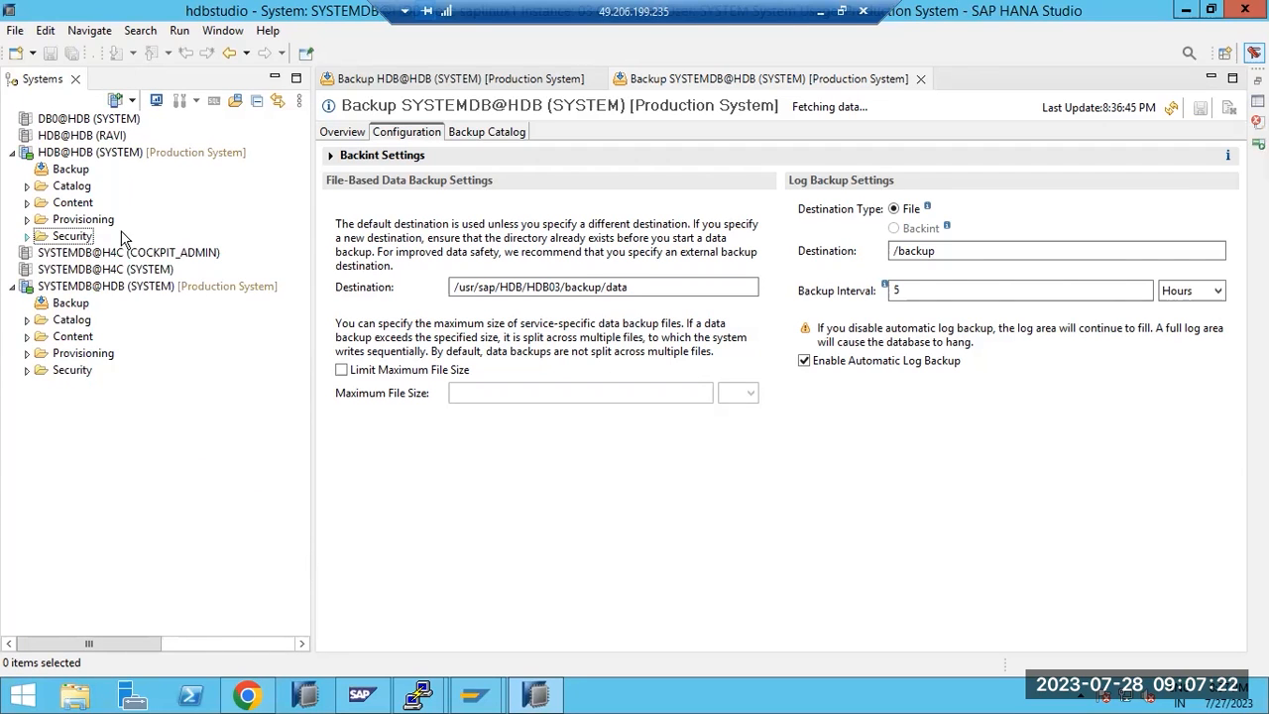
Log on to DB0@HDB as SYSTEM by entering the user's password
double_click(73, 121)
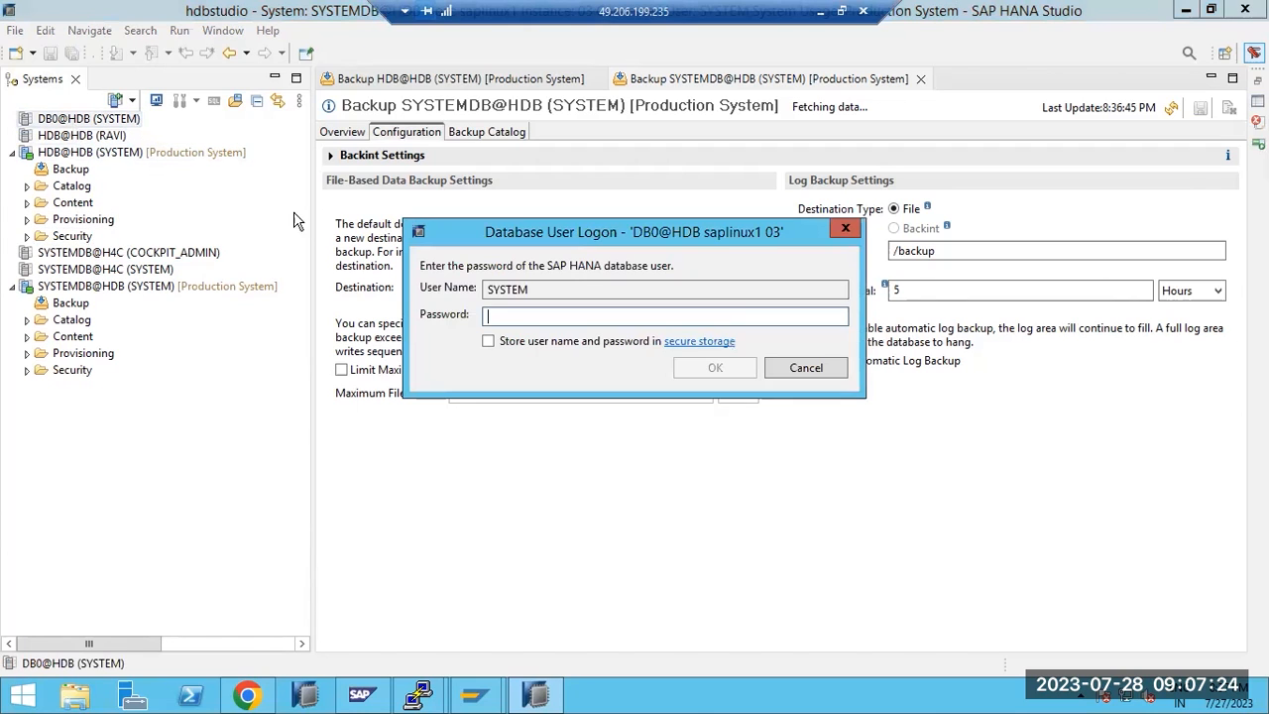
text(•••••••••)
key(Return)
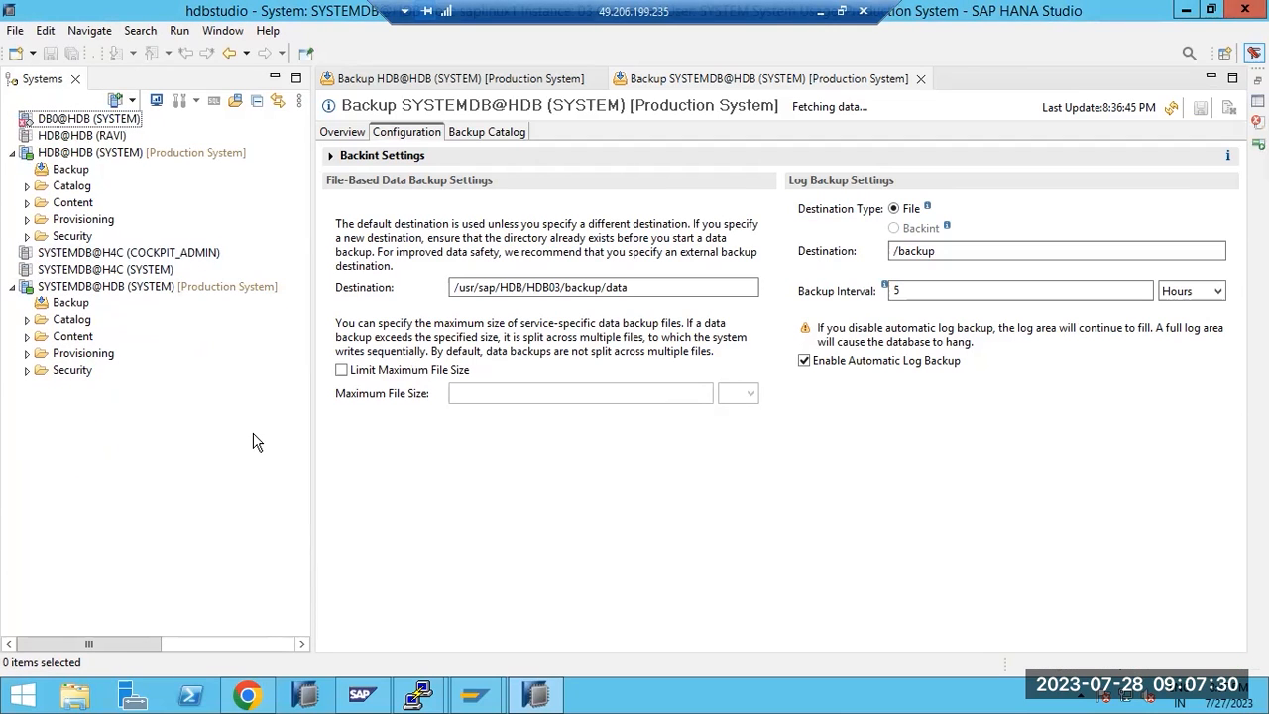
mouse_move(416, 699)
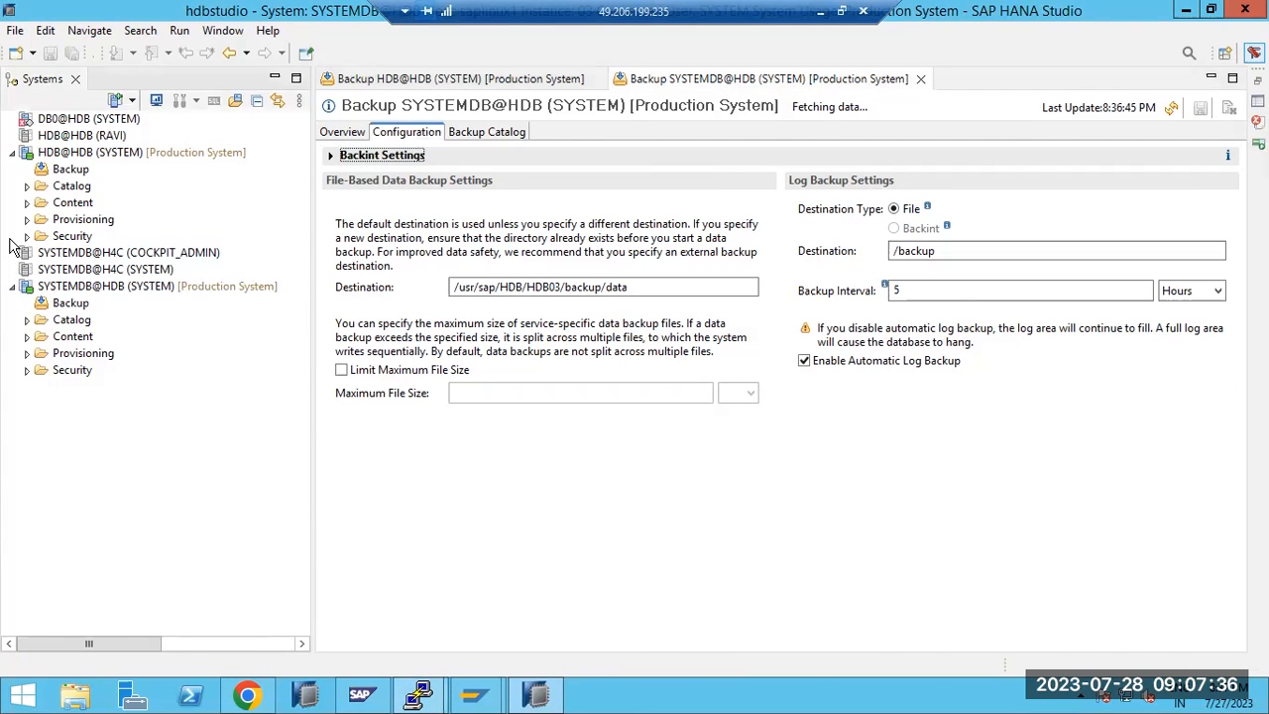
click(25, 206)
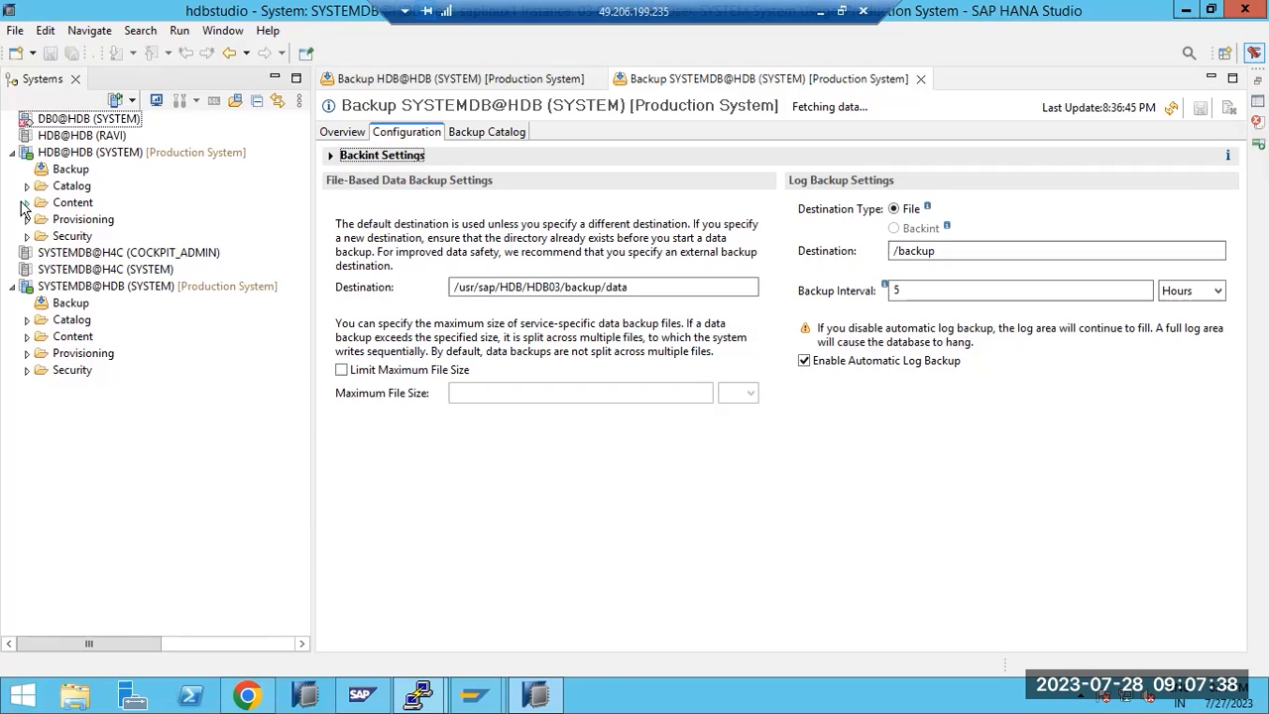
click(27, 203)
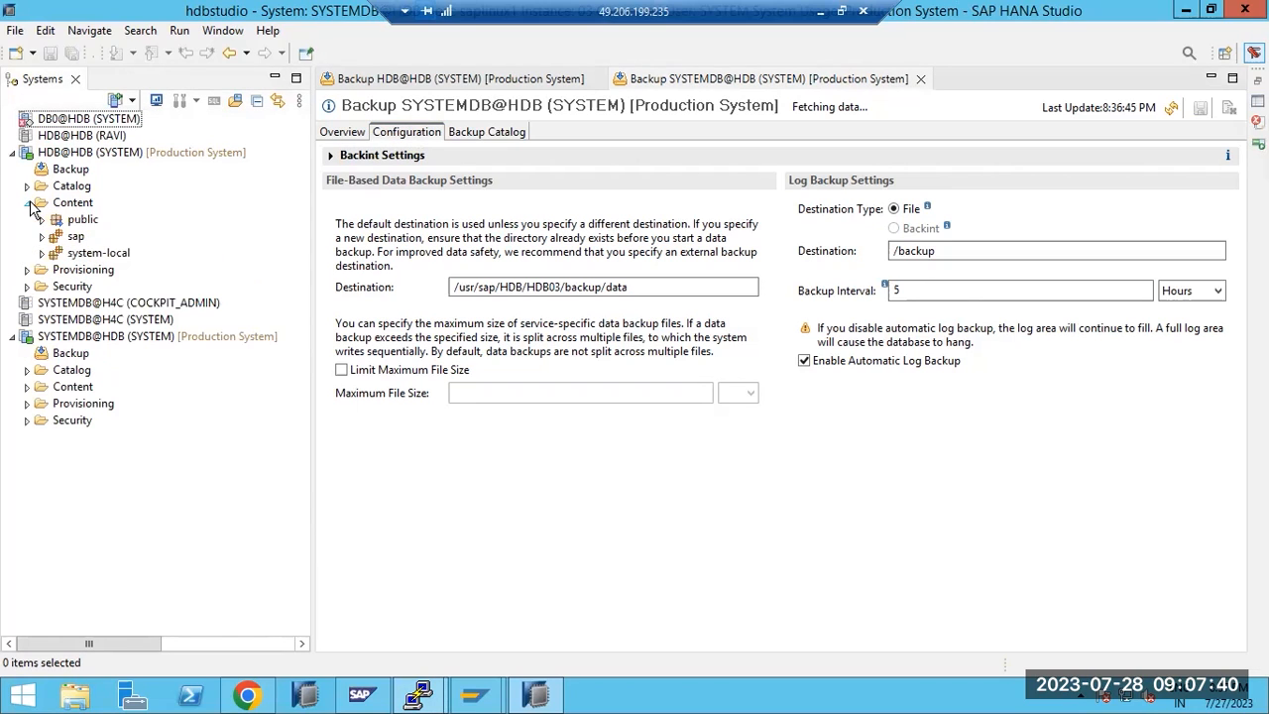
click(65, 256)
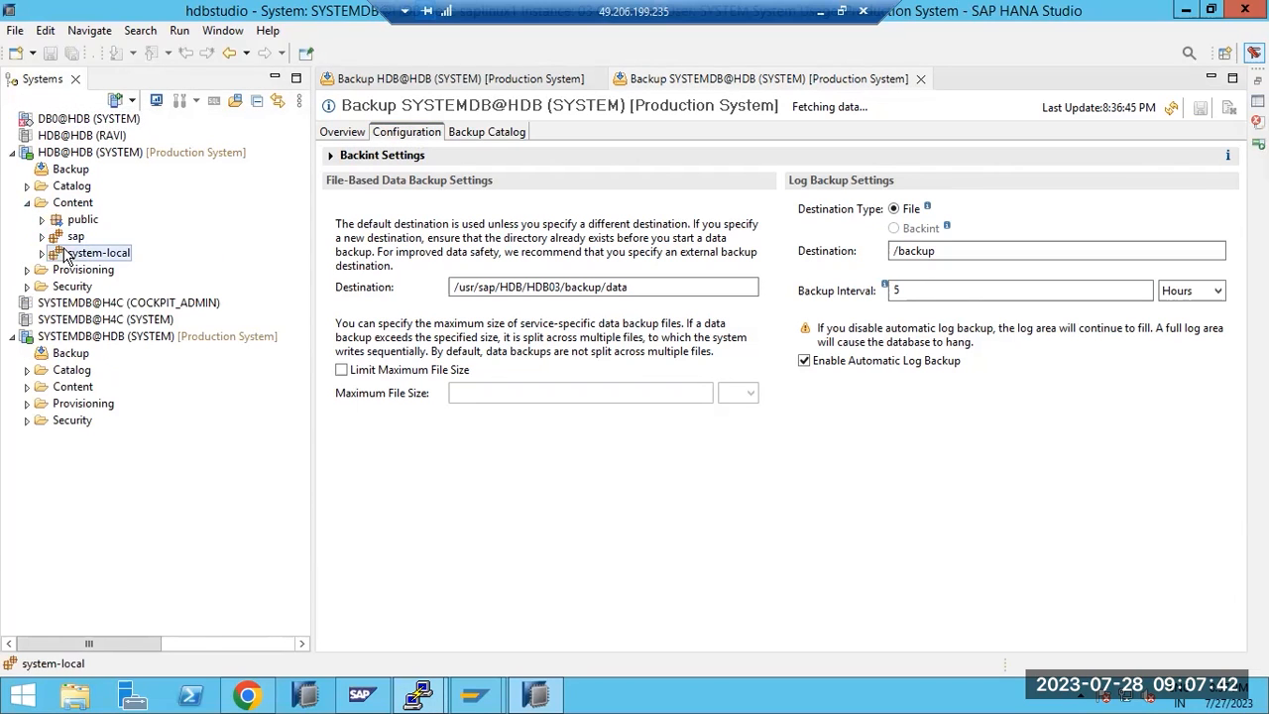
right_click(66, 255)
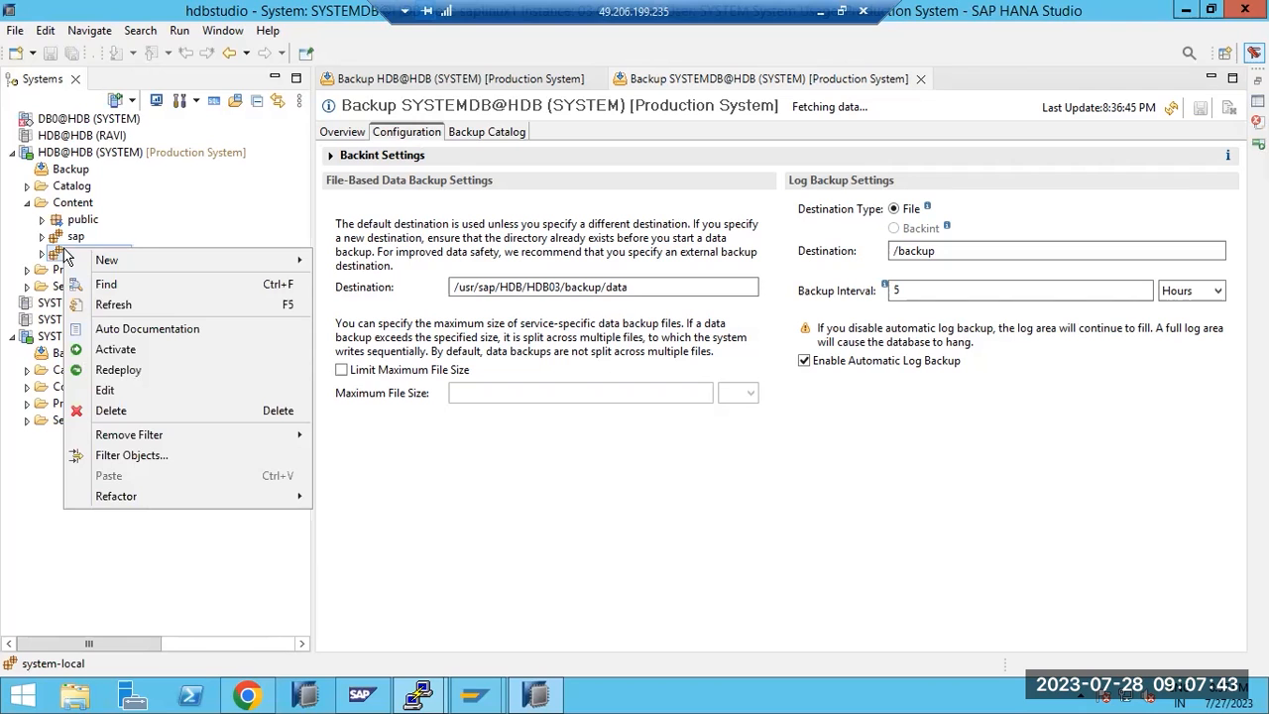
click(112, 417)
click(701, 352)
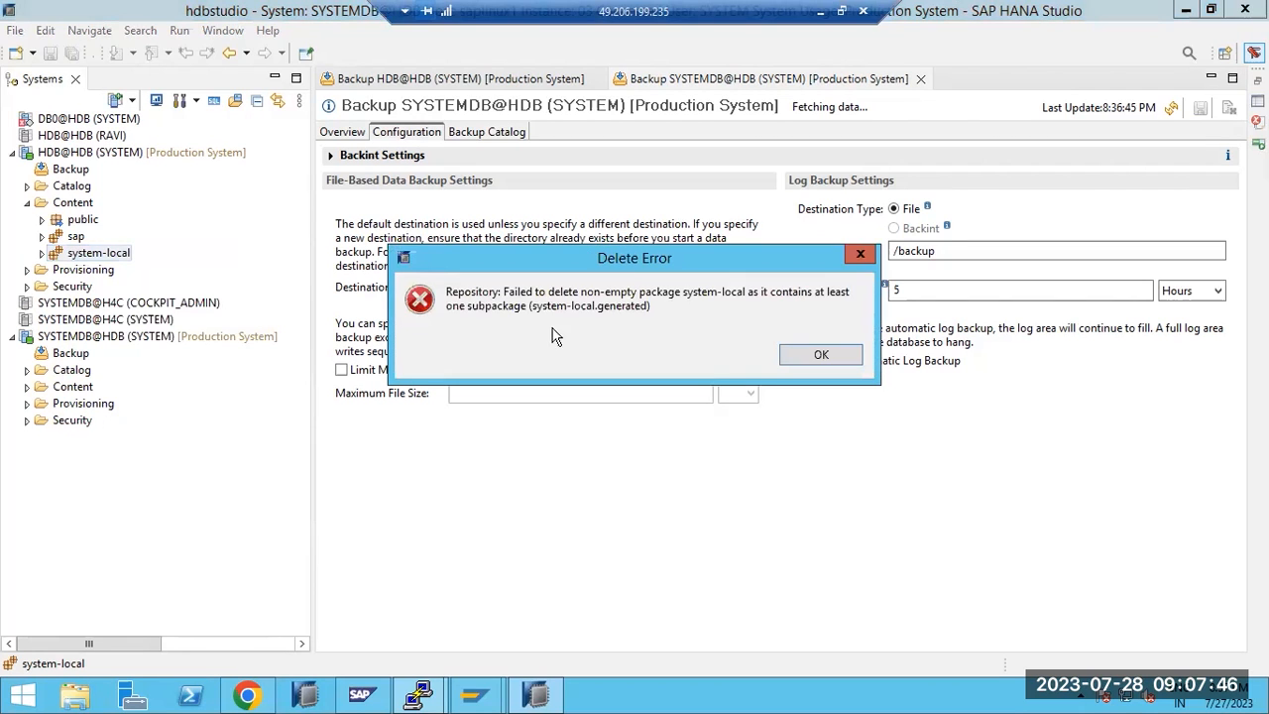
click(844, 363)
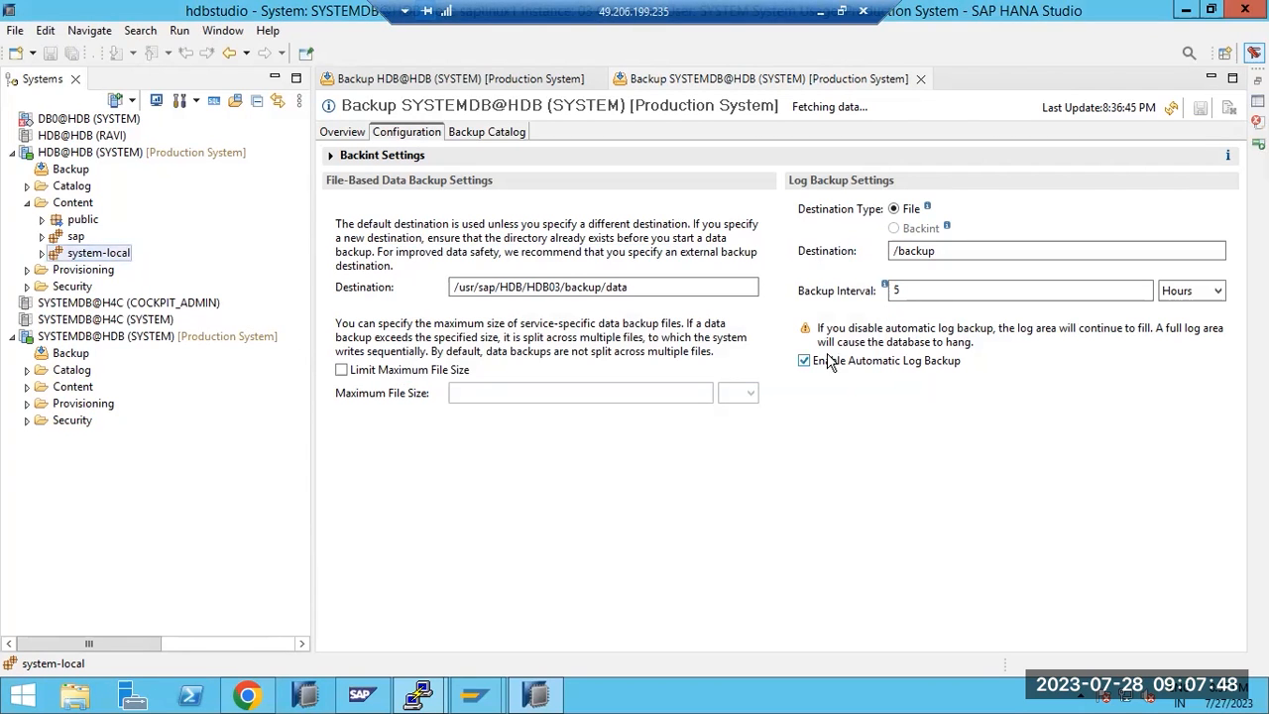
click(44, 253)
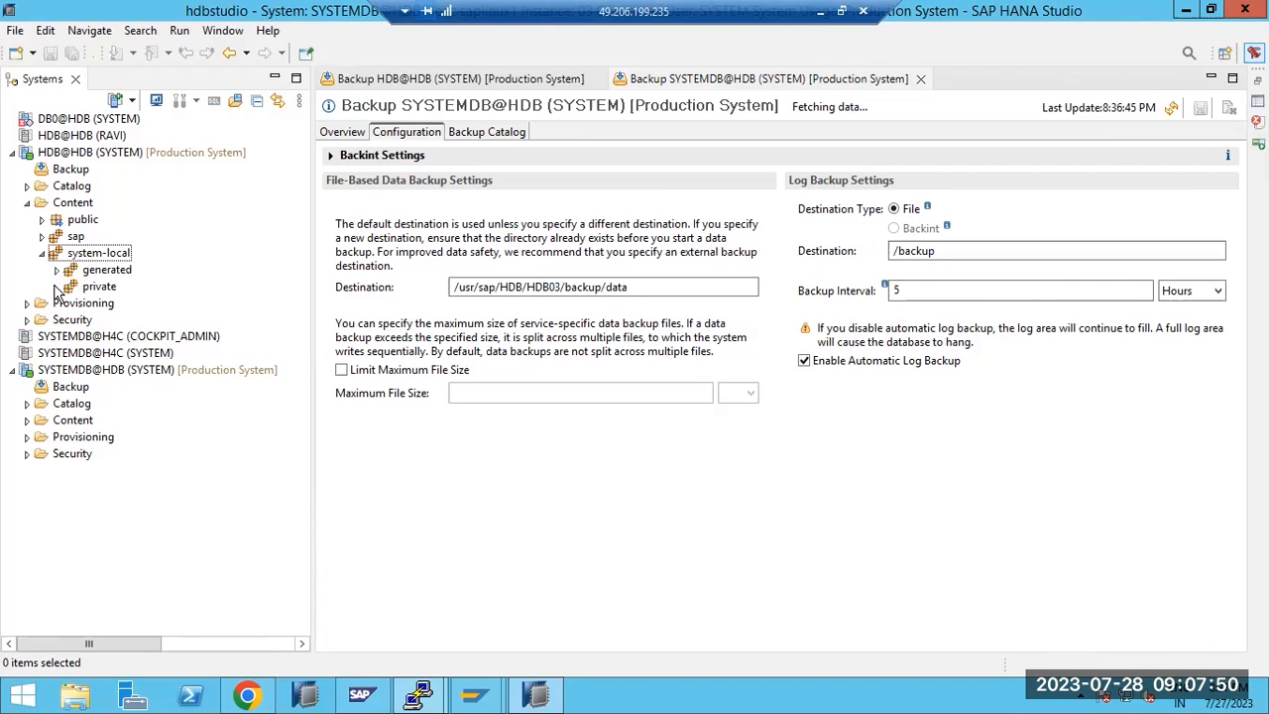
click(57, 270)
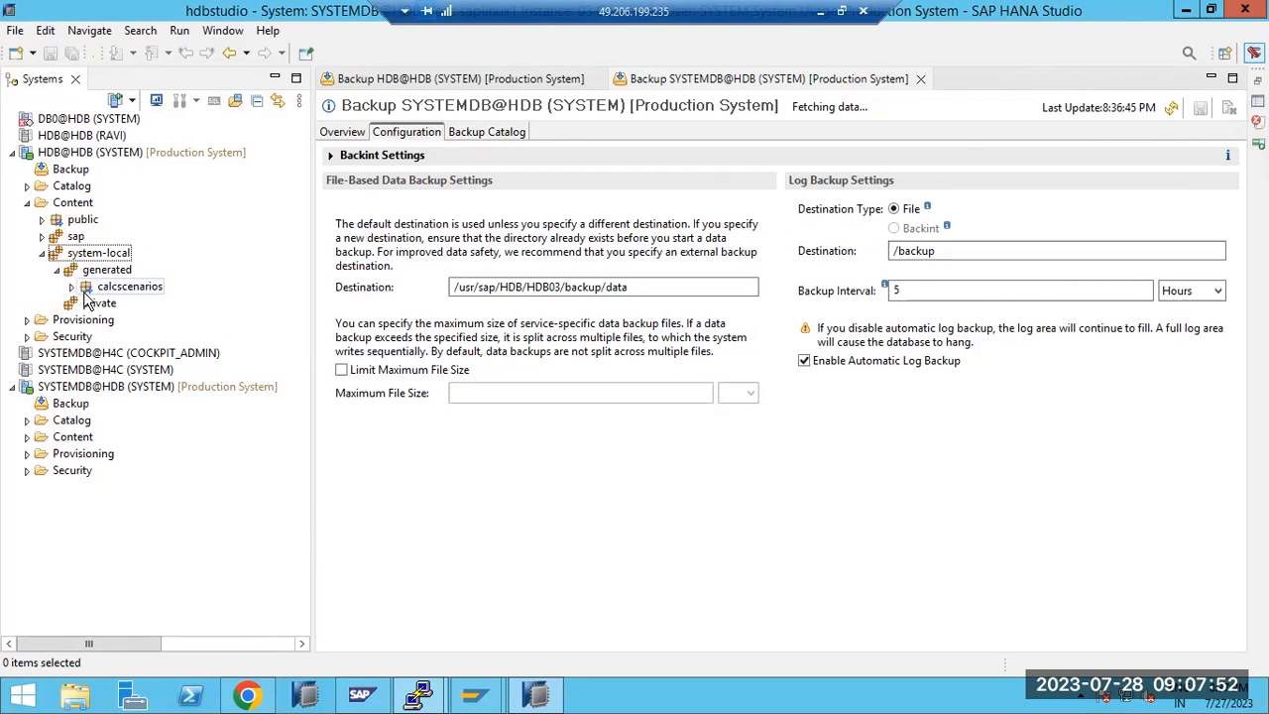
click(86, 304)
right_click(83, 305)
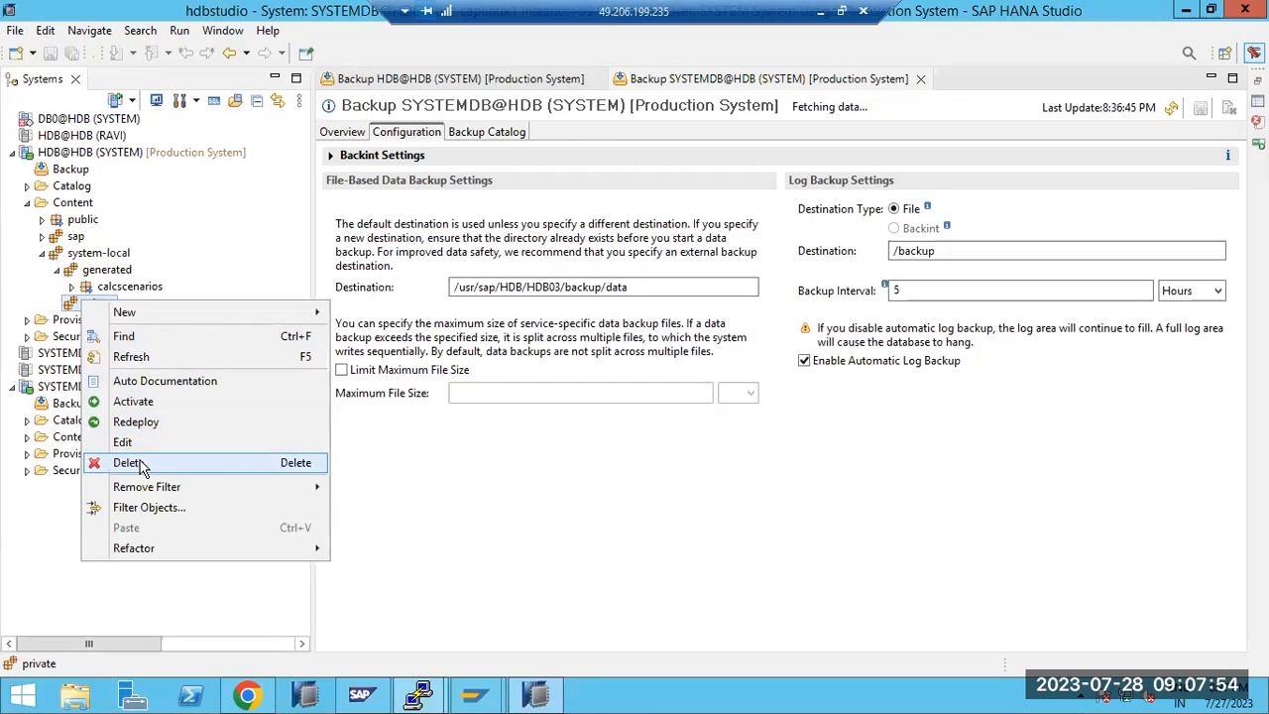
click(129, 464)
click(695, 351)
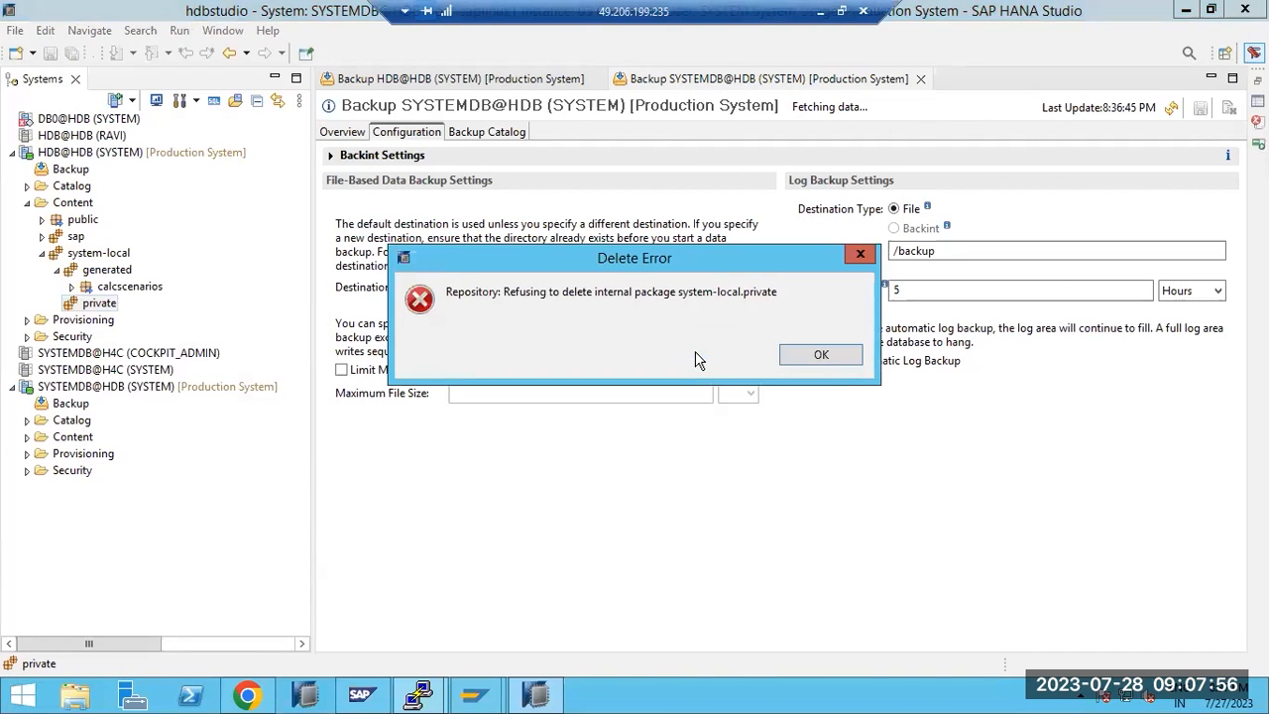
click(822, 355)
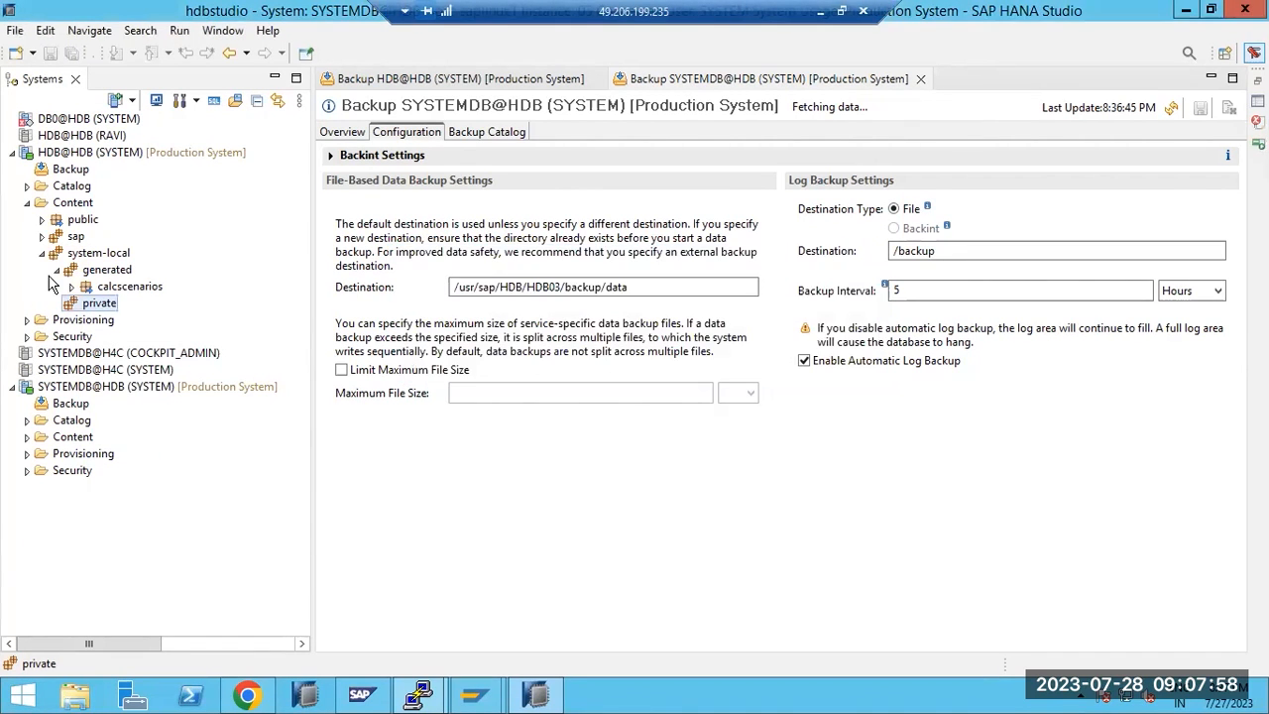
click(42, 254)
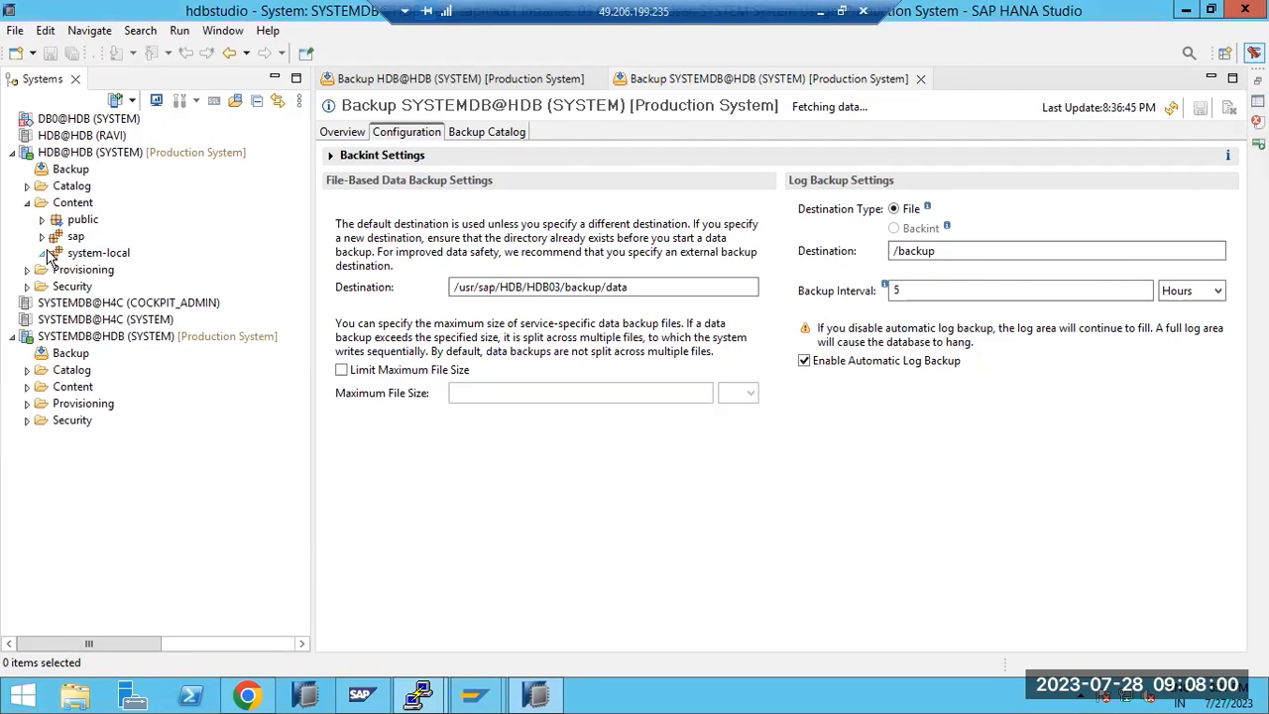
click(28, 285)
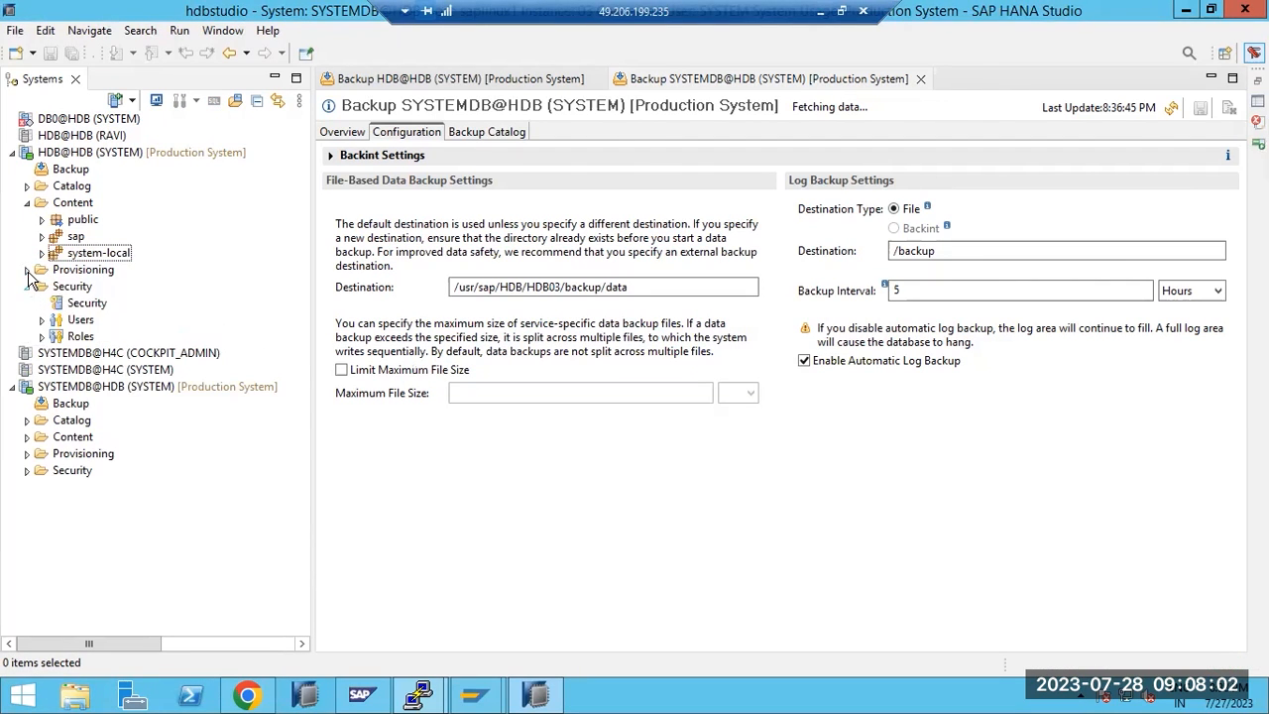
click(28, 271)
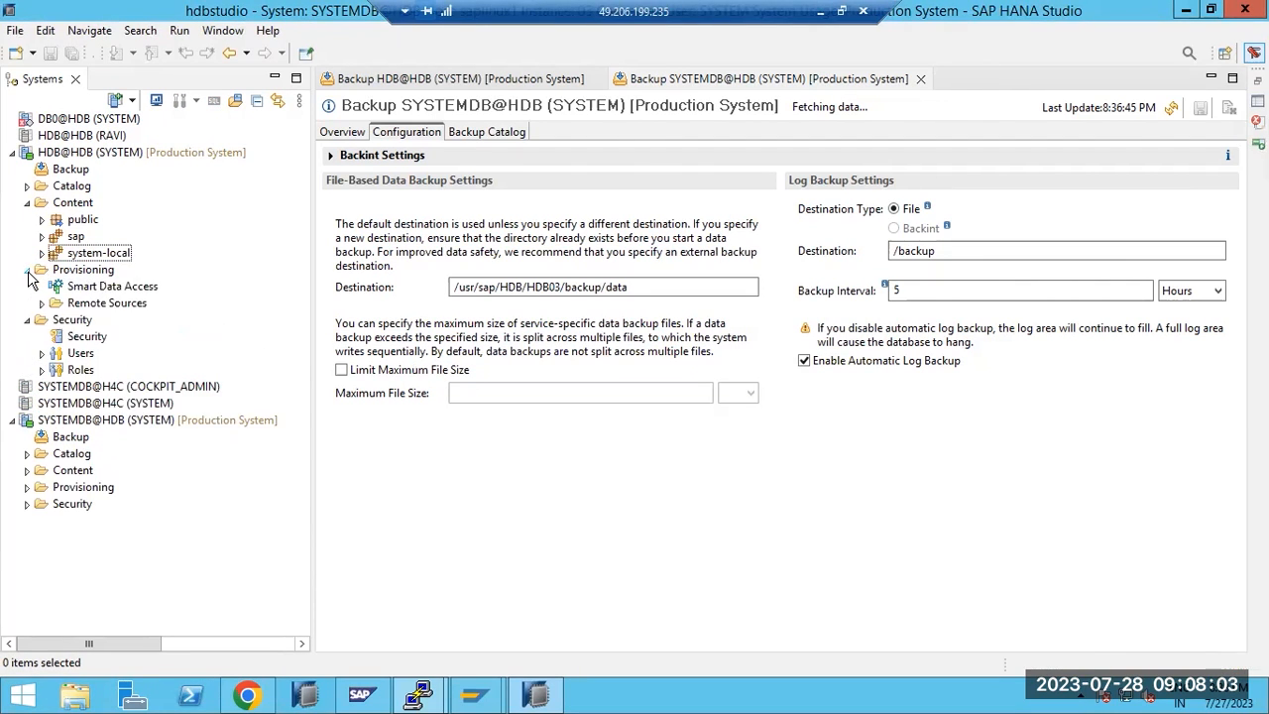
click(42, 219)
click(42, 253)
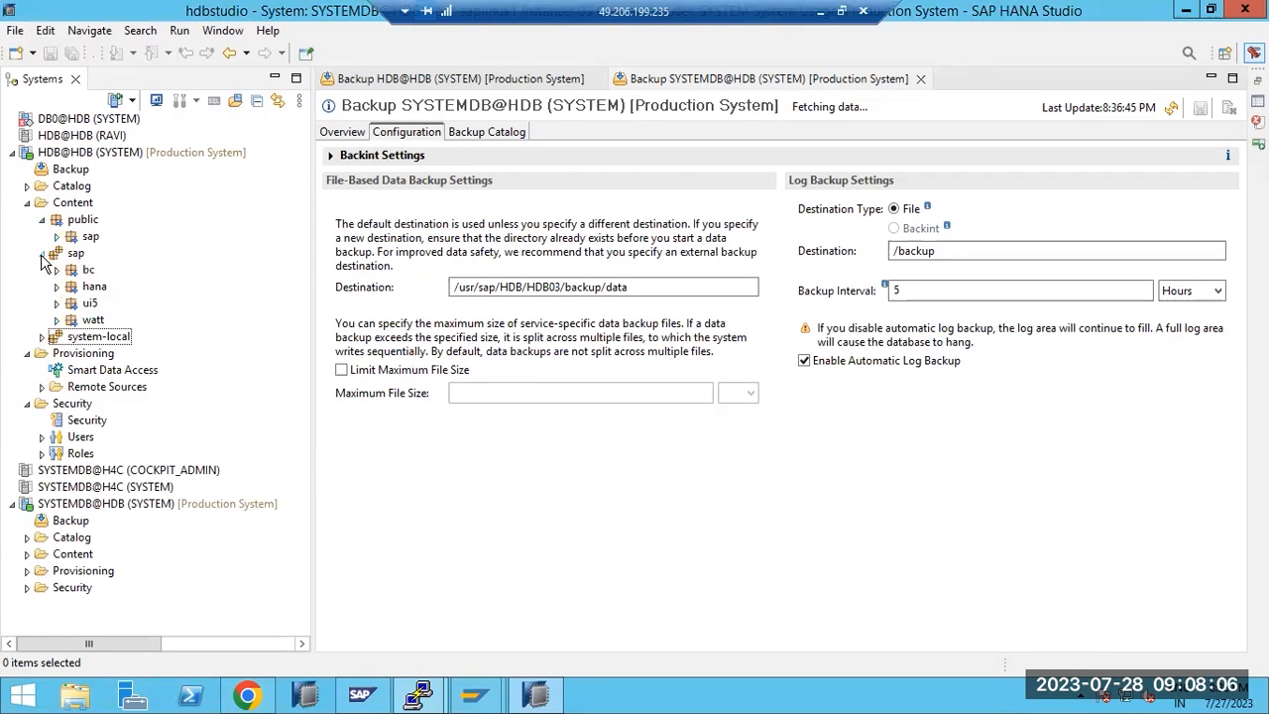
click(57, 270)
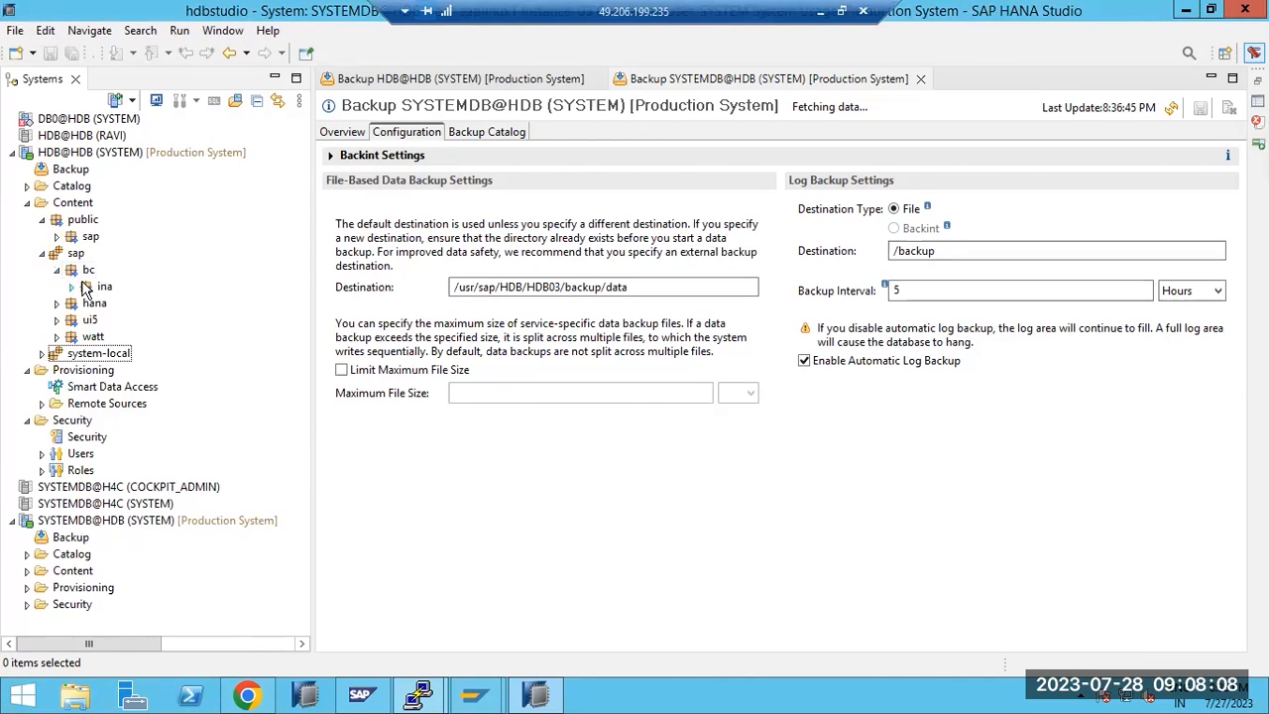
click(92, 285)
right_click(92, 286)
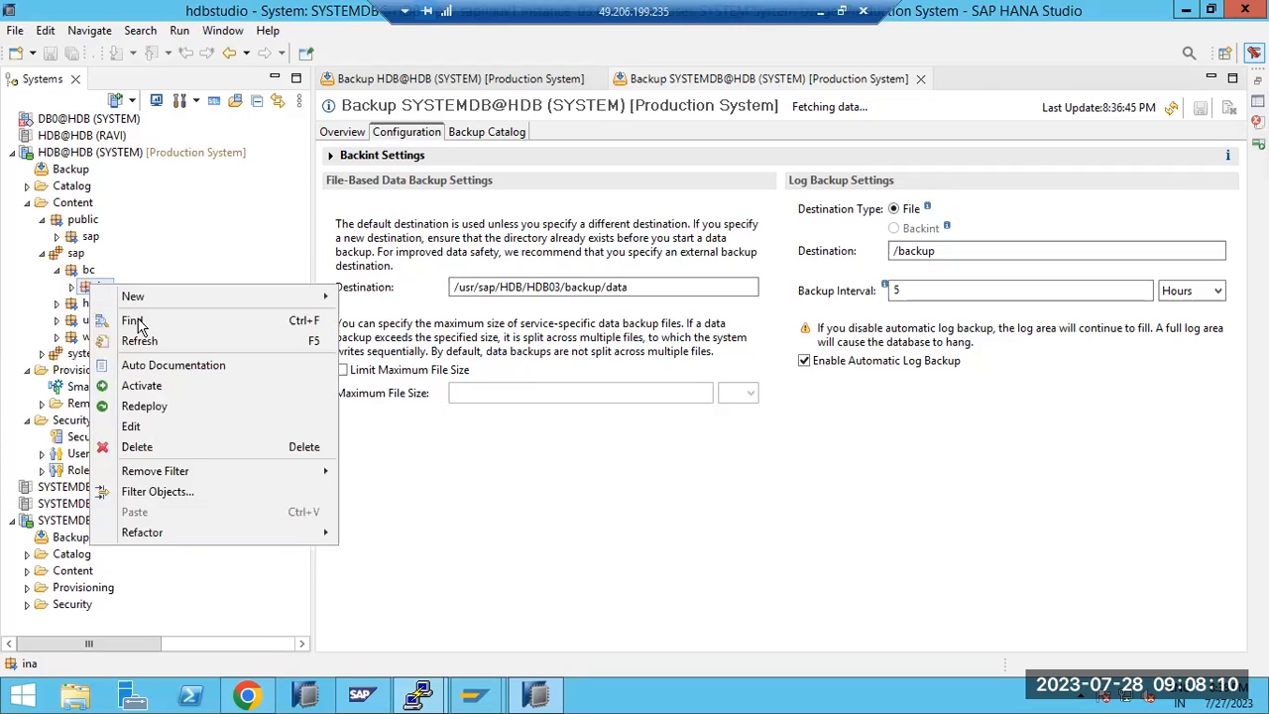
click(149, 445)
click(715, 350)
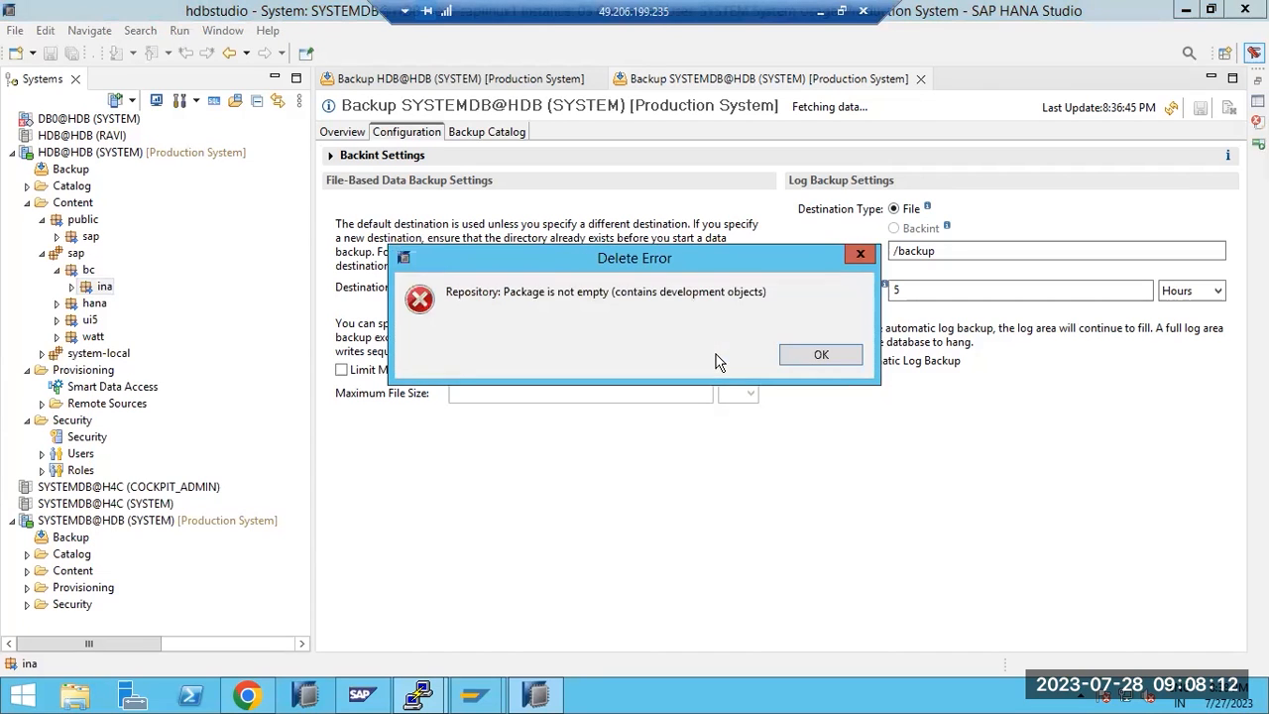
click(819, 355)
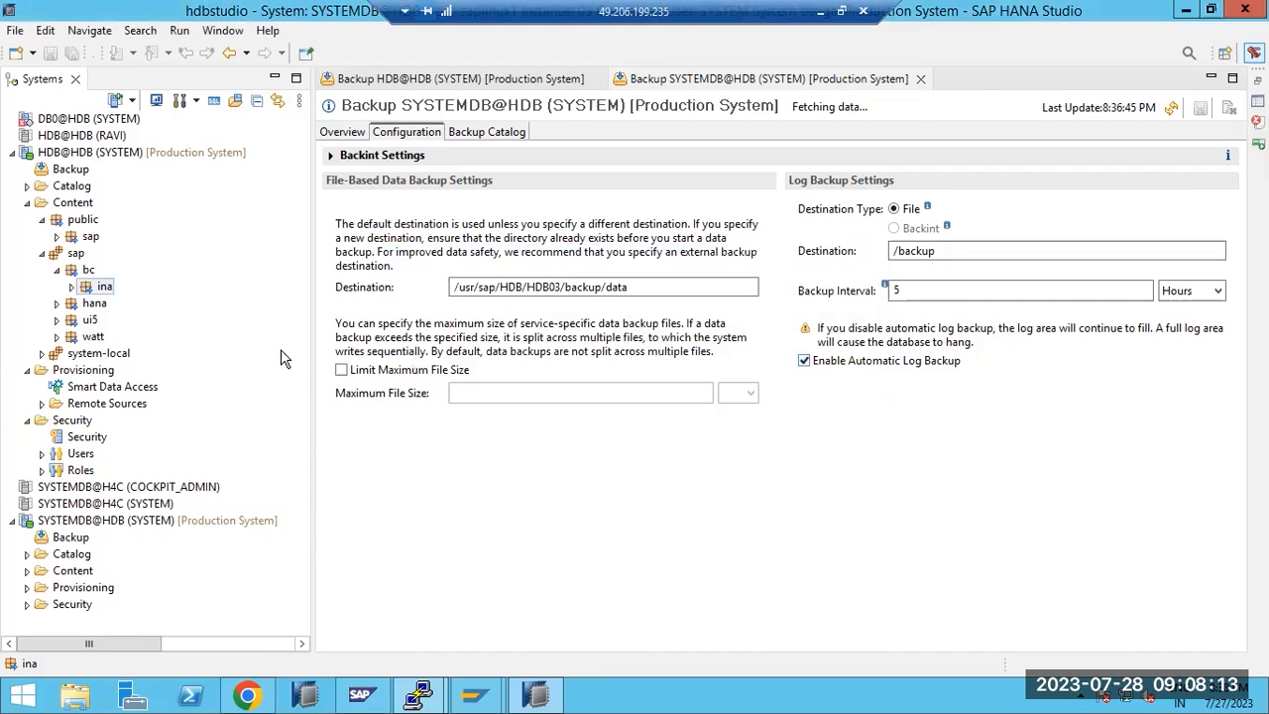
click(28, 202)
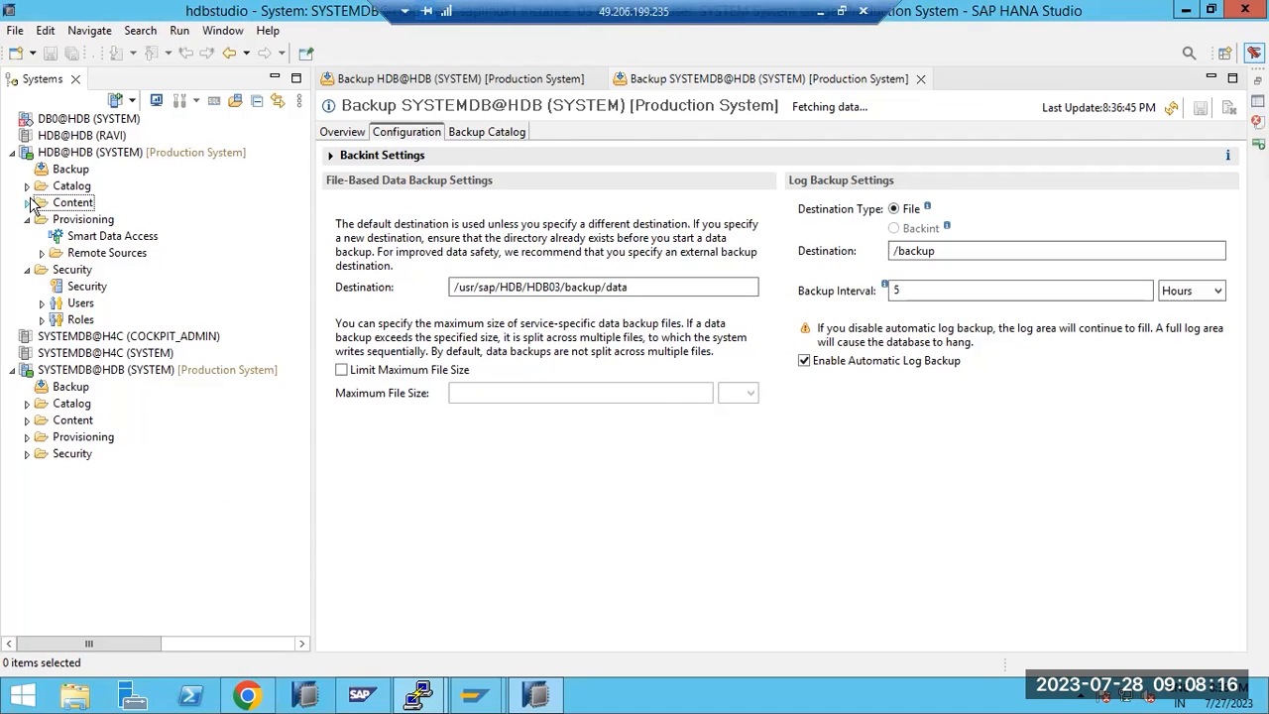
click(78, 371)
Launch Recover Tenant Database from the SYSTEMDB@HDB Backup and Recovery menu
right_click(78, 374)
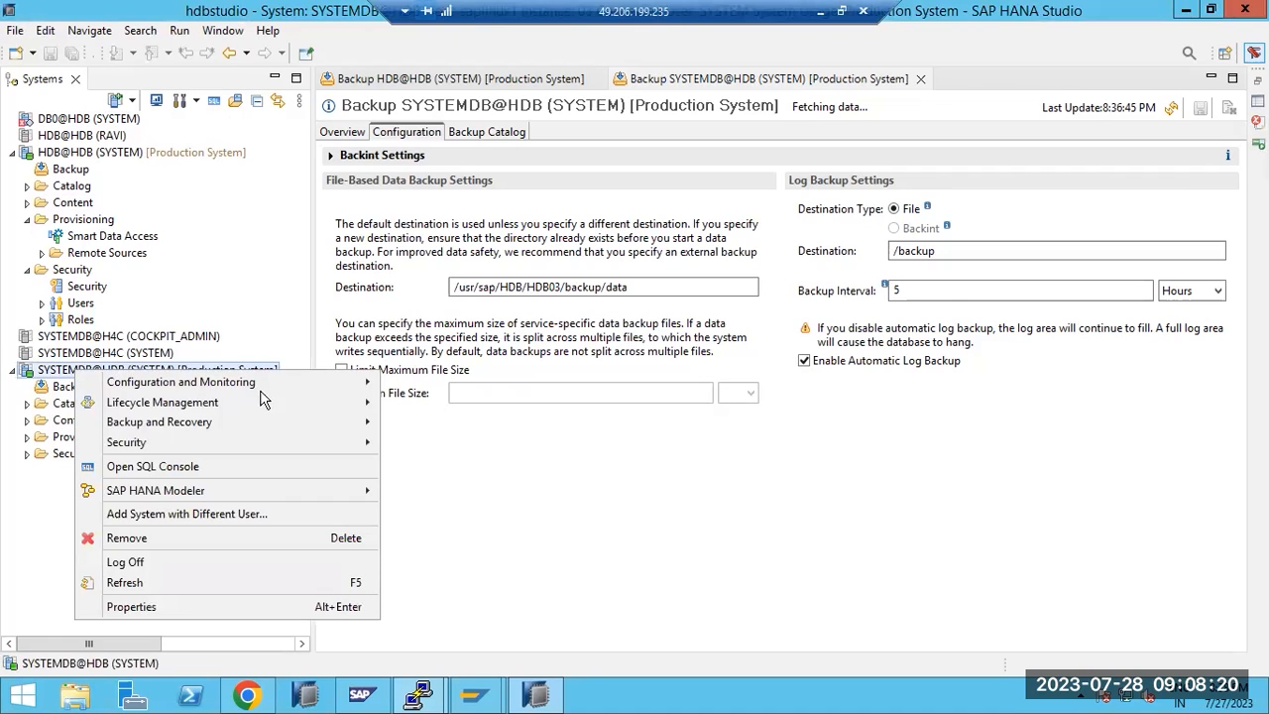
mouse_move(216, 430)
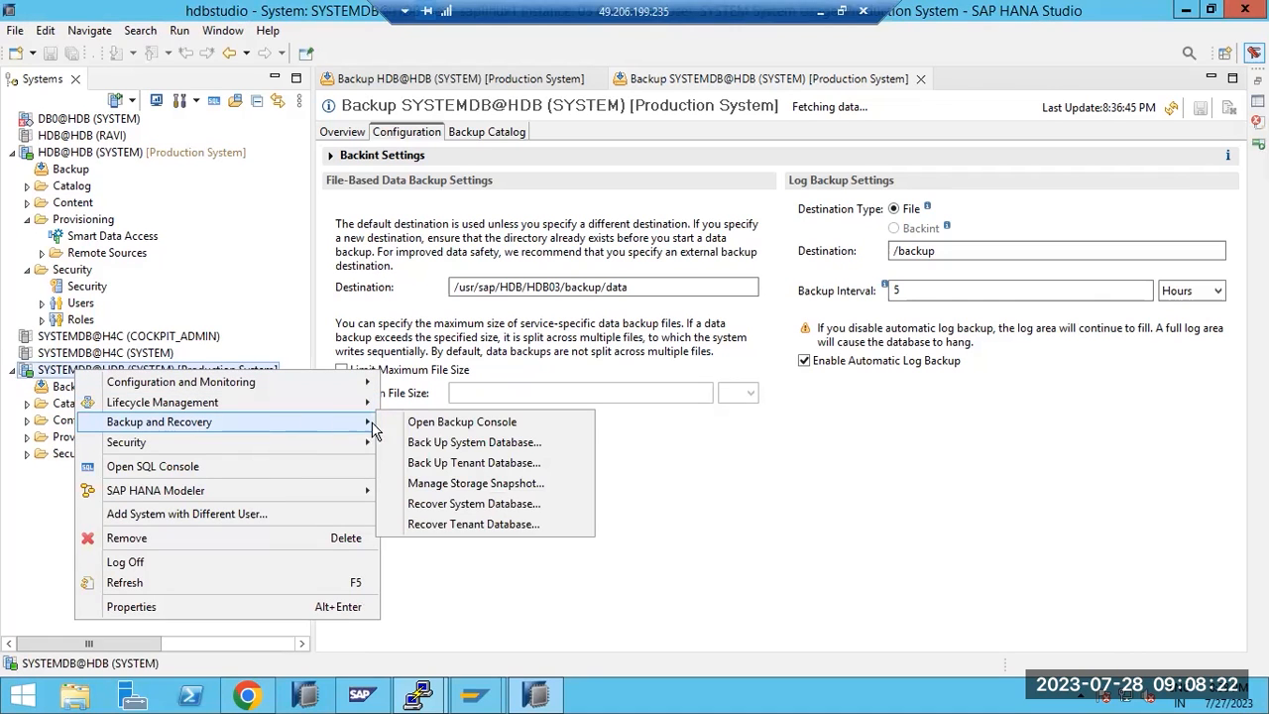
click(464, 525)
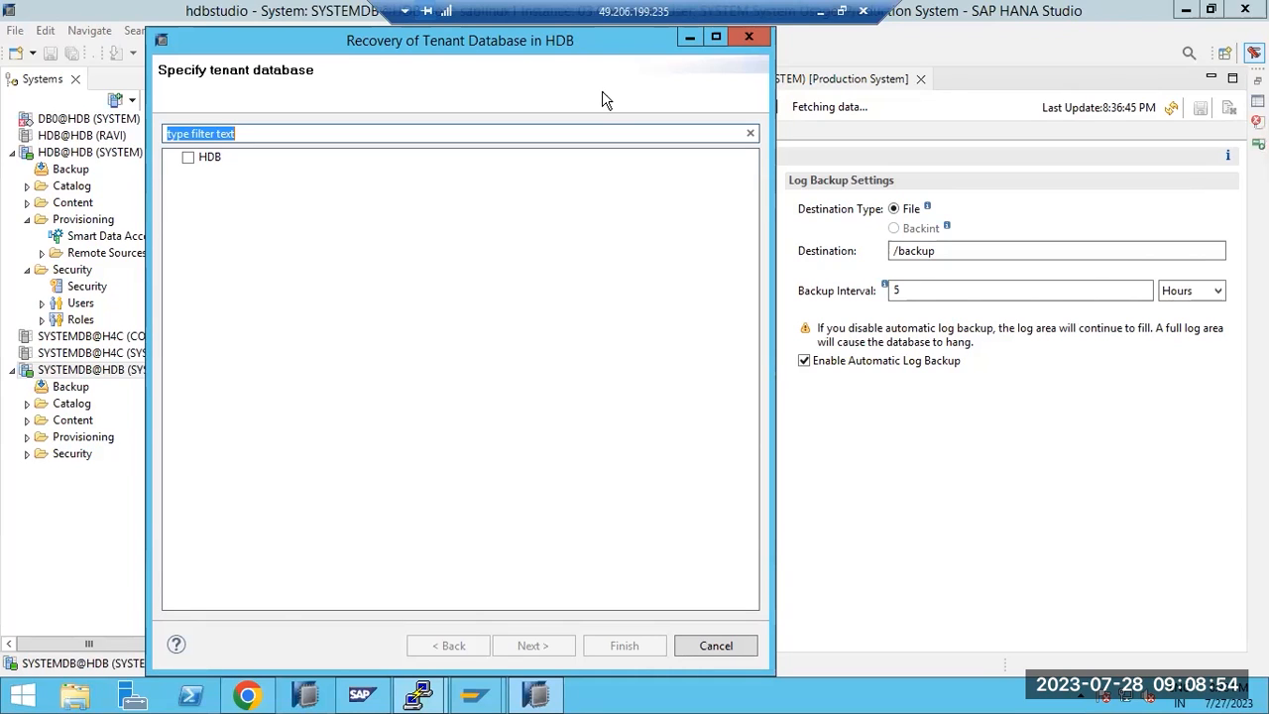
Tick the HDB tenant in the recovery wizard and advance to Specify Recovery Type
click(208, 158)
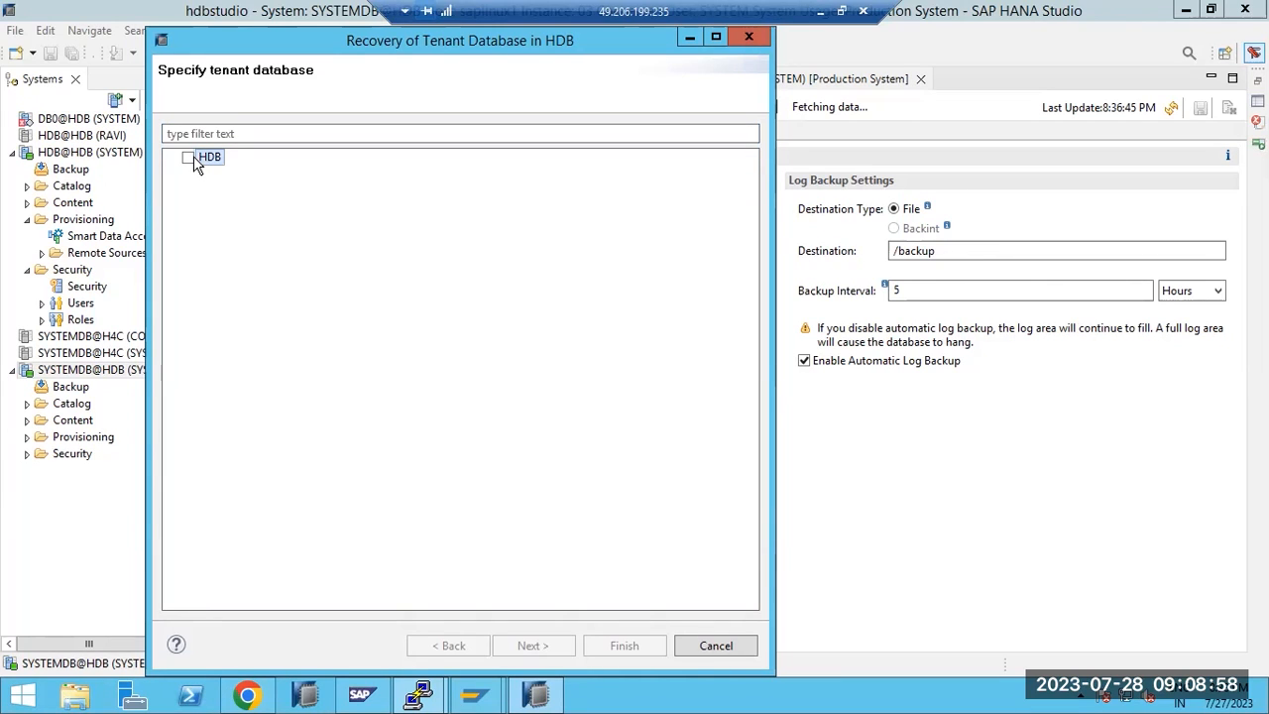
click(189, 158)
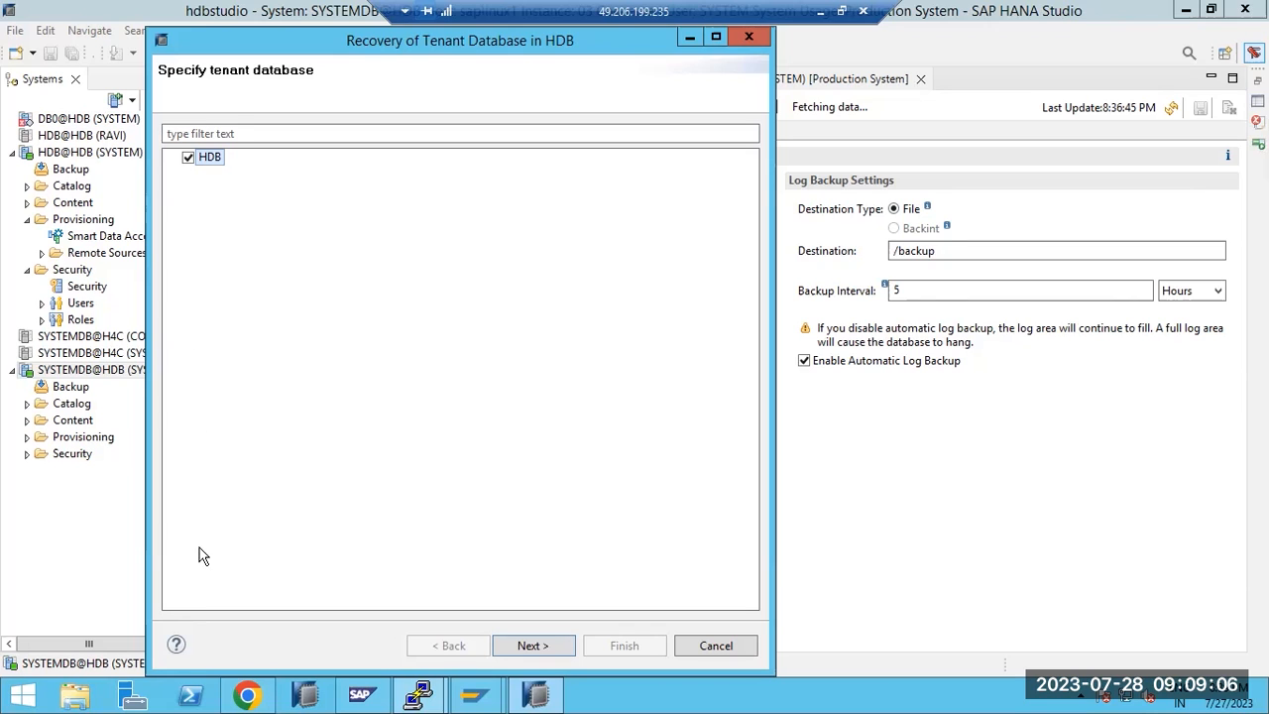
click(538, 648)
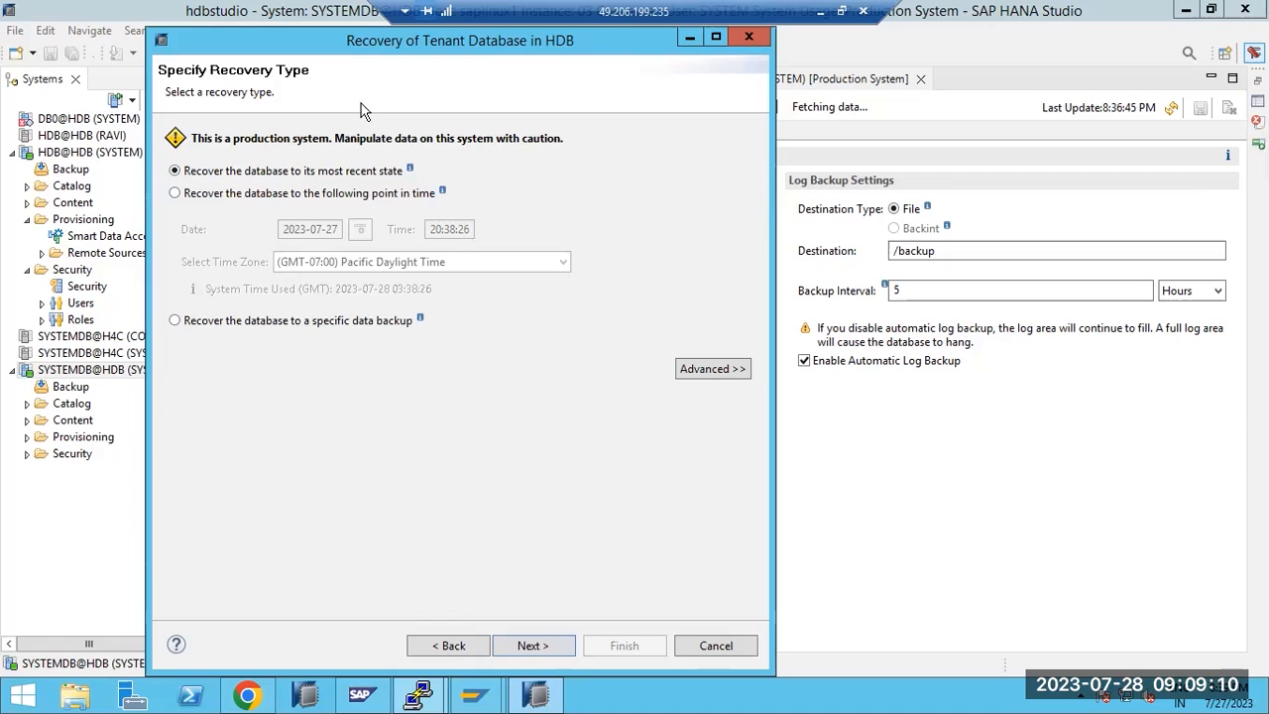
Write 'Recovery also 3 types' in Paint: particular backup, point in time, up to timestamp
click(821, 14)
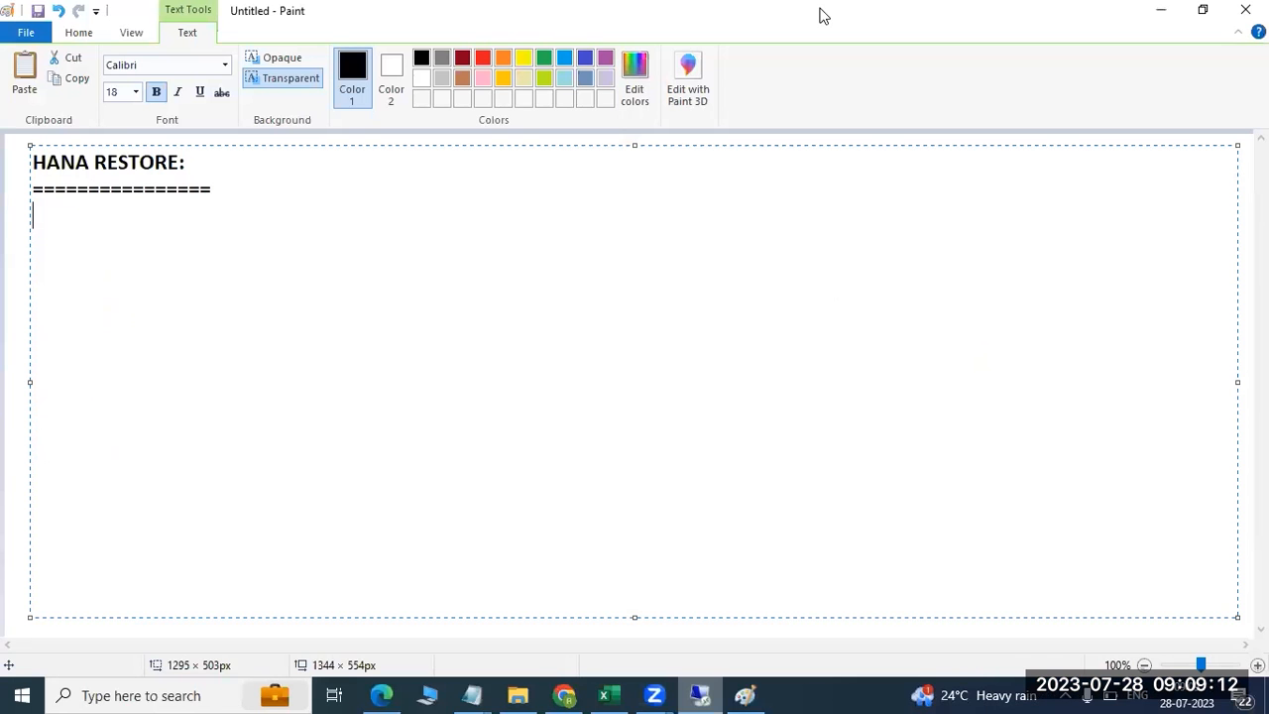
text(R)
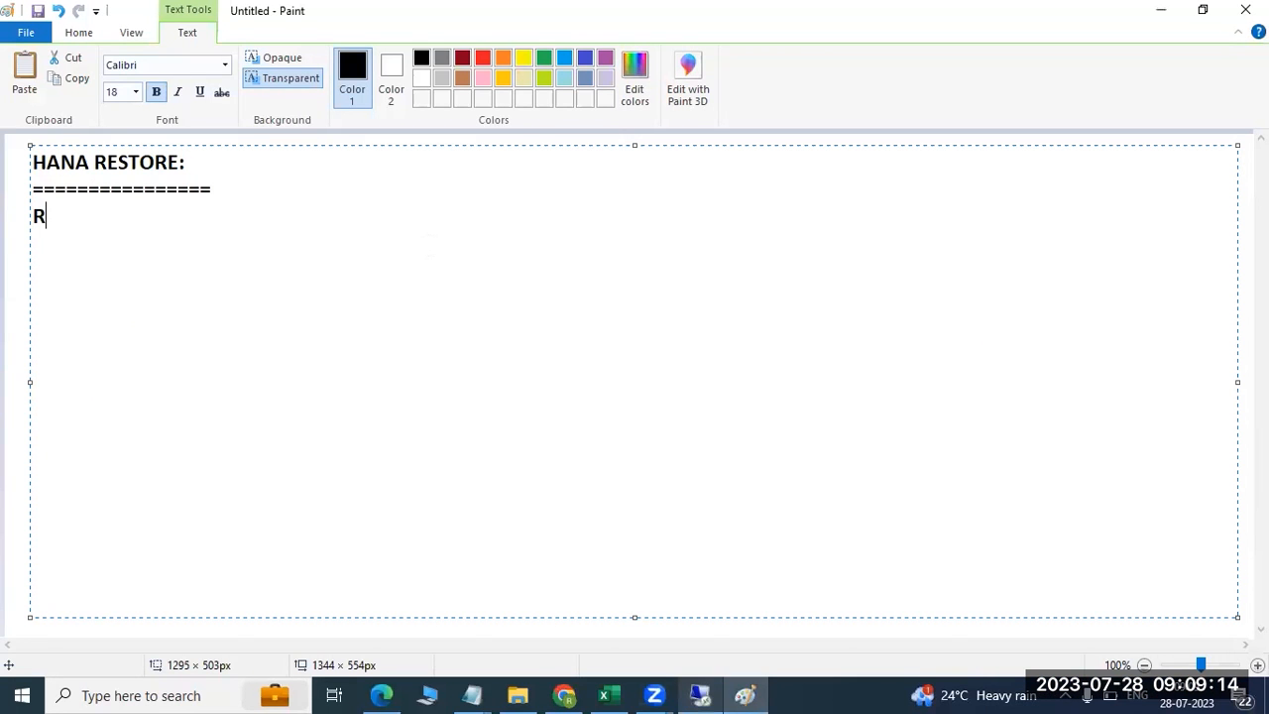
text(ecovery a)
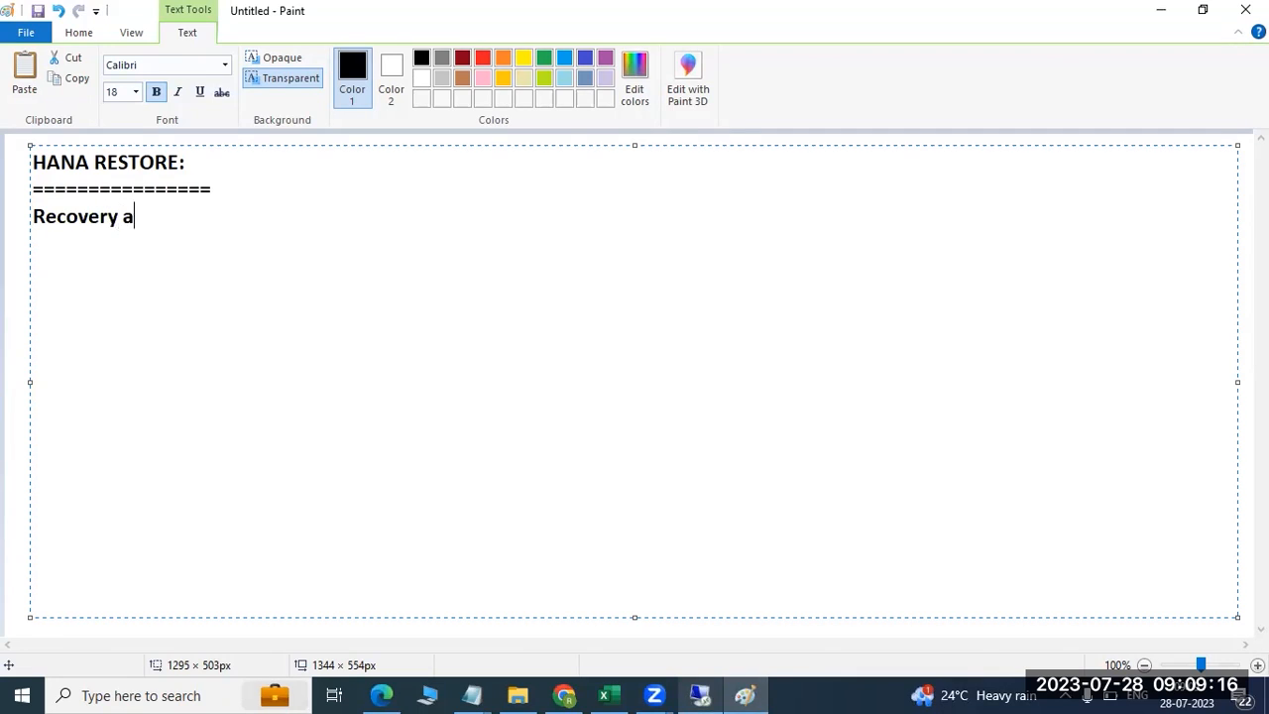
text(lso 3 types)
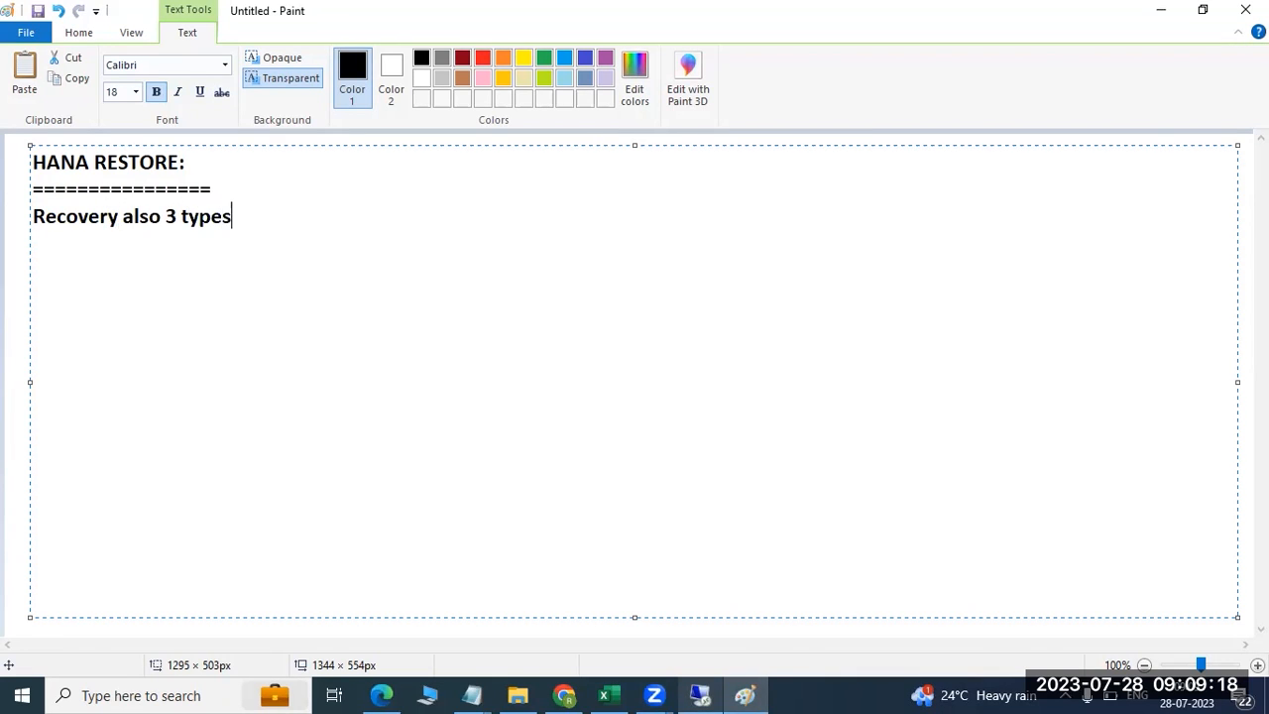
key(Return)
text(1) recover to partucular )
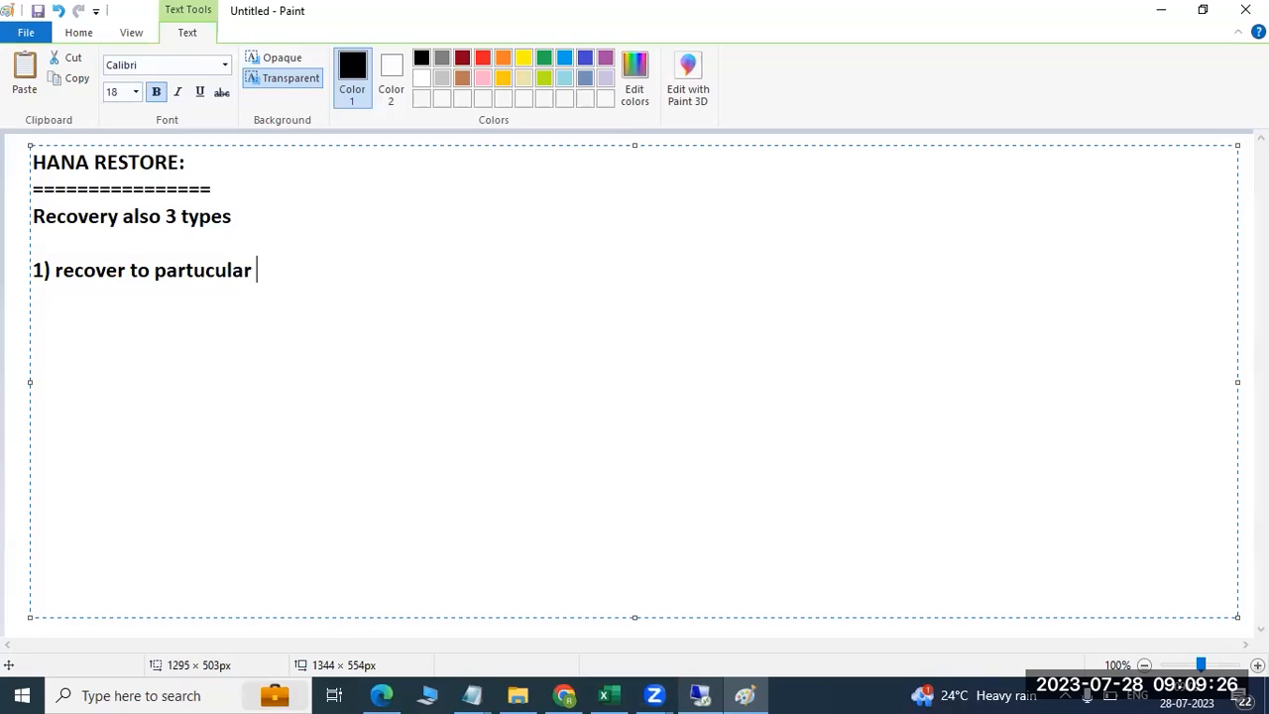
text(backup2)
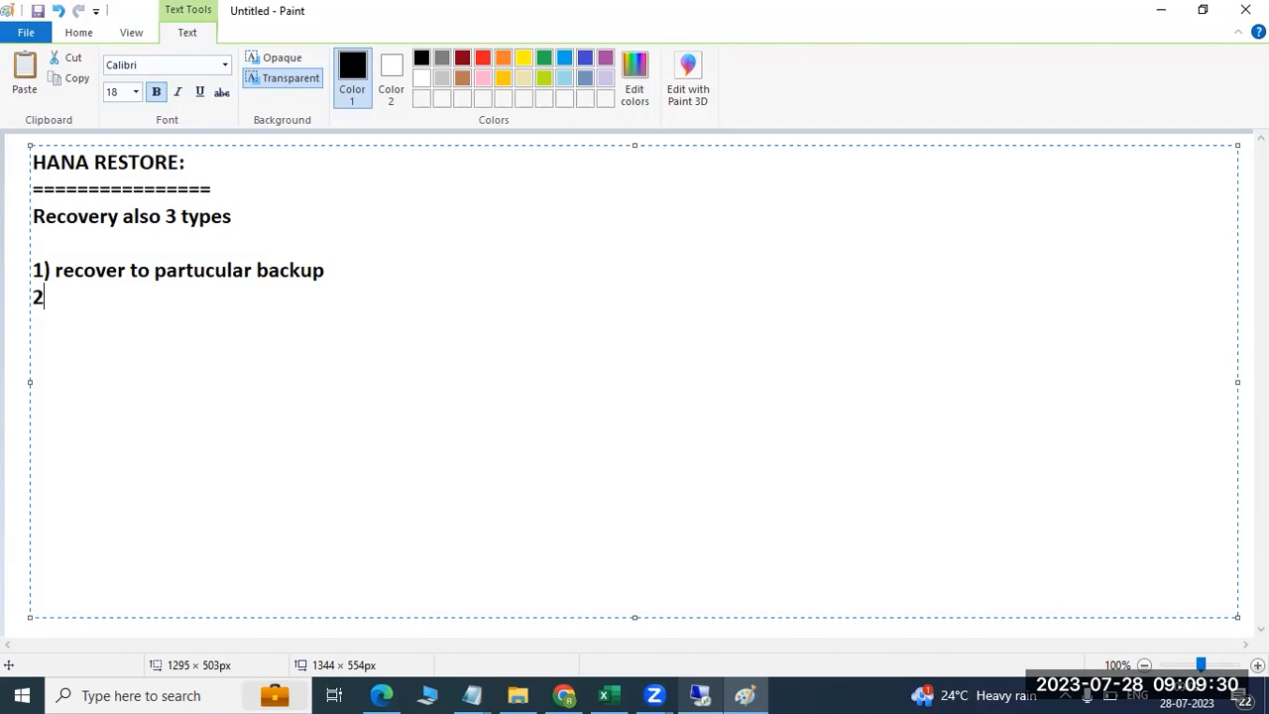
text()recover to )
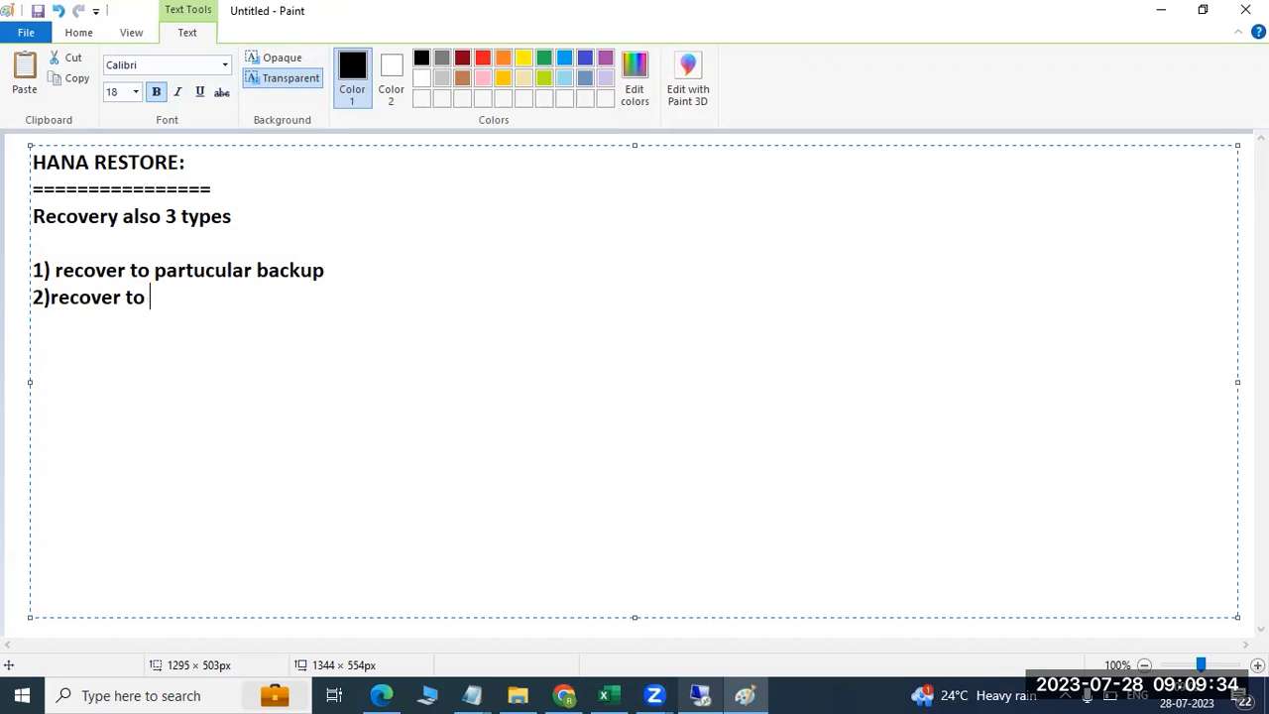
text(point in time)
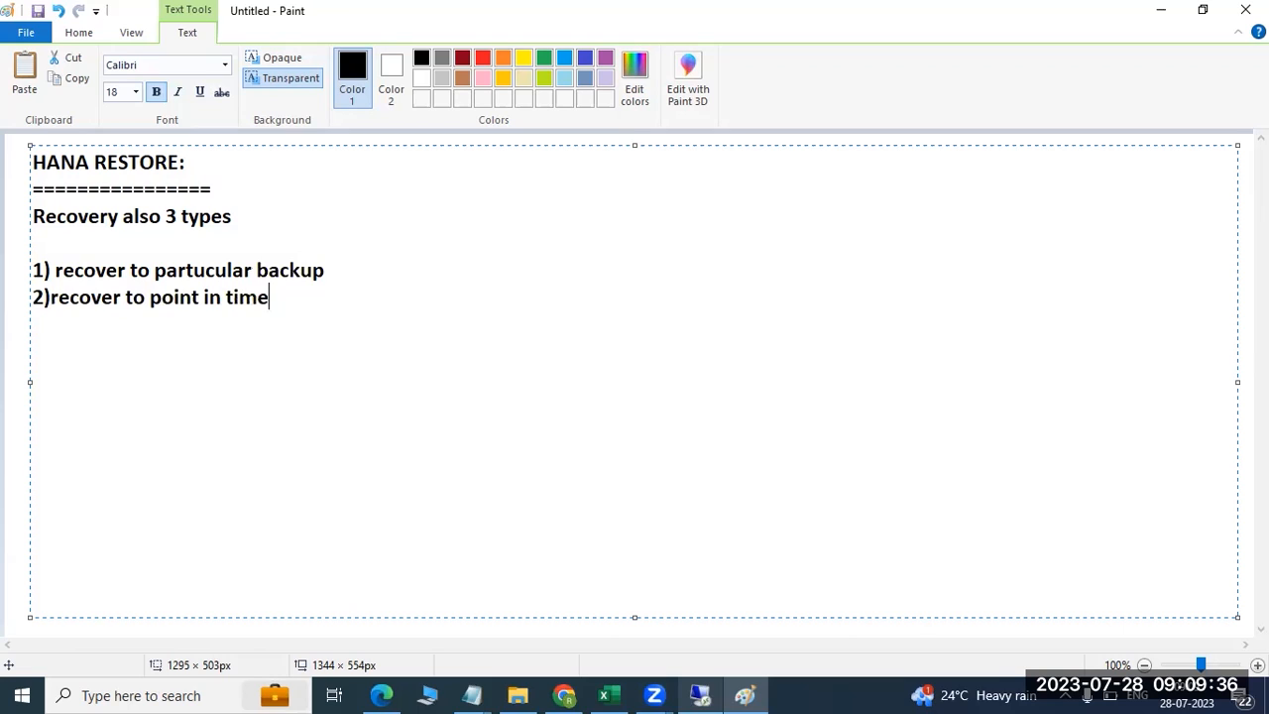
key(Return)
text(3) recover )
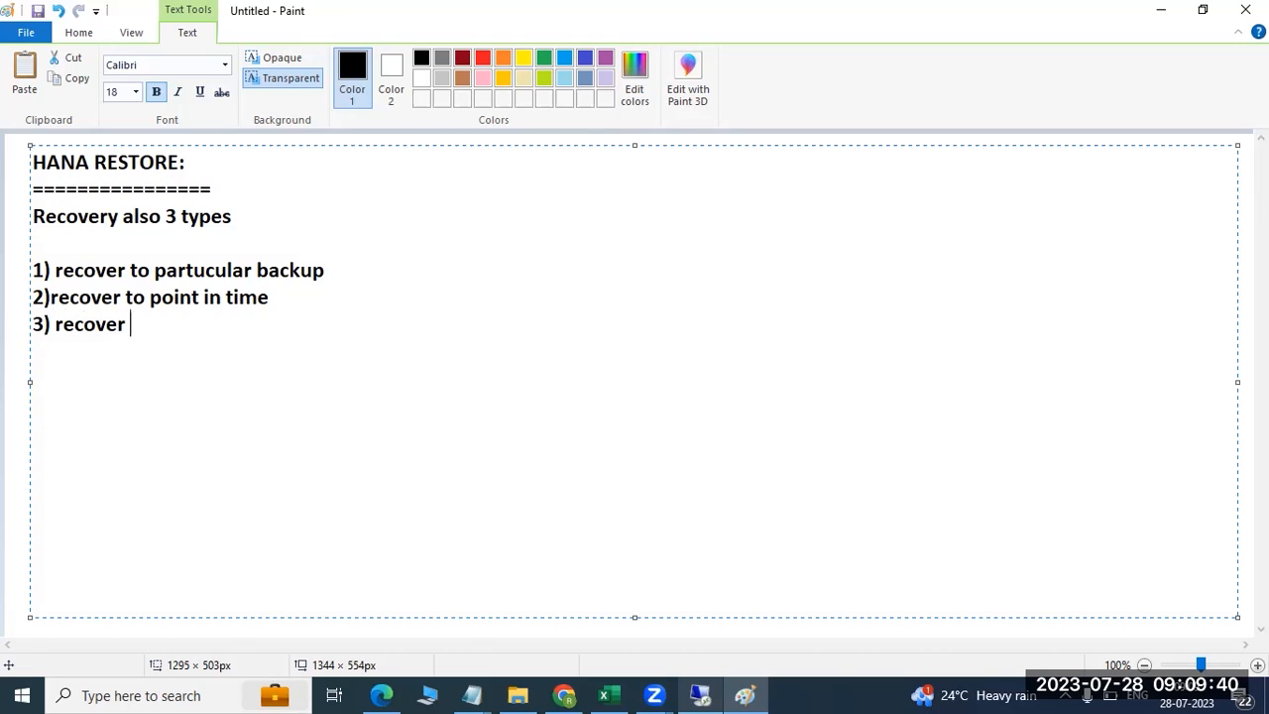
text(to upto )
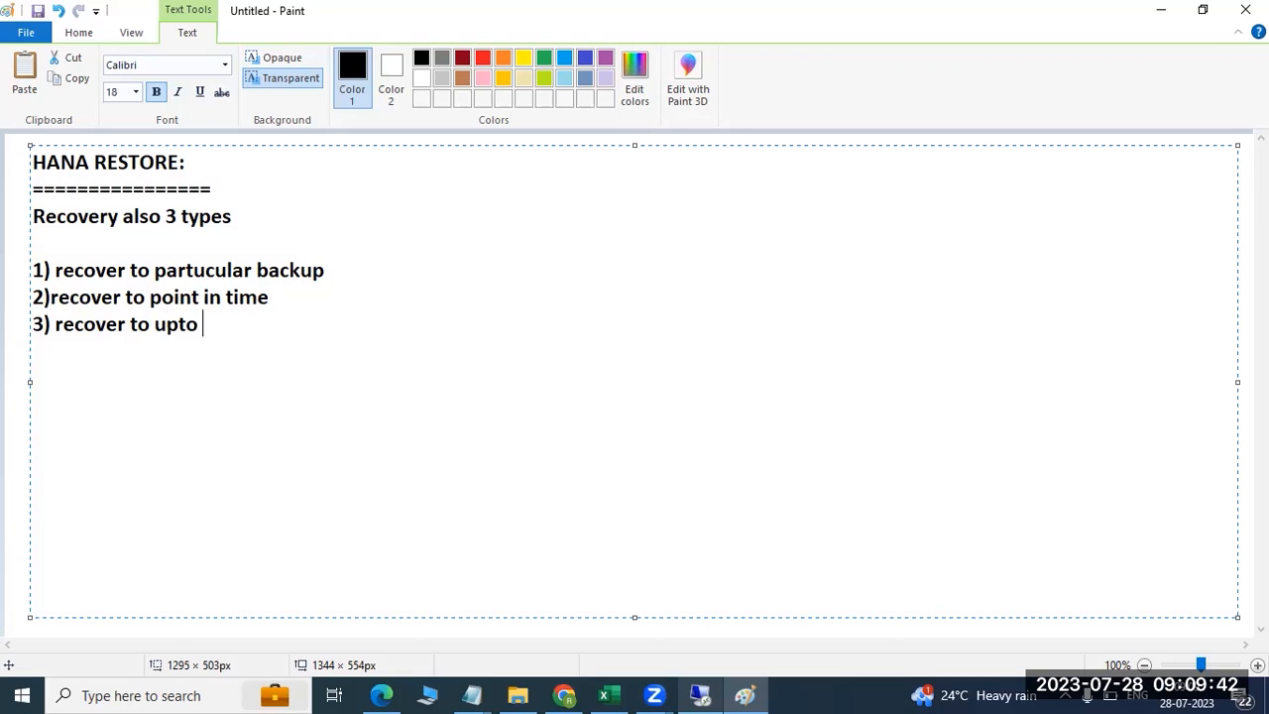
text(that tims)
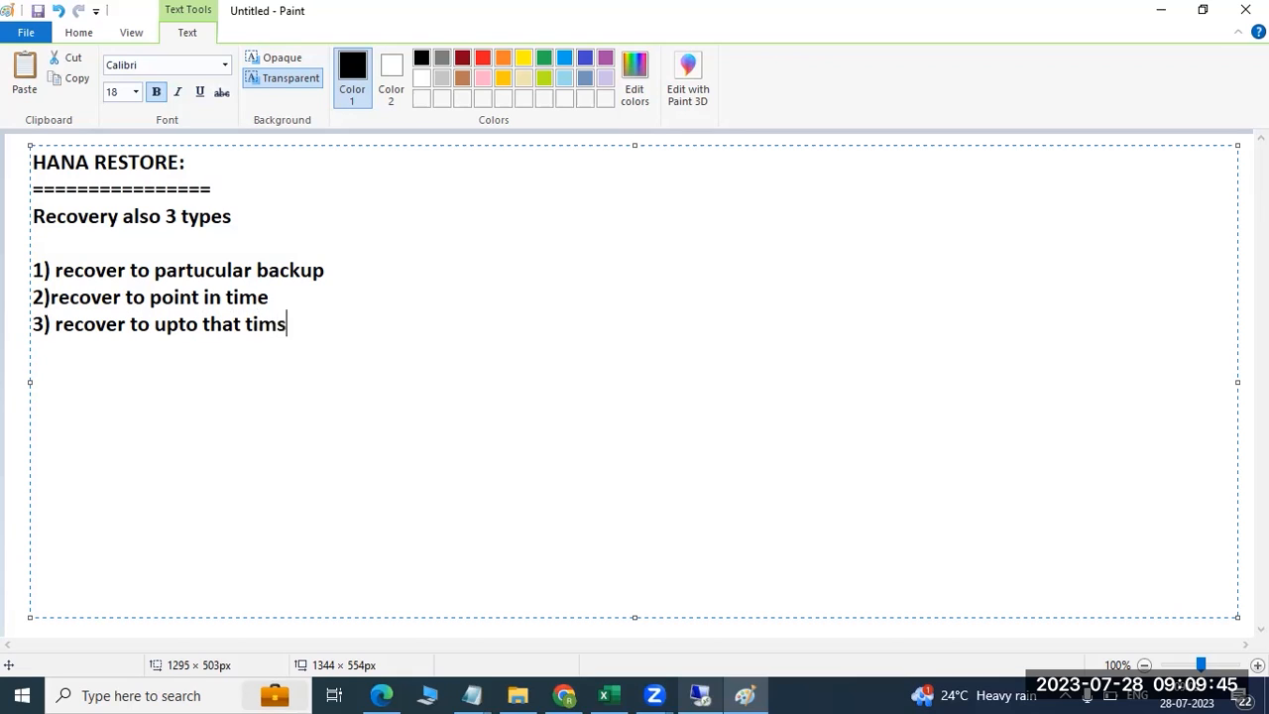
key(BackSpace)
text(estamp)
key(Return)
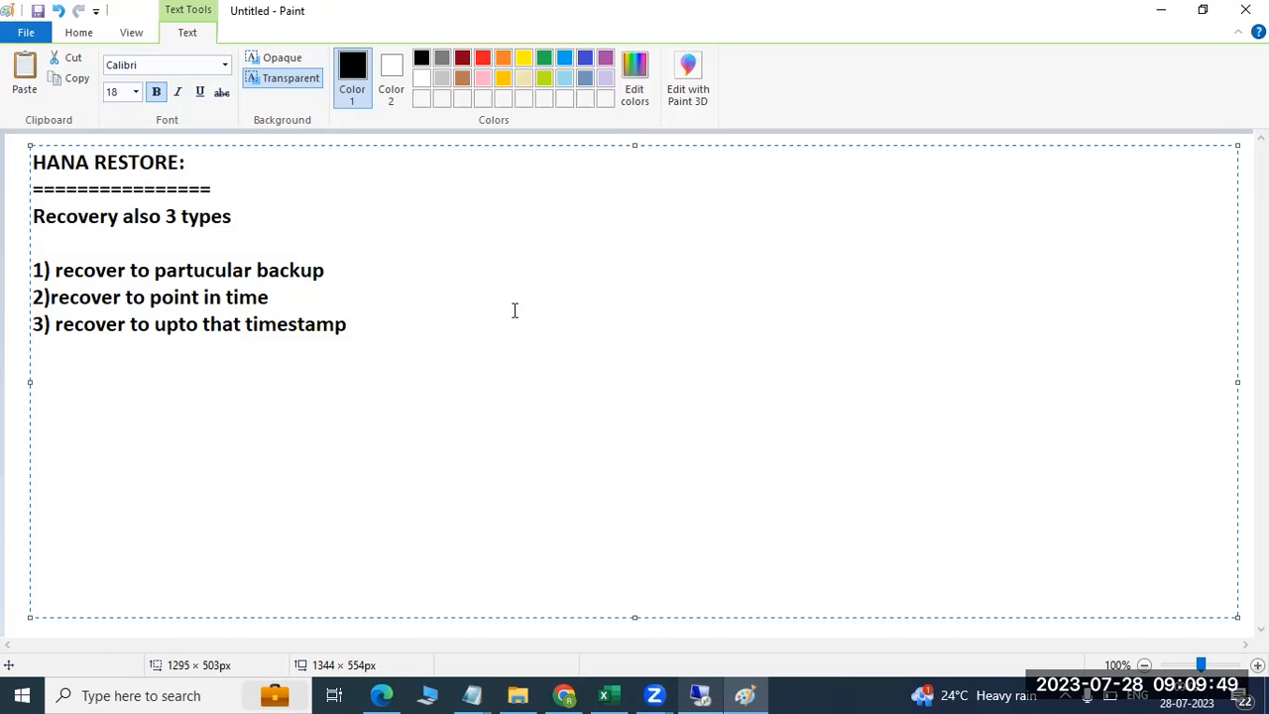
Bring the remote HANA Studio session back and shift the recovery wizard rightward
click(700, 695)
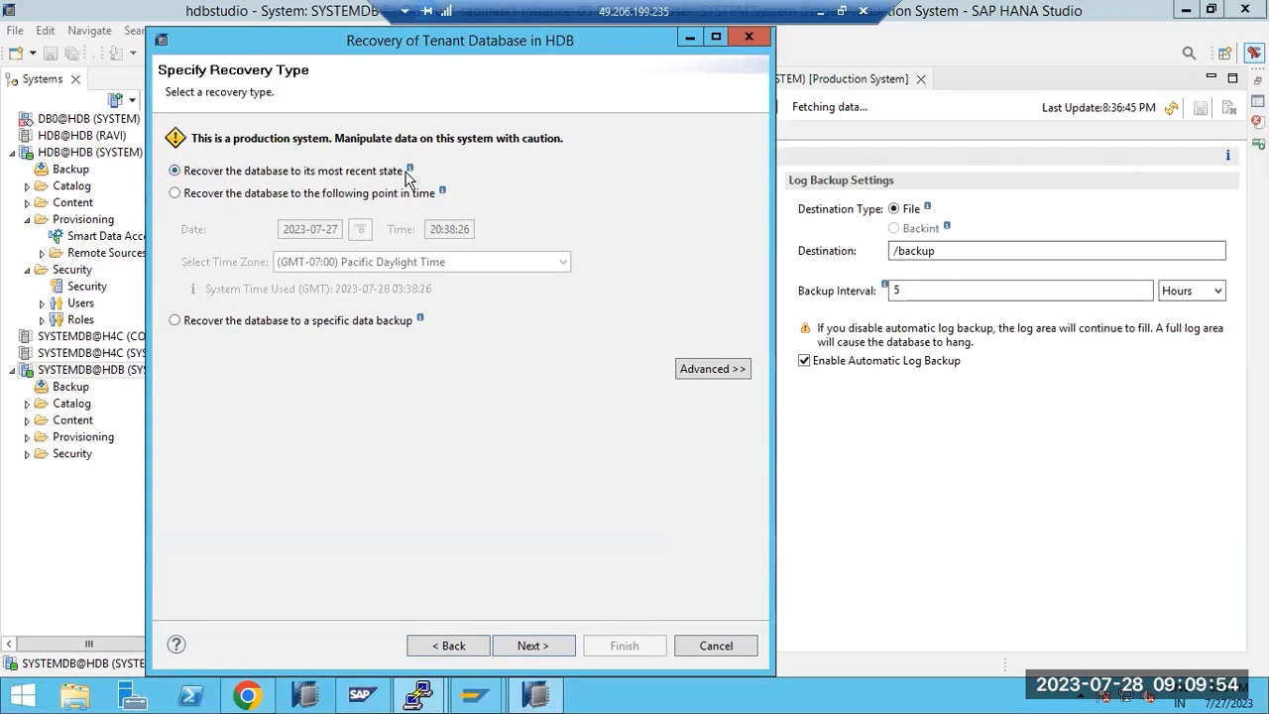
mouse_move(411, 171)
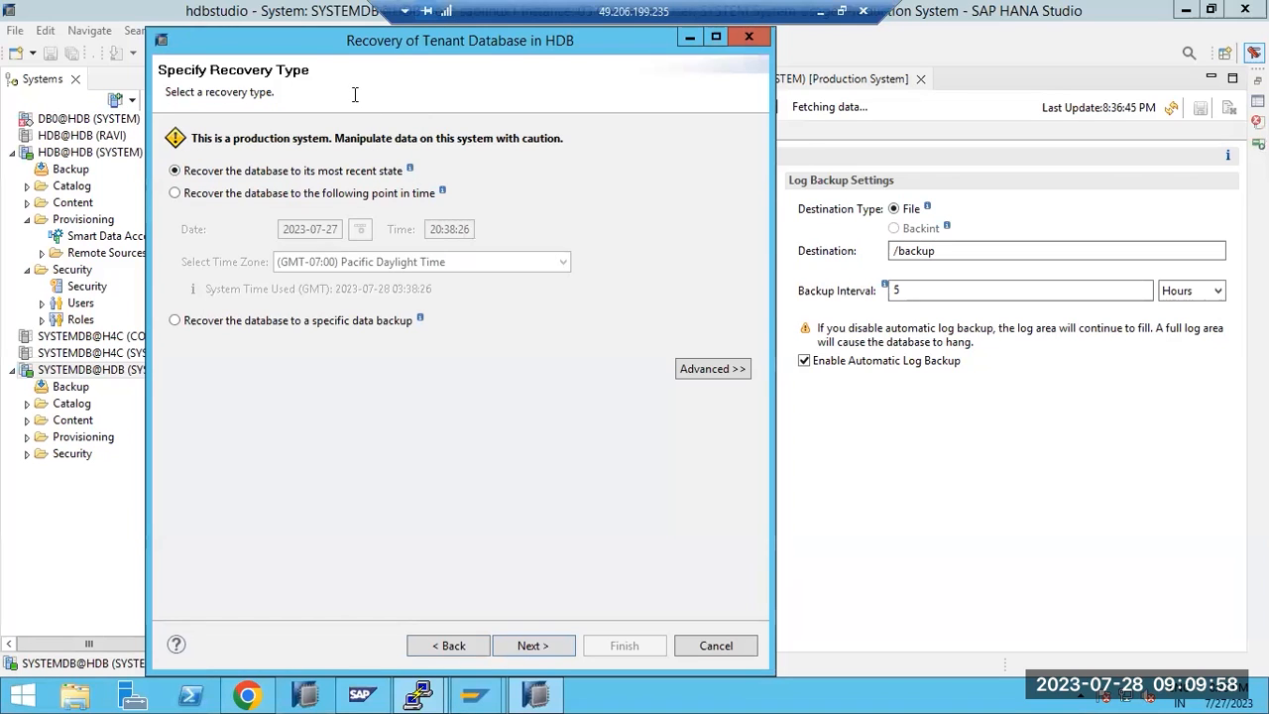
drag(343, 41, 592, 74)
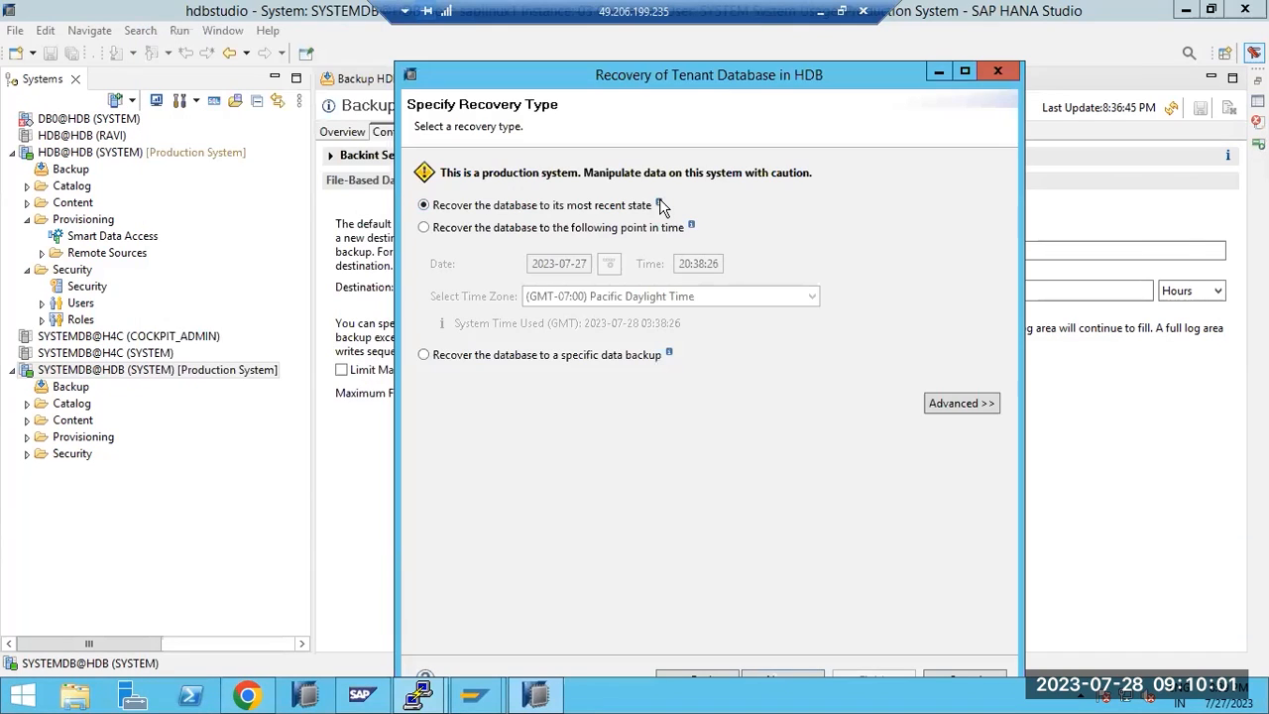
mouse_move(660, 205)
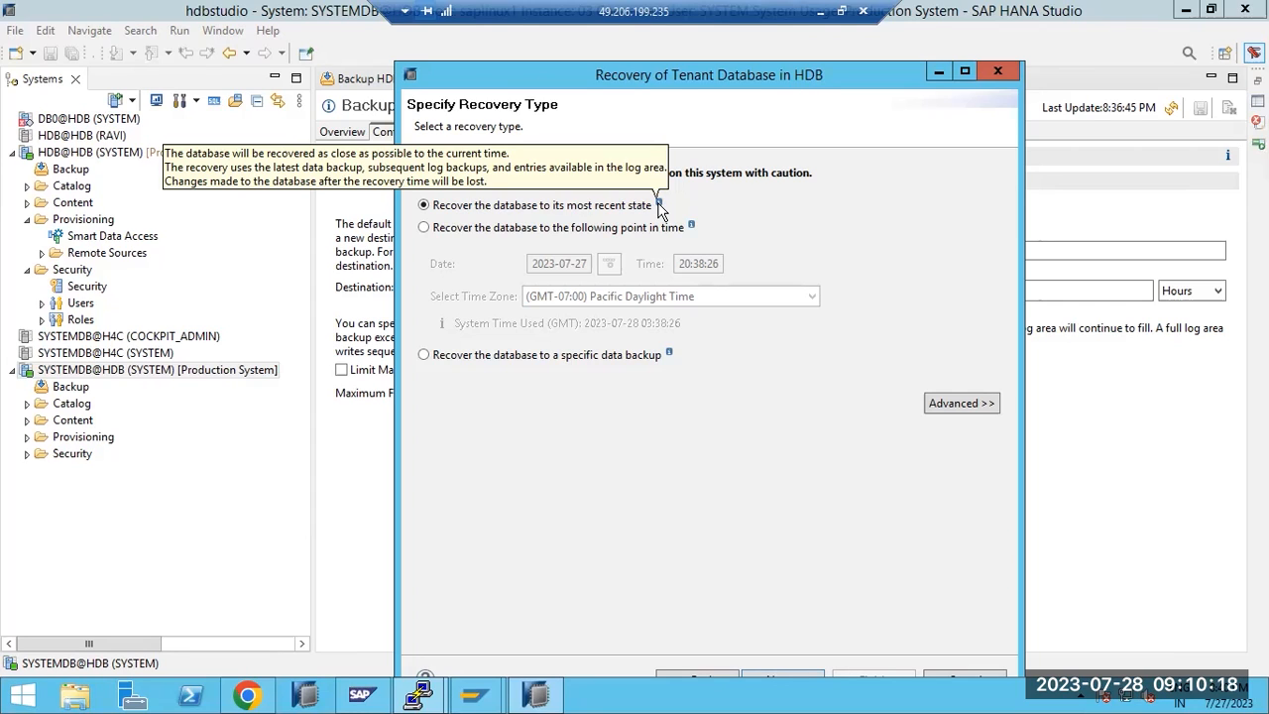
Select point-in-time recovery for 2023-07-27 and select the time's minutes for editing
click(528, 234)
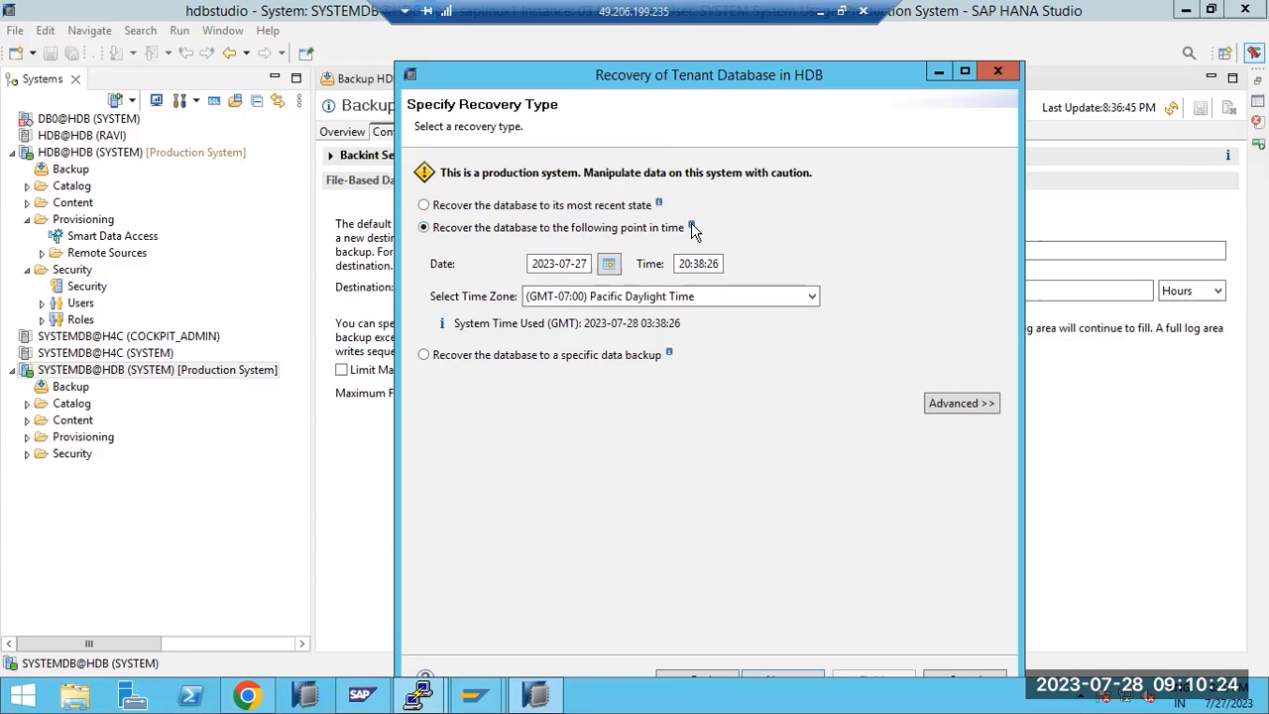
mouse_move(692, 226)
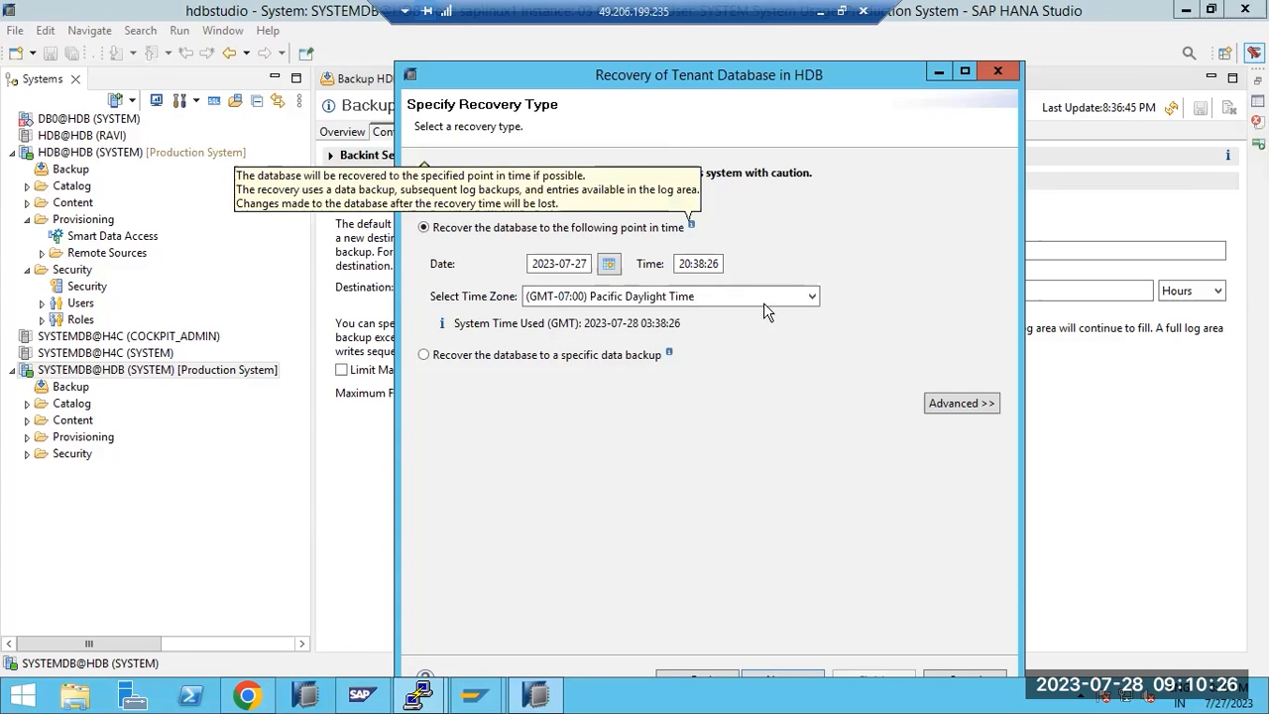
click(687, 266)
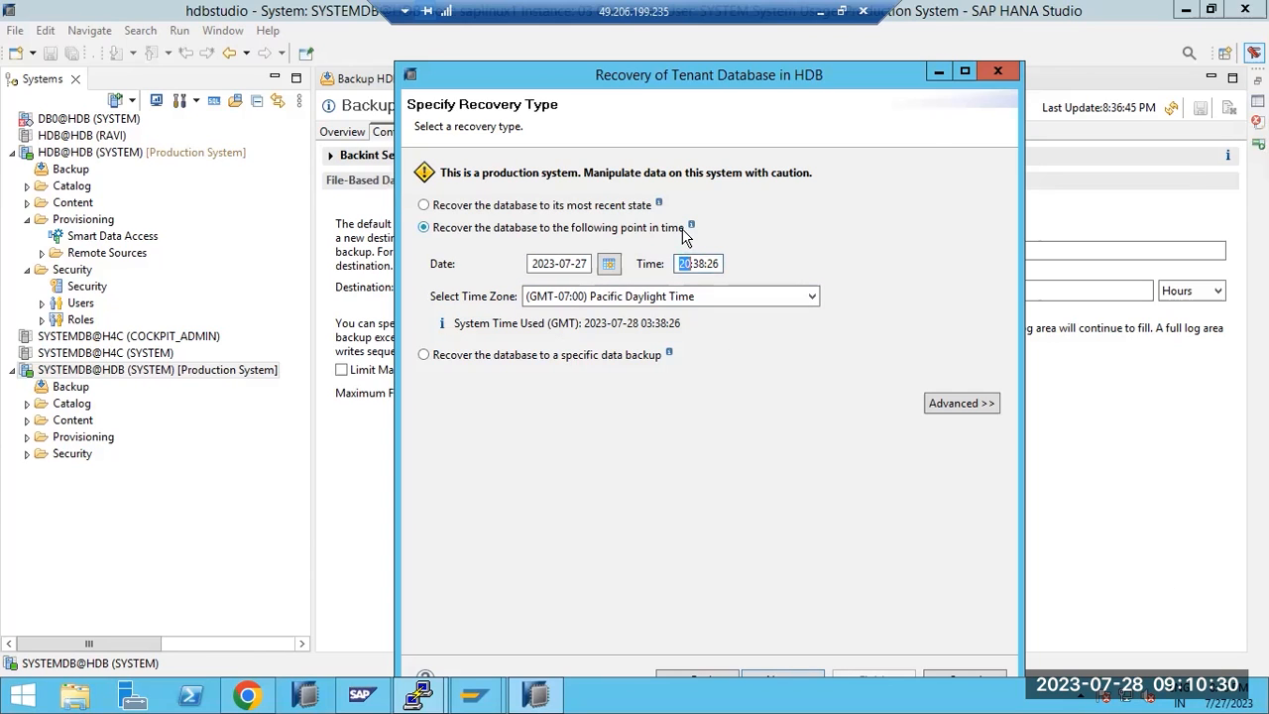
mouse_move(693, 227)
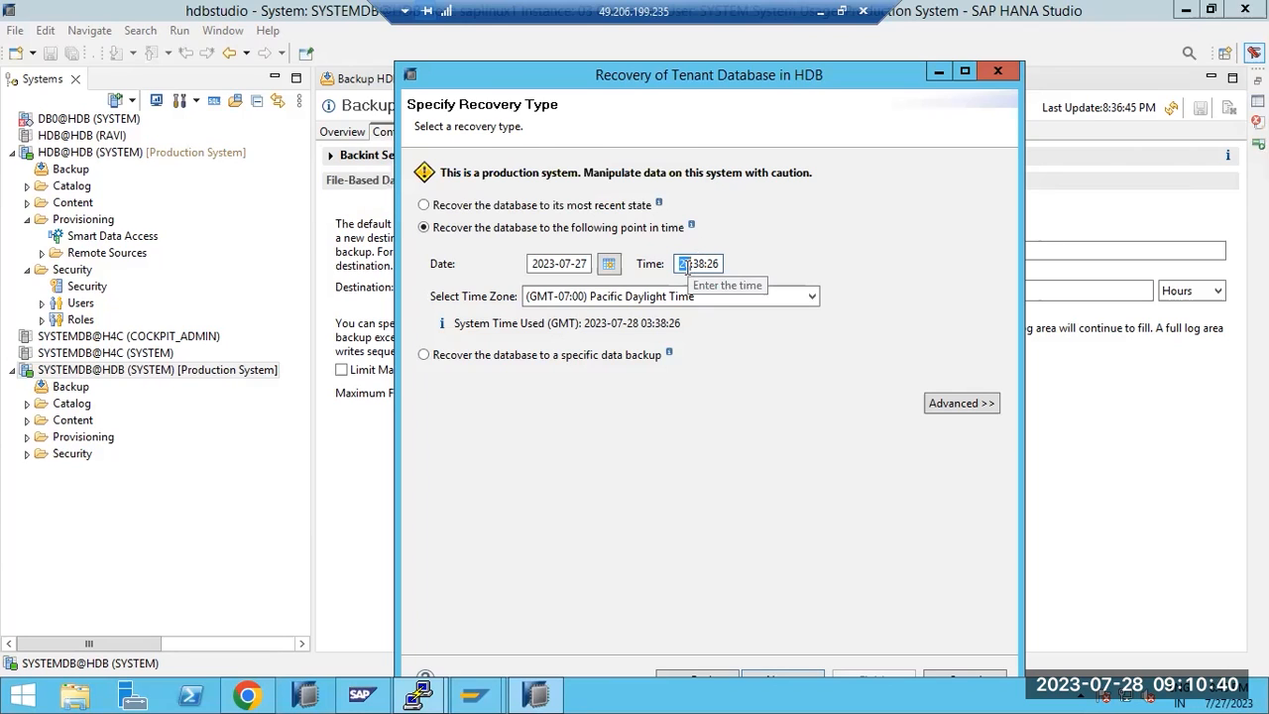
click(537, 356)
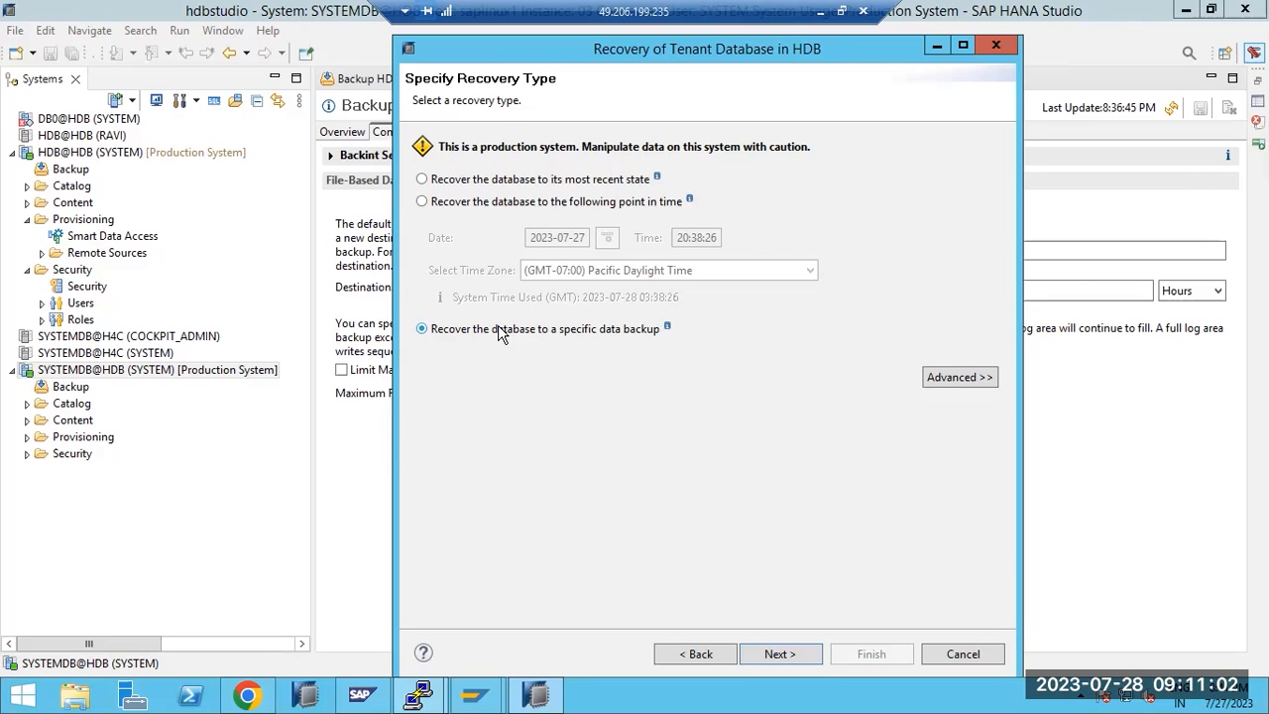
click(458, 204)
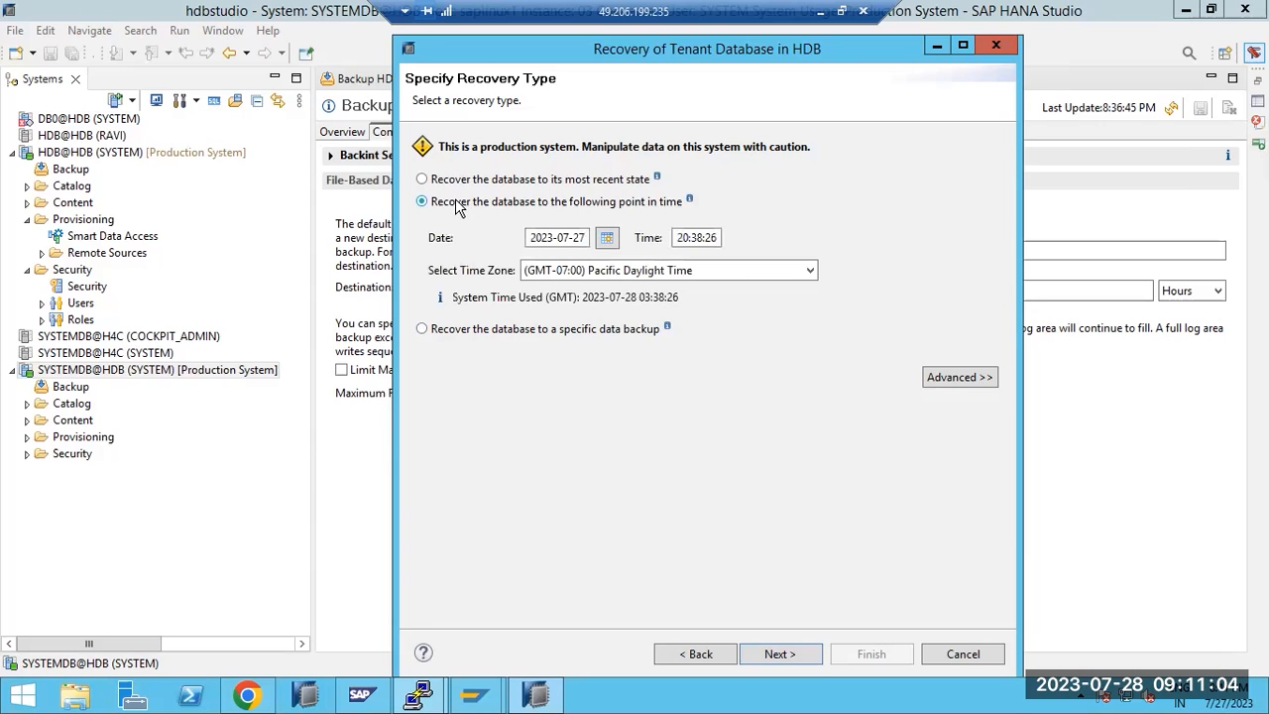
click(700, 240)
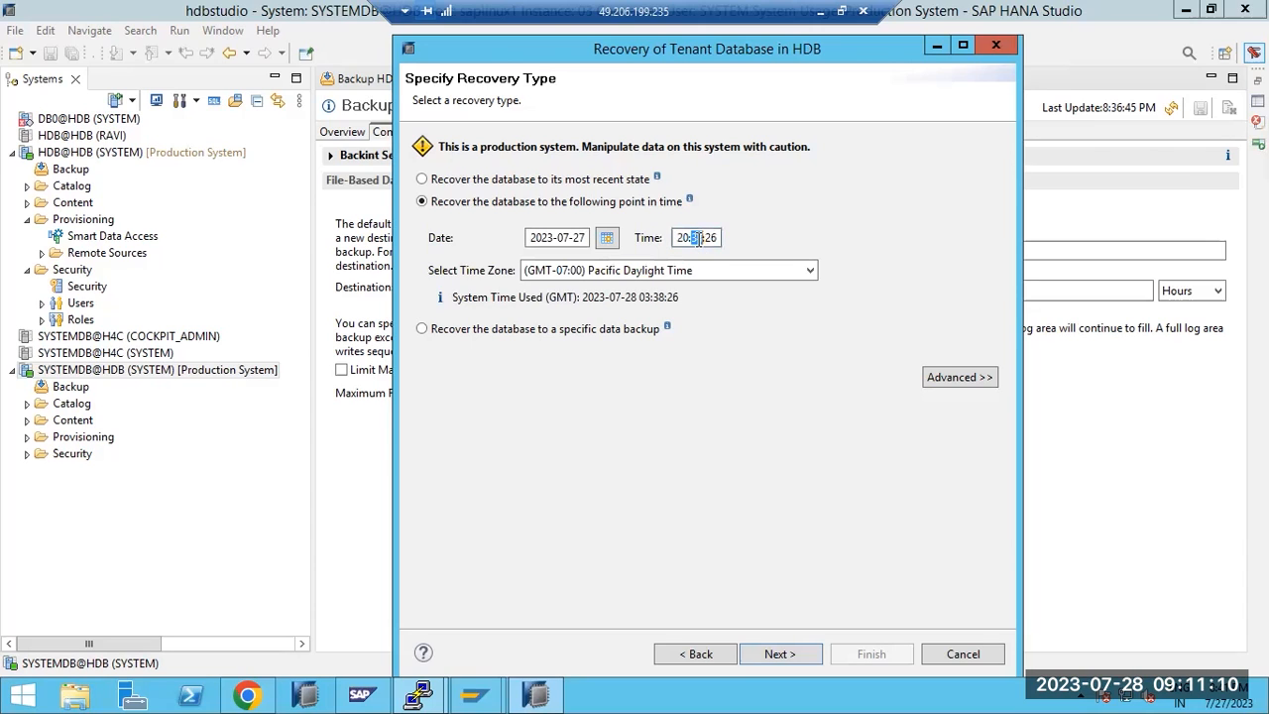
Set the recovery minutes to 36, accept the backup catalog, and allow stopping tenant HDB
text(36)
click(770, 657)
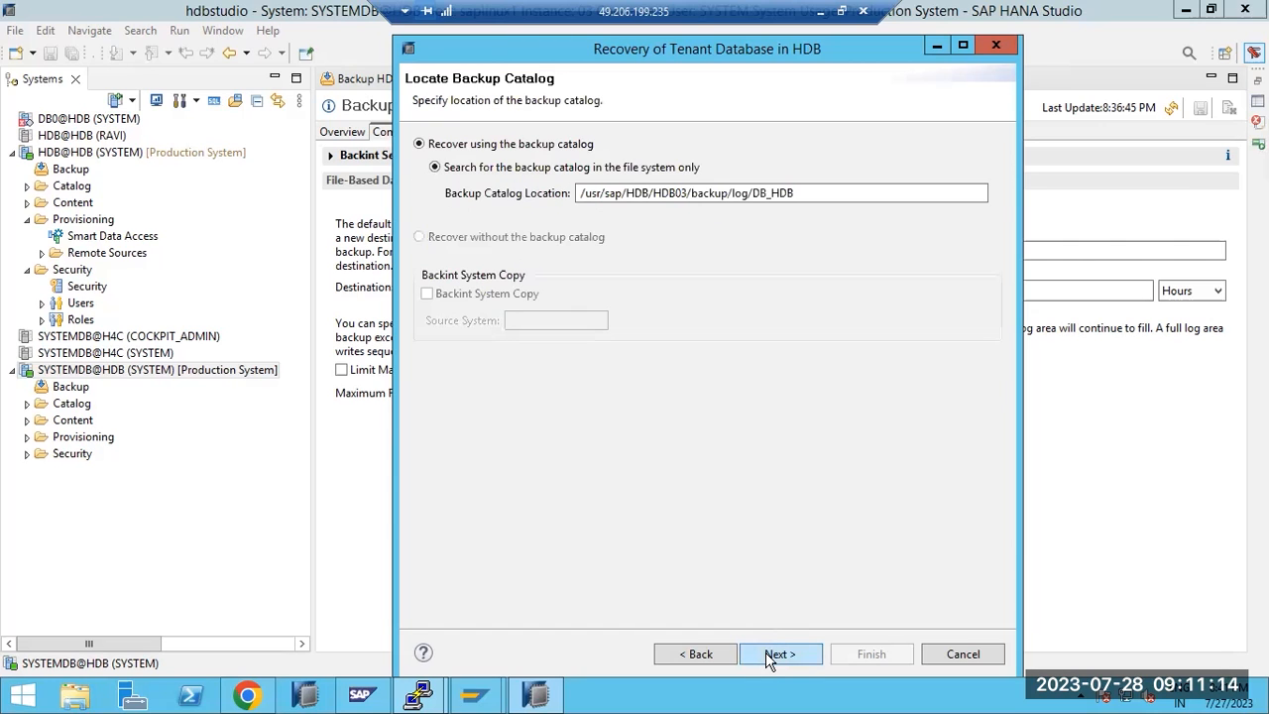
click(769, 658)
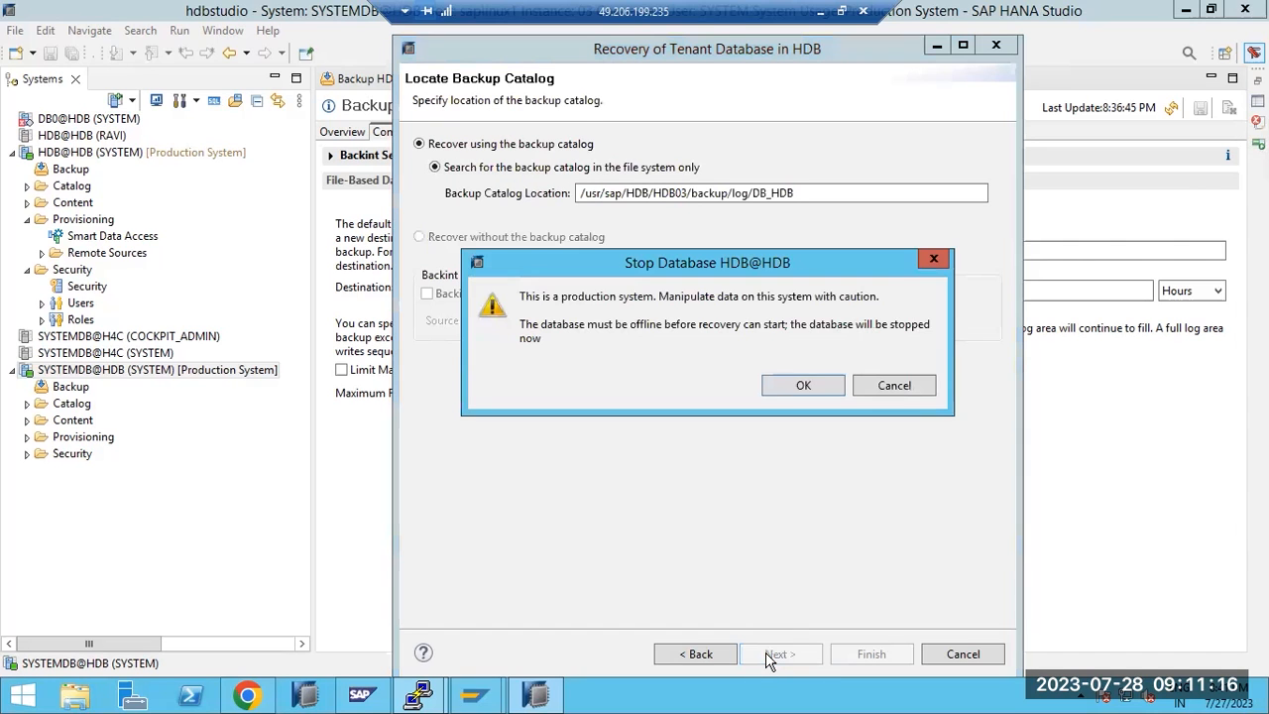
click(782, 385)
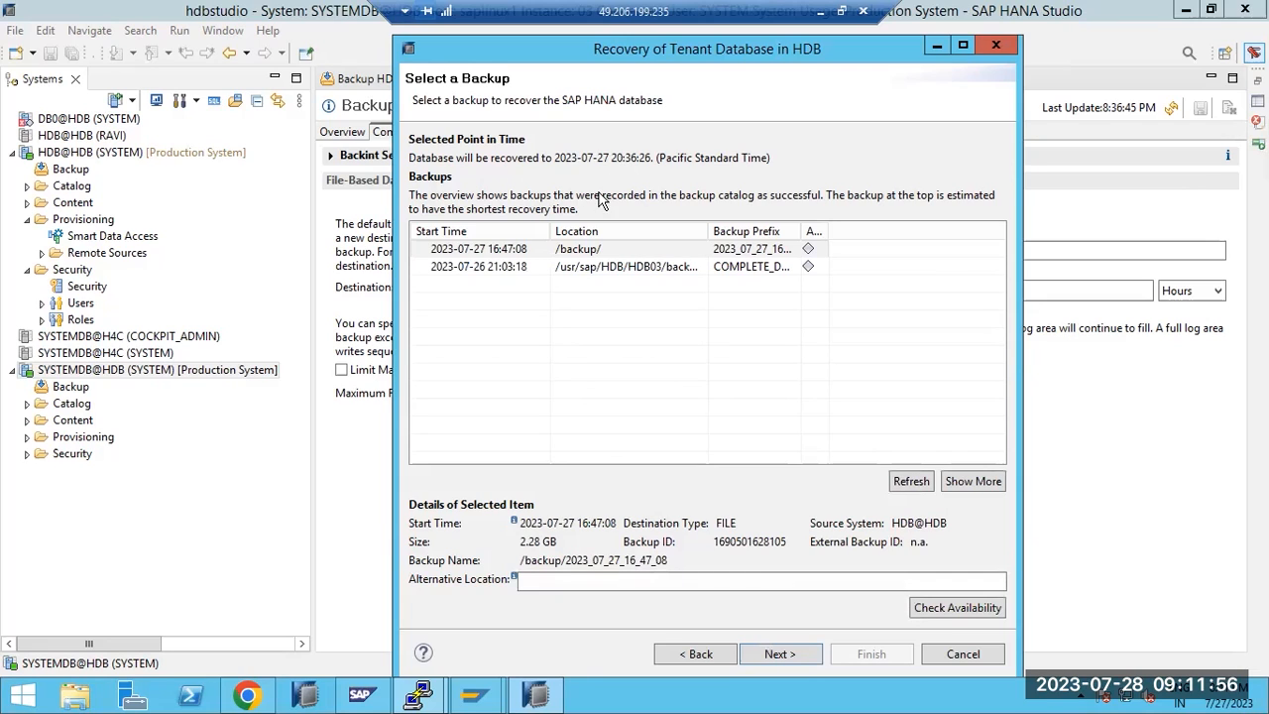
click(514, 251)
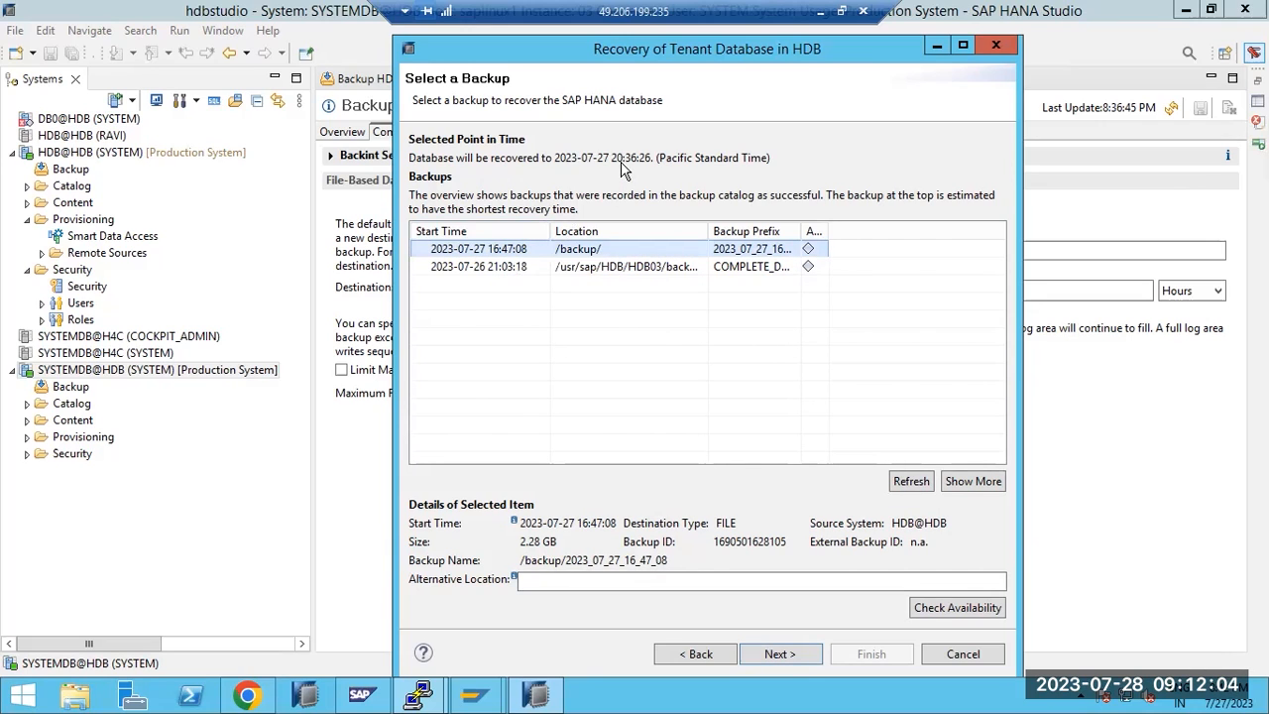
click(784, 650)
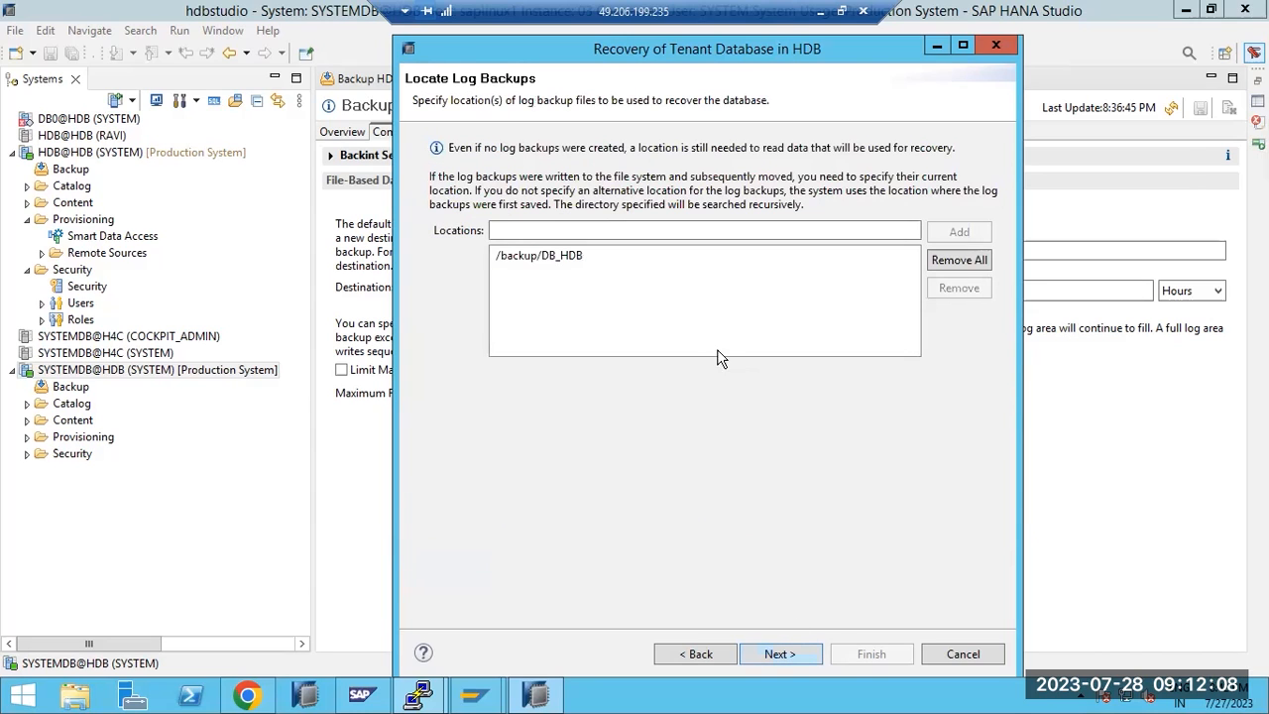
click(778, 655)
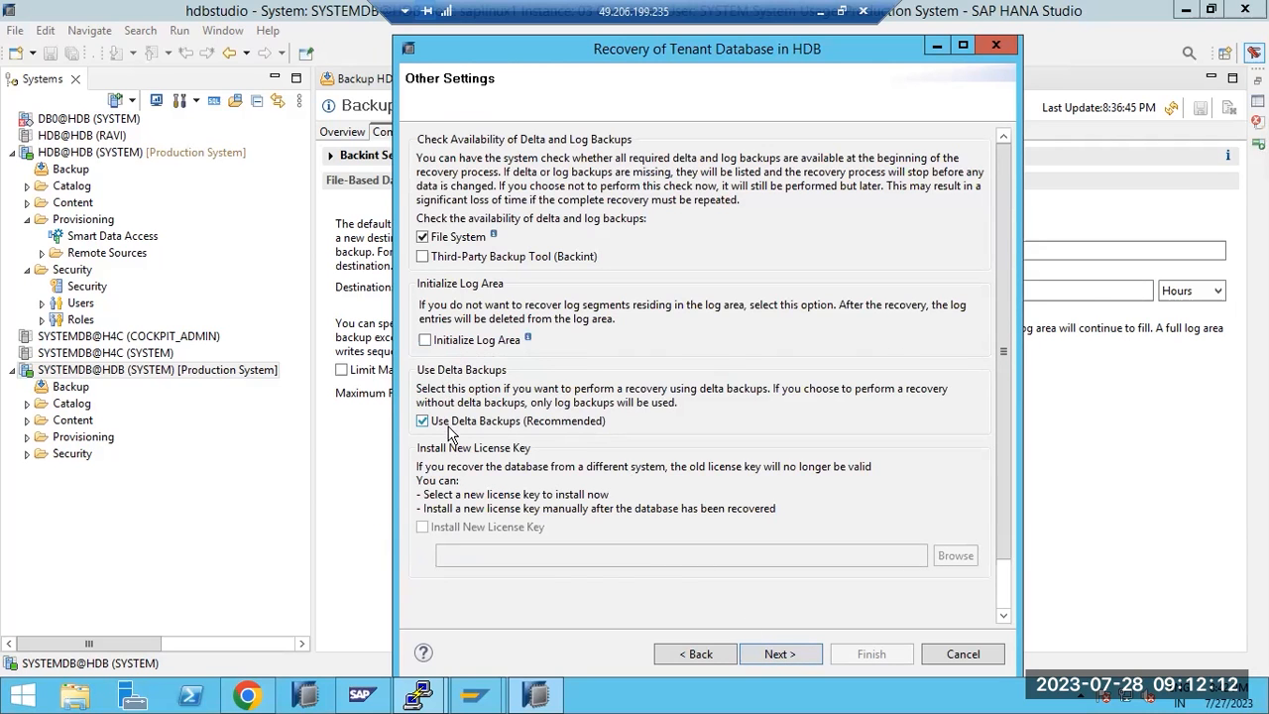
click(781, 656)
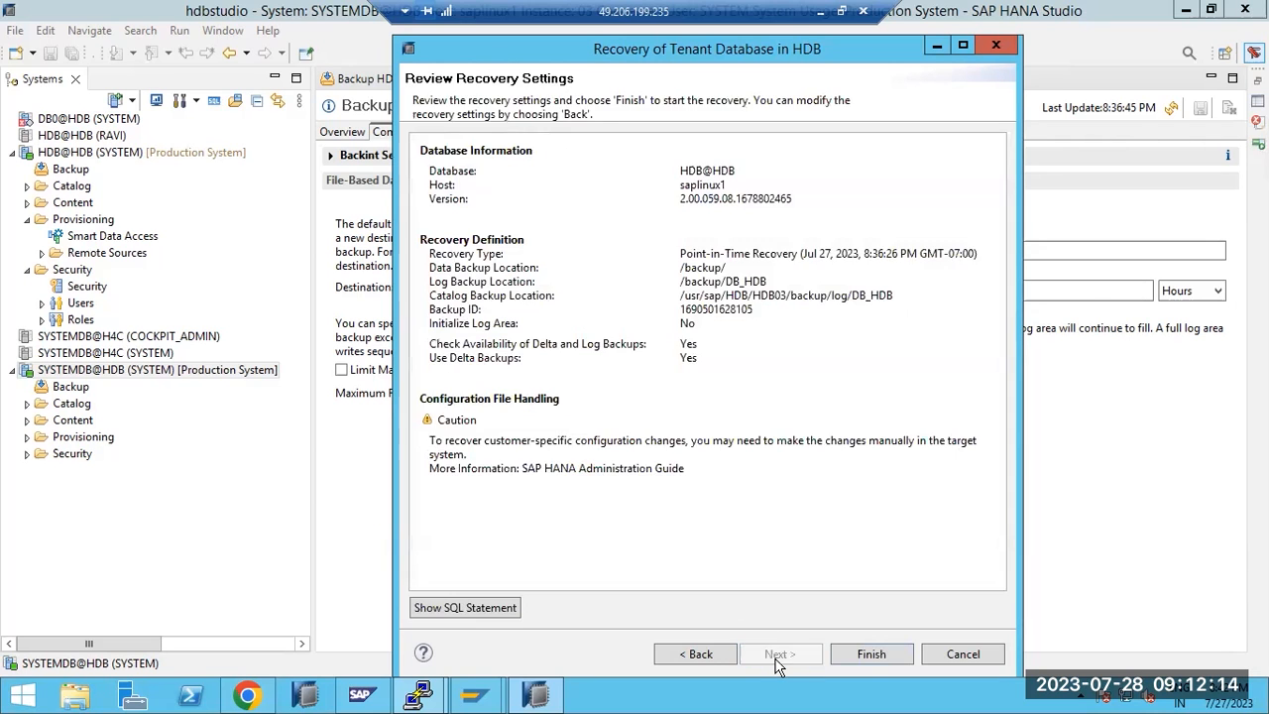
click(881, 654)
click(801, 392)
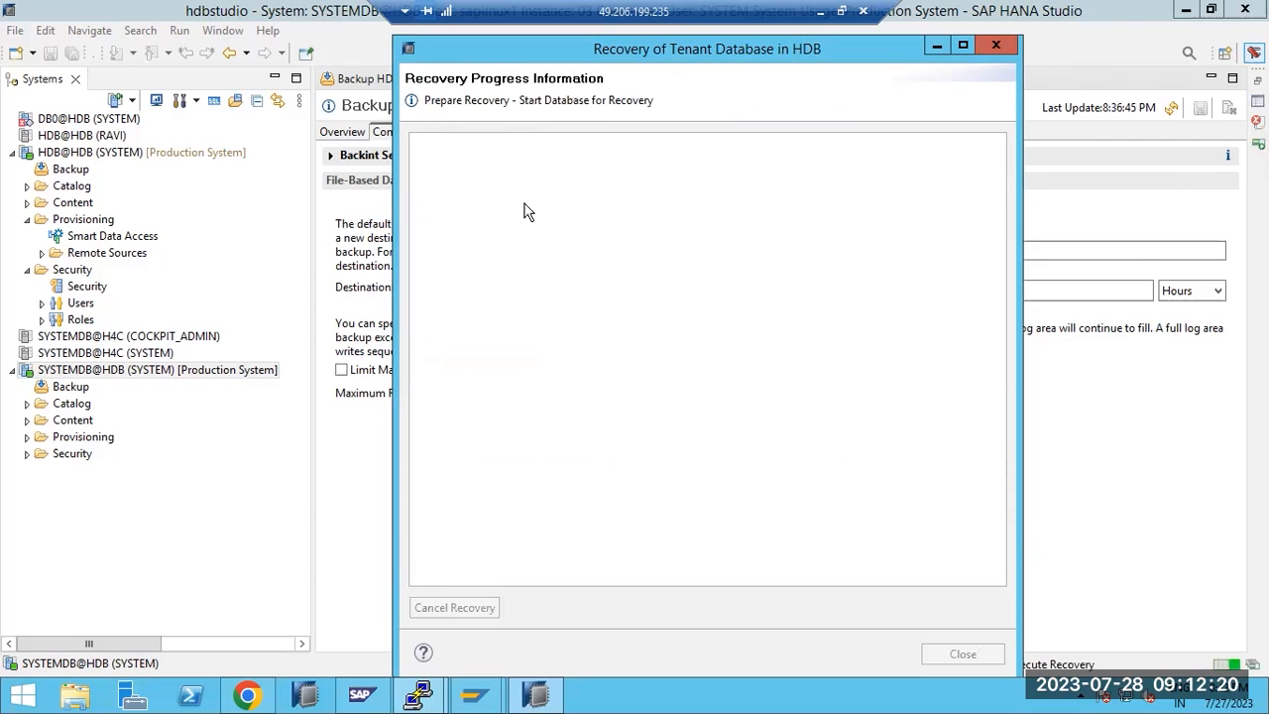
Highlight the current recovery step text while the HDB recovery runs
drag(550, 110, 640, 128)
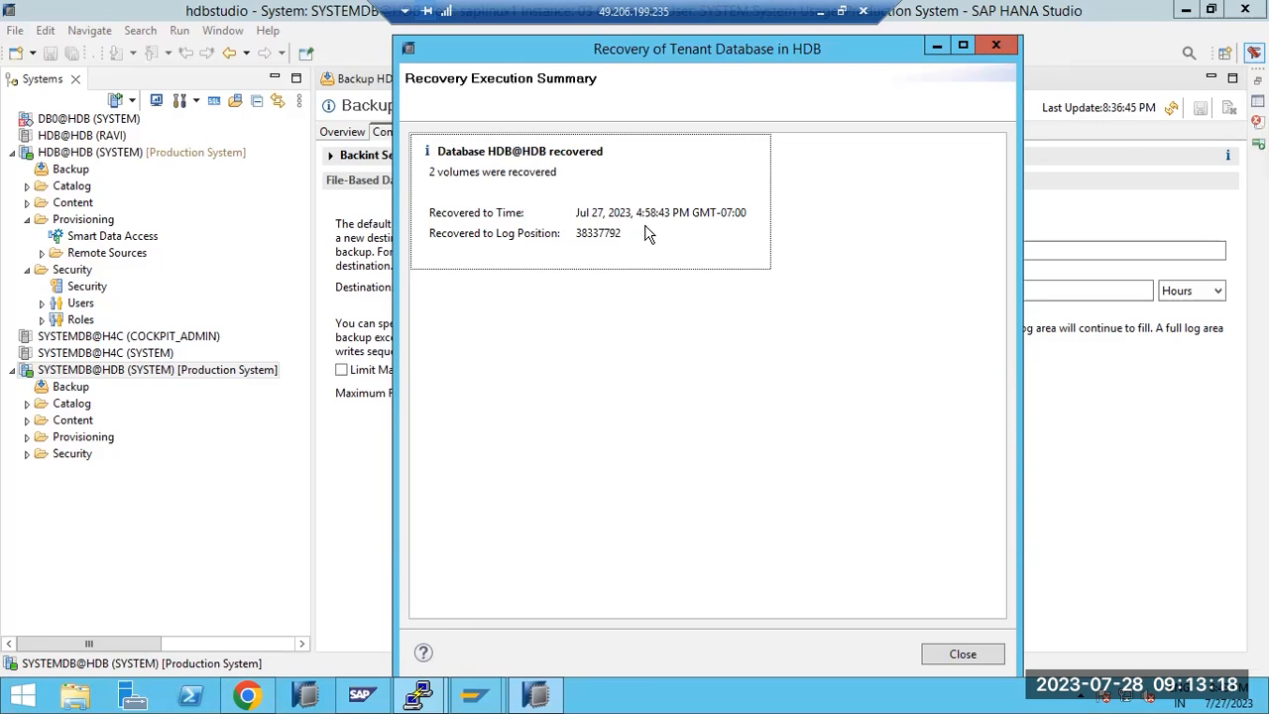
drag(640, 210, 656, 214)
click(643, 218)
drag(640, 211, 664, 210)
Highlight the Jul 27, 2023, 4:58:43 PM timestamp, close the summary, and select HDB@HDB
click(640, 212)
drag(638, 212, 715, 213)
click(533, 213)
drag(575, 212, 716, 212)
click(958, 654)
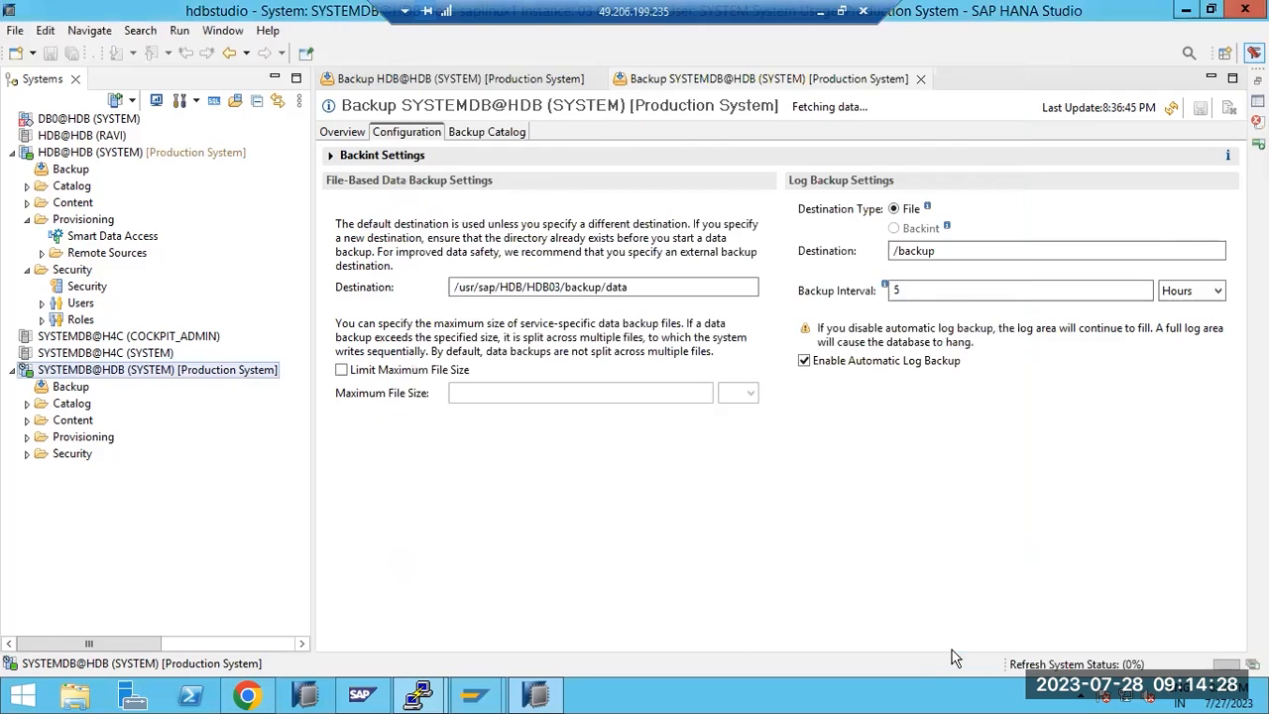
click(99, 154)
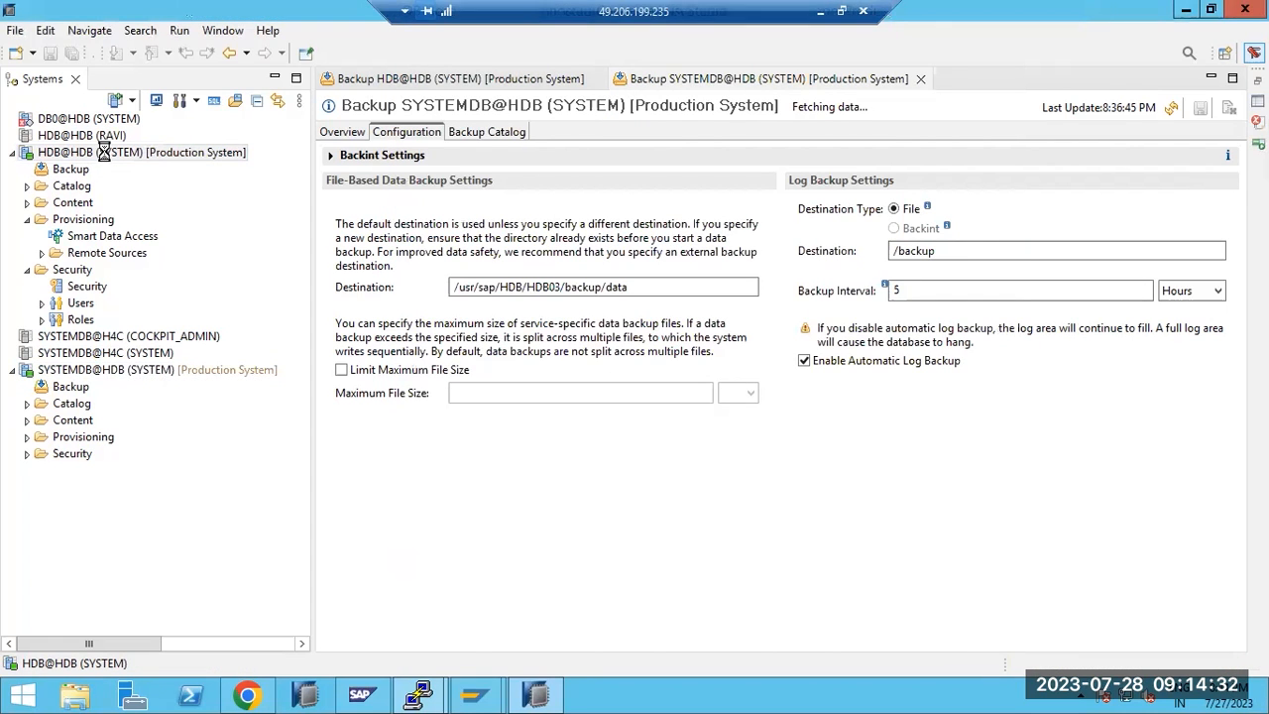
Open the HDB@HDB overview and inspect the SYS and _SYS_REPO users' actions
double_click(116, 155)
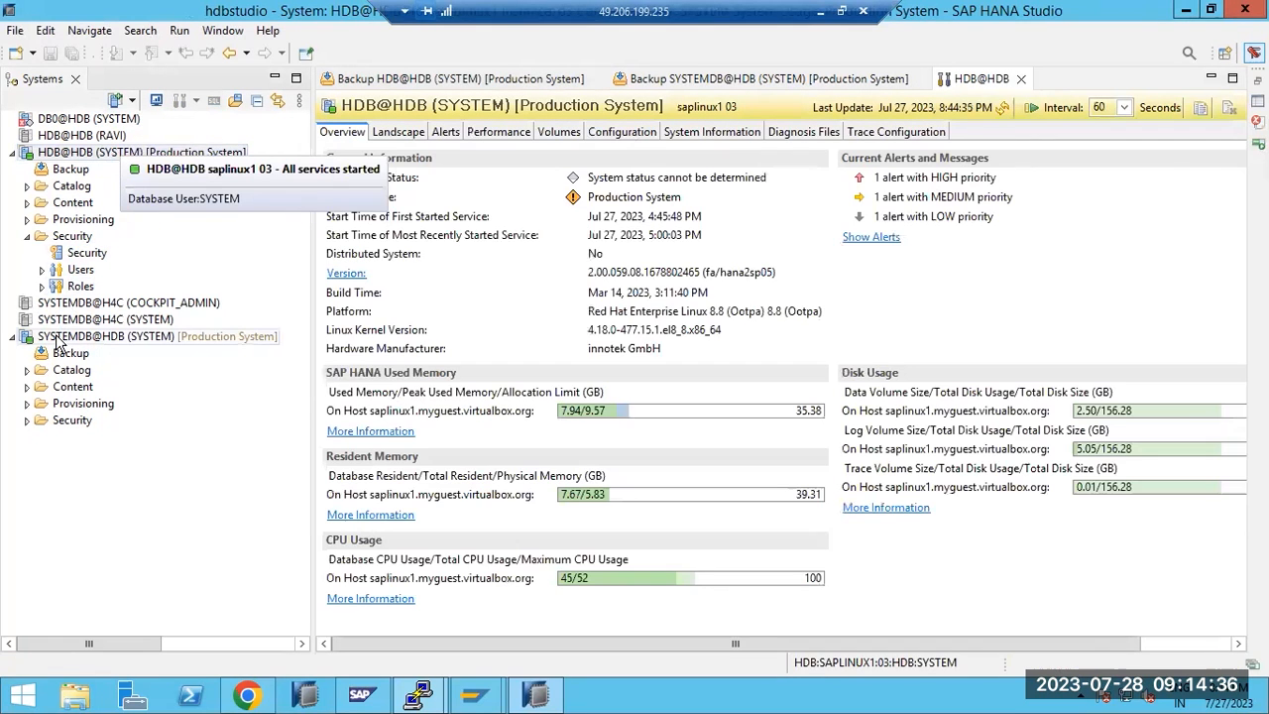
click(43, 271)
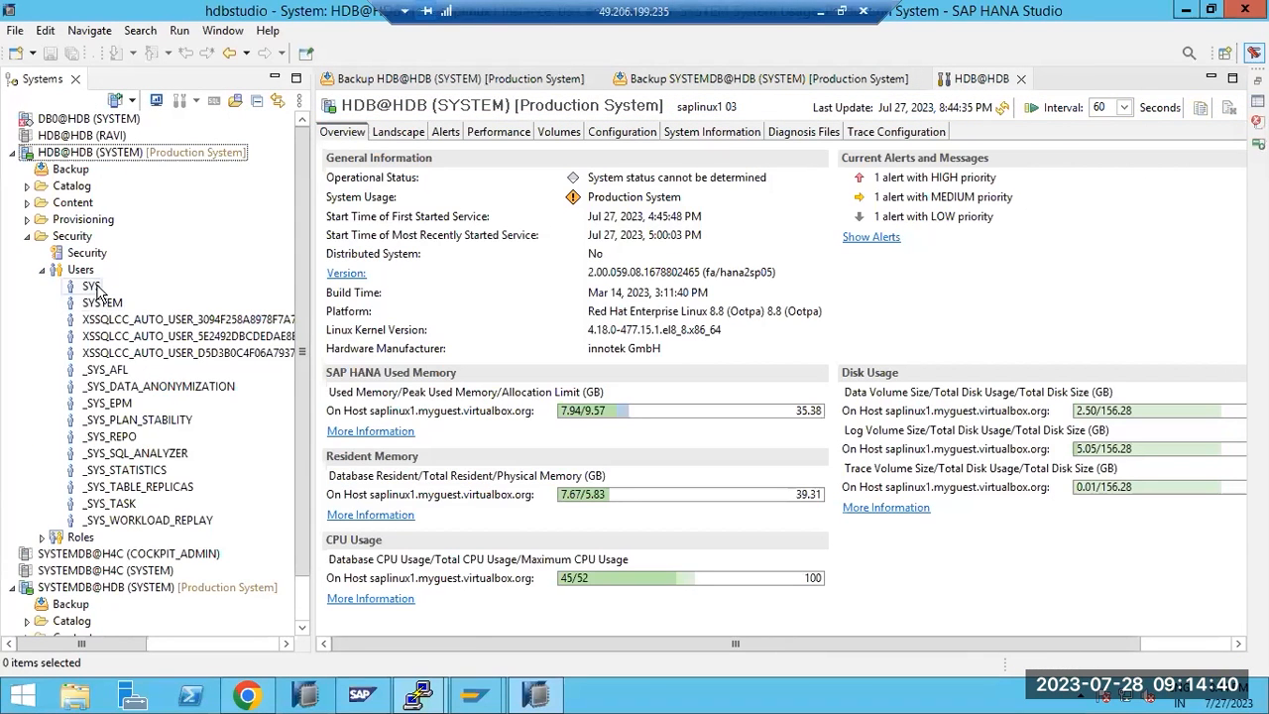
right_click(92, 286)
click(422, 434)
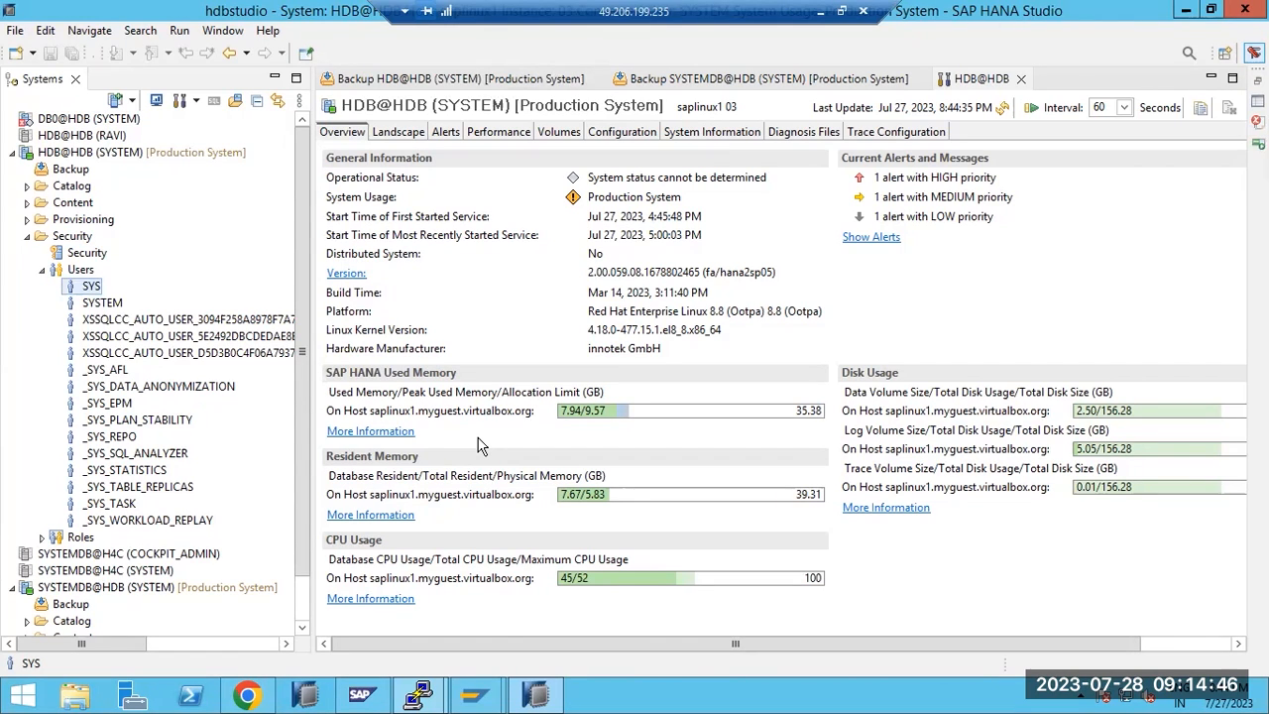
right_click(99, 437)
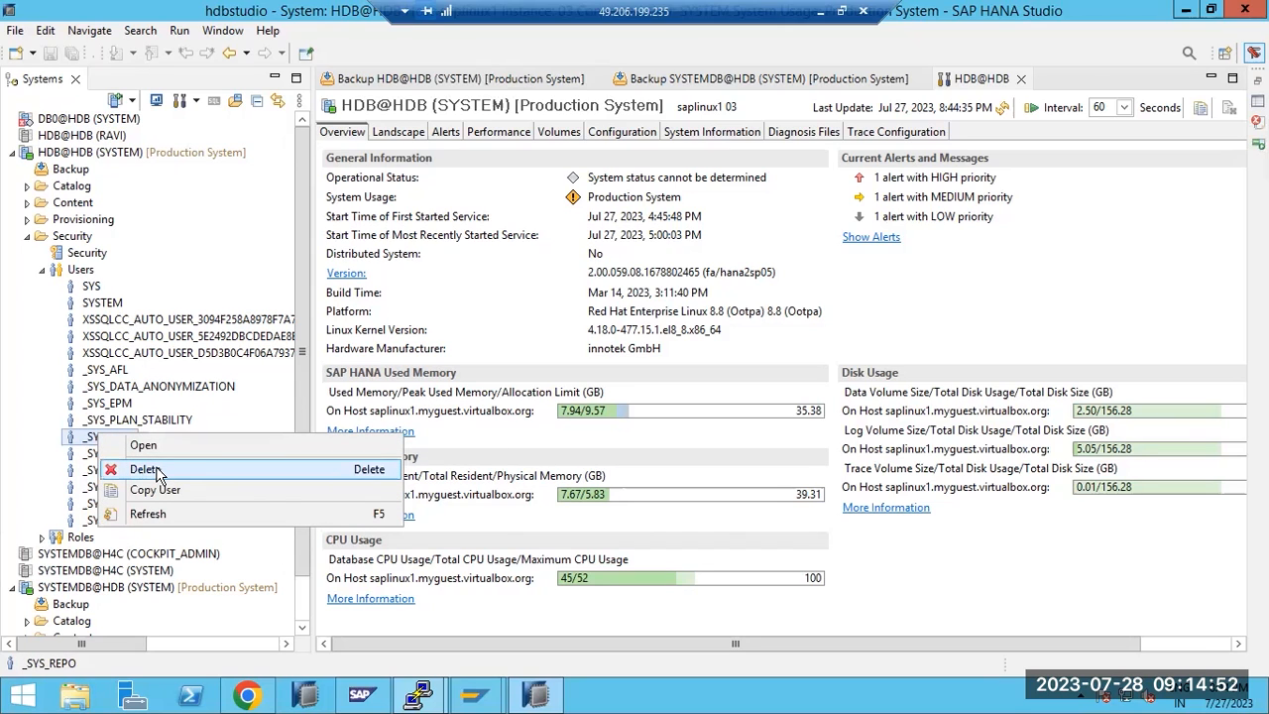
click(58, 154)
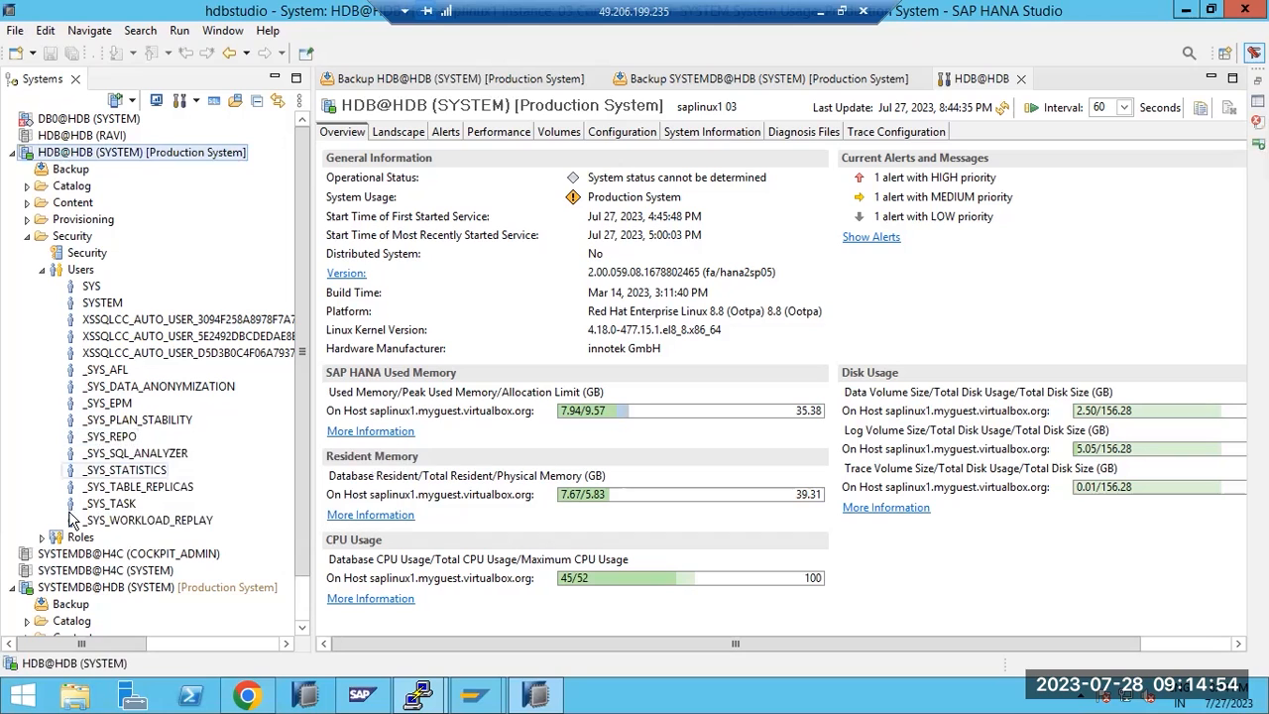
Start Back Up Tenant Database from SYSTEMDB@HDB's Backup and Recovery menu
right_click(84, 589)
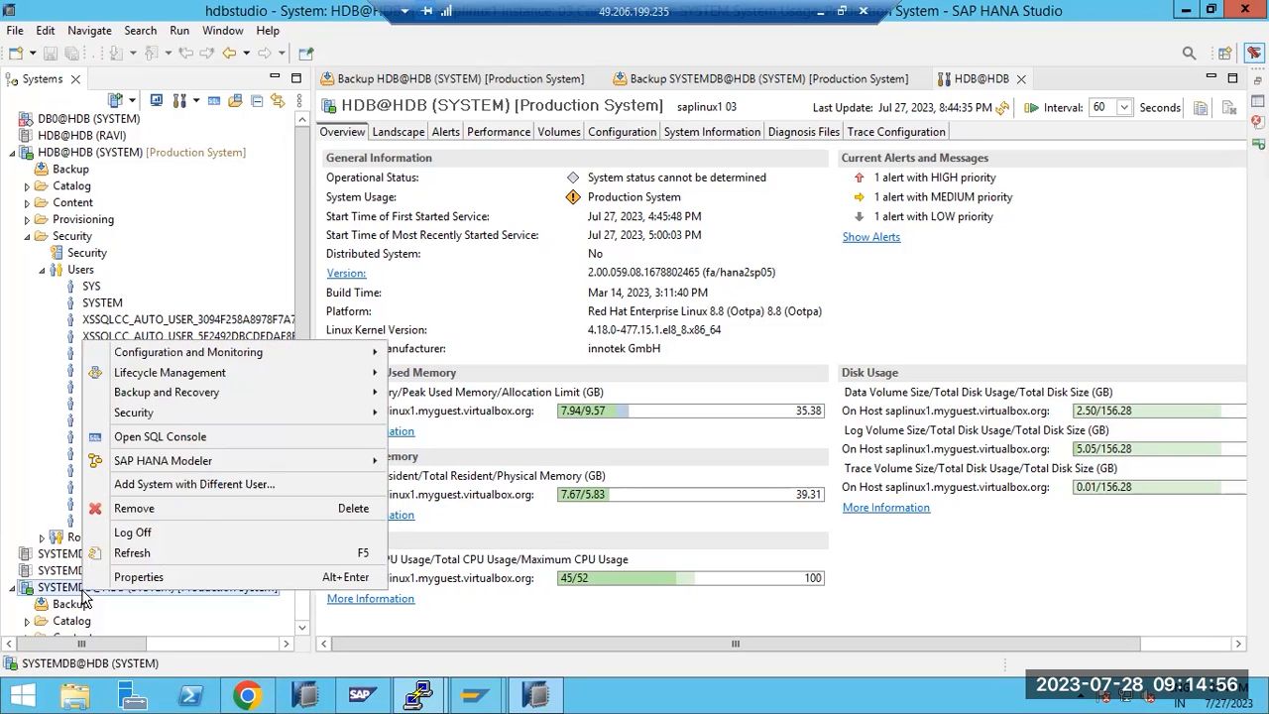
mouse_move(353, 396)
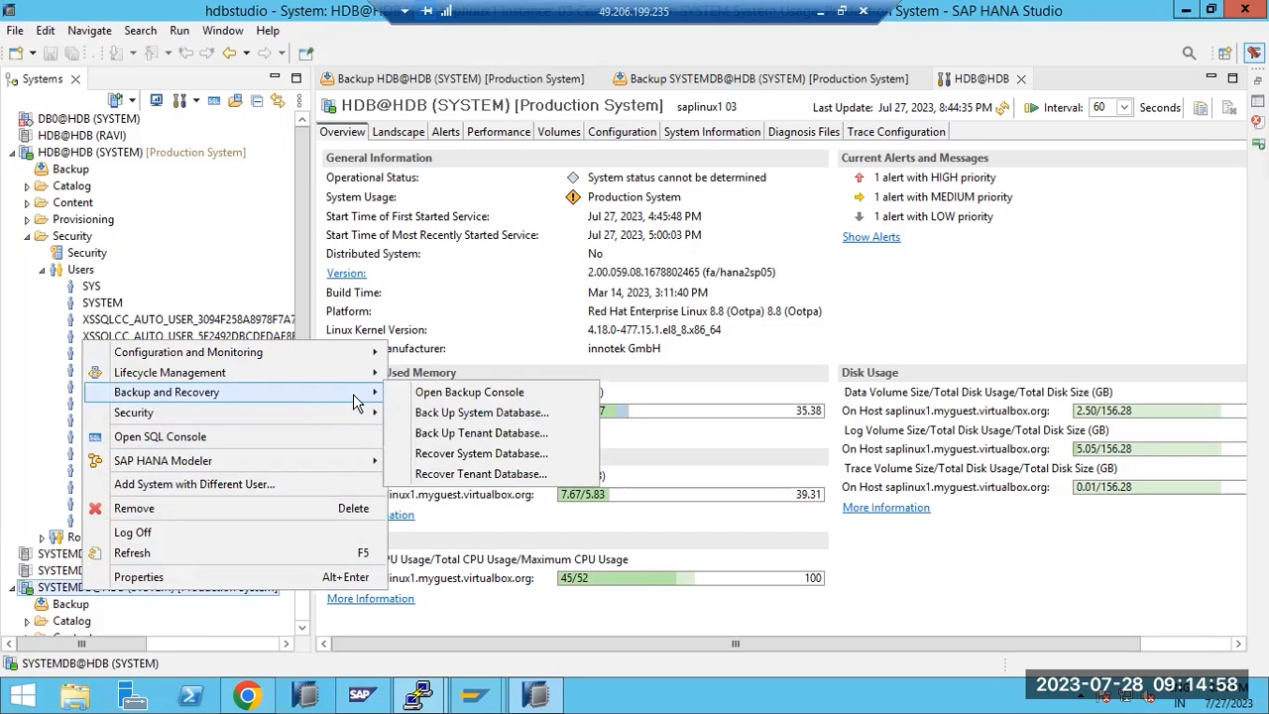
click(454, 433)
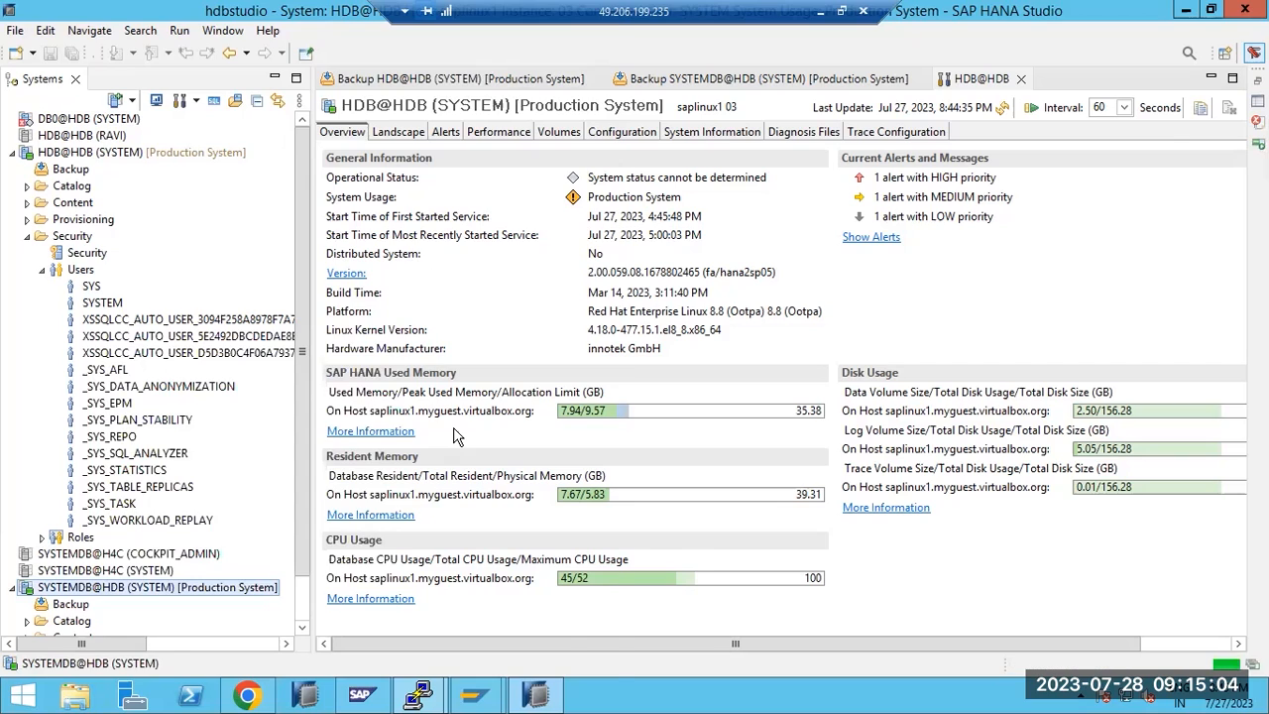
Run an Incremental Data Backup of tenant HDB and close the execution summary
click(115, 160)
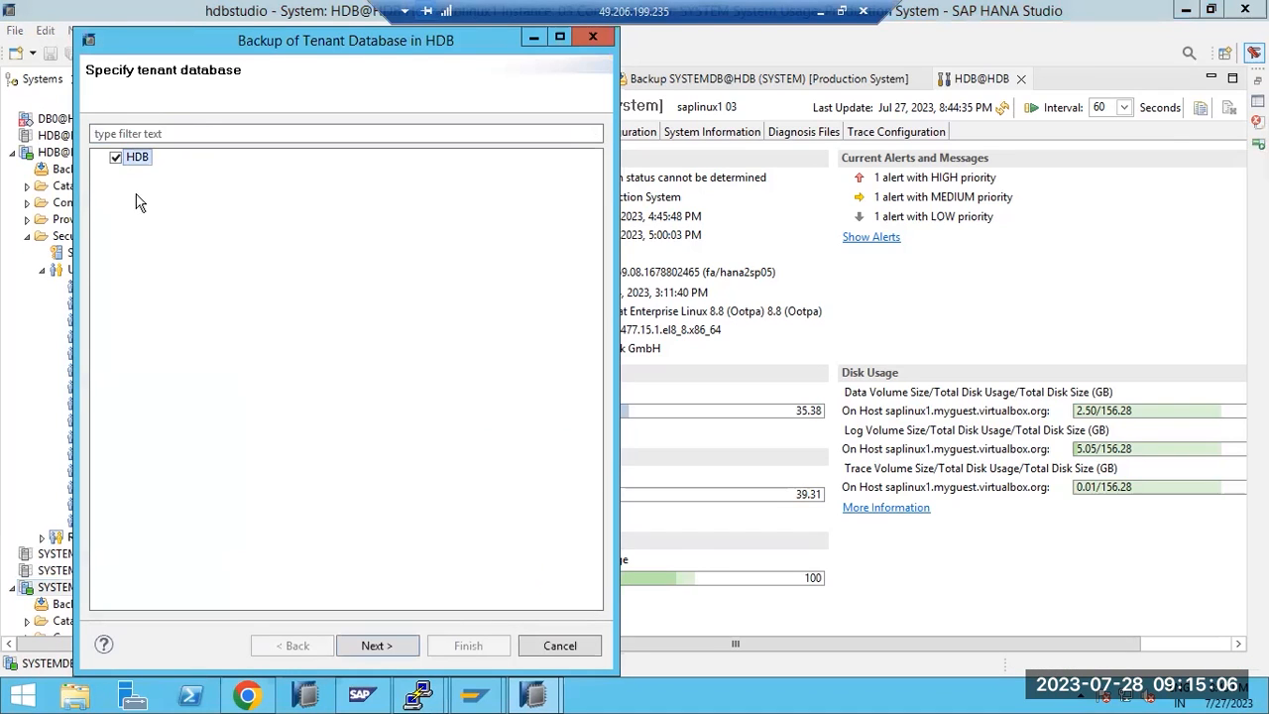
click(377, 647)
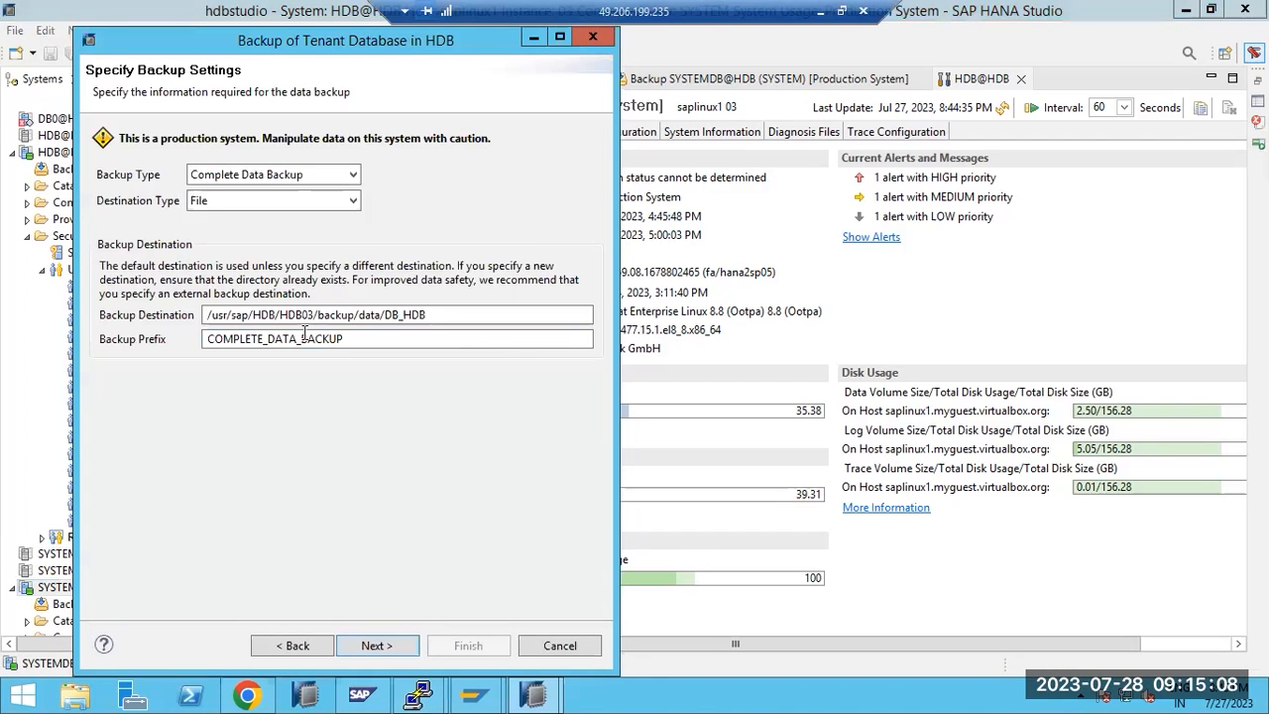
click(352, 175)
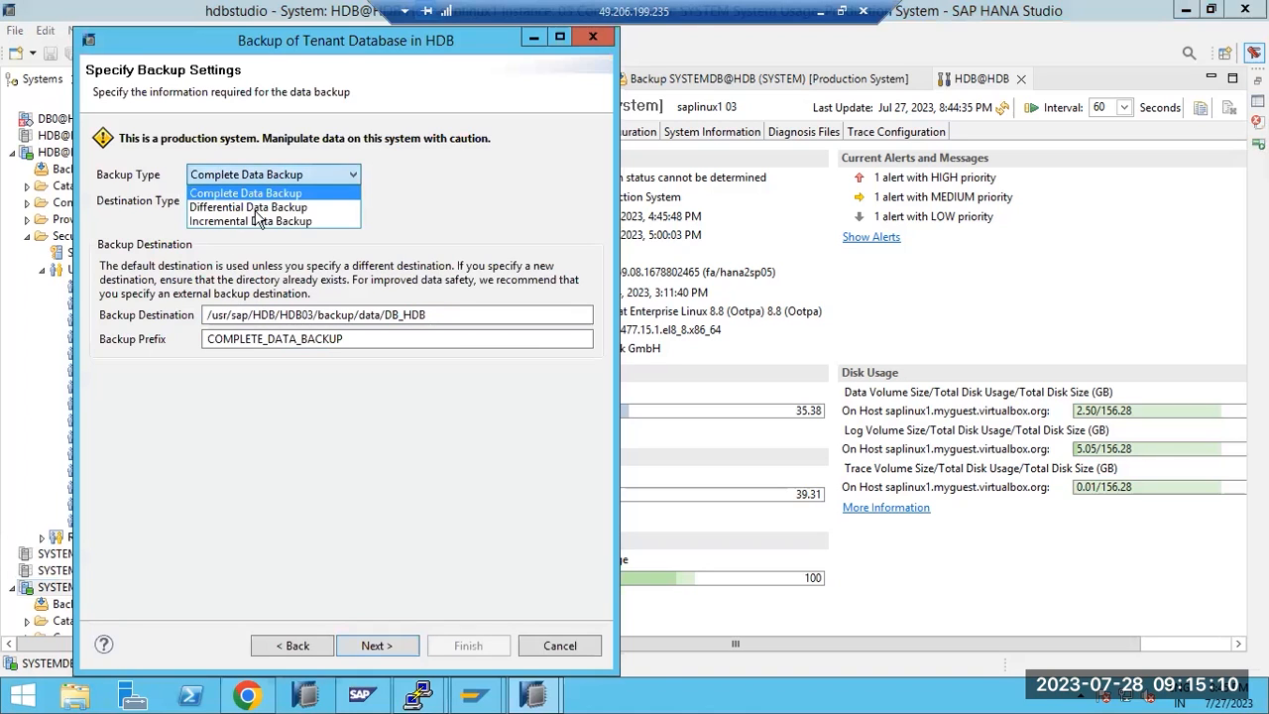
click(273, 221)
click(391, 646)
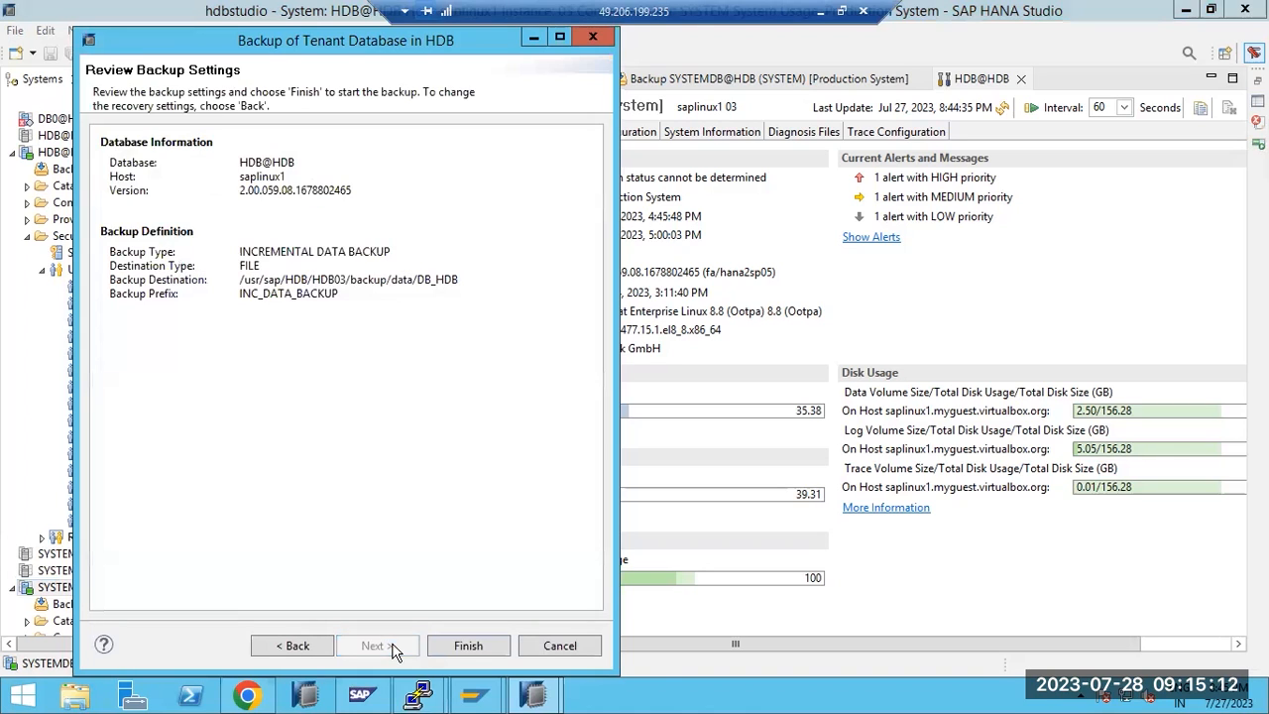
click(457, 646)
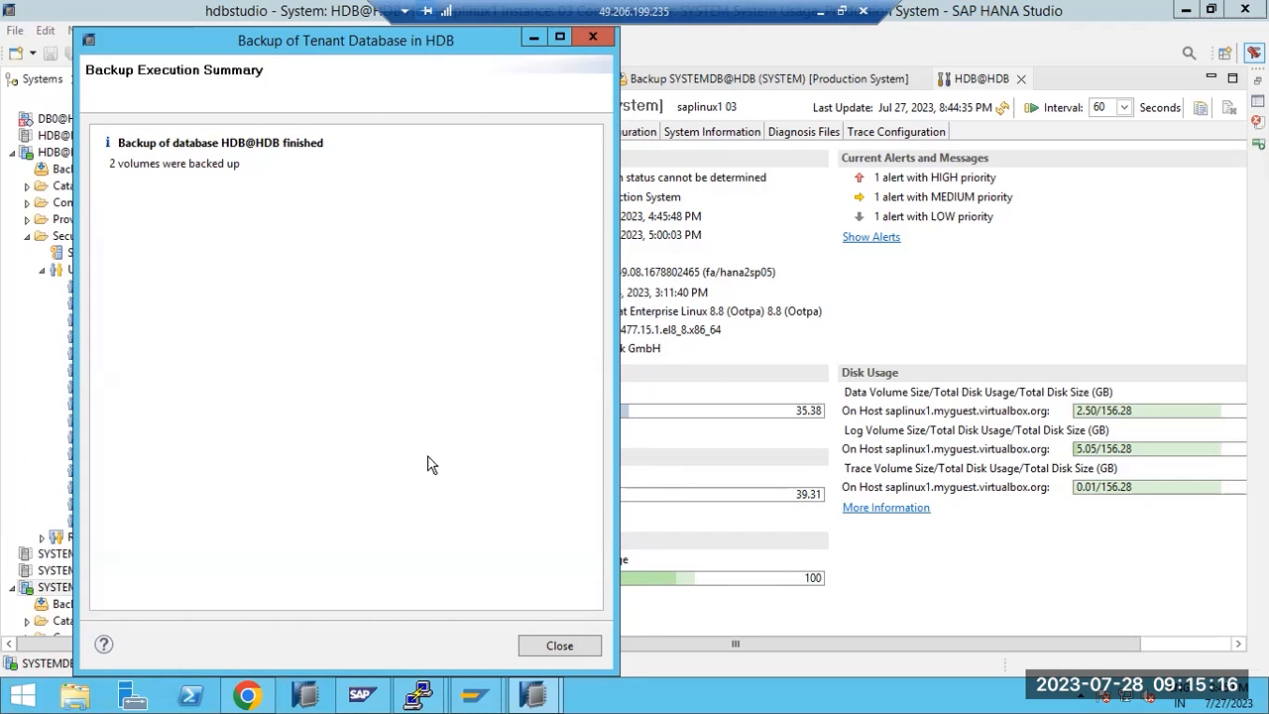
click(551, 645)
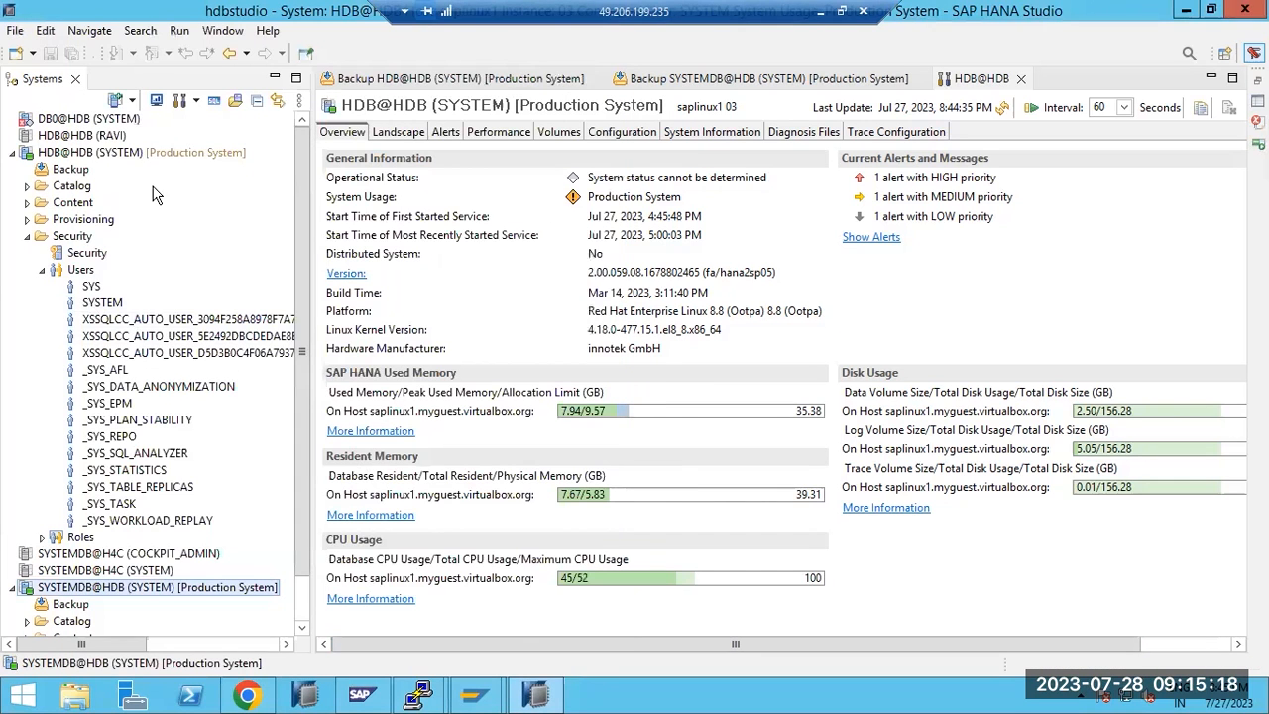
Refresh the HDB@HDB system in the Systems view
click(83, 154)
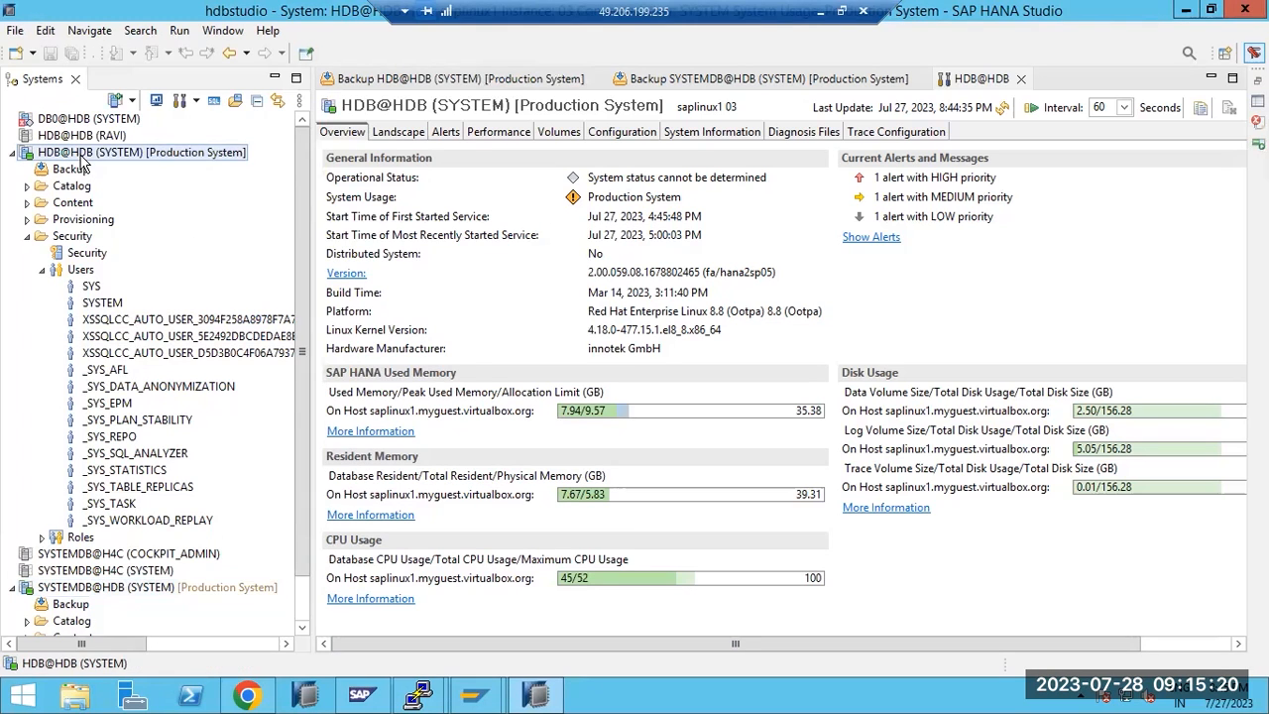
right_click(84, 154)
click(149, 368)
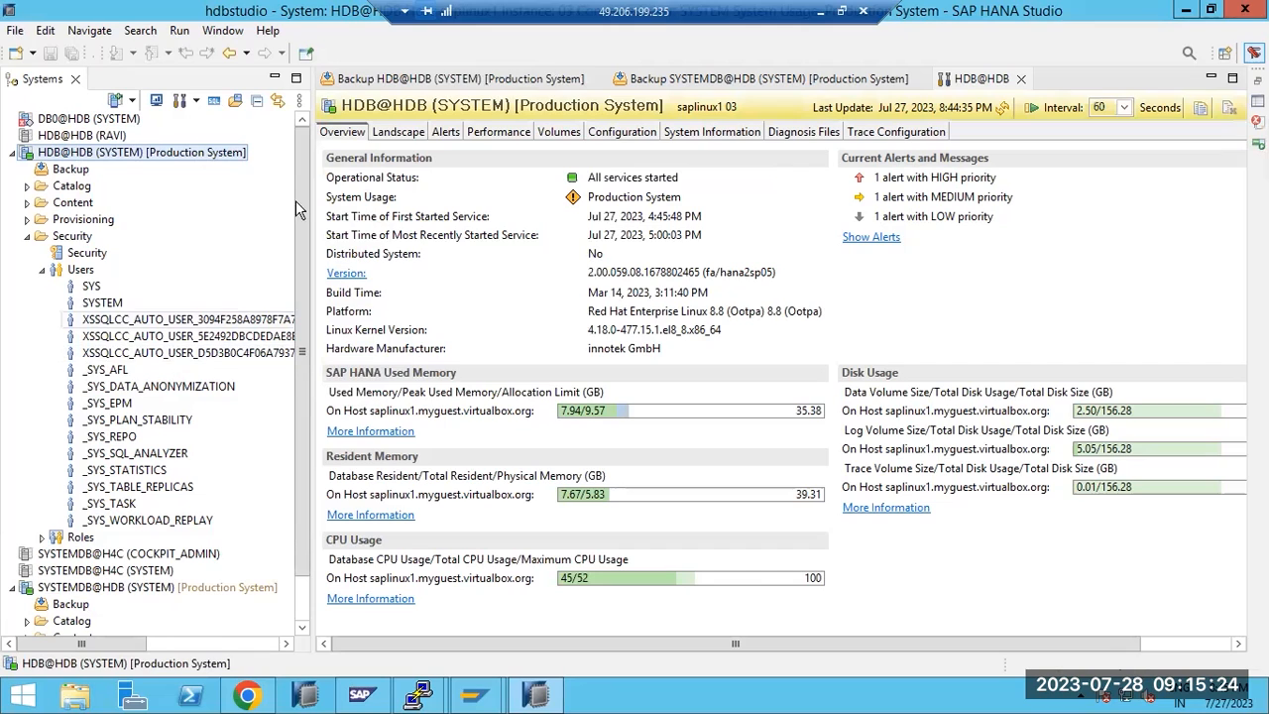
Refresh the HDB@HDB backup overview and inspect the new incremental and log backups in its catalog
click(417, 78)
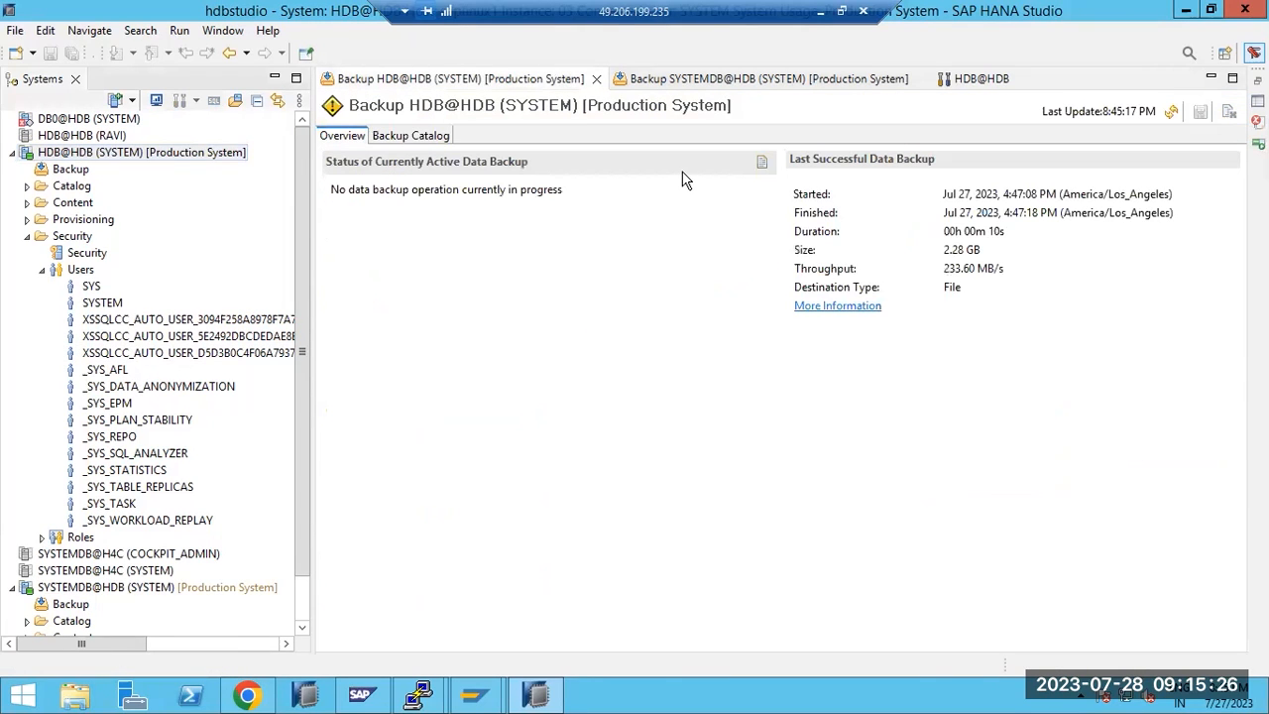
click(1173, 113)
click(420, 135)
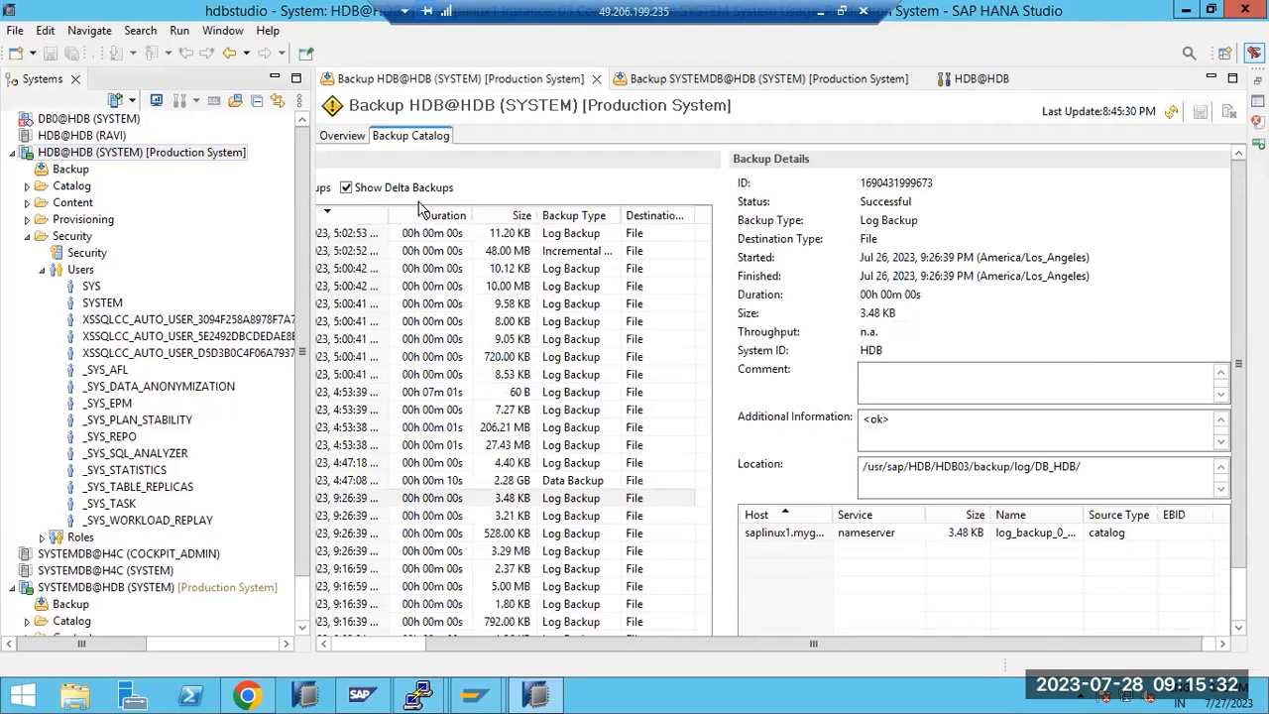
click(367, 642)
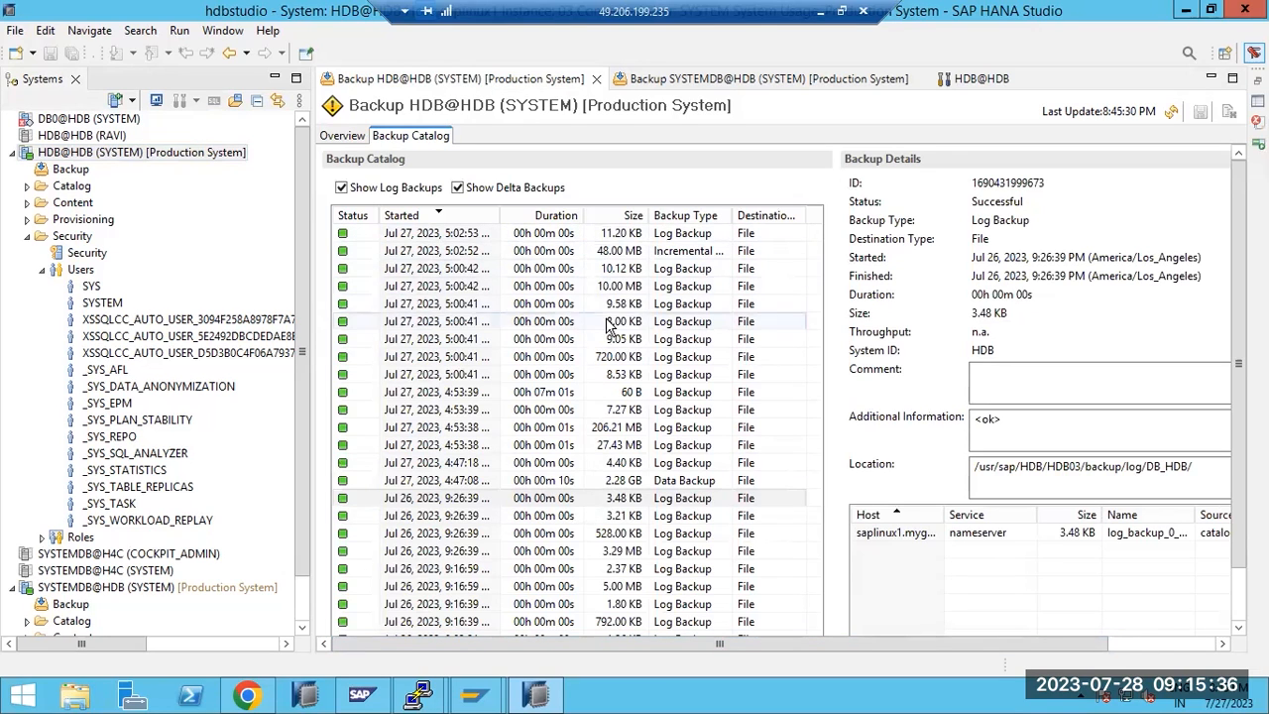
click(678, 251)
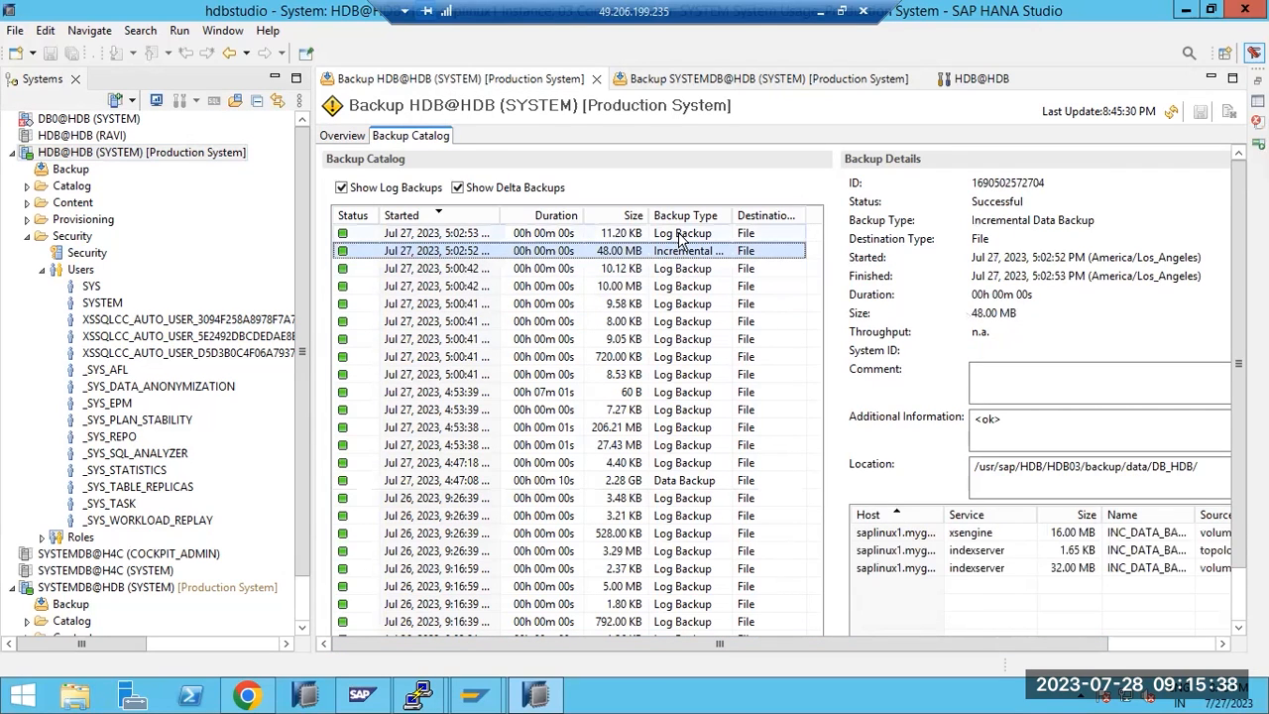
click(679, 235)
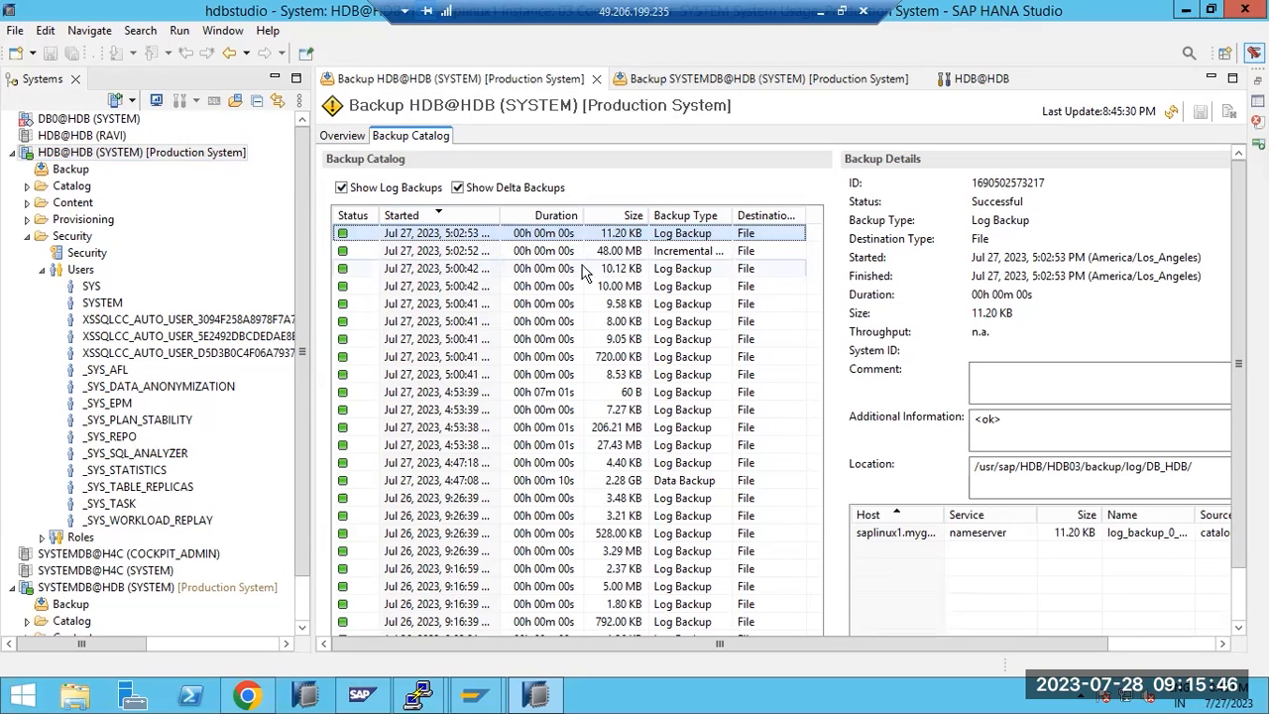
Dismiss the SYSTEMDB@HDB actions menu and expand the HDB tenant's user list
click(85, 590)
right_click(86, 592)
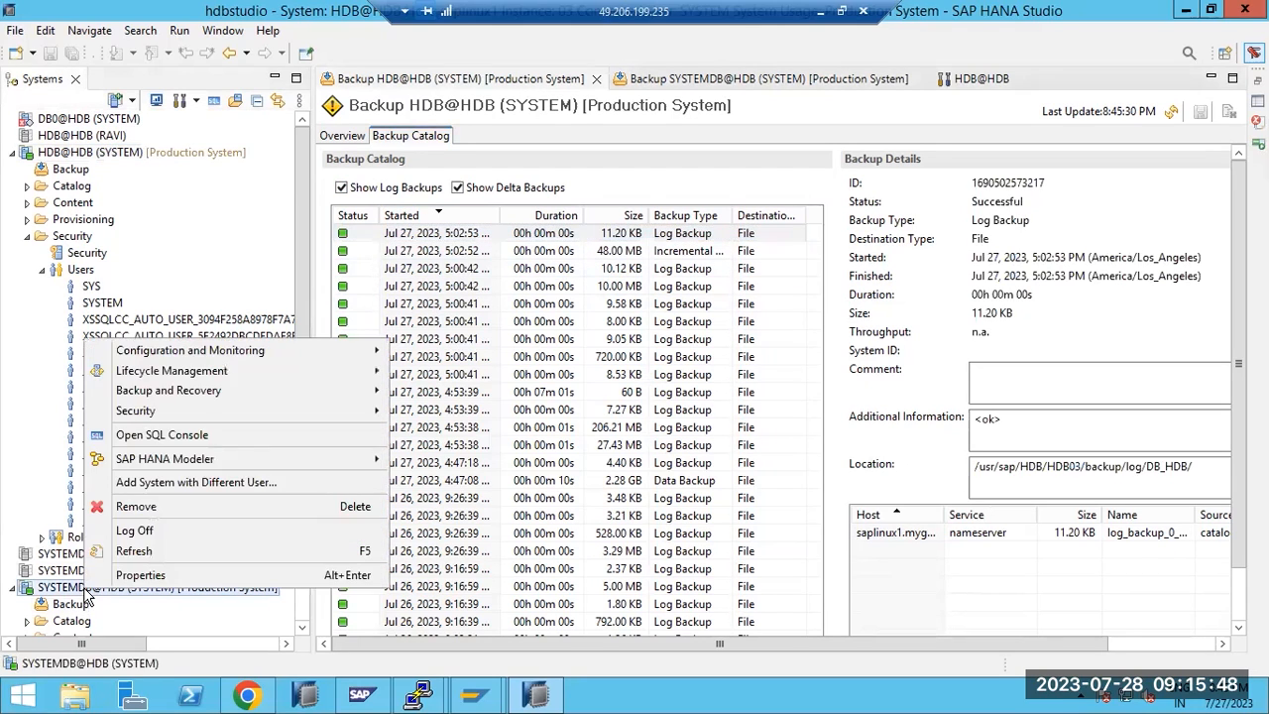
mouse_move(274, 394)
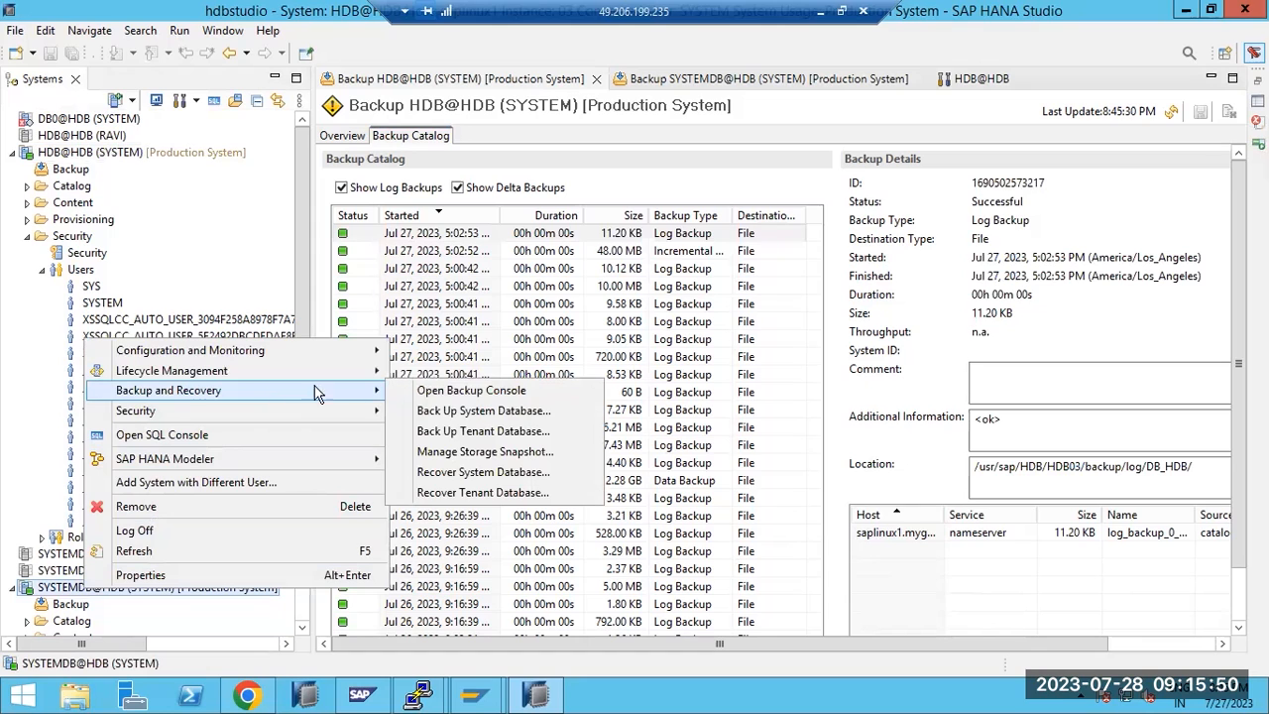
click(43, 269)
click(43, 269)
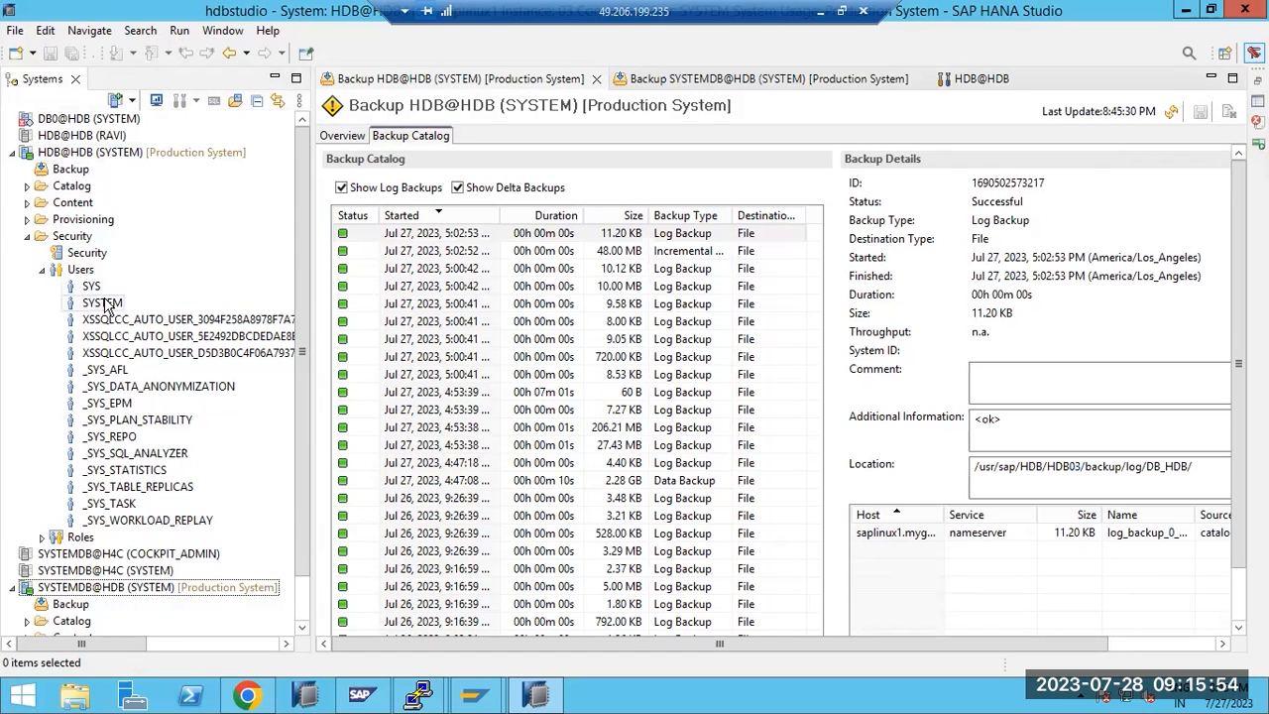
Try to drop user _SYS_WORKLOAD_REPLAY and acknowledge the insufficient privilege error
click(111, 520)
right_click(112, 524)
click(158, 559)
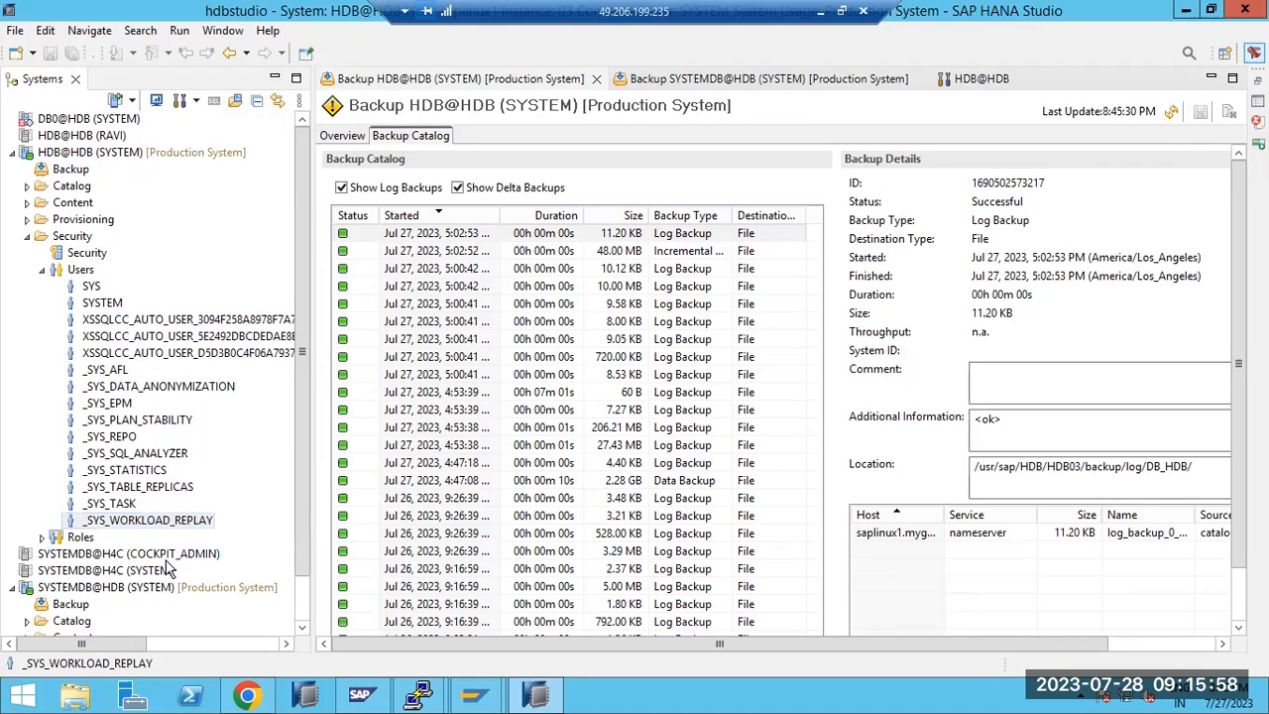
click(764, 373)
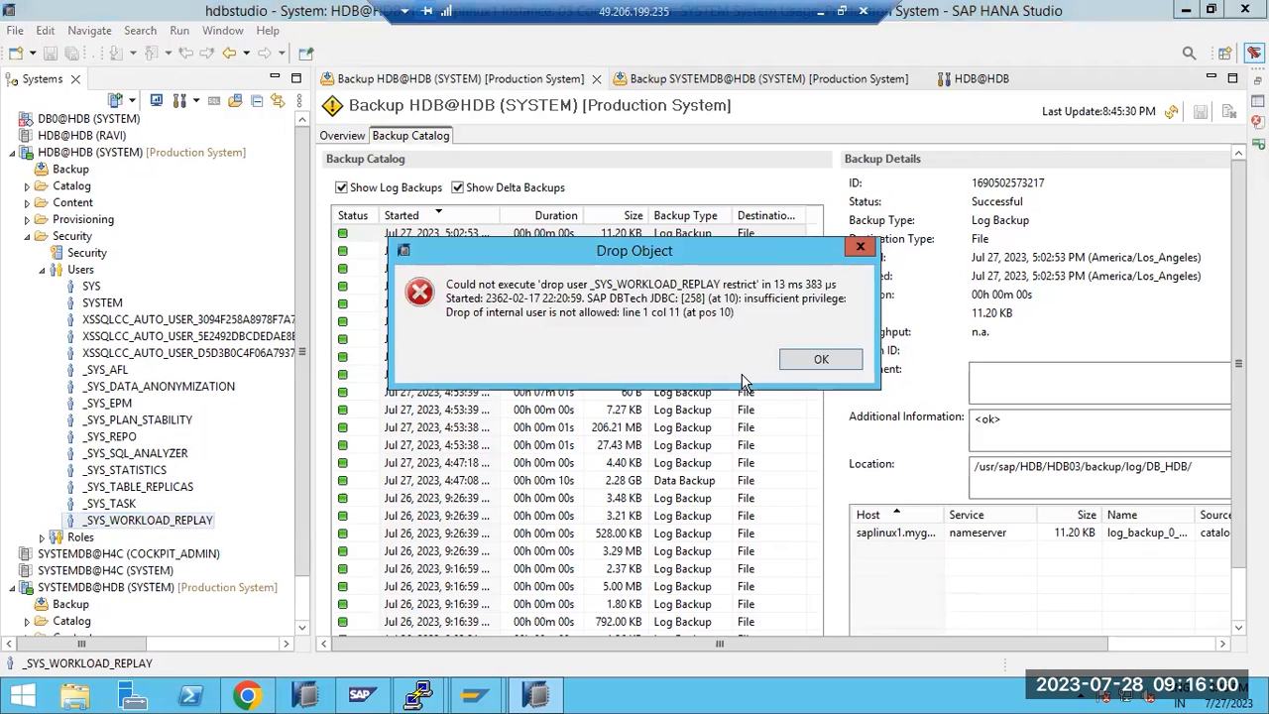
click(817, 360)
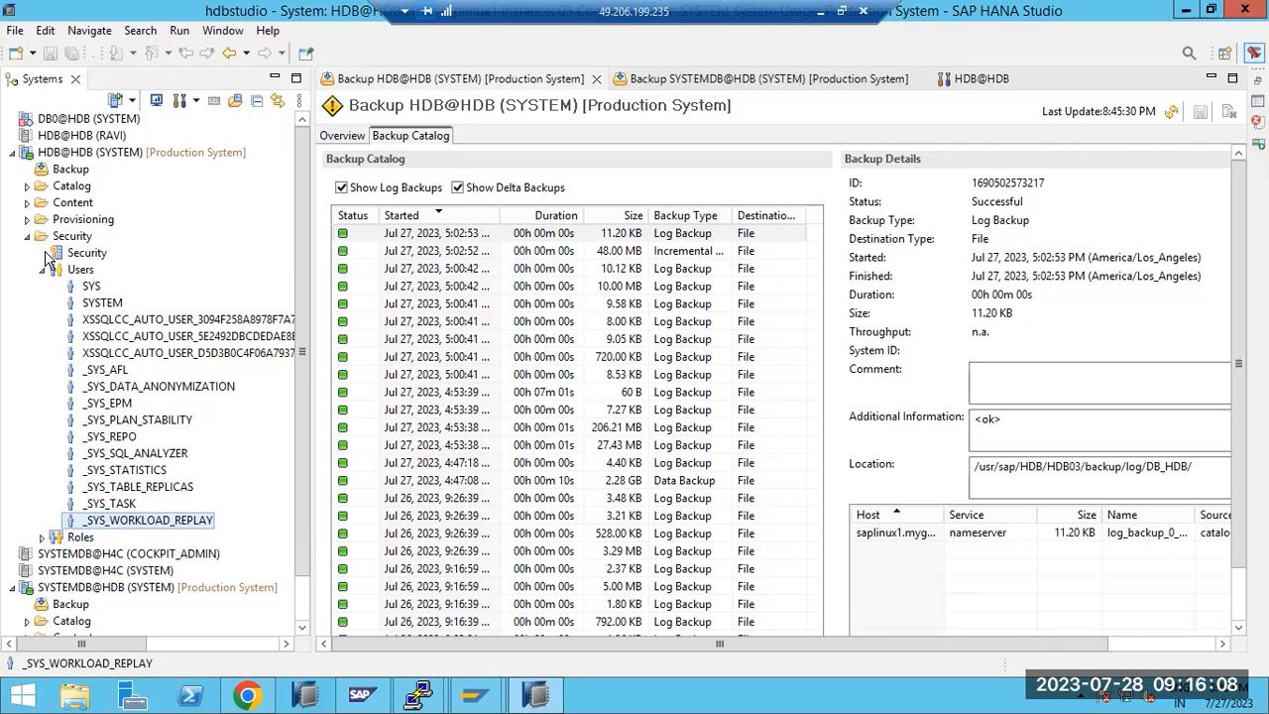
Expand the tenant's Catalog and try deleting schema SAP_REST_API, dismissing the CASCADE error
click(27, 220)
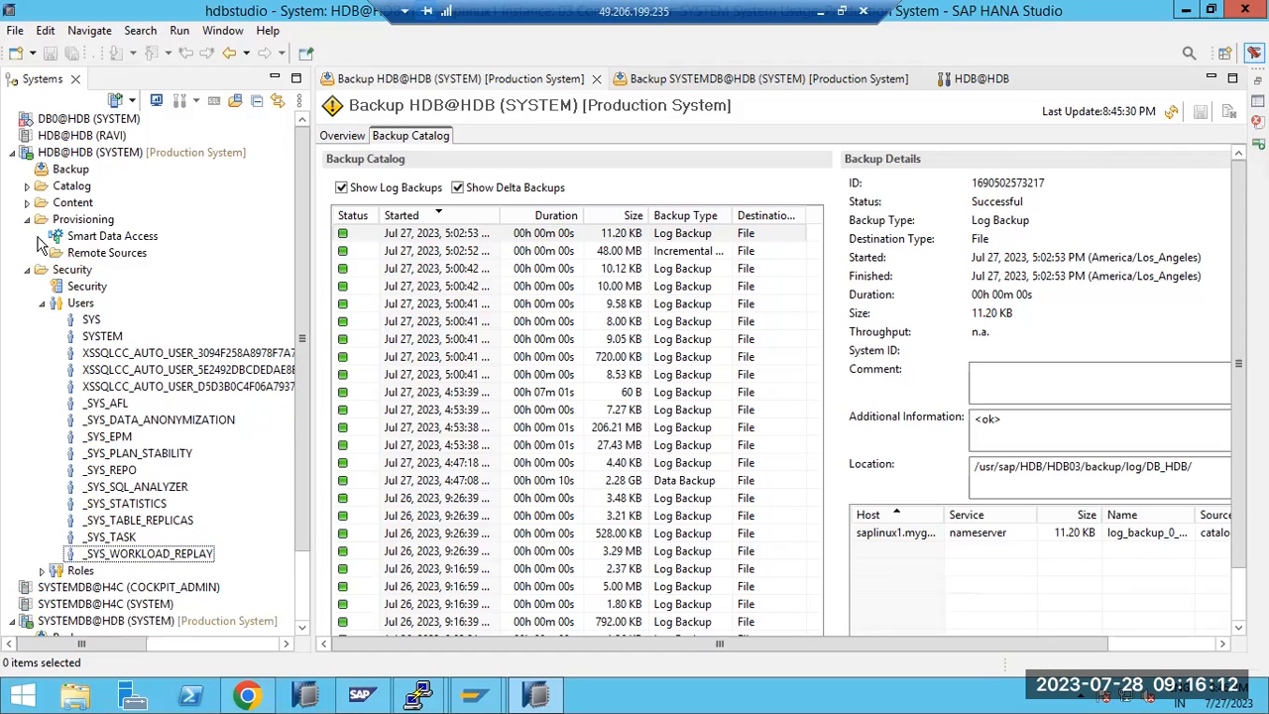
click(26, 202)
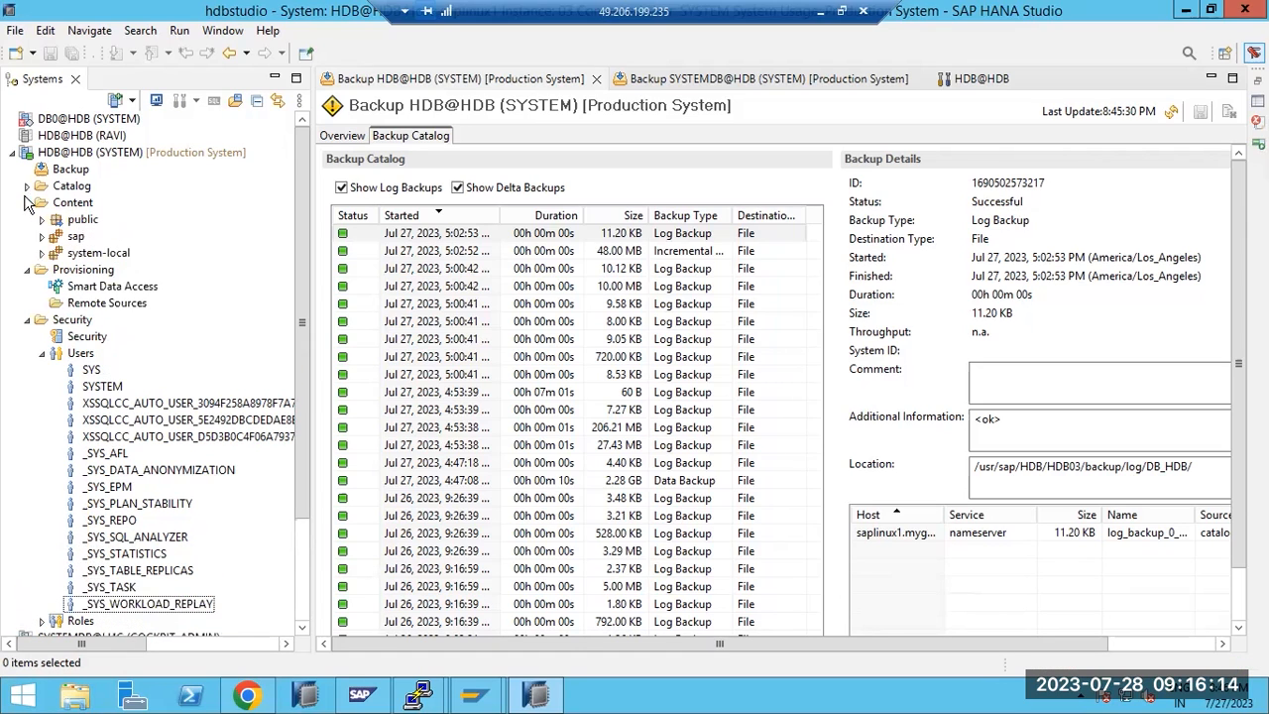
click(27, 187)
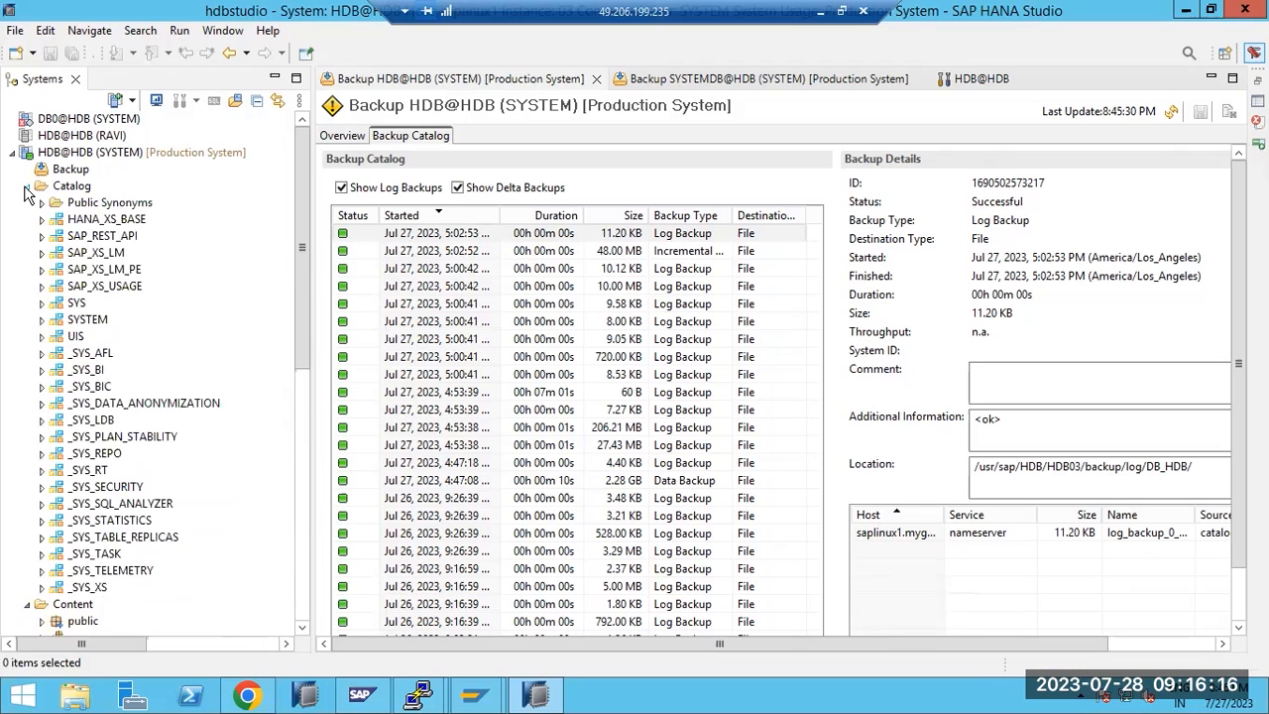
right_click(98, 238)
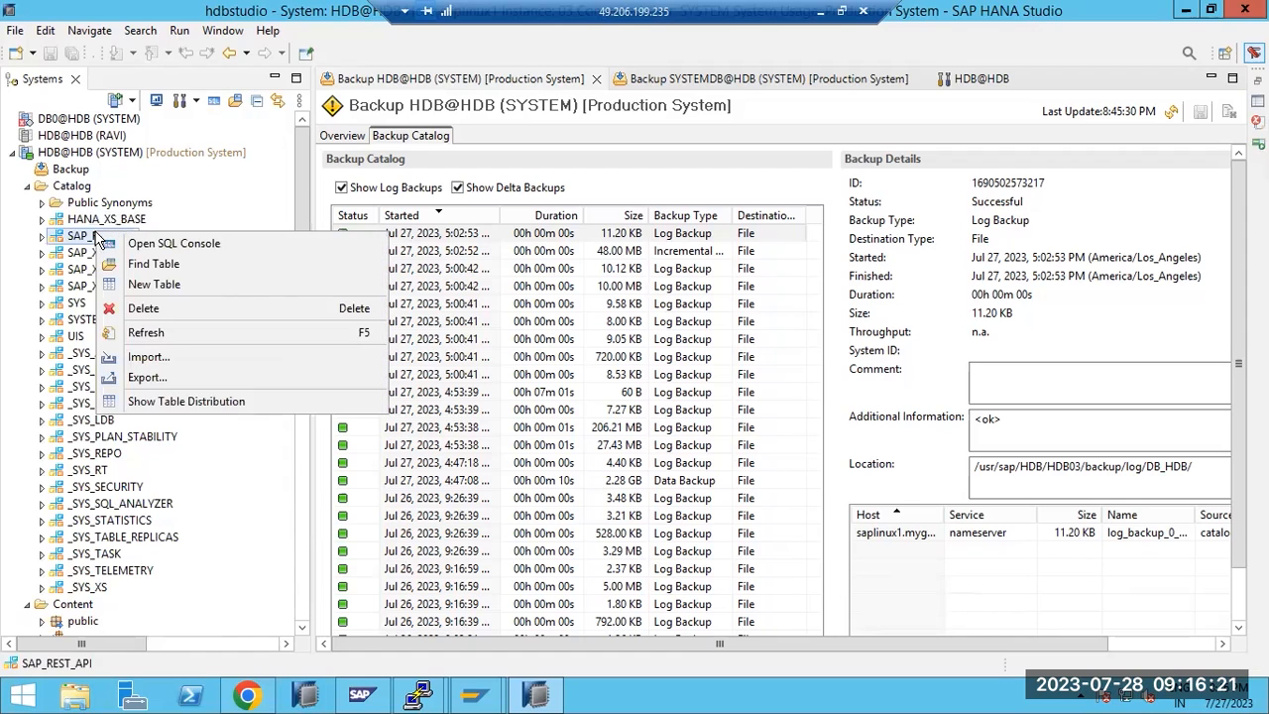
click(144, 309)
click(711, 380)
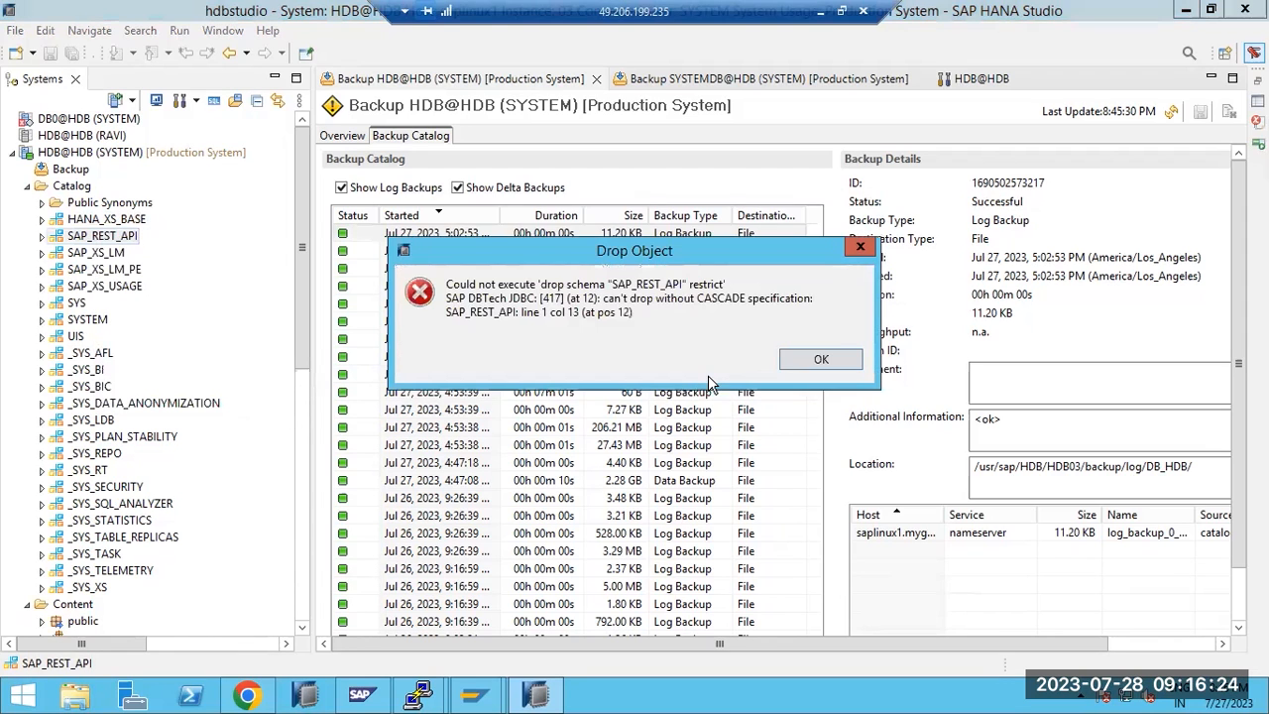
click(821, 359)
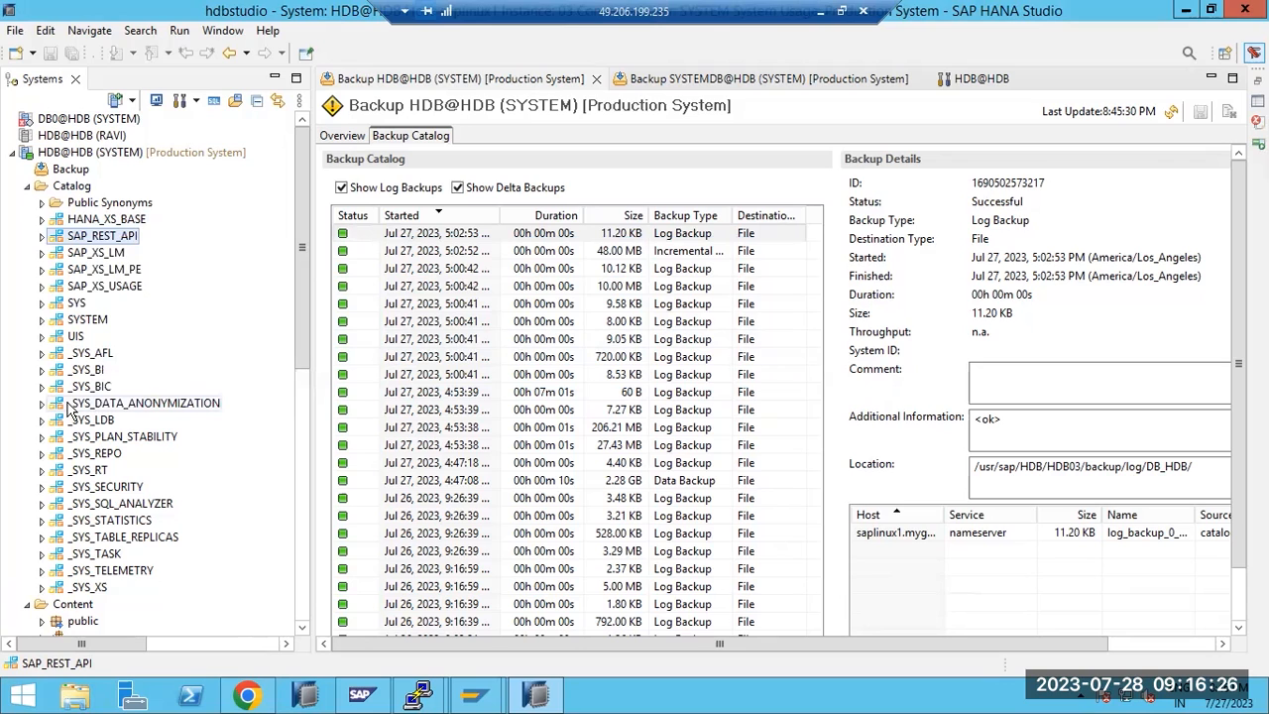
Collapse the Catalog, Content, Provisioning and Security folders, then select the tenant's Users folder
click(28, 186)
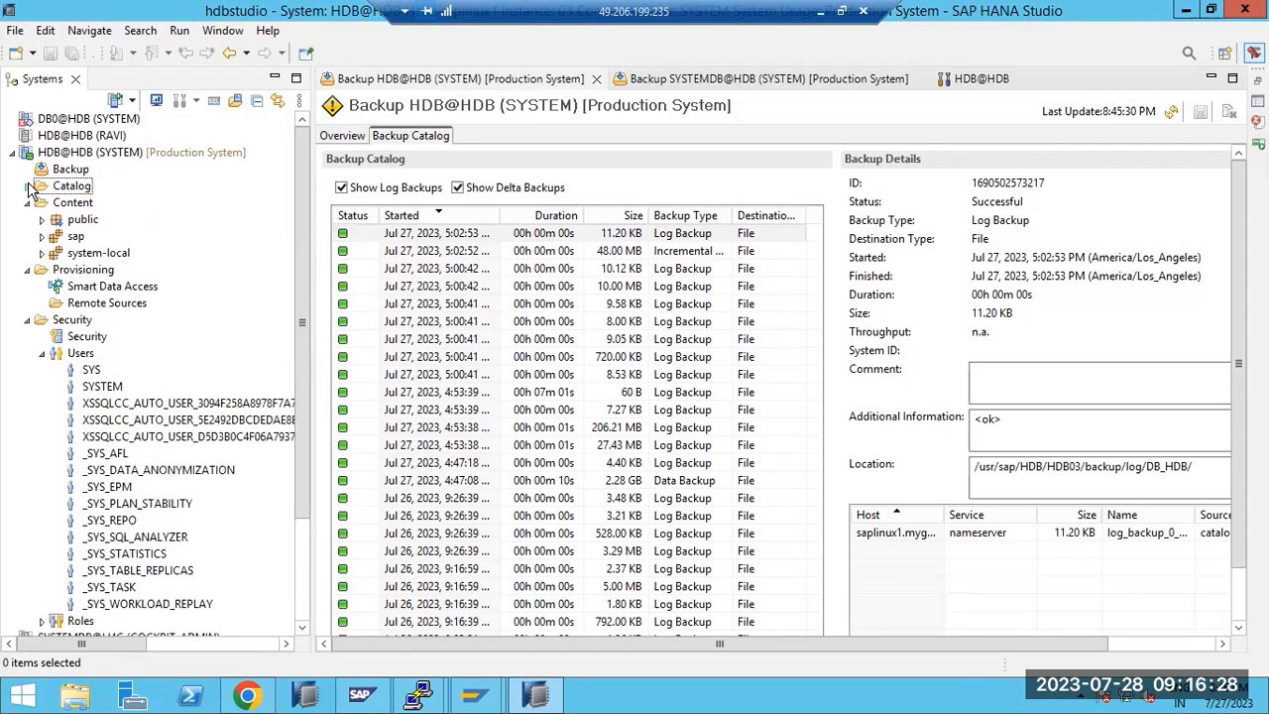
click(27, 203)
click(27, 219)
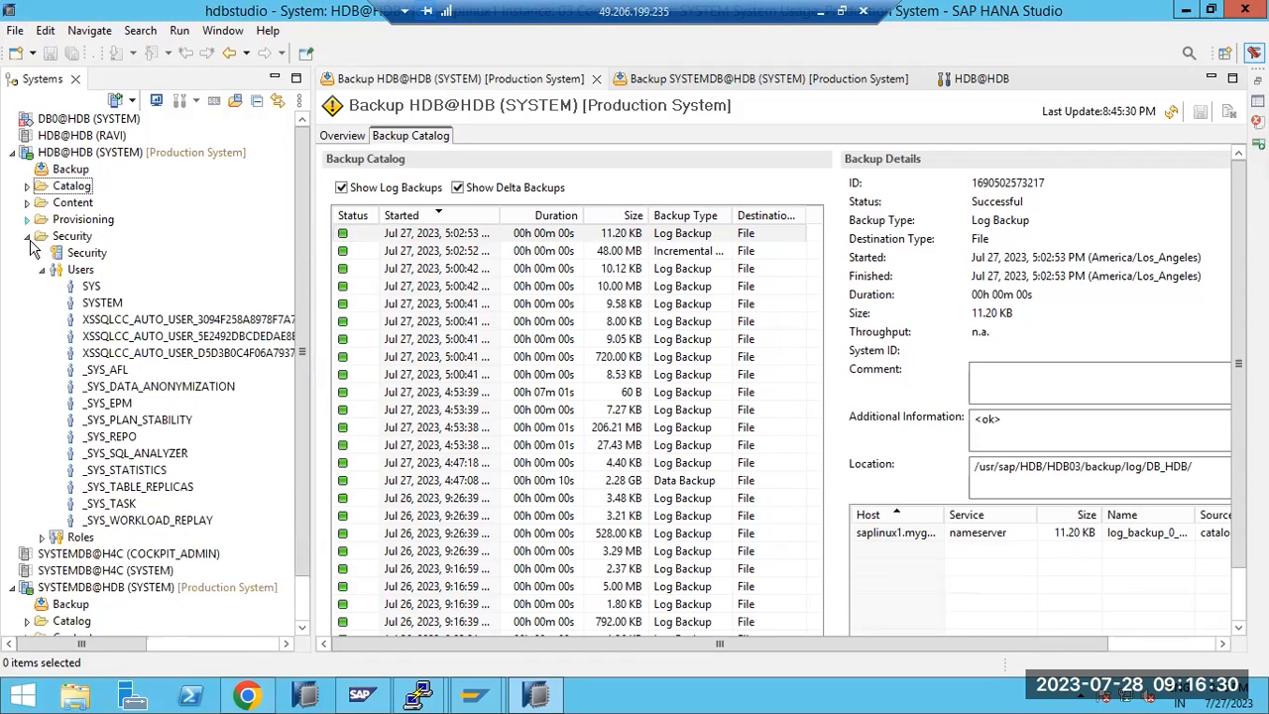
click(28, 237)
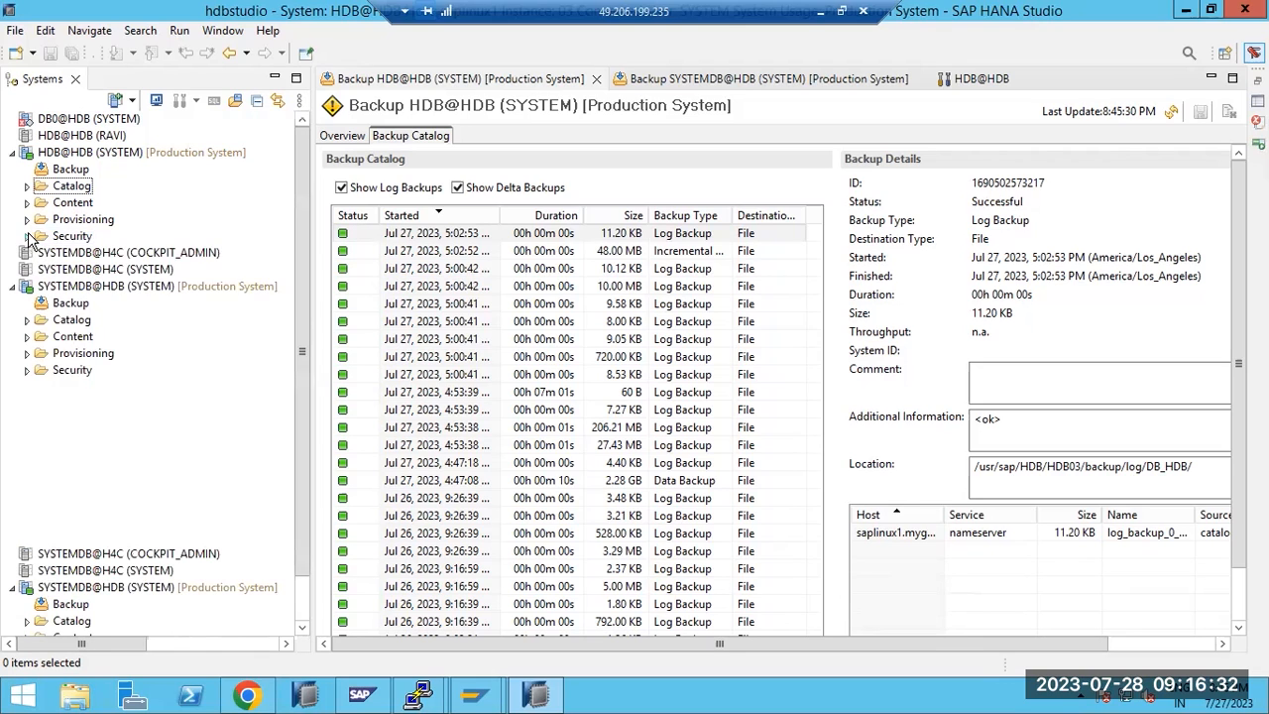
click(28, 237)
click(81, 270)
Create and deploy database user RAVI in HDB@HDB with a password, confirming the production-system change
right_click(84, 273)
click(117, 277)
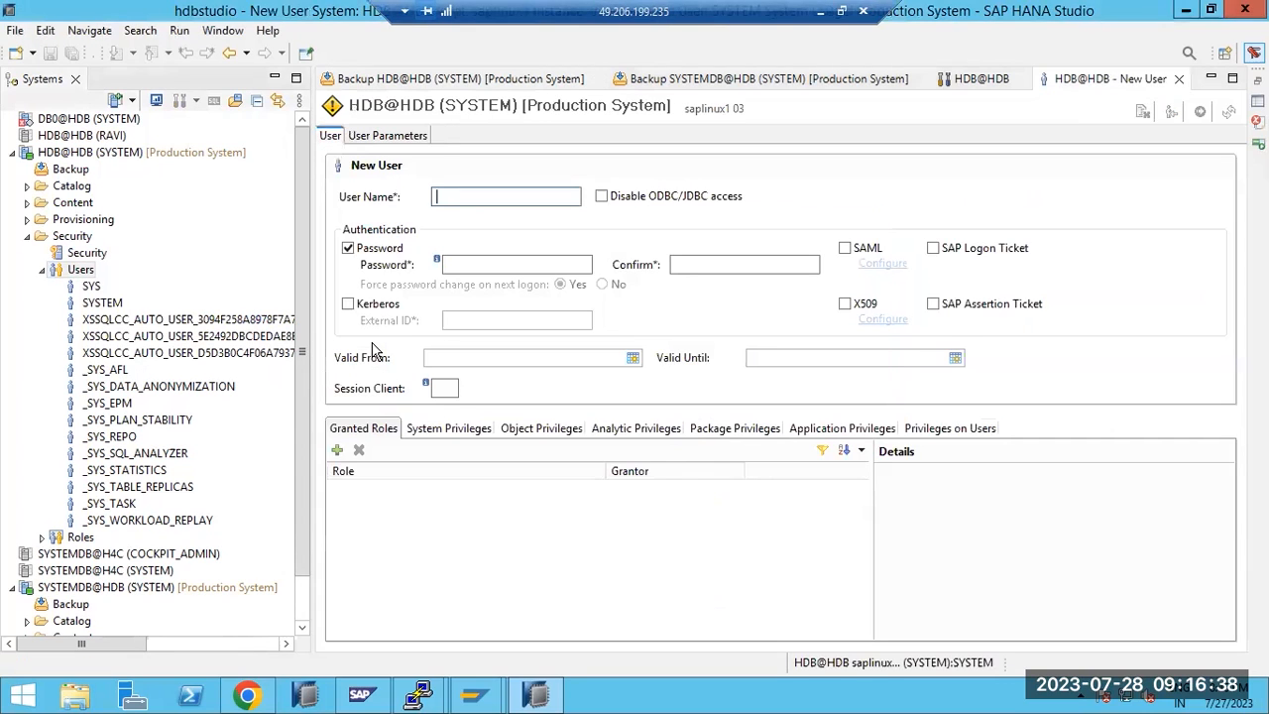
text(RAVI)
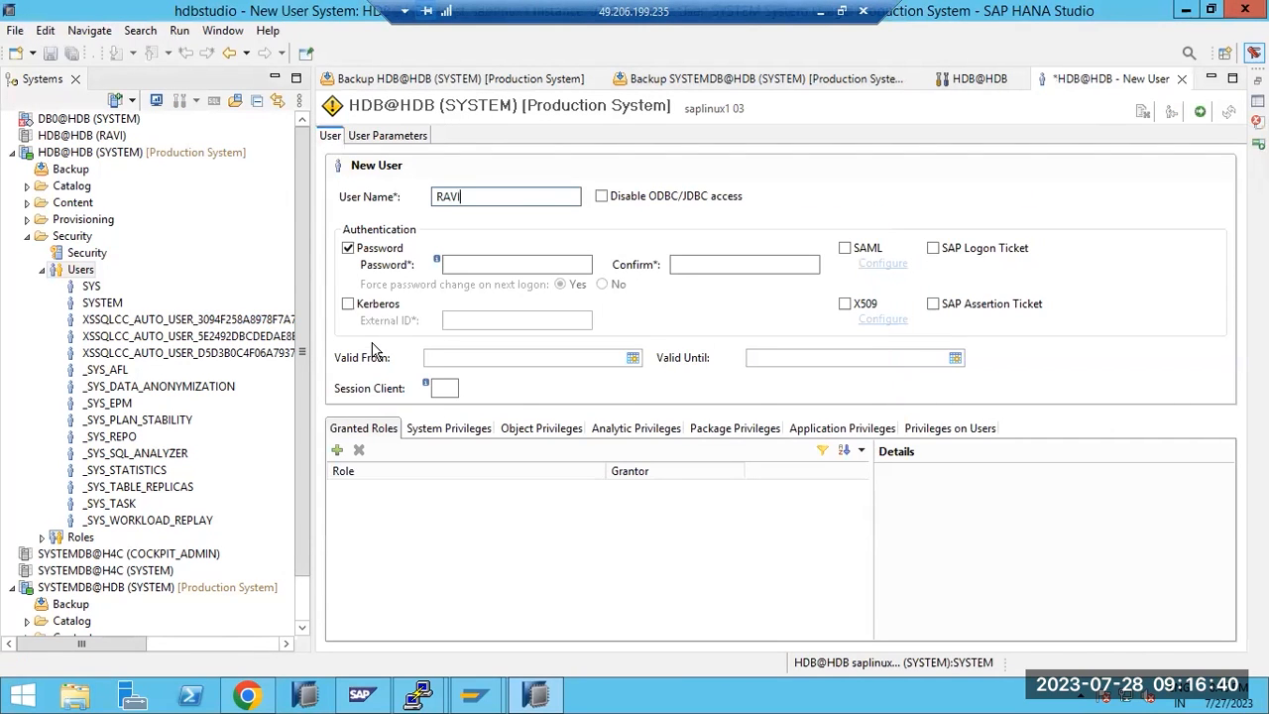
click(466, 261)
text(W)
key(Tab)
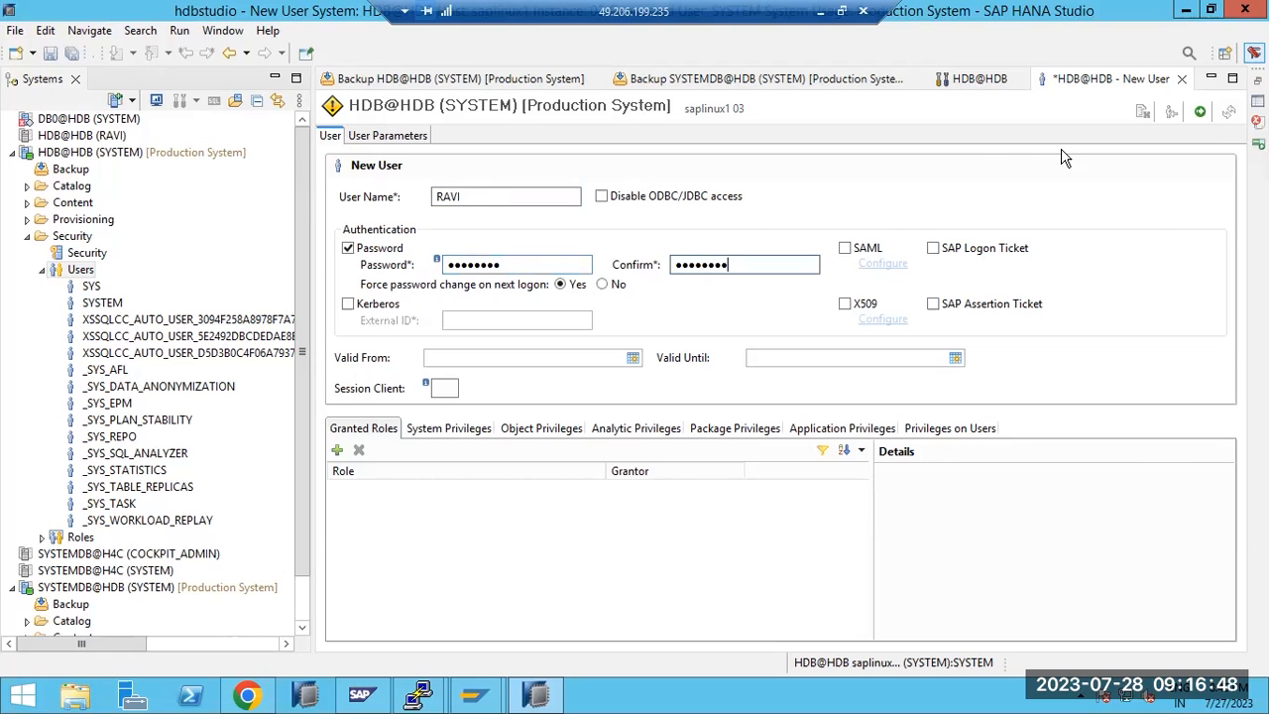
click(1200, 111)
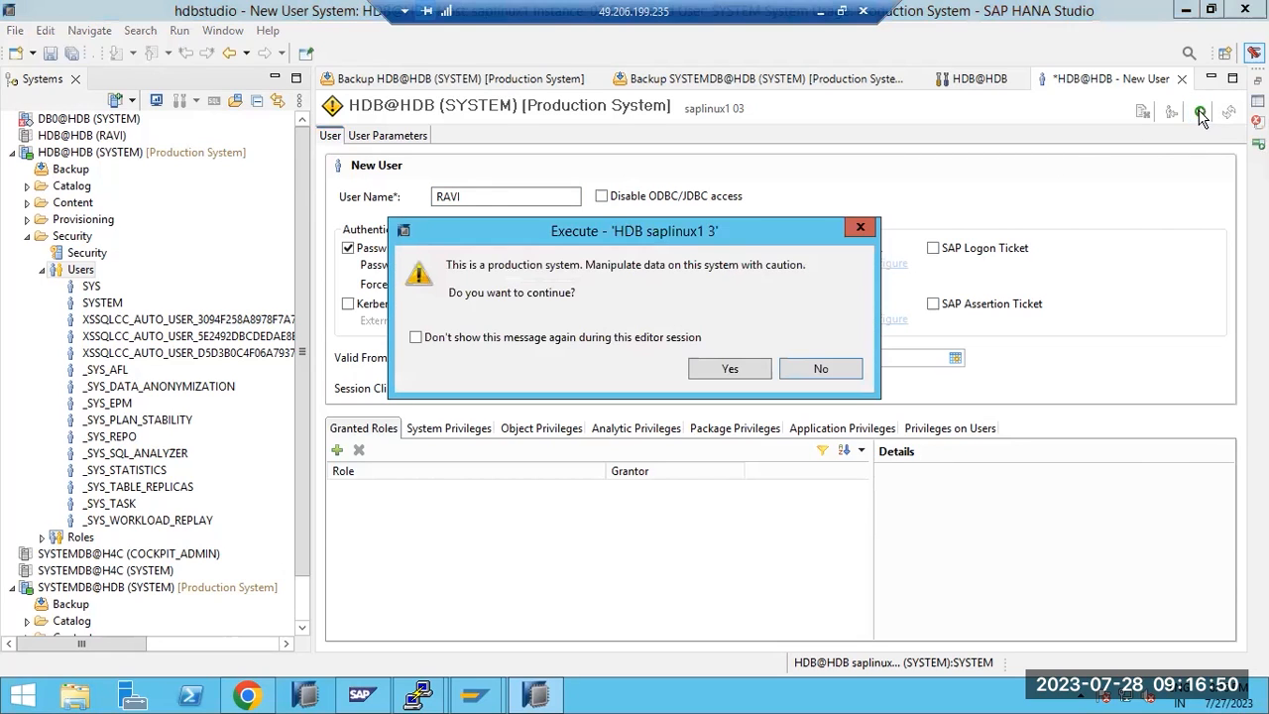
click(730, 368)
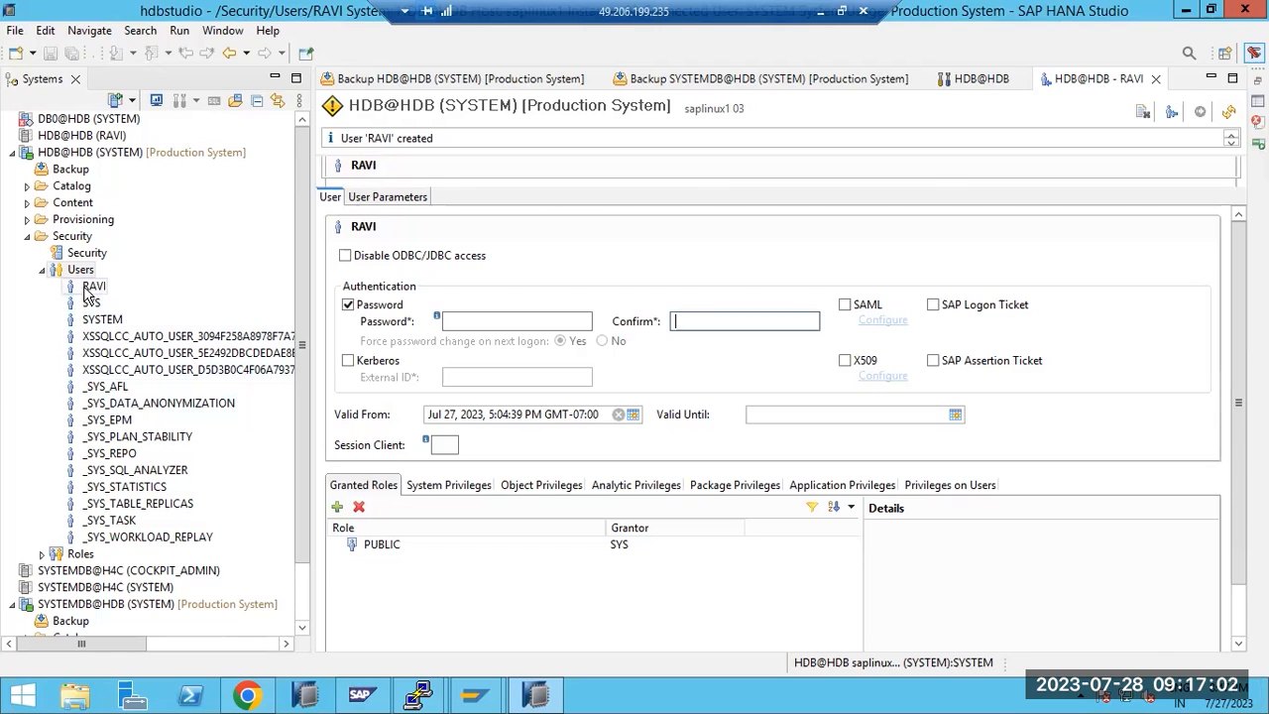
scroll(97, 565, down, 3)
Start a tenant recovery from SYSTEMDB@HDB with HDB selected as the tenant
click(99, 604)
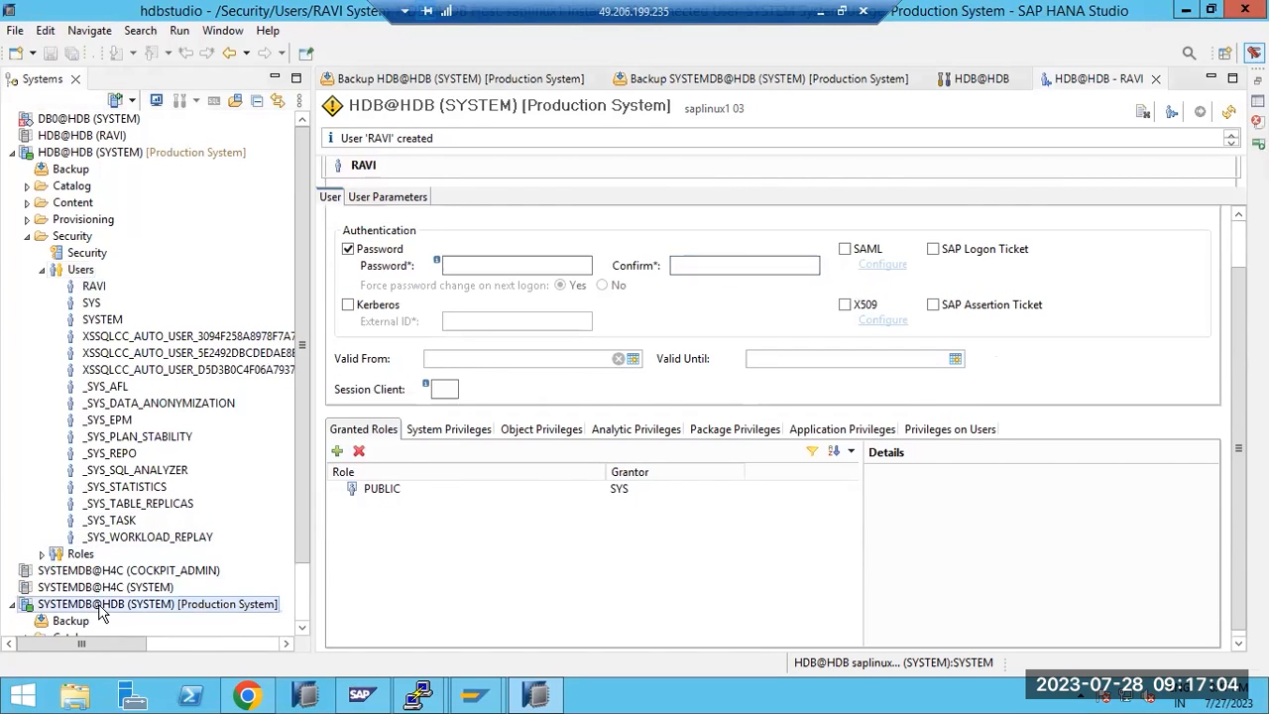
right_click(99, 608)
mouse_move(388, 408)
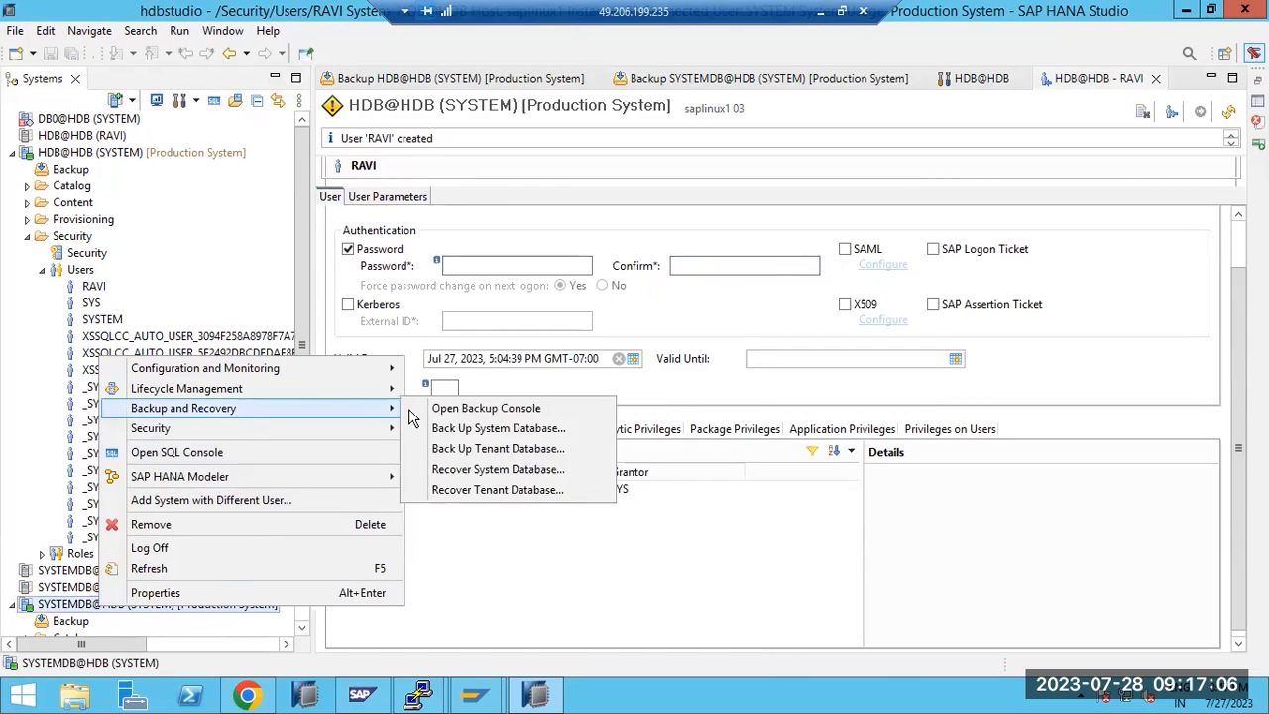
click(473, 488)
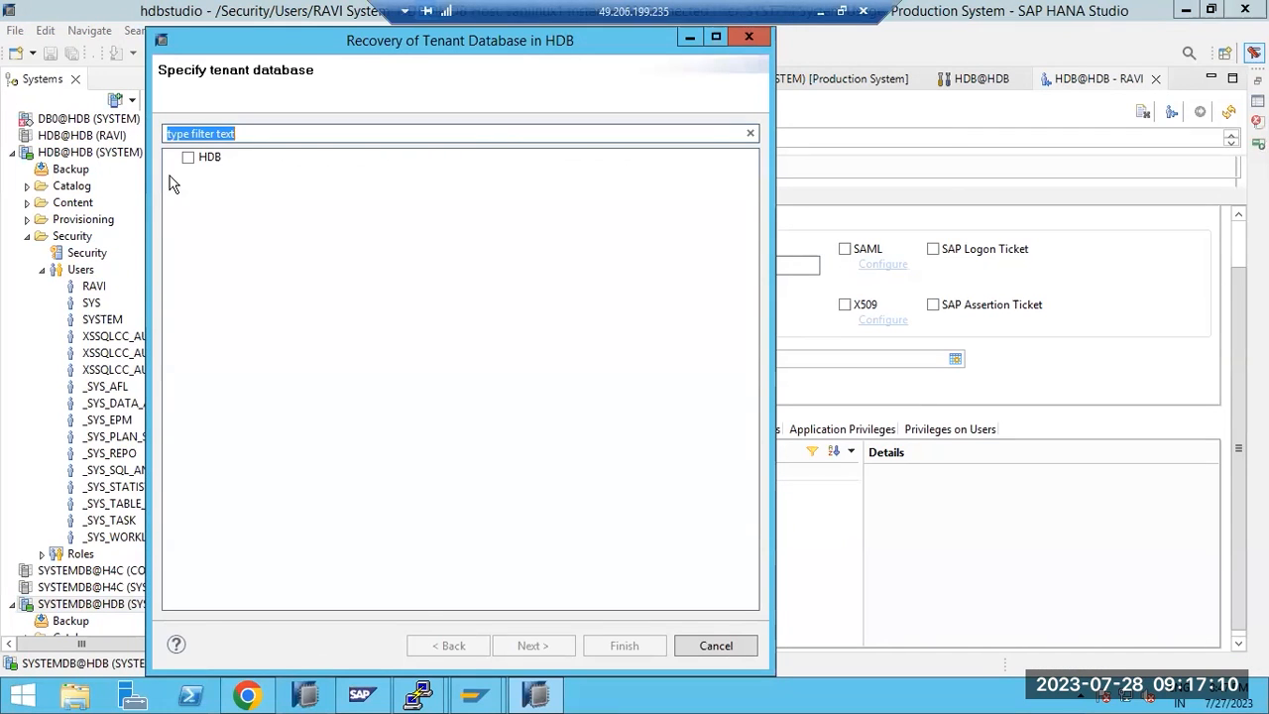
click(188, 159)
click(526, 643)
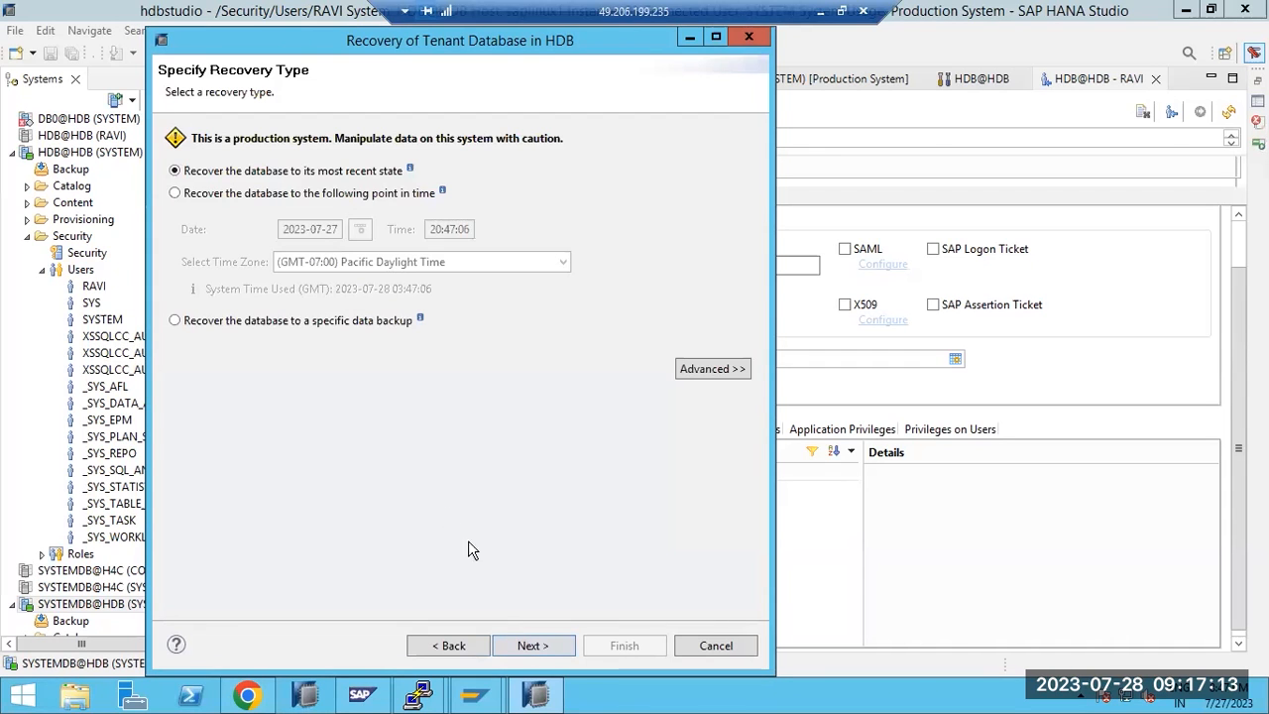
Choose point-in-time recovery to 20:45:06, accept the catalog location, and agree to stop HDB
click(254, 195)
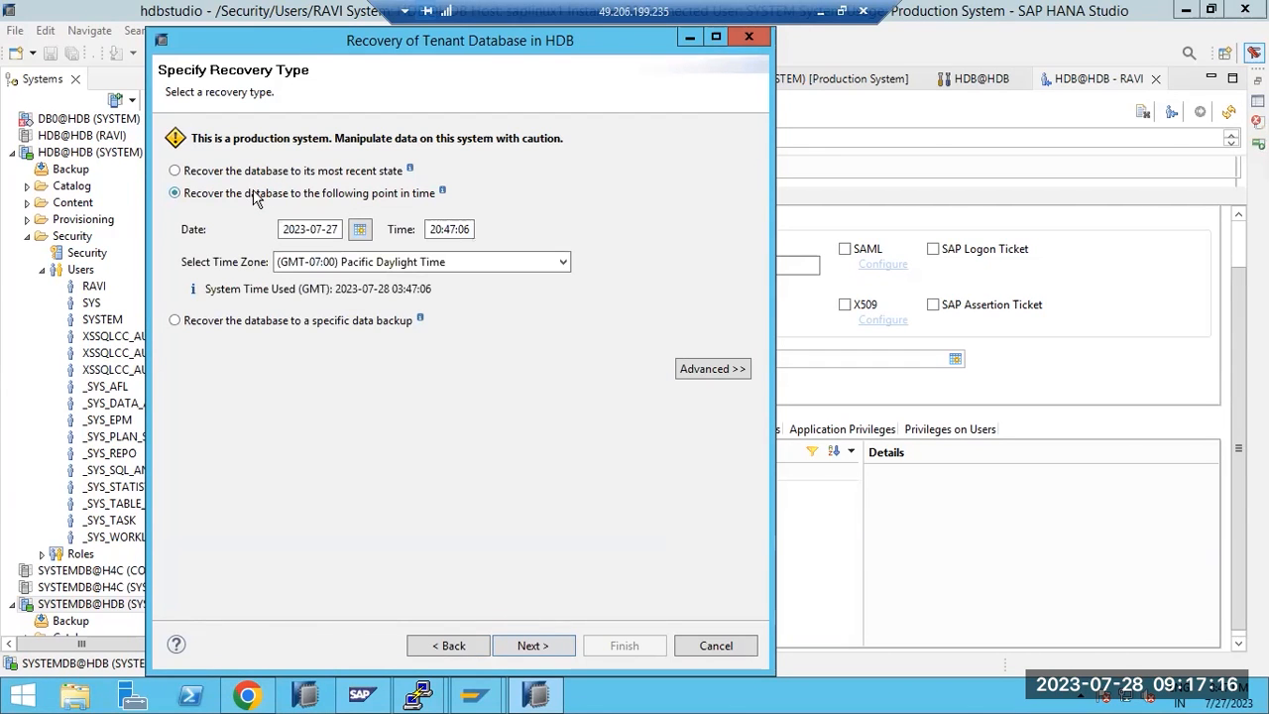
click(254, 178)
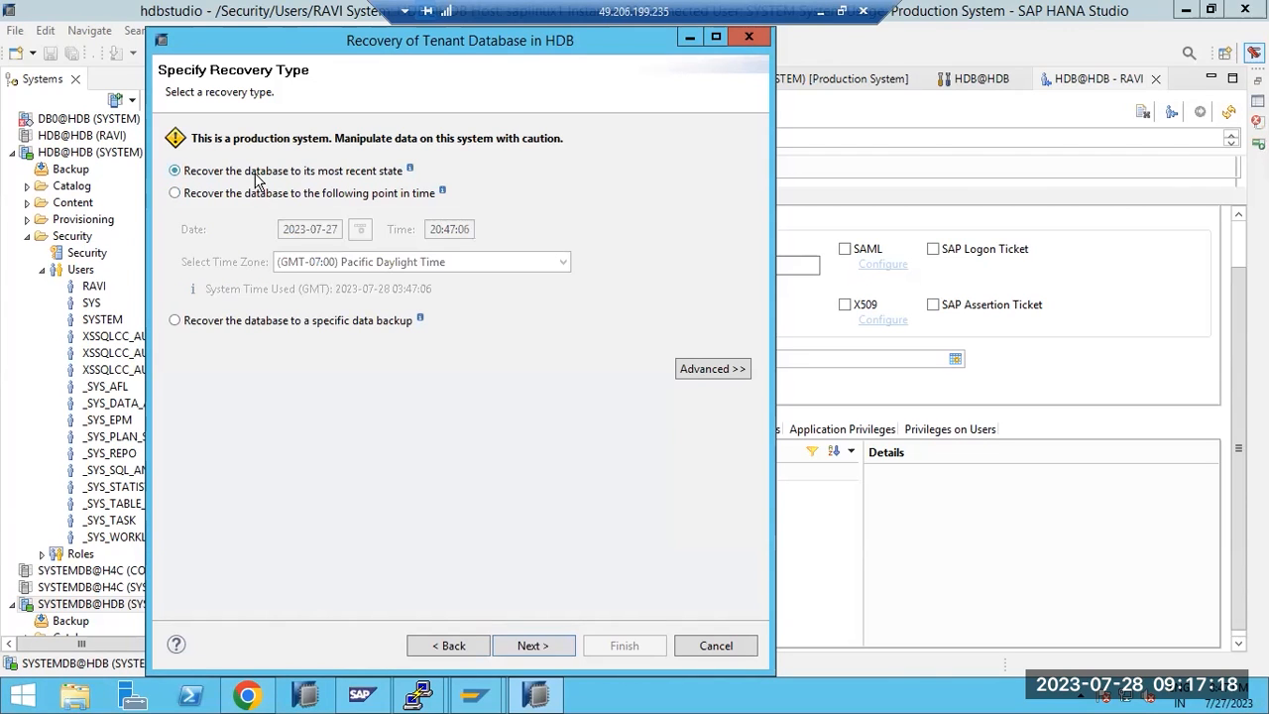
click(262, 195)
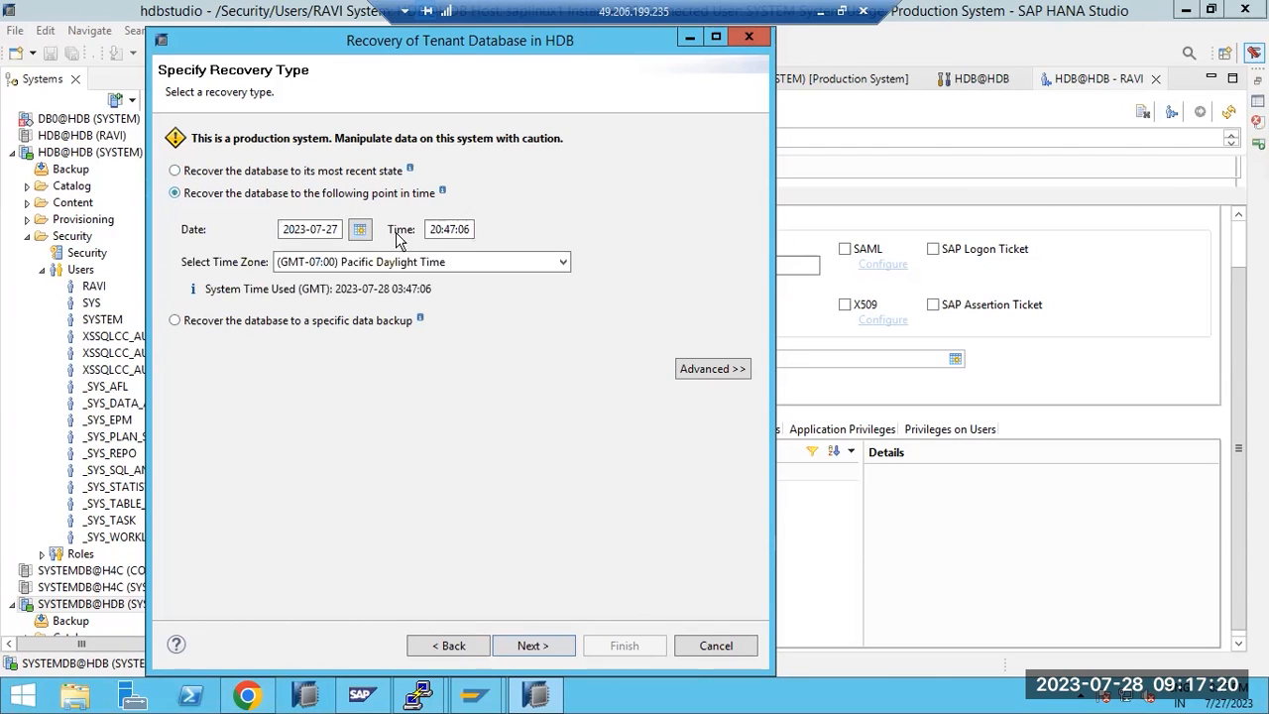
click(446, 229)
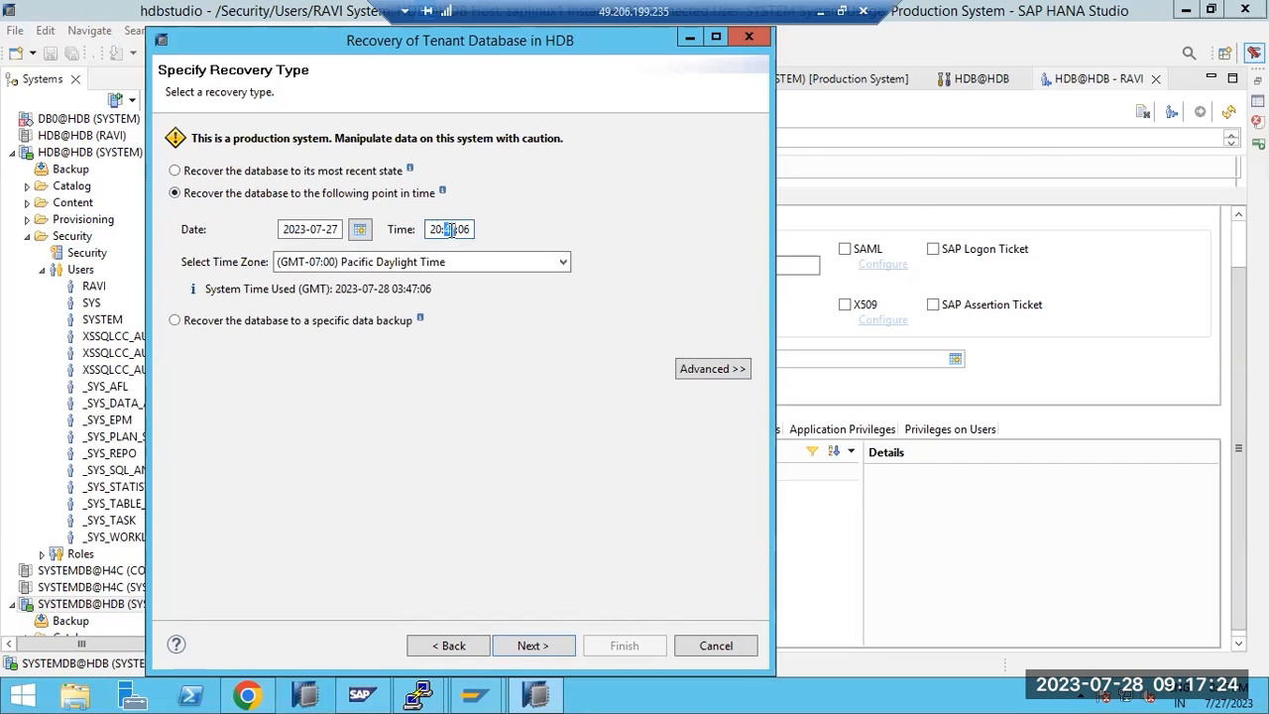
text(45)
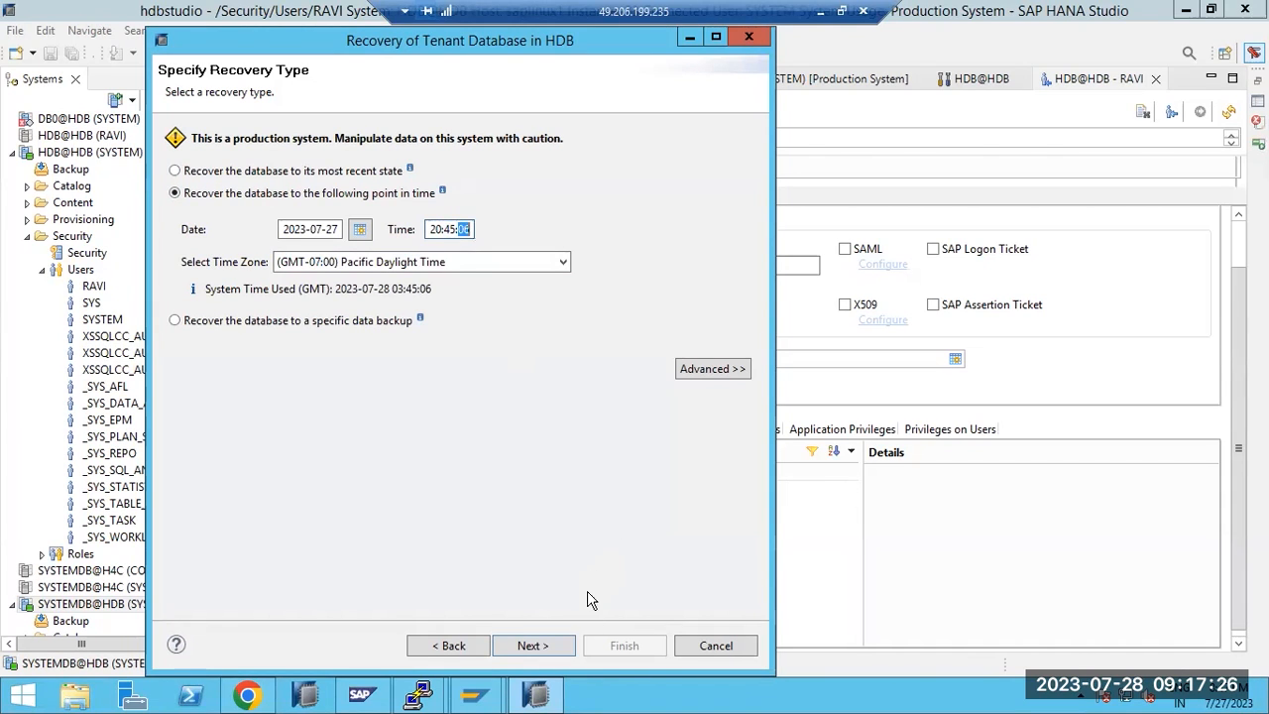
click(529, 645)
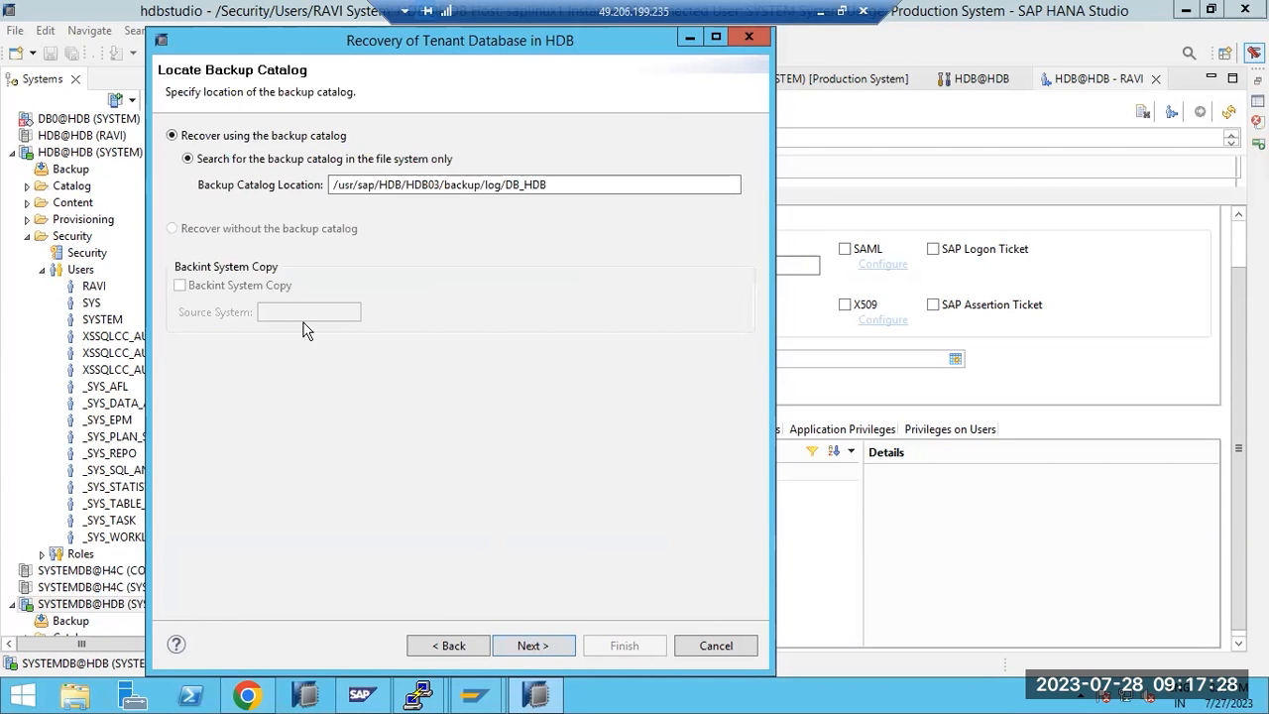
click(548, 645)
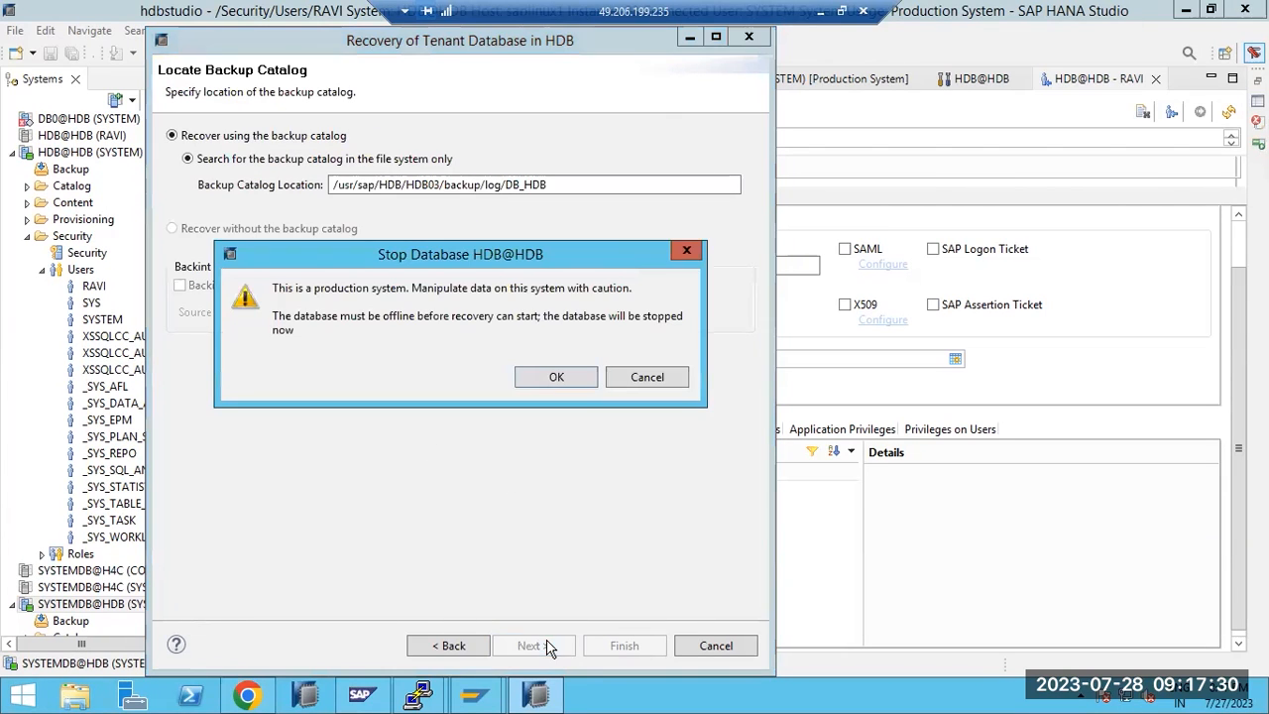
click(583, 385)
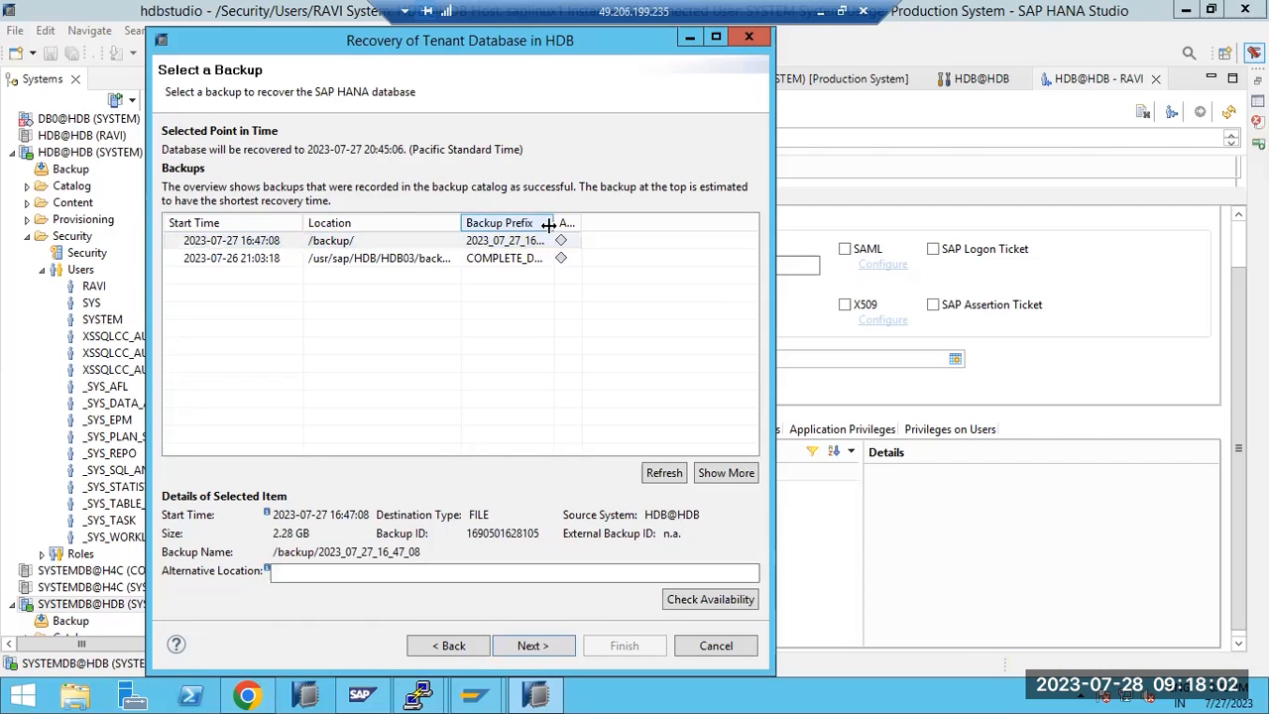
Use the most recent data backup and default settings to review the 8:45:06 PM recovery, then step back
drag(555, 223, 608, 225)
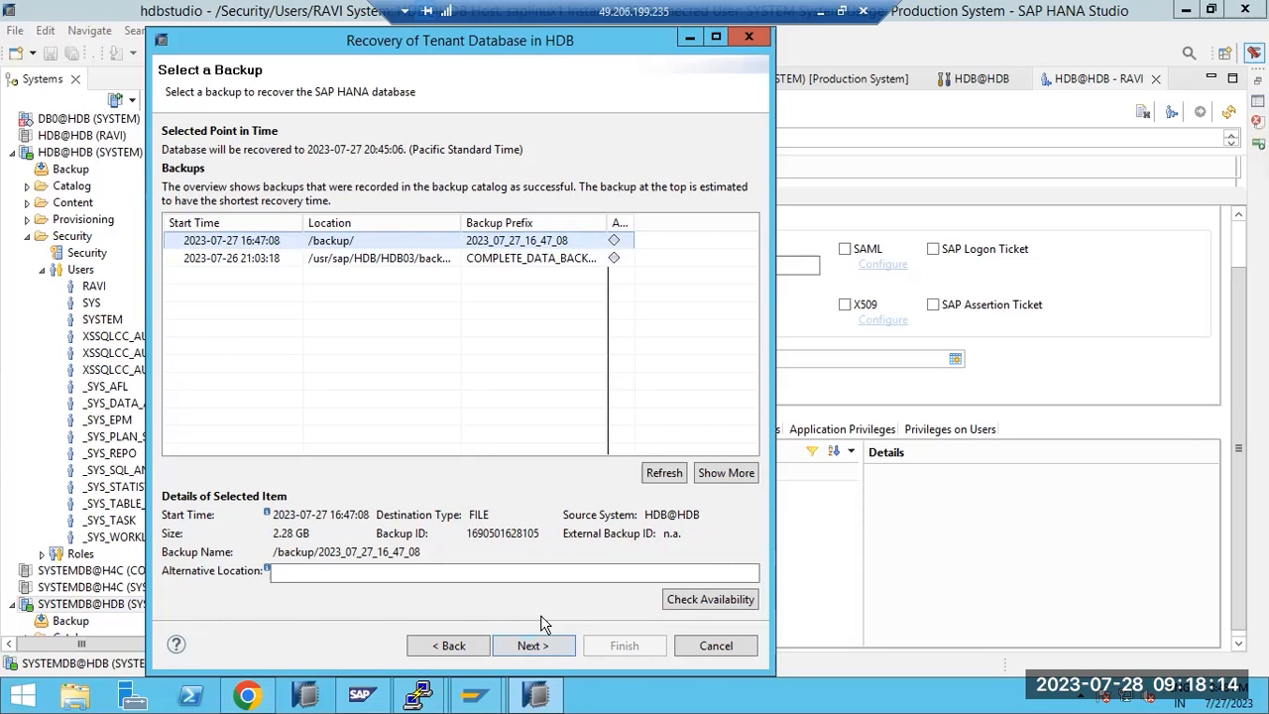
click(522, 645)
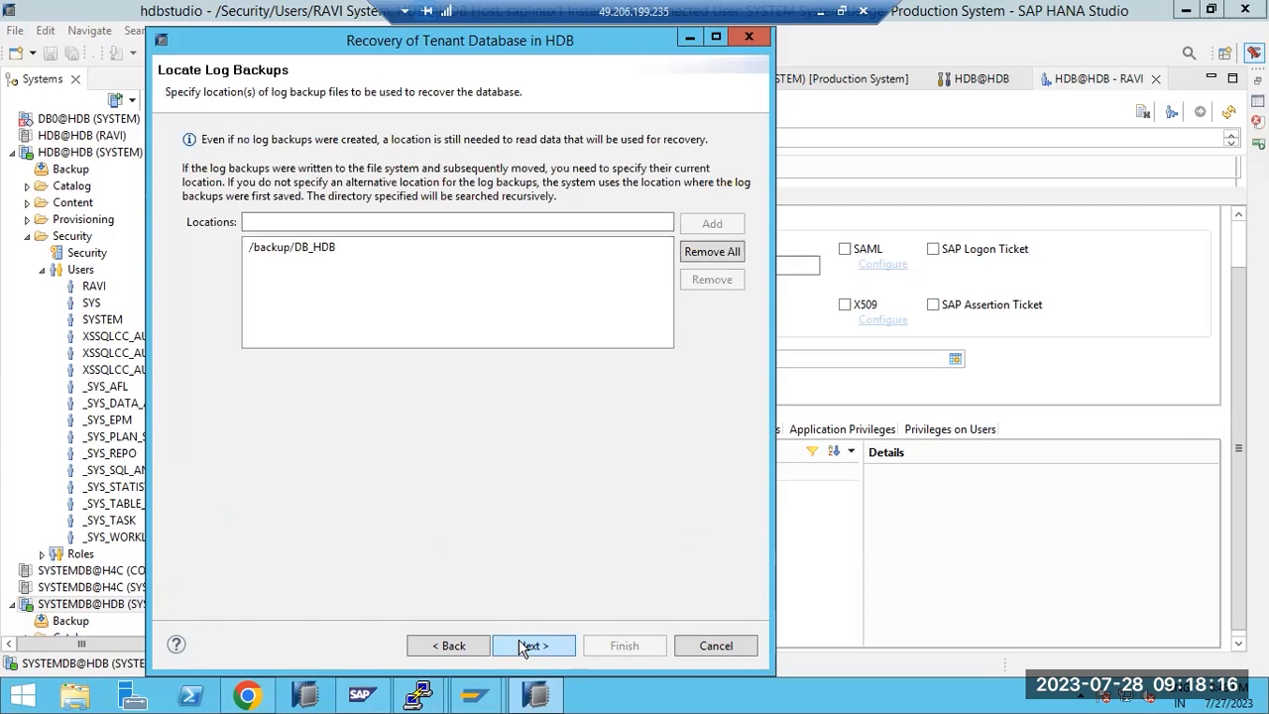
click(523, 645)
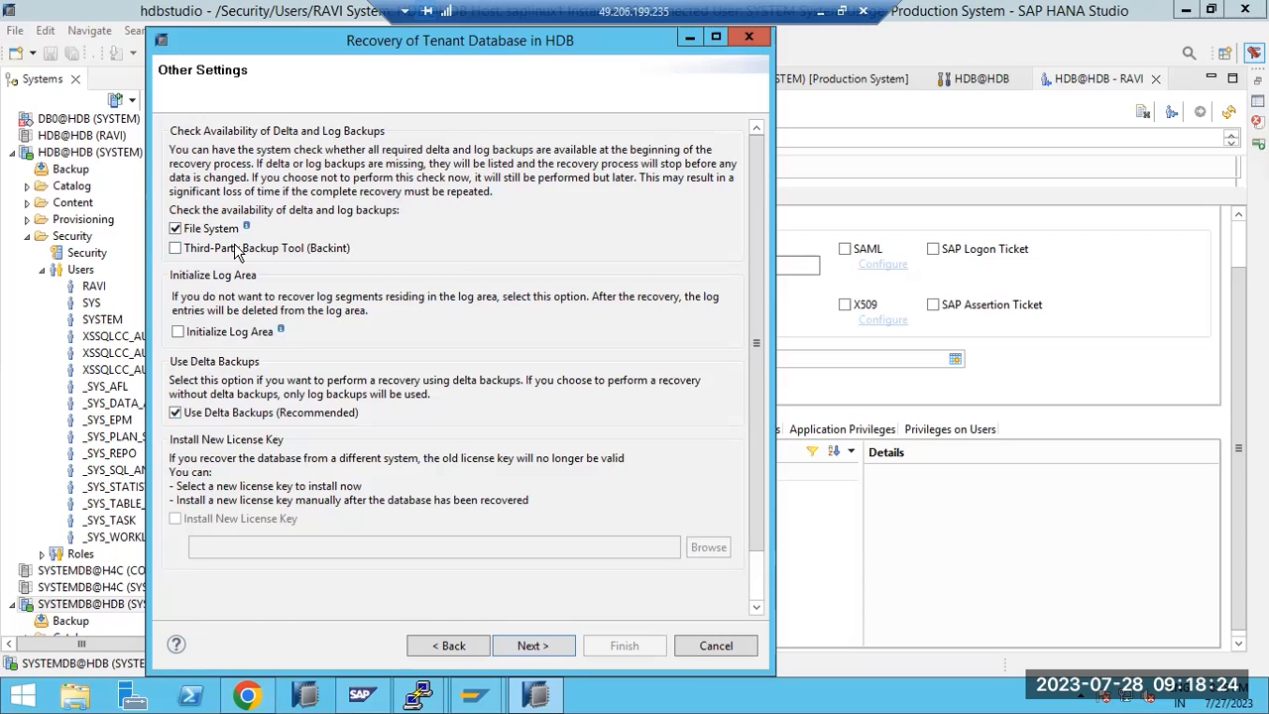
click(523, 646)
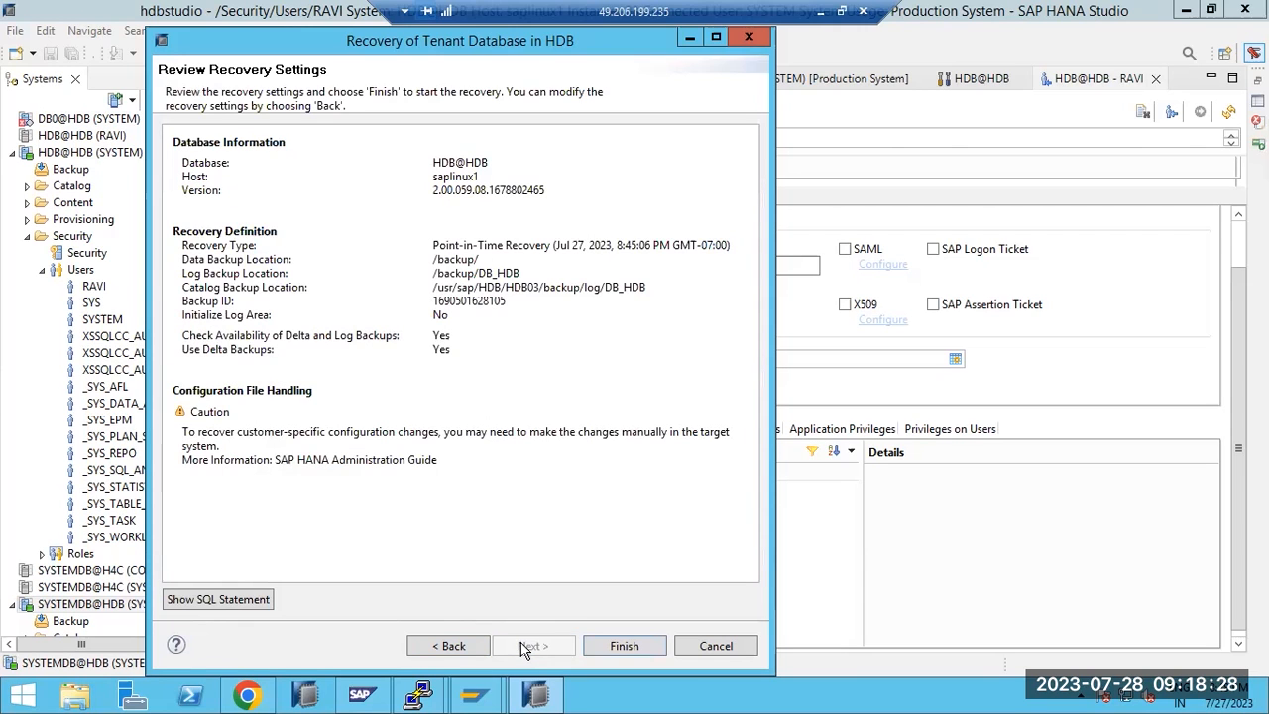
click(464, 651)
Change the HDB recovery type to a specific data backup and continue to the available backups list
click(448, 645)
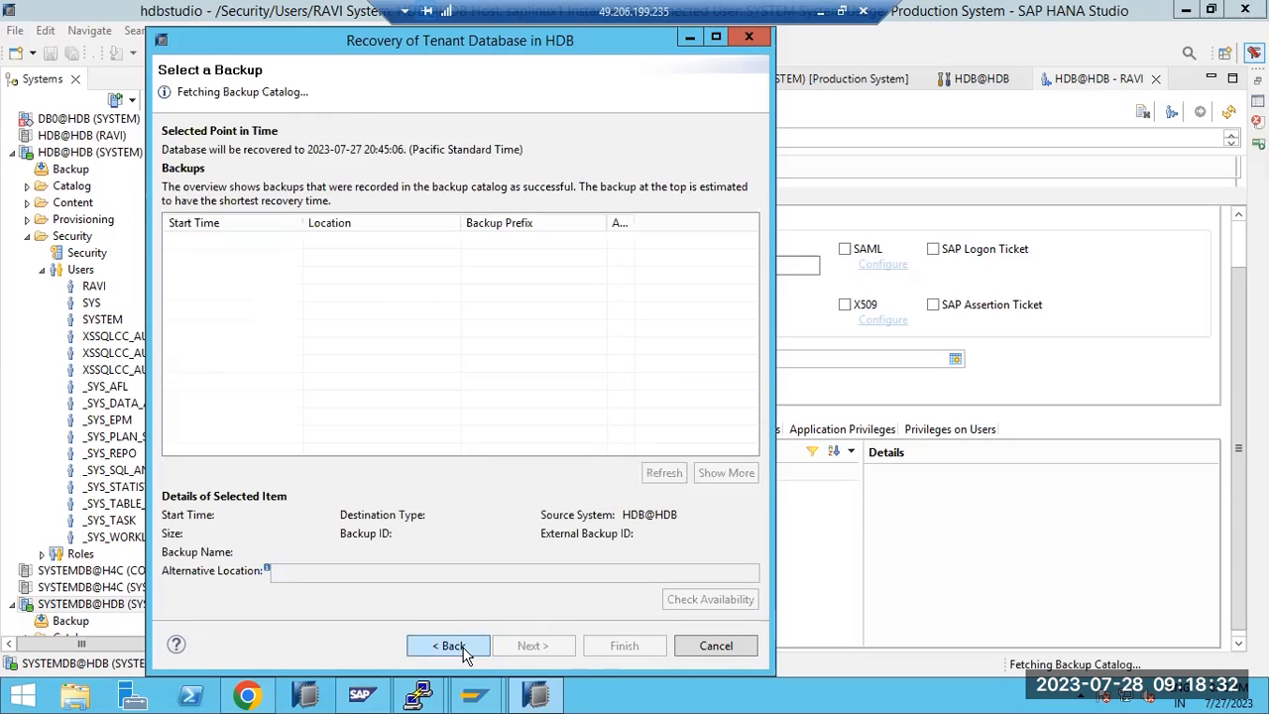
click(449, 645)
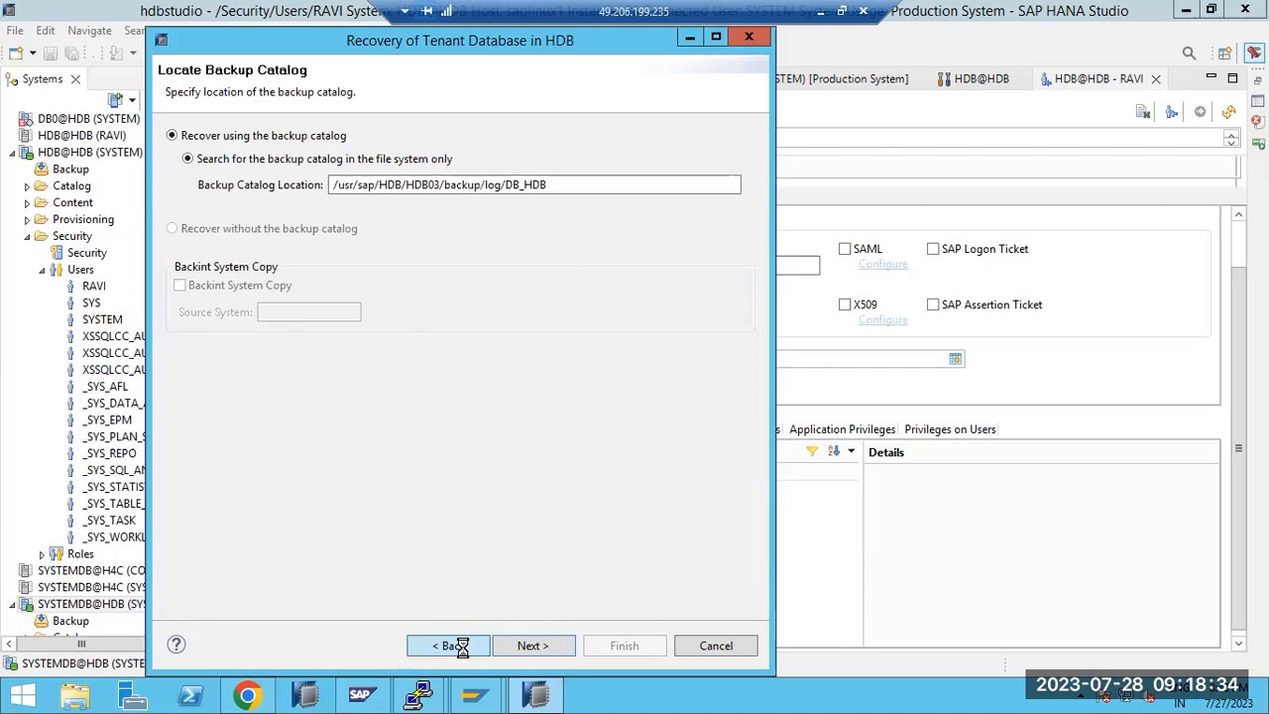
click(462, 647)
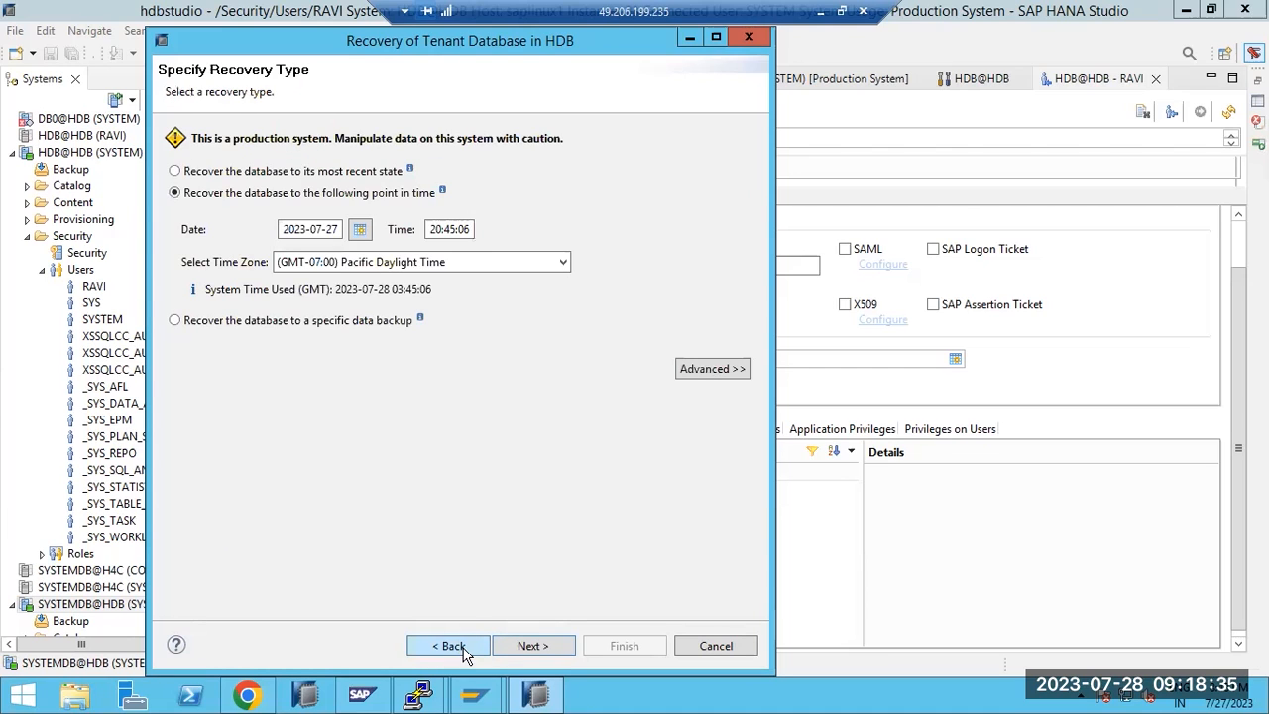
click(212, 177)
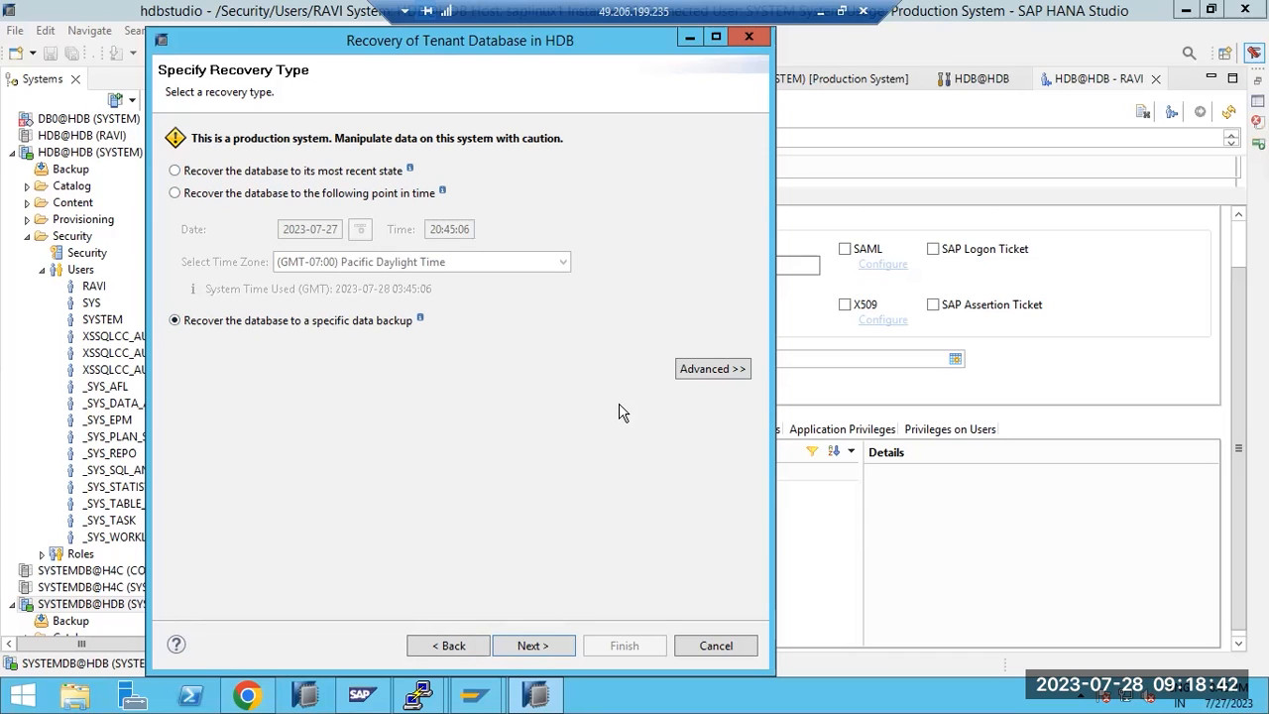
click(533, 648)
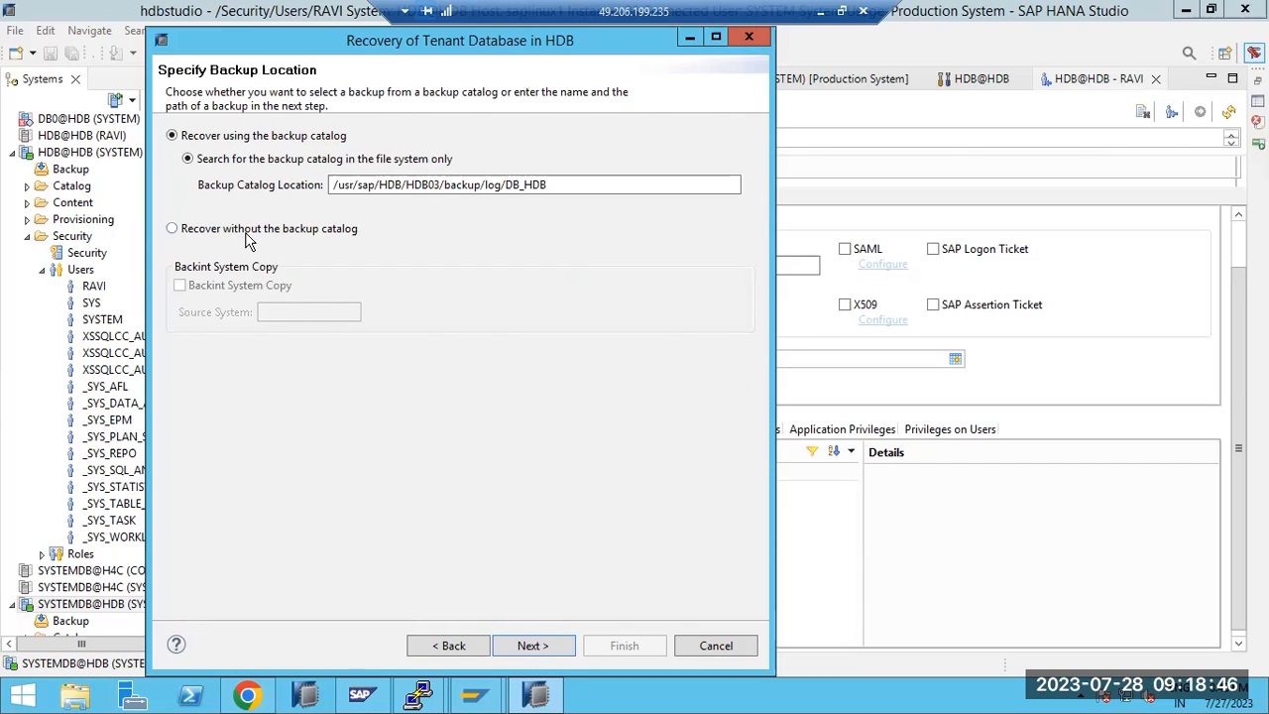
click(525, 650)
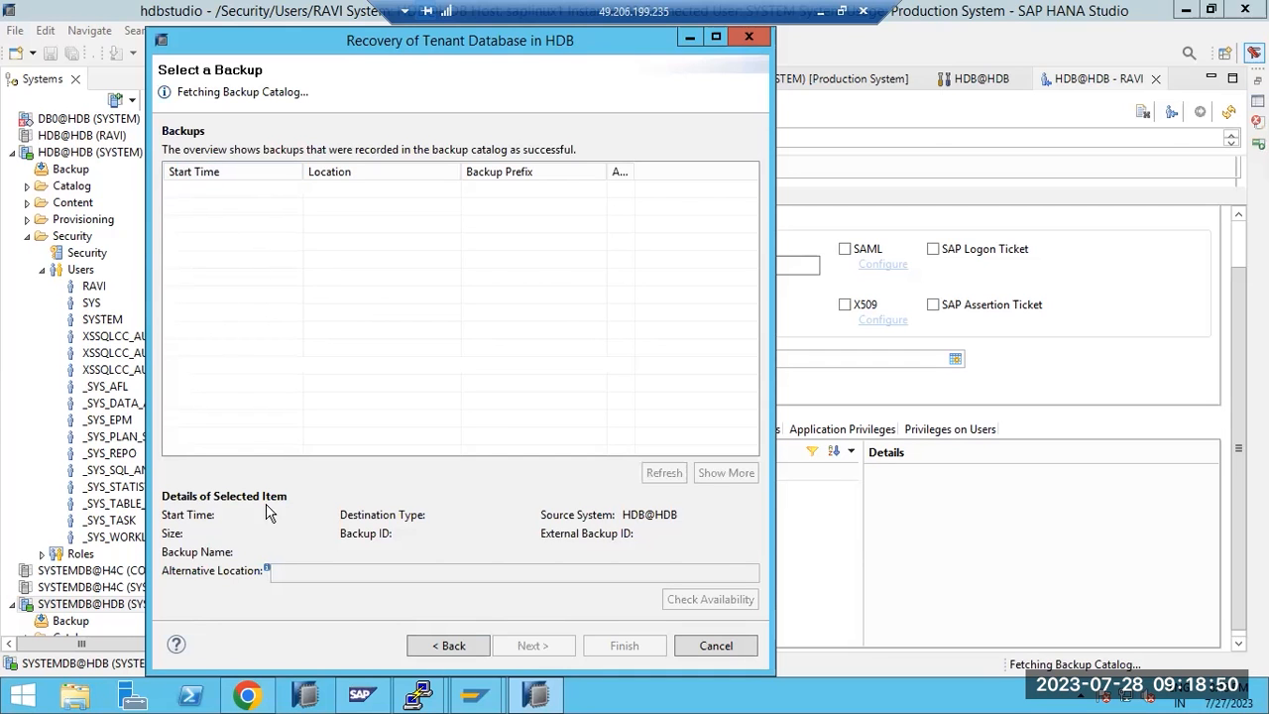
List the /backup folder contents with ls -ltr in the hdbadm PuTTY session
mouse_move(418, 694)
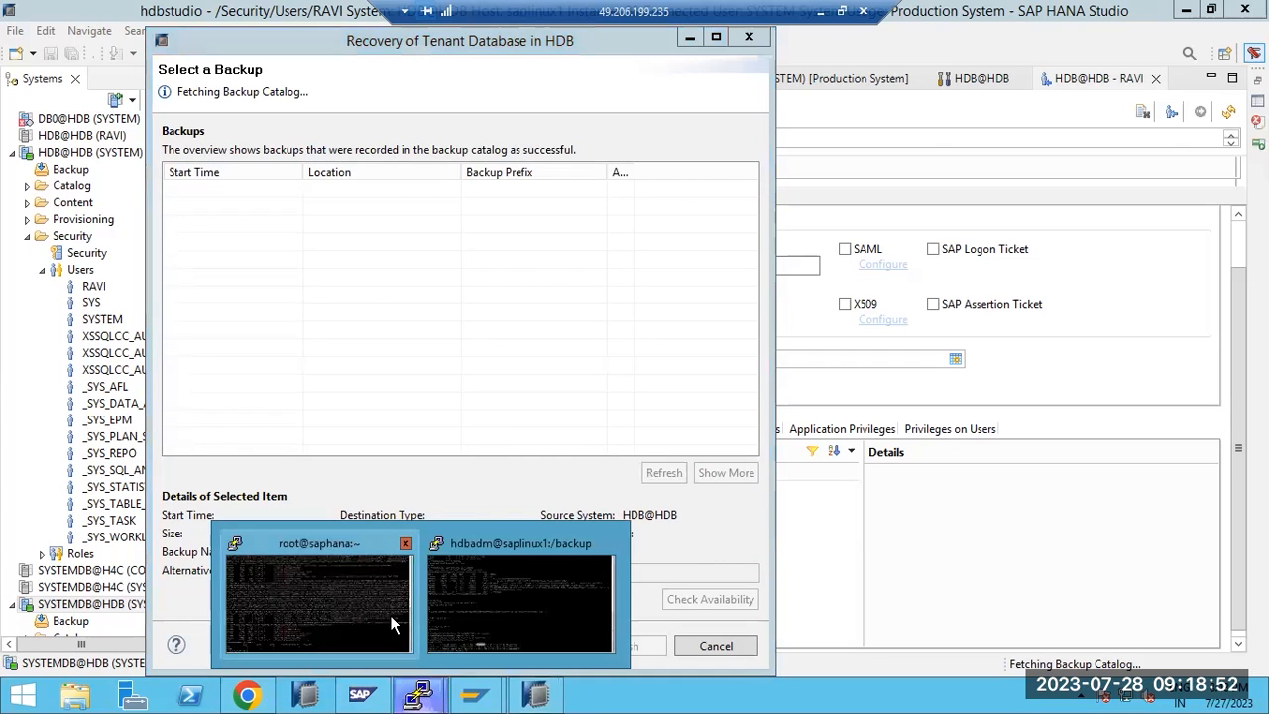
click(461, 623)
text(ls -ltr)
key(Return)
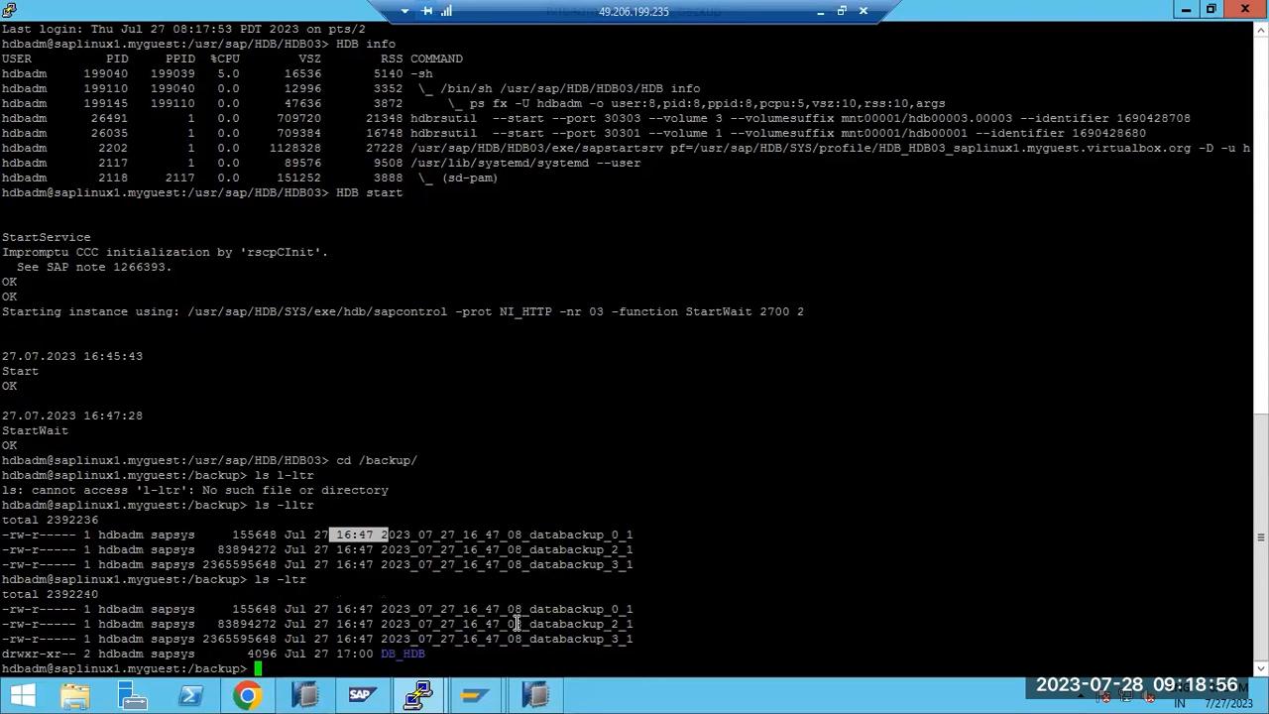
Change into DB_HDB and list its log backup files with ls -ltr
double_click(415, 650)
text(cd)
right_click(416, 627)
key(Return)
text(ls -ltr)
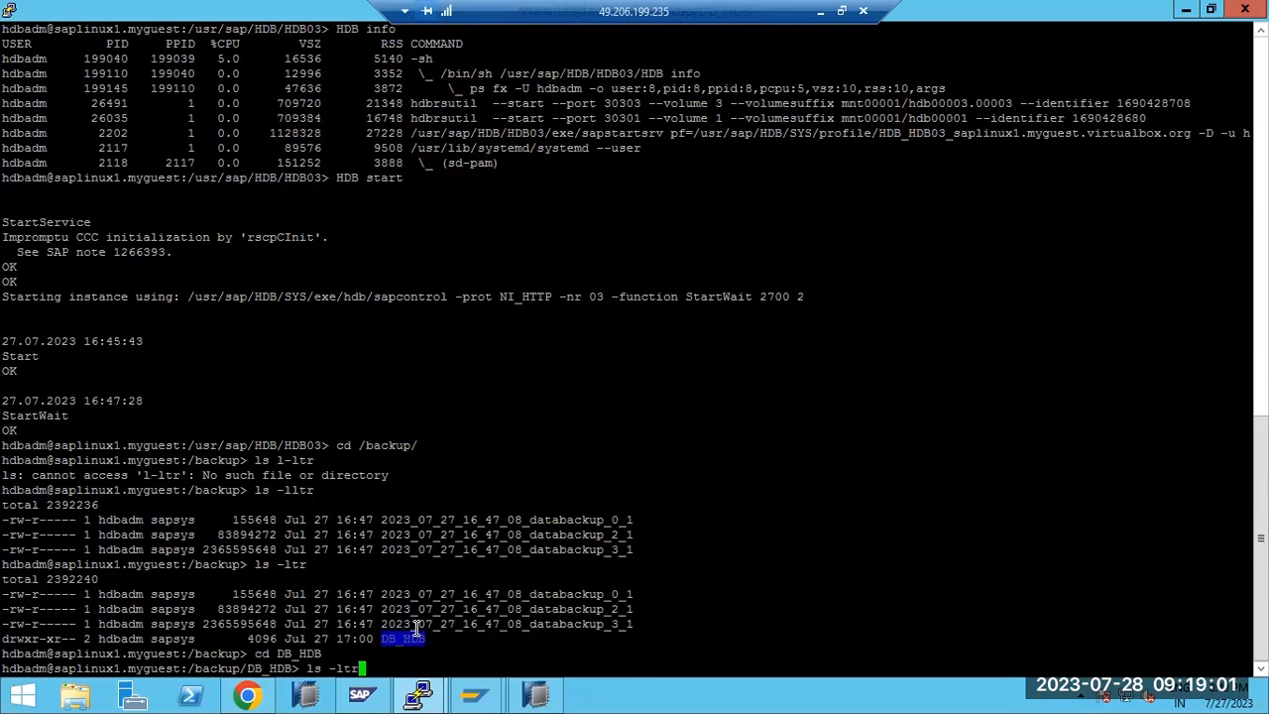
key(Return)
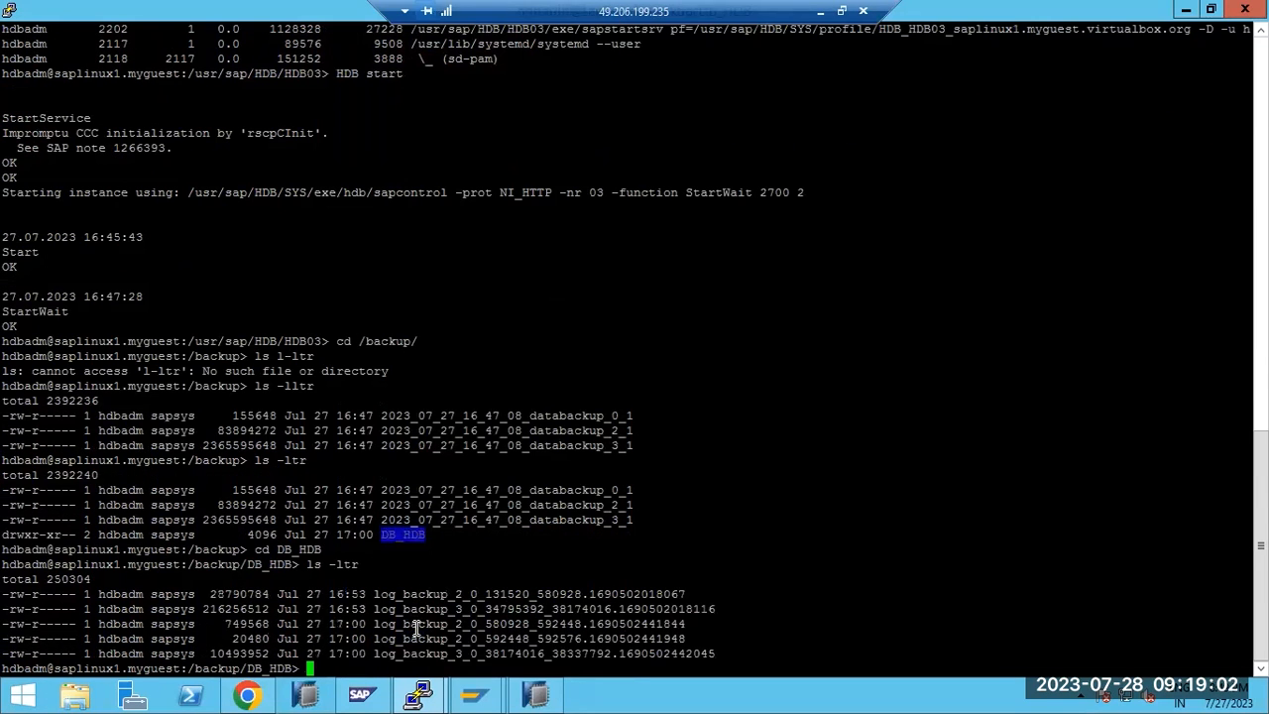
drag(409, 608, 704, 640)
click(610, 615)
Glance at the Cockpit backup schedule page, then return to the HANA Studio recovery wizard
click(248, 695)
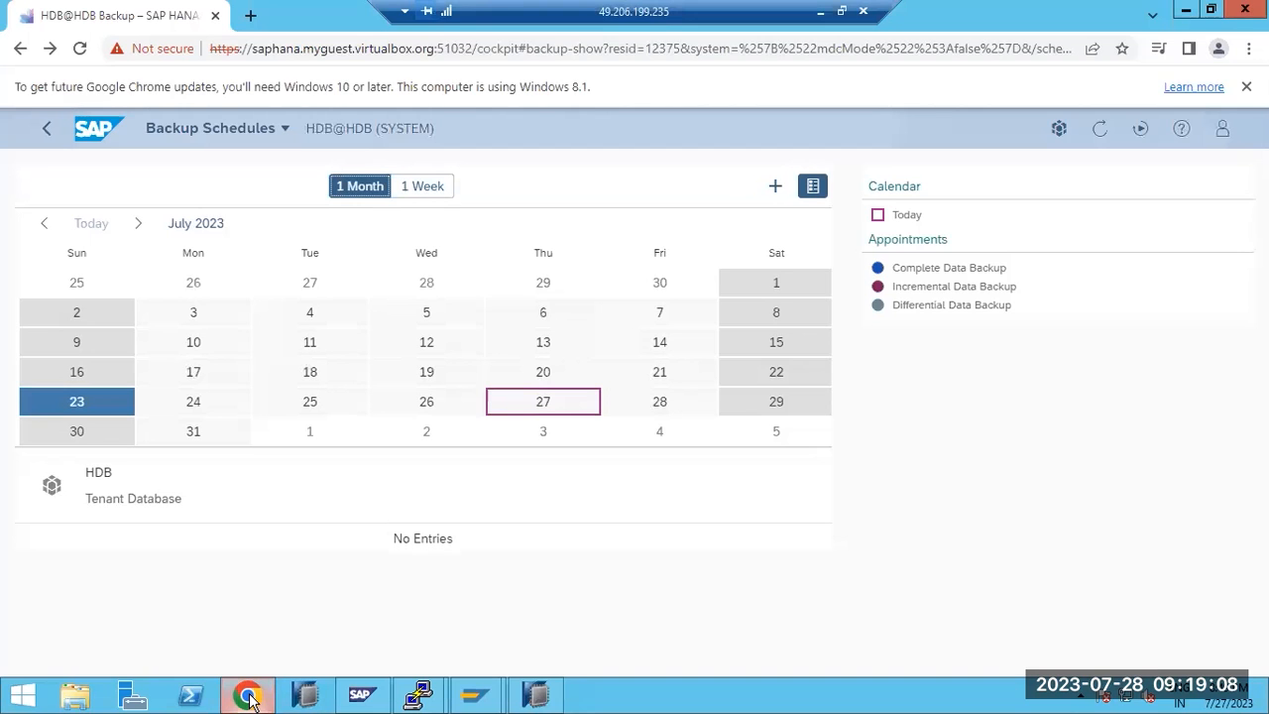
click(248, 695)
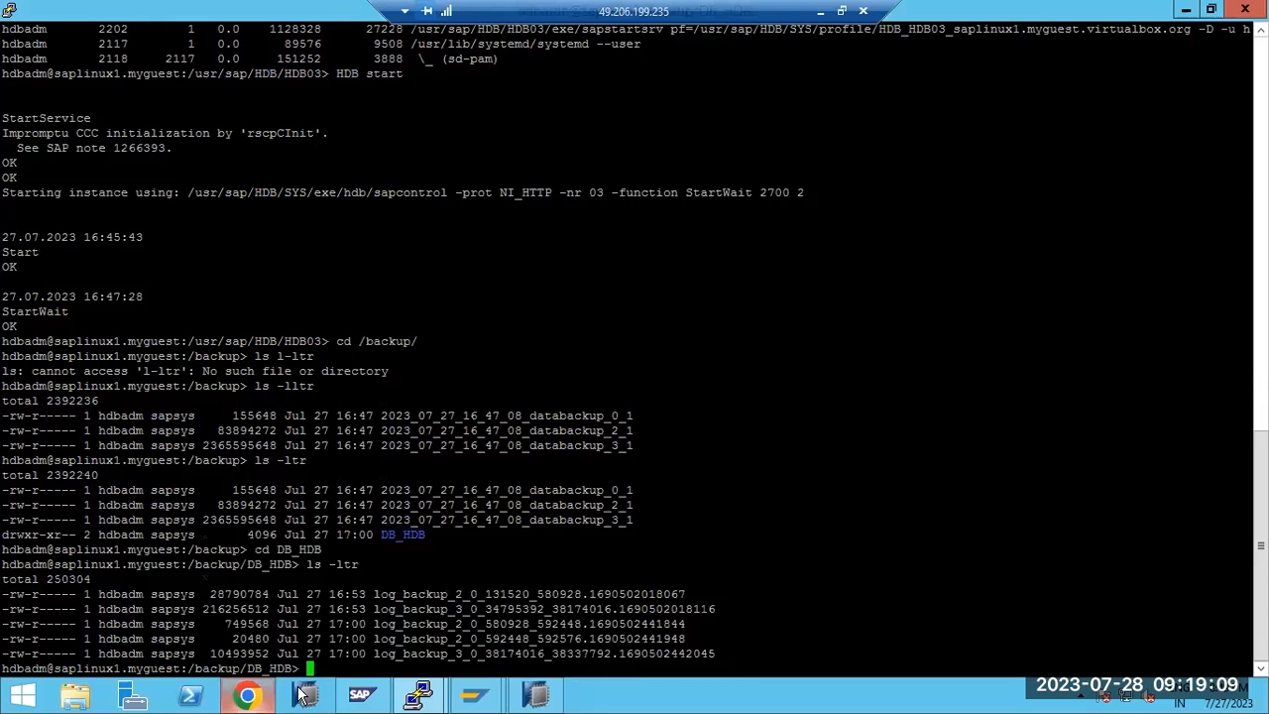
click(536, 697)
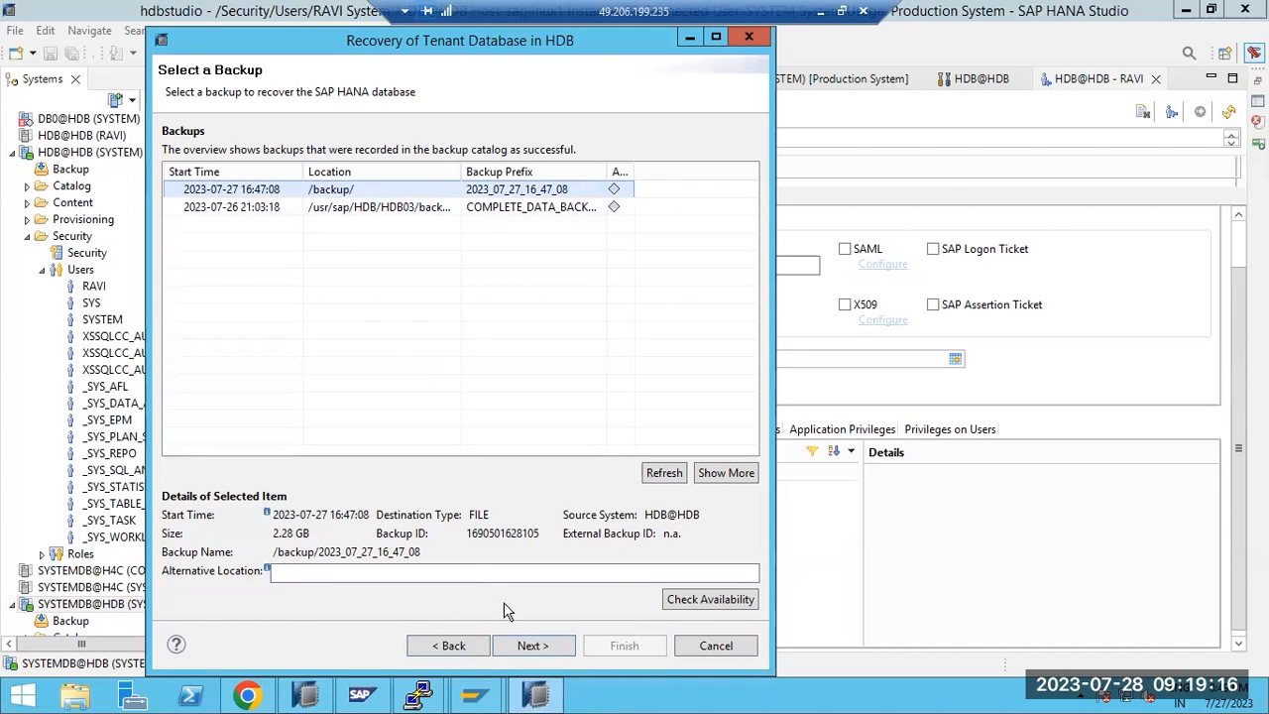
click(516, 645)
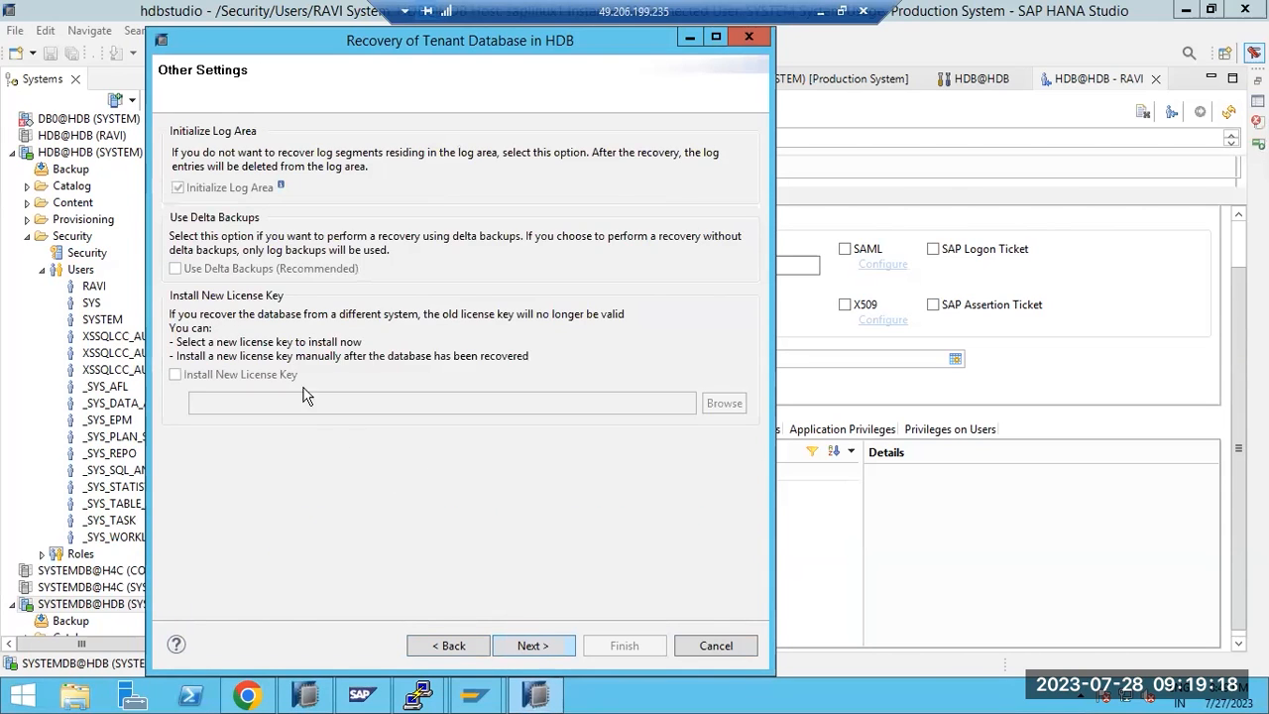
click(517, 646)
click(618, 649)
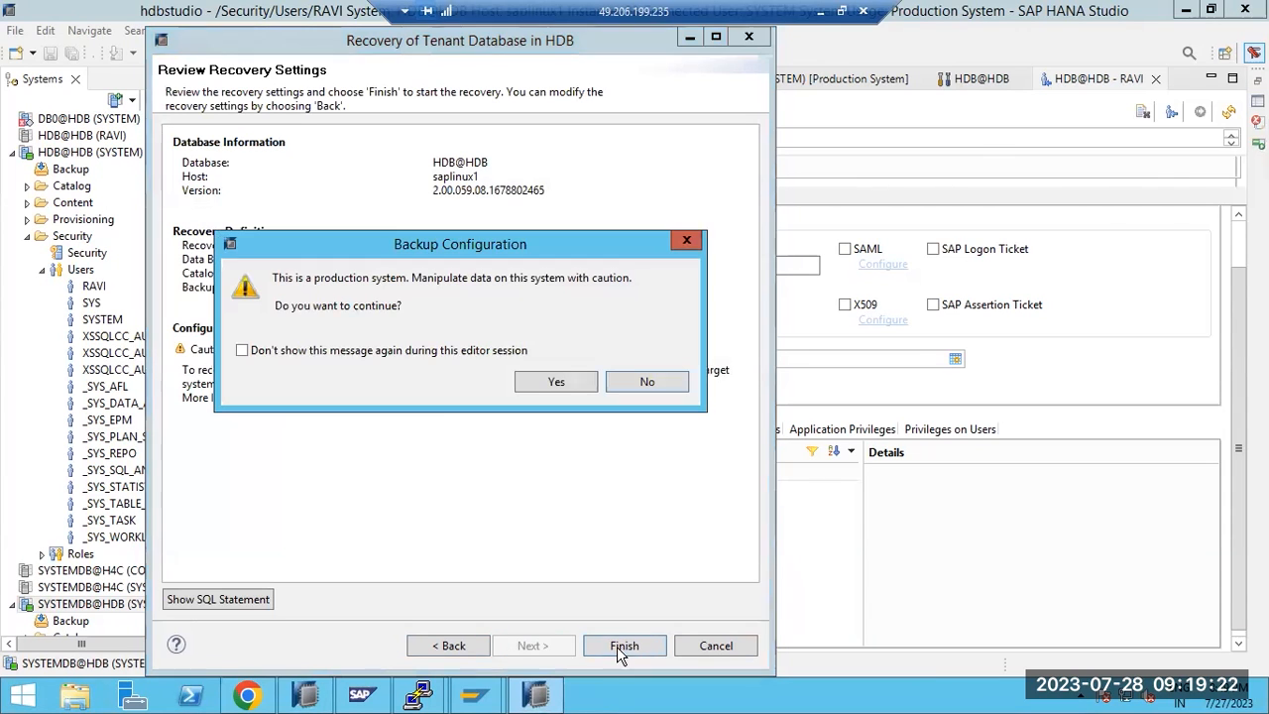
click(551, 382)
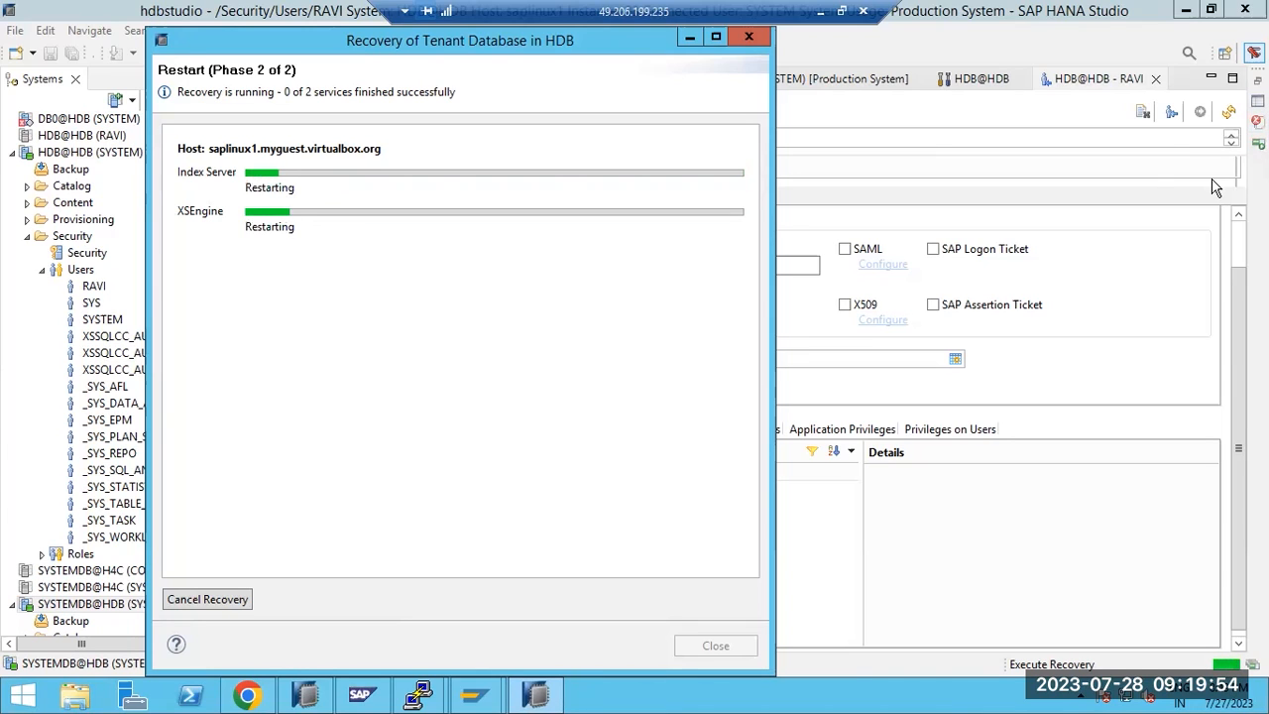
Highlight the particular-backup and point-in-time recovery types in the HANA RESTORE notes in Paint
click(819, 11)
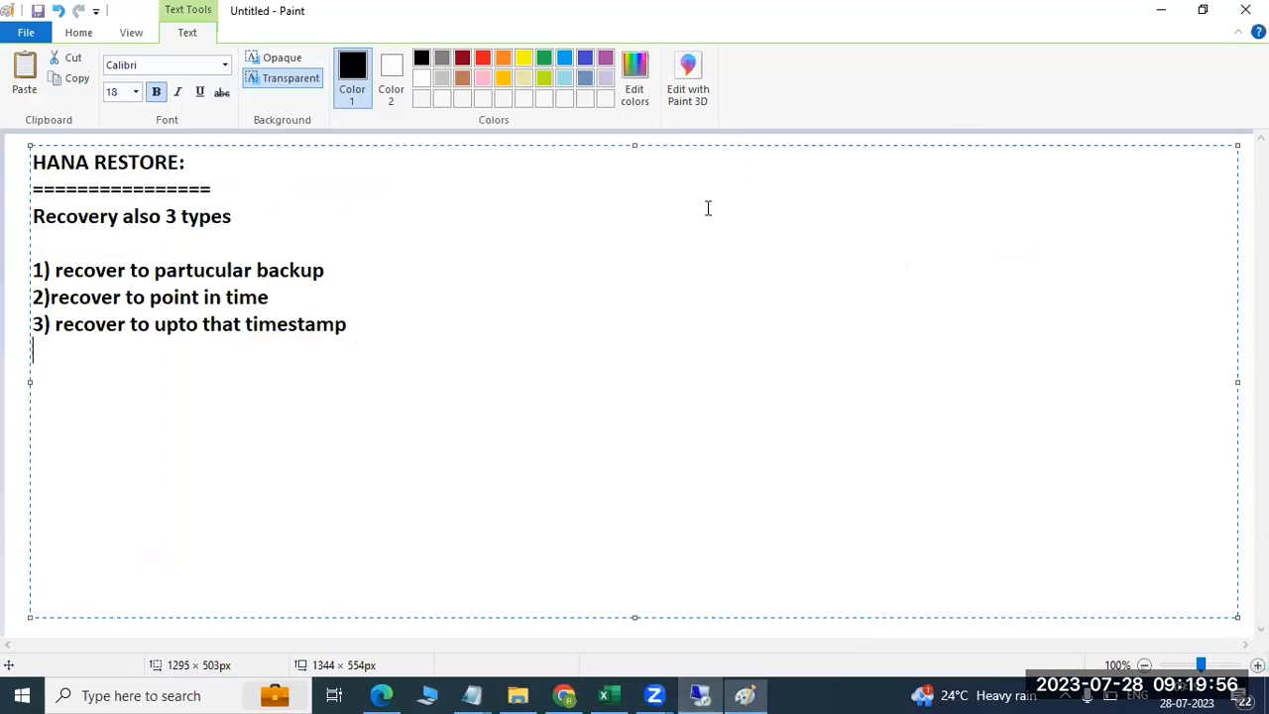
drag(165, 271, 314, 273)
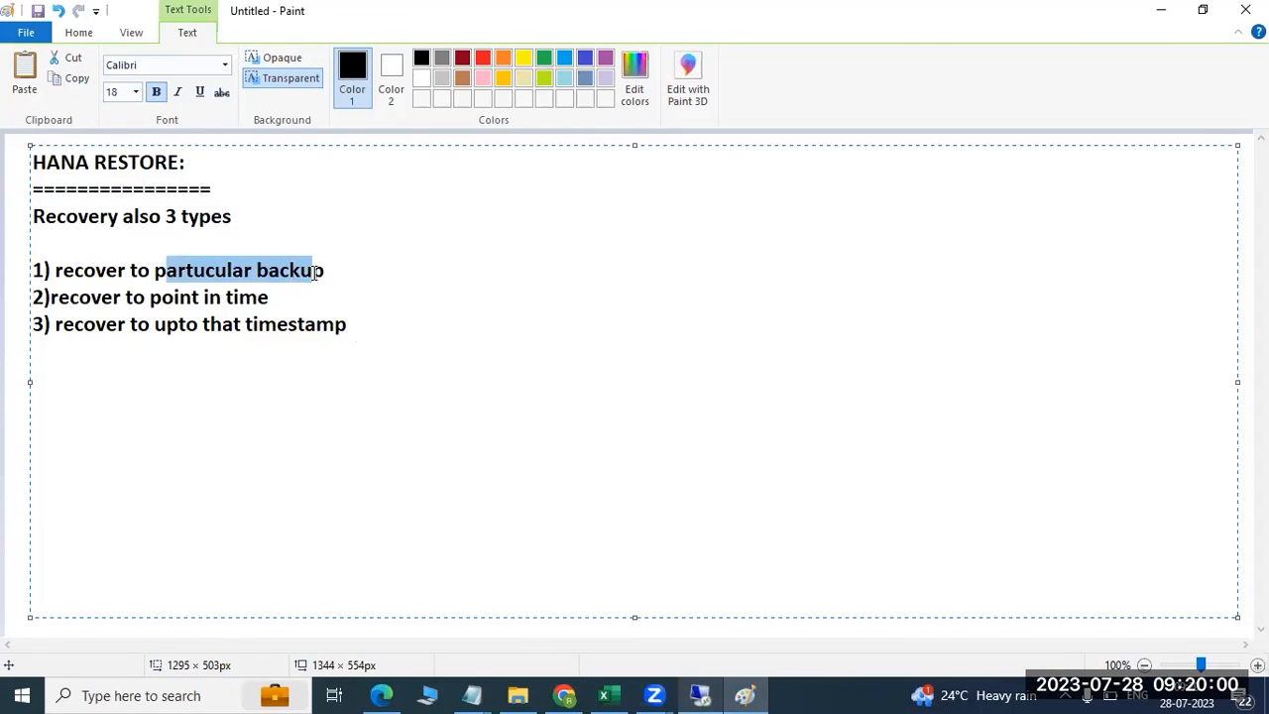
drag(73, 300, 274, 299)
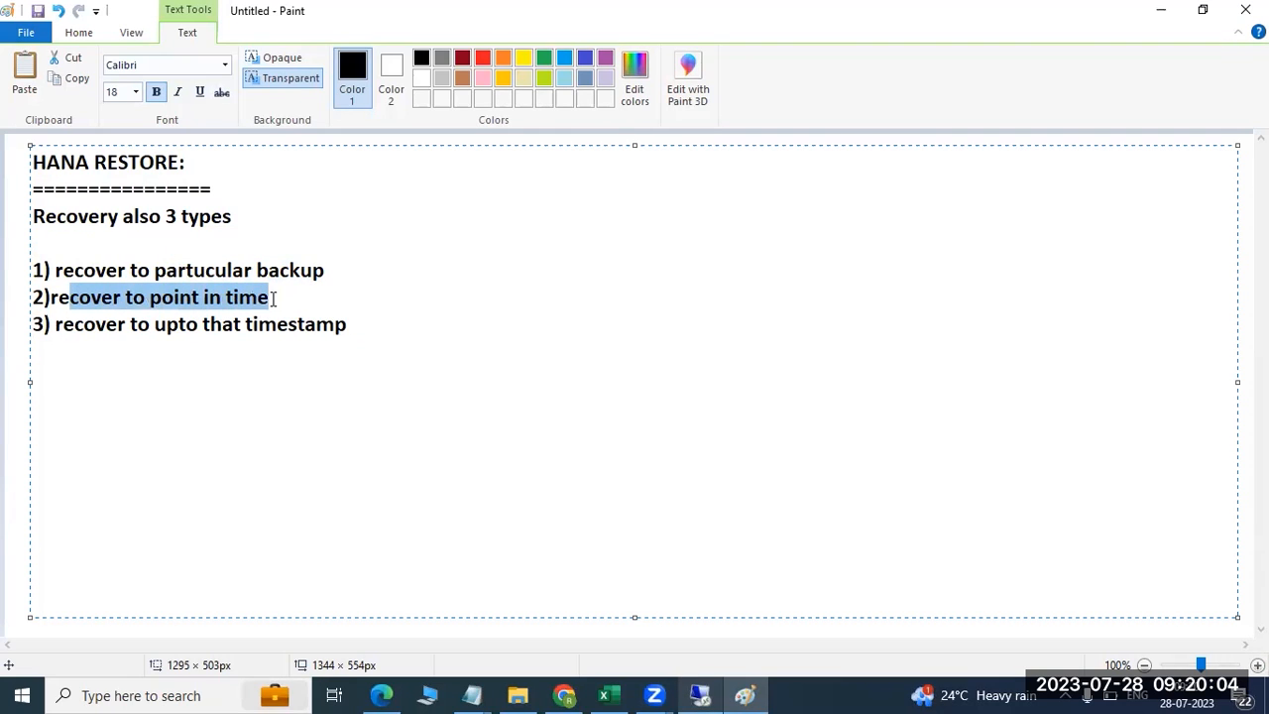
click(274, 298)
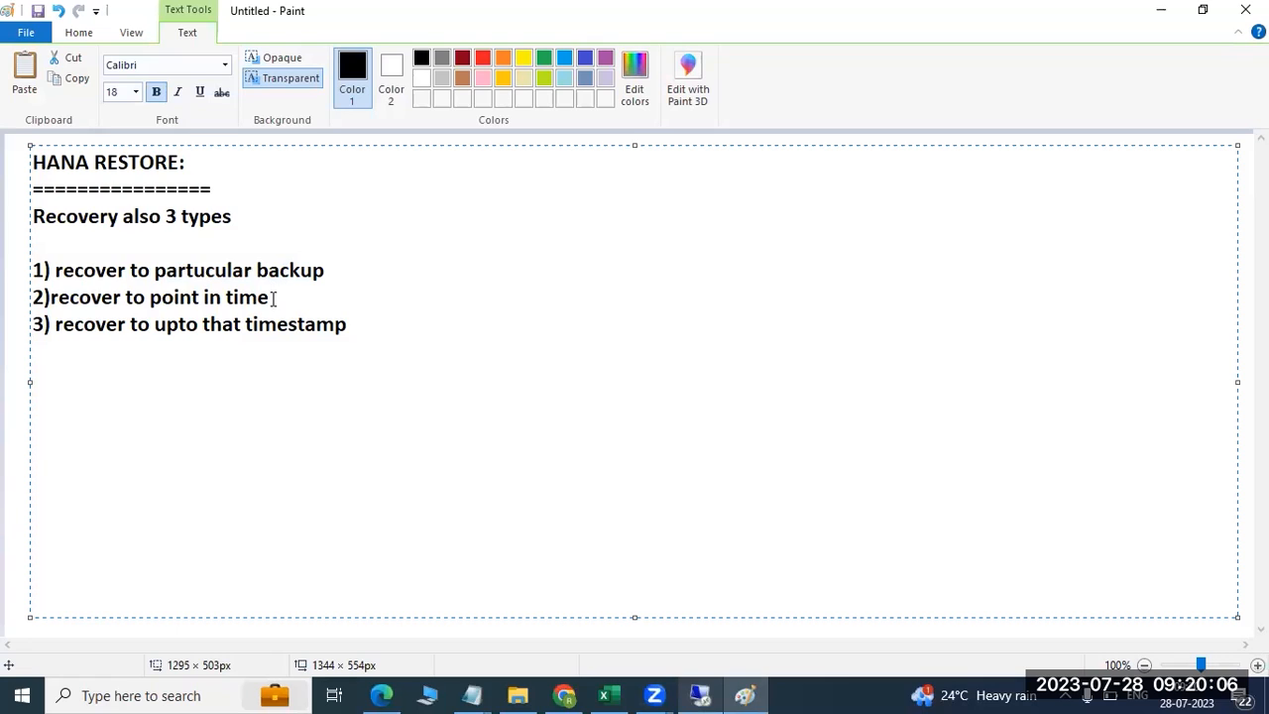
drag(275, 297, 287, 322)
click(358, 330)
Close the finished recovery summary in HANA Studio and refresh the HDB@HDB (SYSTEM) system
click(700, 695)
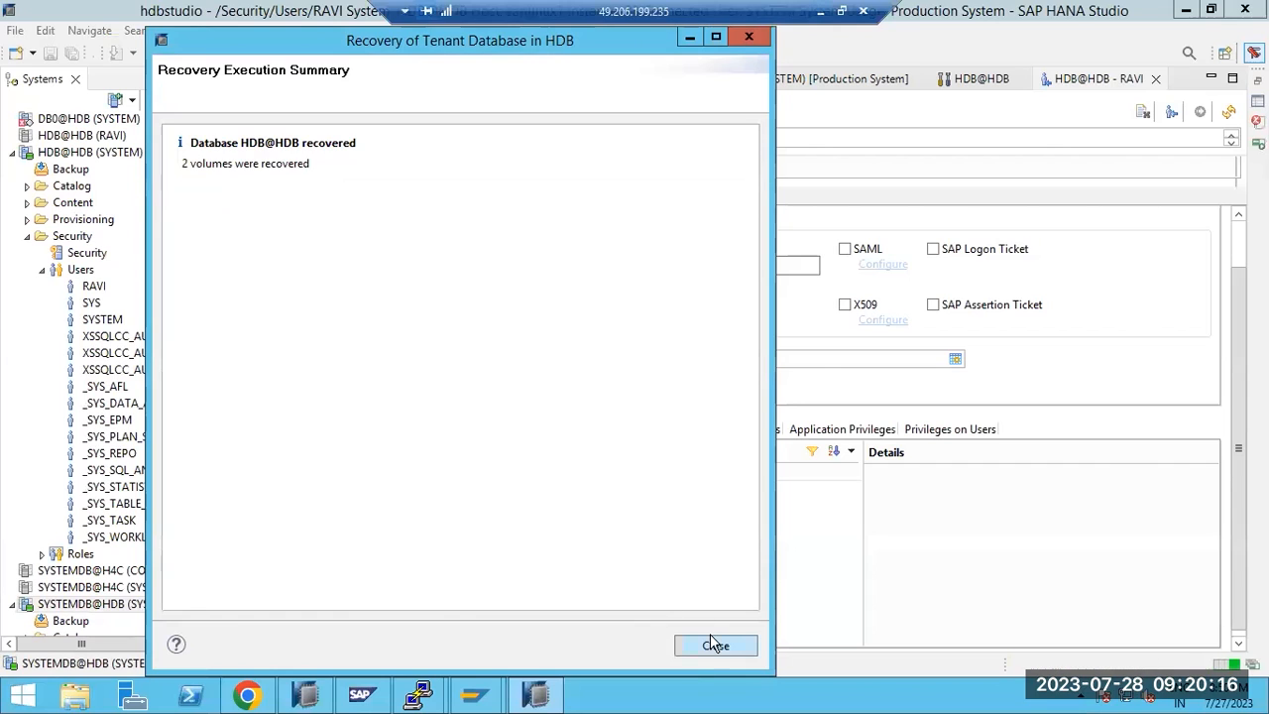
click(715, 646)
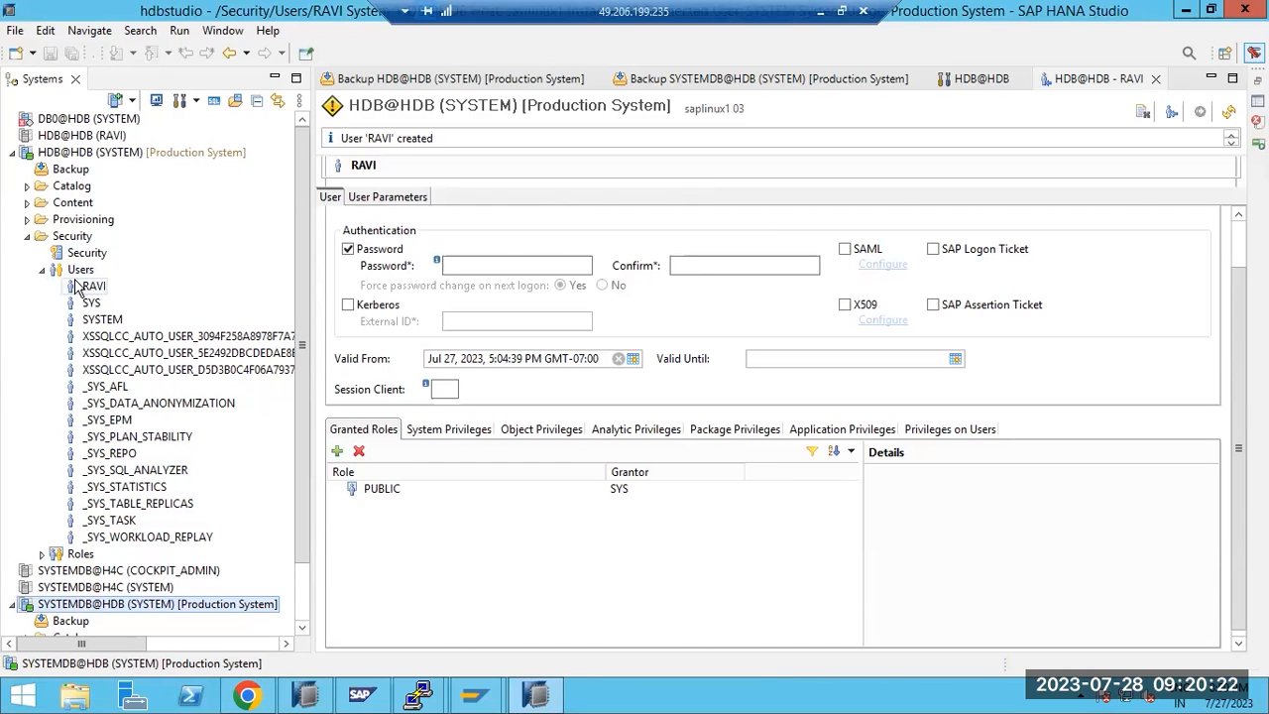
click(51, 151)
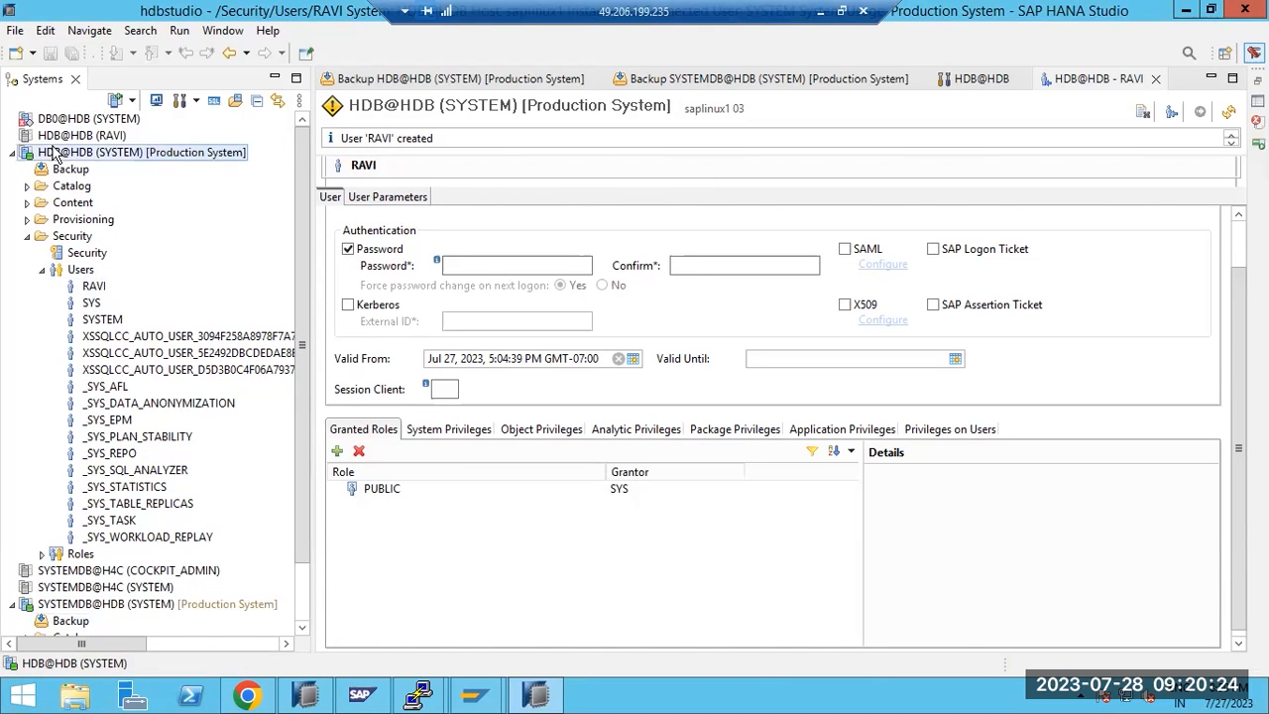
right_click(52, 150)
click(104, 359)
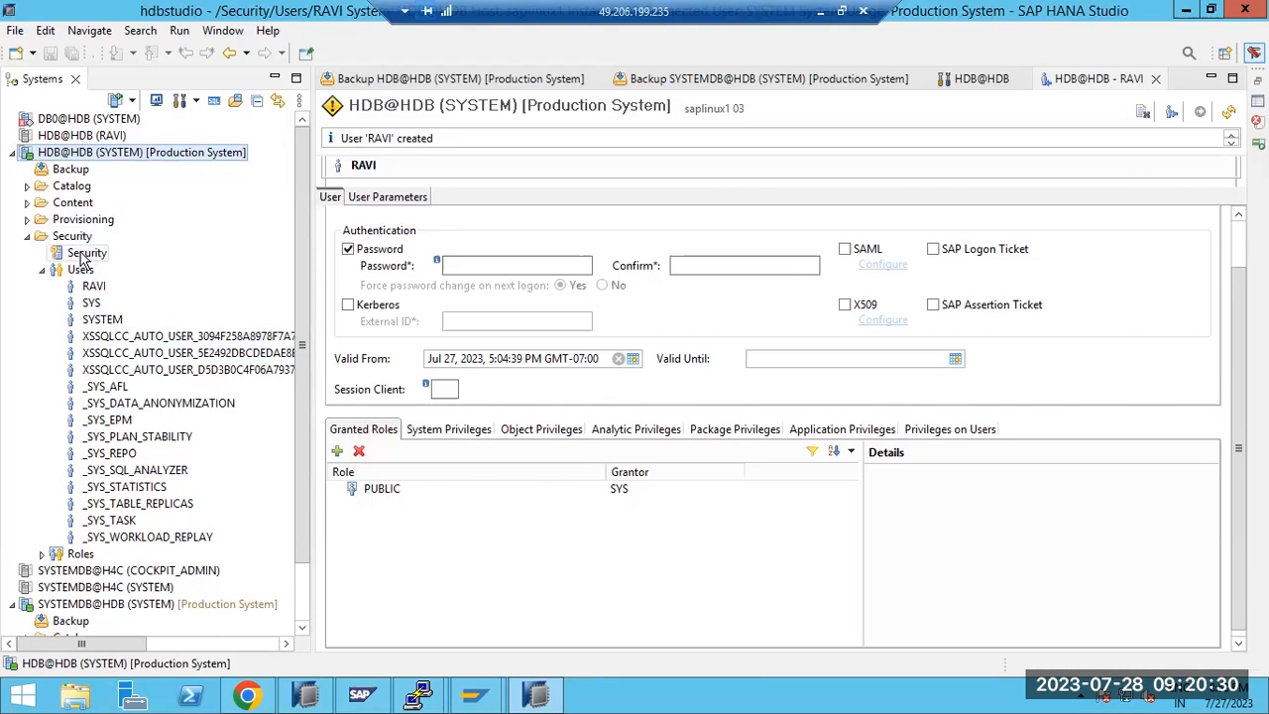
Open the HDB@HDB system overview and list its users under the Security folder
click(44, 271)
click(26, 236)
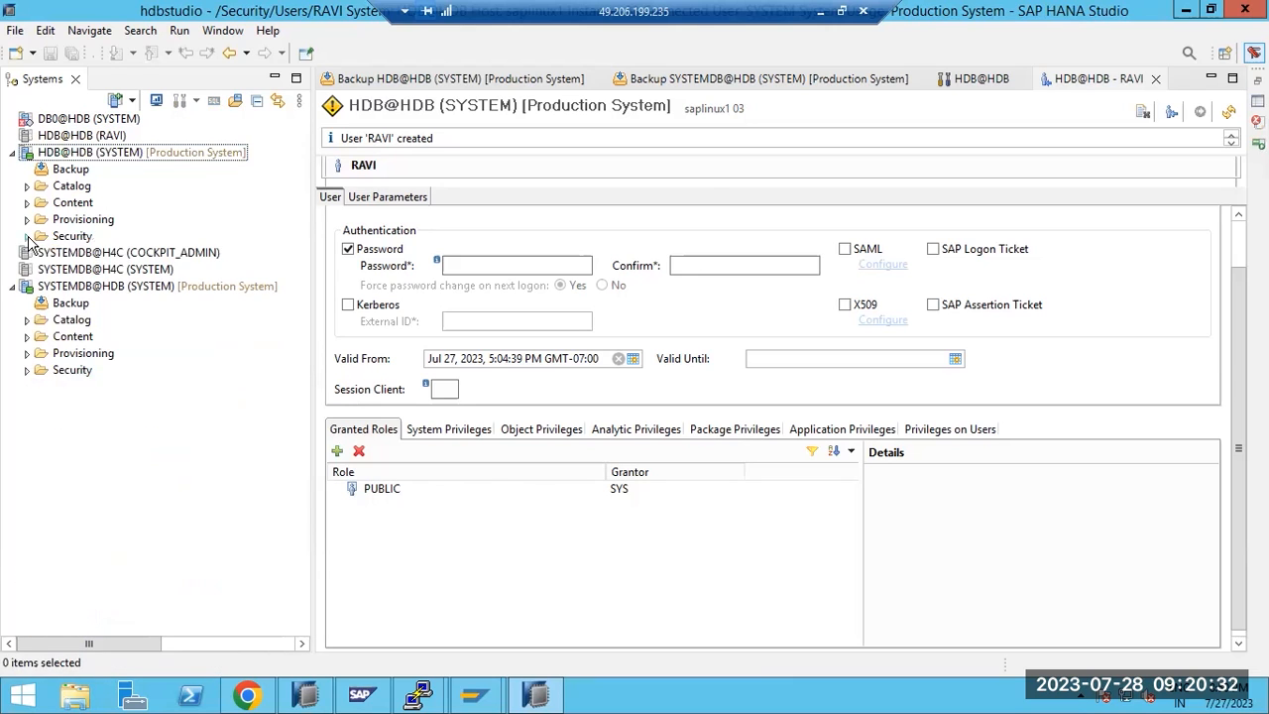
right_click(60, 149)
click(37, 154)
double_click(39, 155)
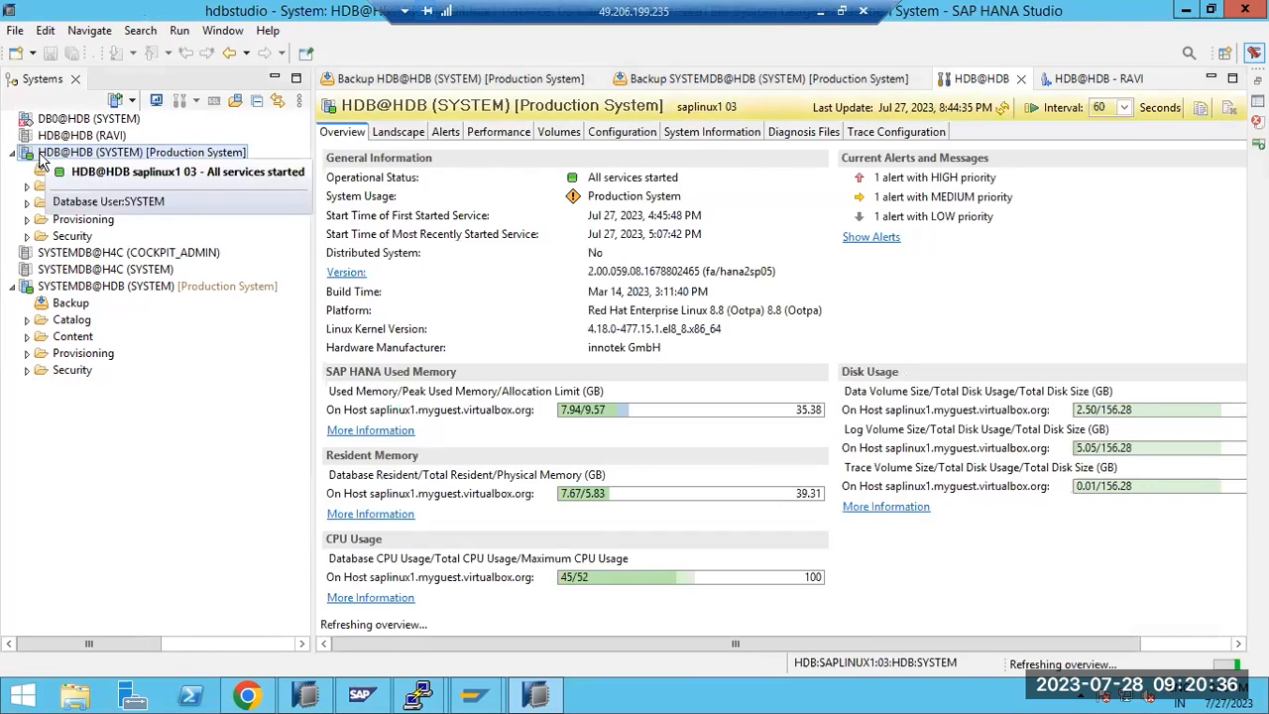
click(27, 236)
click(41, 270)
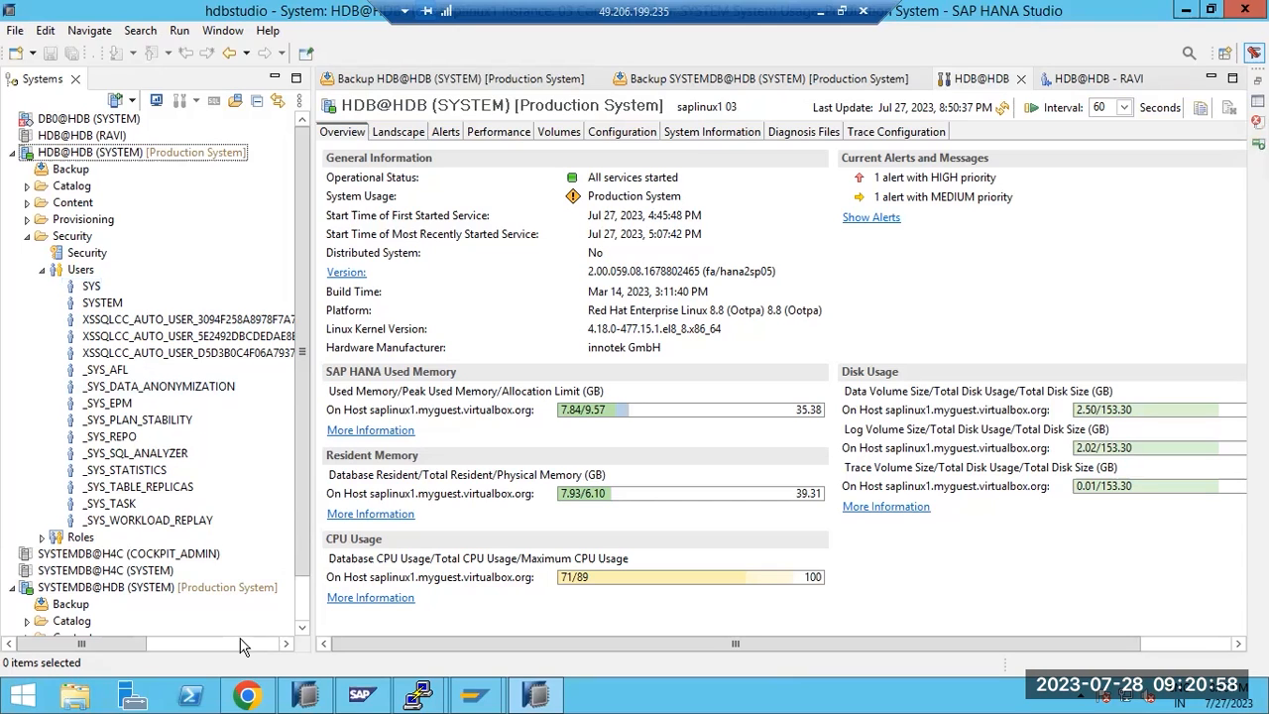
Check DB0@HDB's status, reselect HDB@HDB (SYSTEM), and switch to the HANA Cockpit browser
mouse_move(251, 700)
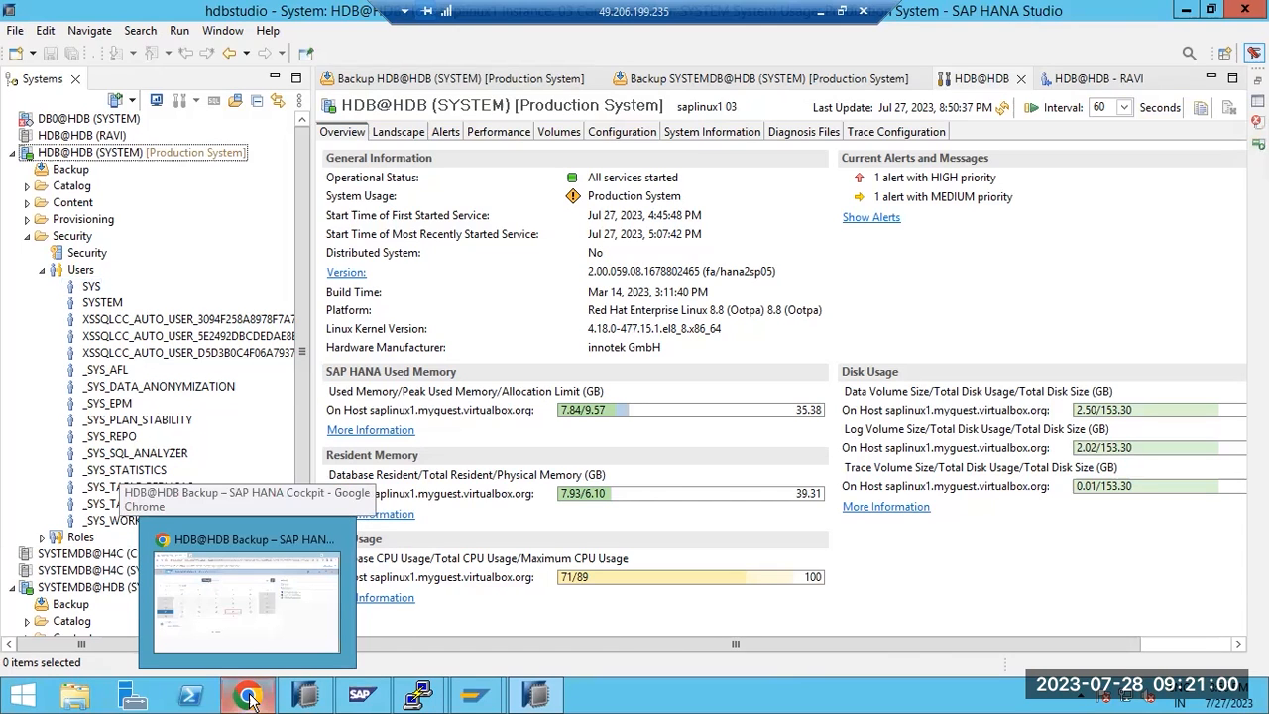
click(54, 122)
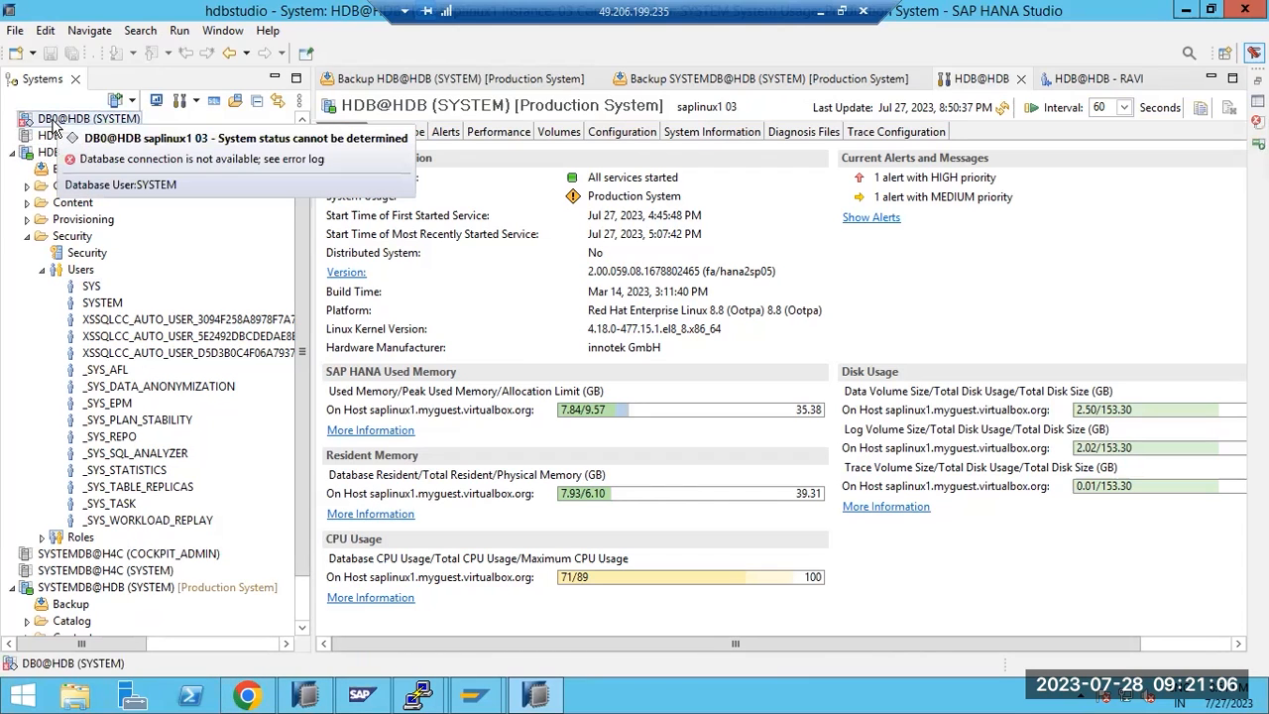
click(49, 155)
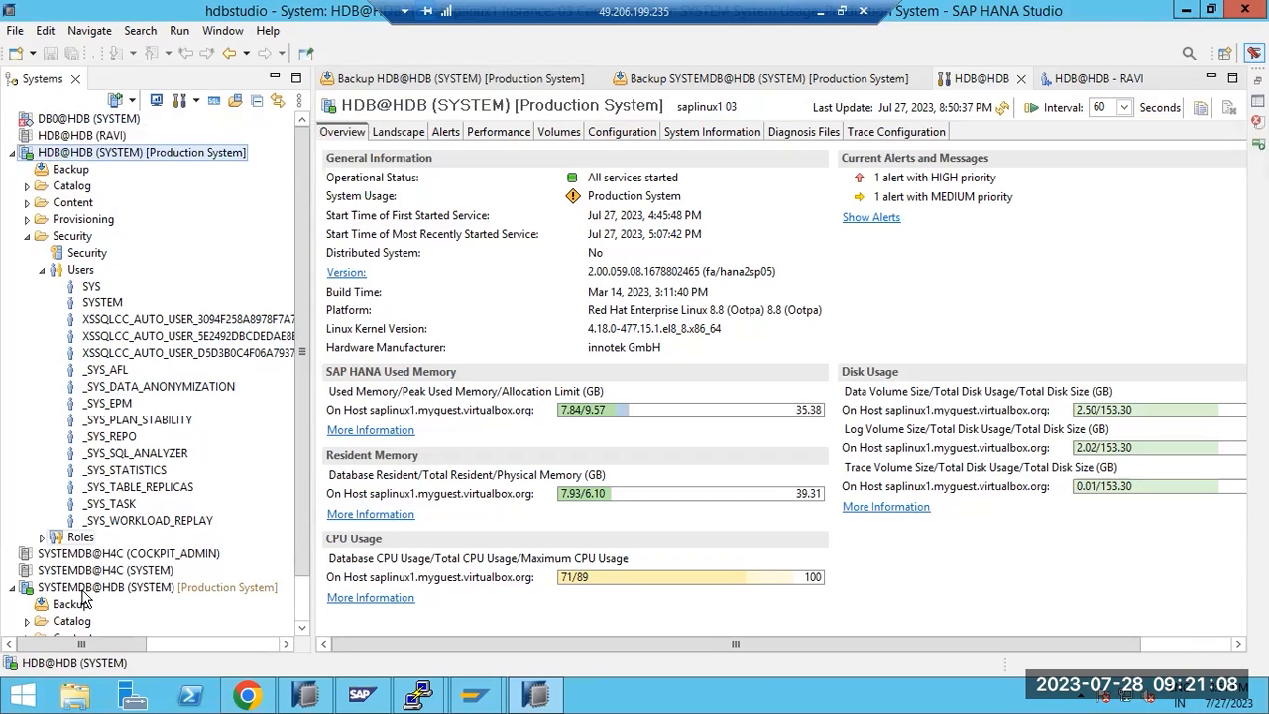
scroll(86, 604, down, 1)
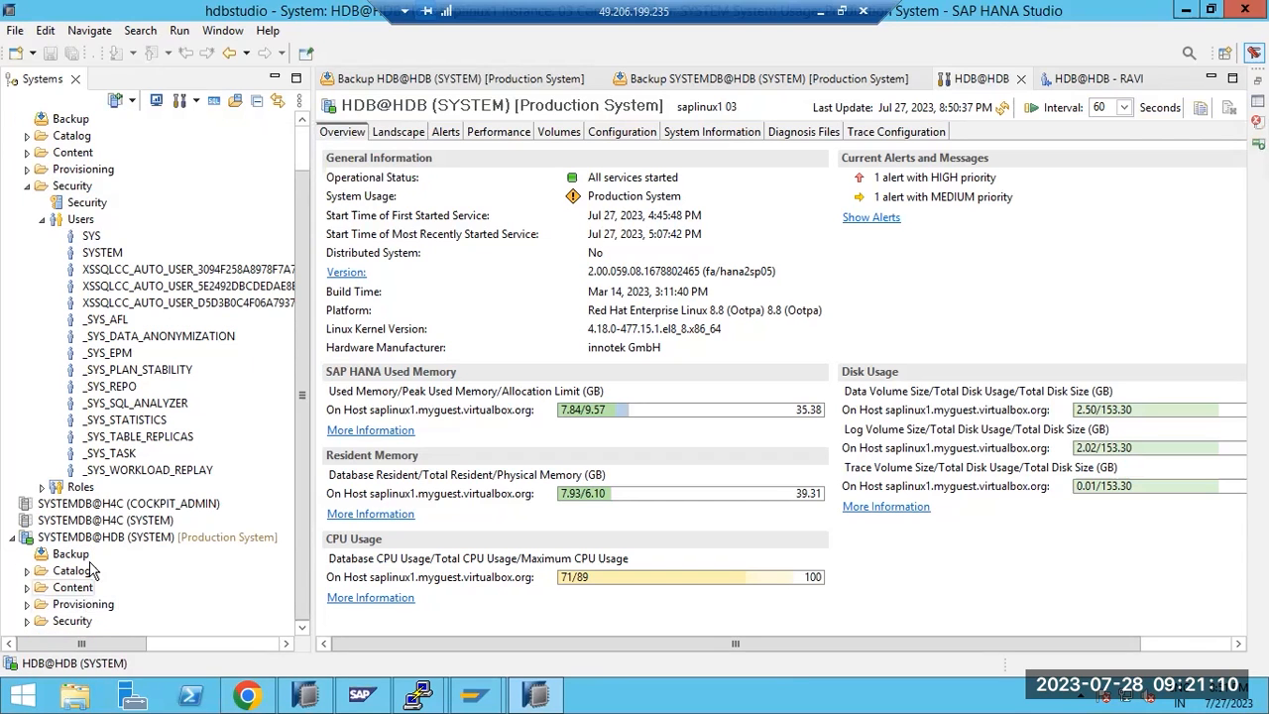
scroll(75, 580, up, 1)
double_click(69, 169)
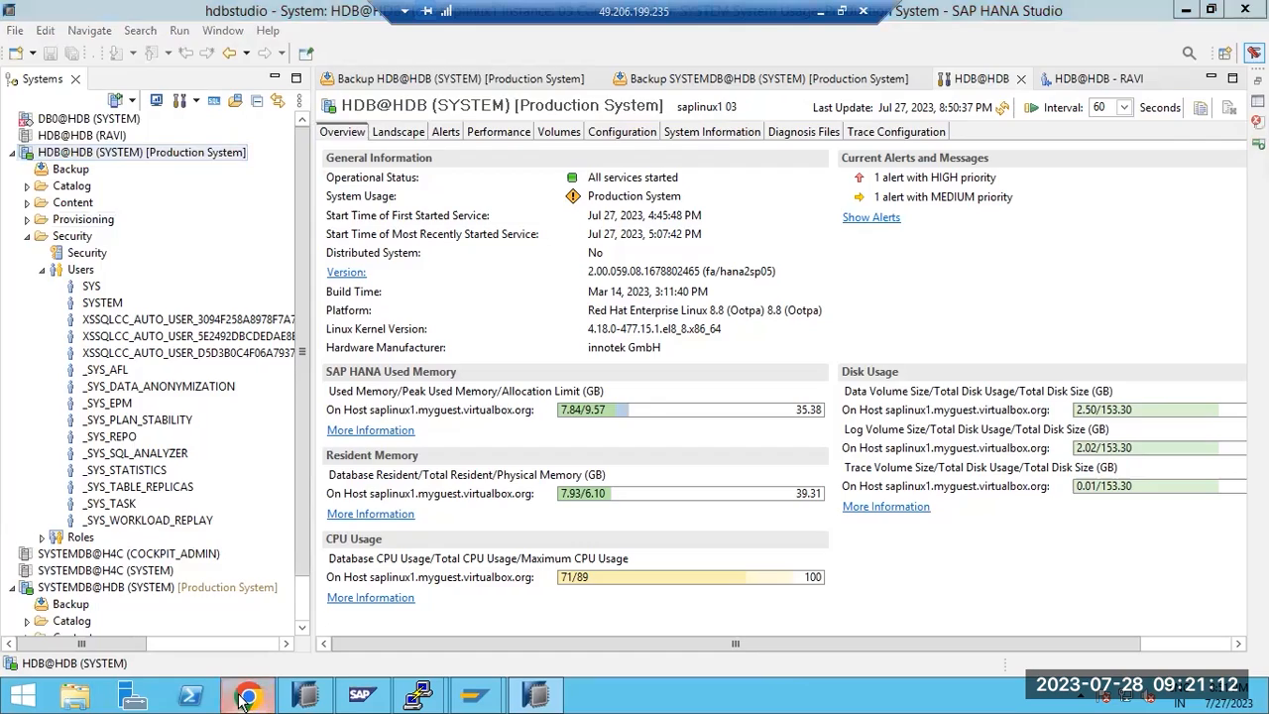
View the HDB@HDB database overview, then return to the Database Directory and browse the list
click(44, 130)
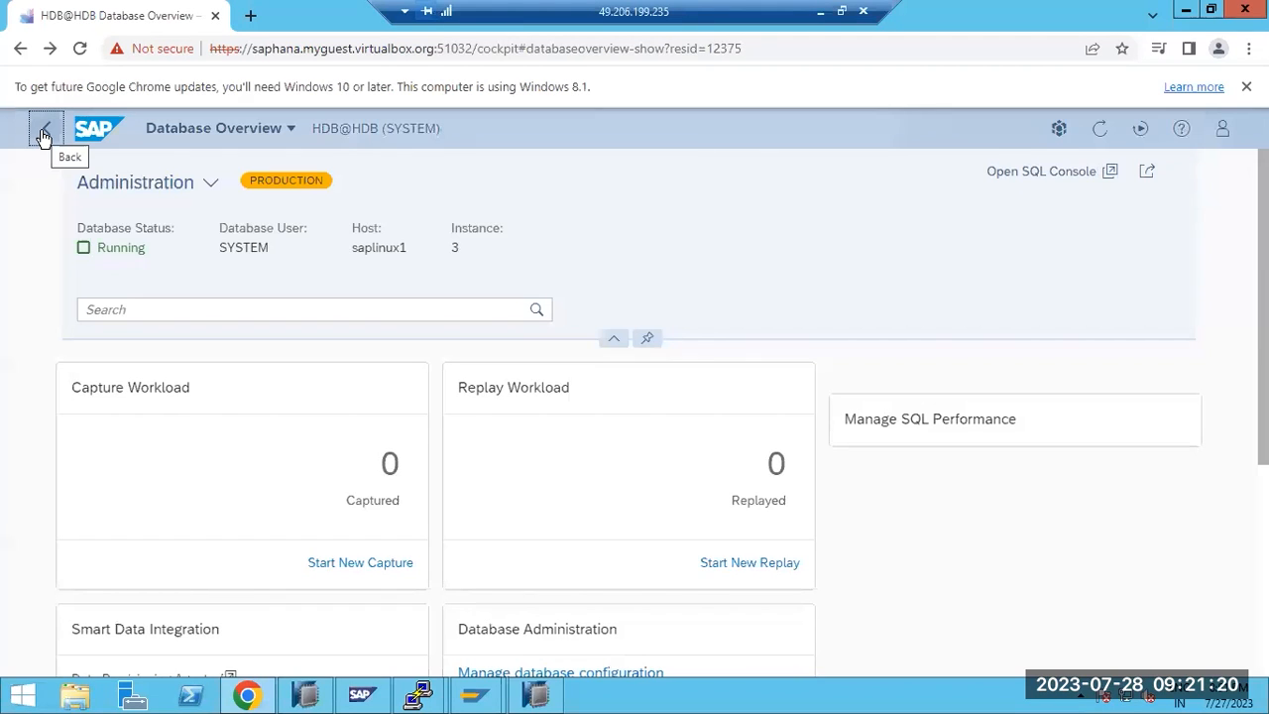
click(44, 132)
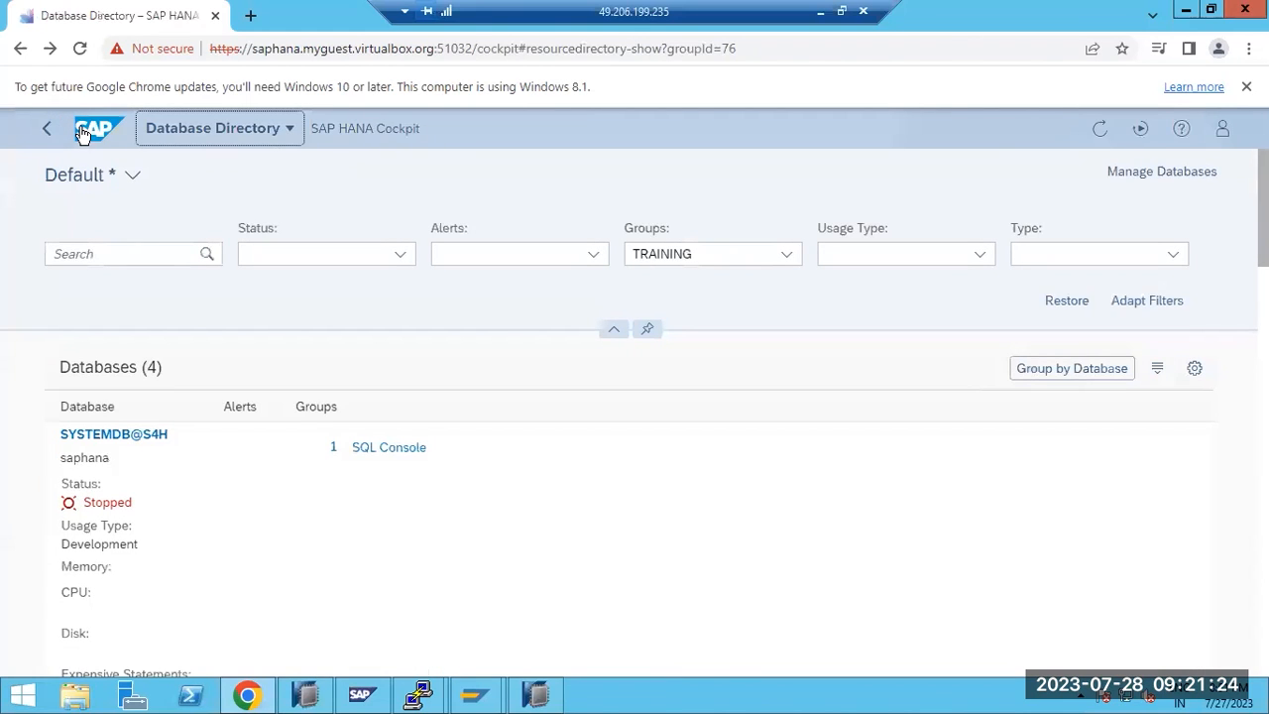
scroll(155, 487, down, 10)
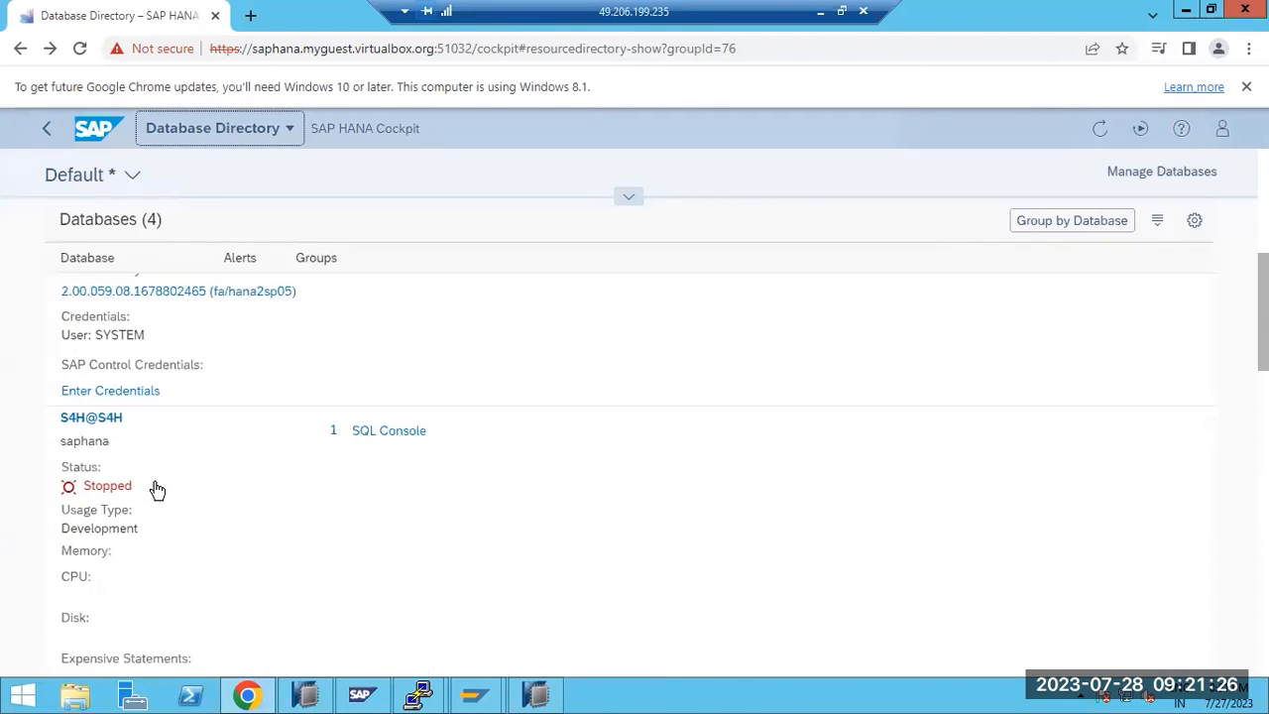
scroll(156, 487, down, 2)
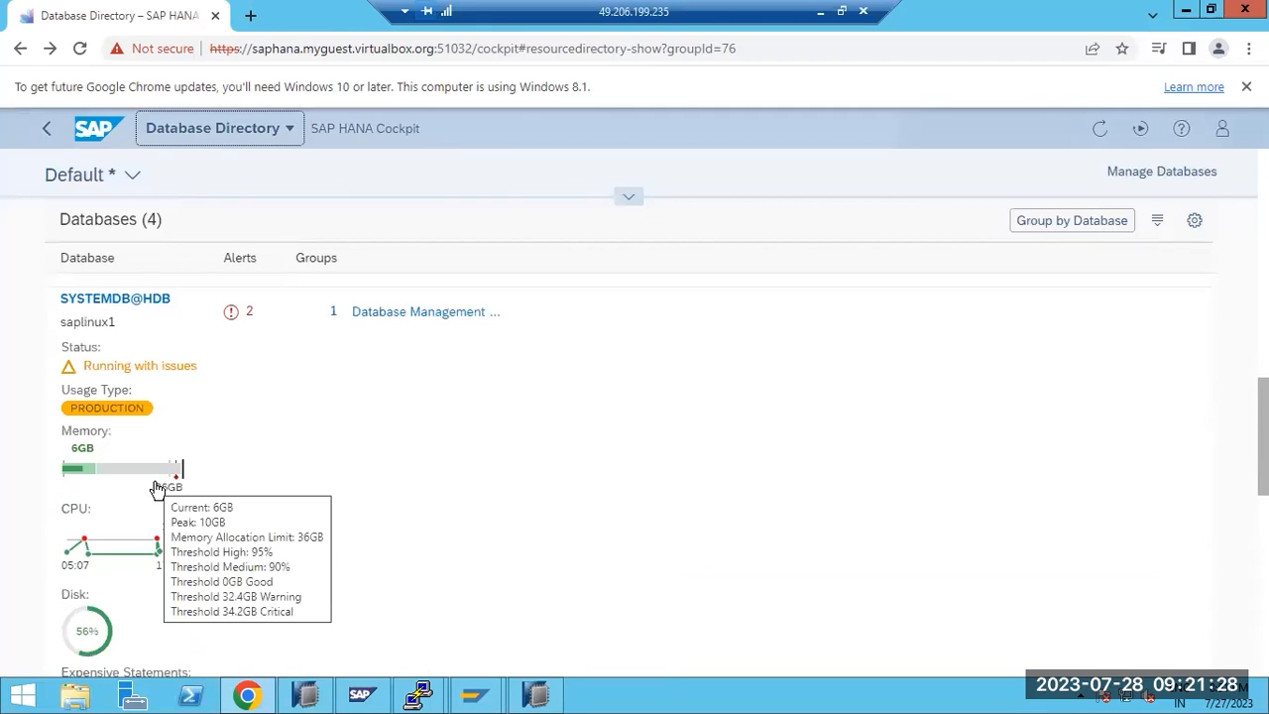
scroll(155, 484, down, 8)
scroll(155, 484, down, 2)
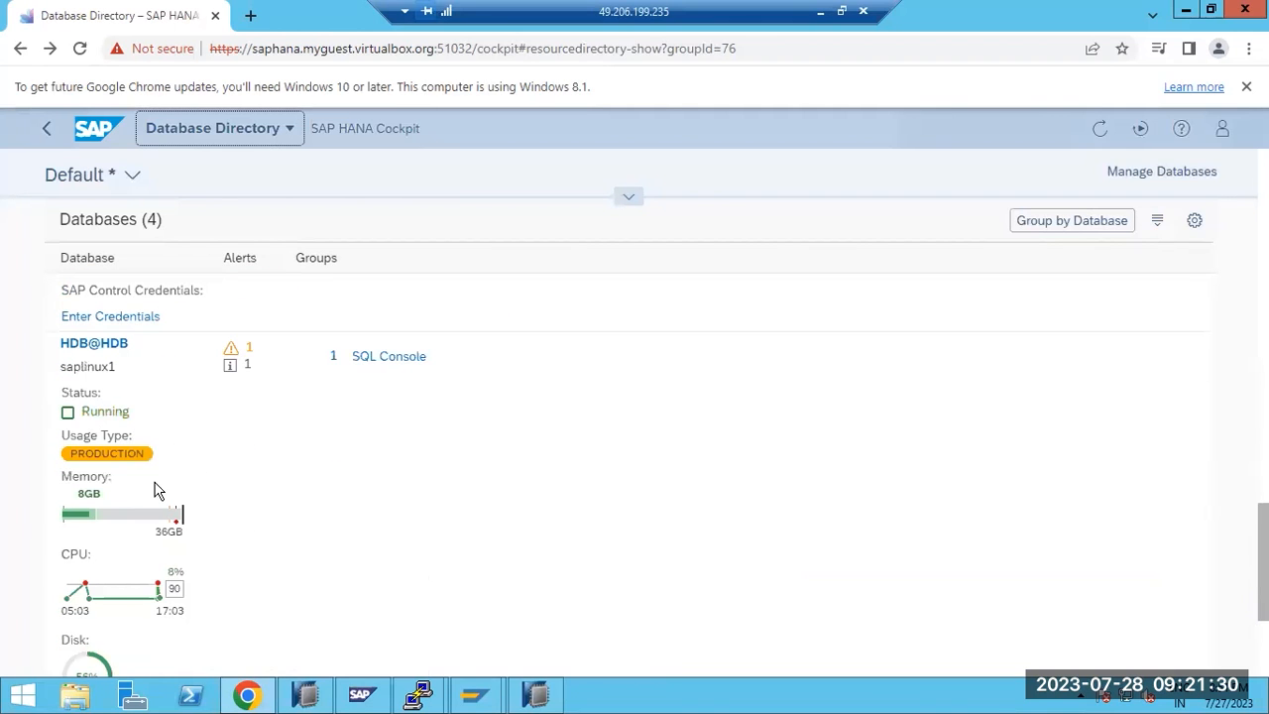
scroll(155, 489, up, 2)
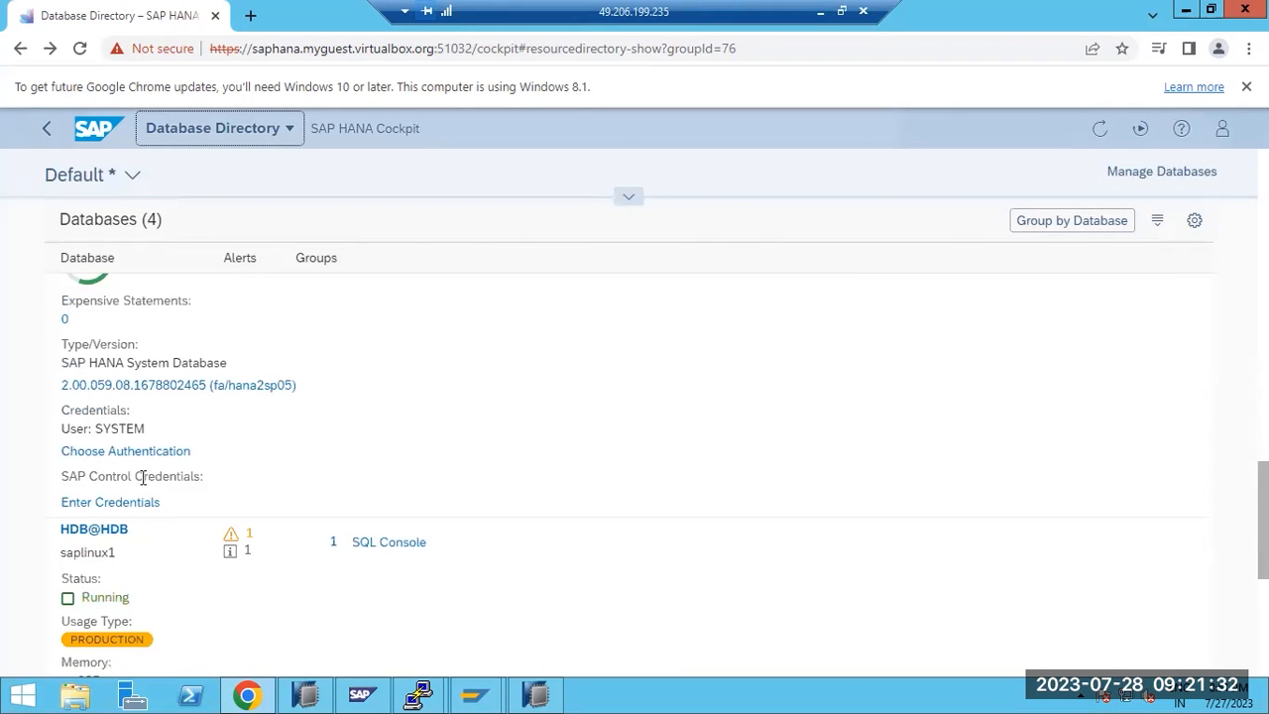
Open the HDB@HDB tenant overview and search its tiles for recovery functions
click(80, 533)
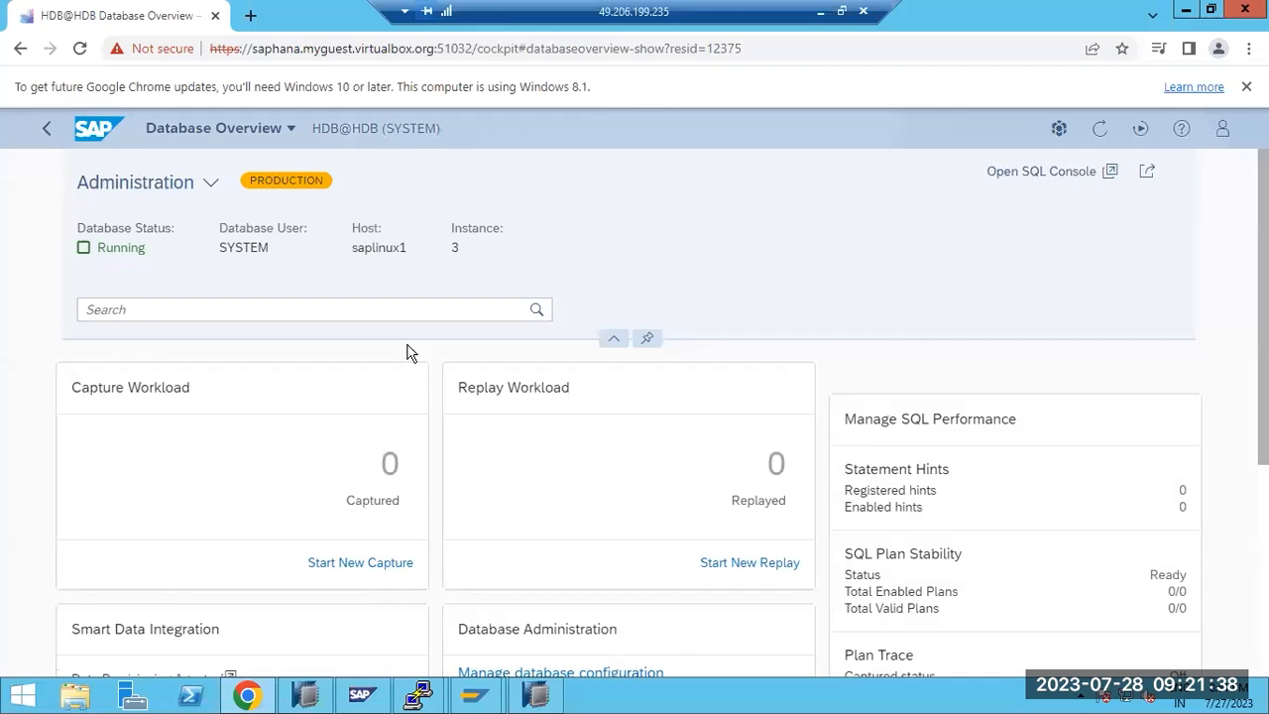
click(277, 308)
text(recovery)
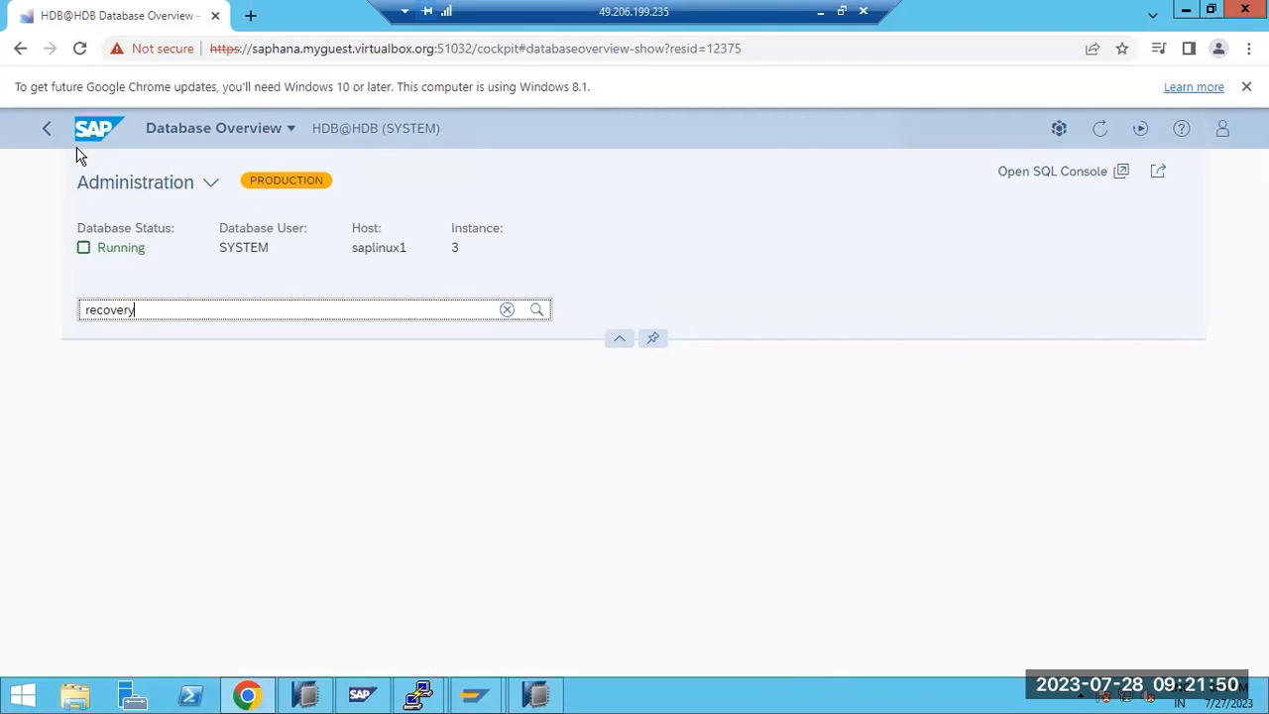
Return to the Database Directory and open the SYSTEMDB@HDB database overview
click(47, 128)
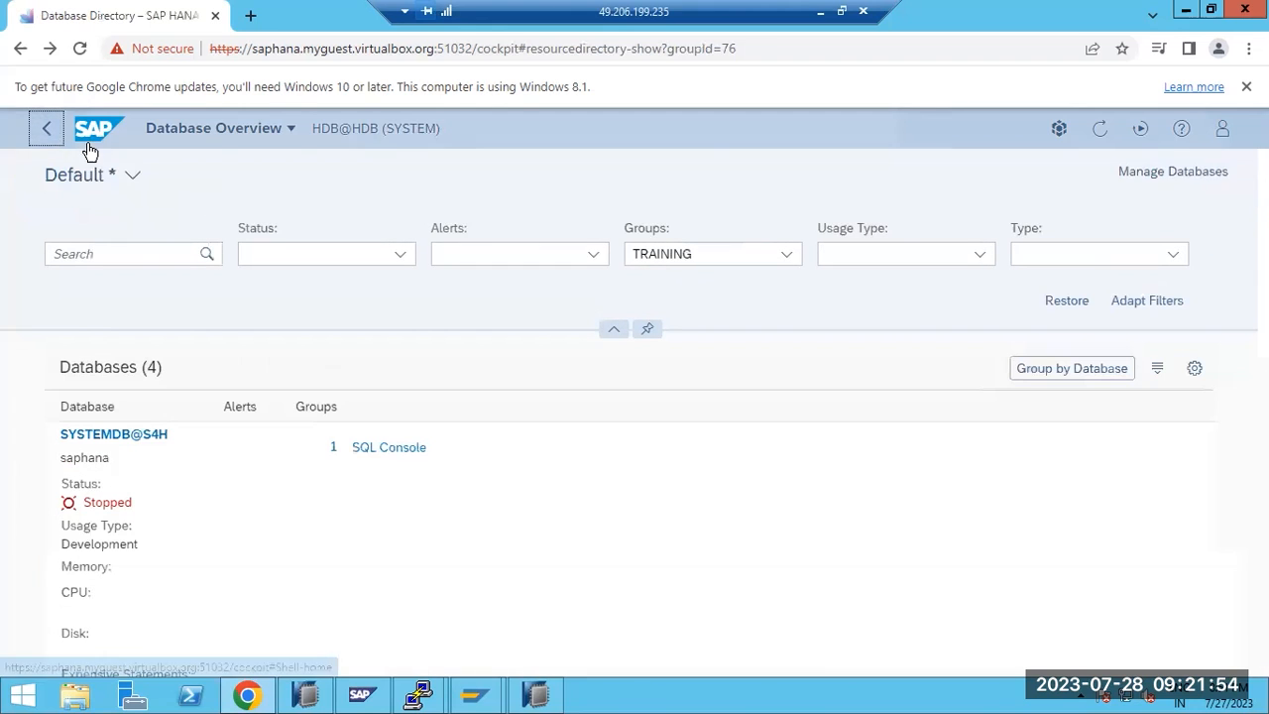
scroll(151, 476, down, 10)
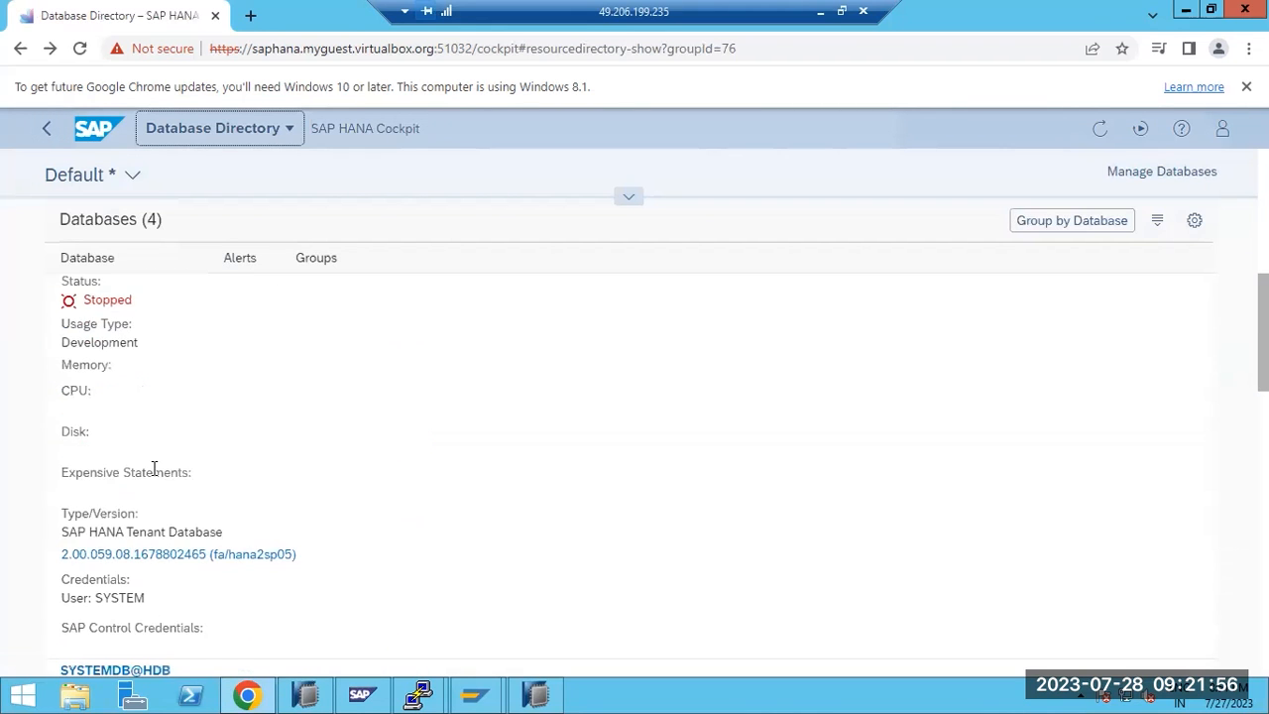
click(149, 486)
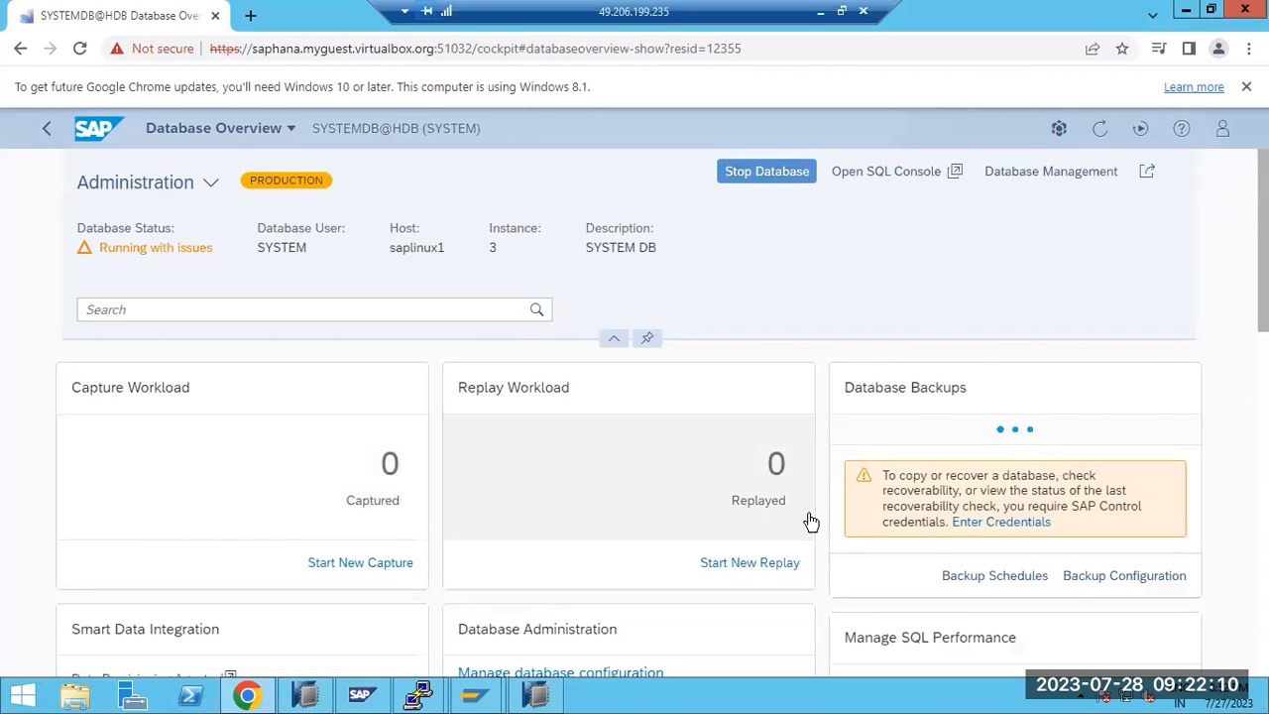
Enter the SAP Control username and password in the Database Backups credentials prompt
click(998, 523)
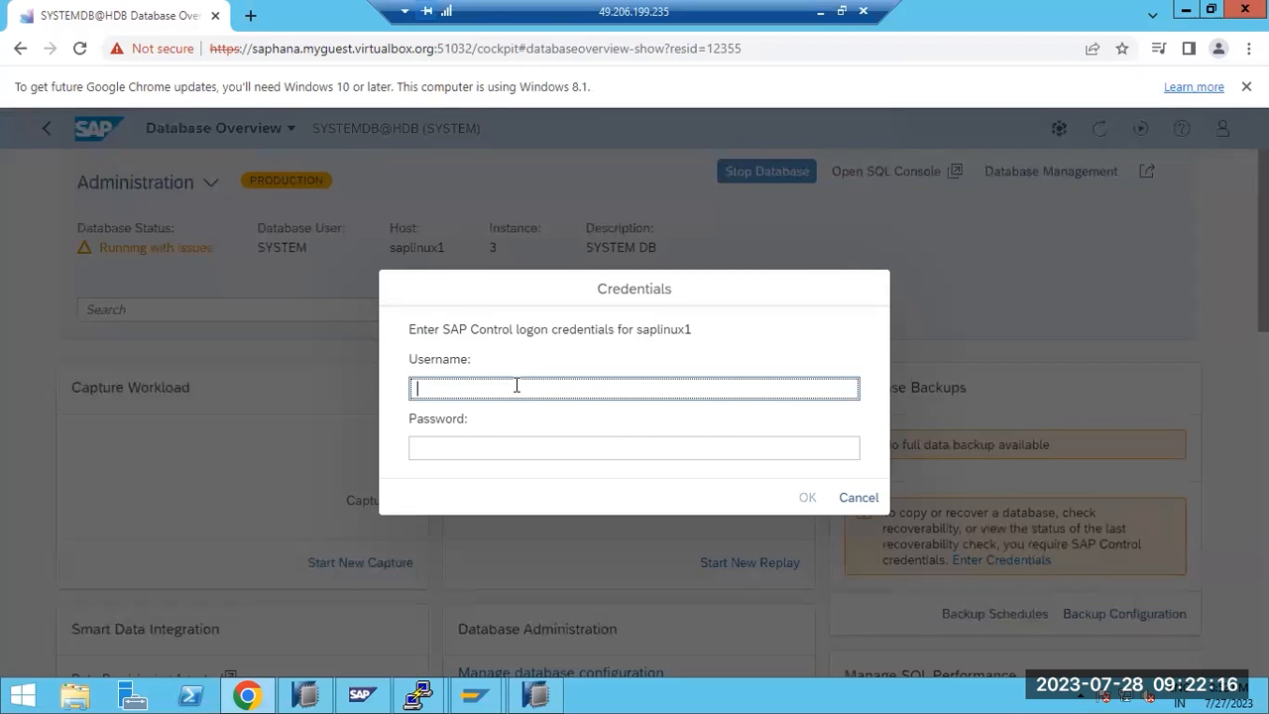
key(Tab)
text(•••)
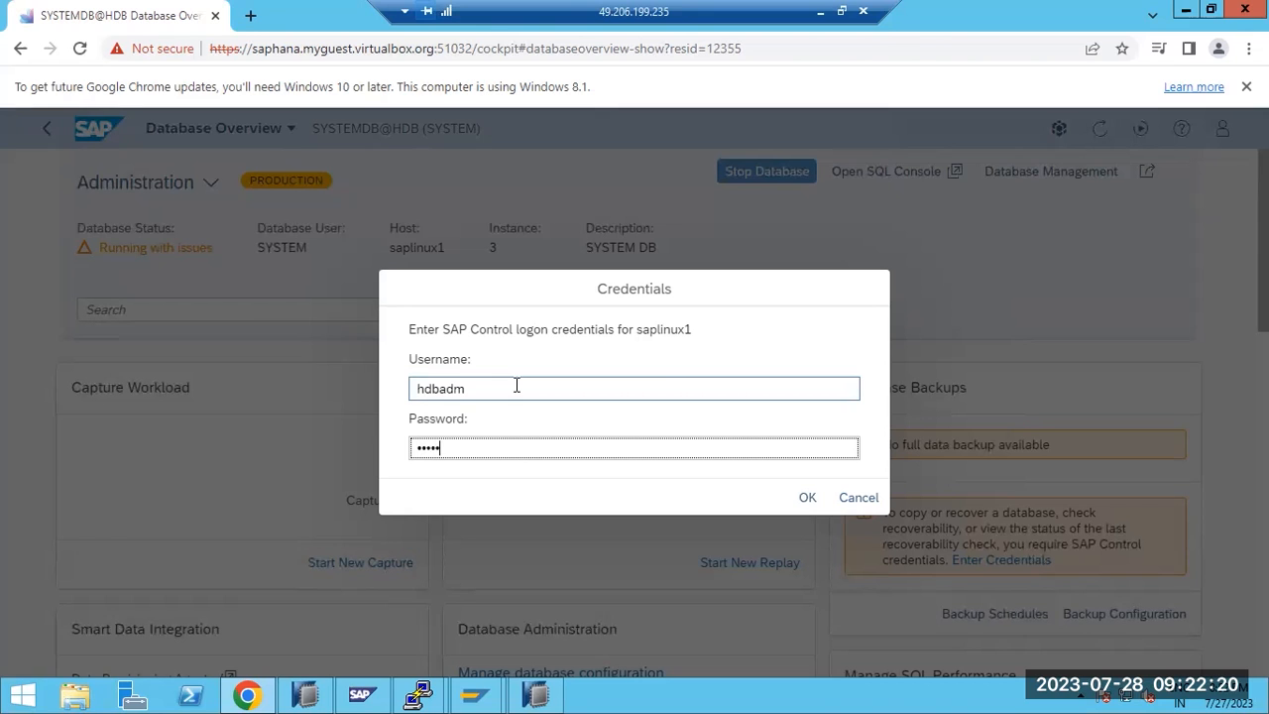
text(••••••)
key(Return)
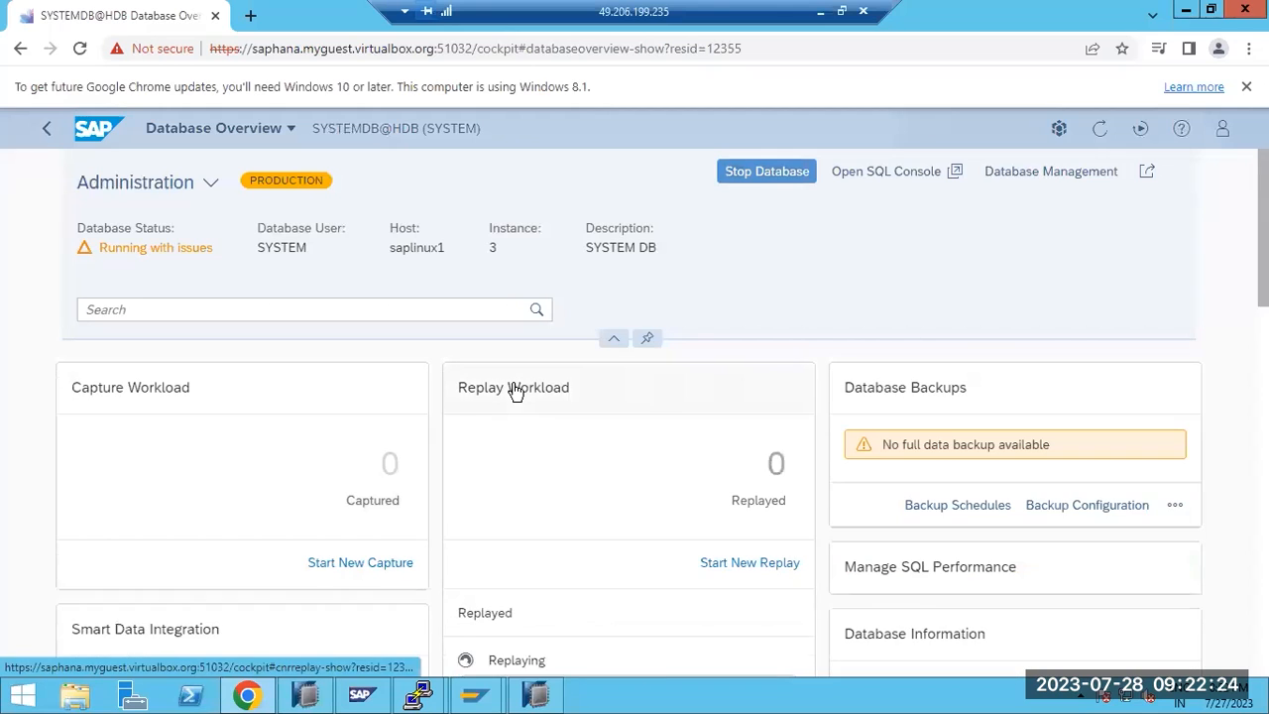
Expand the extra Database Backups actions on the SYSTEMDB@HDB overview
click(1177, 500)
click(1167, 472)
click(1175, 535)
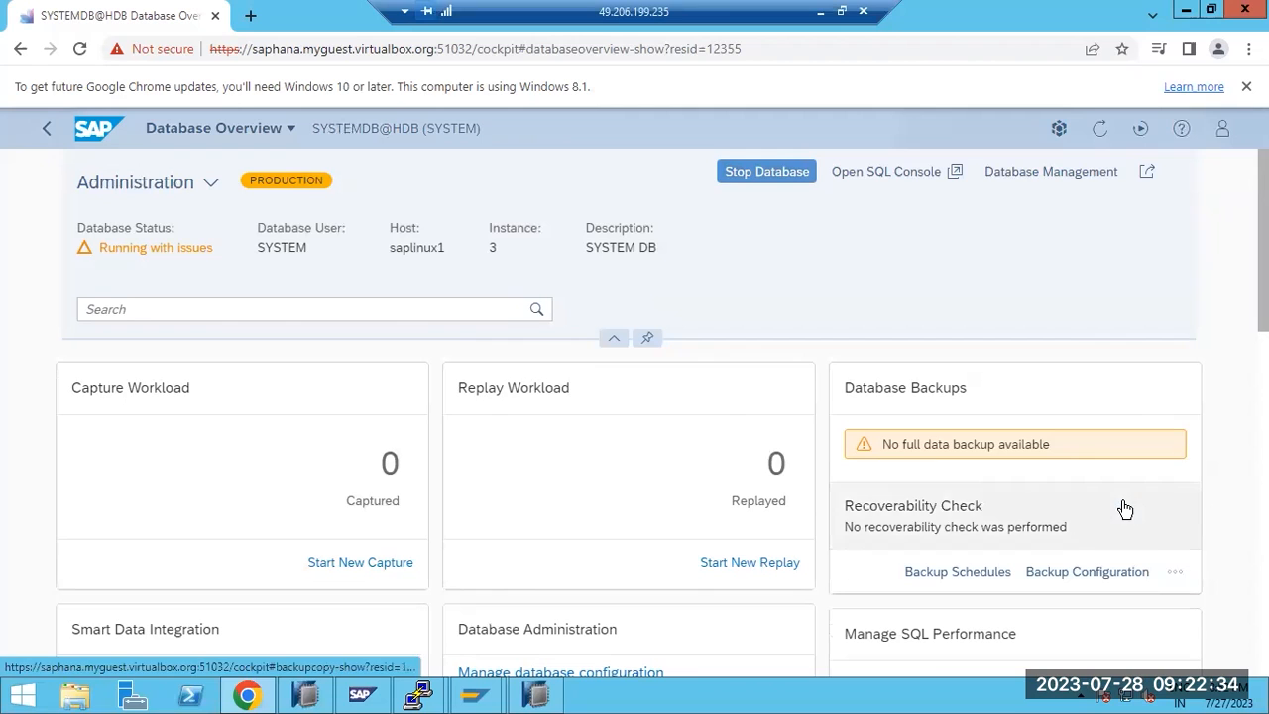
Start a SYSTEMDB recovery to the most recent state using alternative catalog location /backup
click(1174, 572)
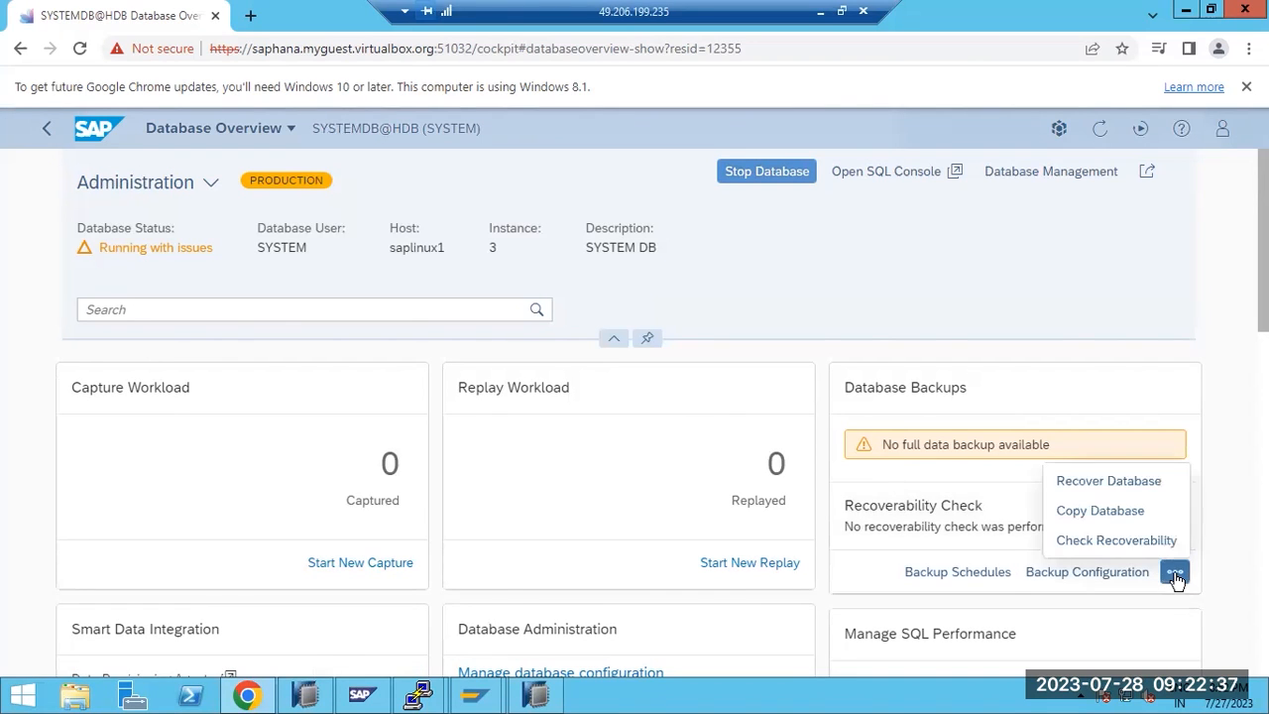
click(1121, 491)
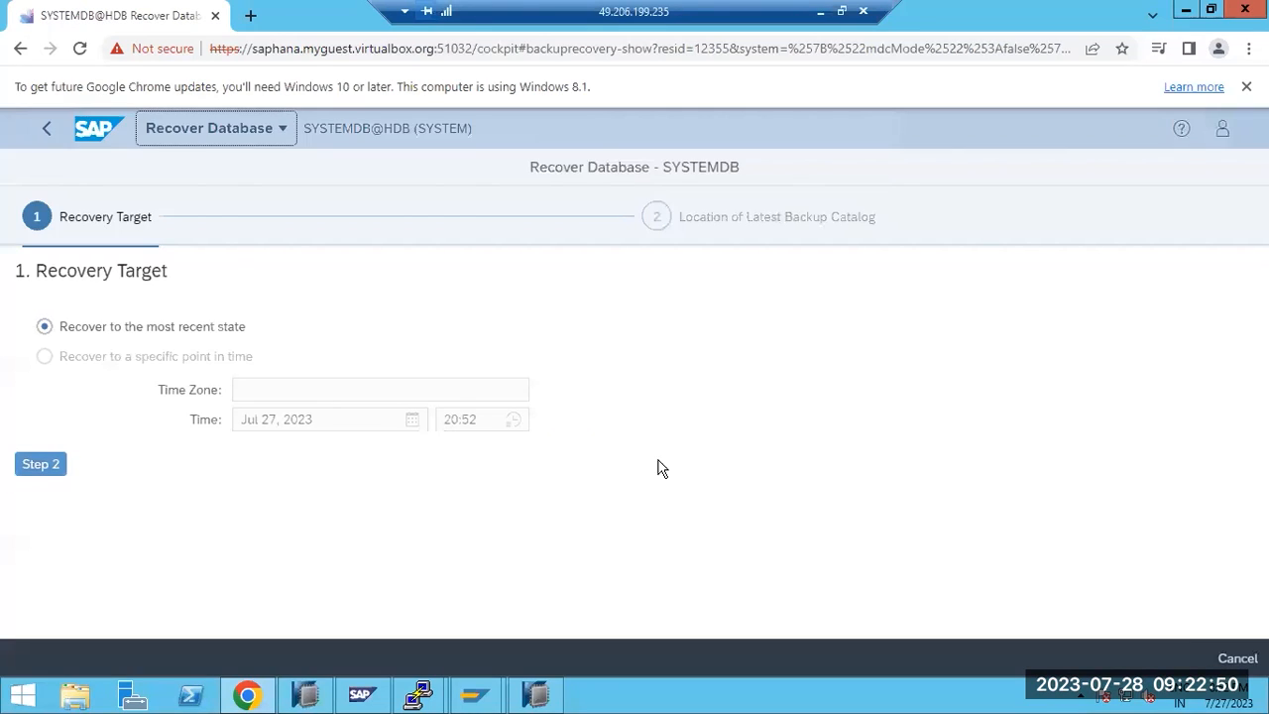
click(62, 365)
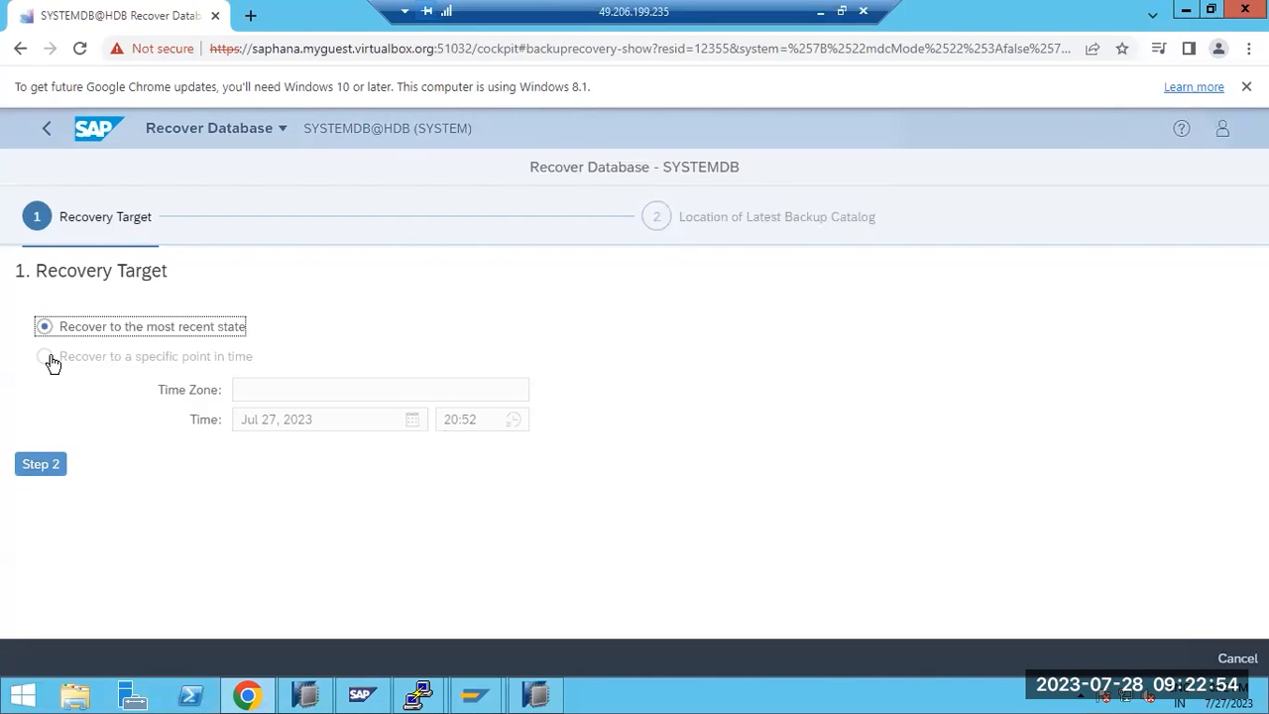
click(41, 464)
scroll(104, 383, down, 1)
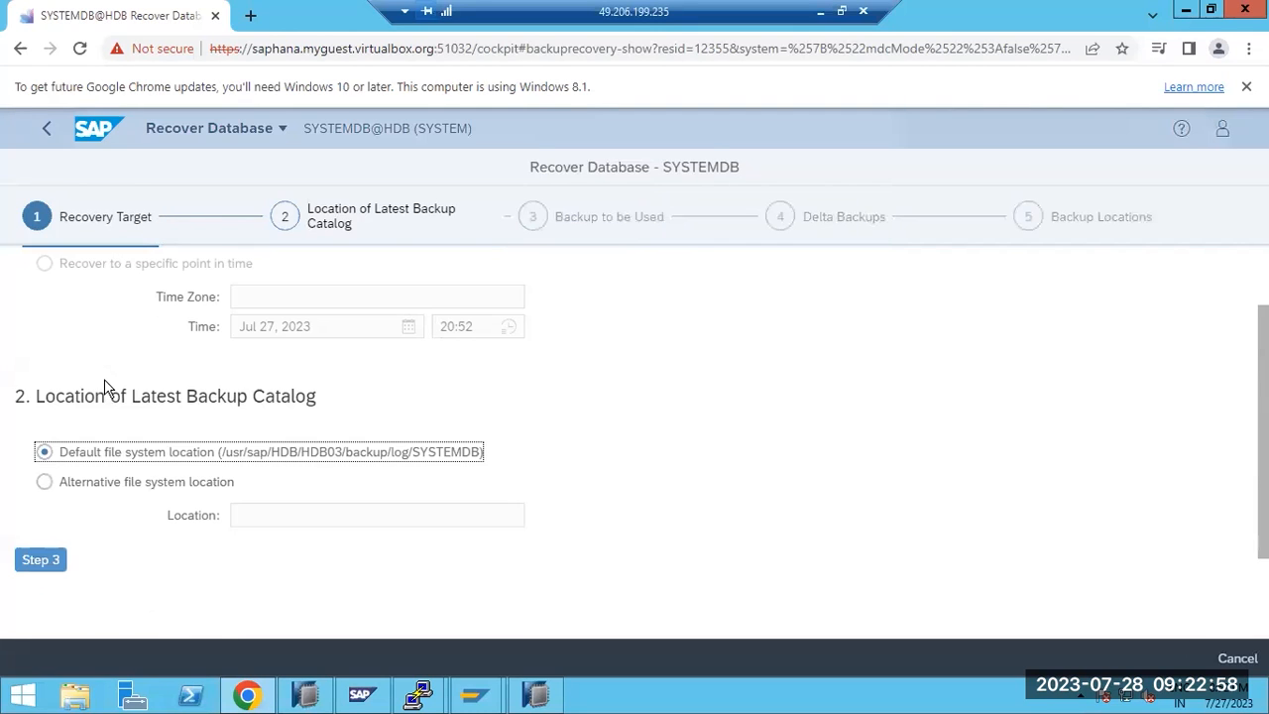
click(144, 490)
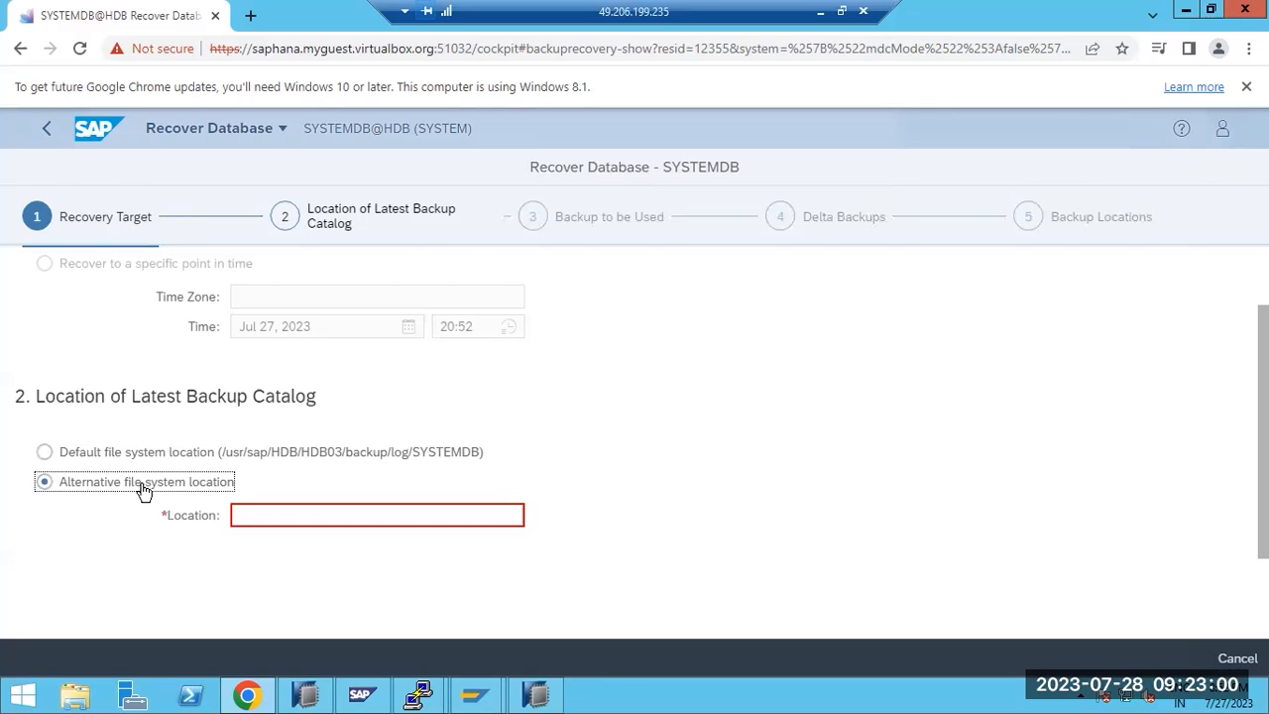
click(243, 514)
text(/backup)
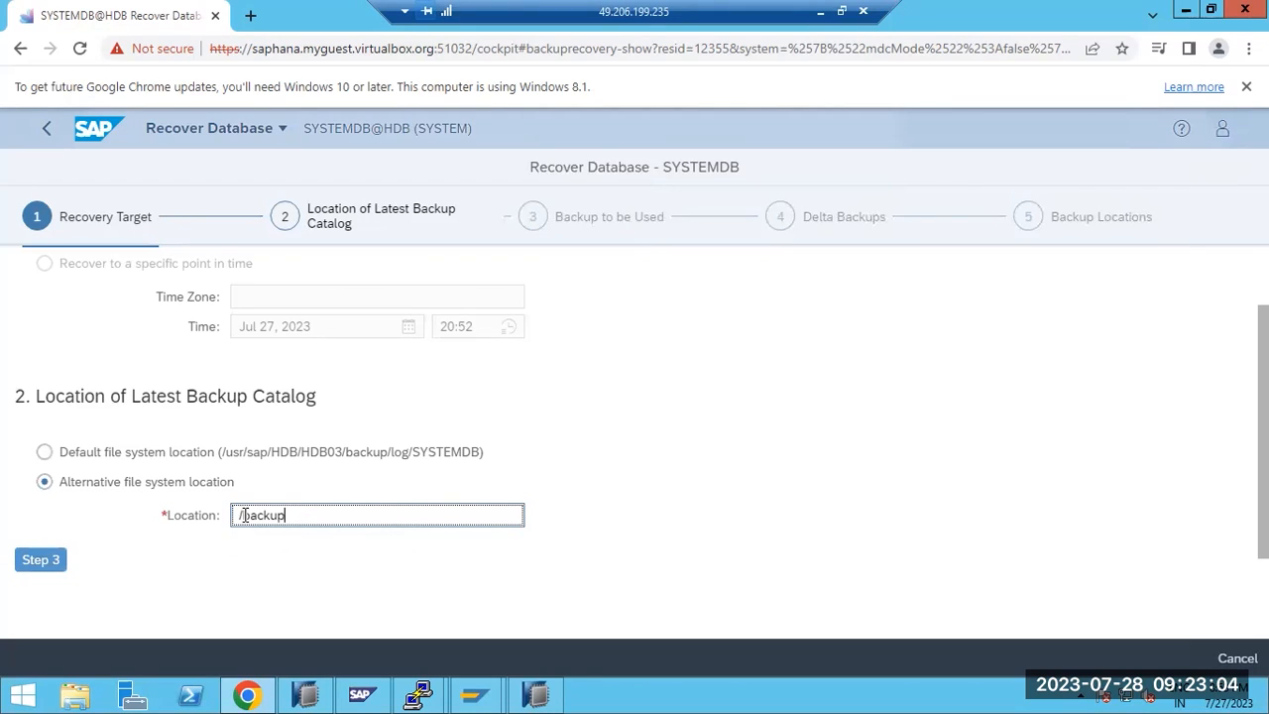
click(55, 560)
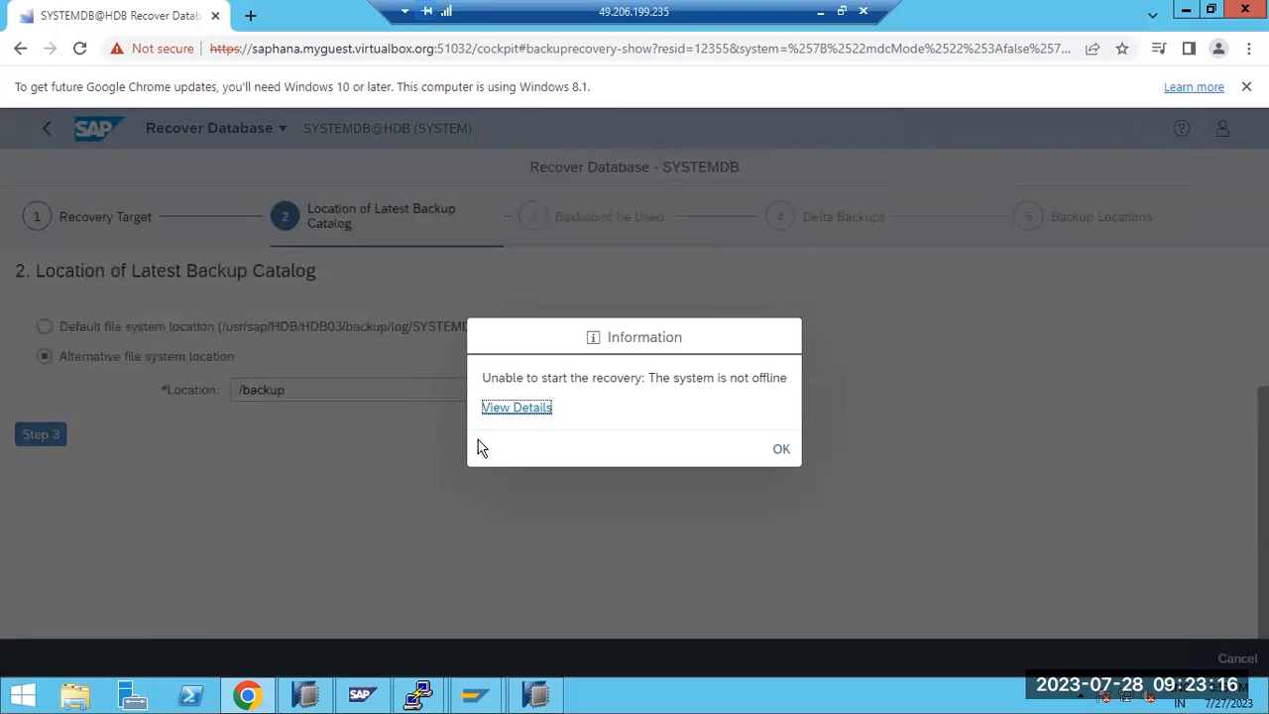
Review the 'system is not offline' error, dismiss it, and return to SAP HANA Studio
click(517, 407)
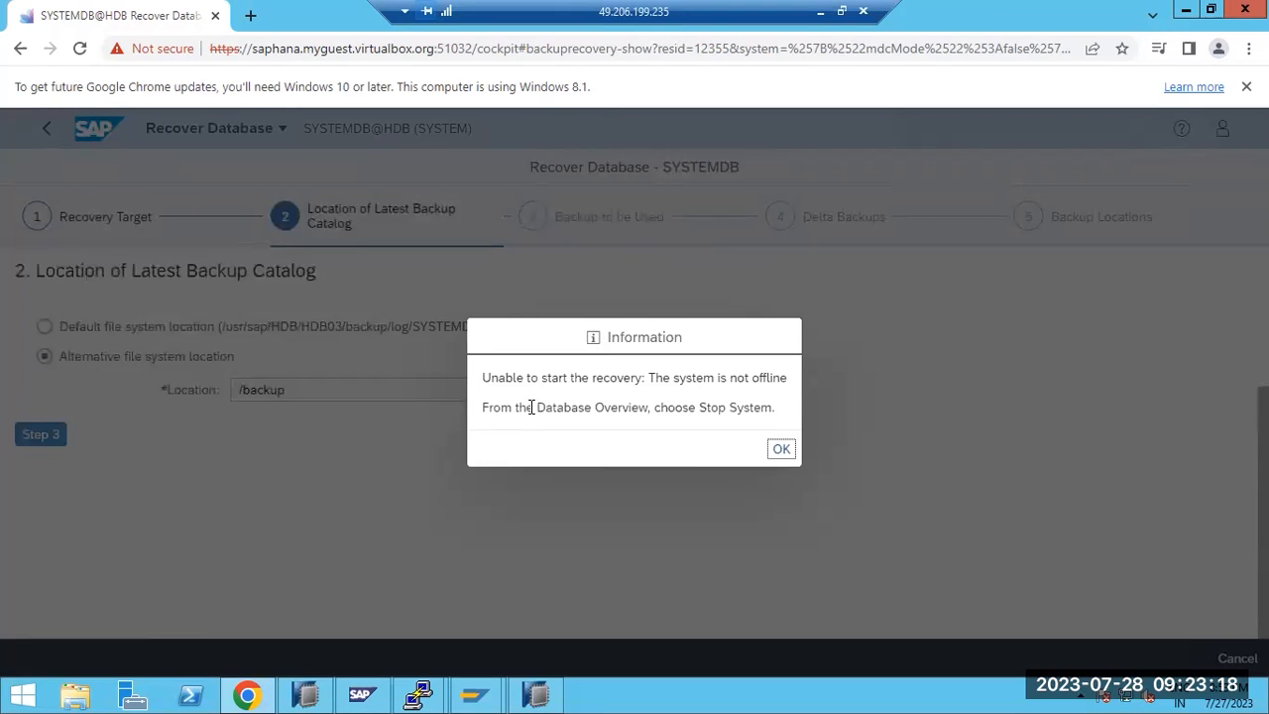
drag(565, 414, 773, 450)
click(779, 449)
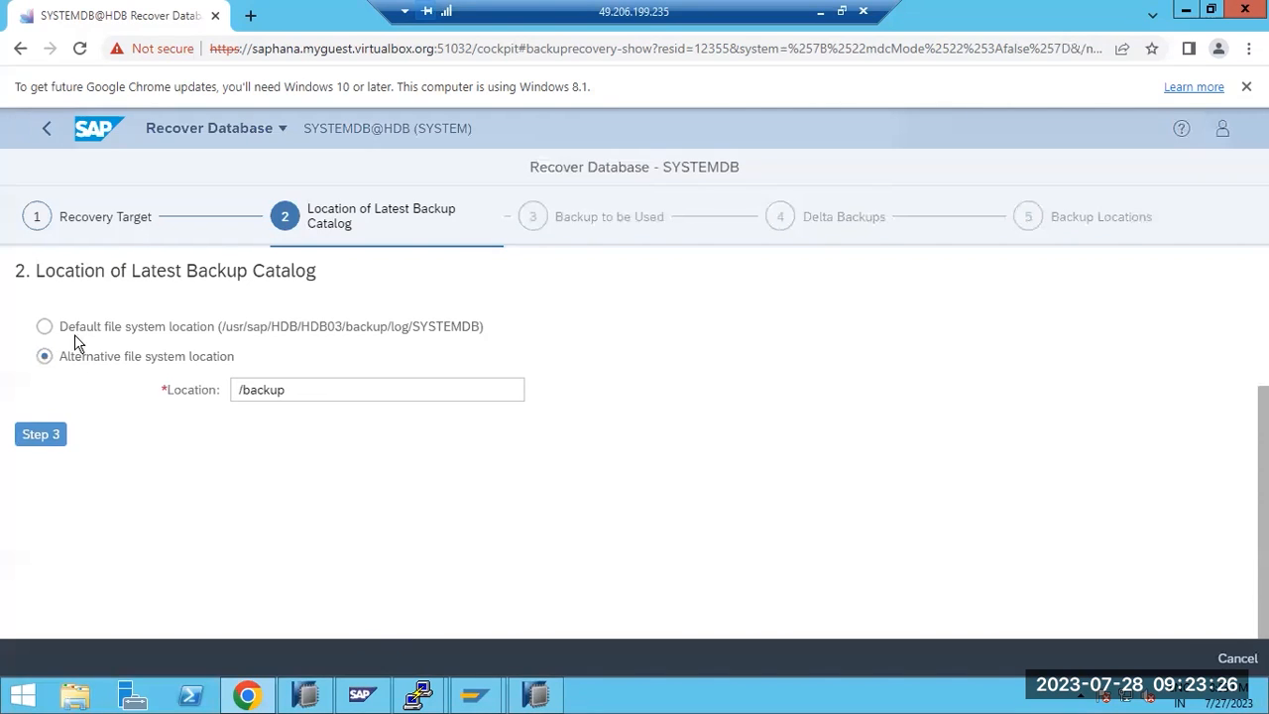
click(535, 694)
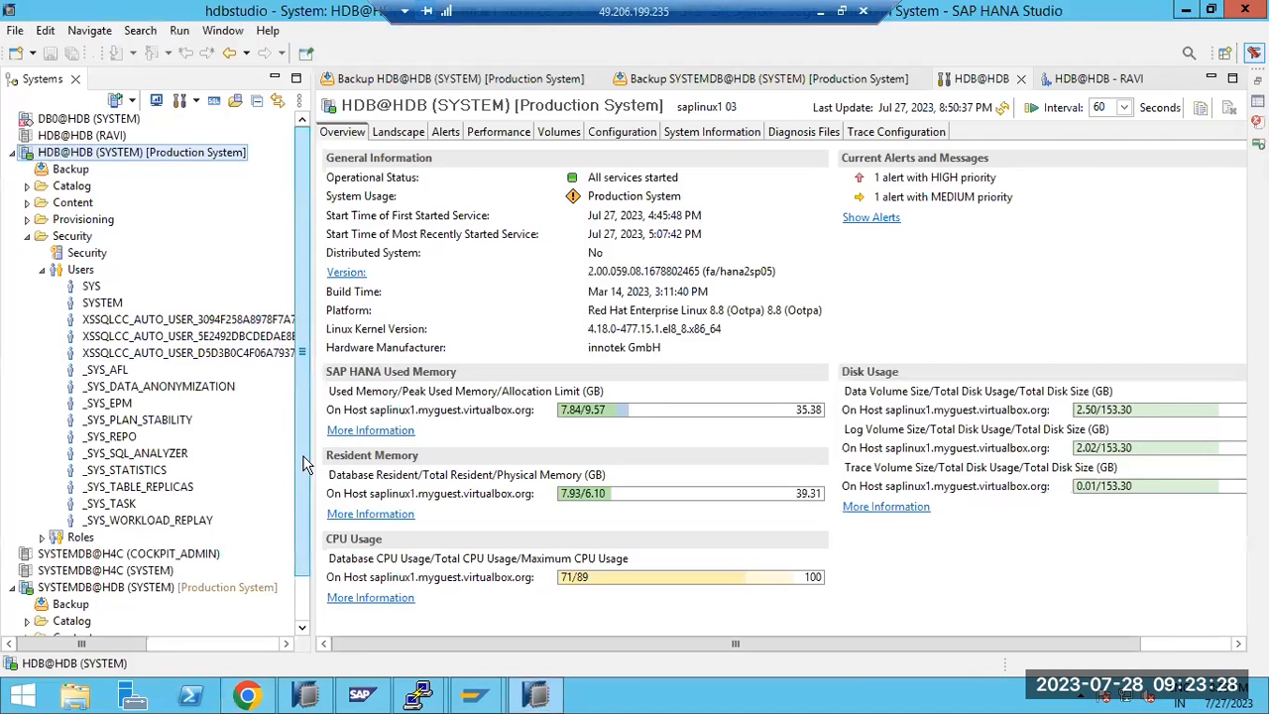
In a SYSTEMDB@HDB SQL console, run ALTER SYSTEM STOP DATABASE HDB and confirm the production warning
click(62, 593)
right_click(62, 596)
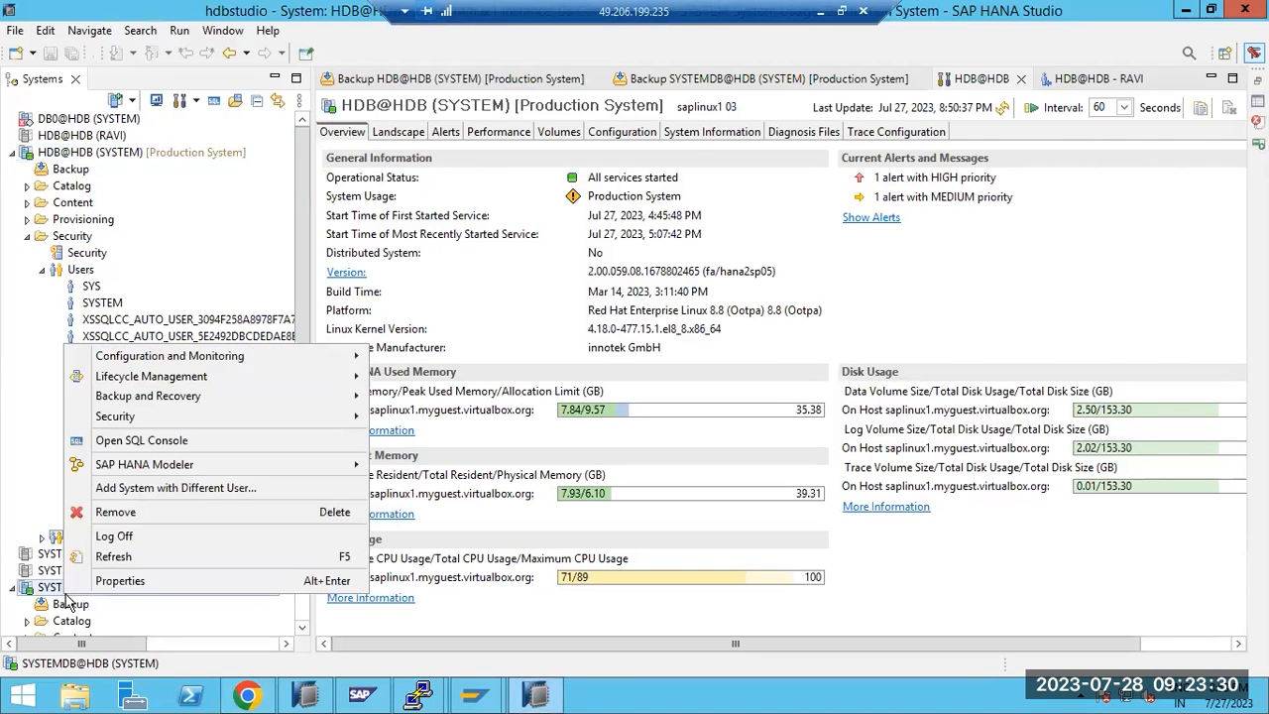
click(142, 439)
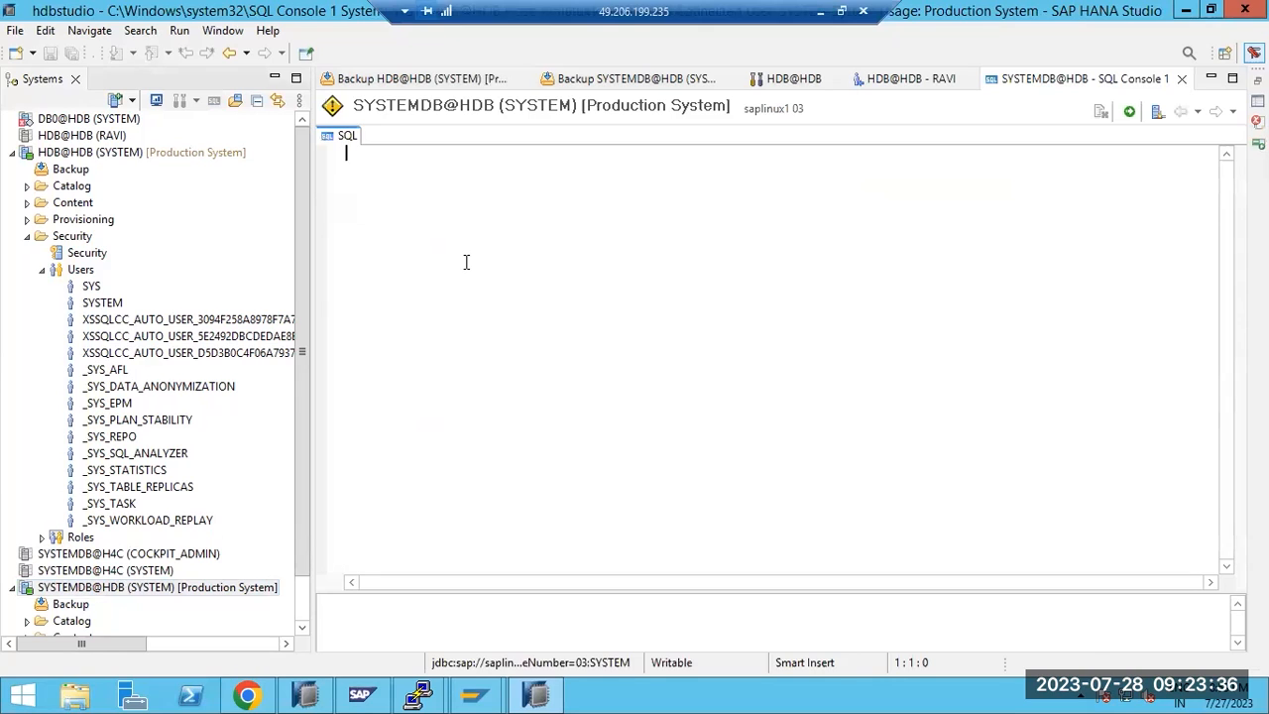
text(ALTER SYSTE)
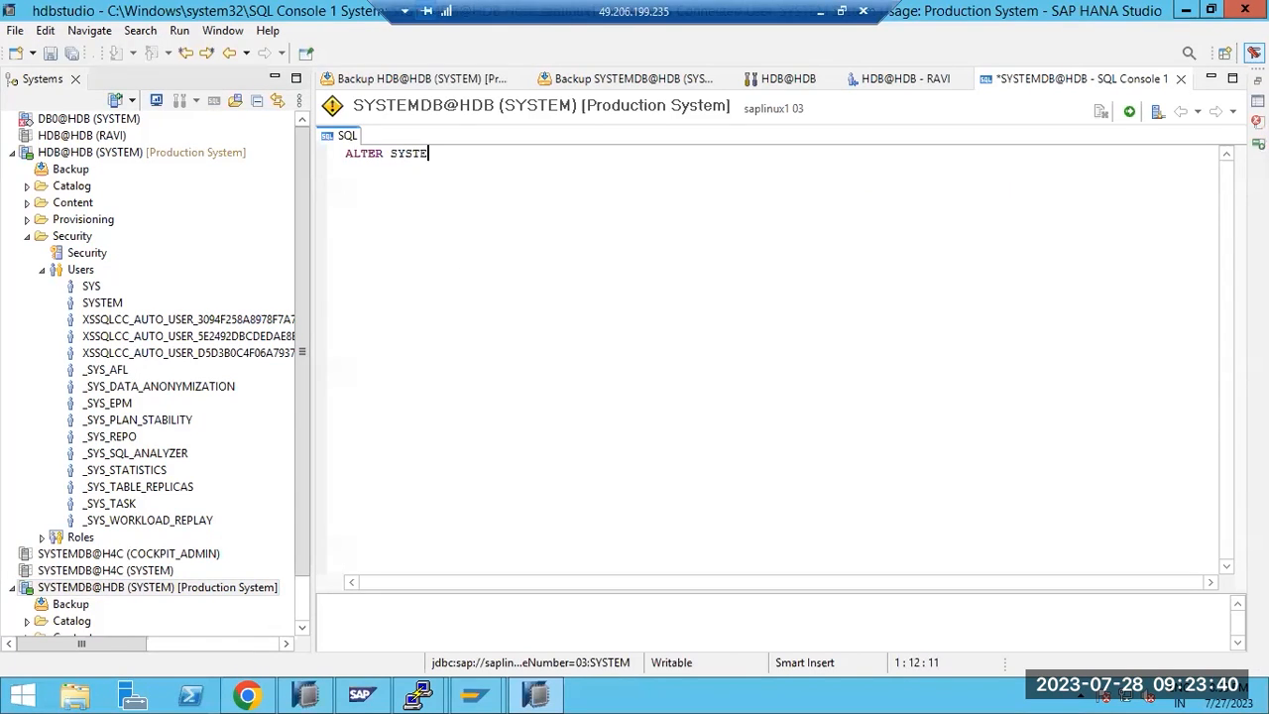
text(M ST)
text(OP DATABAS)
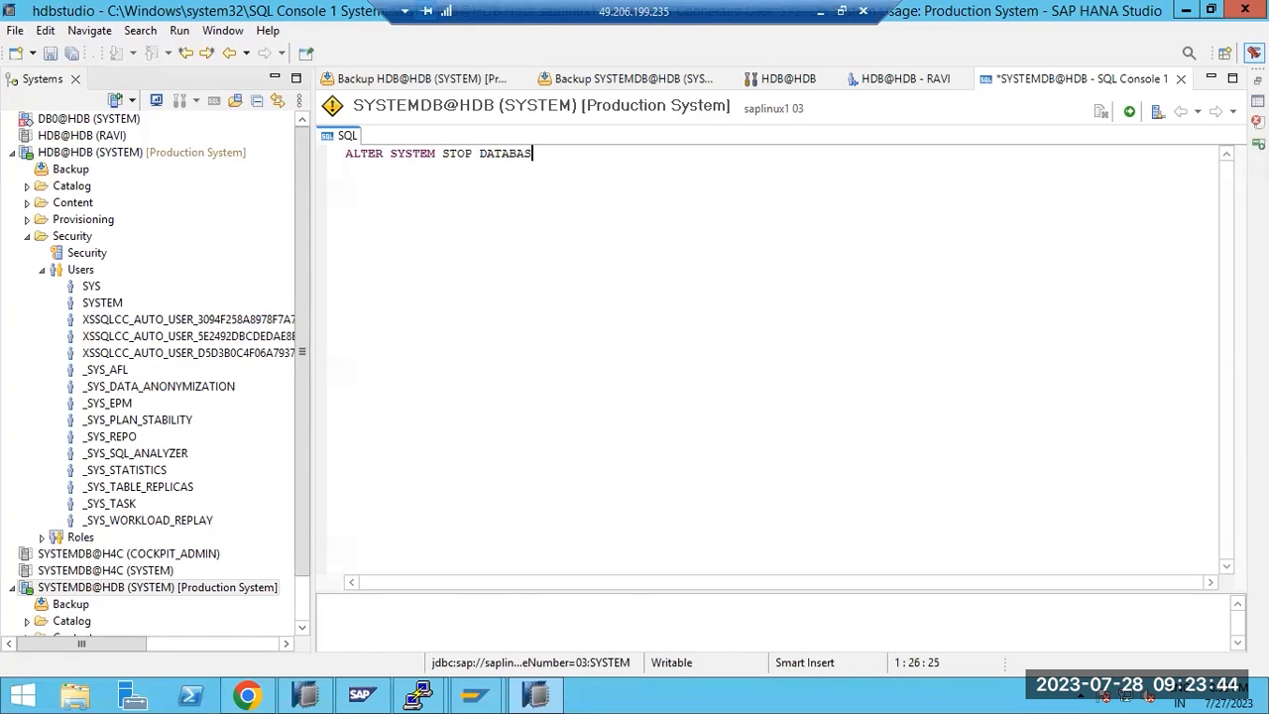
text(E HDB)
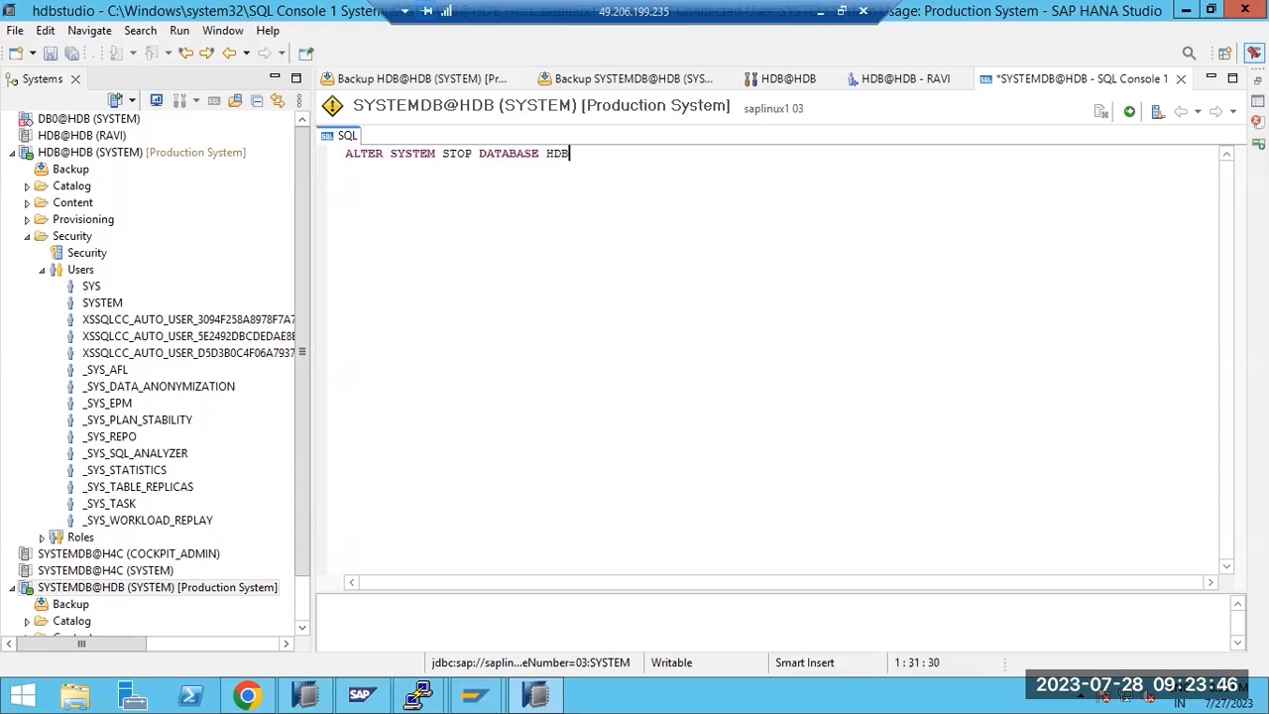
click(1128, 112)
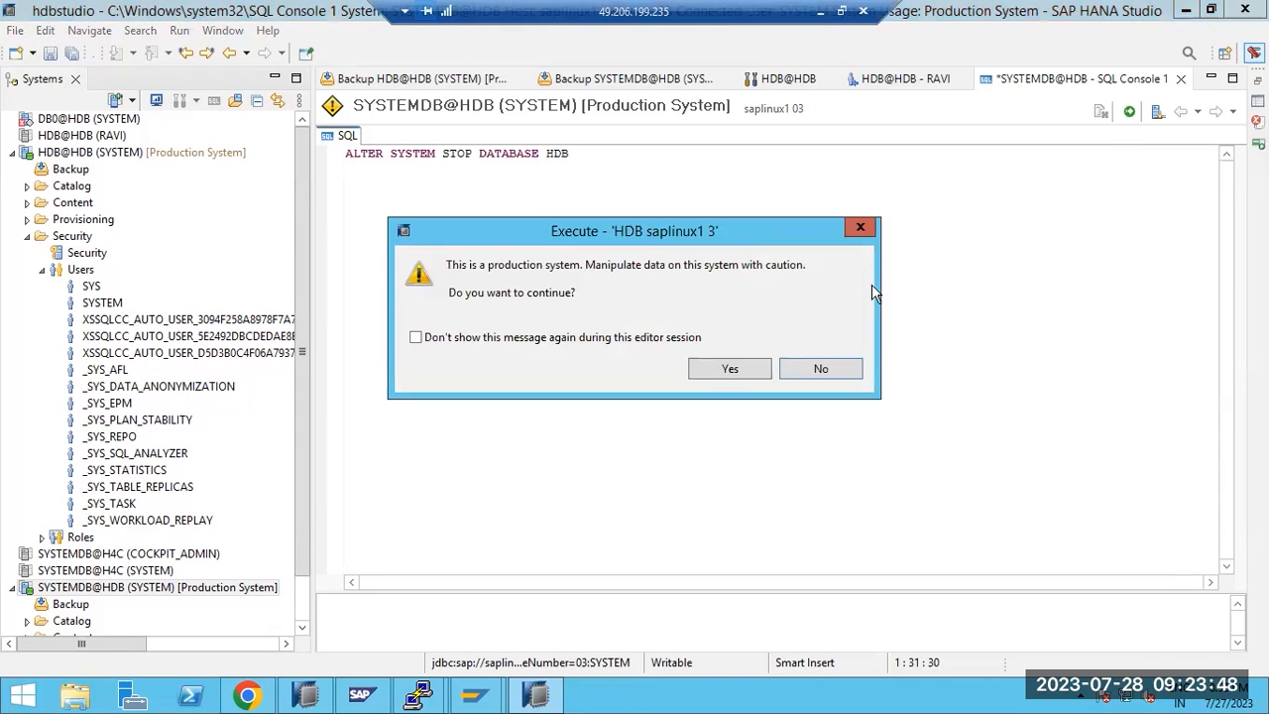
click(710, 370)
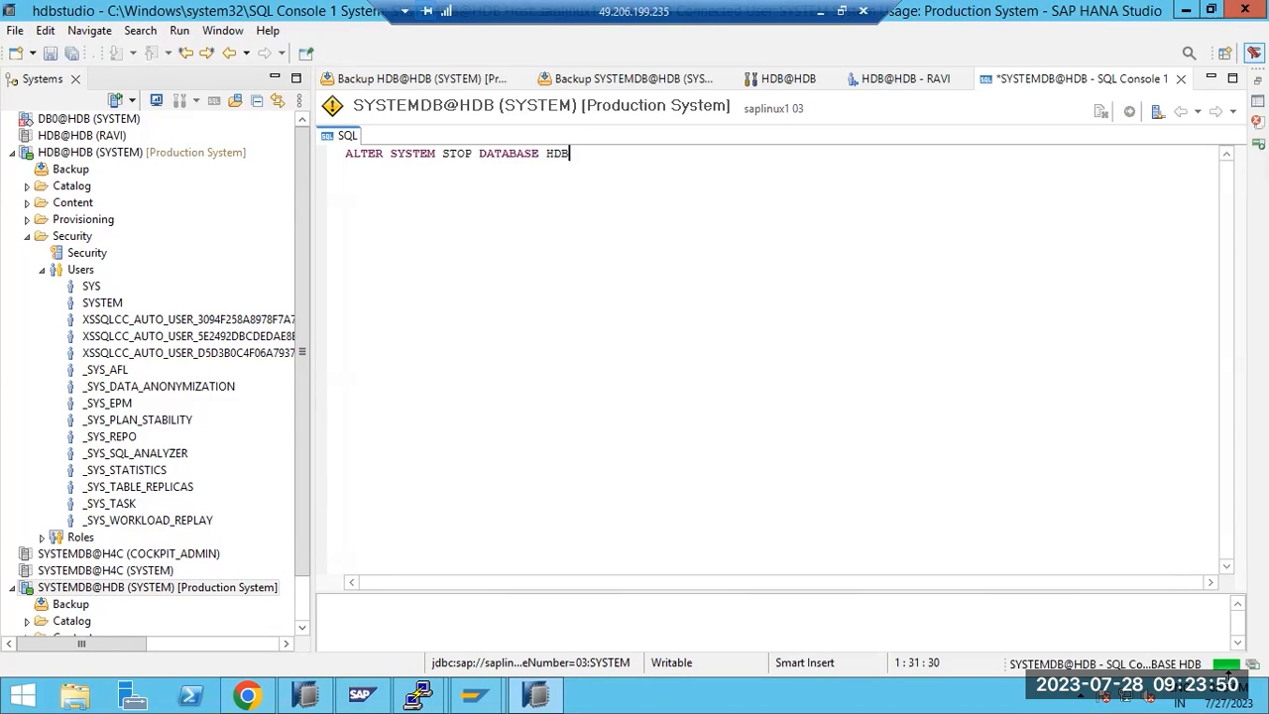
click(1252, 665)
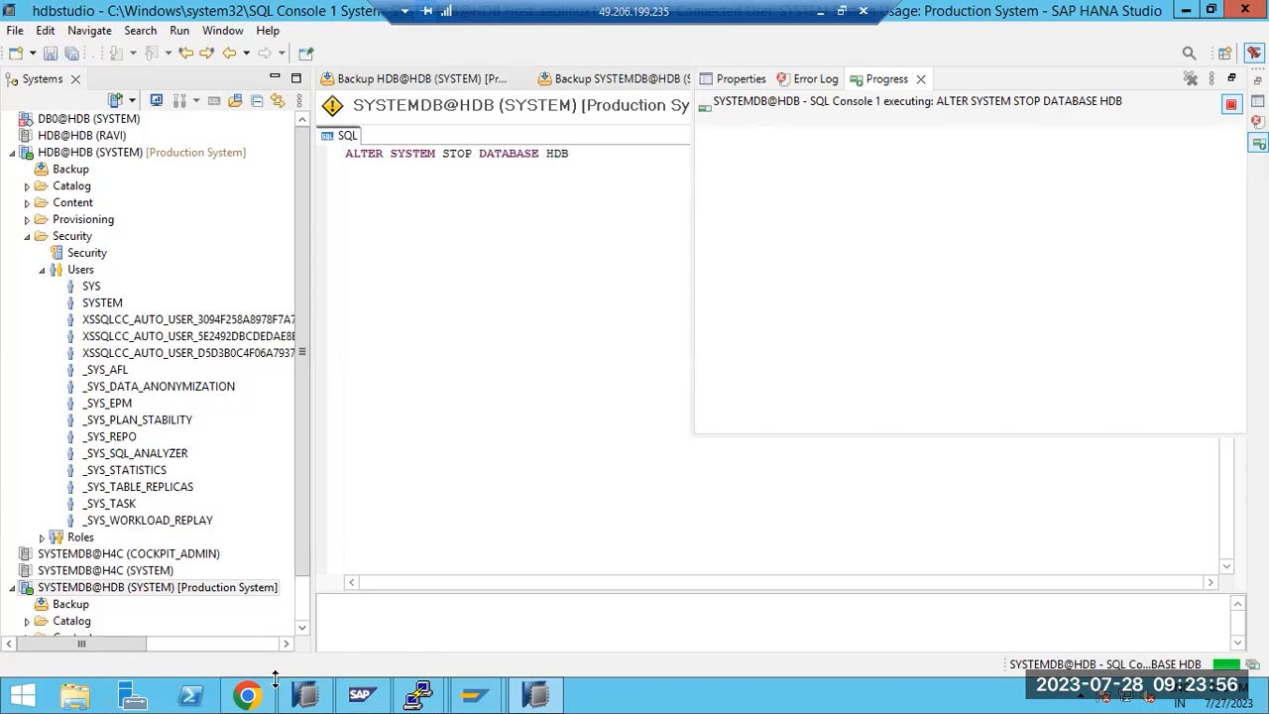
click(247, 694)
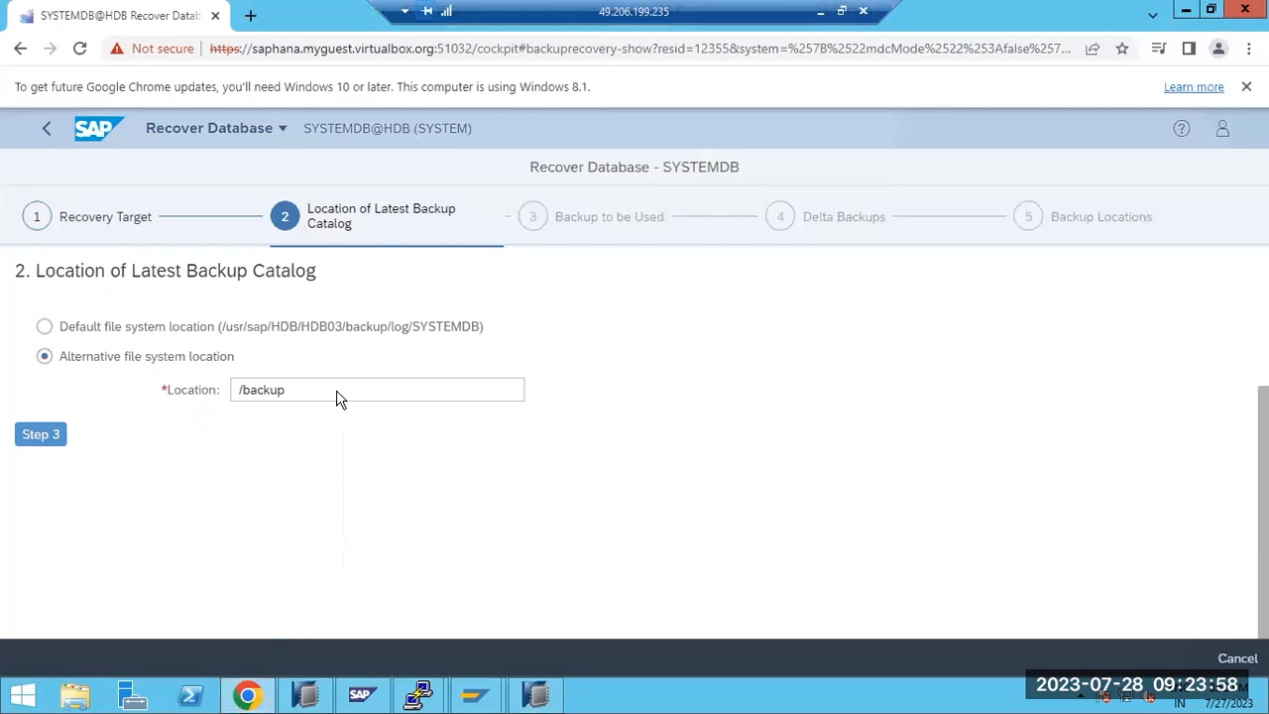
Retry advancing the recovery, dismiss the refusal, and check HDB@HDB and SYSTEMDB@HDB status in Studio
click(54, 441)
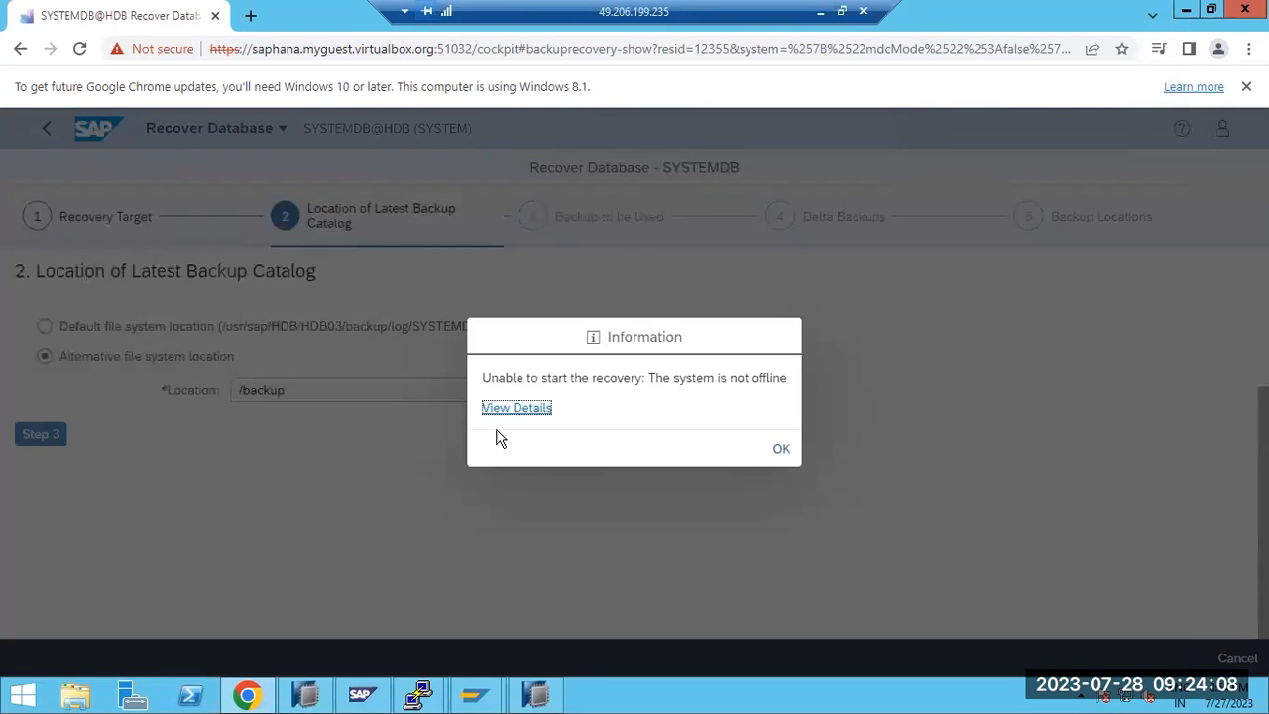
click(793, 453)
click(522, 694)
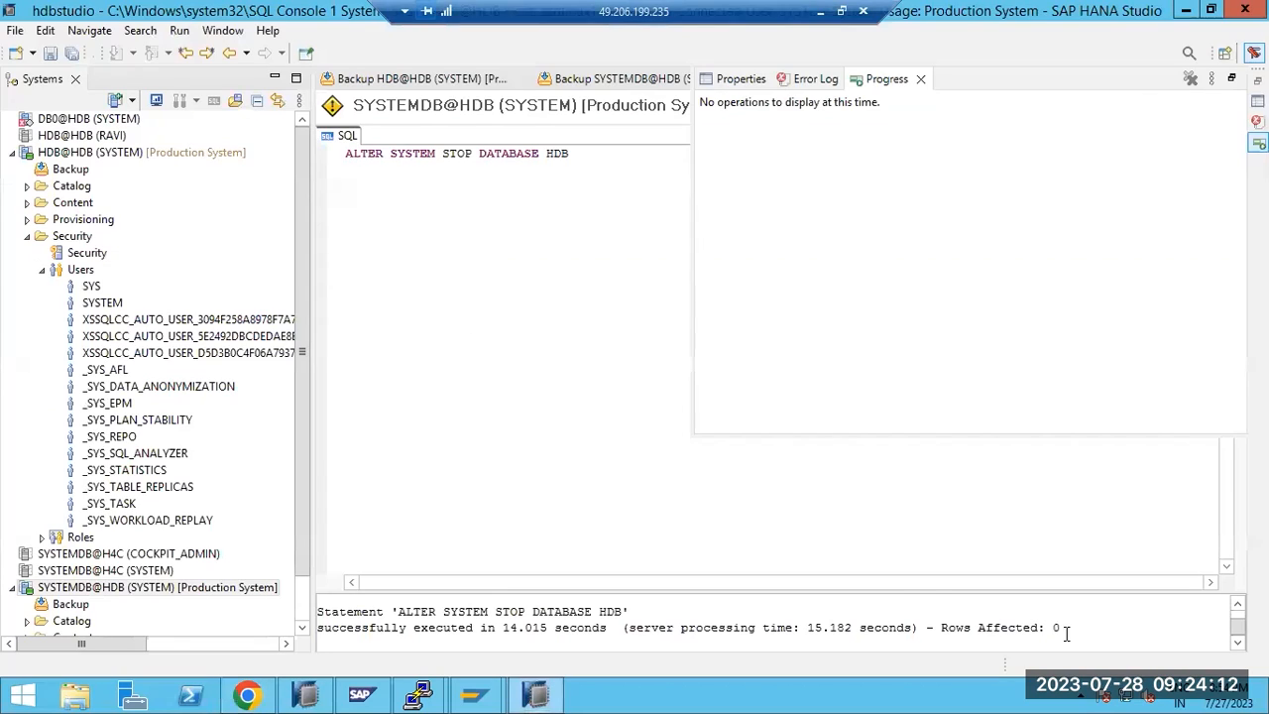
click(82, 154)
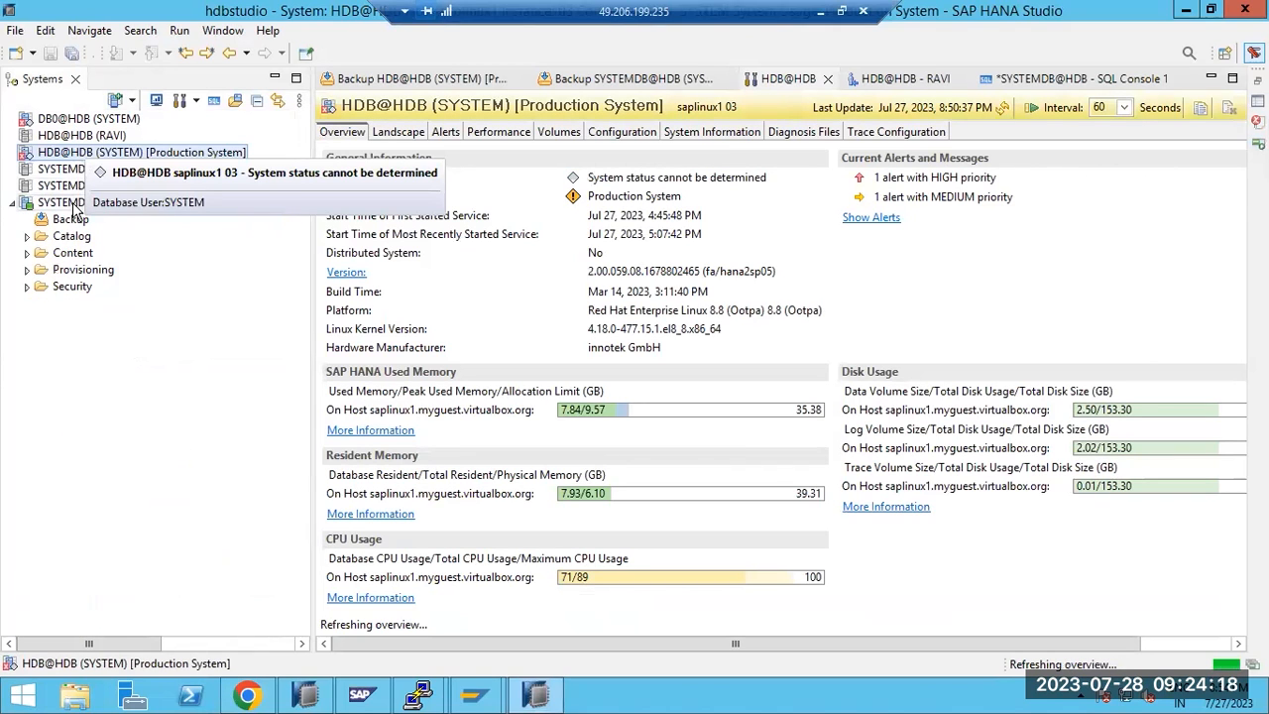
click(70, 203)
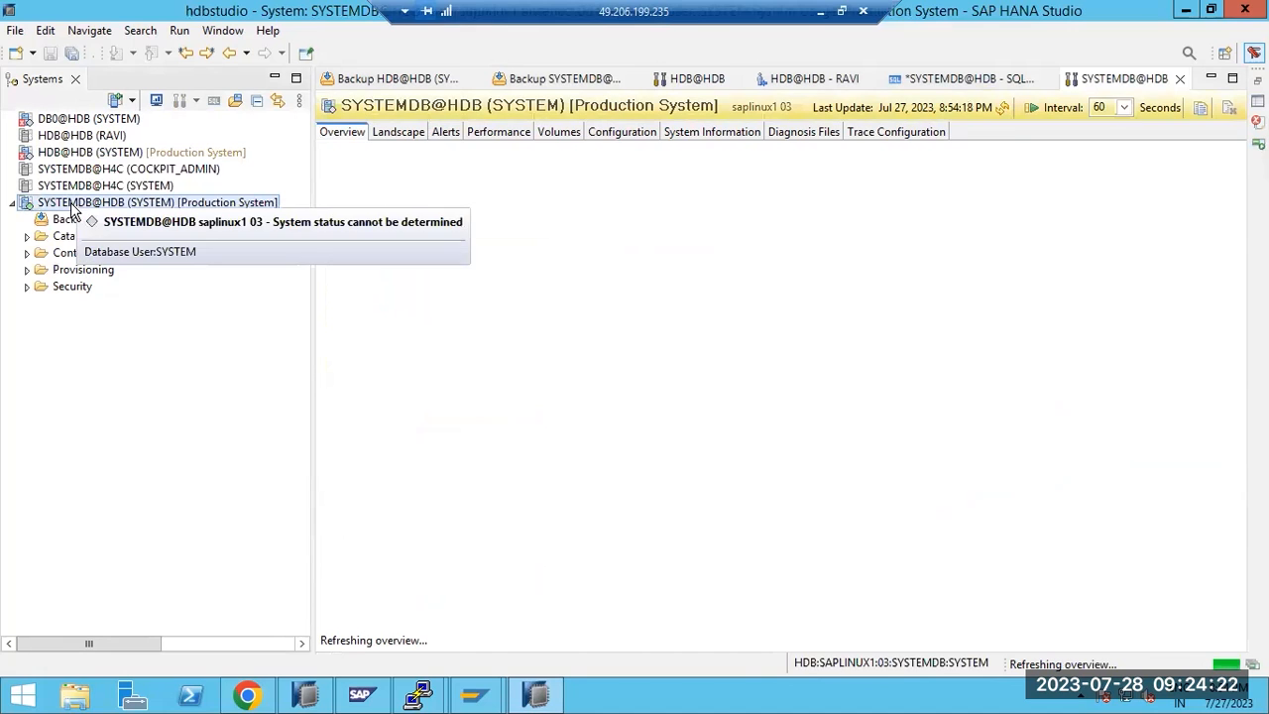
click(267, 694)
Retry backup selection, read why the recovery cannot start, dismiss it, and exit the wizard
click(31, 438)
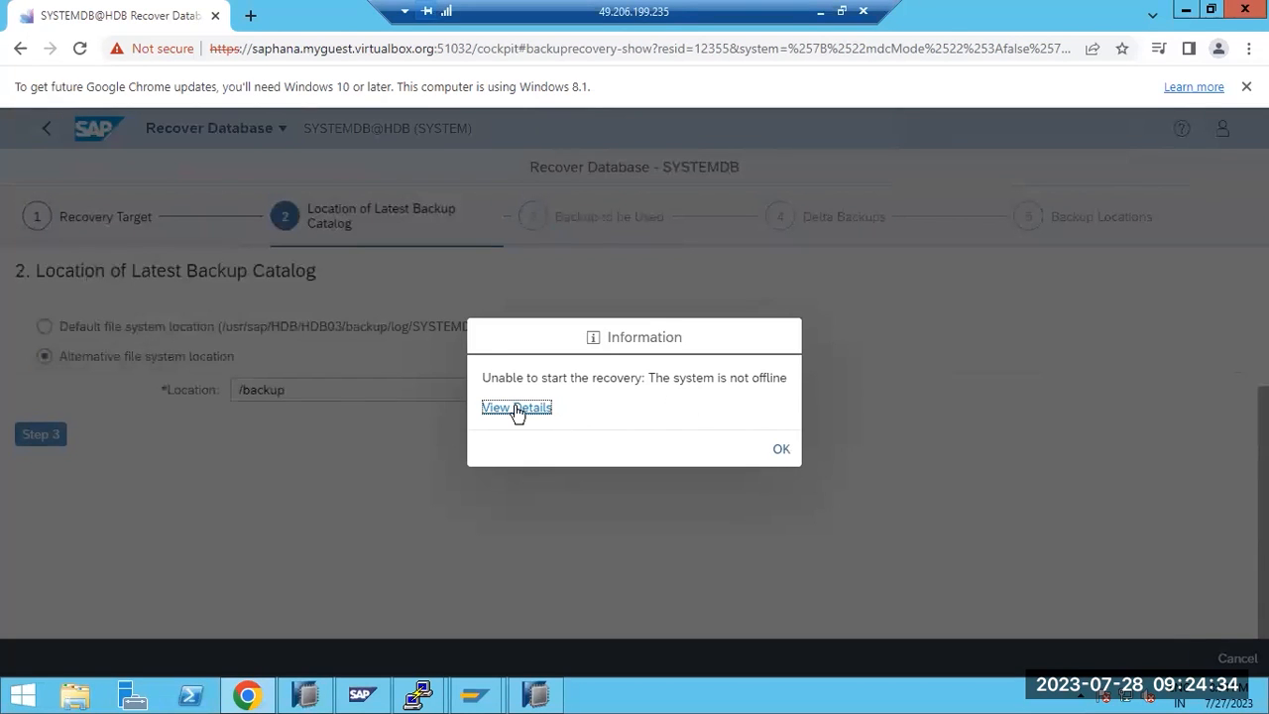
click(515, 407)
click(783, 448)
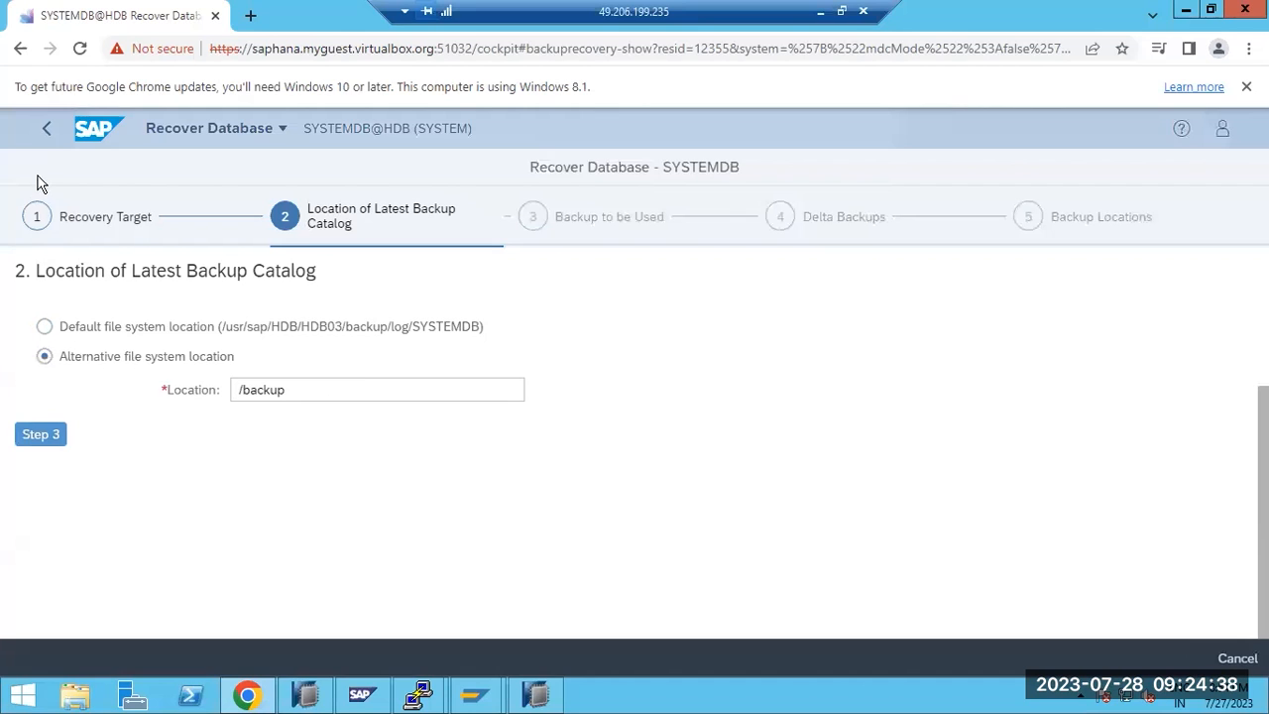
click(46, 128)
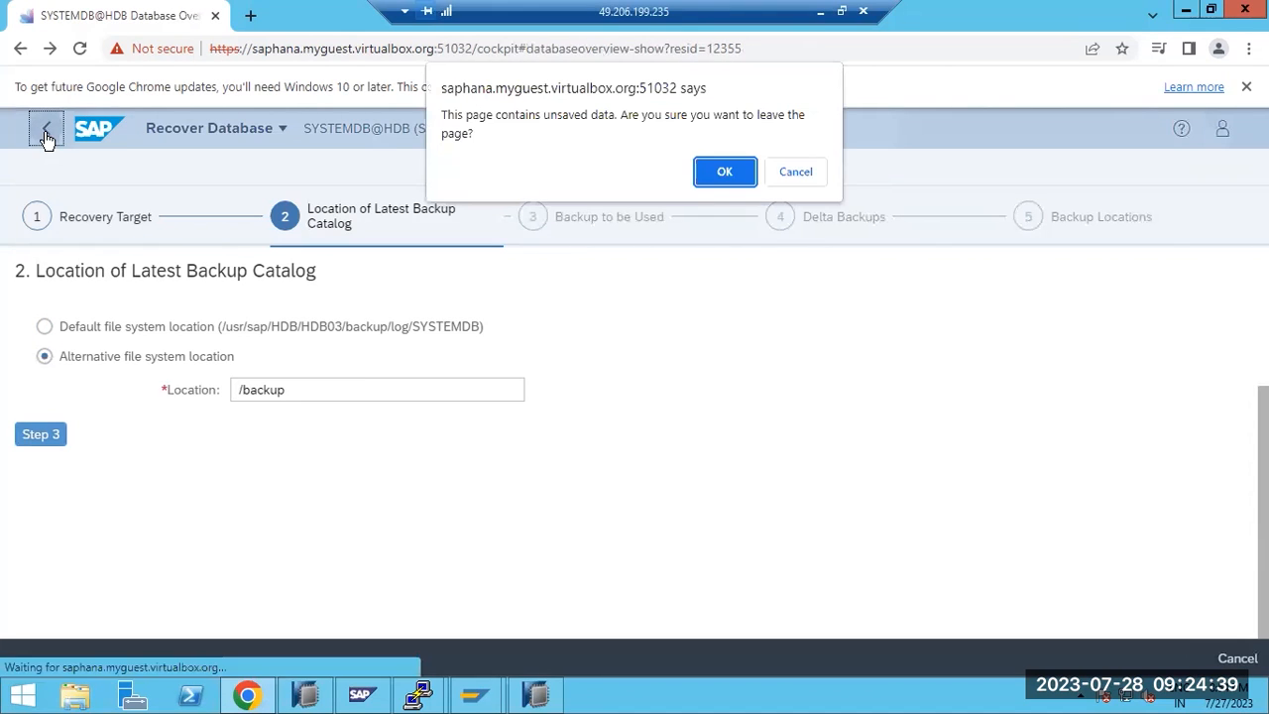
Confirm leaving the wizard with unsaved data and go to the cockpit home page
click(742, 184)
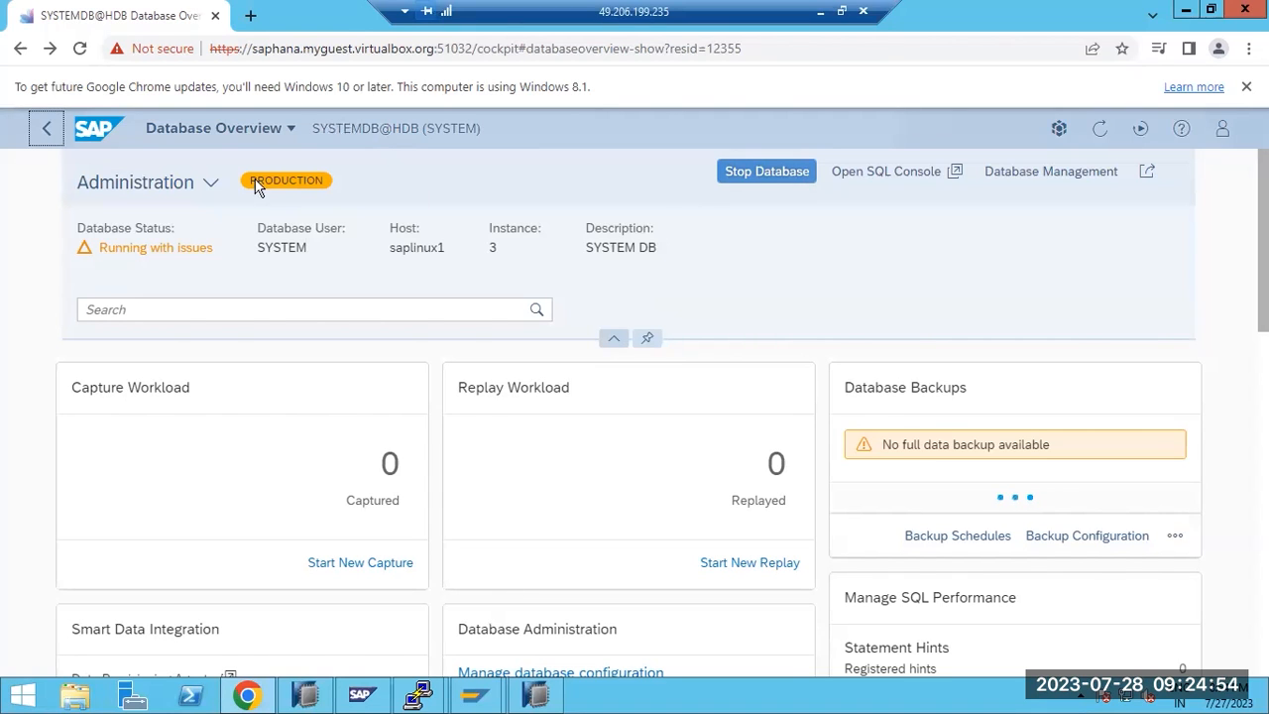
click(204, 133)
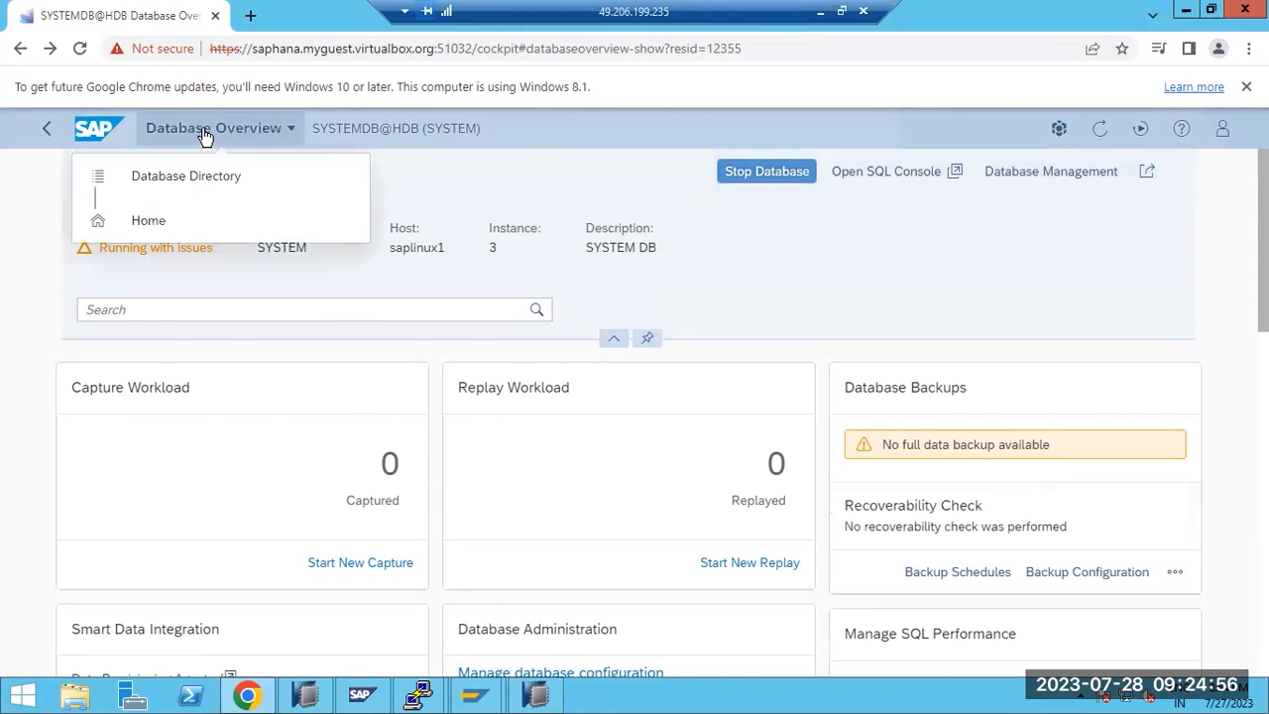
click(140, 222)
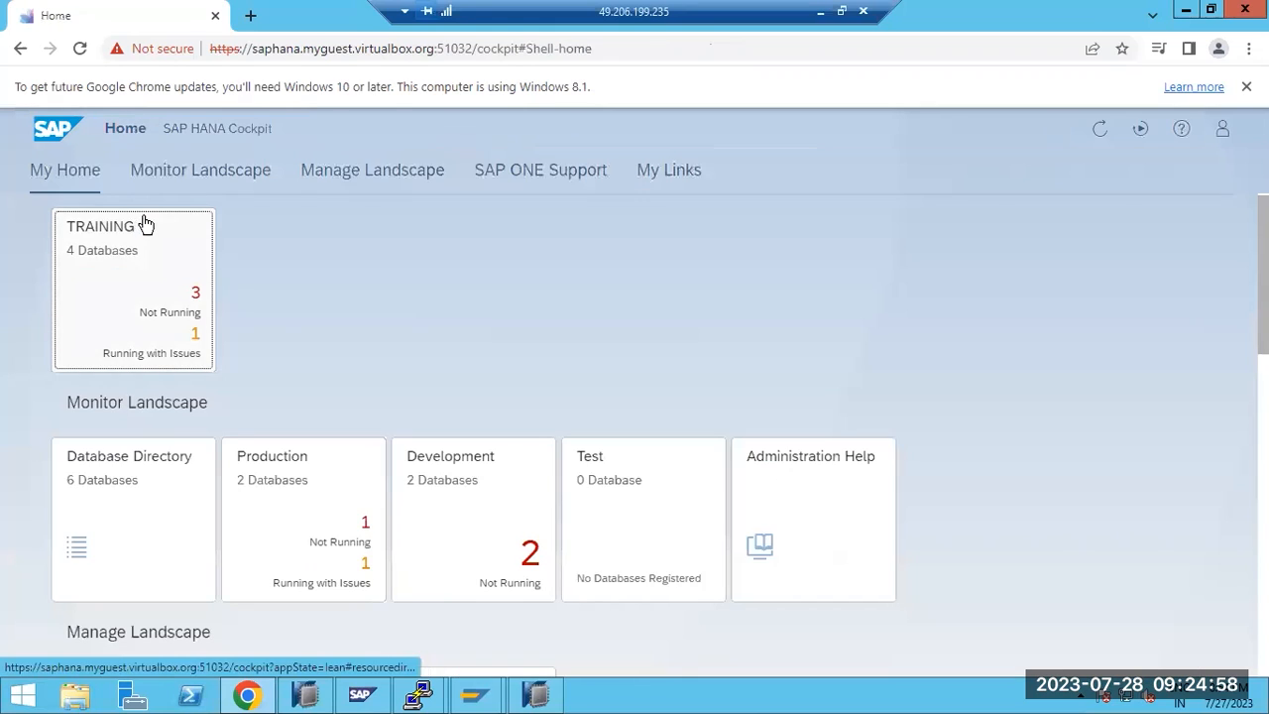
scroll(365, 389, down, 5)
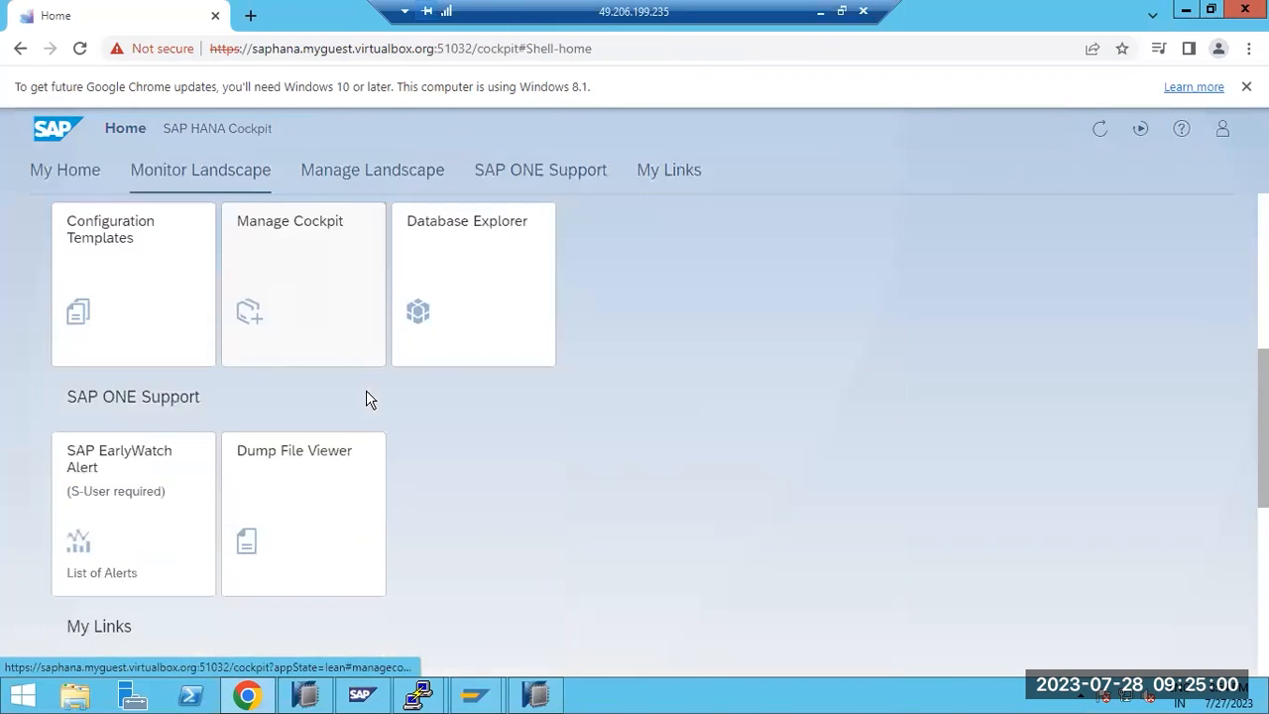
scroll(365, 399, down, 2)
scroll(365, 400, up, 2)
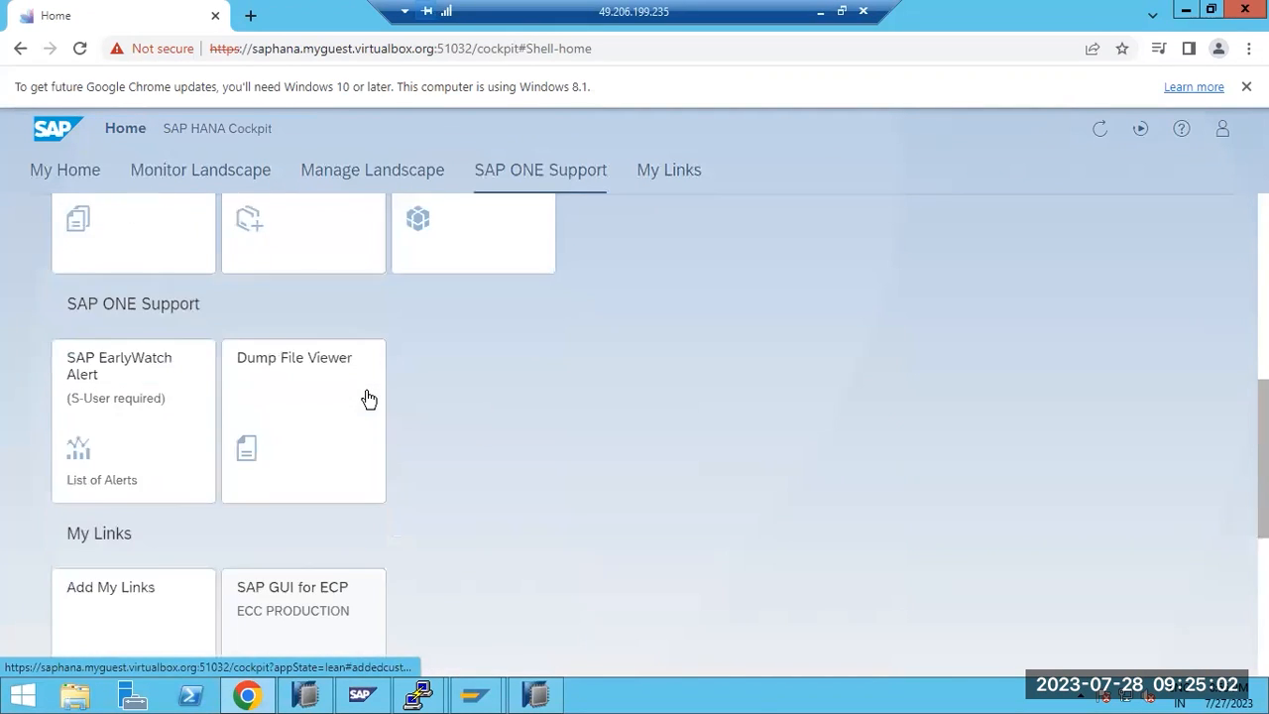
scroll(368, 398, up, 6)
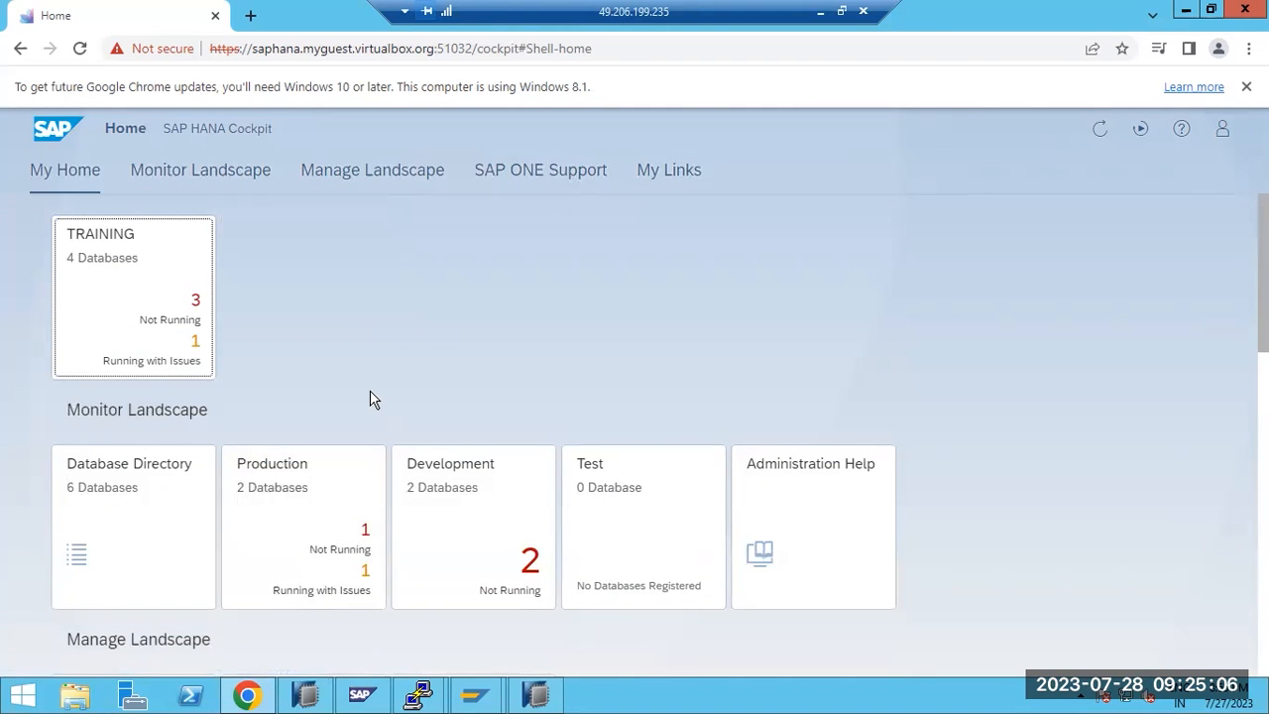
Open the TRAINING group's database list and view the HDB@HDB overview
click(144, 302)
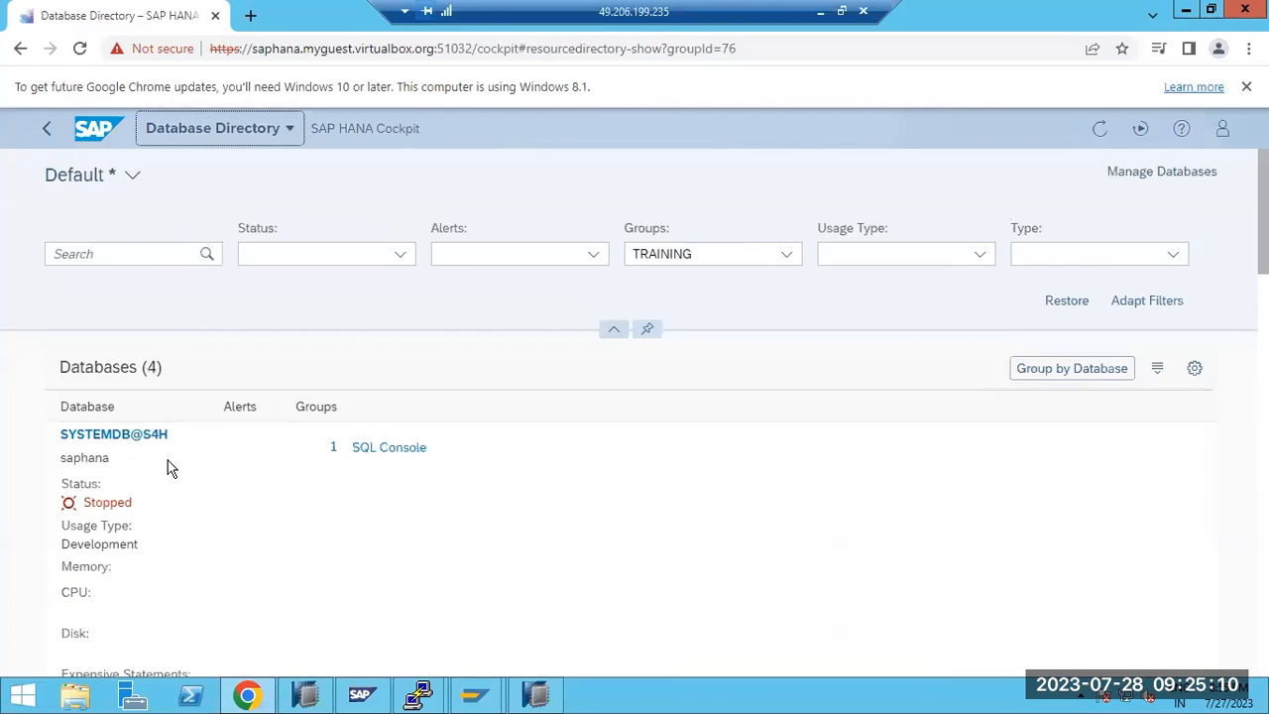
scroll(168, 468, down, 5)
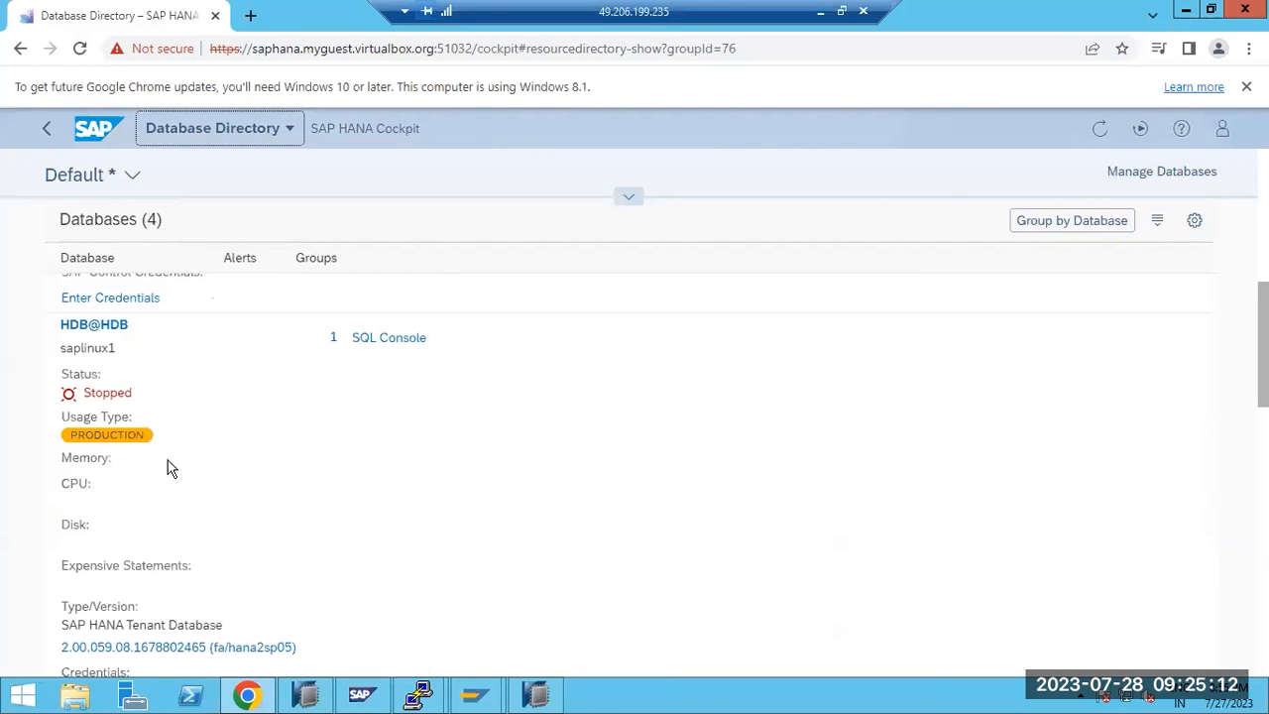
click(94, 330)
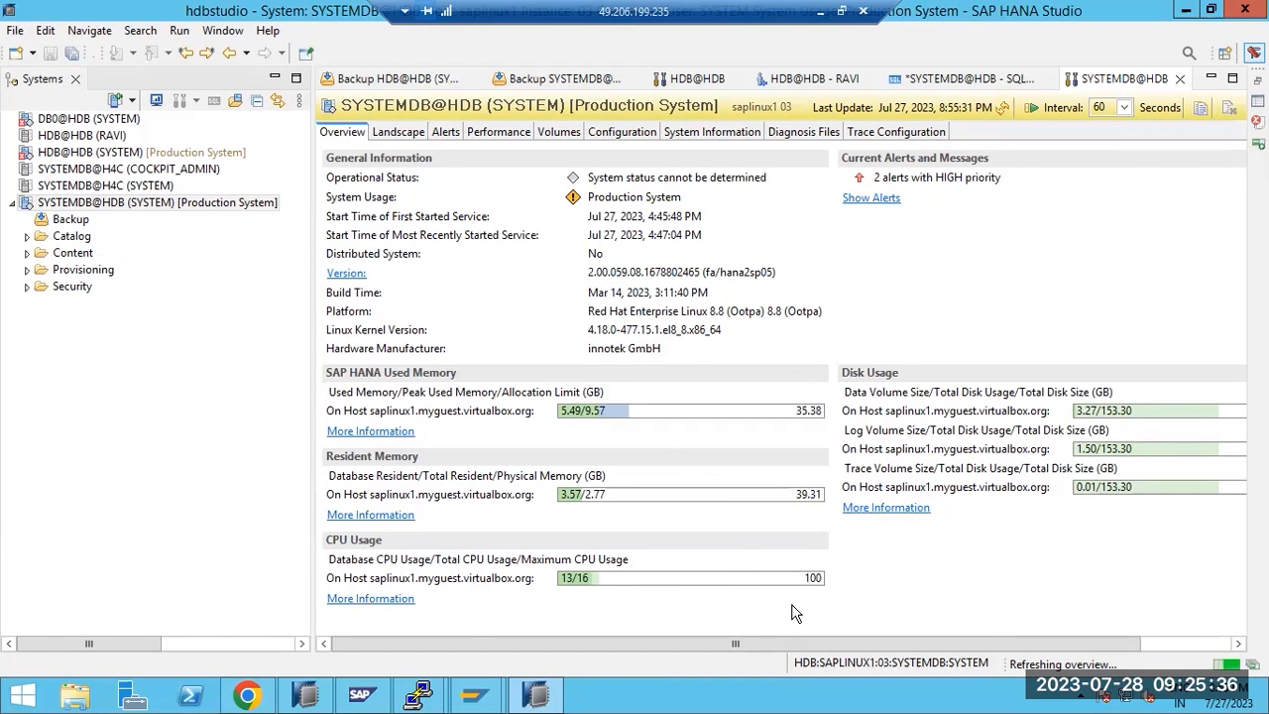
click(252, 698)
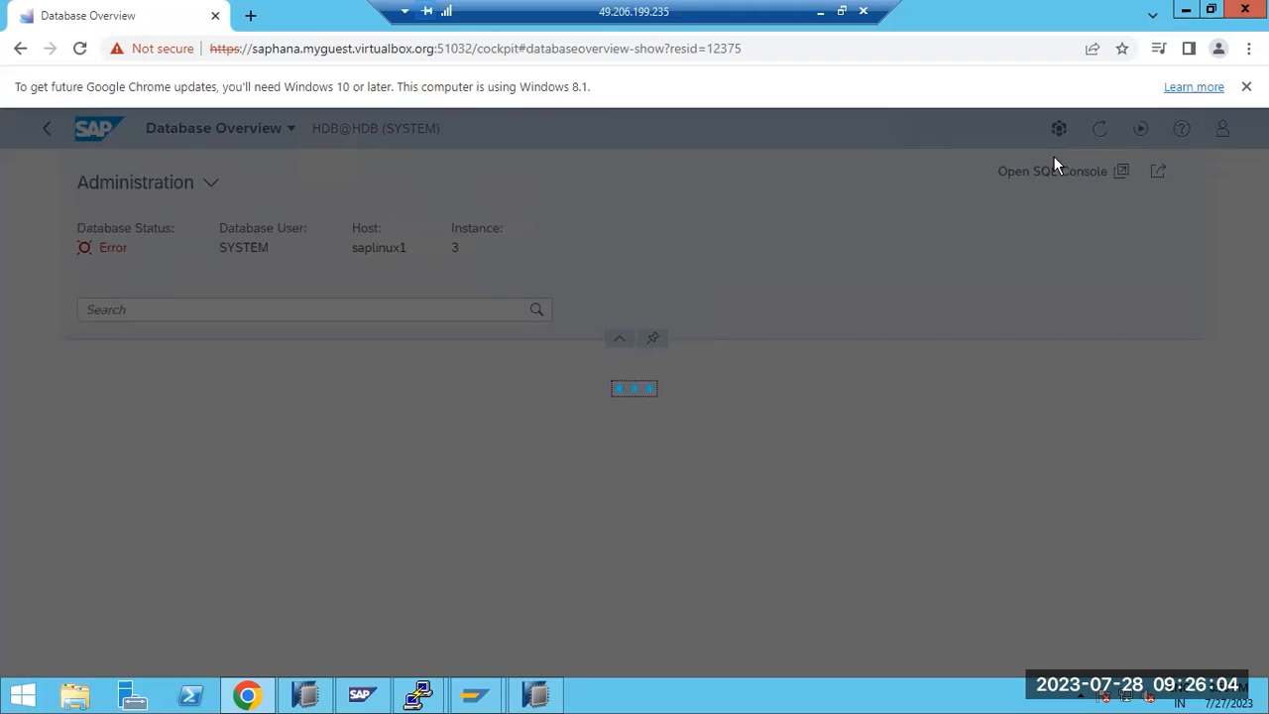
Add the line 'HANA Studio or HANA cockpit' below the recovery list in the Paint notes
click(821, 12)
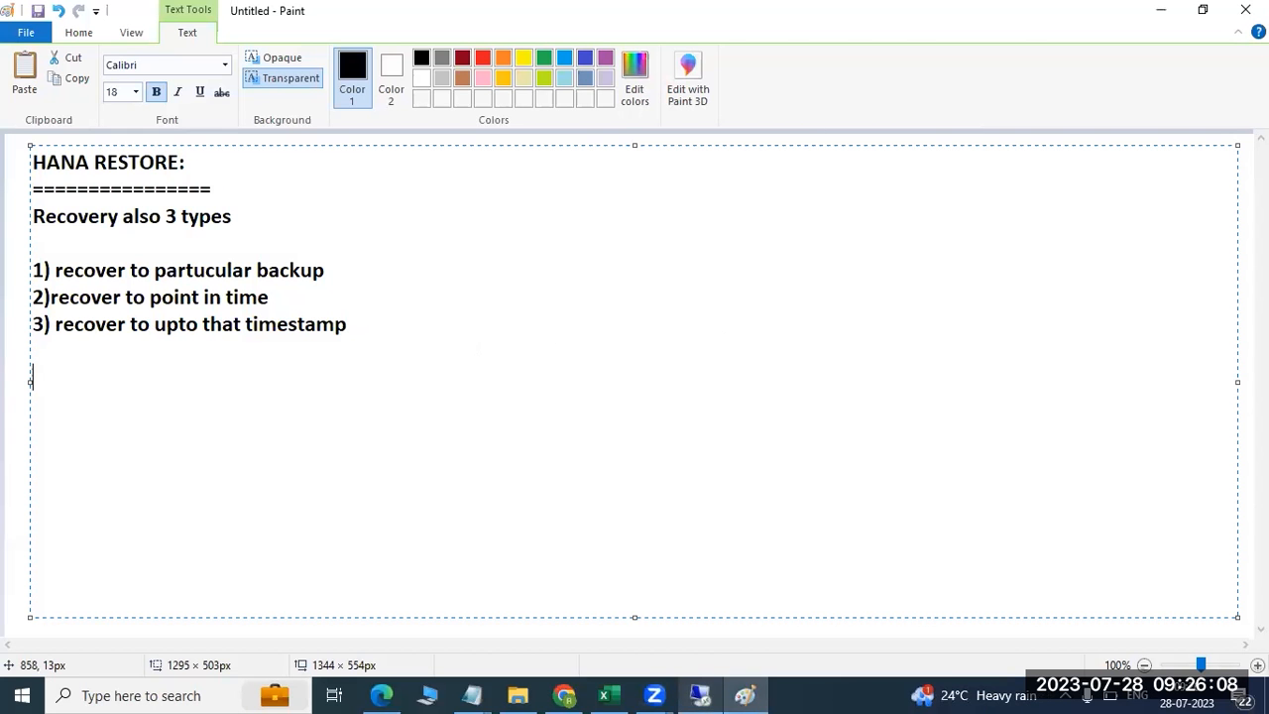
key(Return)
key(Return)
text(HANA S)
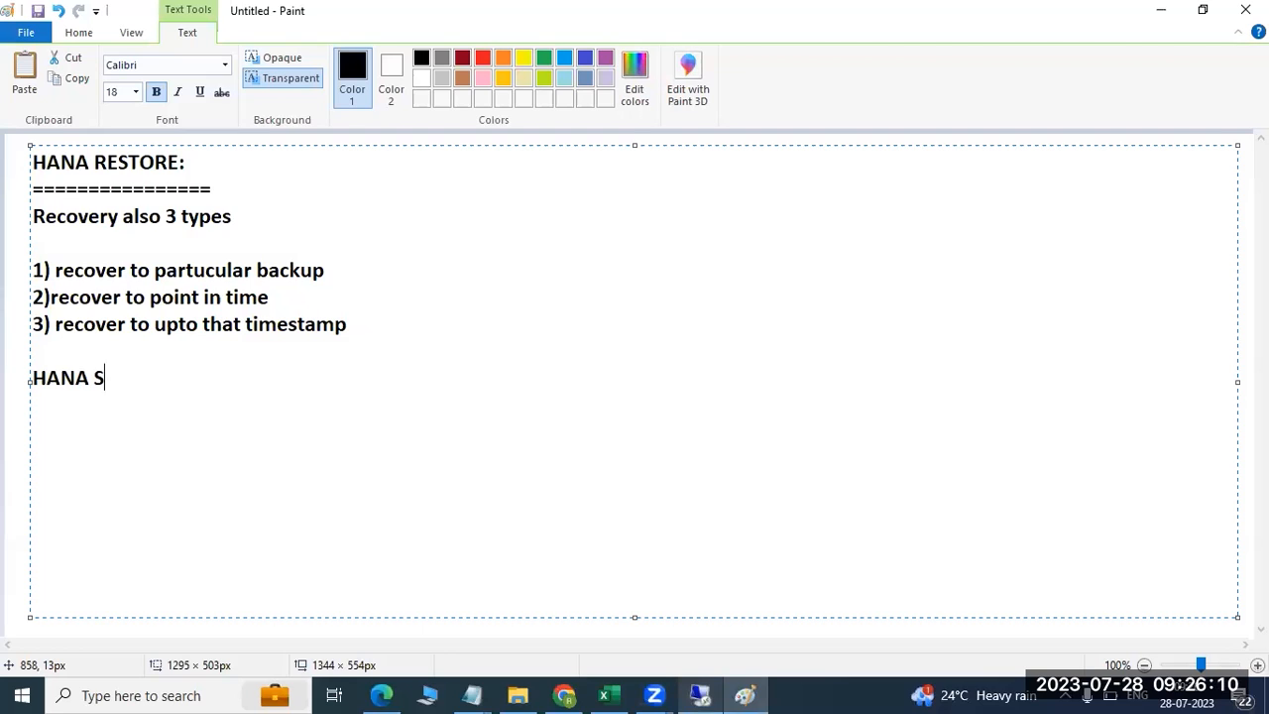
text(tudio or H)
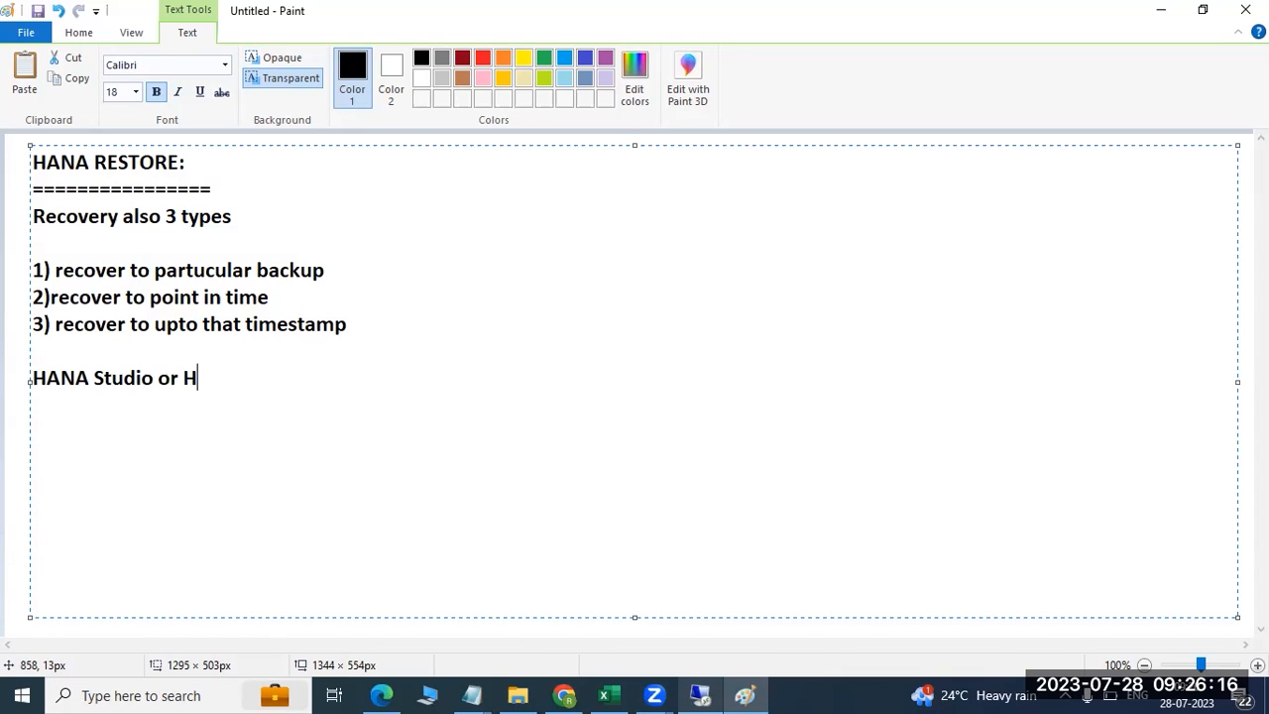
text(ANA cockpit)
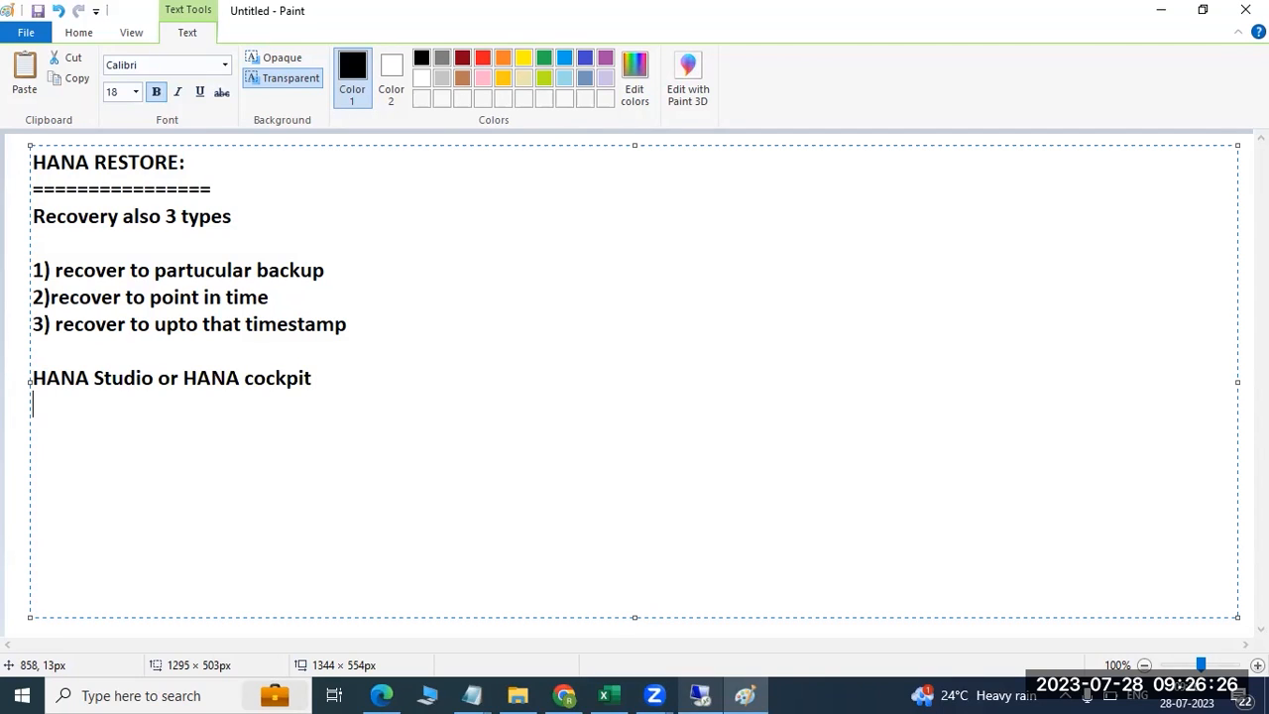
Add a dashed divider line and a 'Conditions :' heading beneath it
key(Return)
text(----------------)
key(Return)
text(Con)
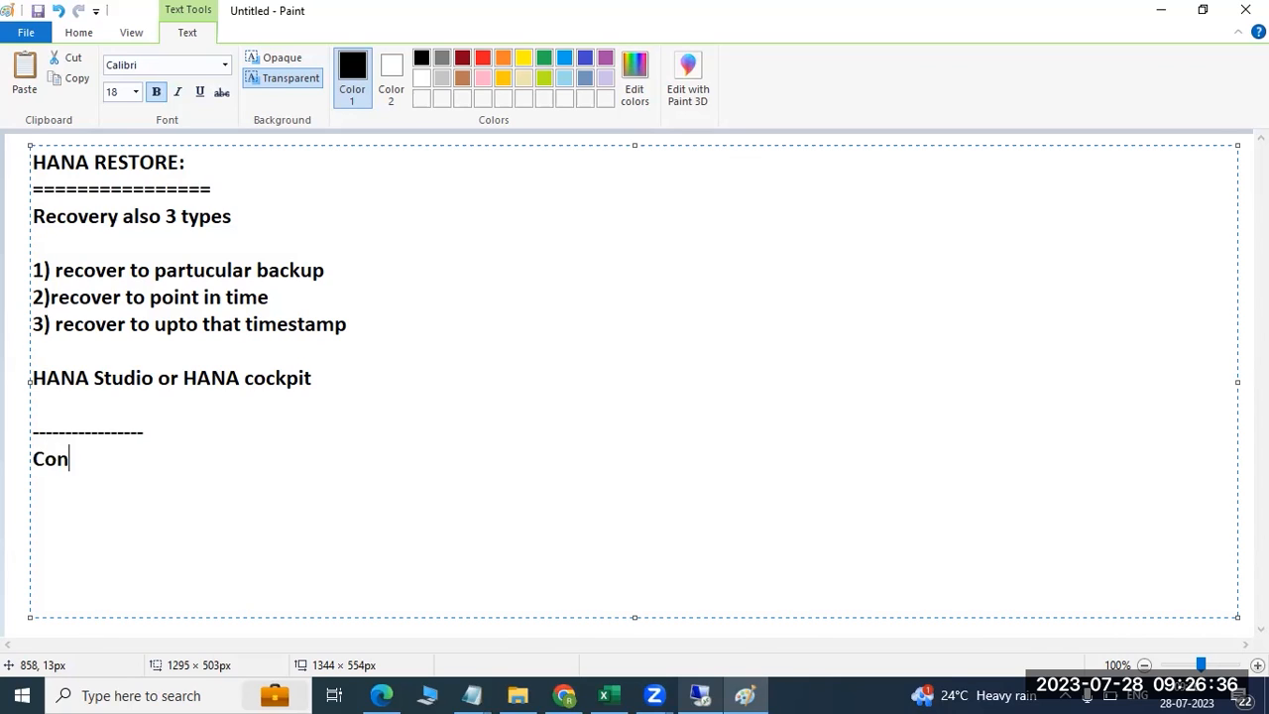
text(ditions)
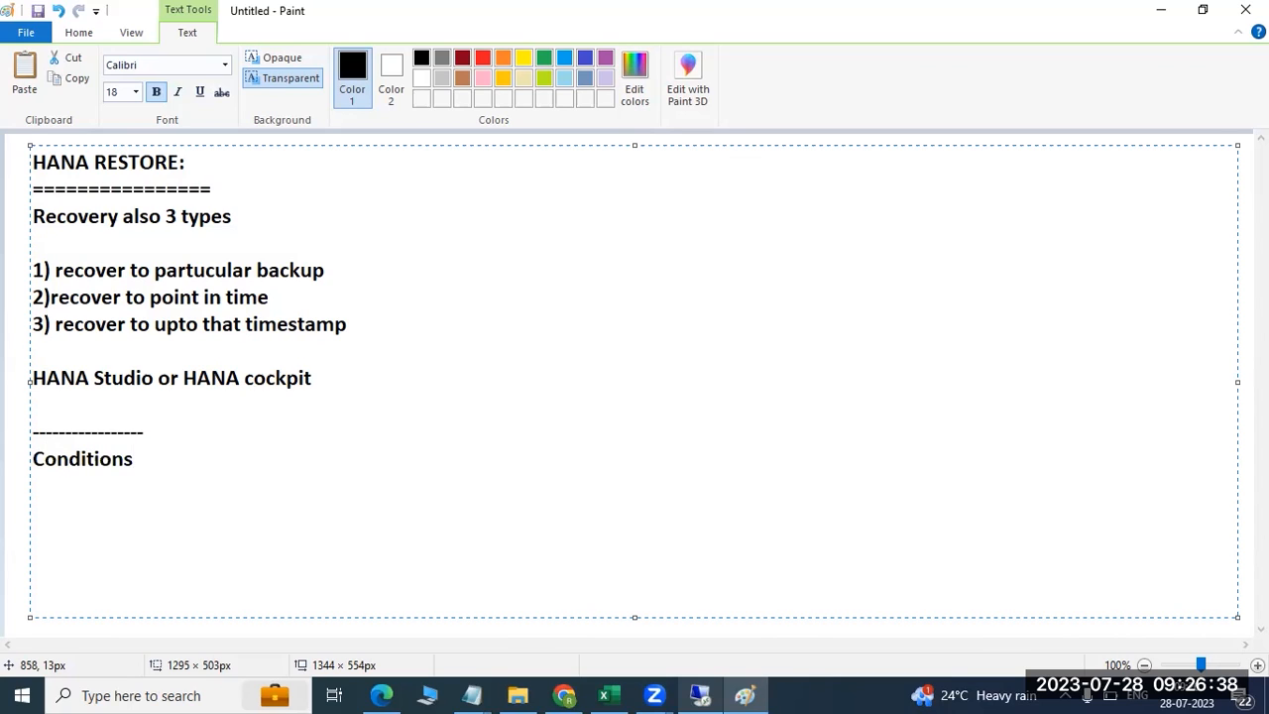
text( :)
key(Return)
key(Return)
Draw two rectangles to the right of the notes
click(78, 32)
click(409, 59)
drag(470, 324, 659, 443)
drag(878, 324, 1085, 448)
click(1034, 502)
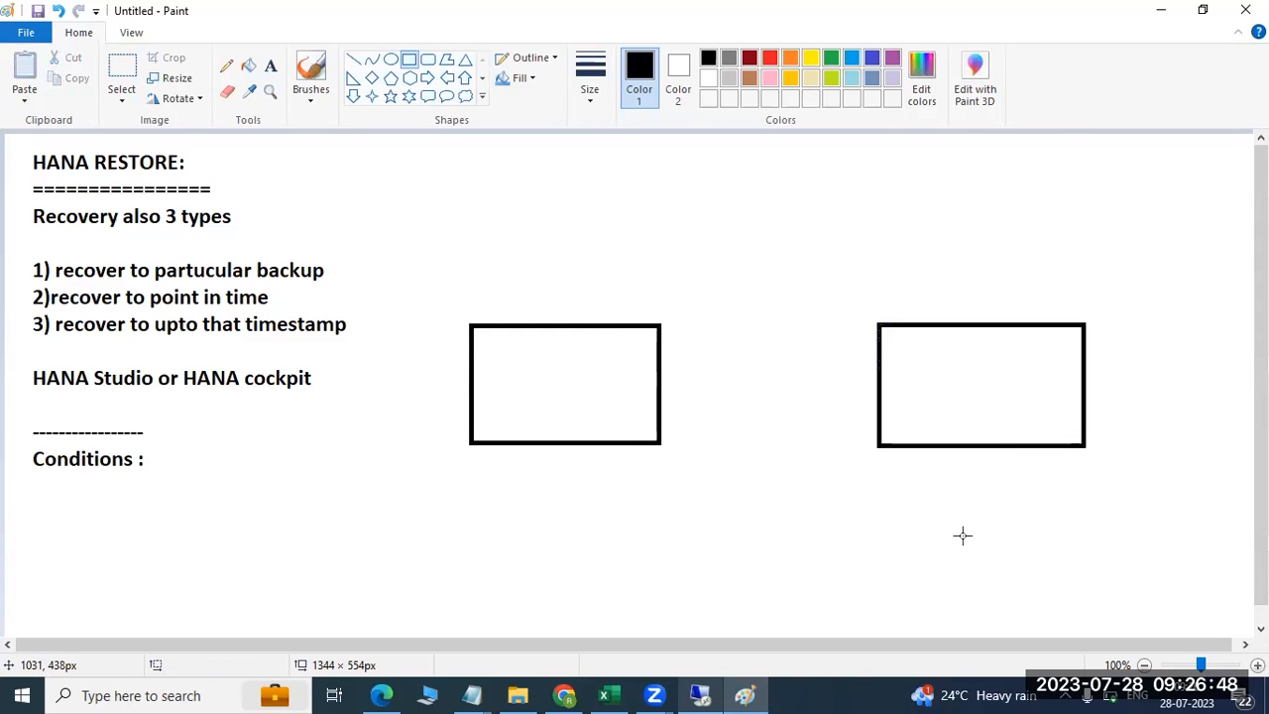
Draw a slanted line joining the boxes, a vertical stroke, and small edge ticks
click(353, 59)
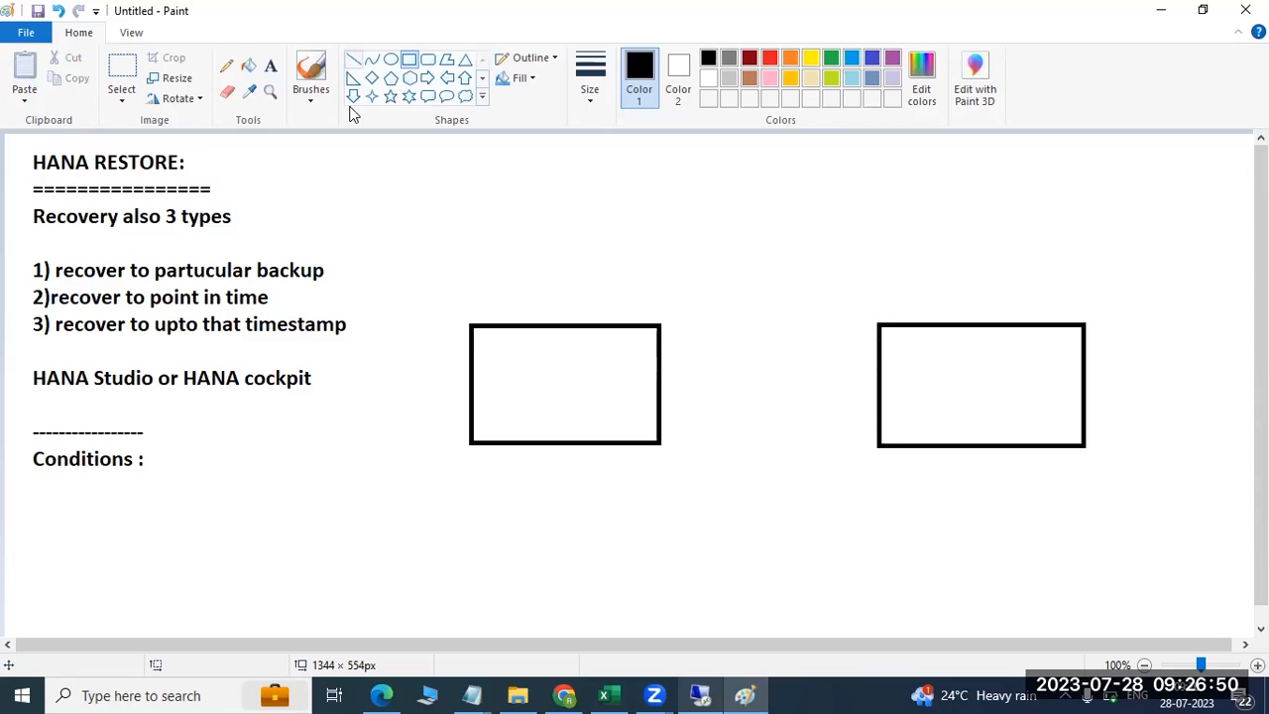
mouse_move(963, 375)
mouse_down()
mouse_move(928, 542)
mouse_move(576, 393)
mouse_up()
mouse_move(1019, 385)
mouse_down()
mouse_move(1026, 527)
mouse_move(1001, 532)
mouse_move(1003, 382)
mouse_up()
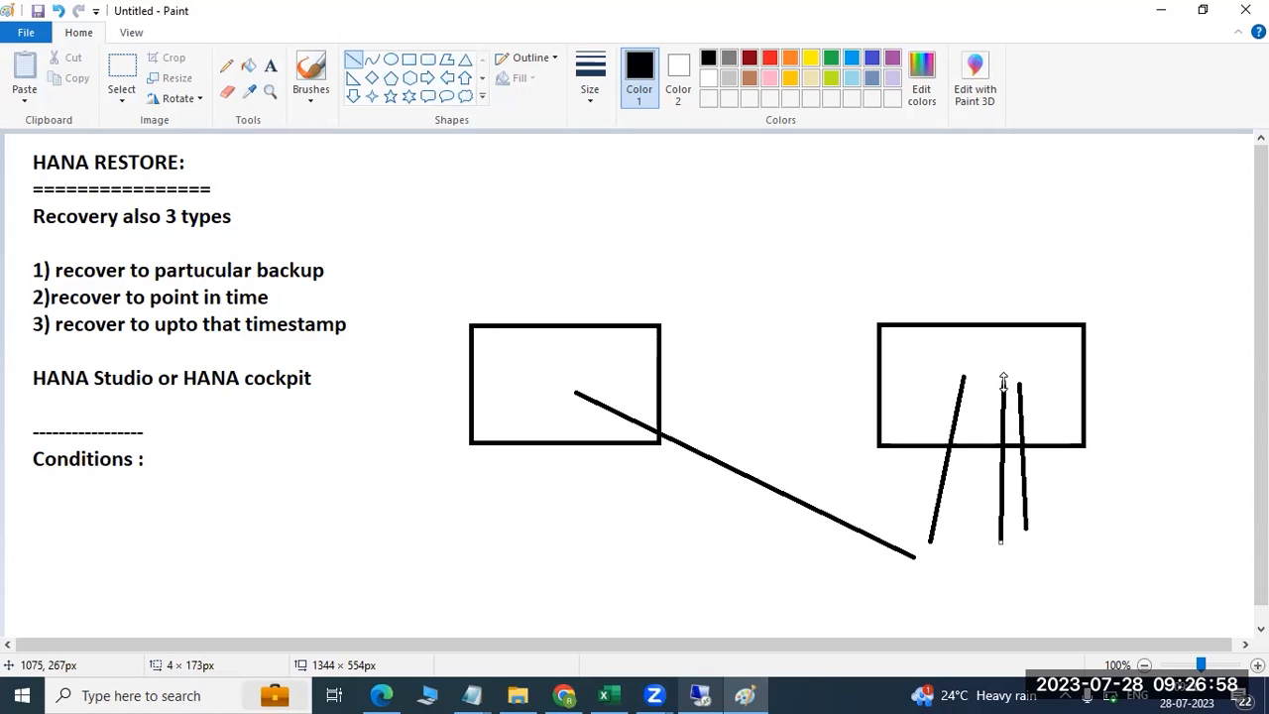
mouse_move(914, 526)
mouse_down()
mouse_move(935, 541)
mouse_move(944, 526)
mouse_move(931, 537)
mouse_up()
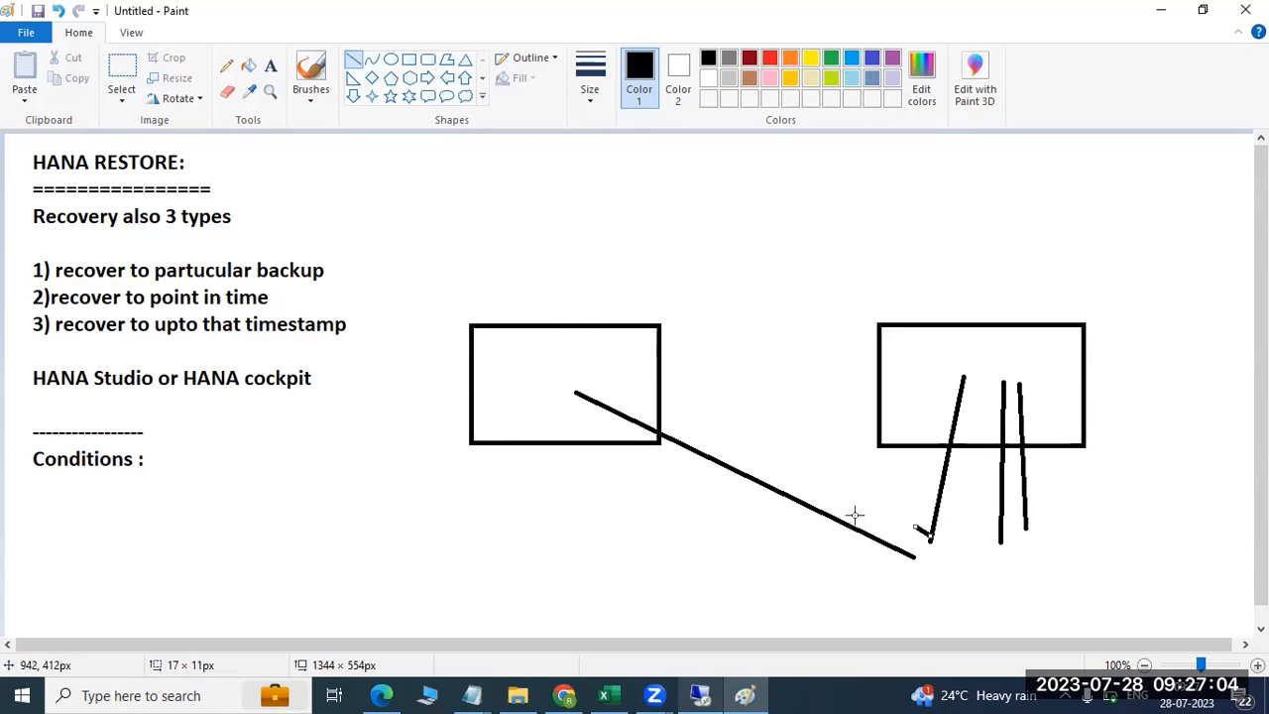
drag(868, 374, 895, 374)
drag(648, 380, 671, 380)
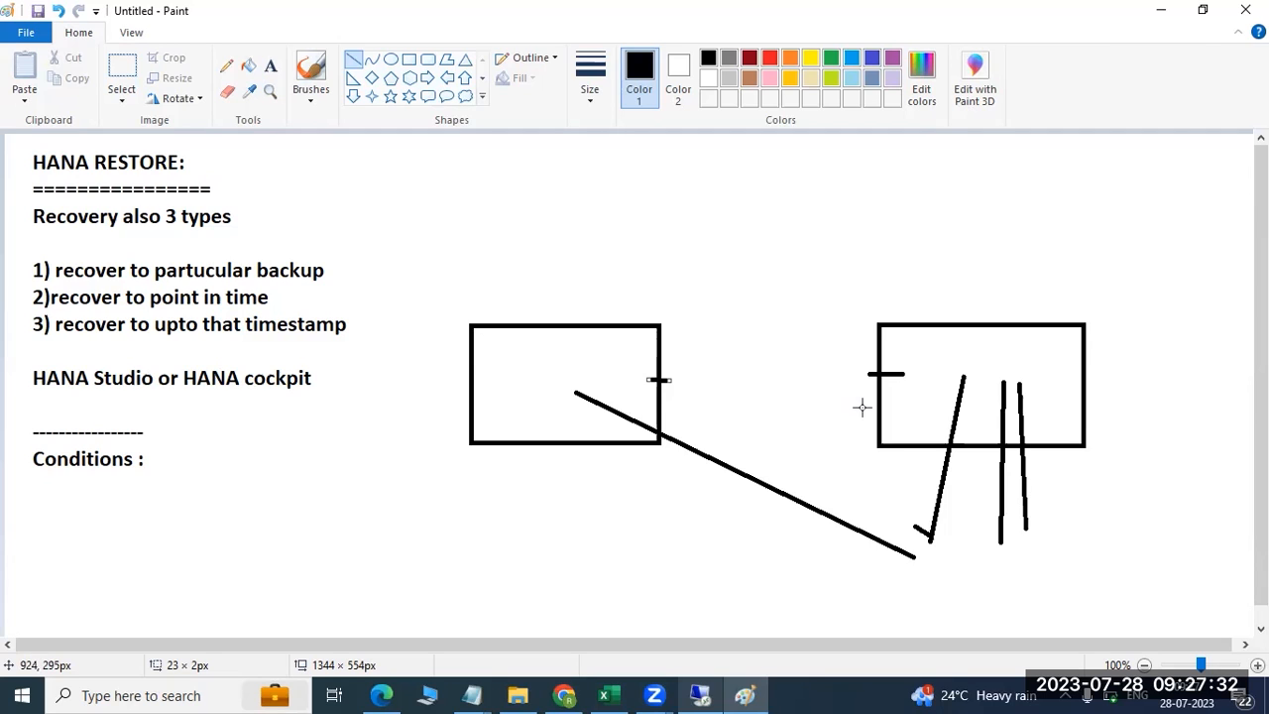
Reload the cockpit database overview in the remote session, then return to Paint
click(701, 695)
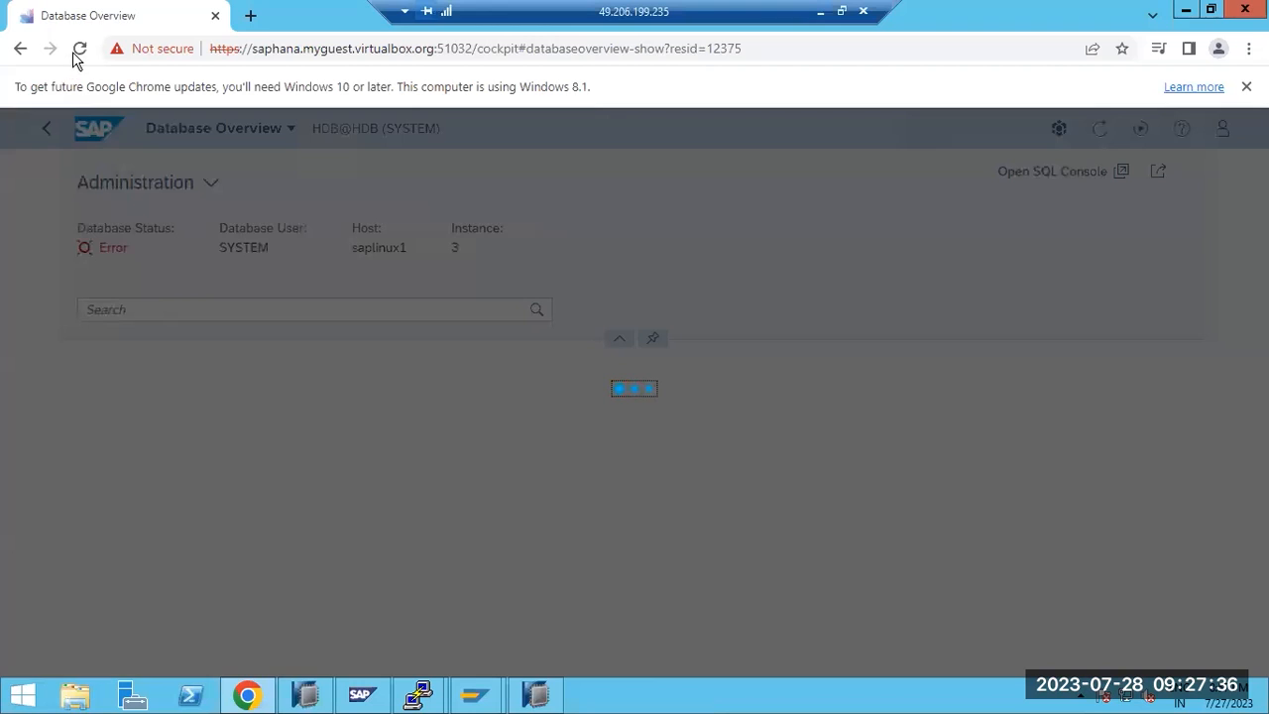
click(78, 50)
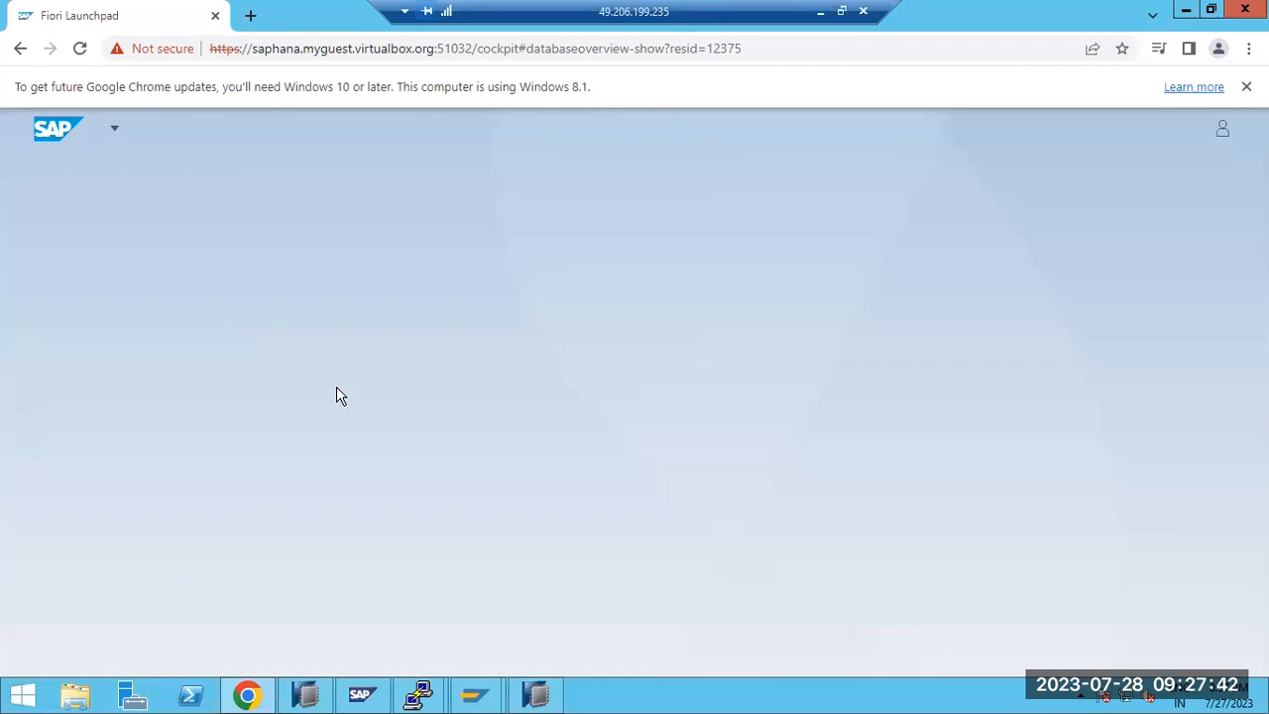
click(820, 11)
click(270, 66)
Write 'HANA 2.0 SPS06' above the right box and 'SPS06 or more' above the left, then return to the cockpit
drag(885, 252, 1145, 290)
text(H)
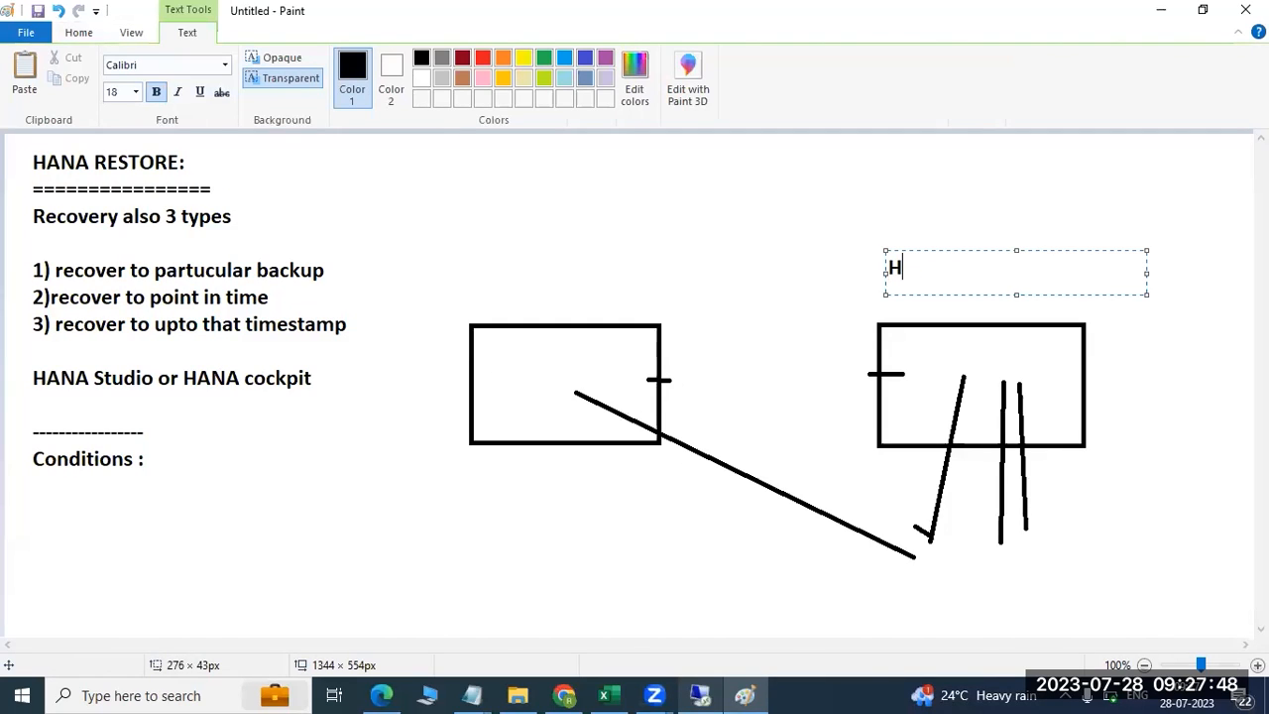
text(ANA 2.0 SPS06)
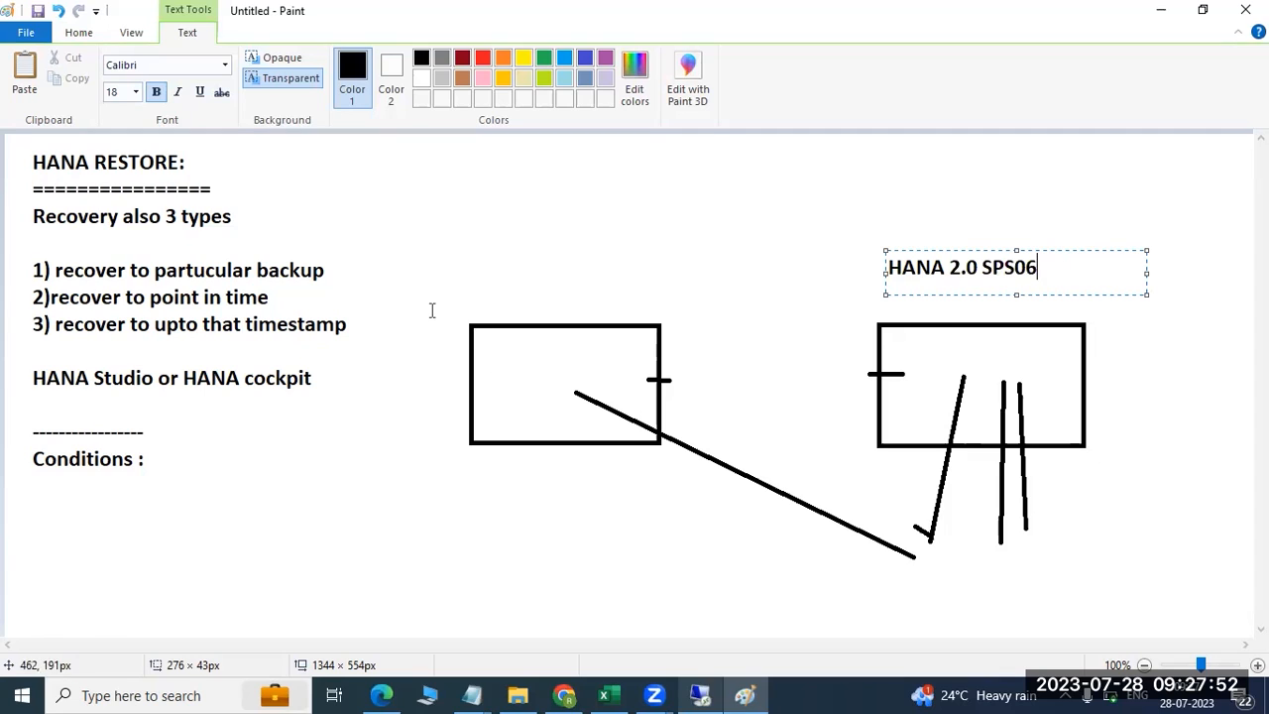
drag(452, 258, 656, 289)
text(SPS05)
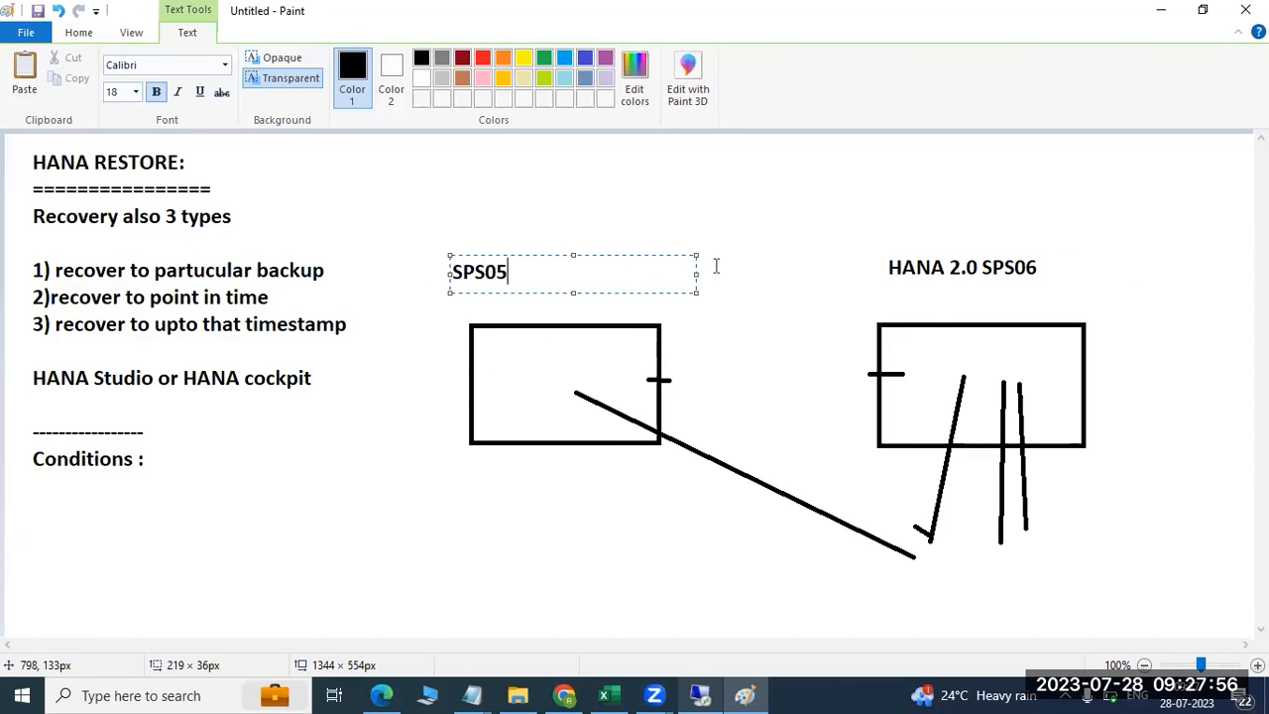
key(BackSpace)
text(6 or more)
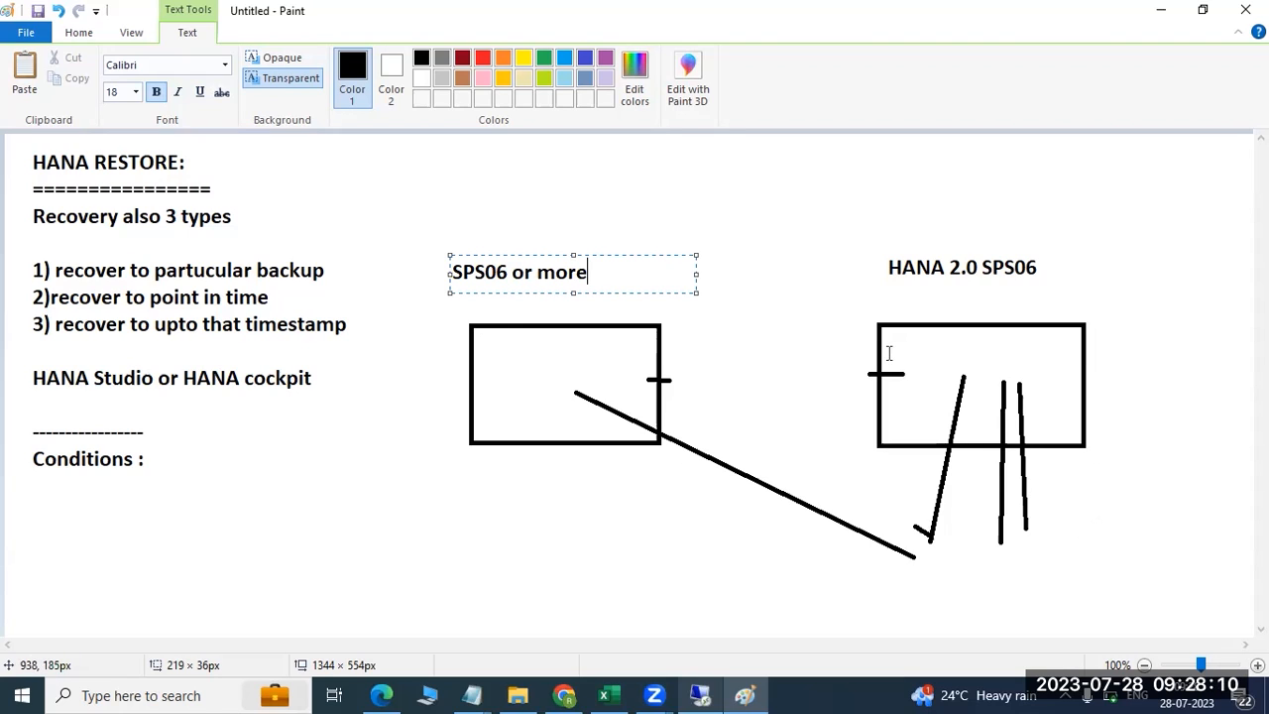
click(699, 694)
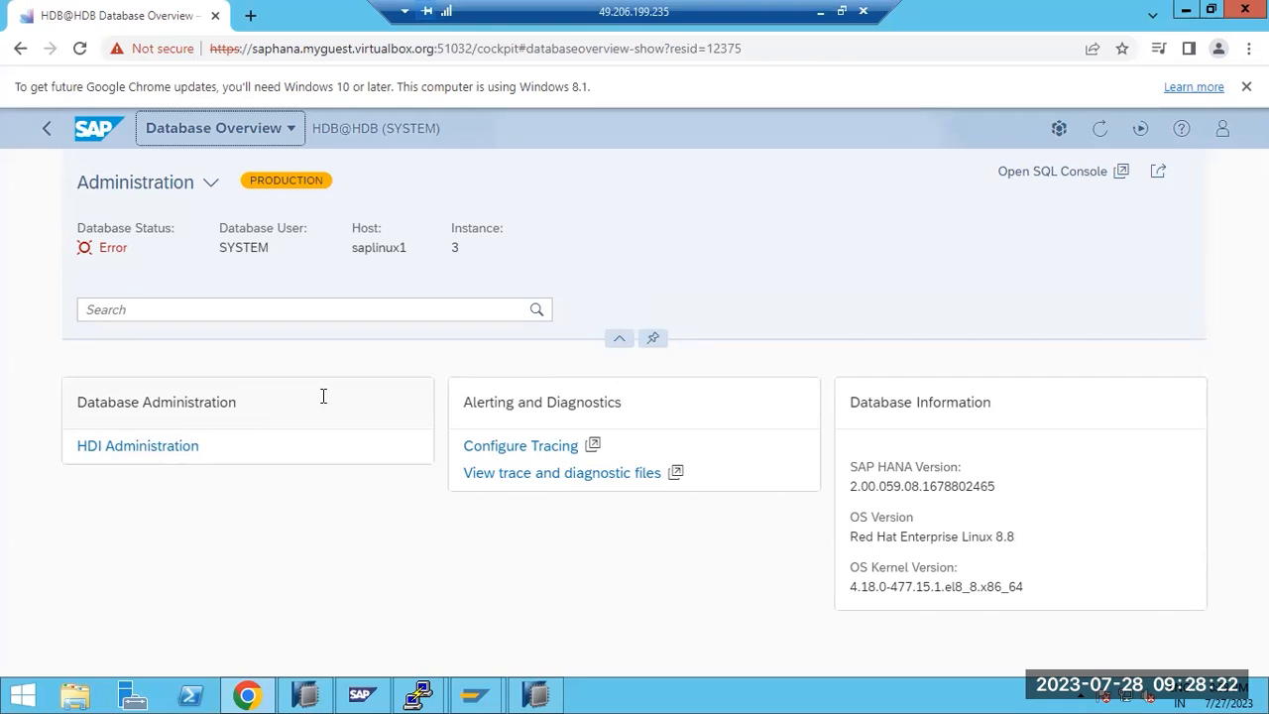
Switch the database overview to the All view and scroll to its Services card
click(221, 310)
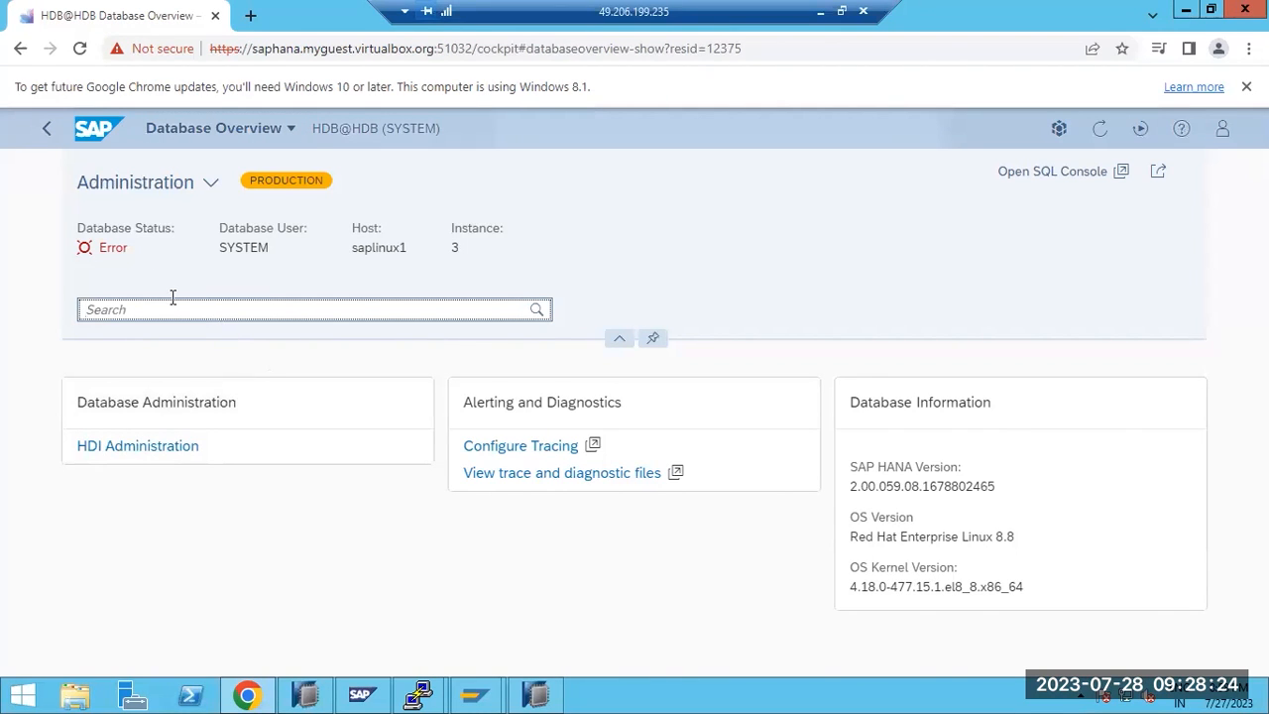
click(212, 181)
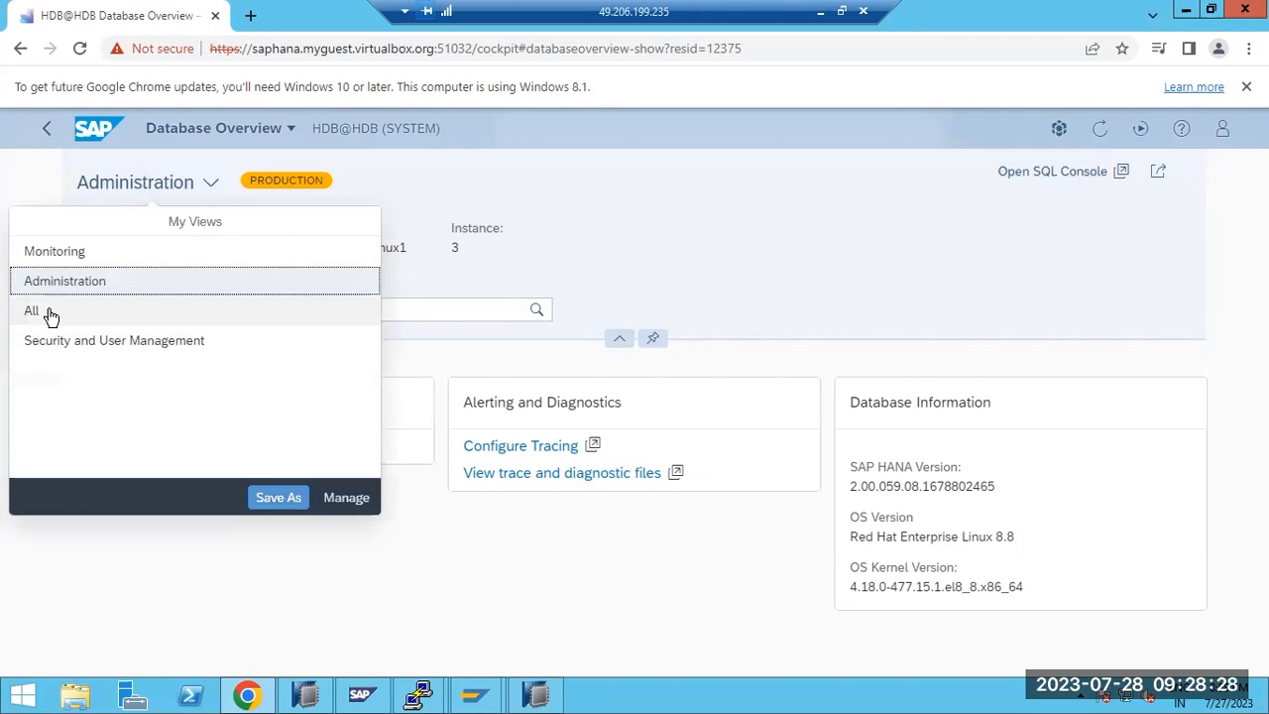
click(49, 315)
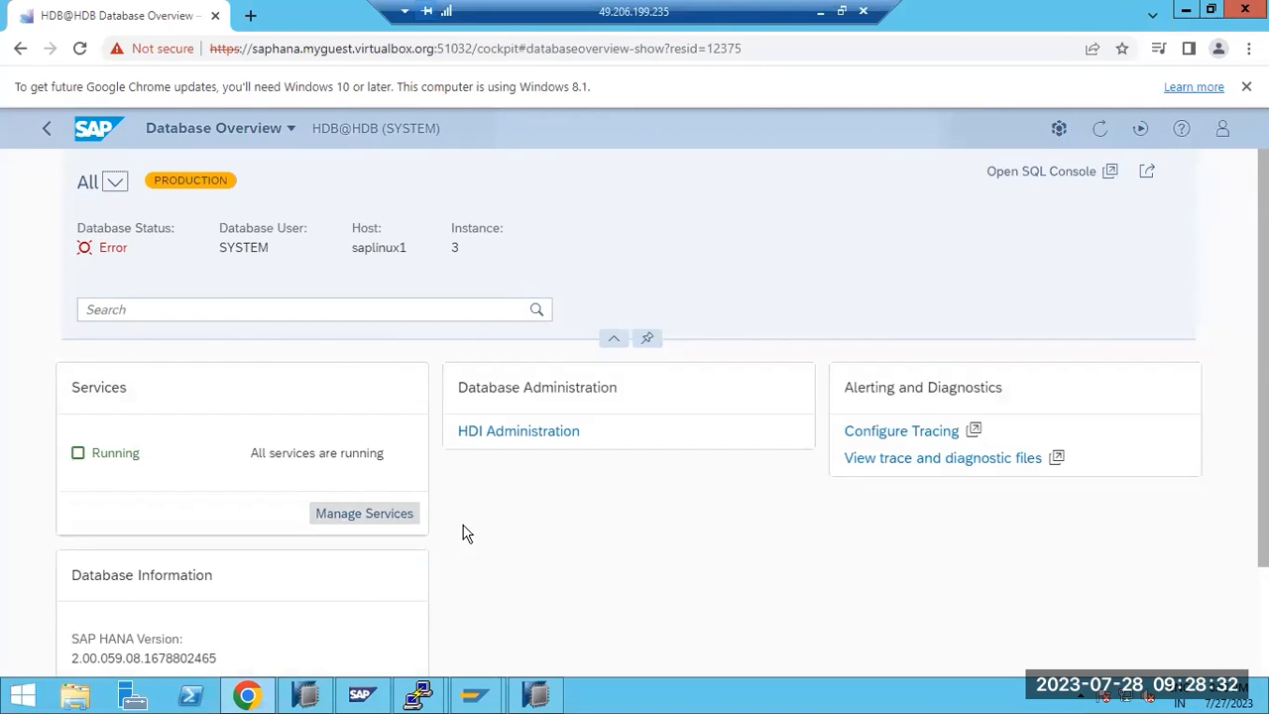
scroll(495, 535, down, 3)
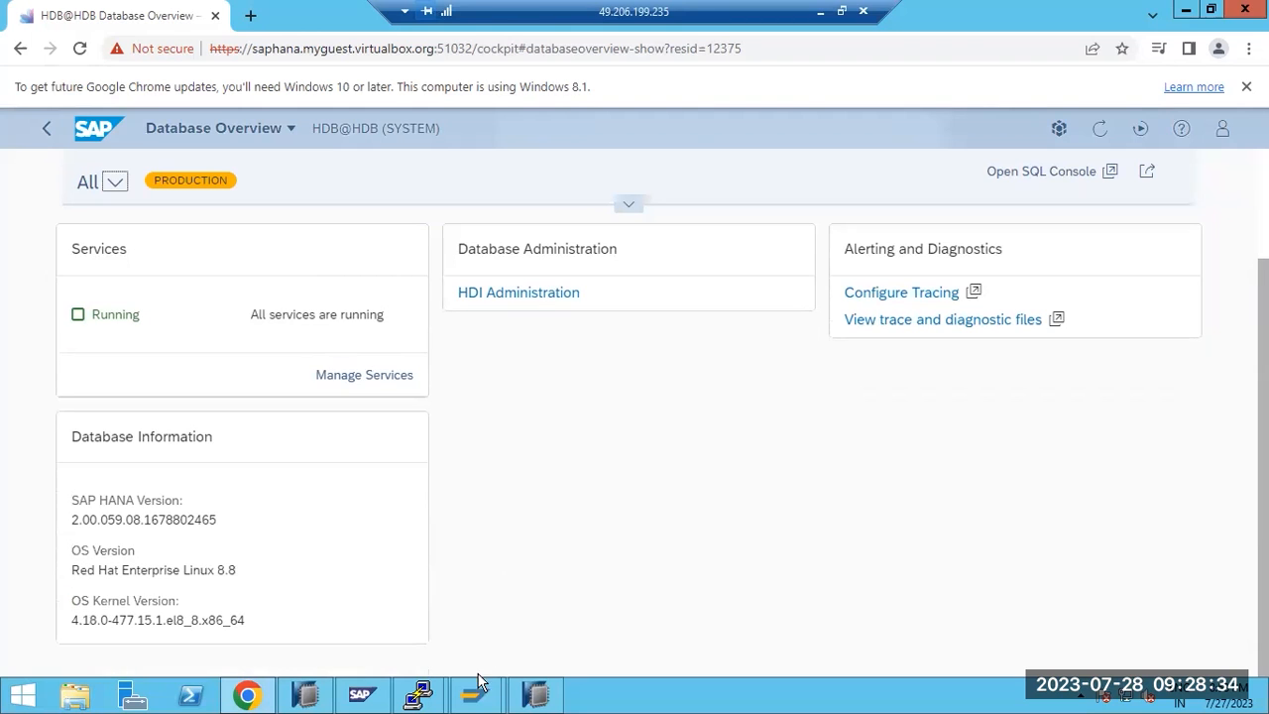
Bring the backup terminal forward and enter 'HDB start'
mouse_move(418, 697)
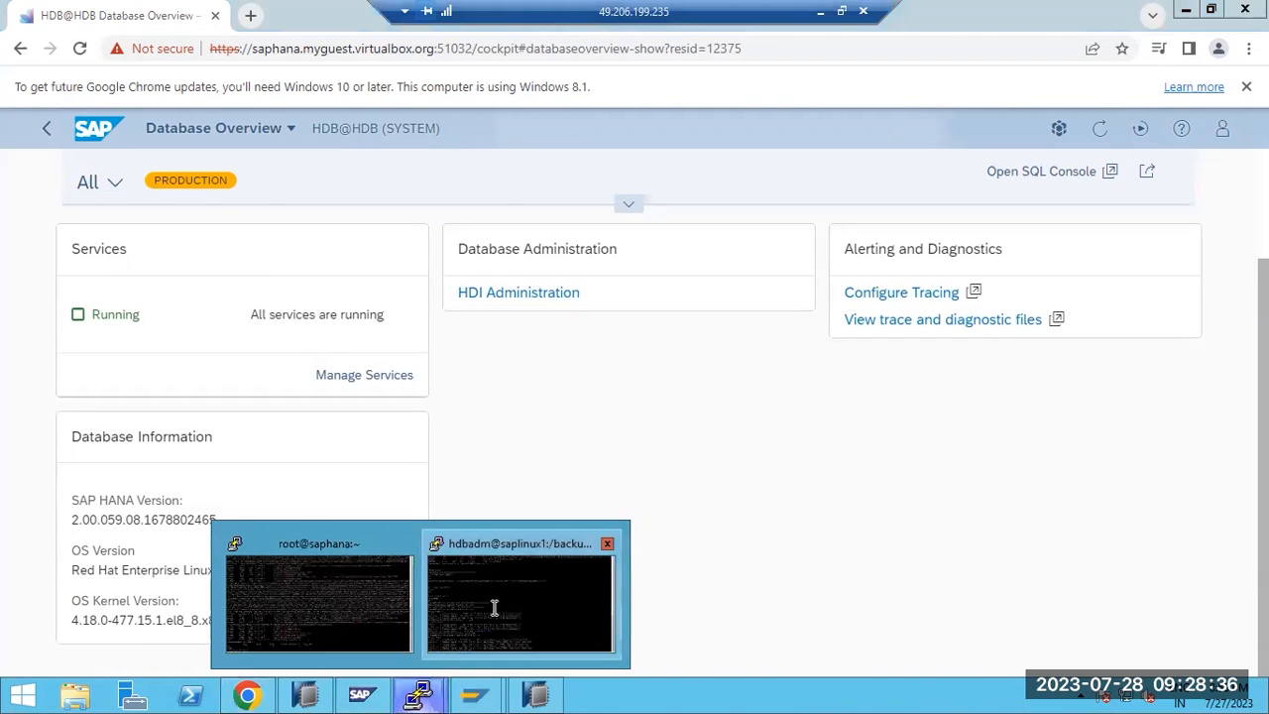
click(494, 606)
text(HDB)
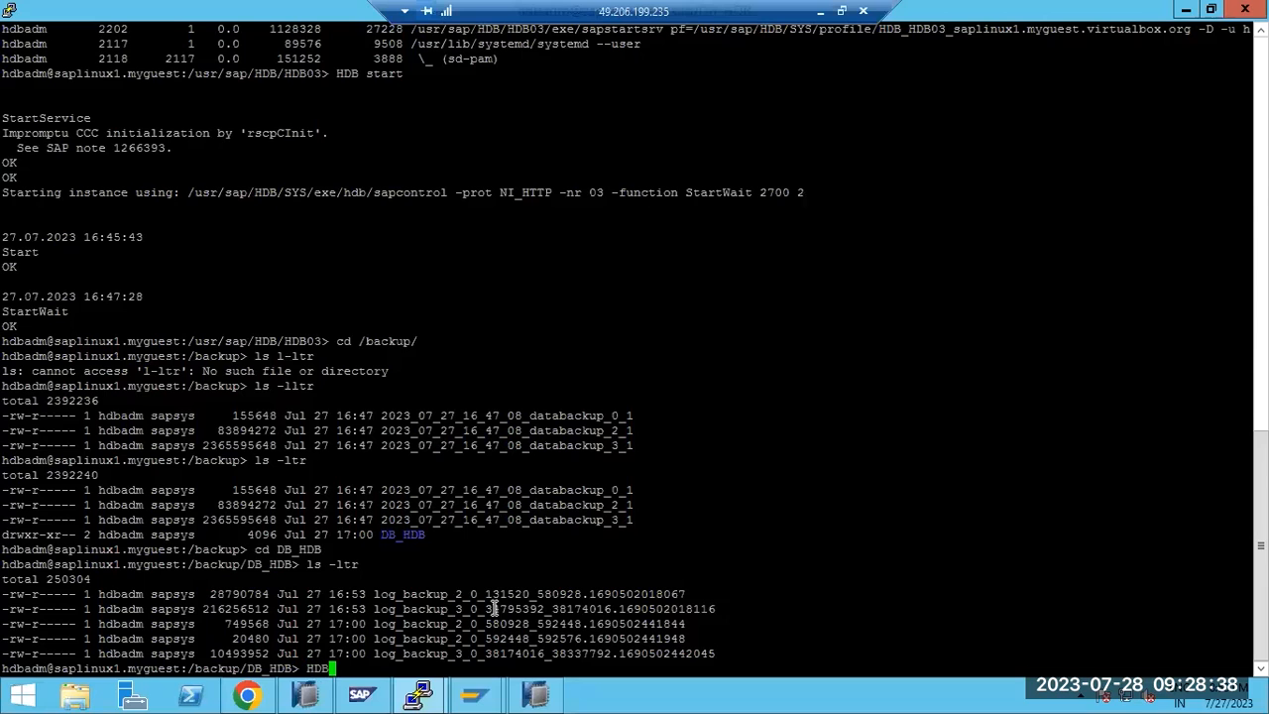
text( start)
Run HDB start until StartWait reports OK, then go back to the browser
key(Return)
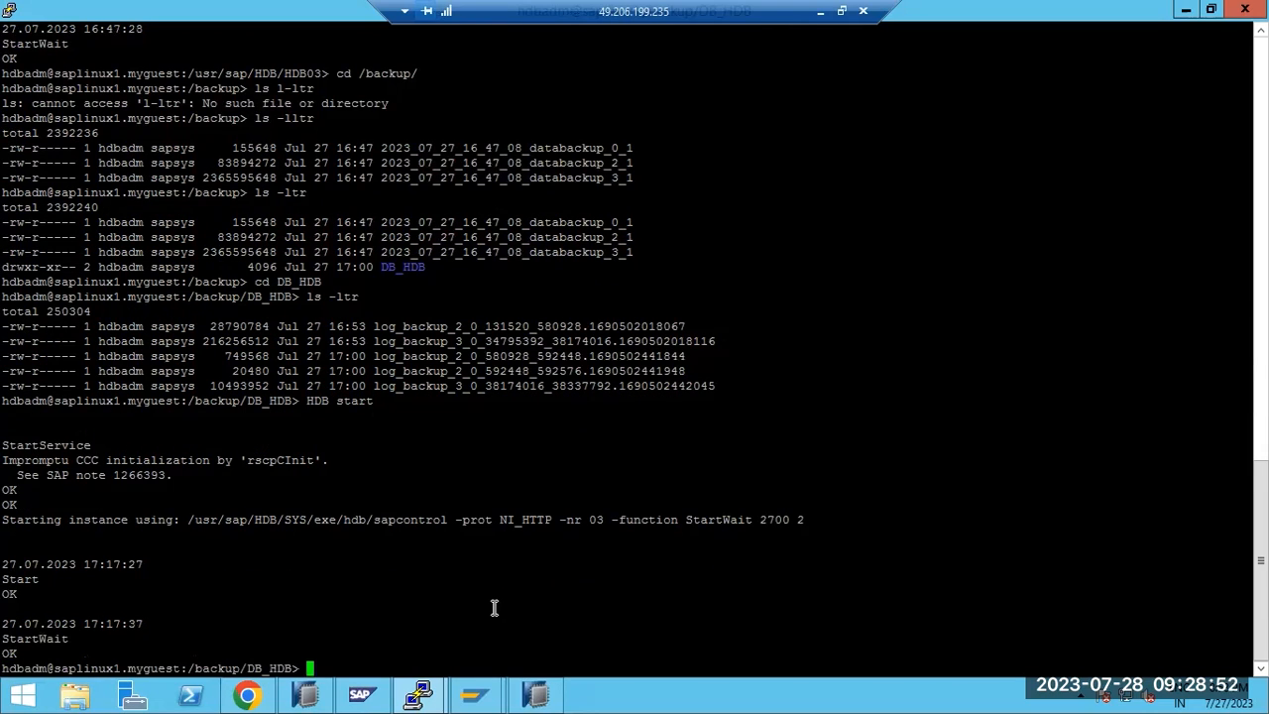
click(248, 694)
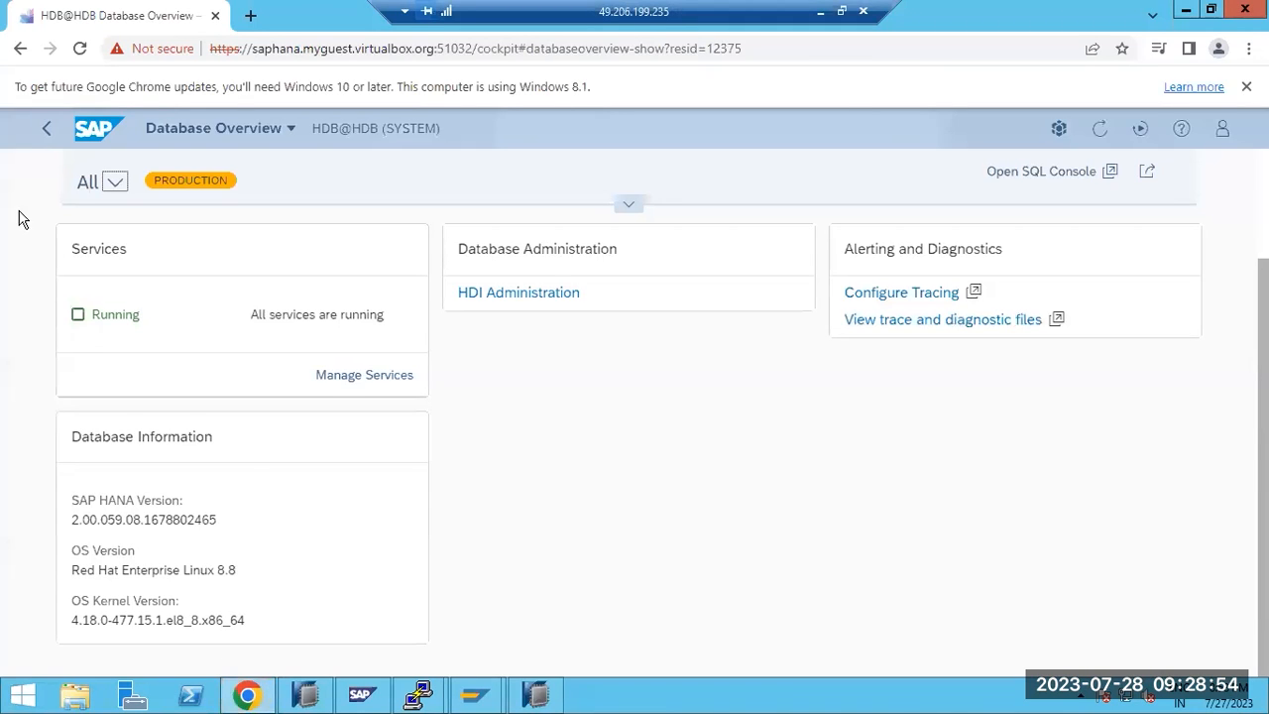
Reload the database overview, then return to the cockpit Home page with its TRAINING group
click(79, 50)
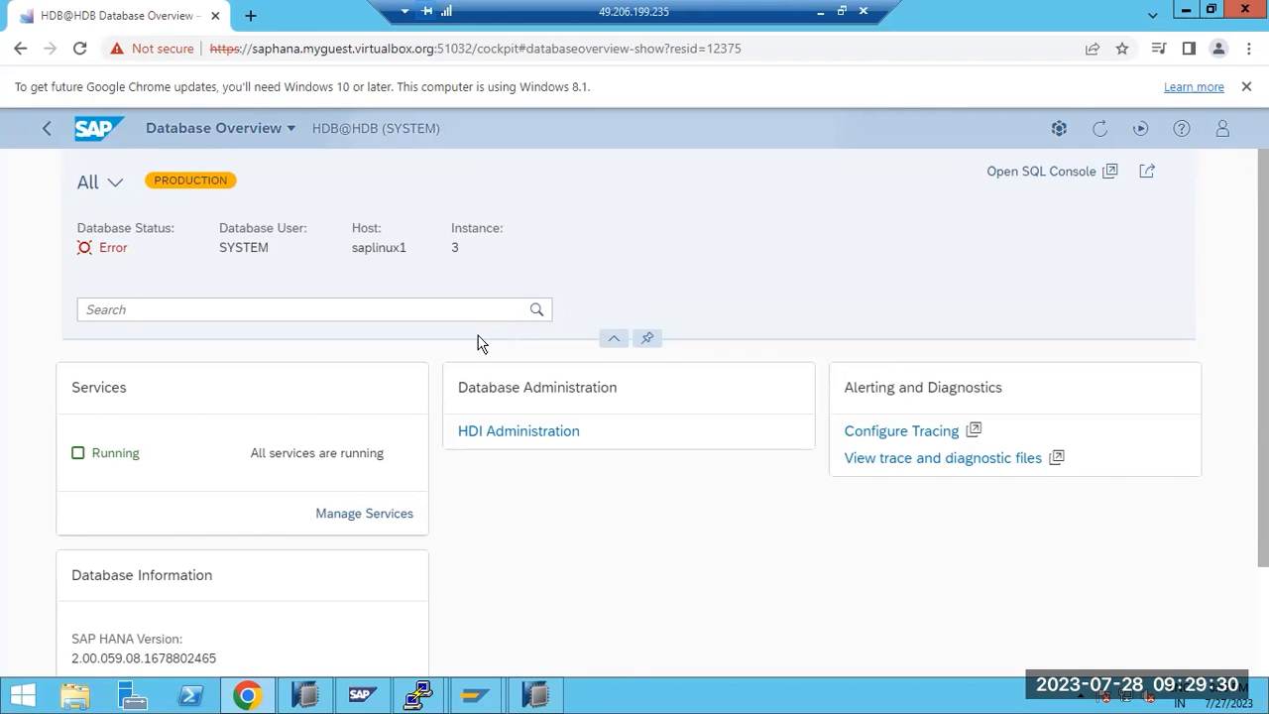
scroll(198, 476, down, 2)
scroll(200, 484, up, 2)
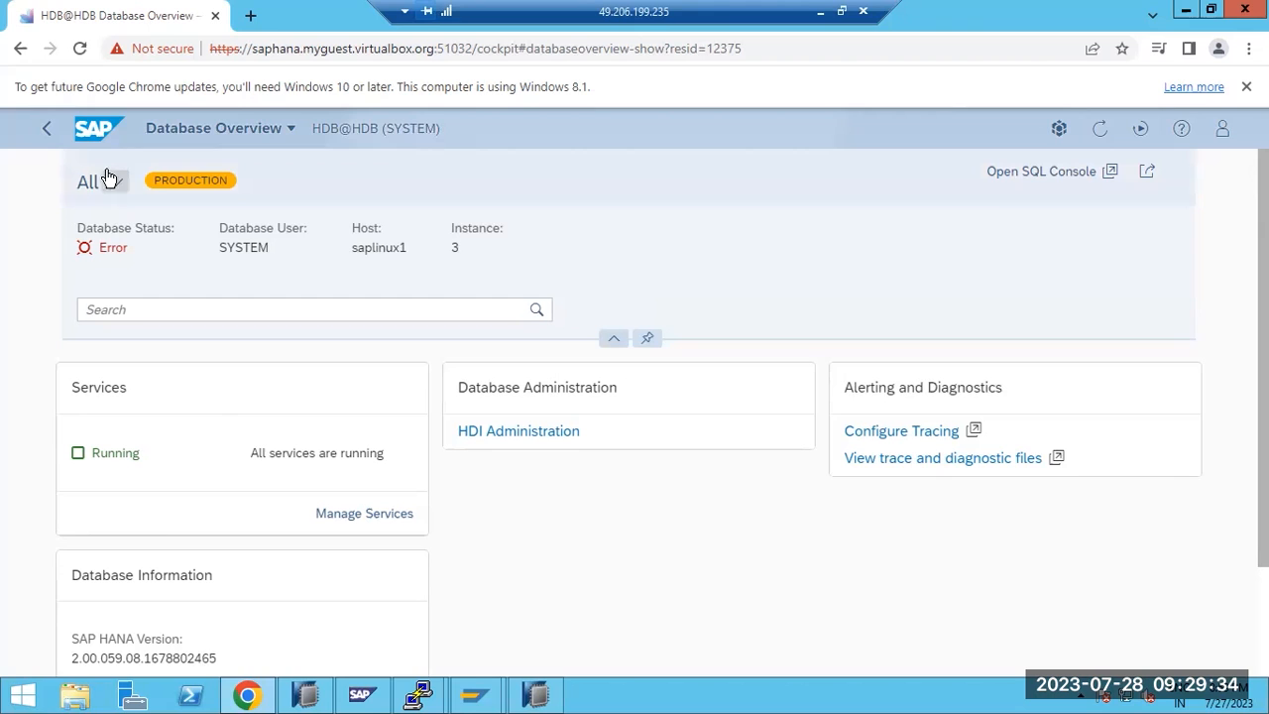
click(83, 134)
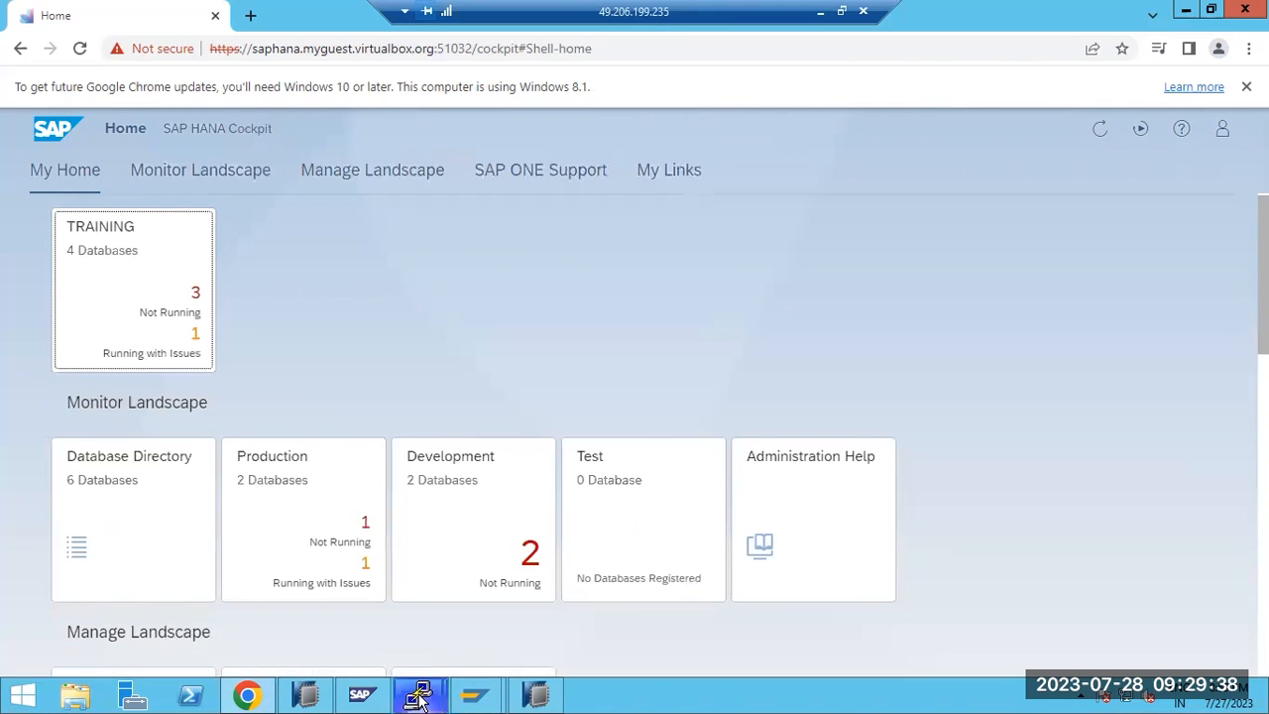
Open SYSTEMDB@HDB's Database Overview from the TRAINING group, then switch to HANA Studio
mouse_move(420, 694)
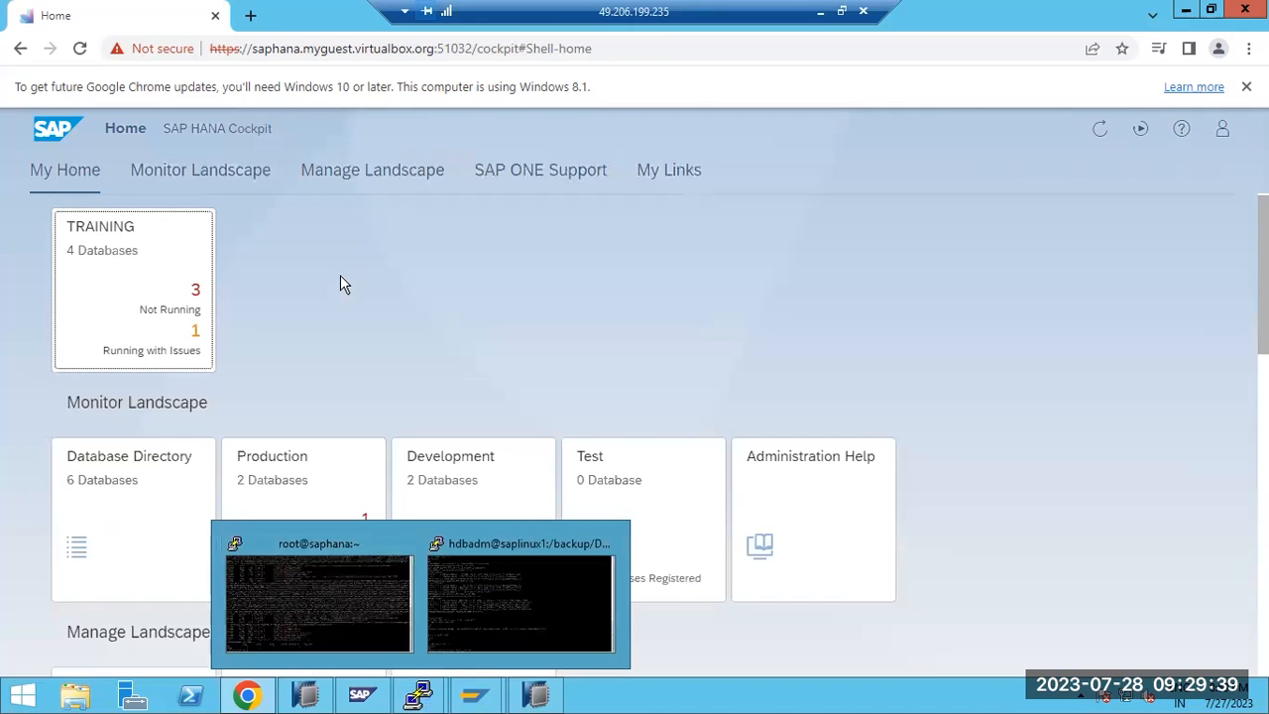
click(107, 243)
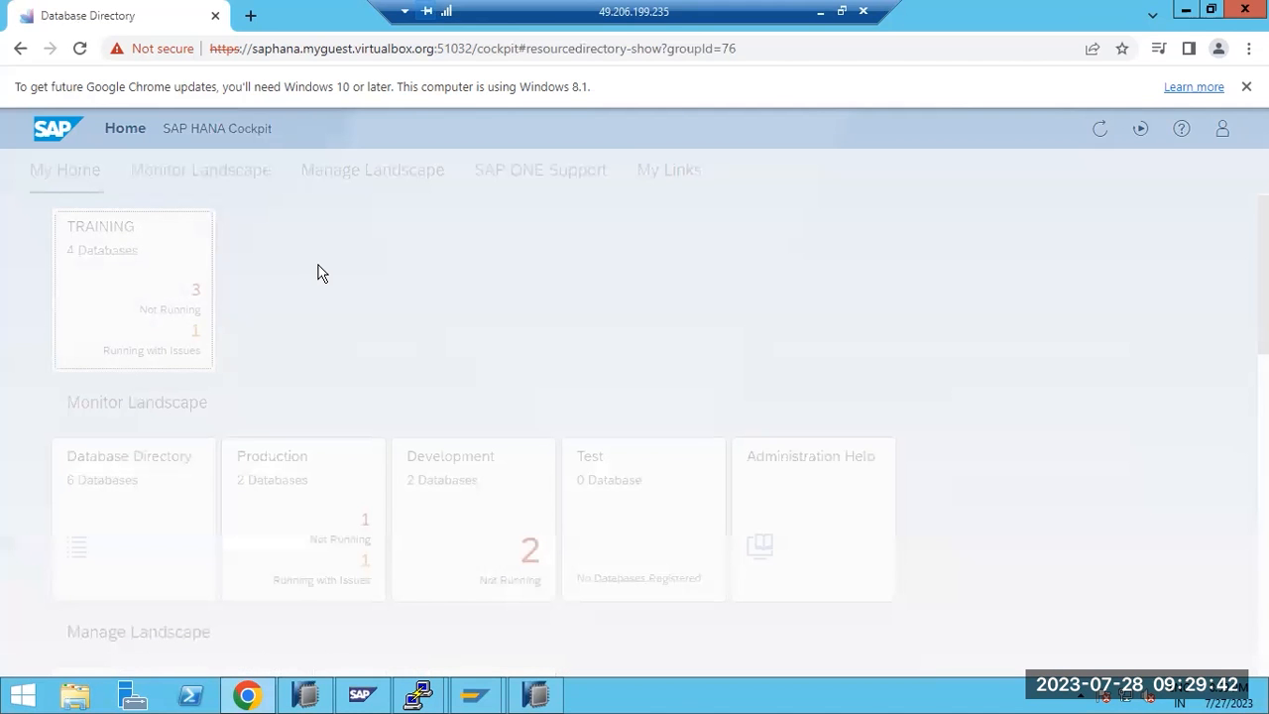
scroll(313, 388, down, 10)
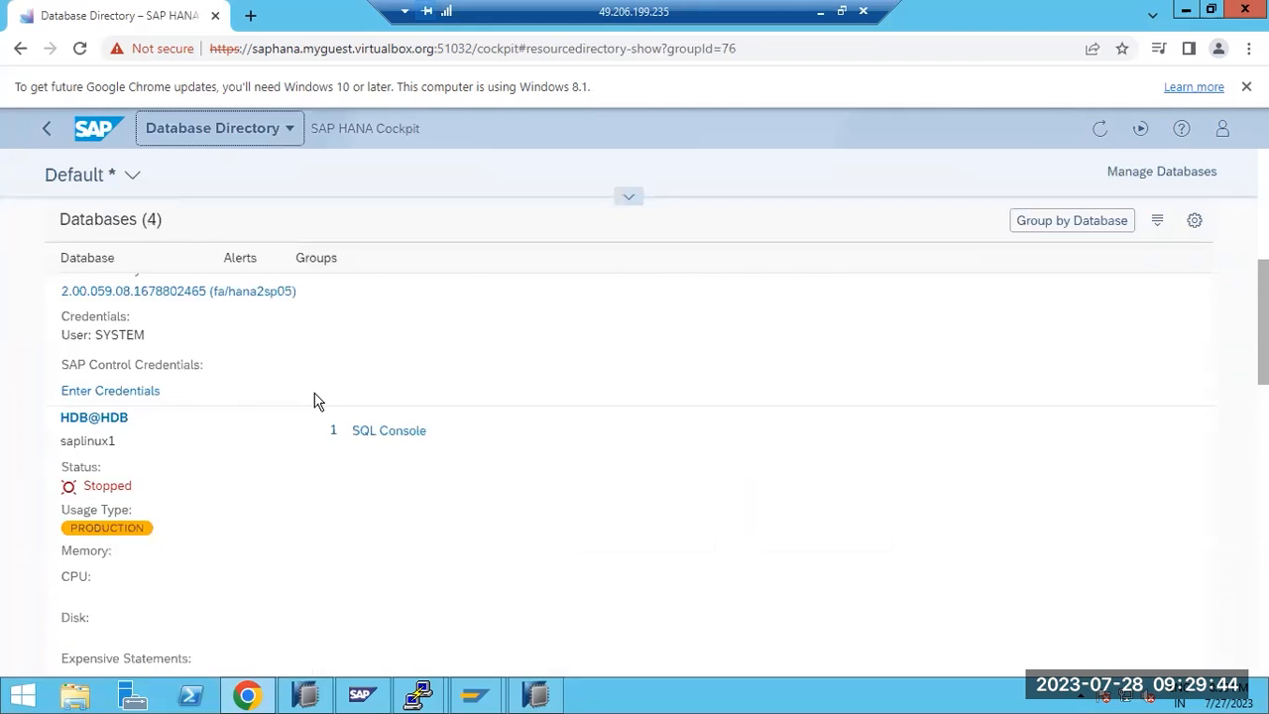
scroll(314, 400, down, 5)
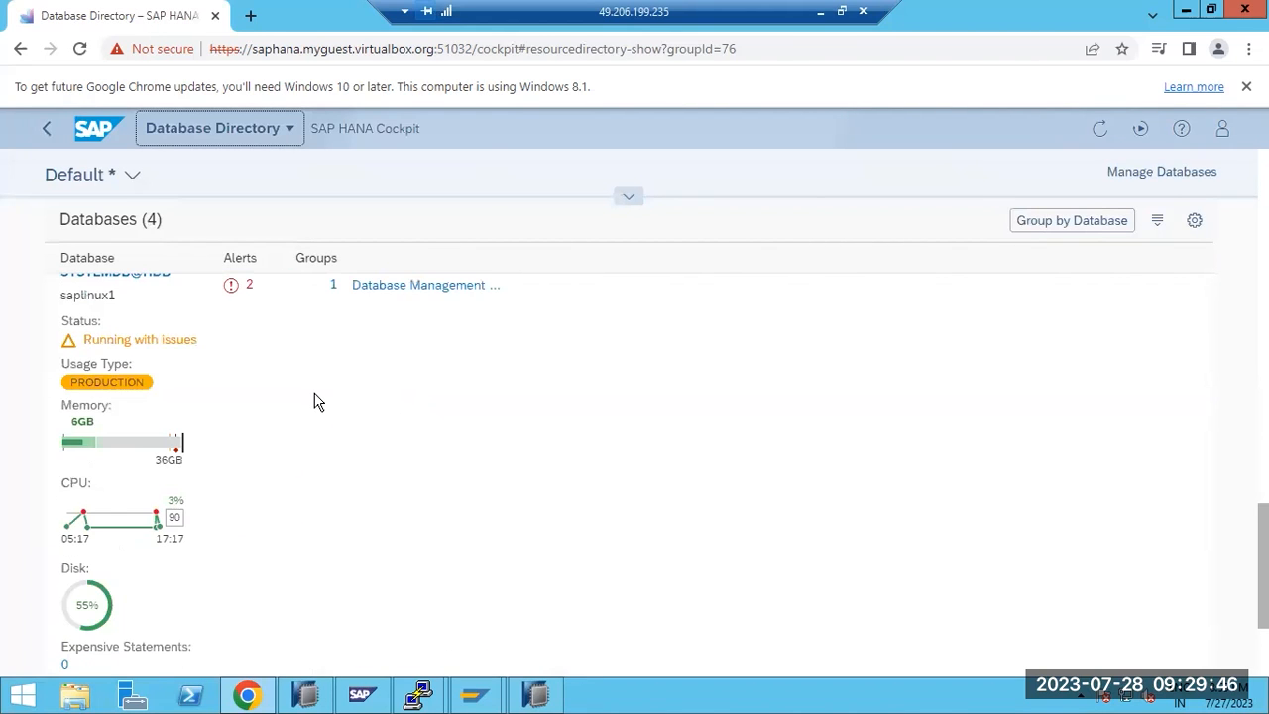
scroll(314, 401, up, 2)
click(134, 458)
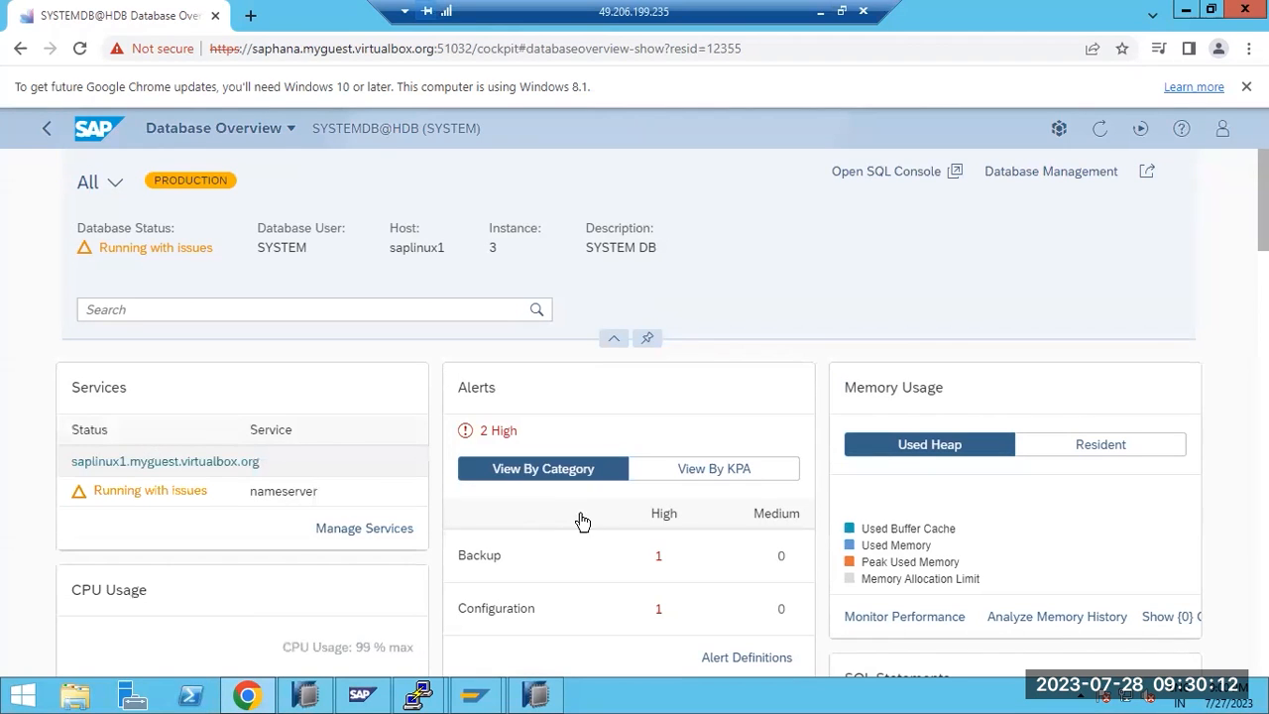
click(546, 697)
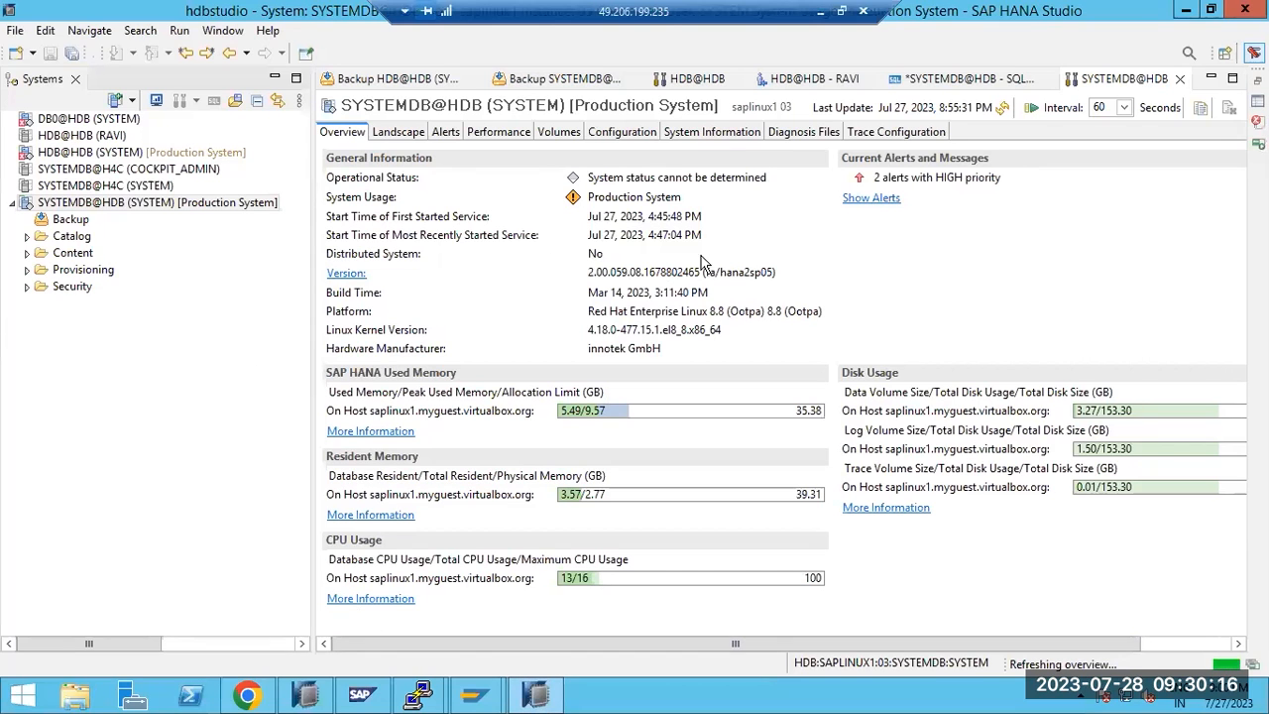
Label the right rectangle 'ABC' in Paint
click(820, 11)
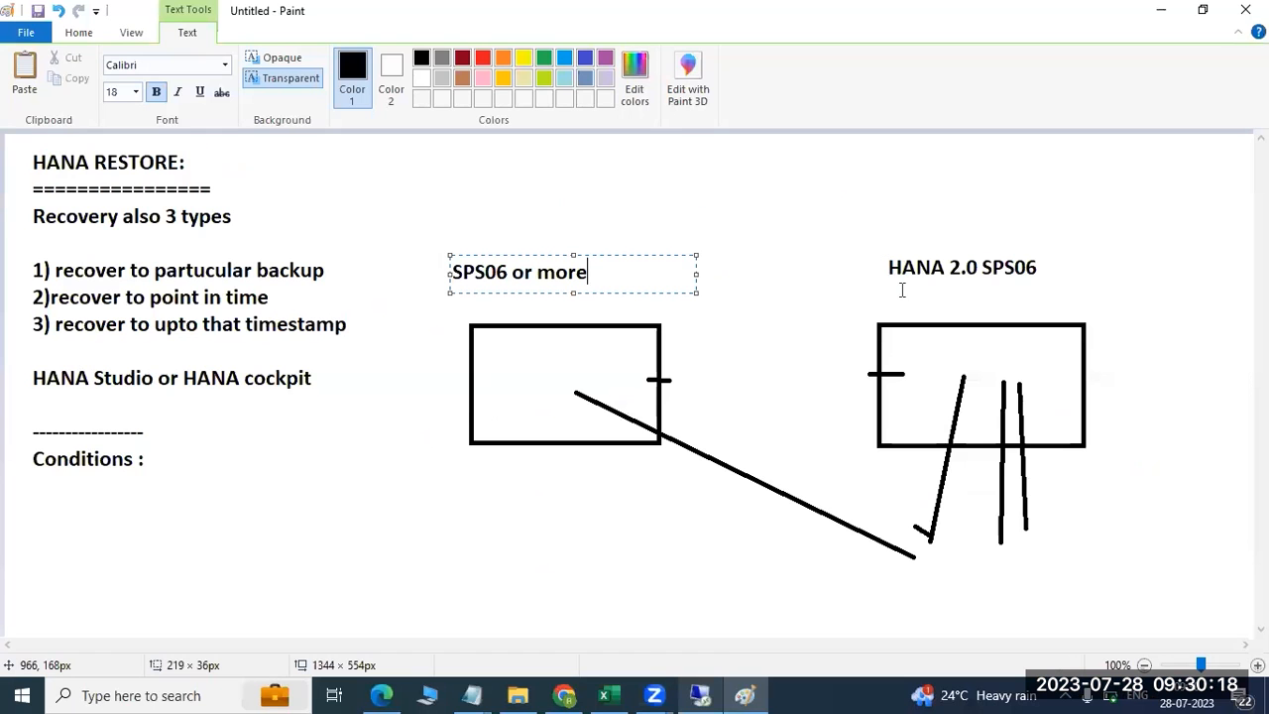
click(920, 342)
click(920, 342)
text(ABC)
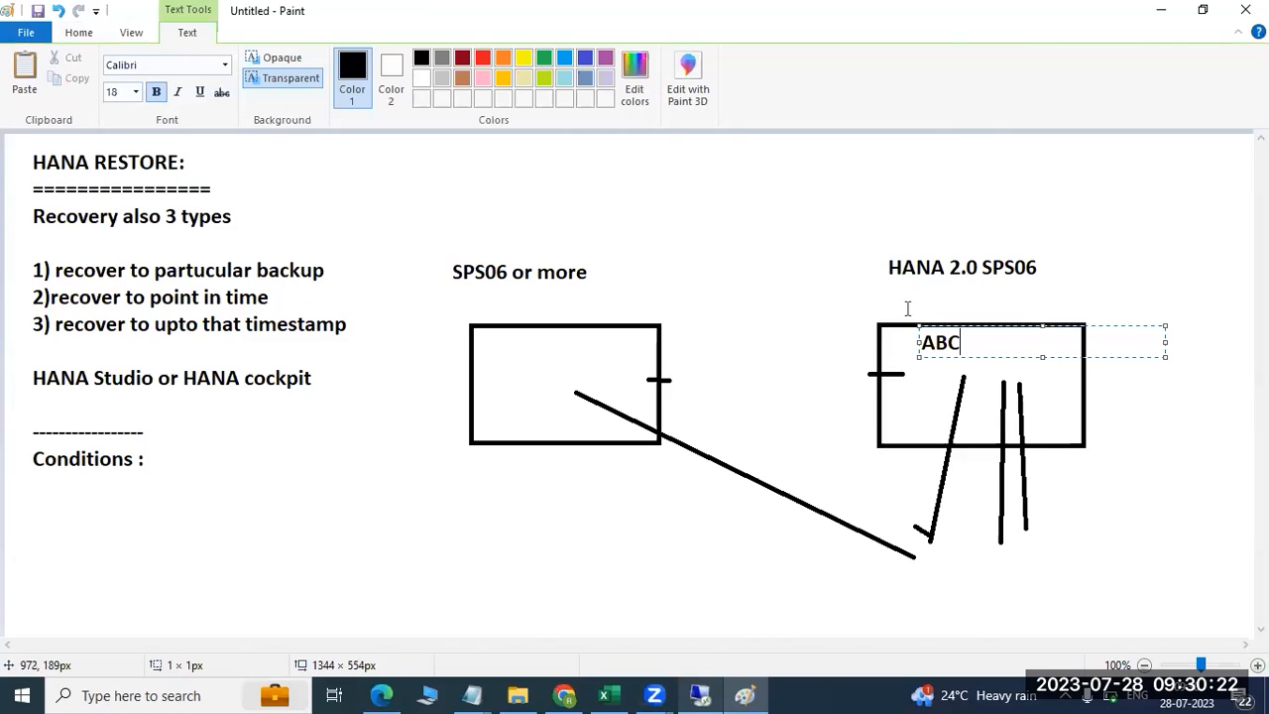
click(514, 372)
Label the left rectangle 'XYZ', then return to SAP HANA Studio
click(514, 371)
text(XU)
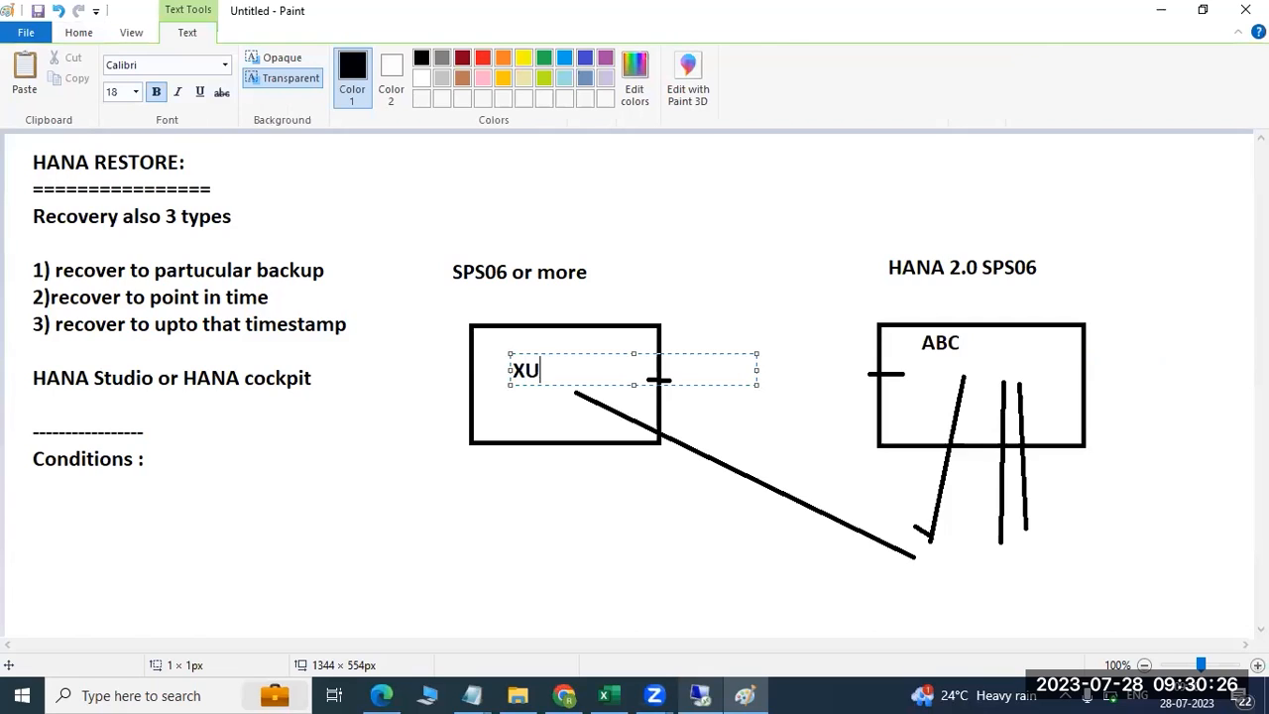
key(BackSpace)
text(YZ)
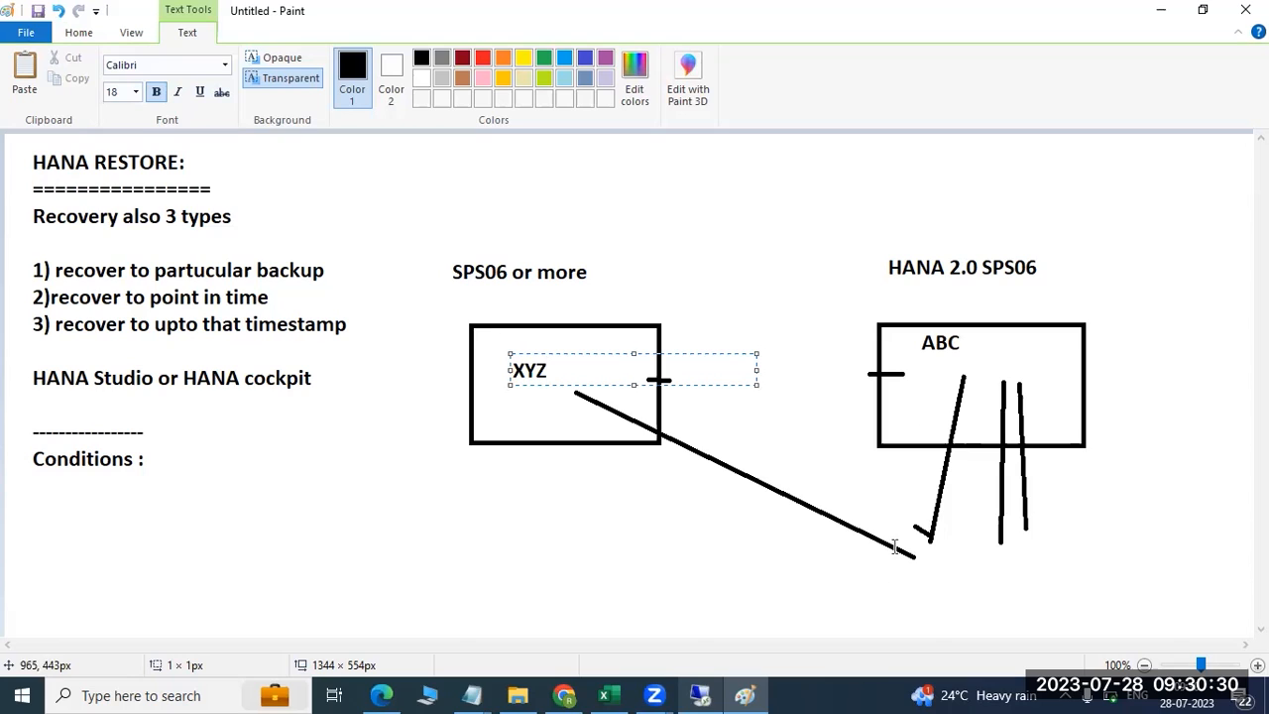
click(554, 404)
drag(417, 418, 492, 377)
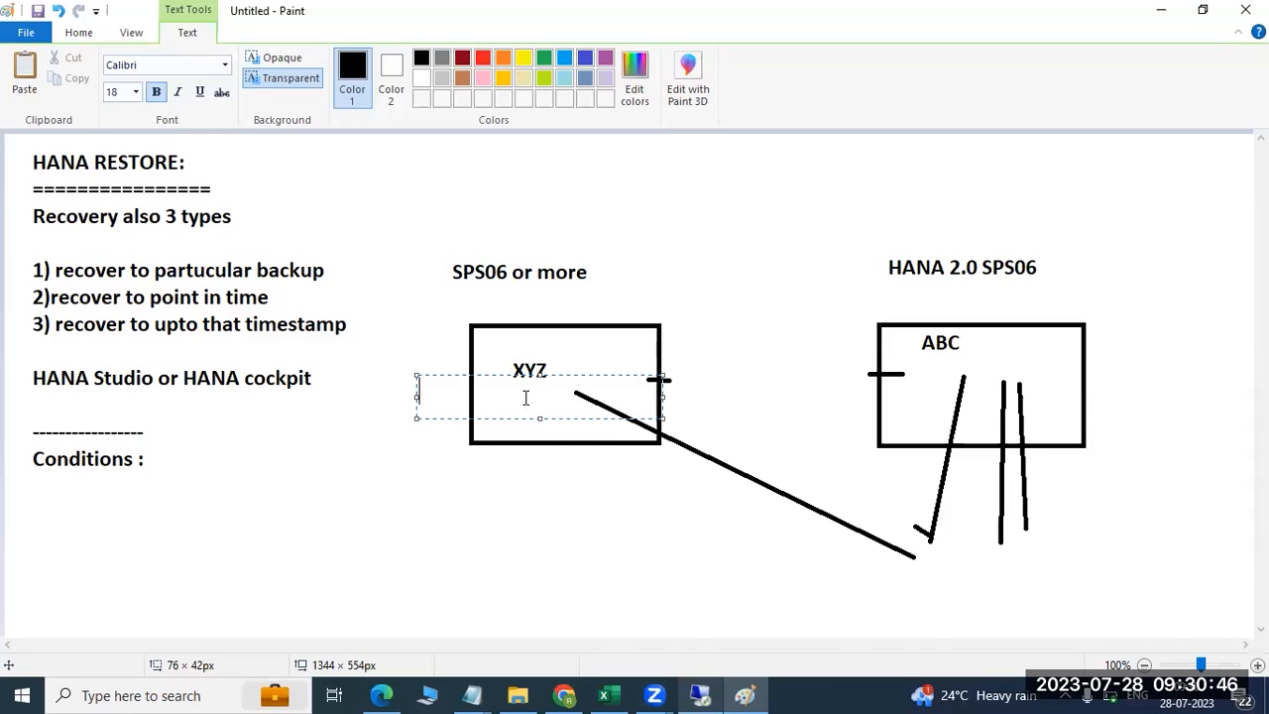
mouse_move(706, 695)
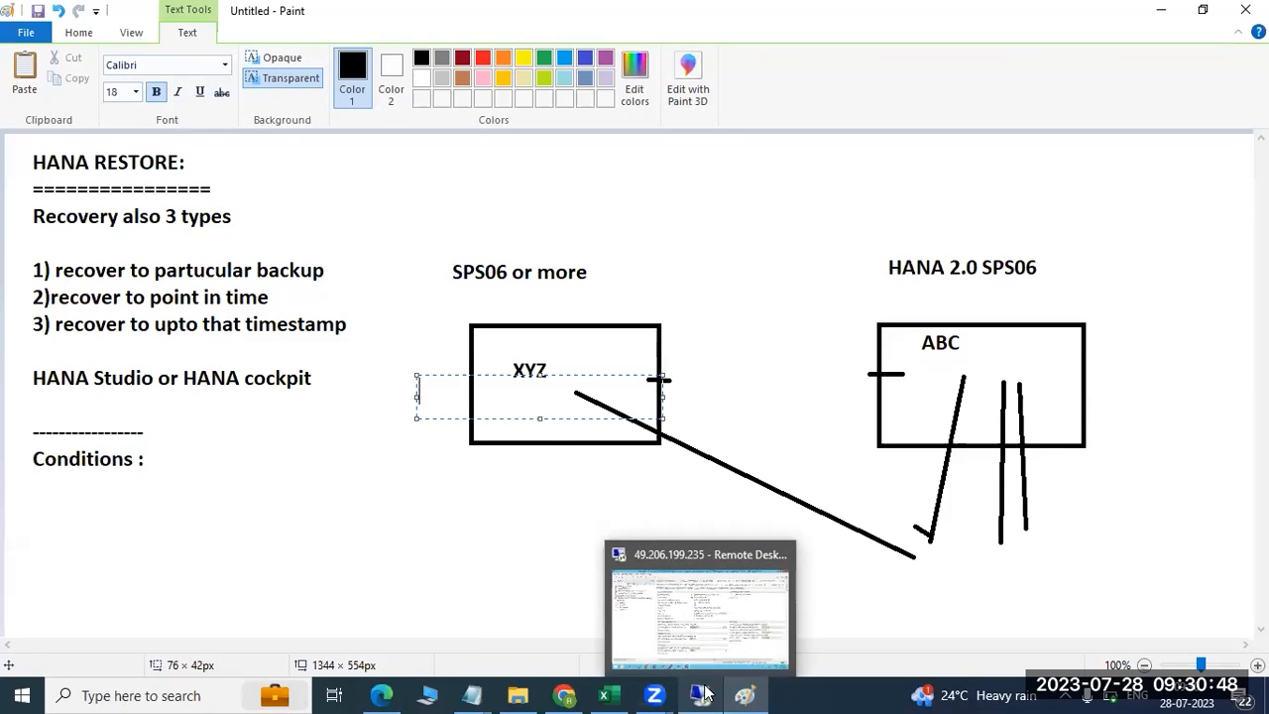
click(699, 604)
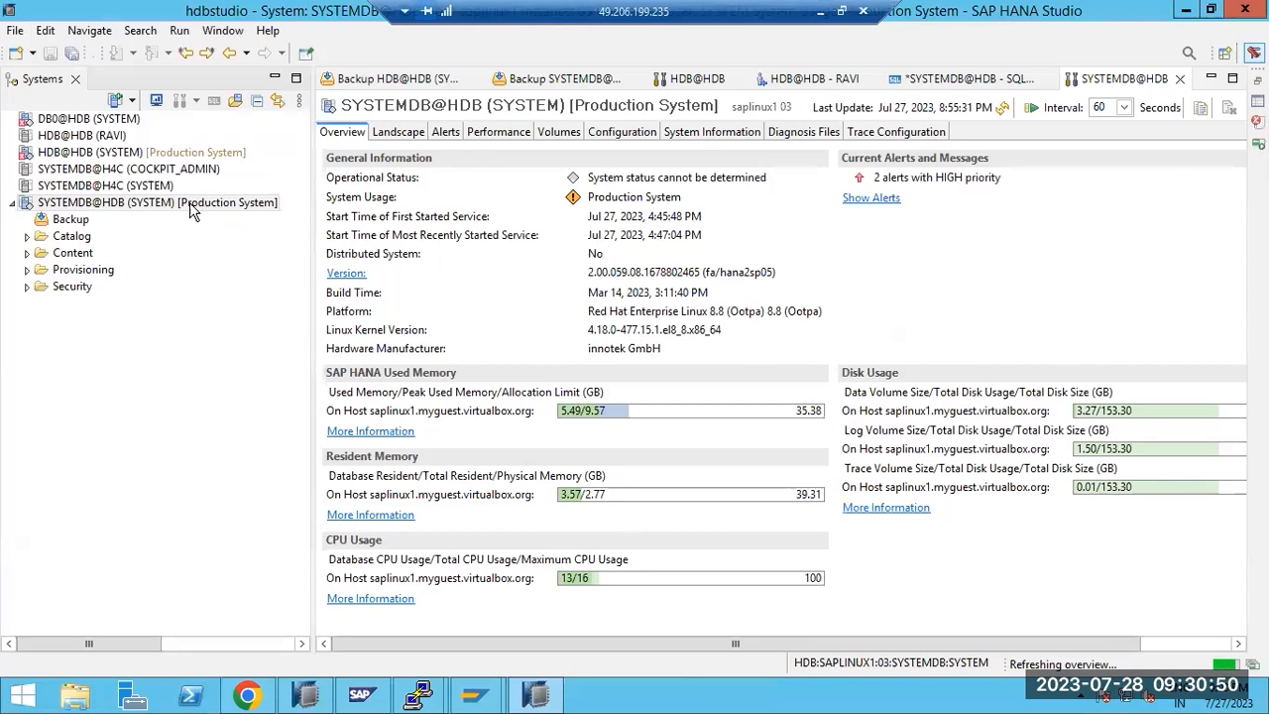
Scroll through the SYSTEMDB@HDB overview panels down to Trust Configuration and back up
click(237, 695)
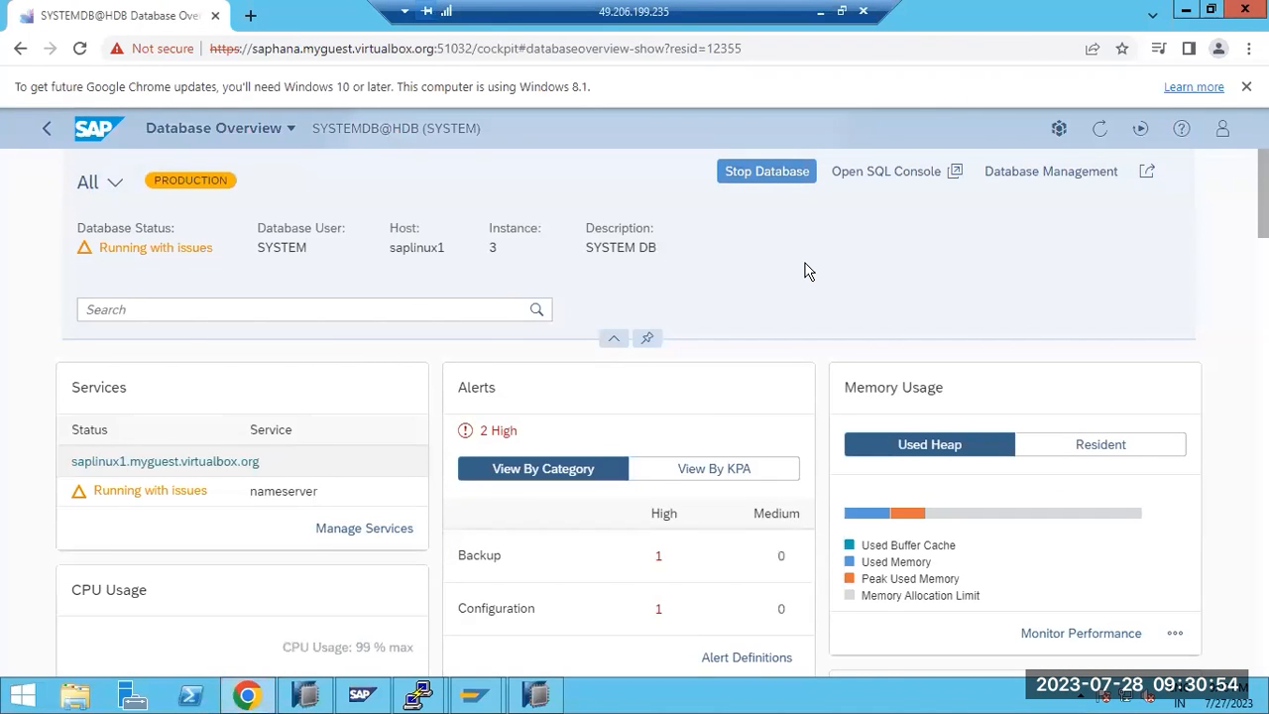
scroll(808, 270, down, 10)
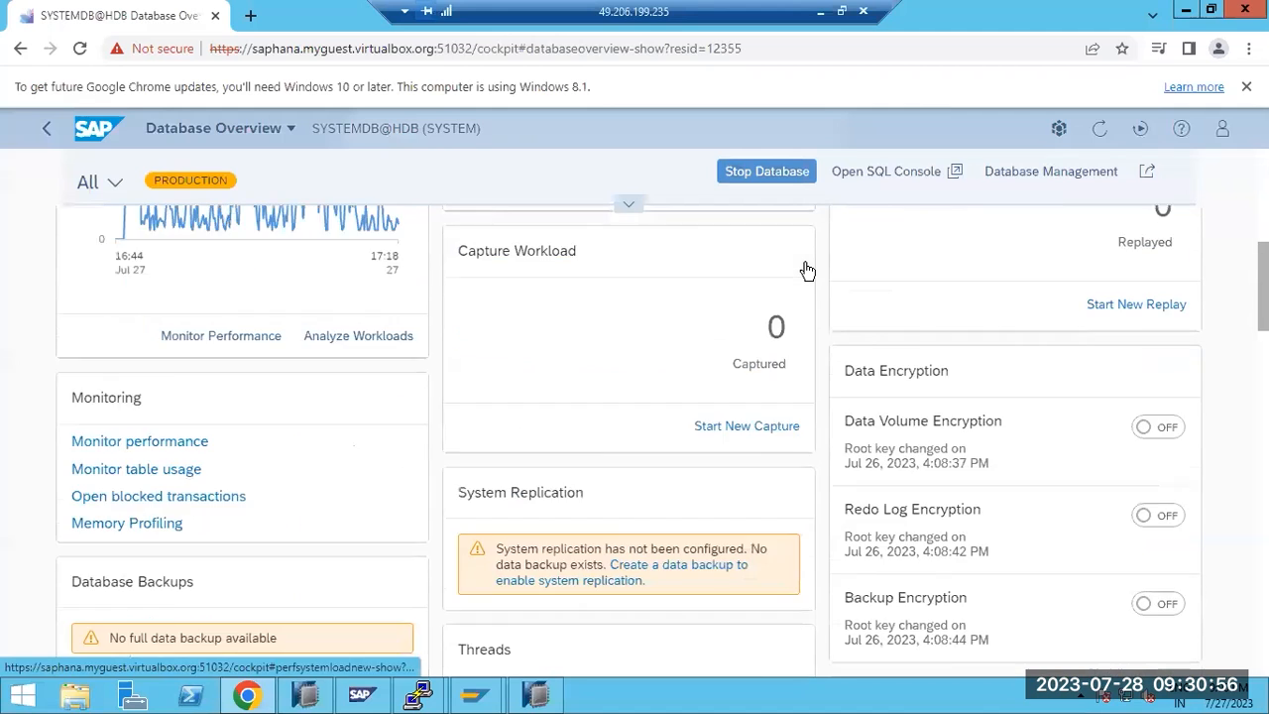
scroll(808, 271, down, 8)
scroll(808, 271, down, 8)
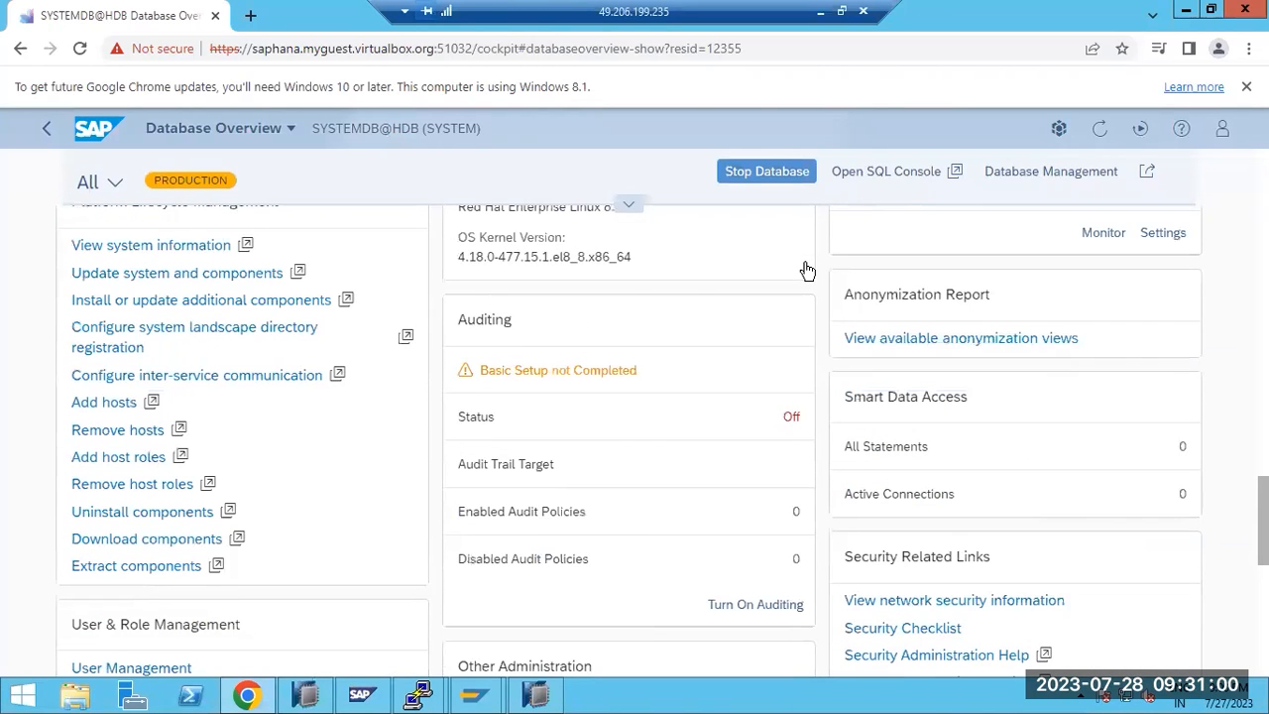
scroll(808, 270, down, 8)
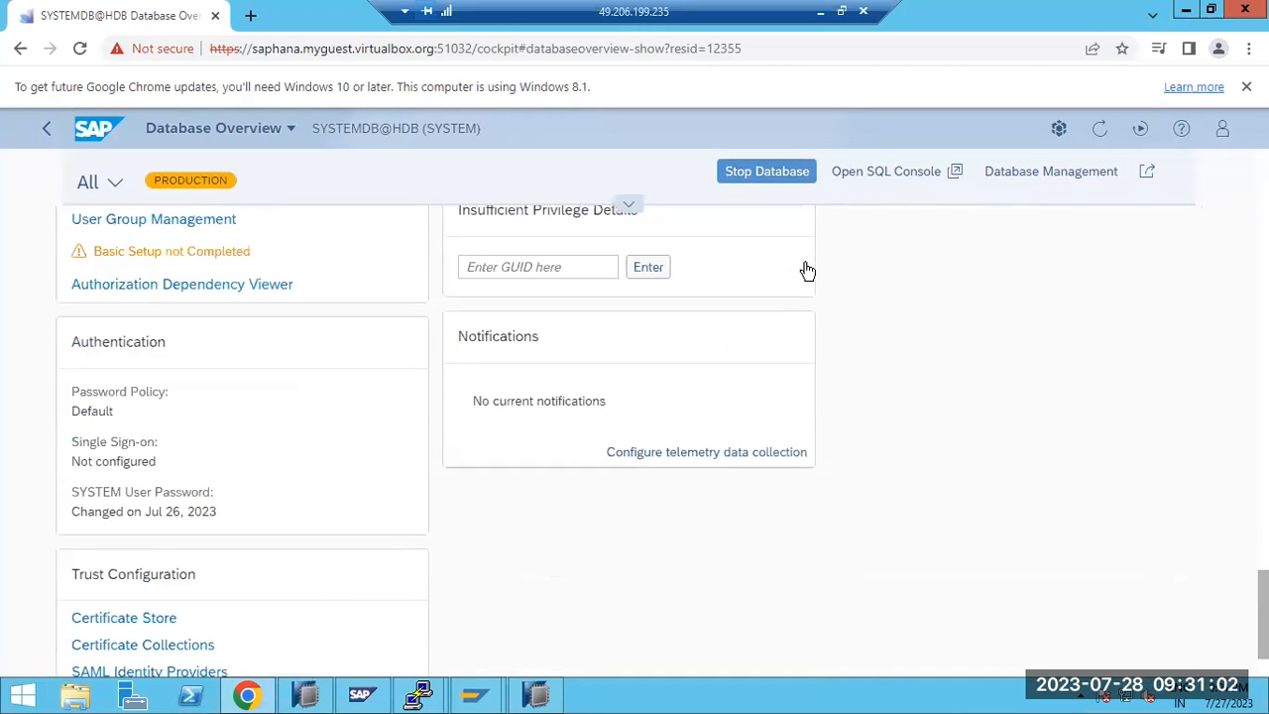
scroll(808, 270, down, 1)
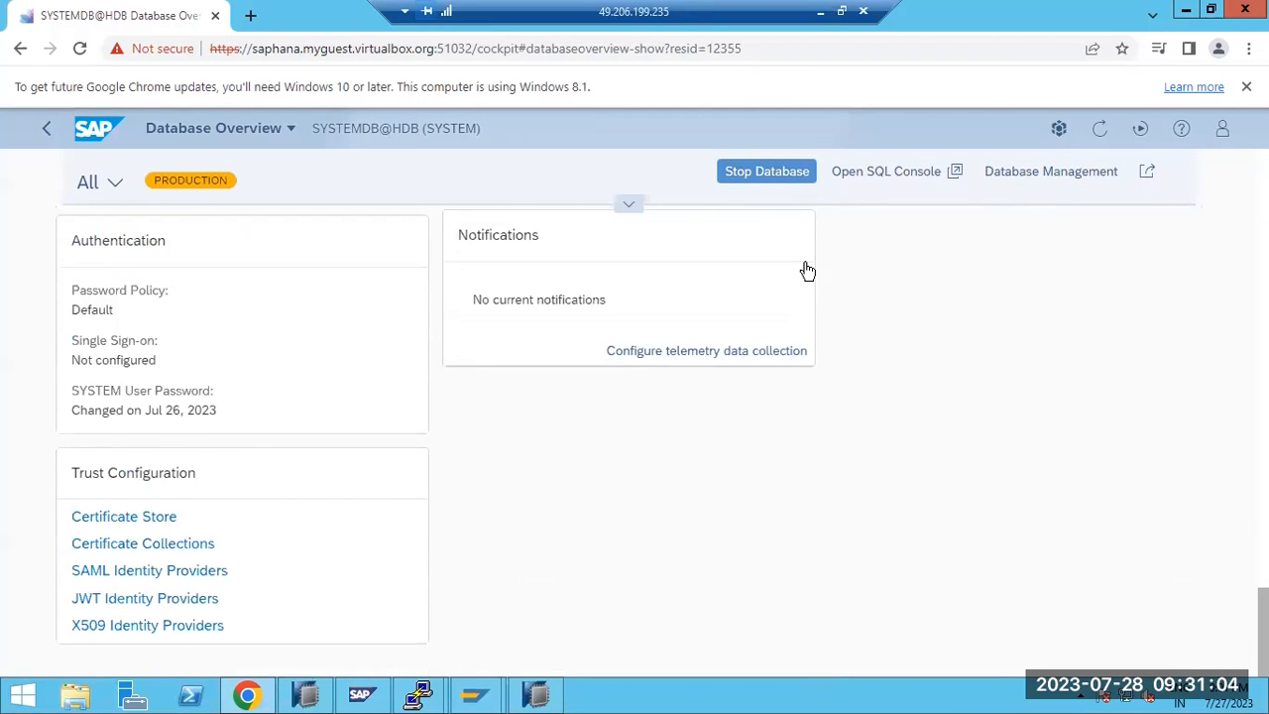
scroll(808, 271, up, 5)
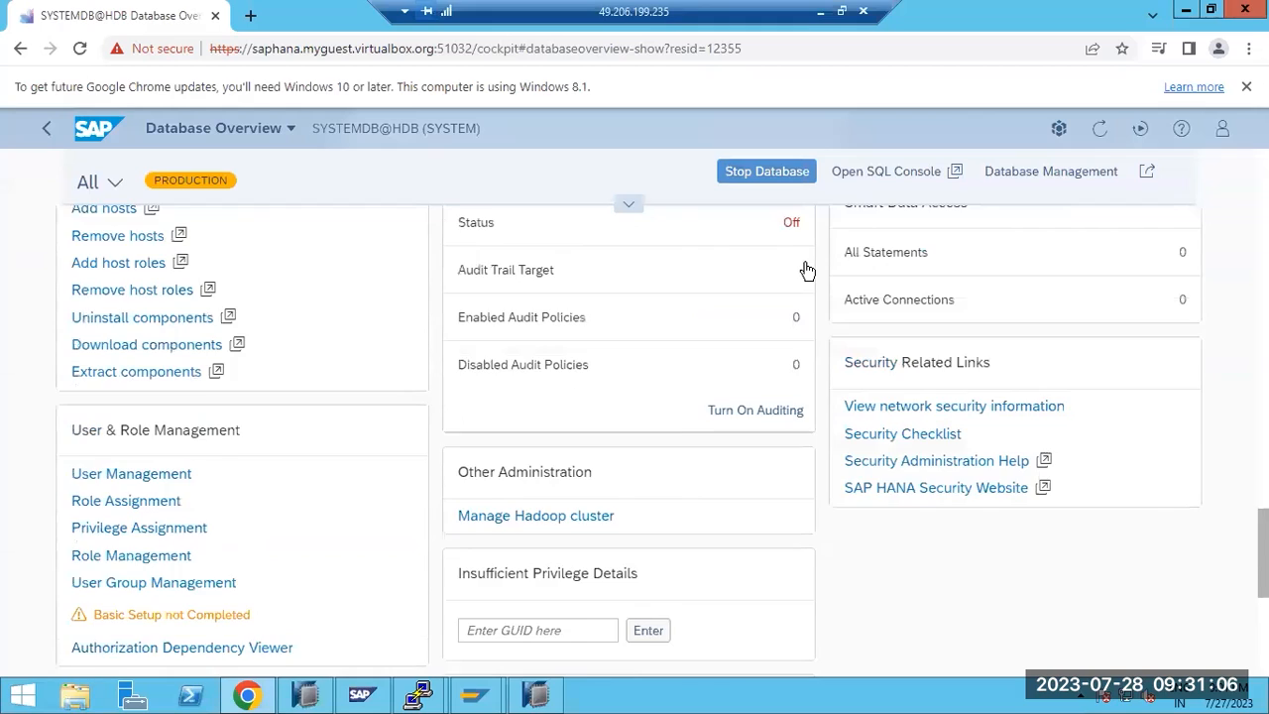
scroll(808, 270, up, 5)
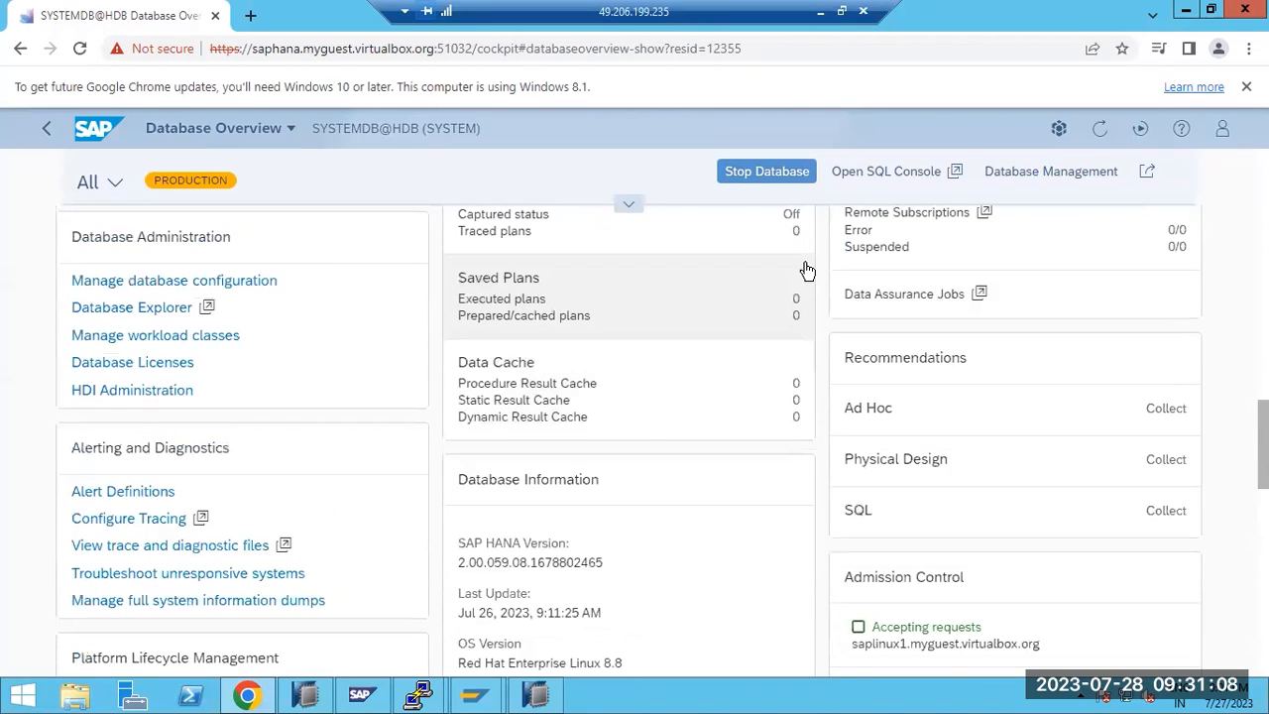
scroll(808, 271, up, 2)
scroll(805, 264, up, 7)
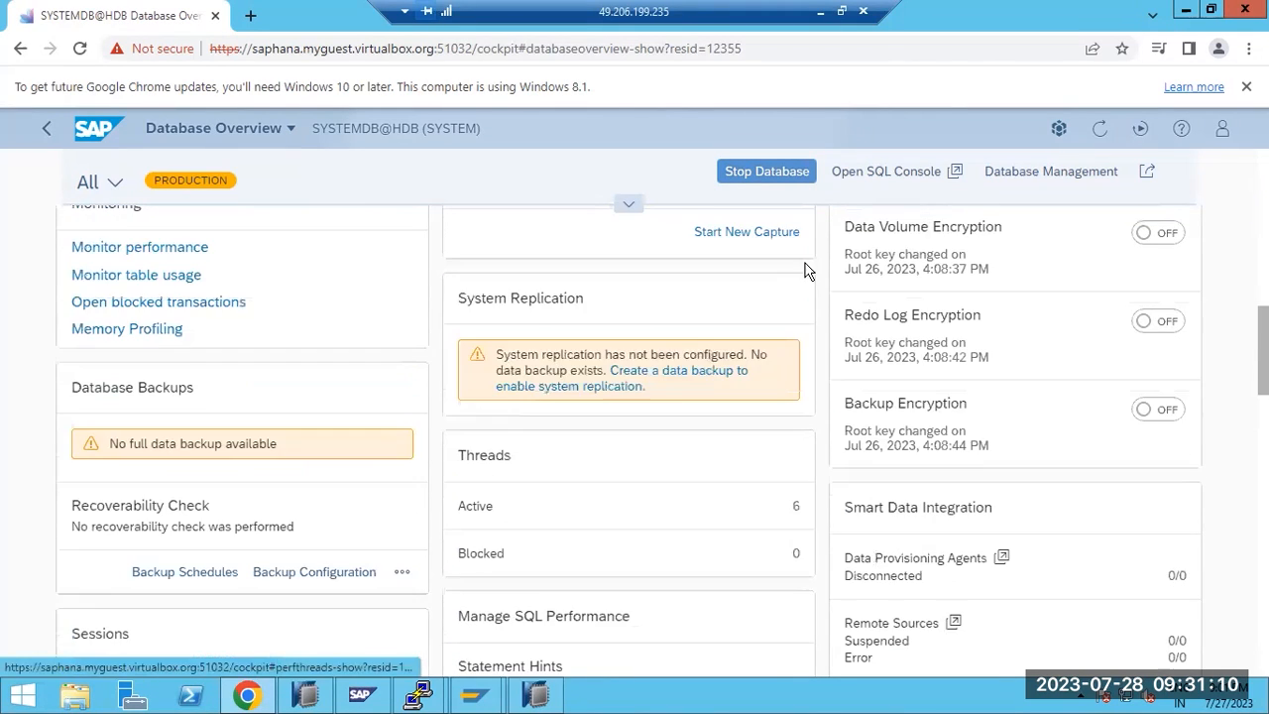
scroll(805, 268, up, 5)
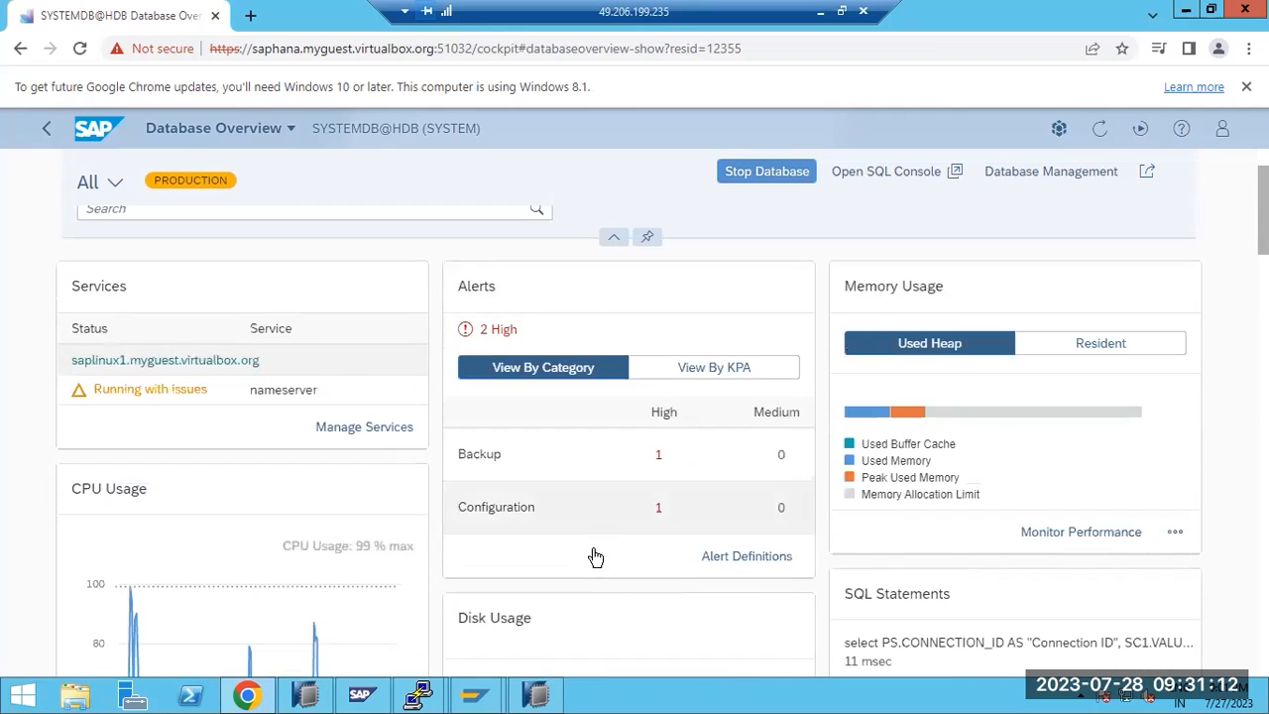
Launch hdbsql in the database server terminal
mouse_move(397, 696)
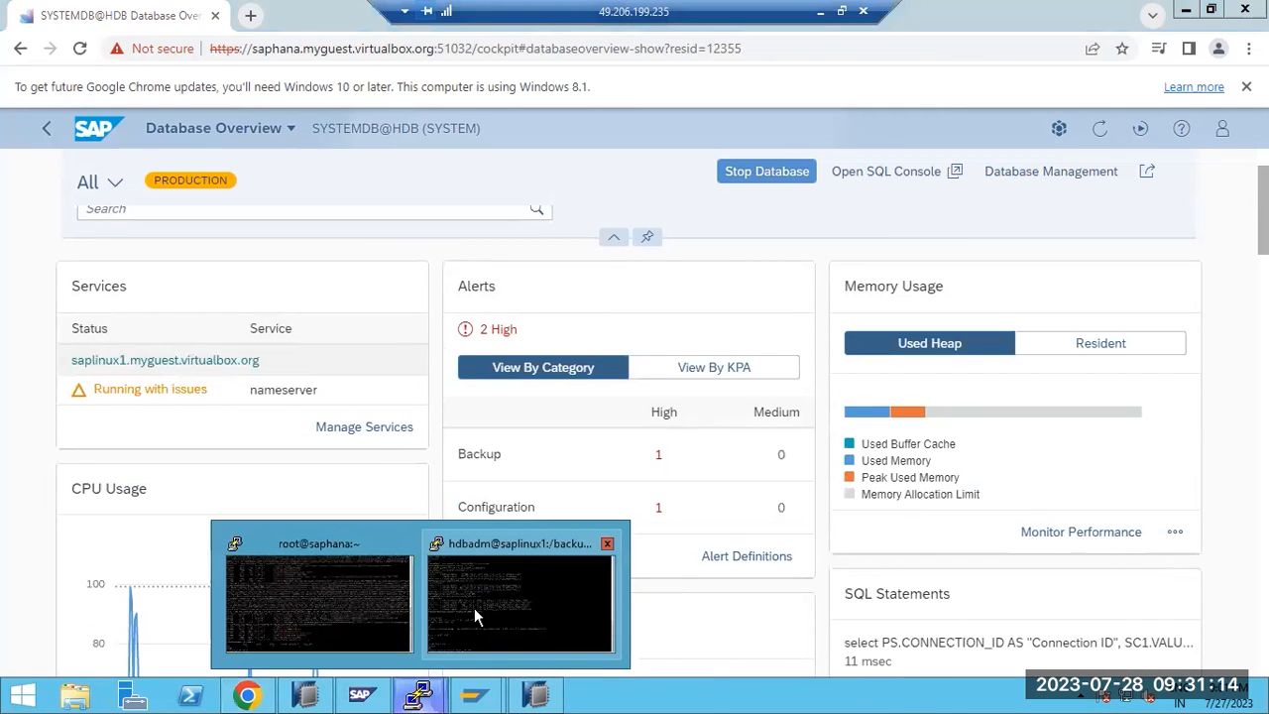
click(474, 608)
text(hdbsql)
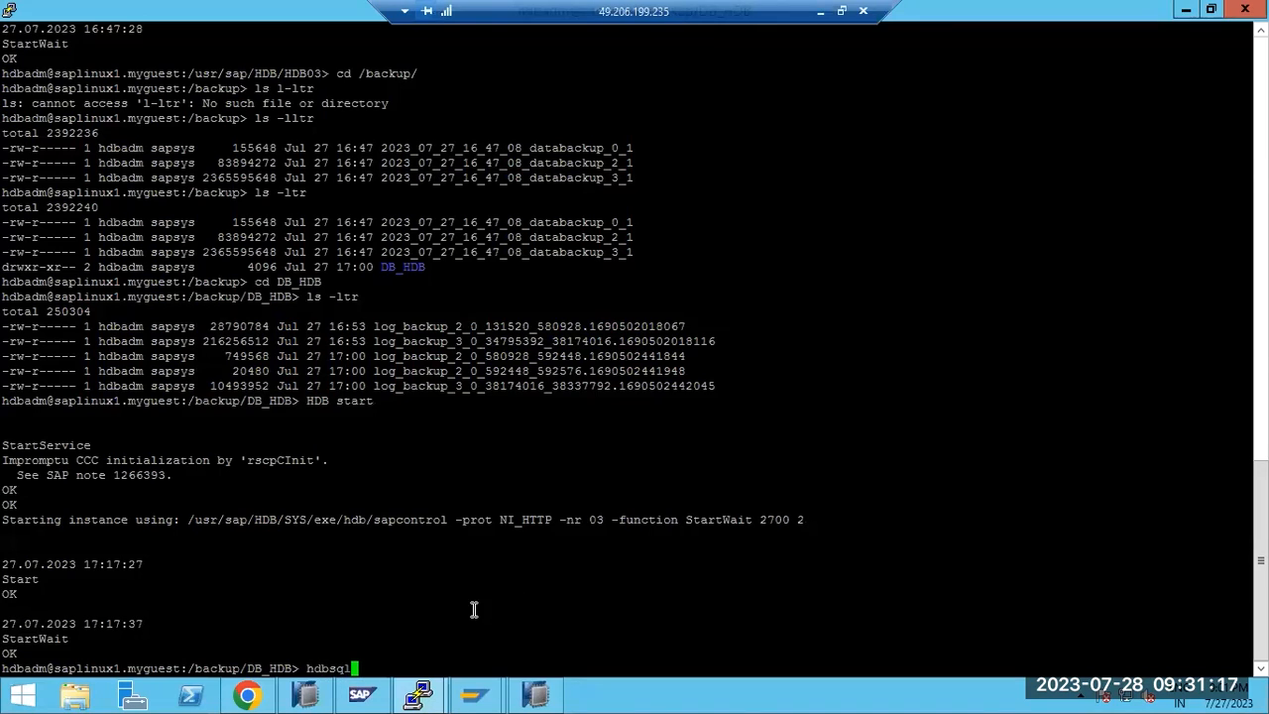
key(Return)
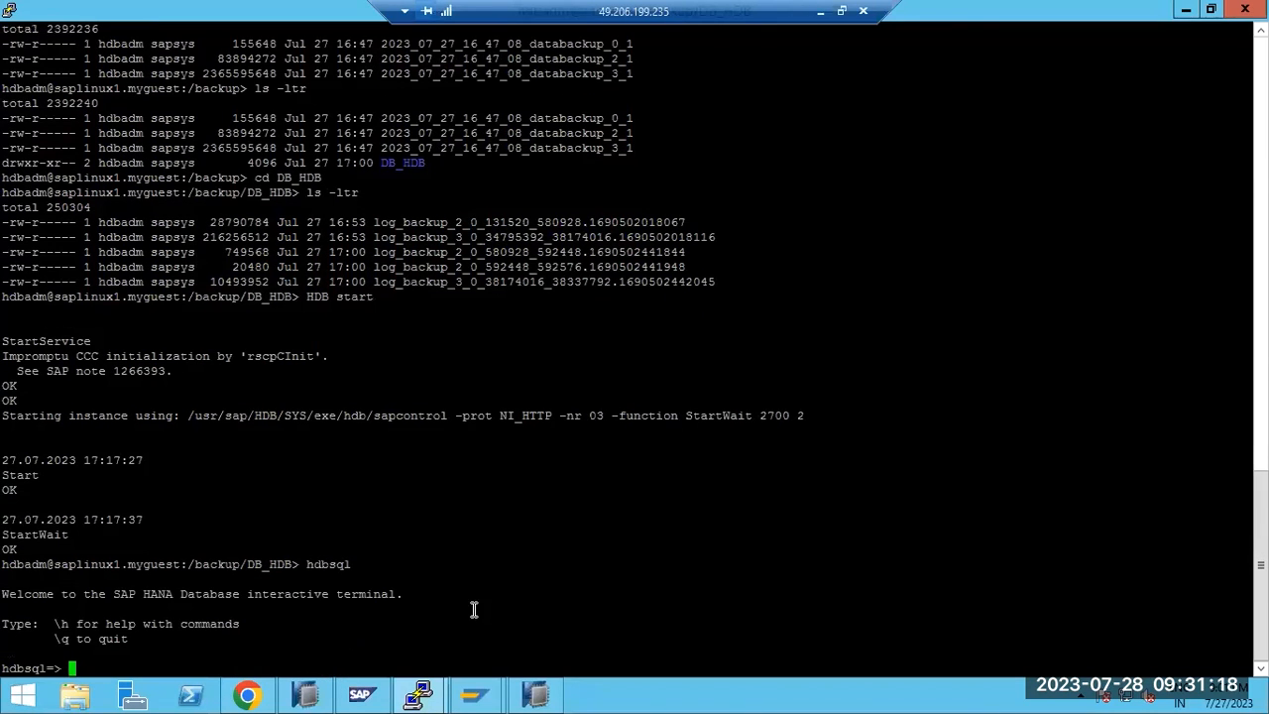
Type 'ALTER DATABASE RECOVERY HDB@HDB USING' at the hdbsql prompt
text(ALTER DATABAe)
key(BackSpace)
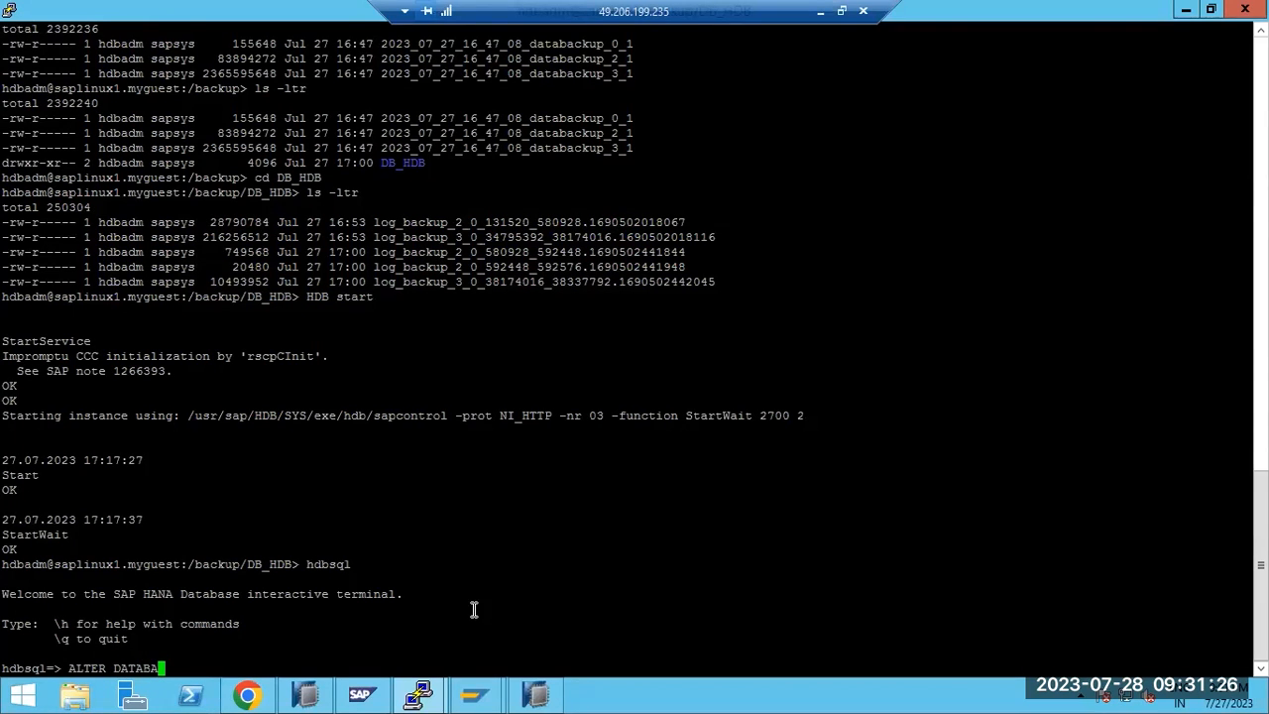
text(SE RECOVERY )
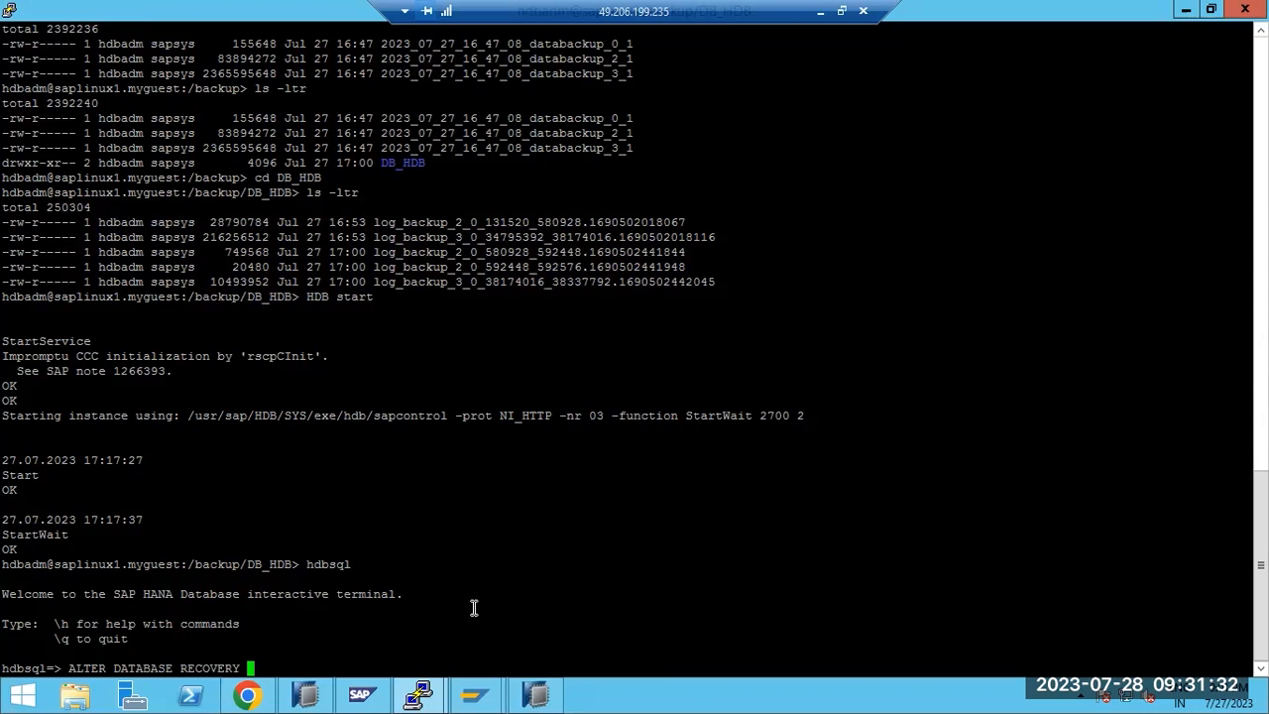
text(HDB@HDB USING)
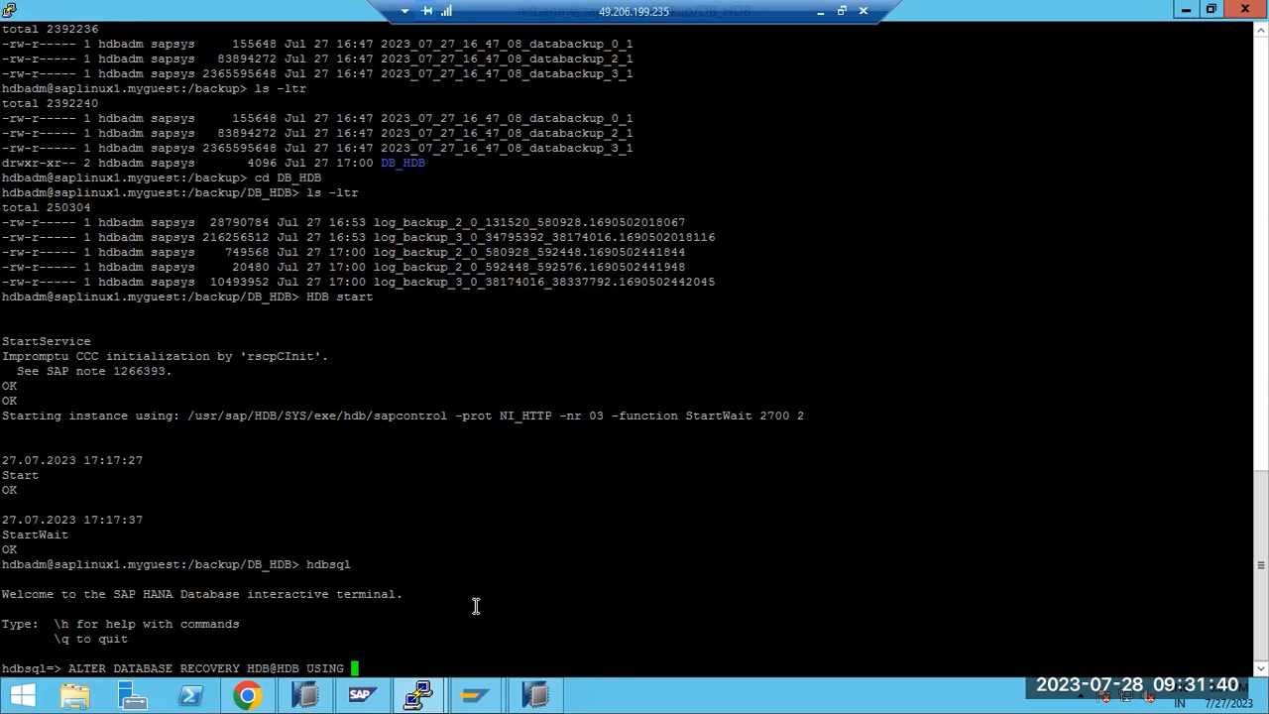
From SYSTEMDB@HDB's Backup and Recovery menu in HANA Studio, choose Back Up Tenant Database
click(539, 696)
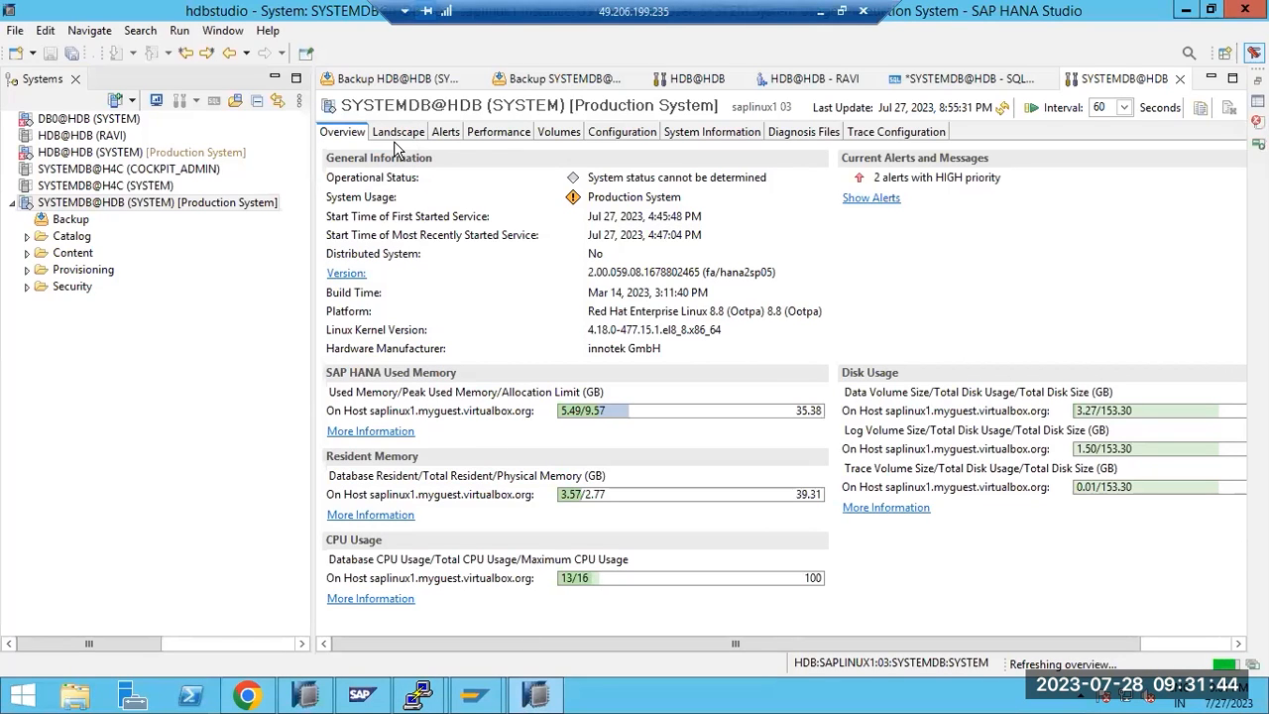
right_click(112, 204)
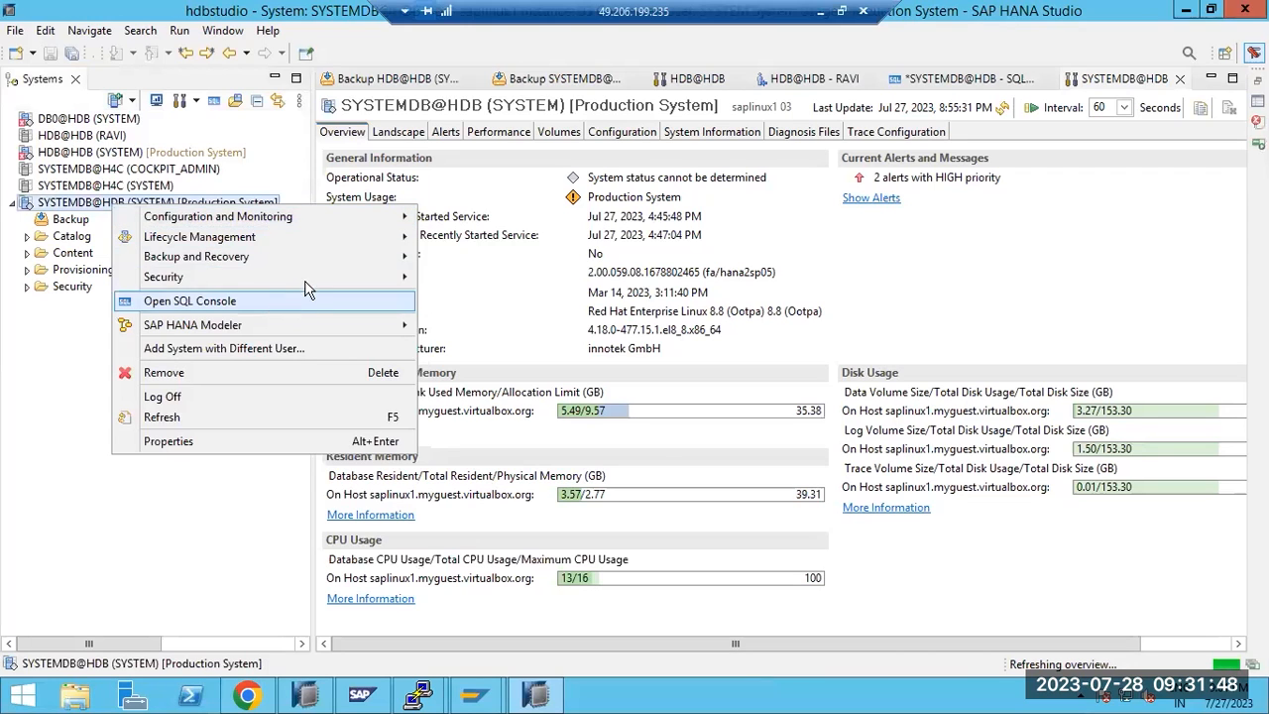
mouse_move(327, 258)
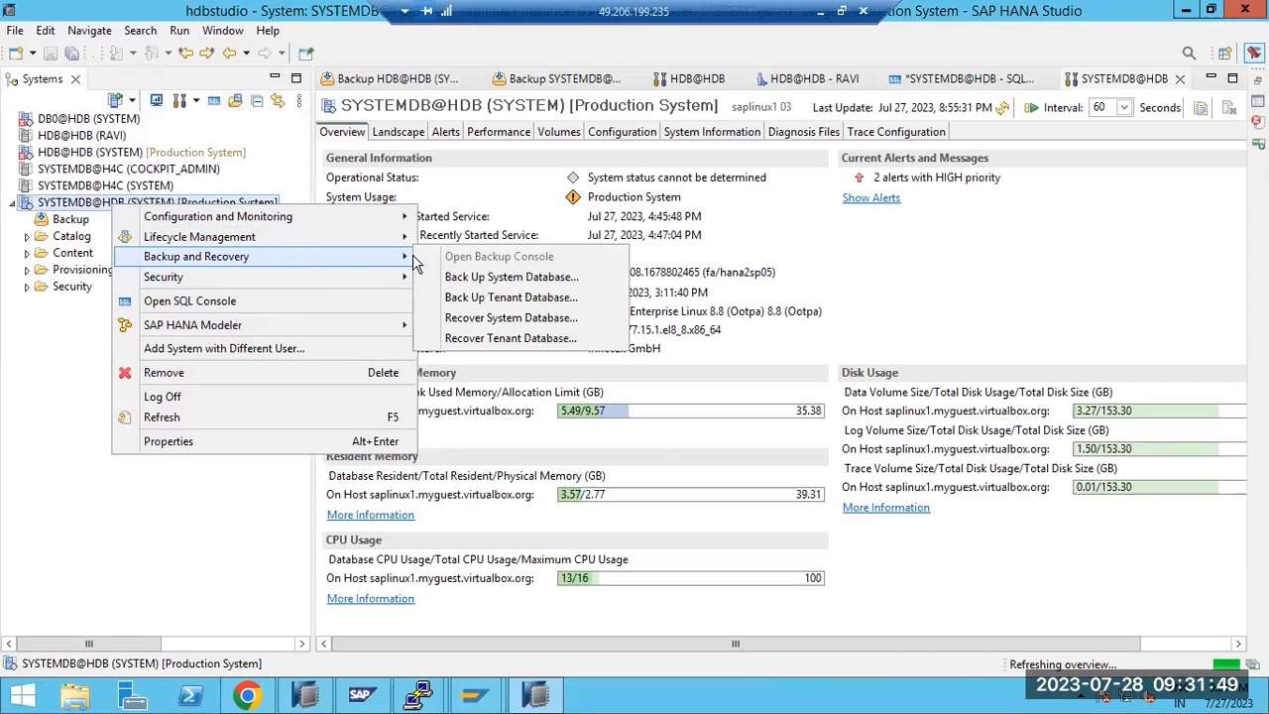
click(480, 298)
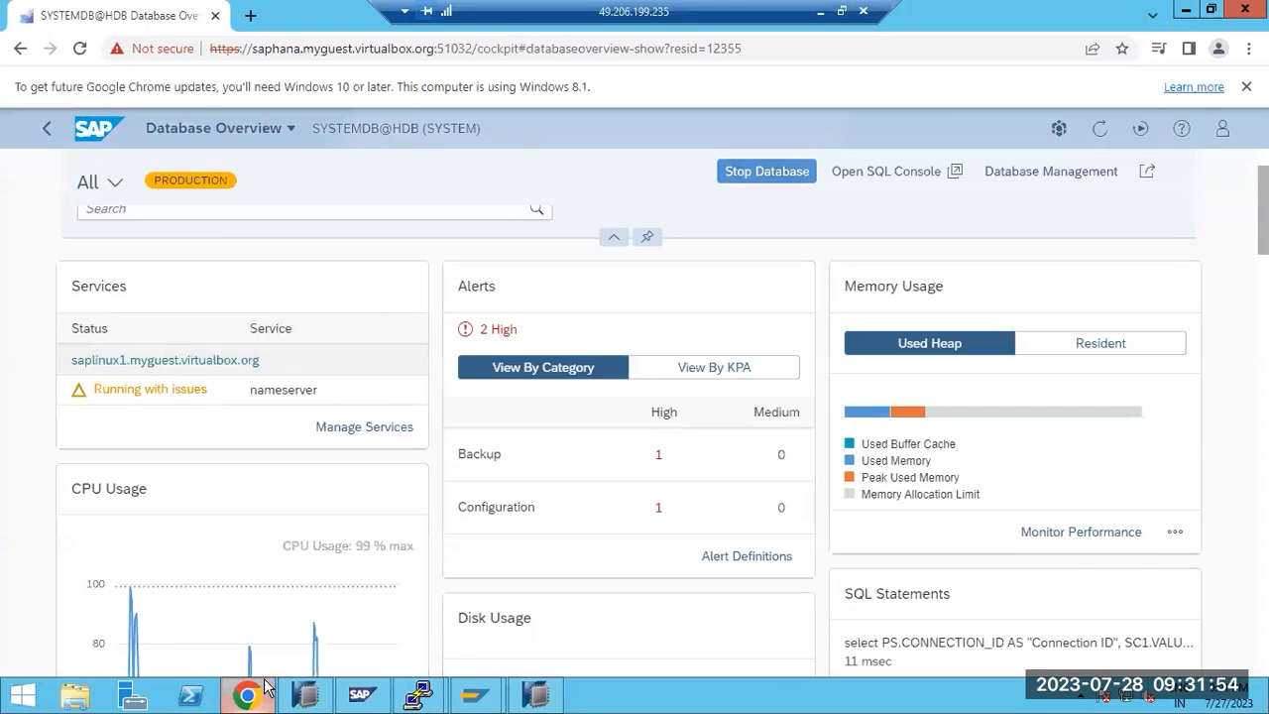
scroll(937, 281, up, 1)
scroll(937, 281, down, 3)
scroll(937, 280, up, 3)
scroll(937, 280, down, 6)
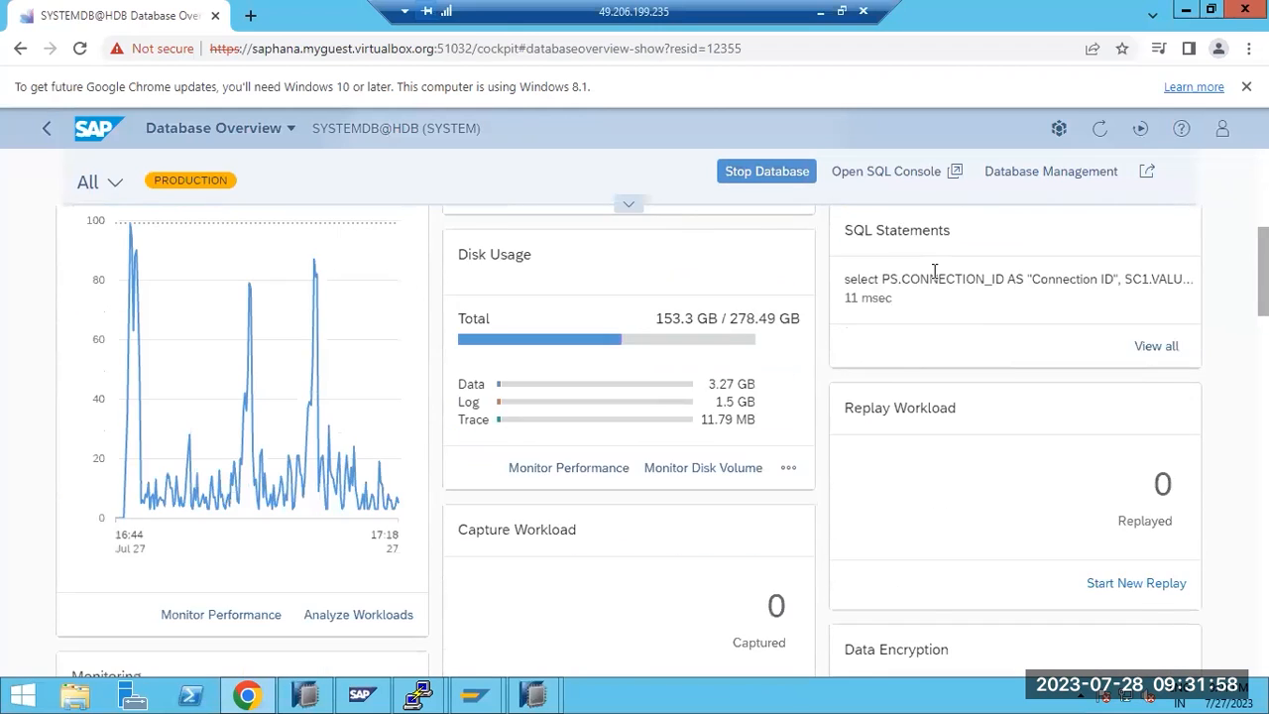
scroll(936, 281, down, 1)
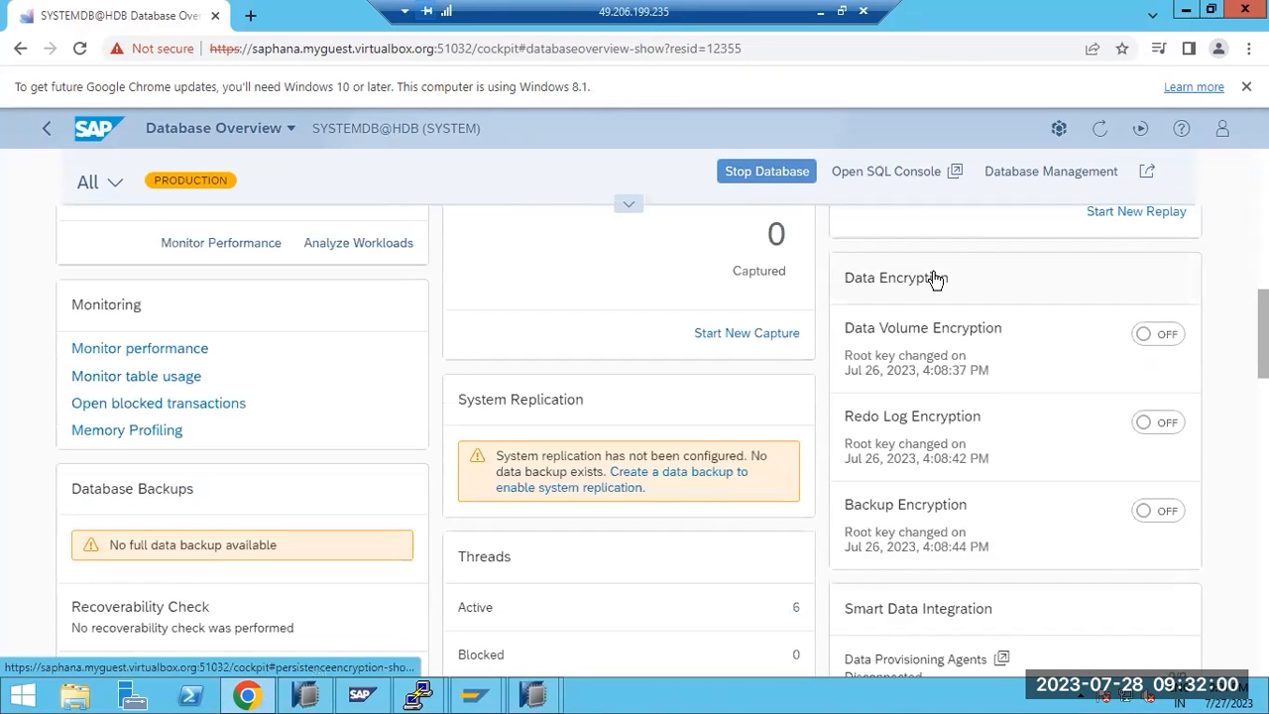
scroll(936, 281, down, 5)
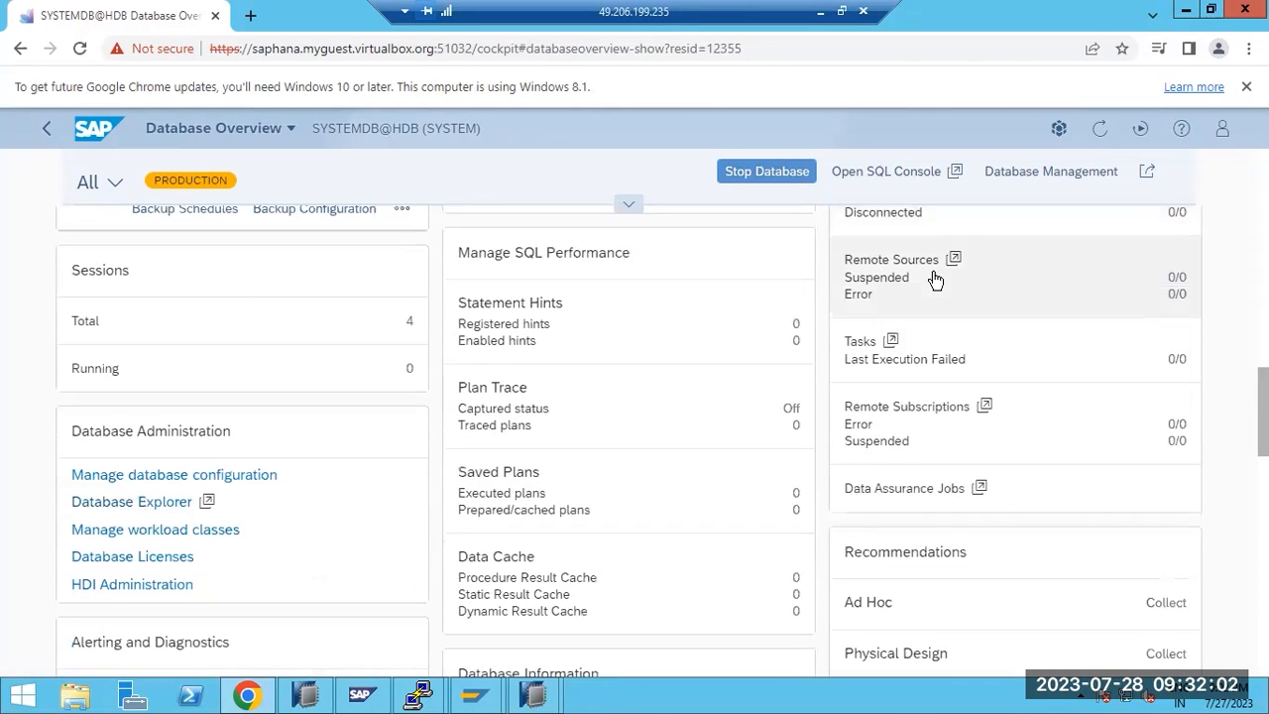
scroll(936, 281, down, 2)
scroll(936, 281, down, 1)
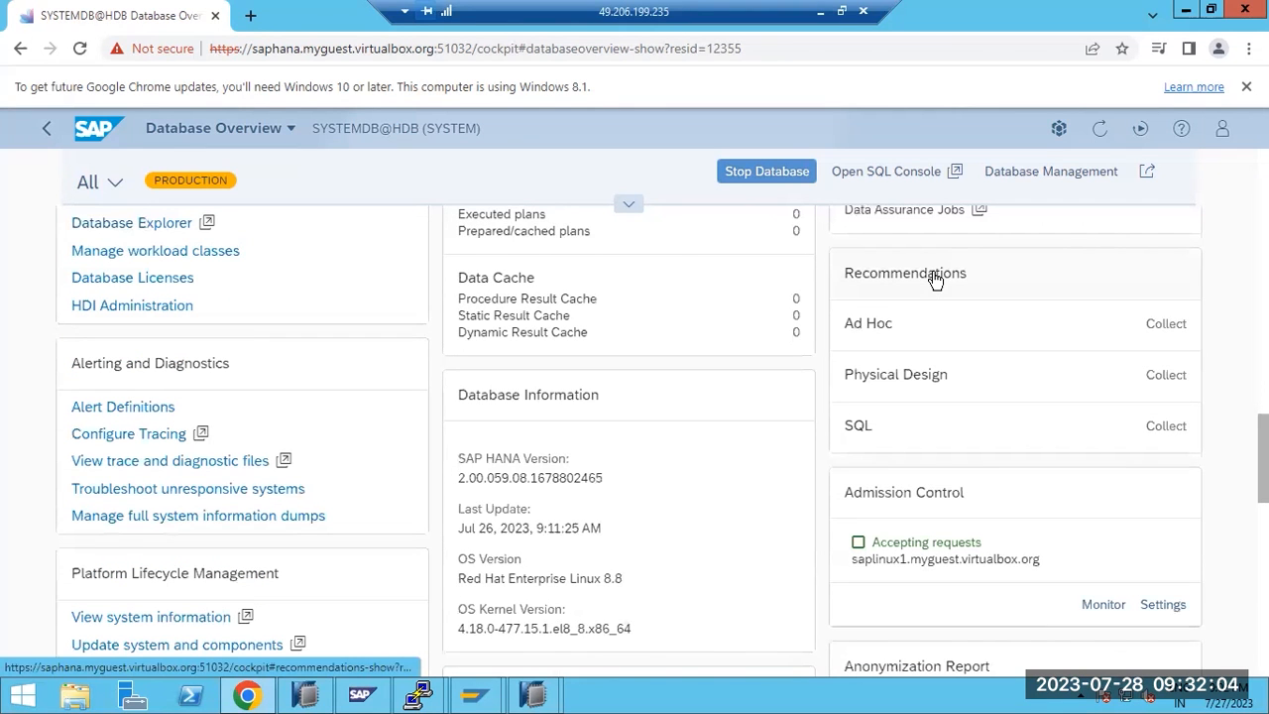
scroll(750, 376, down, 2)
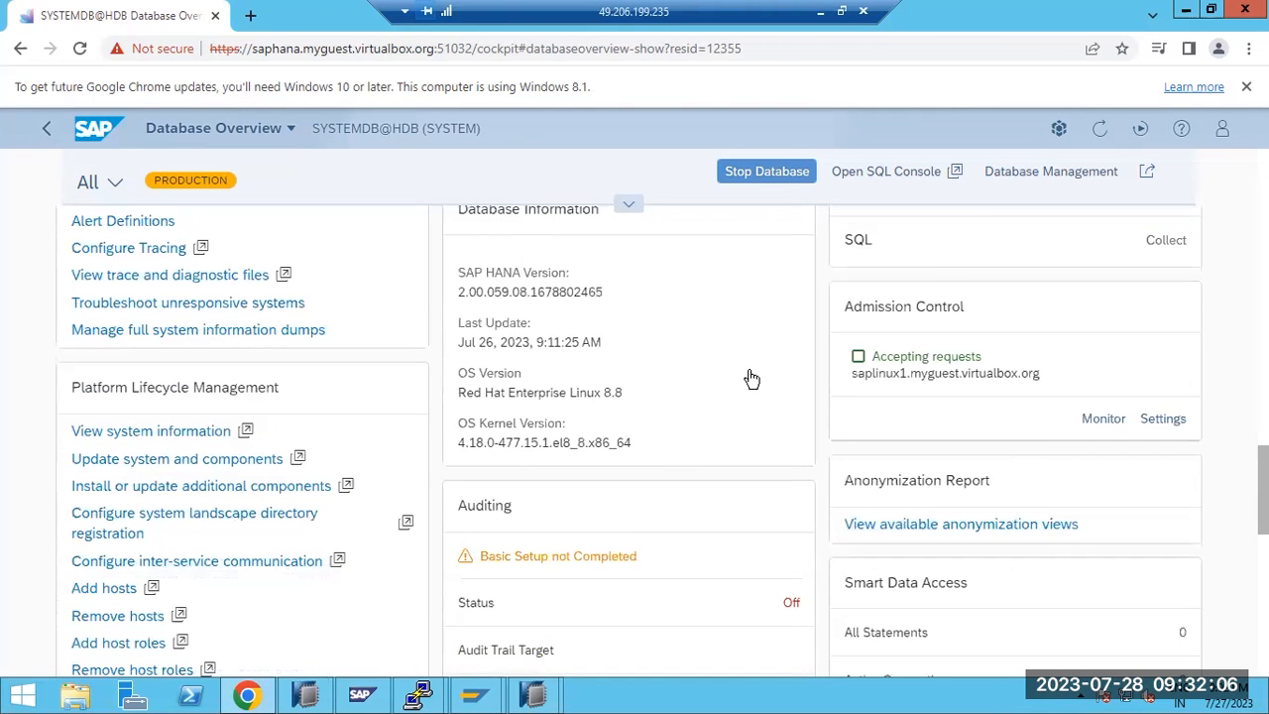
scroll(750, 378, down, 2)
scroll(751, 378, down, 5)
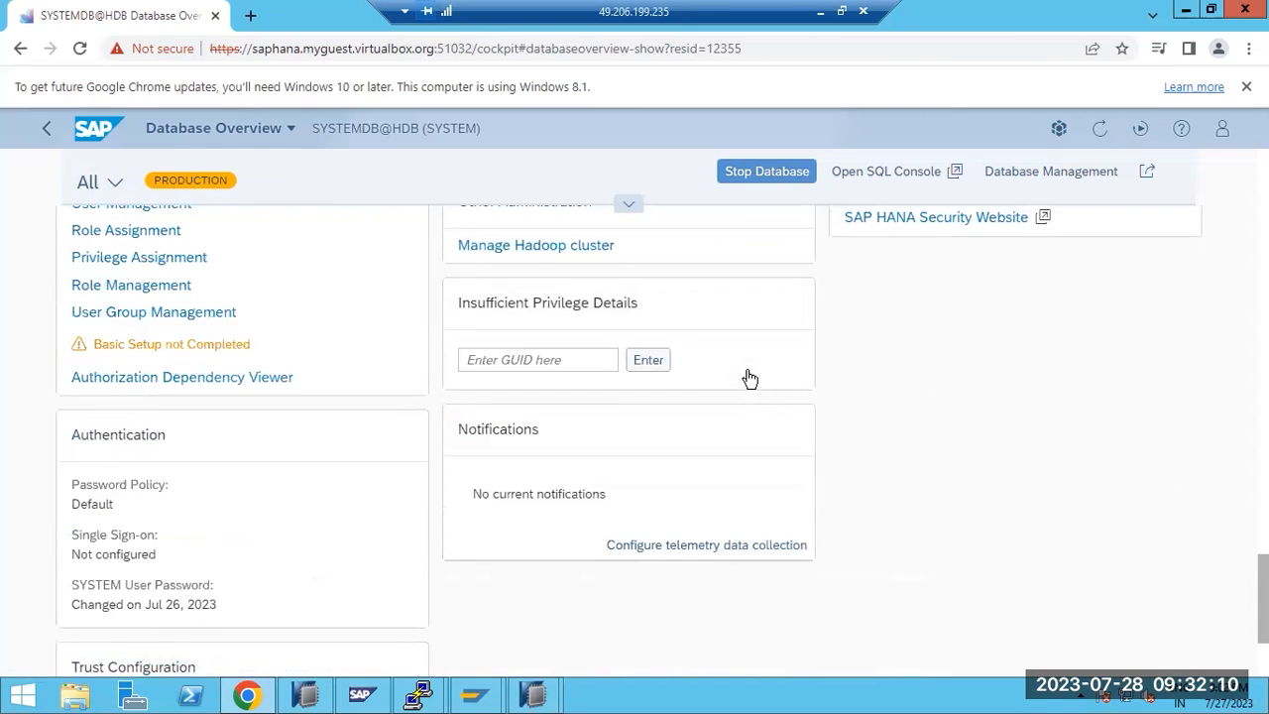
scroll(750, 378, down, 2)
scroll(751, 377, up, 15)
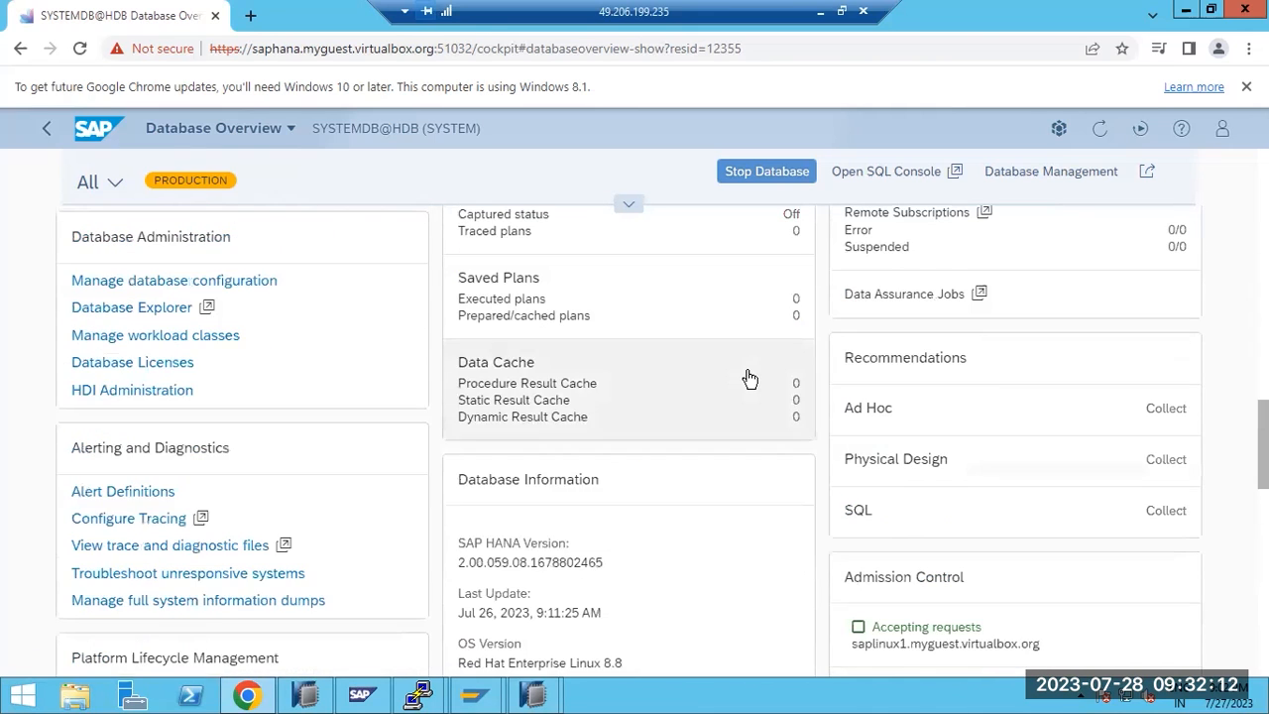
scroll(750, 376, up, 5)
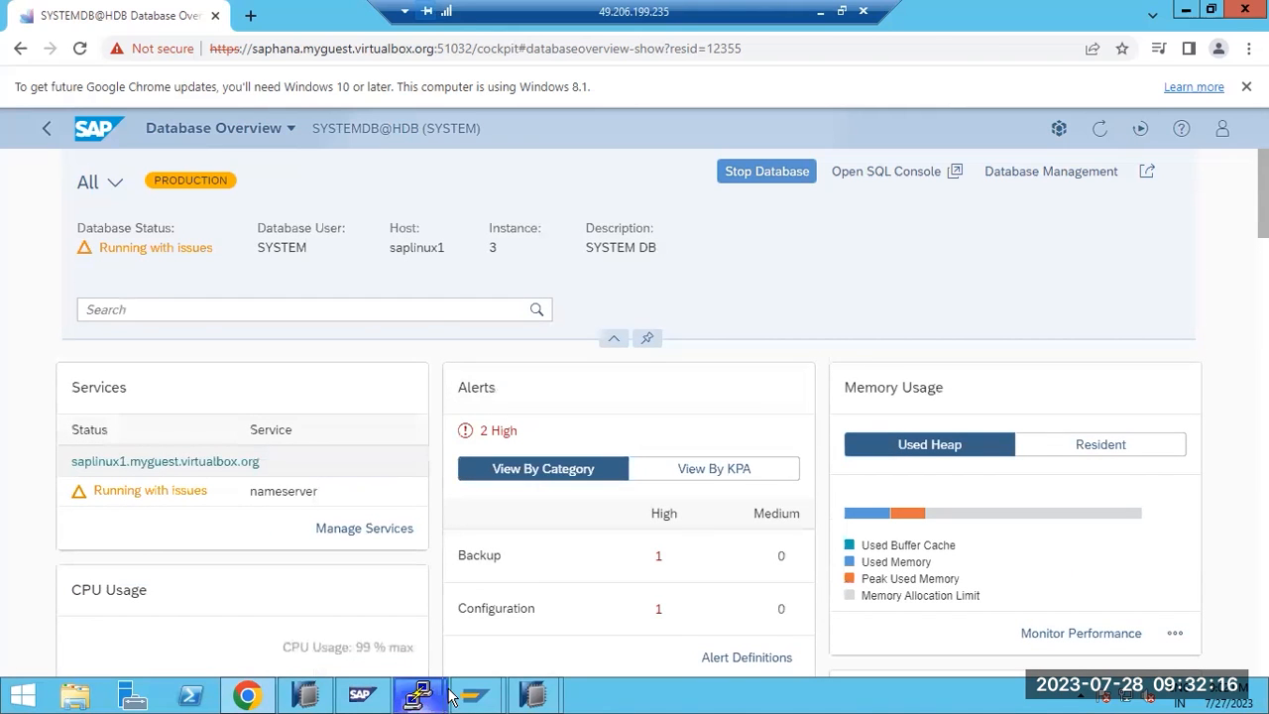
Select the HDB tenant and start a complete data backup to file from the wizard
mouse_move(534, 694)
click(626, 593)
click(165, 157)
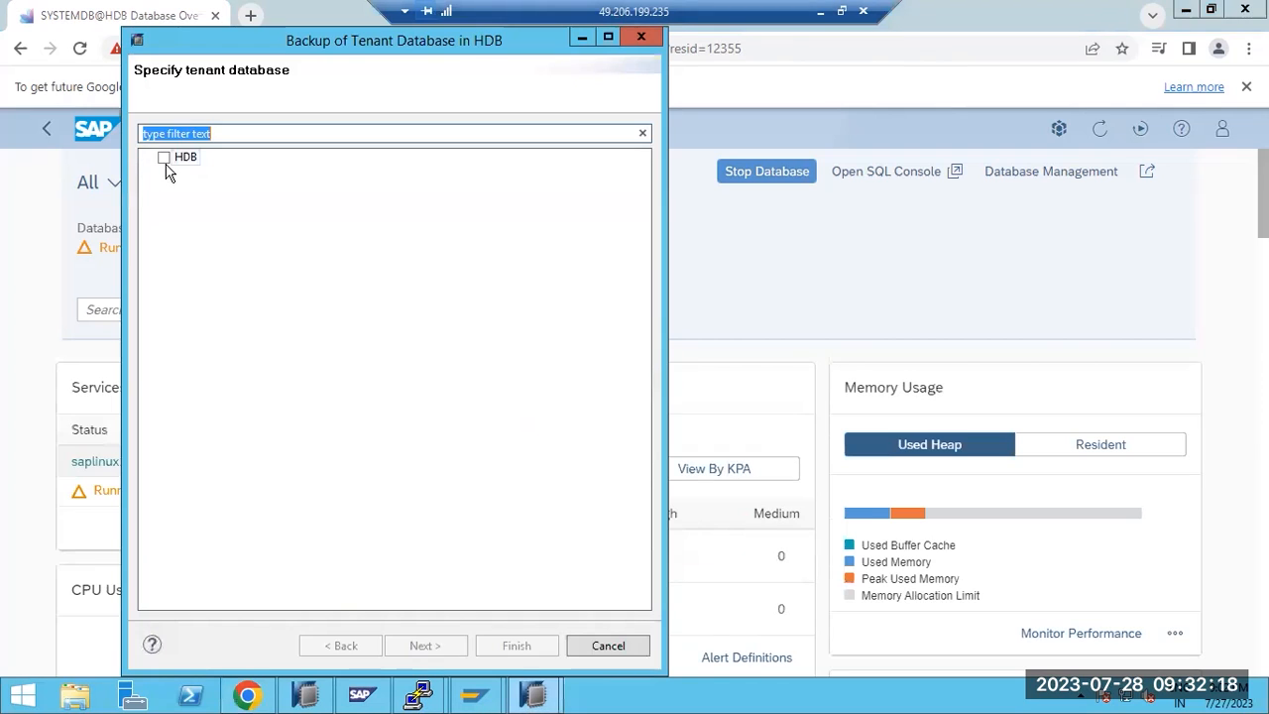
click(420, 646)
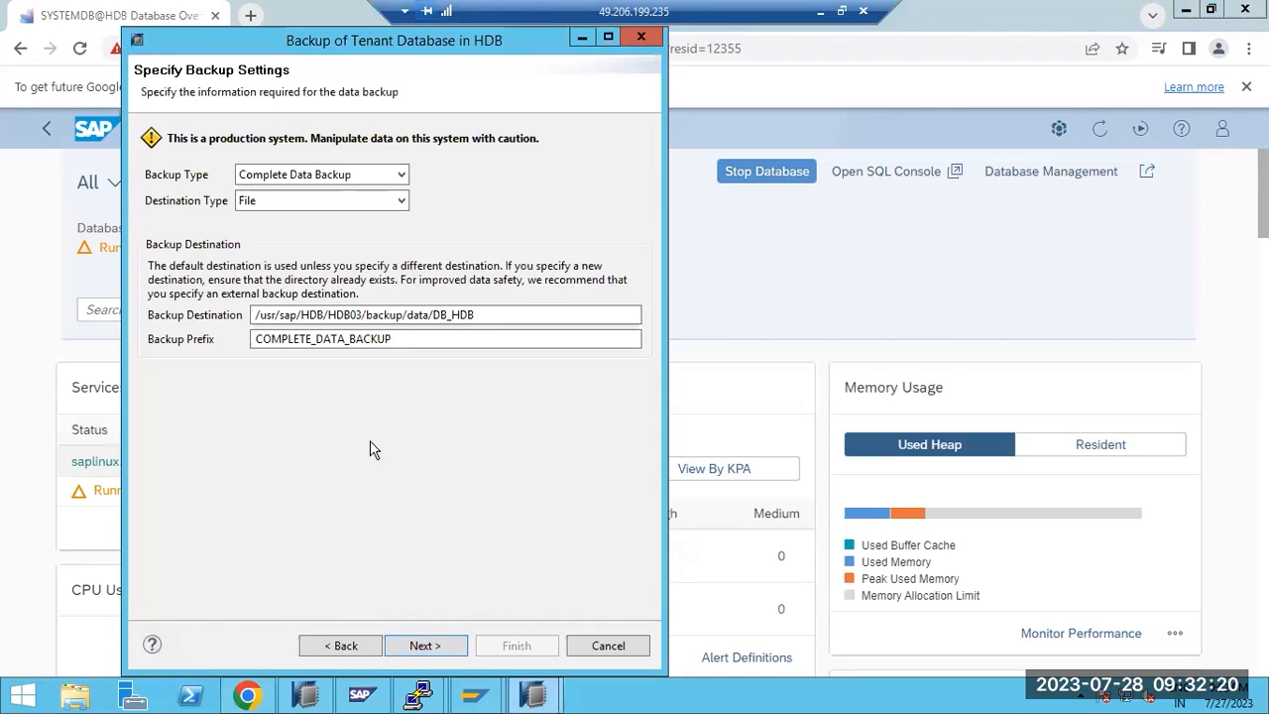
click(434, 651)
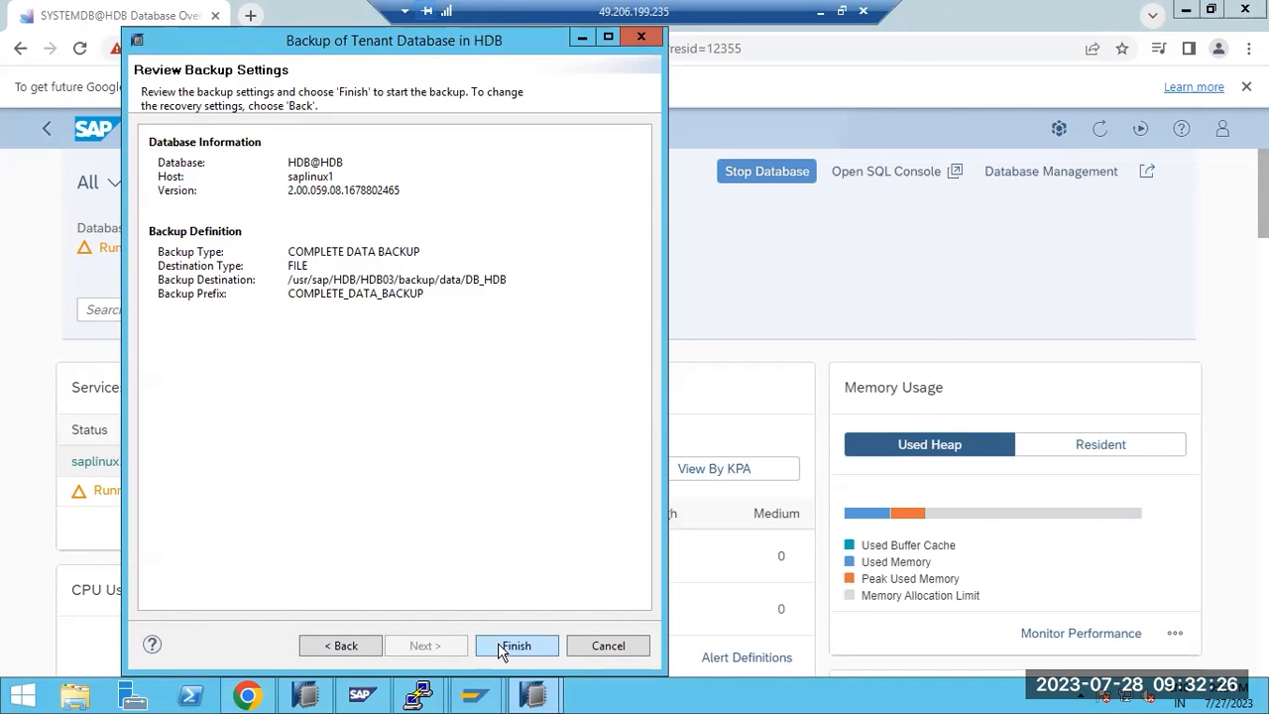
click(349, 646)
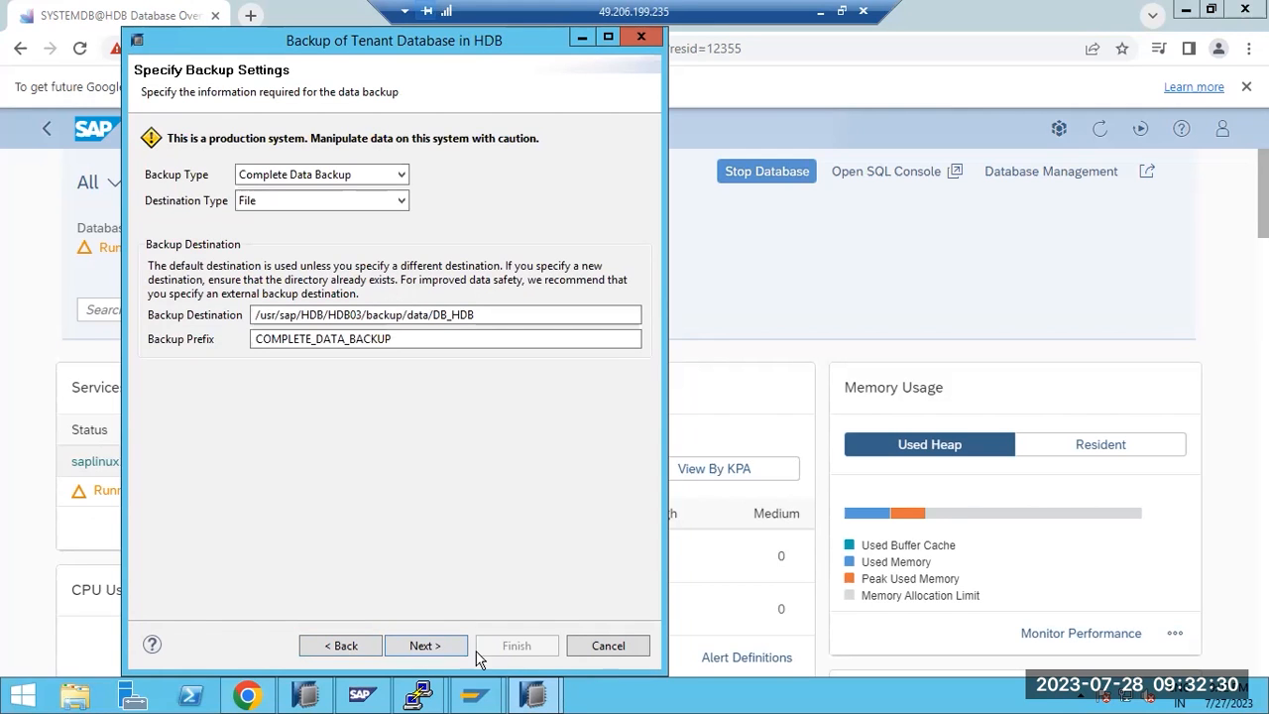
click(423, 646)
click(519, 646)
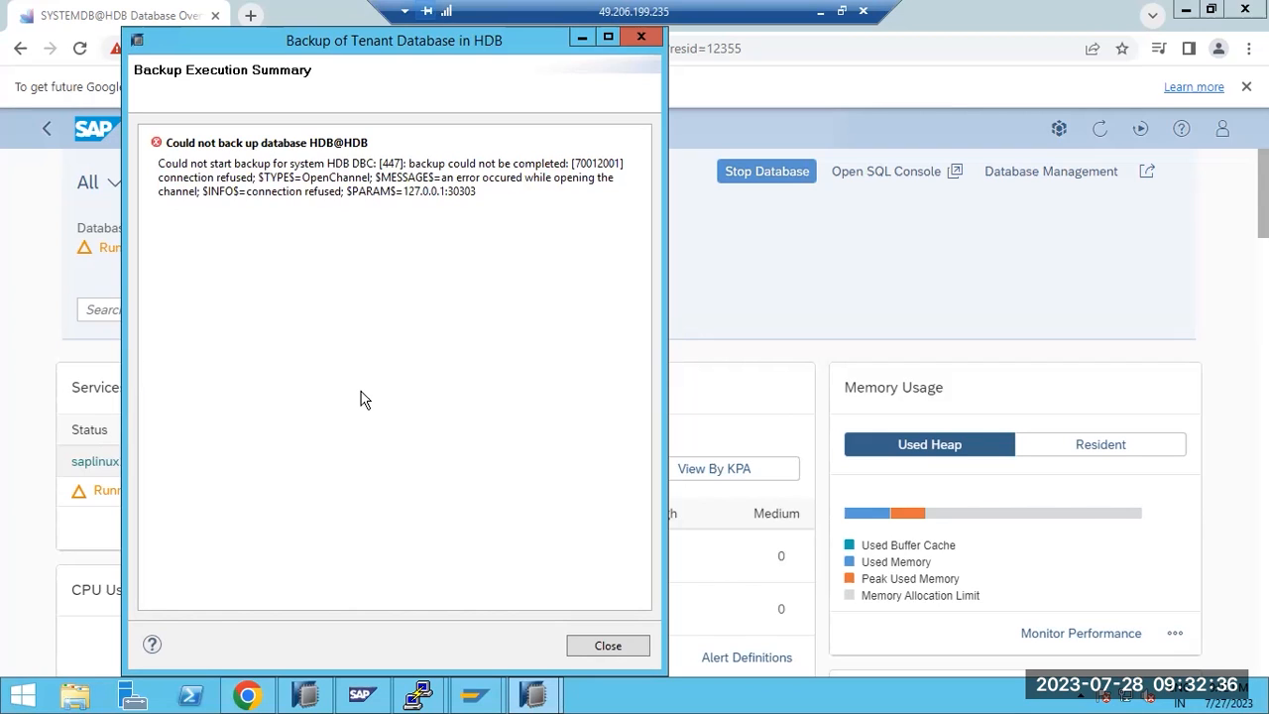
Read the connection-refused backup error, then close the backup summary
click(481, 176)
drag(481, 175, 496, 194)
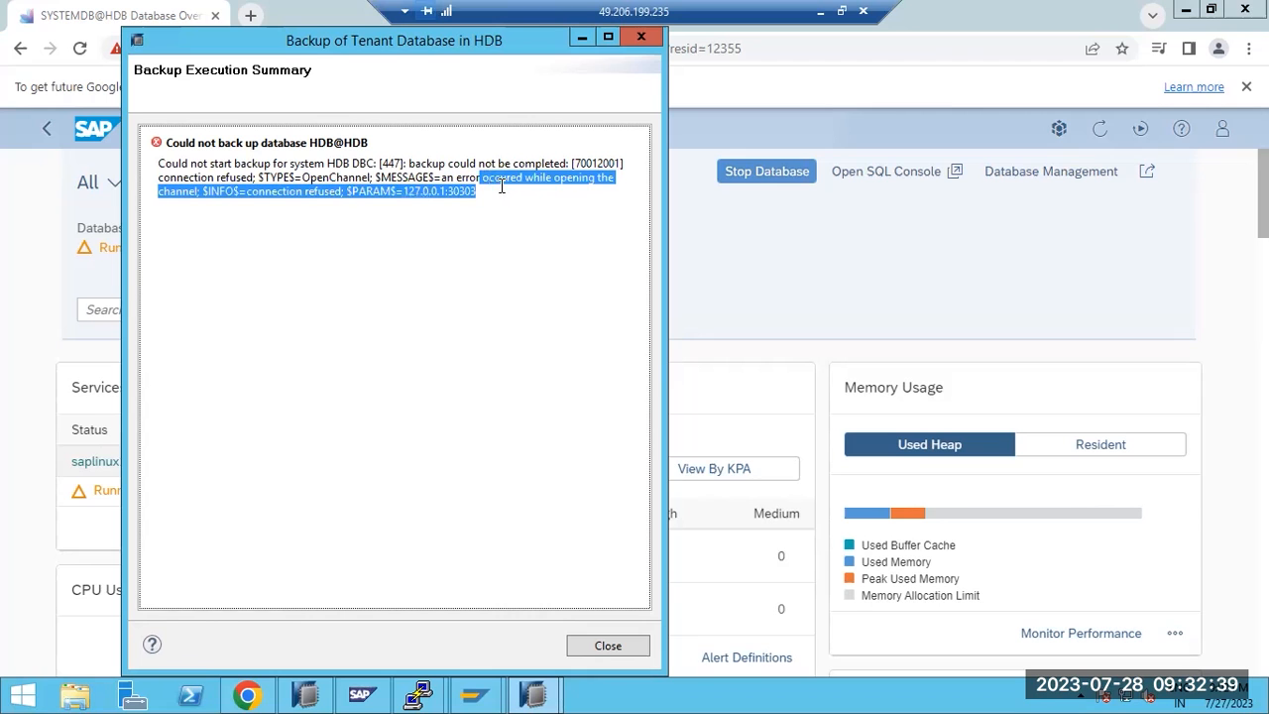
click(573, 646)
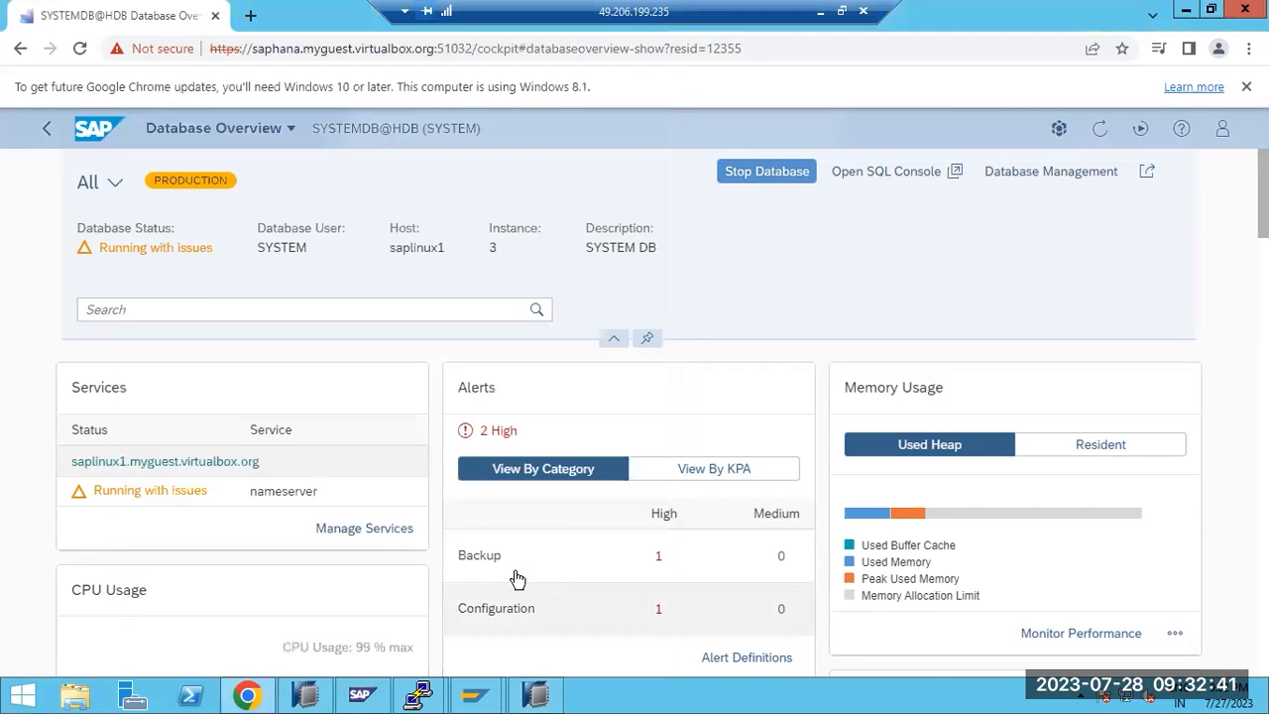
click(534, 696)
Select SYSTEMDB@HDB, view the HDB@HDB tenant overview, then return to the Cockpit in Chrome
click(66, 203)
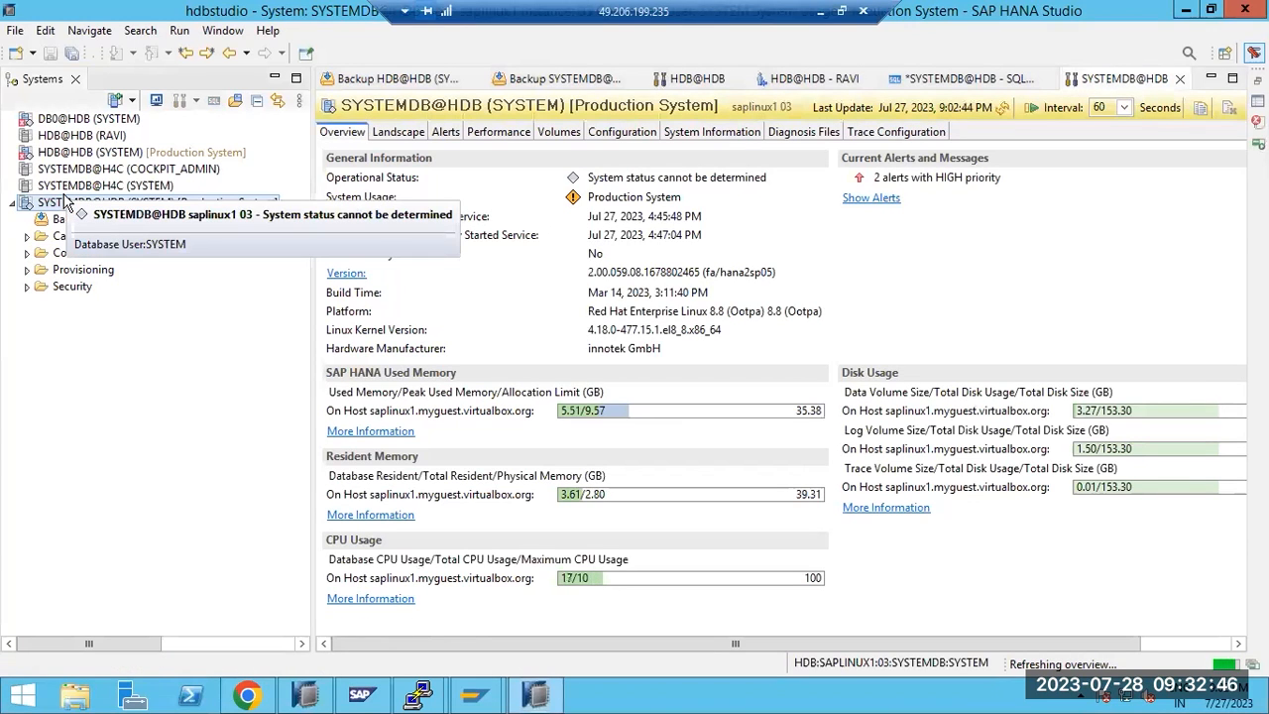
click(65, 154)
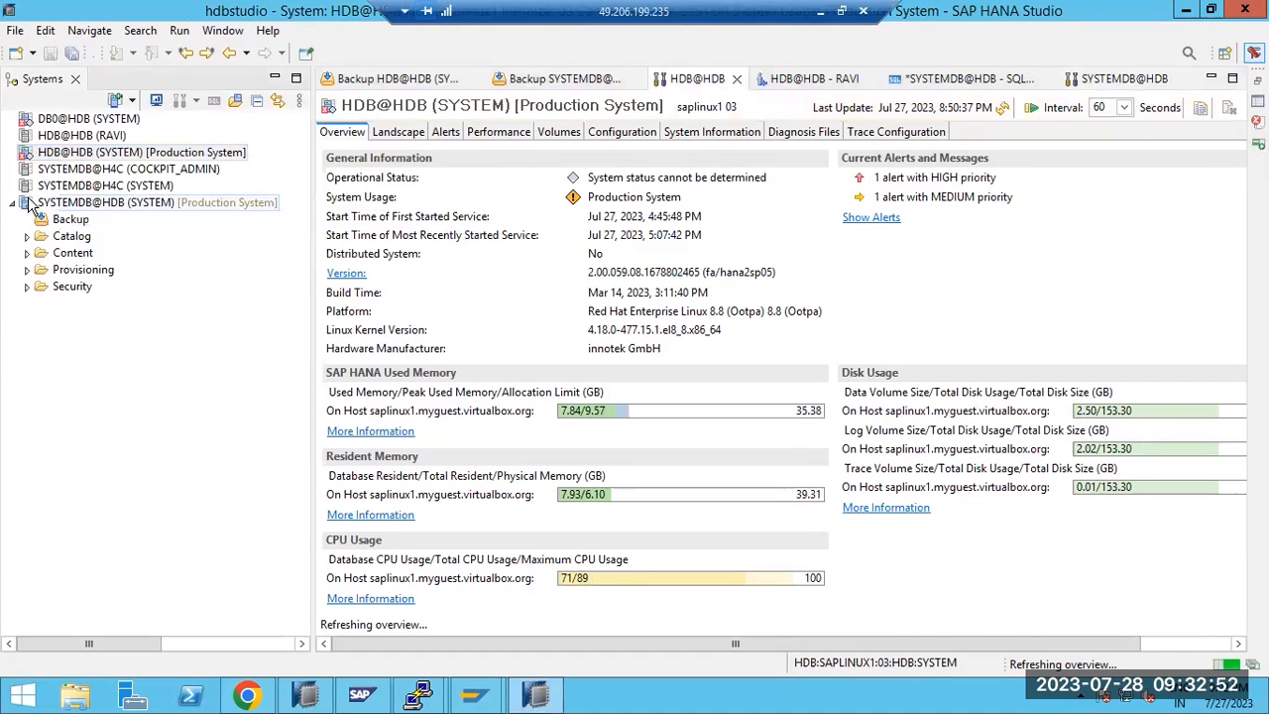
click(248, 695)
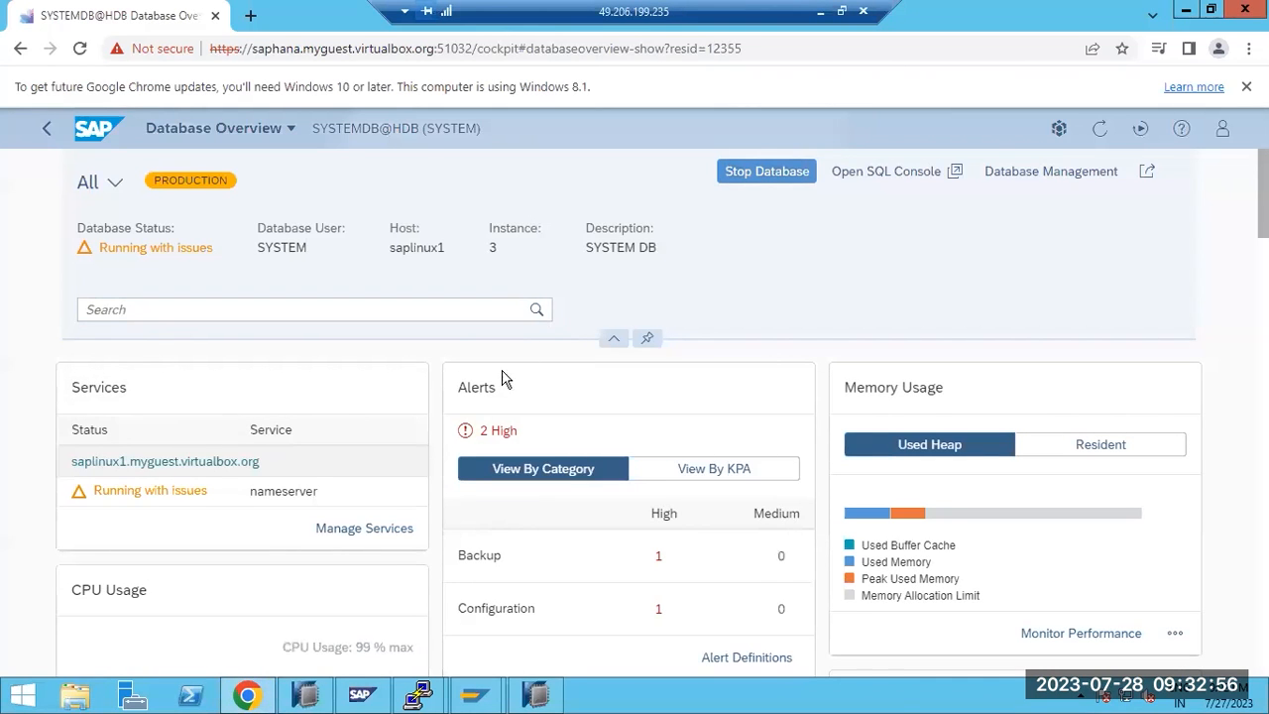
Choose Copy Database from the Database Backups card's more-actions menu
scroll(486, 433, down, 3)
scroll(486, 434, down, 2)
scroll(486, 433, down, 4)
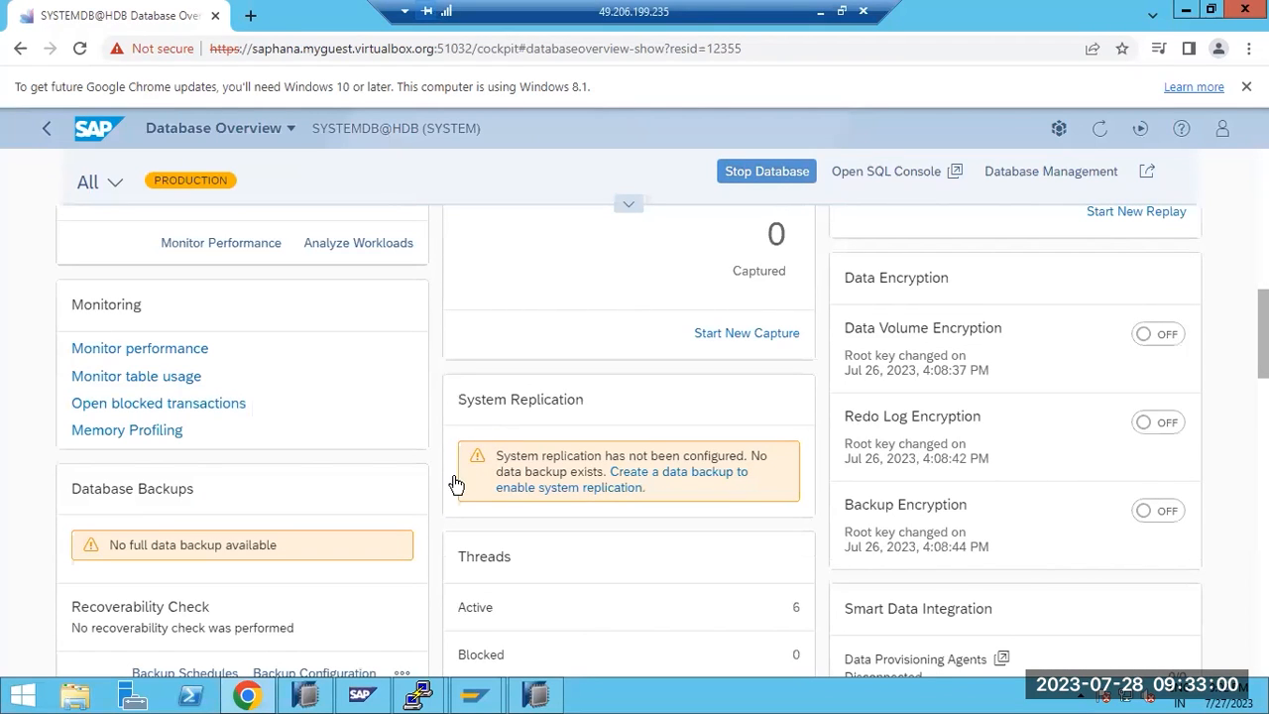
scroll(465, 489, down, 1)
scroll(462, 487, down, 1)
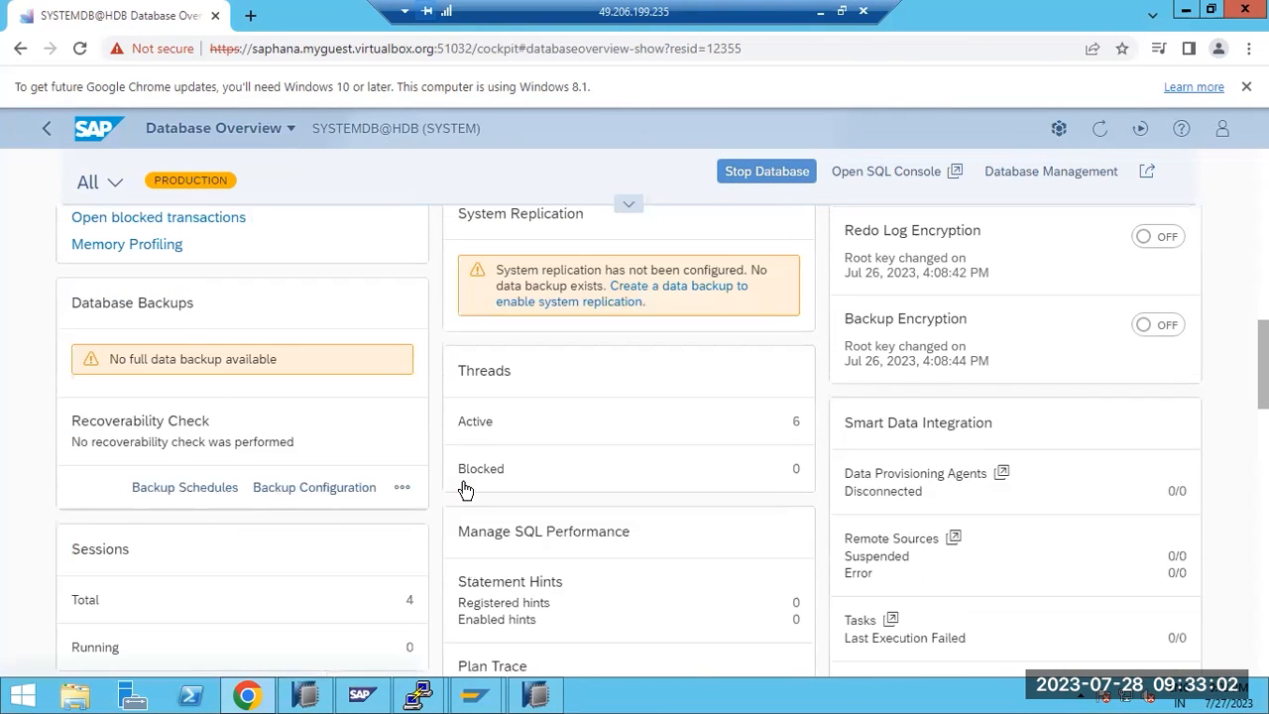
click(401, 487)
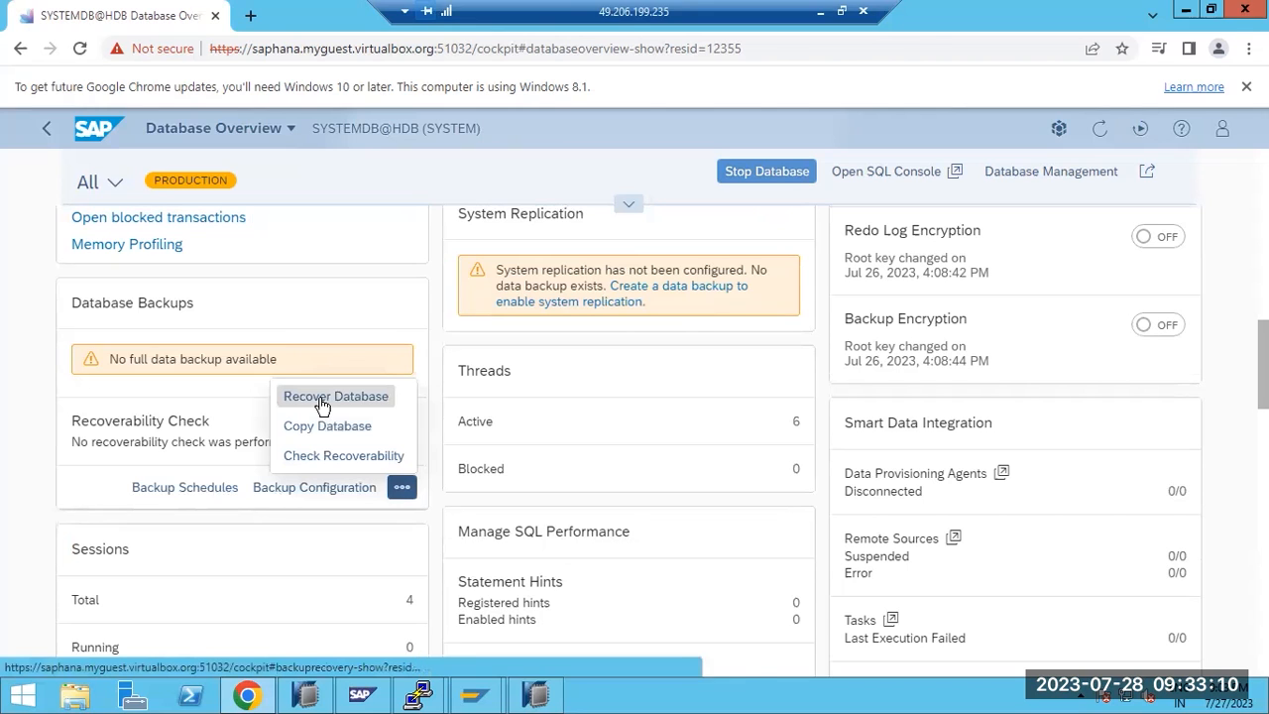
click(322, 429)
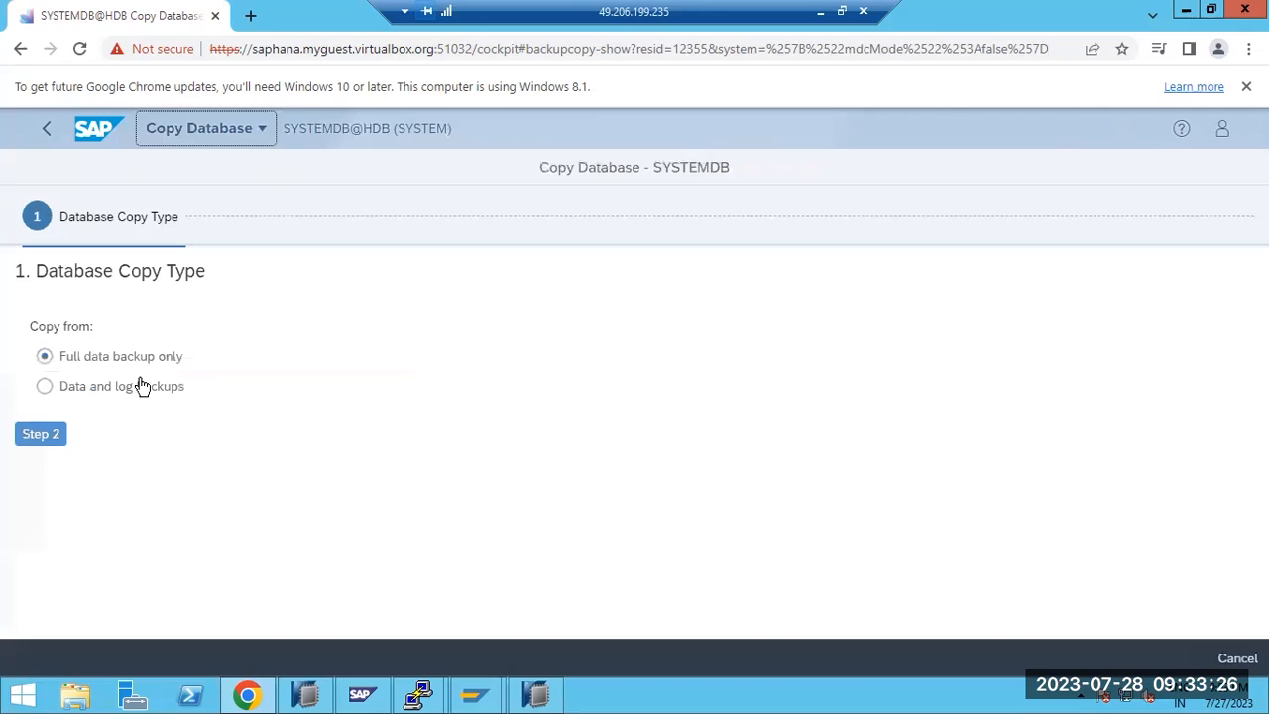
Use a backup catalog at location /backup, then dismiss the 'system is not offline' notice
click(39, 435)
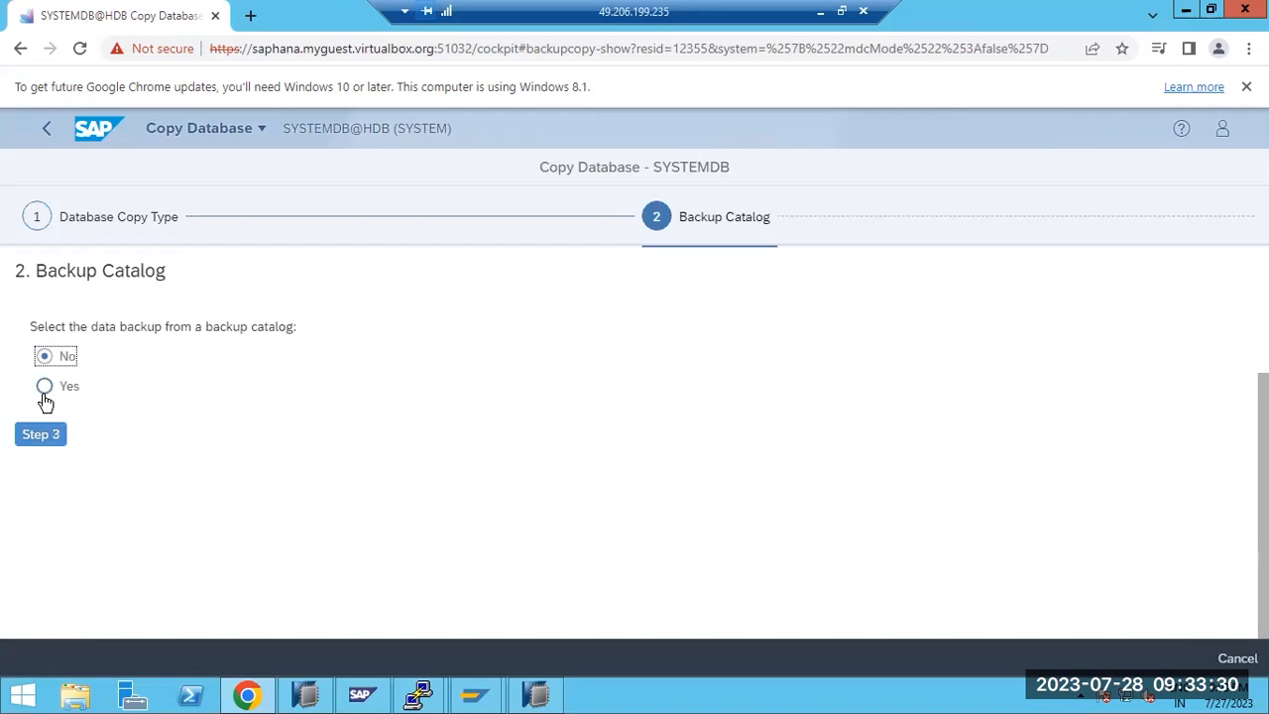
click(45, 389)
click(39, 434)
click(291, 326)
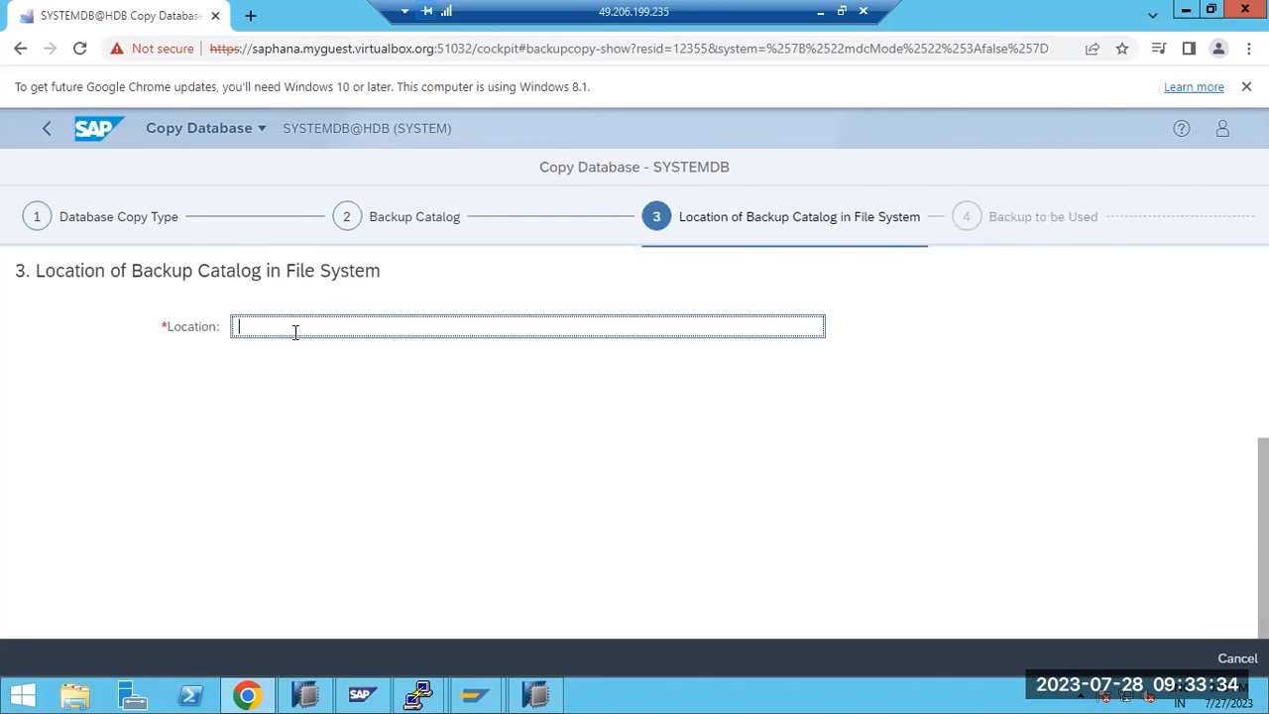
text(.ba)
key(BackSpace)
key(BackSpace)
key(BackSpace)
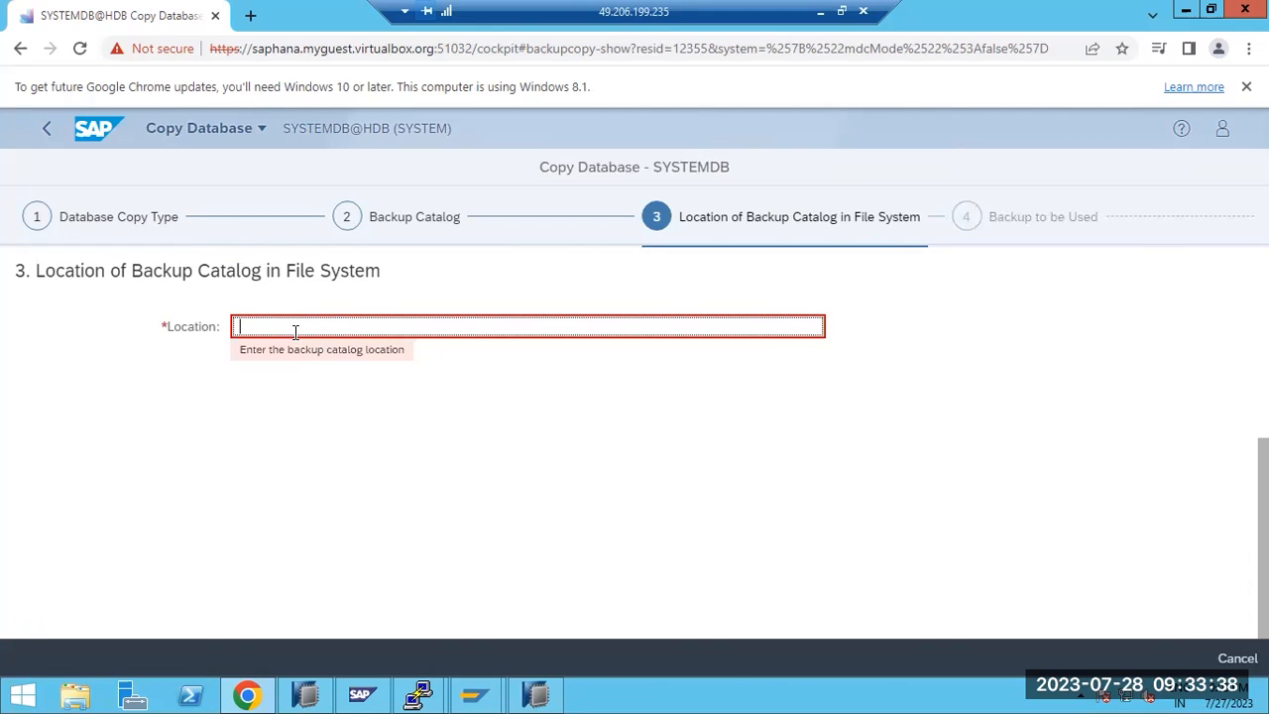
text(/backup)
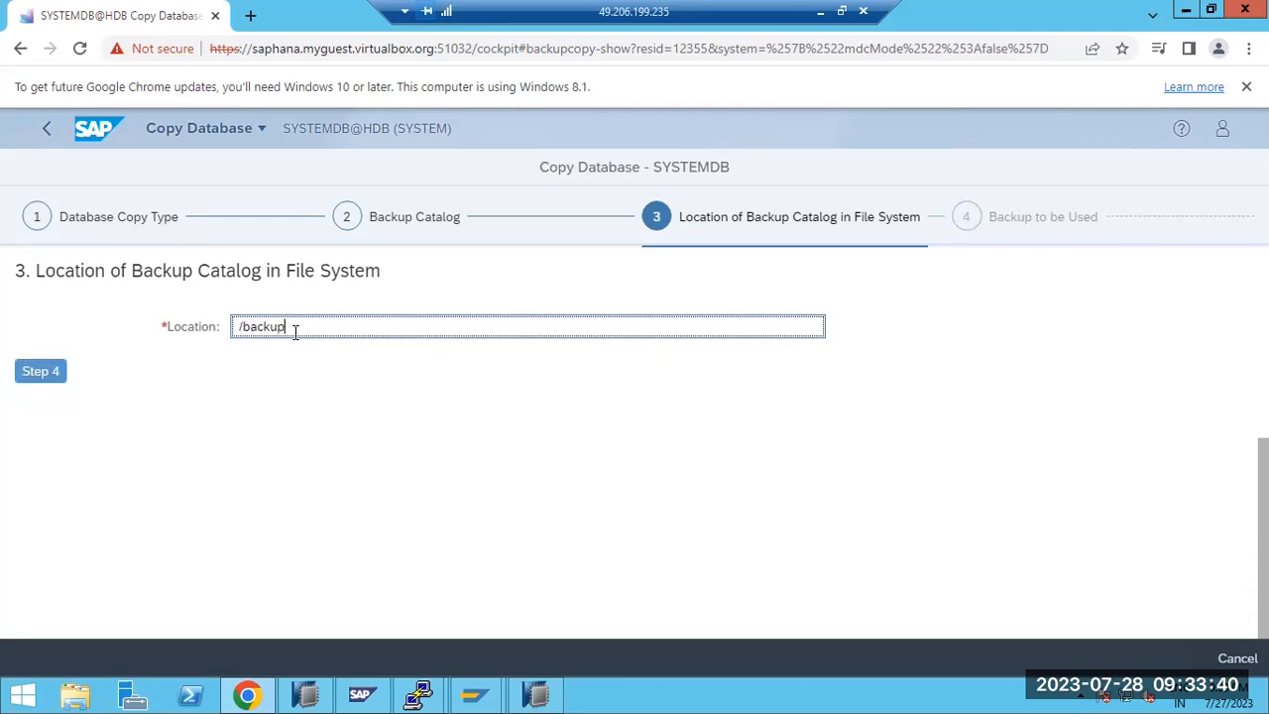
click(22, 369)
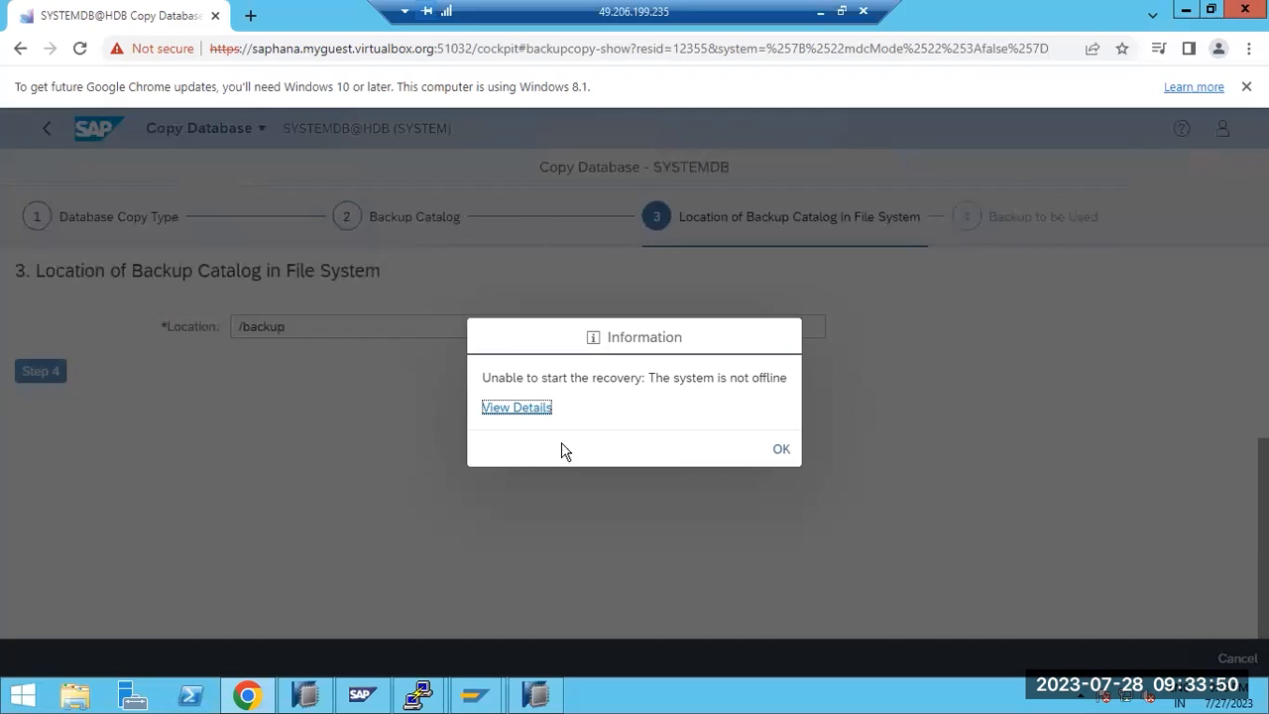
click(779, 448)
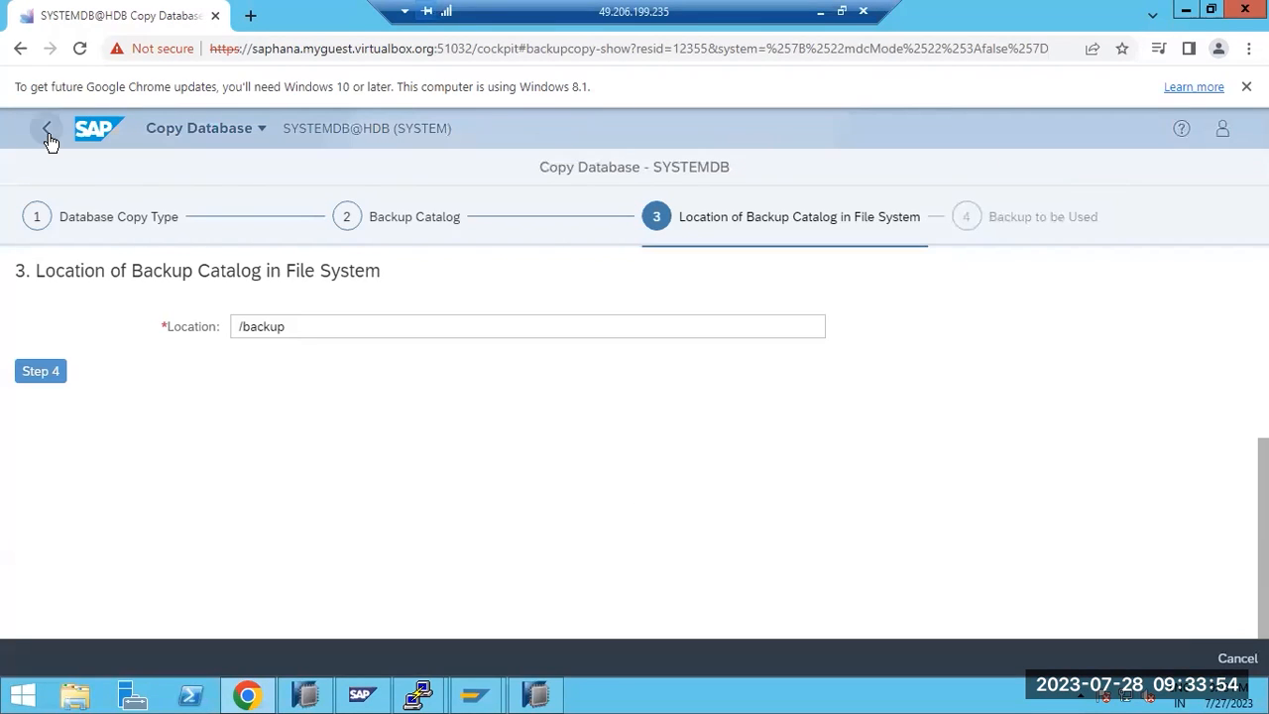
In the hdbadm PuTTY session, exit hdbsql and run HDB stop
mouse_move(417, 697)
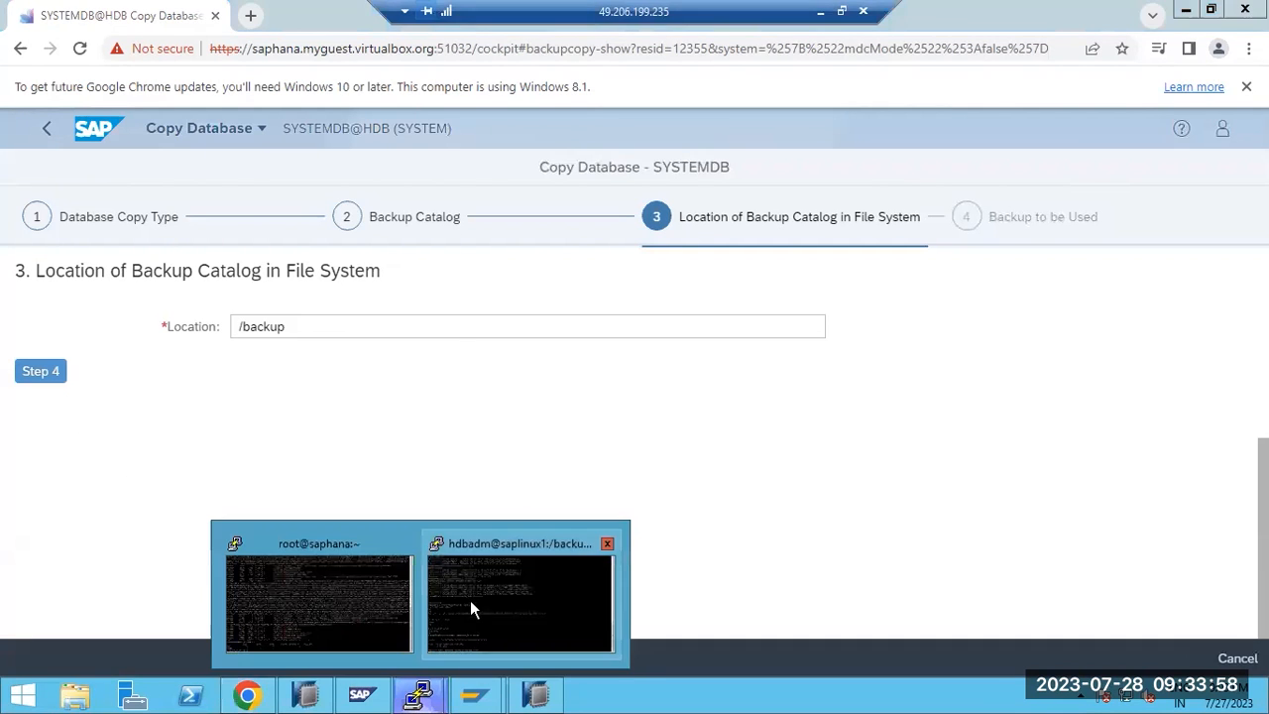
click(470, 600)
key(ctrl+c)
text(HDB stop)
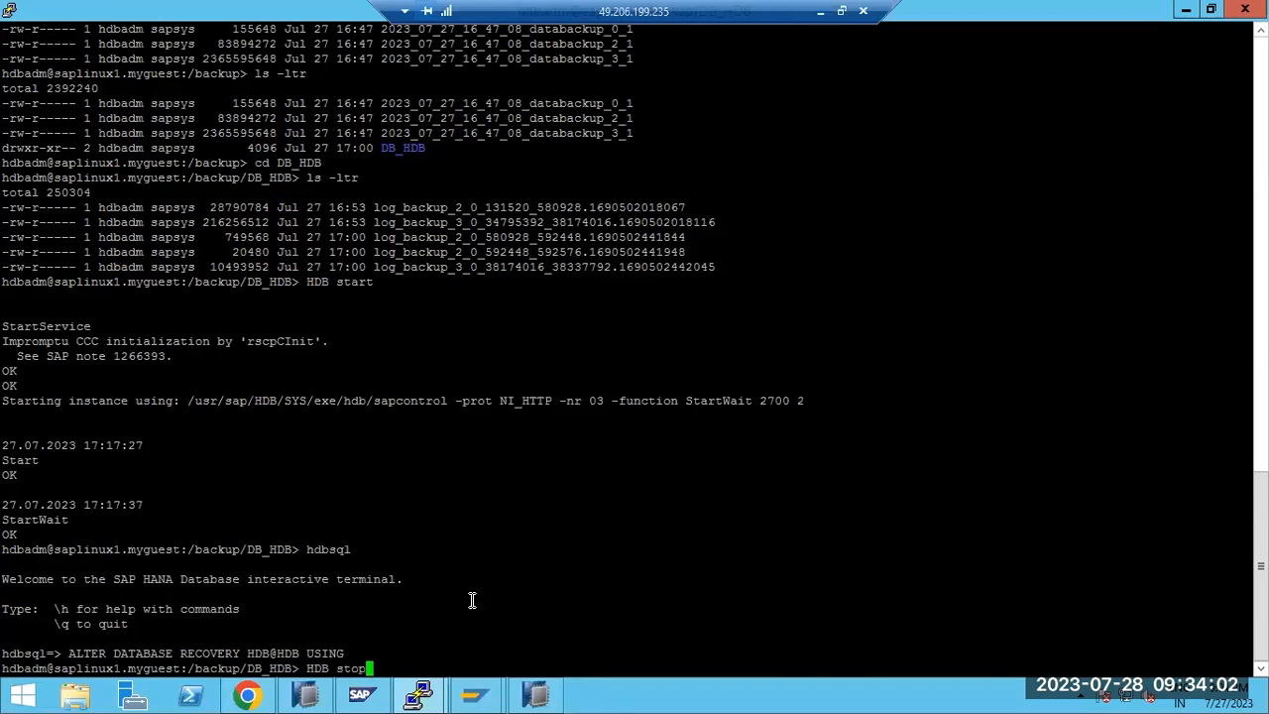
key(Return)
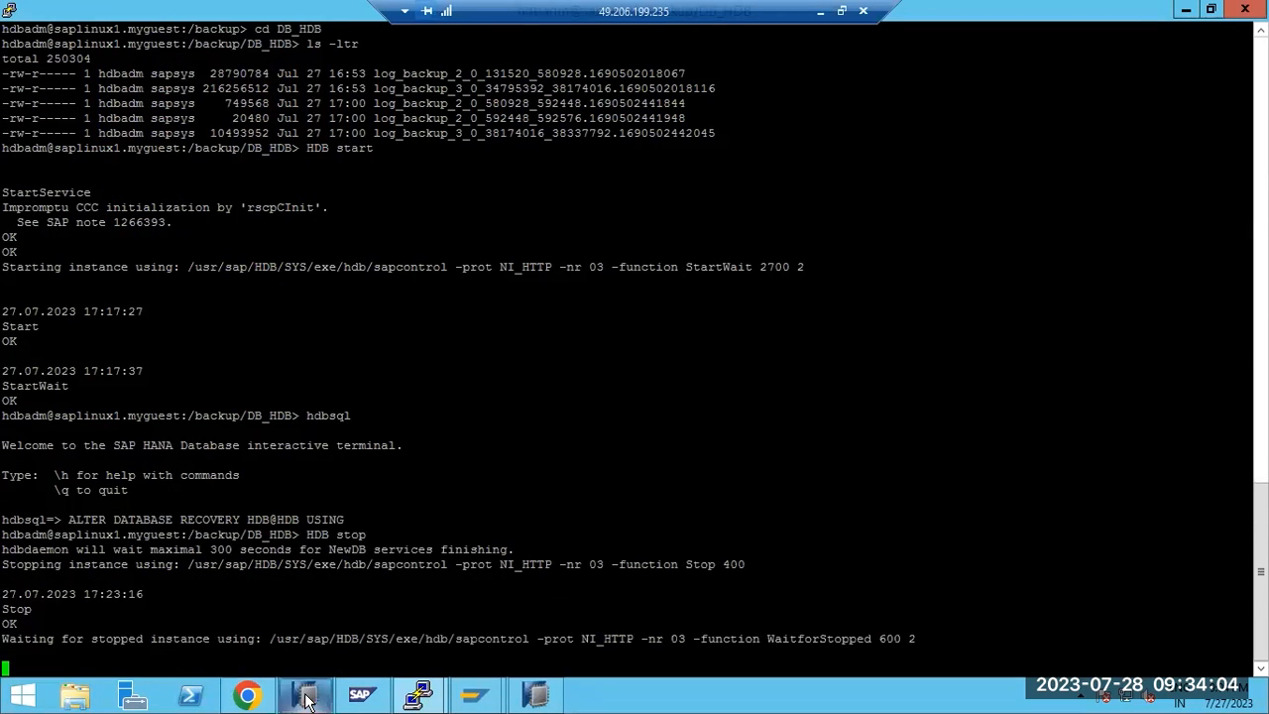
Dismiss the Workspace Unavailable warning and launcher, then open the SYSTEMDB@HDB overview
click(310, 695)
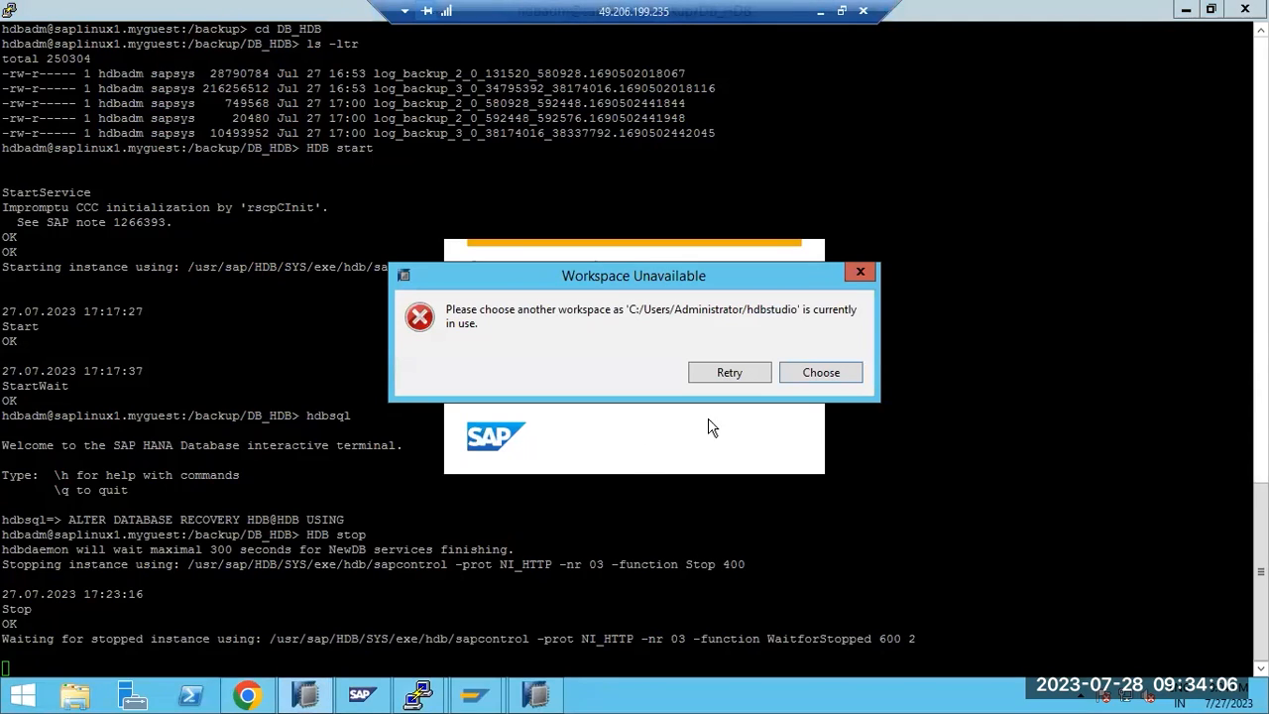
click(859, 272)
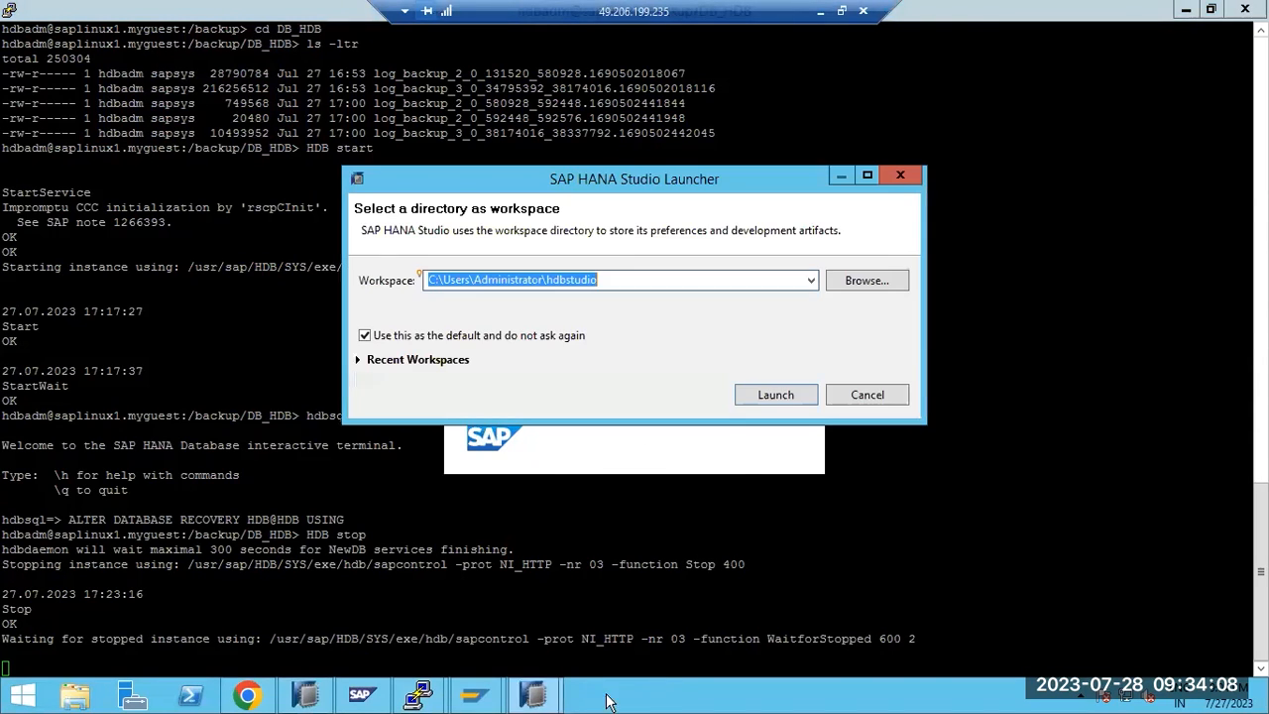
click(748, 489)
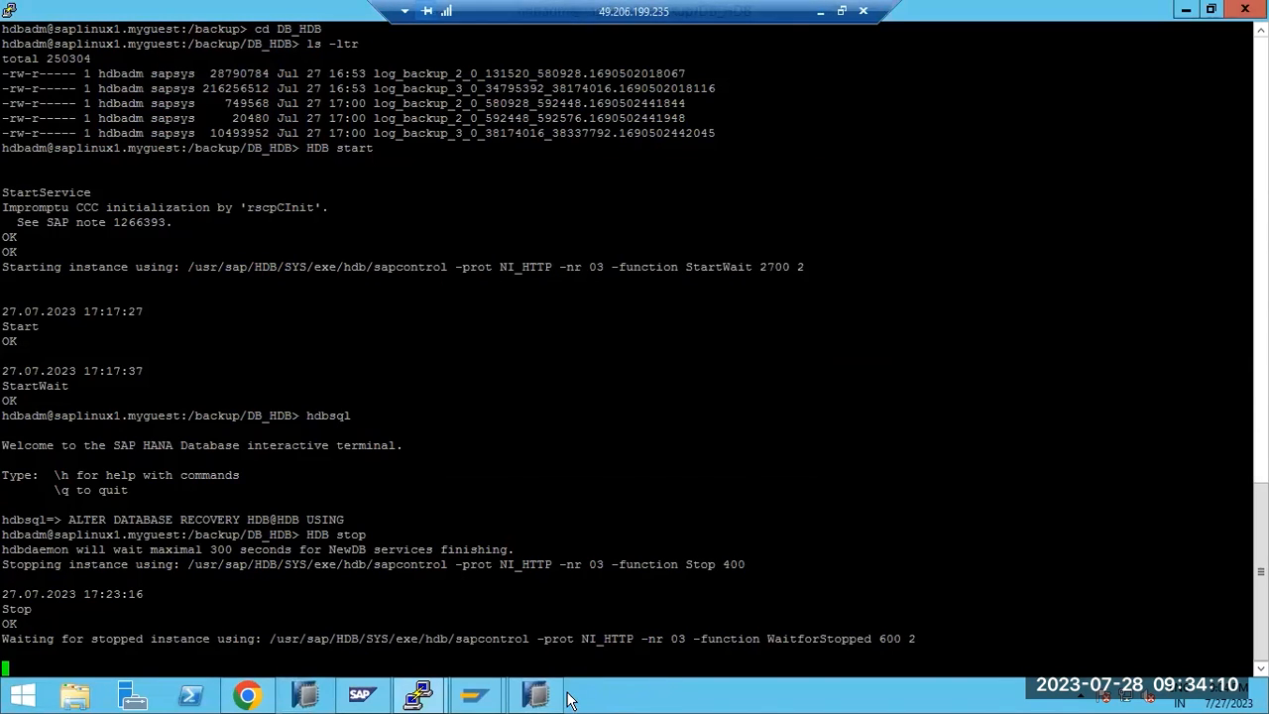
click(536, 695)
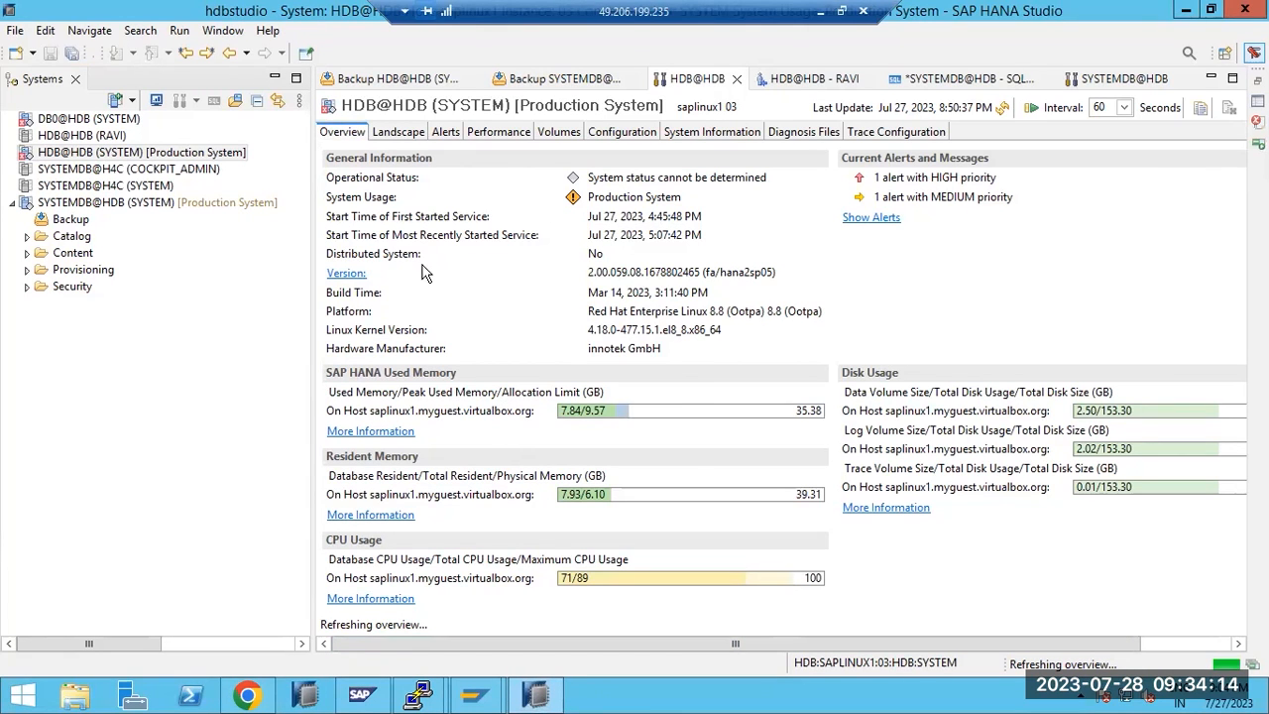
click(66, 204)
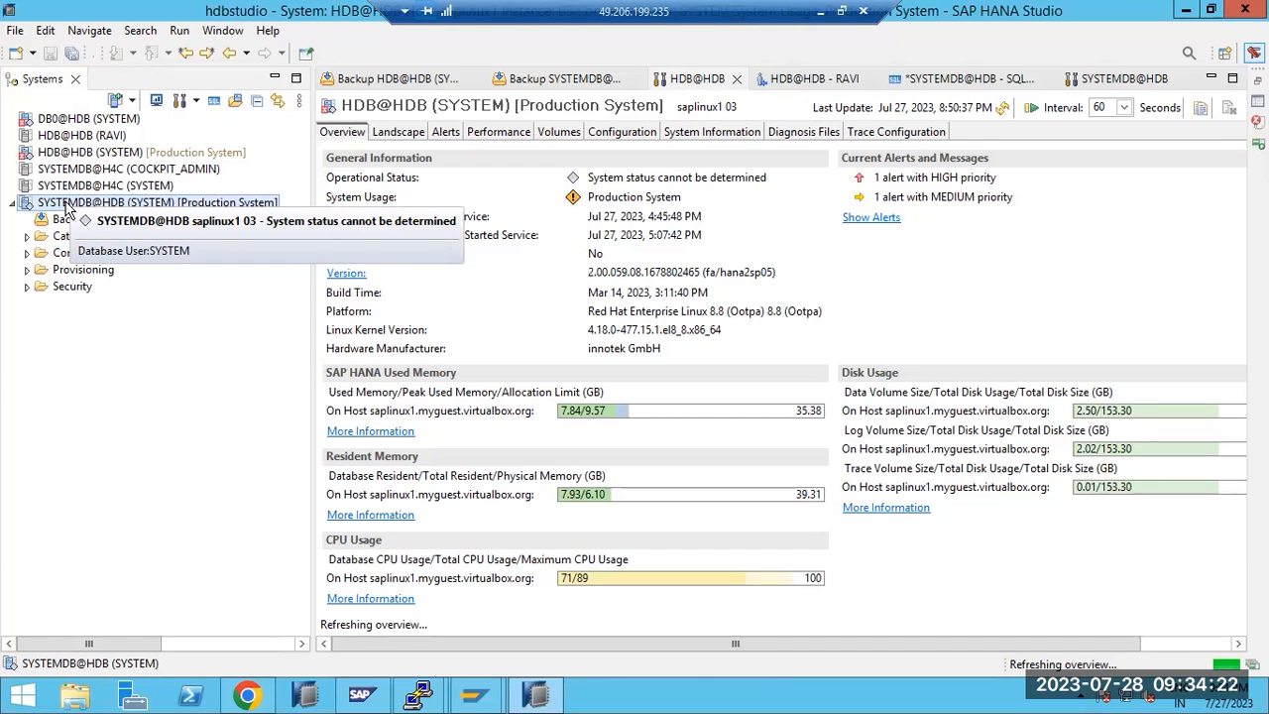
double_click(68, 206)
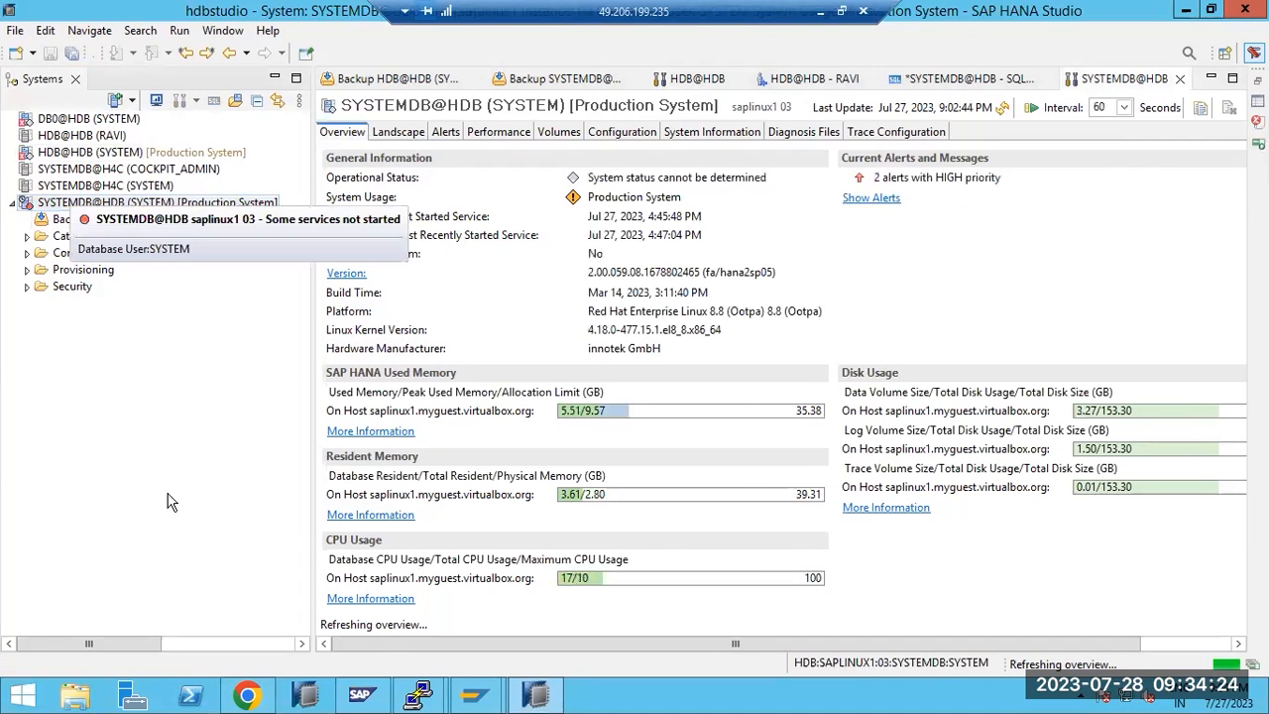
Minimize HANA Studio to confirm in PuTTY that hdbdaemon has stopped
click(540, 700)
click(542, 701)
click(540, 700)
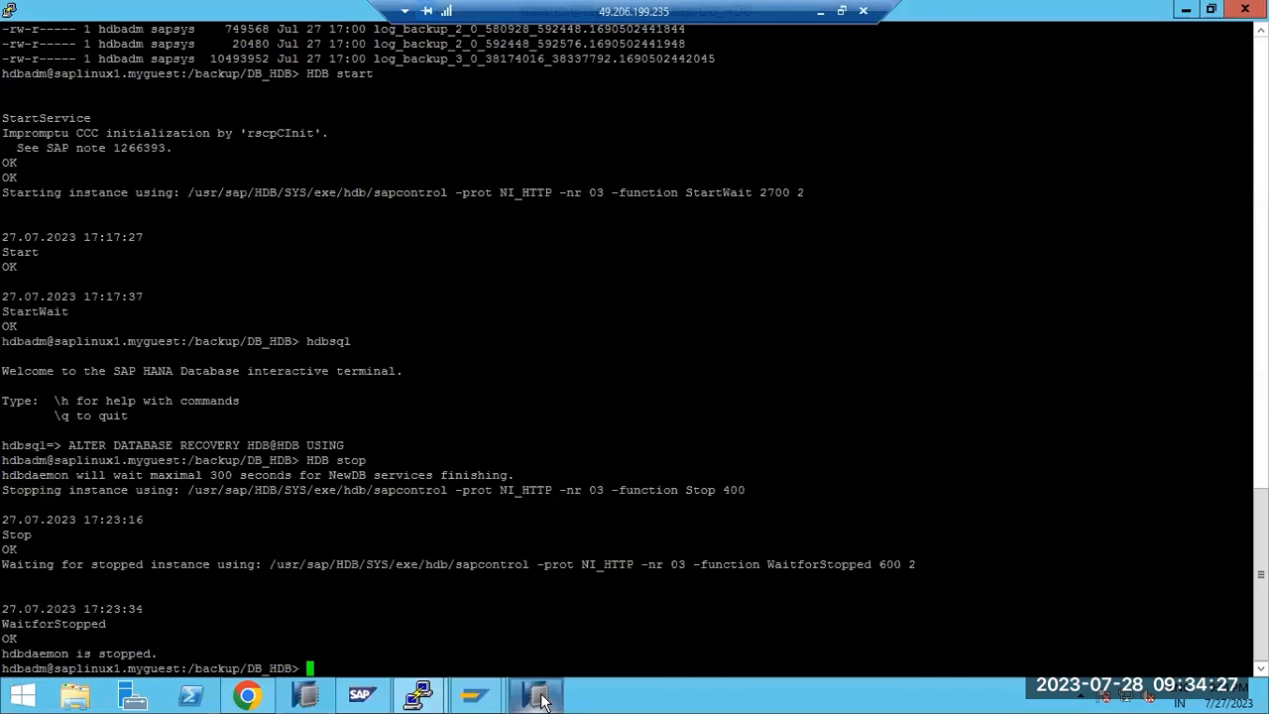
click(248, 698)
Check and refresh the /backup backup list at Step 4, then confirm leaving the Copy Database wizard
click(46, 369)
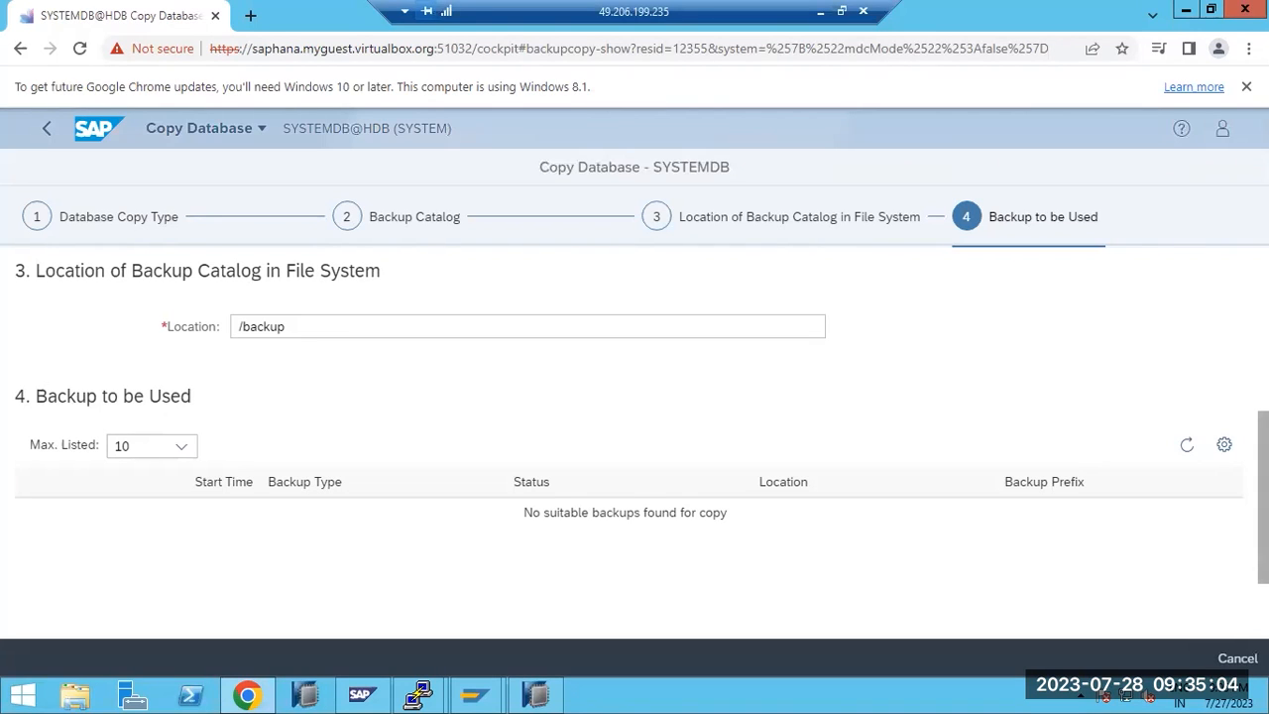
click(1187, 445)
click(44, 132)
click(721, 170)
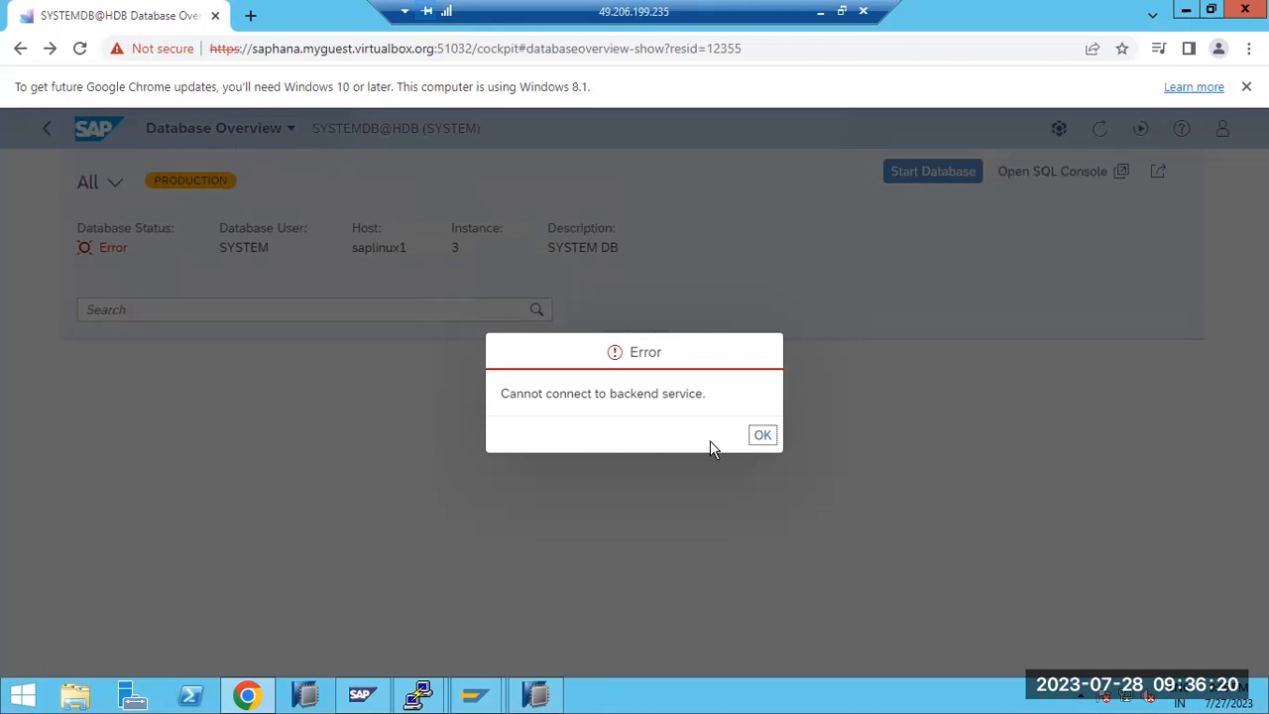
Dismiss the backend connection error and confirm starting the SYSTEMDB database
click(759, 439)
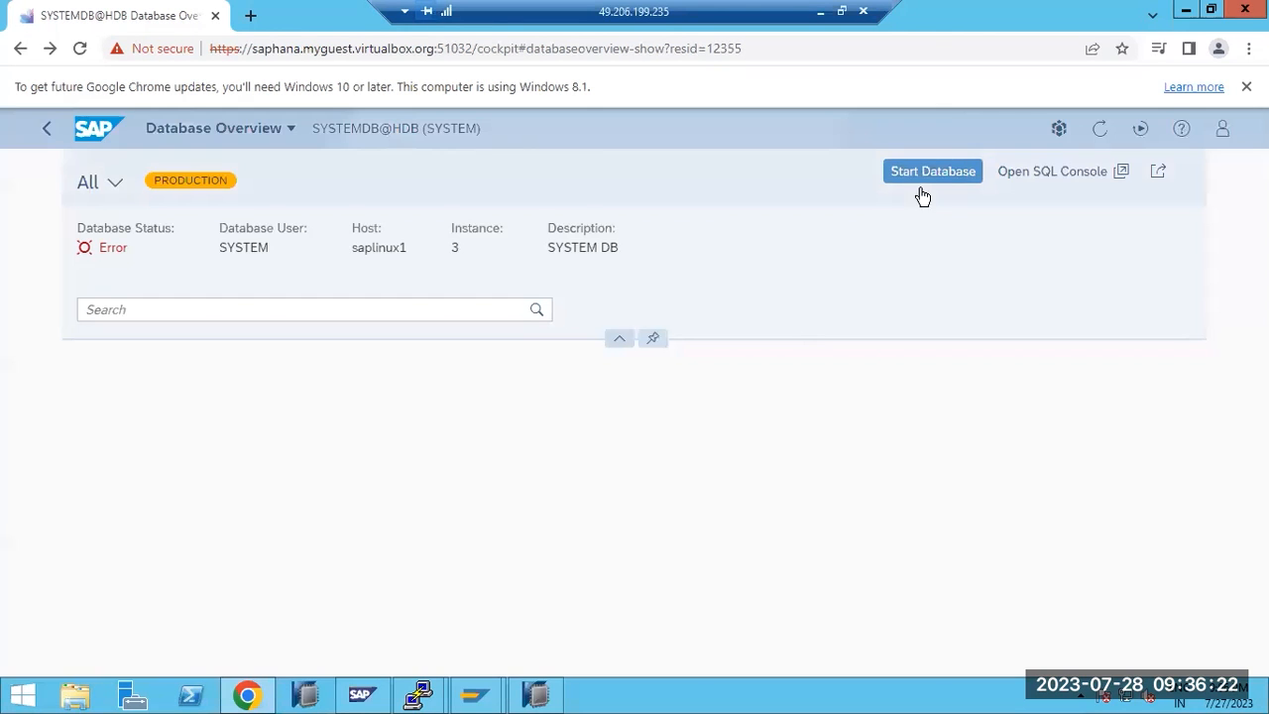
click(926, 176)
click(699, 436)
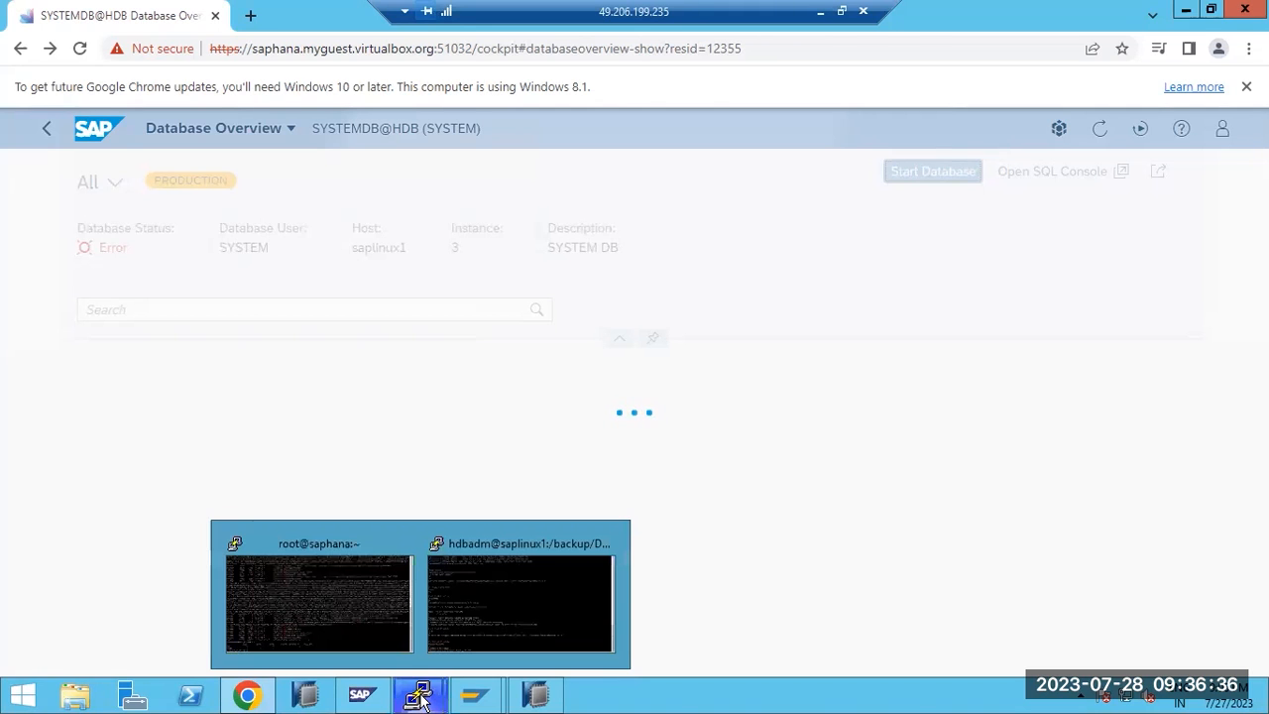
Close the sapmmc console without saving its settings
mouse_move(370, 657)
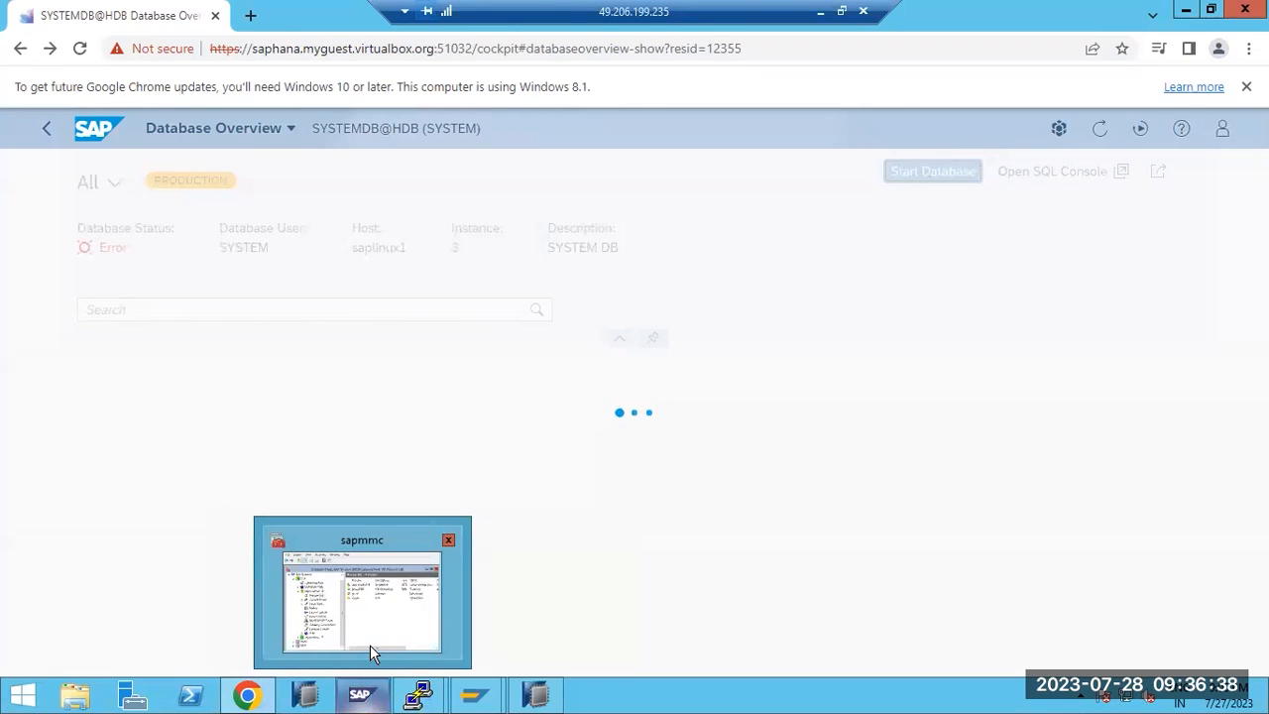
click(370, 641)
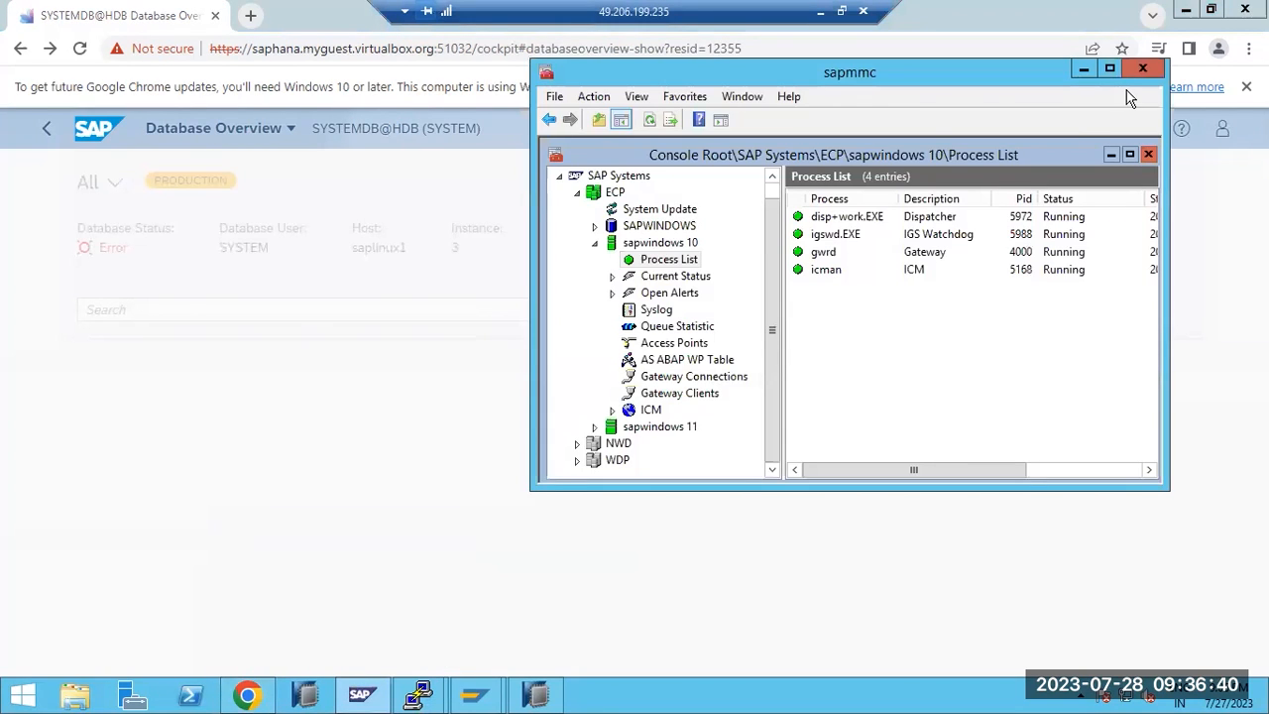
click(1142, 69)
click(864, 327)
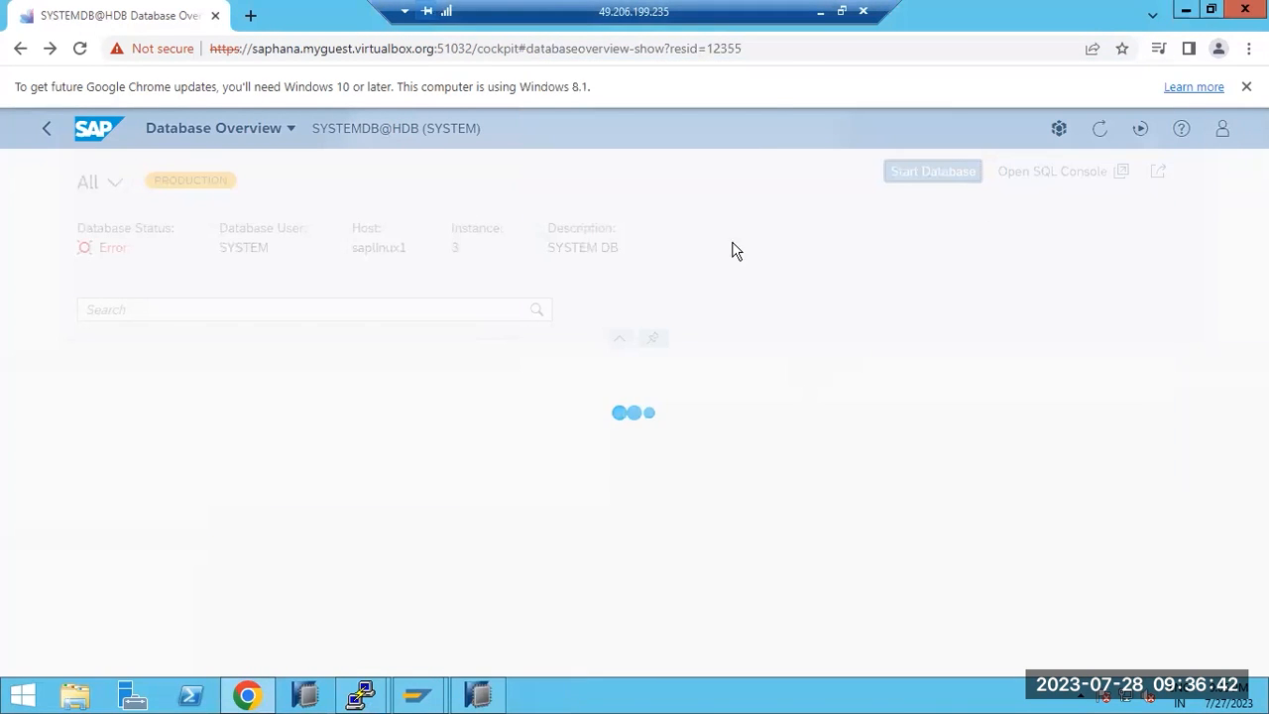
Reopen the SYSTEMDB@HDB overview, review its Backup and Recovery menu, then return to Chrome
click(478, 694)
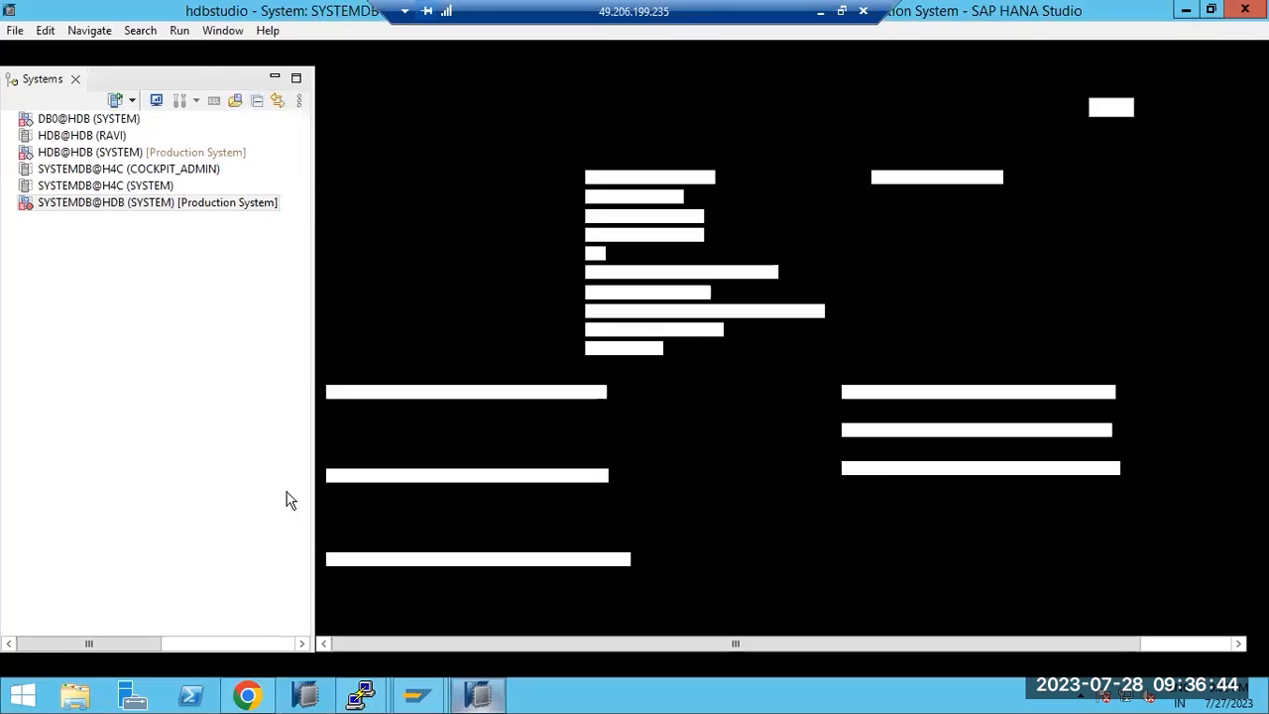
double_click(44, 202)
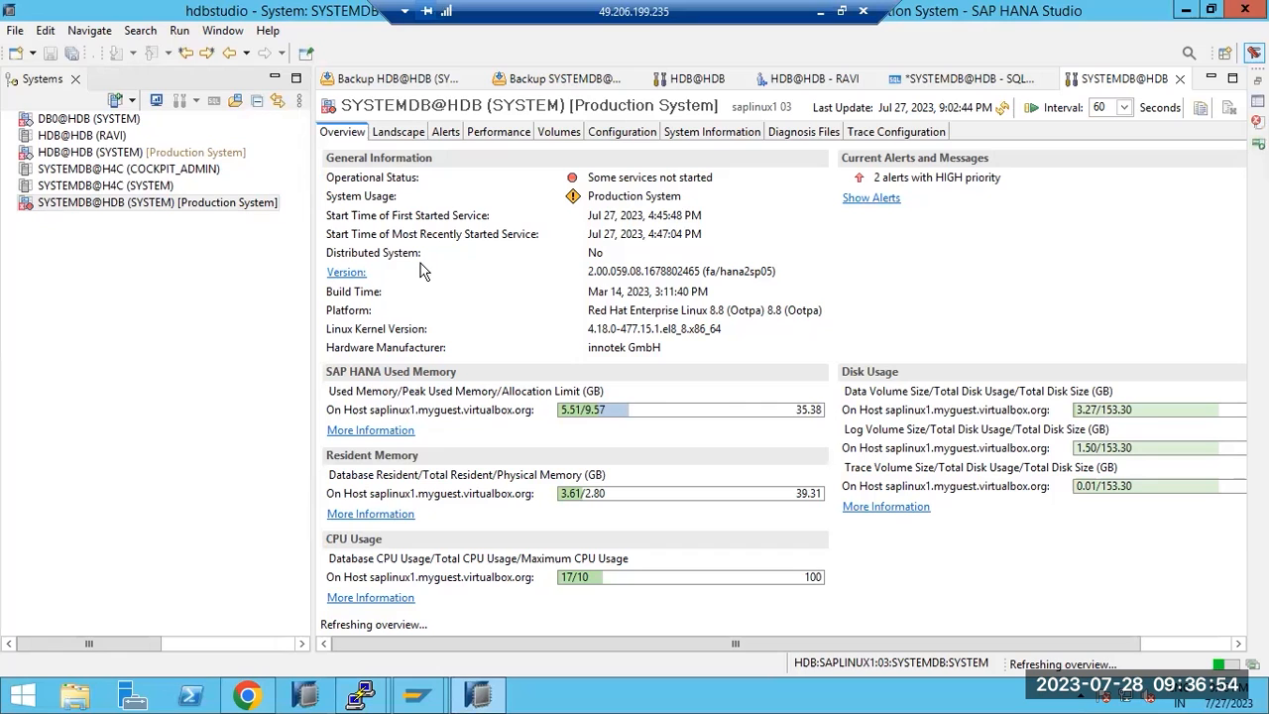
right_click(79, 216)
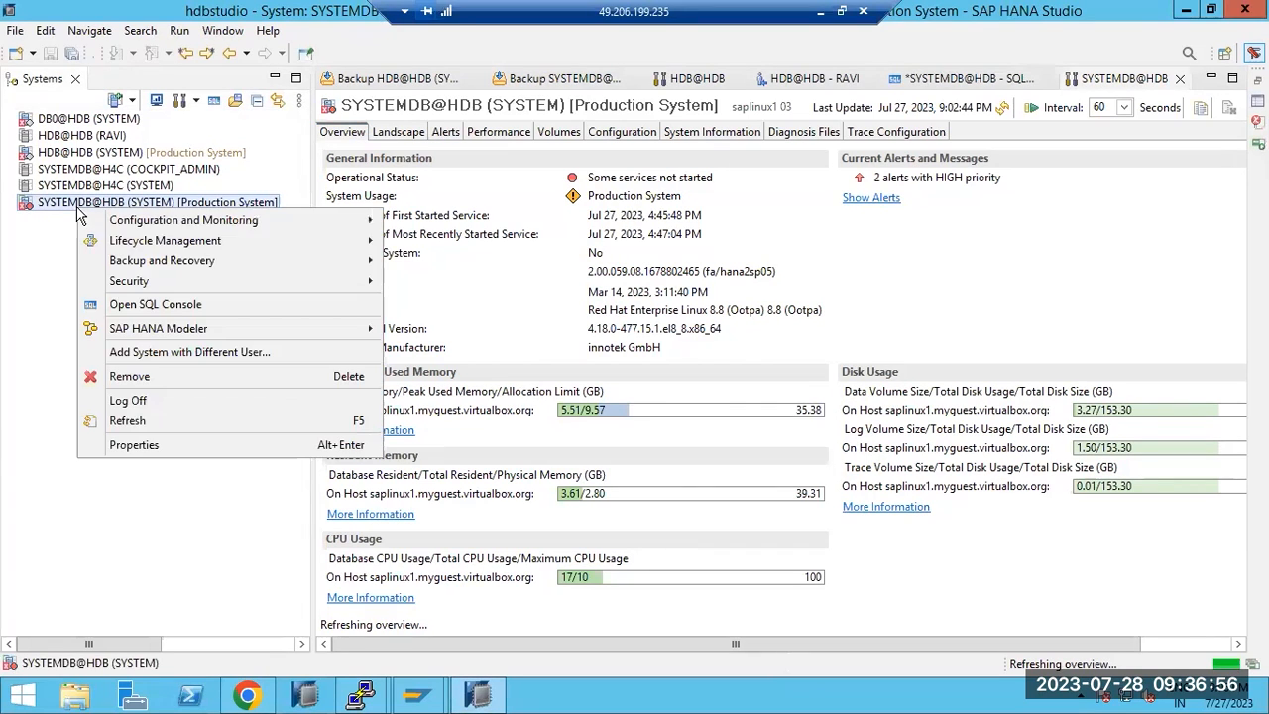
mouse_move(332, 260)
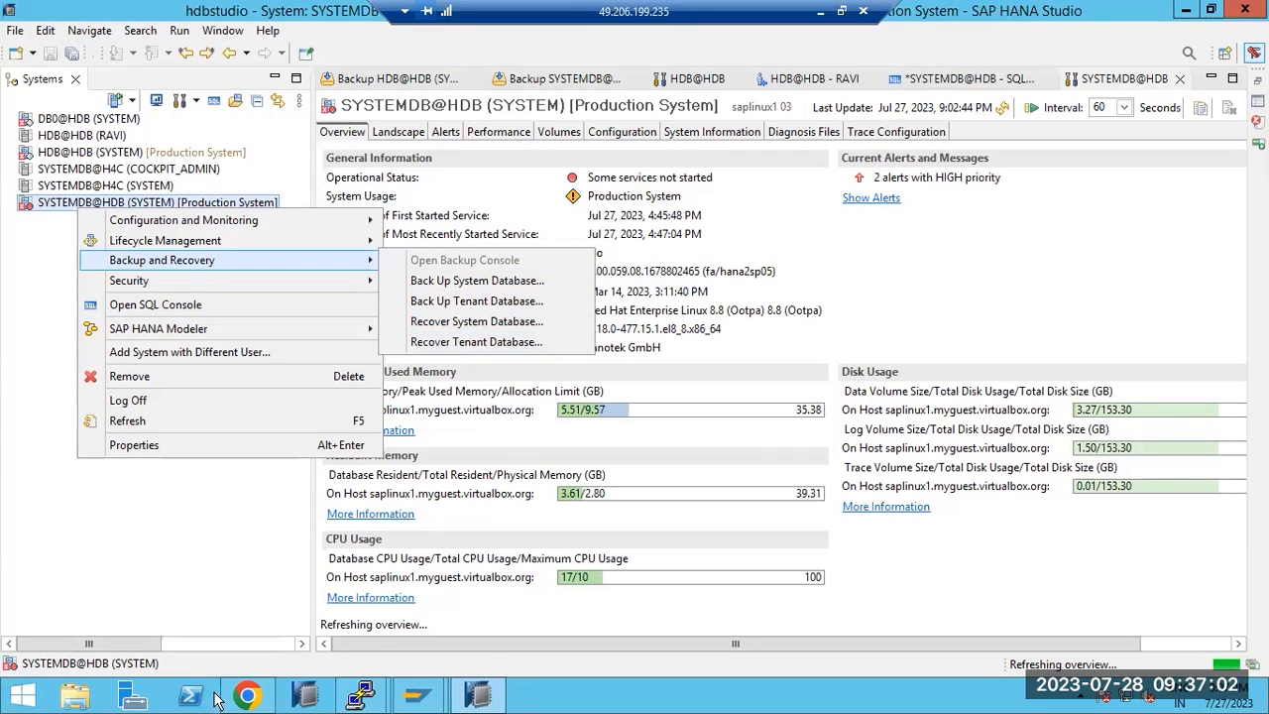
click(248, 696)
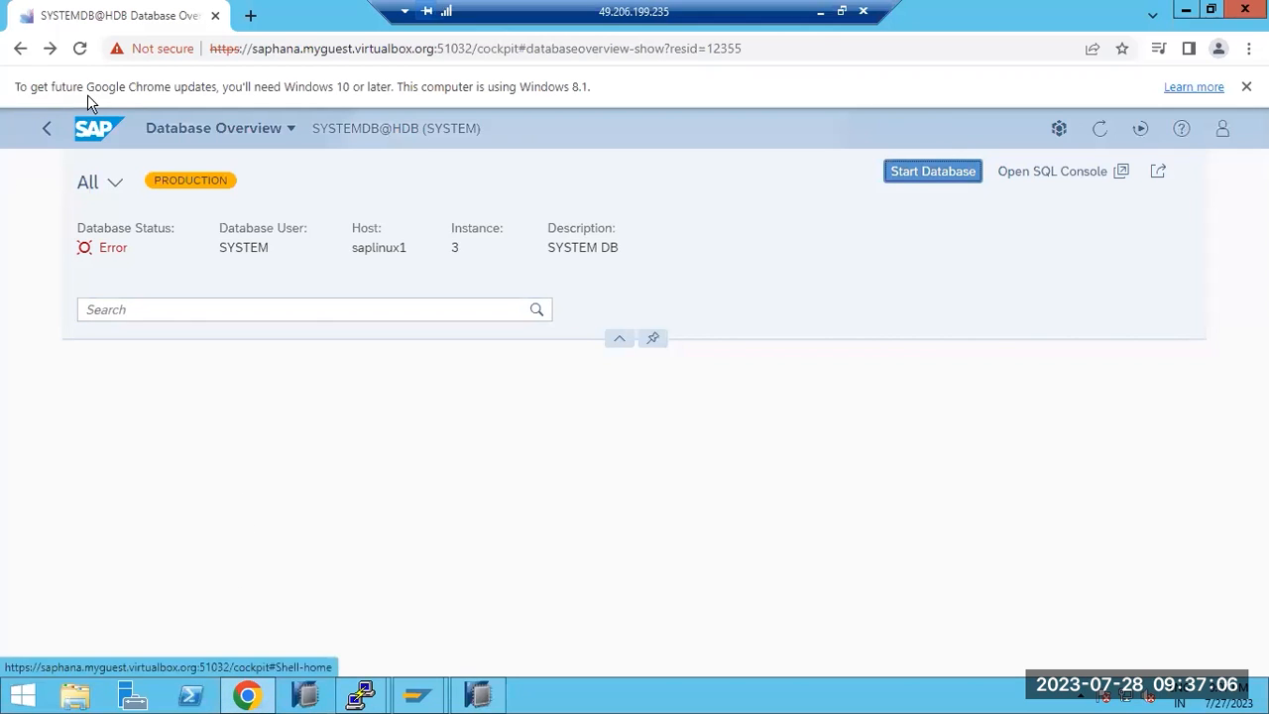
Reload and scroll through the SYSTEMDB@HDB overview, then type 're' in the search box
click(82, 53)
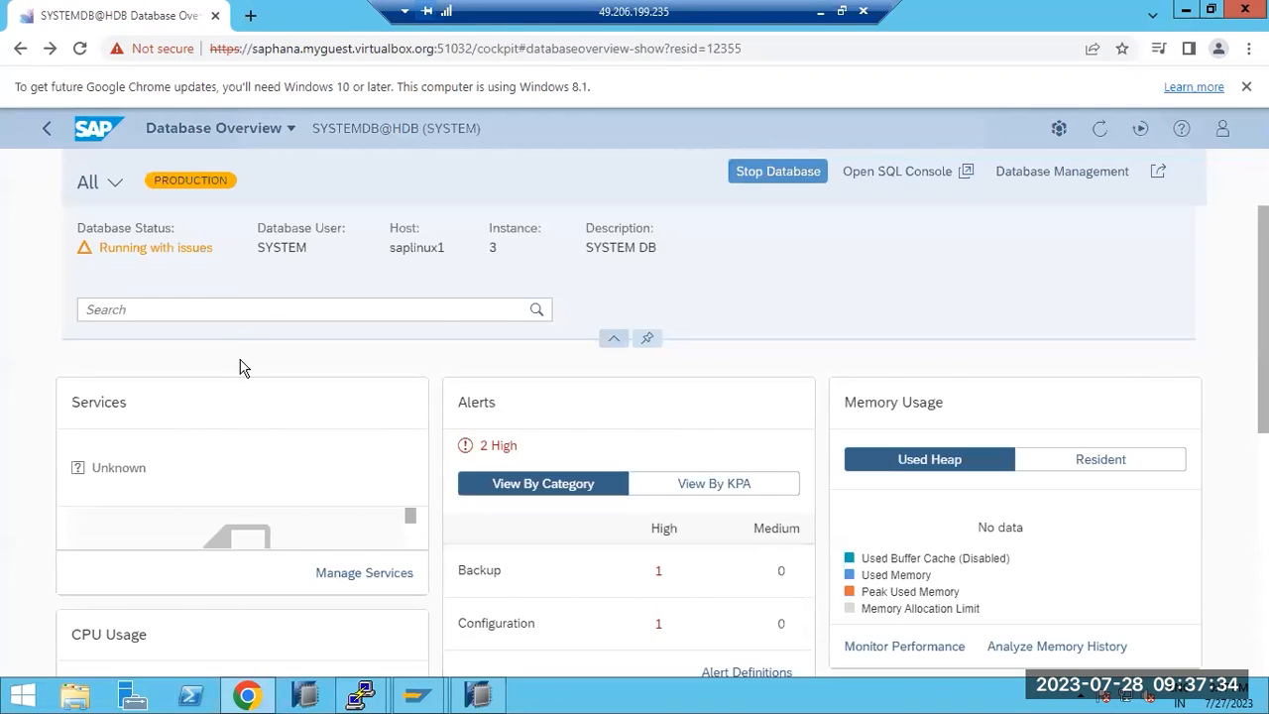
scroll(241, 371, down, 3)
scroll(241, 375, down, 5)
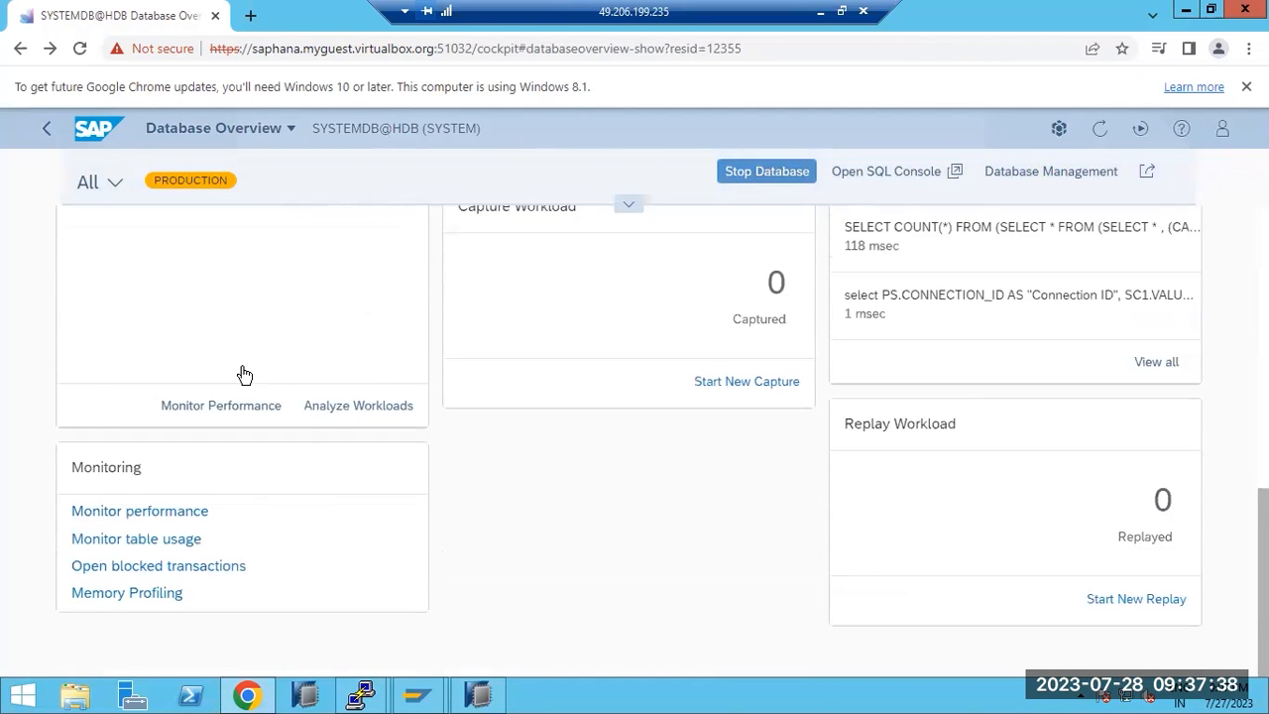
scroll(595, 536, up, 6)
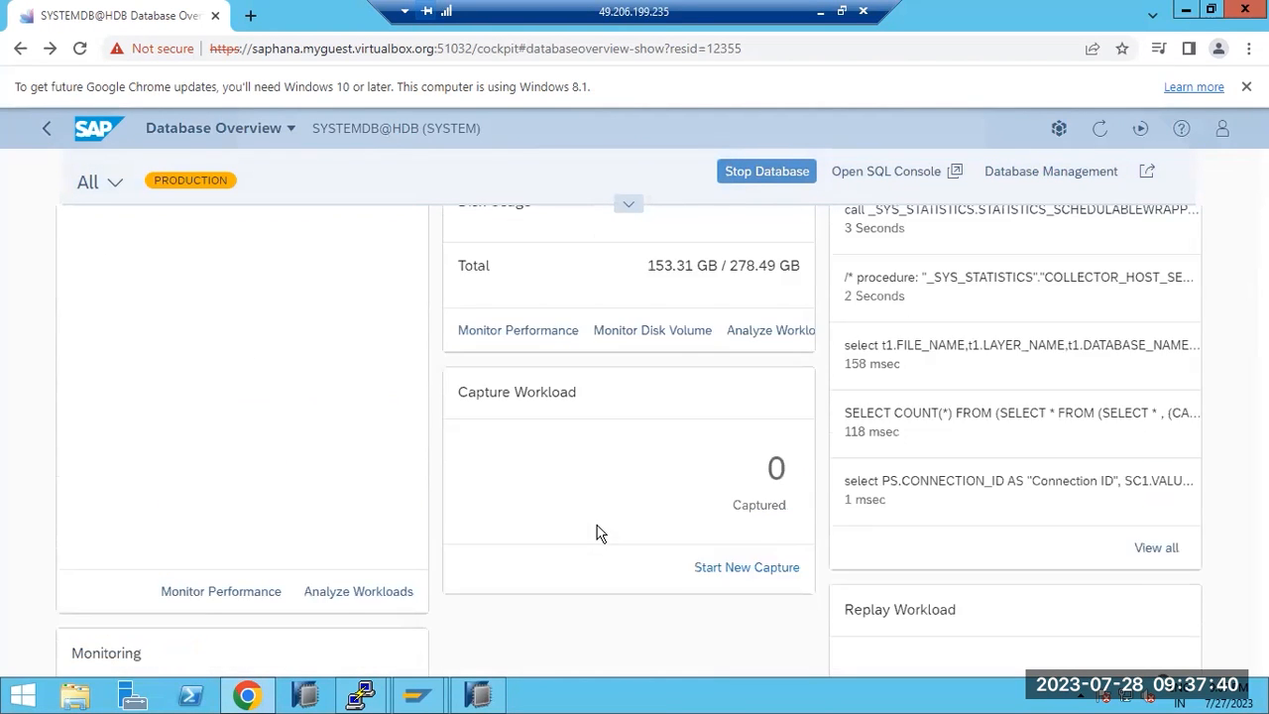
scroll(600, 533, up, 2)
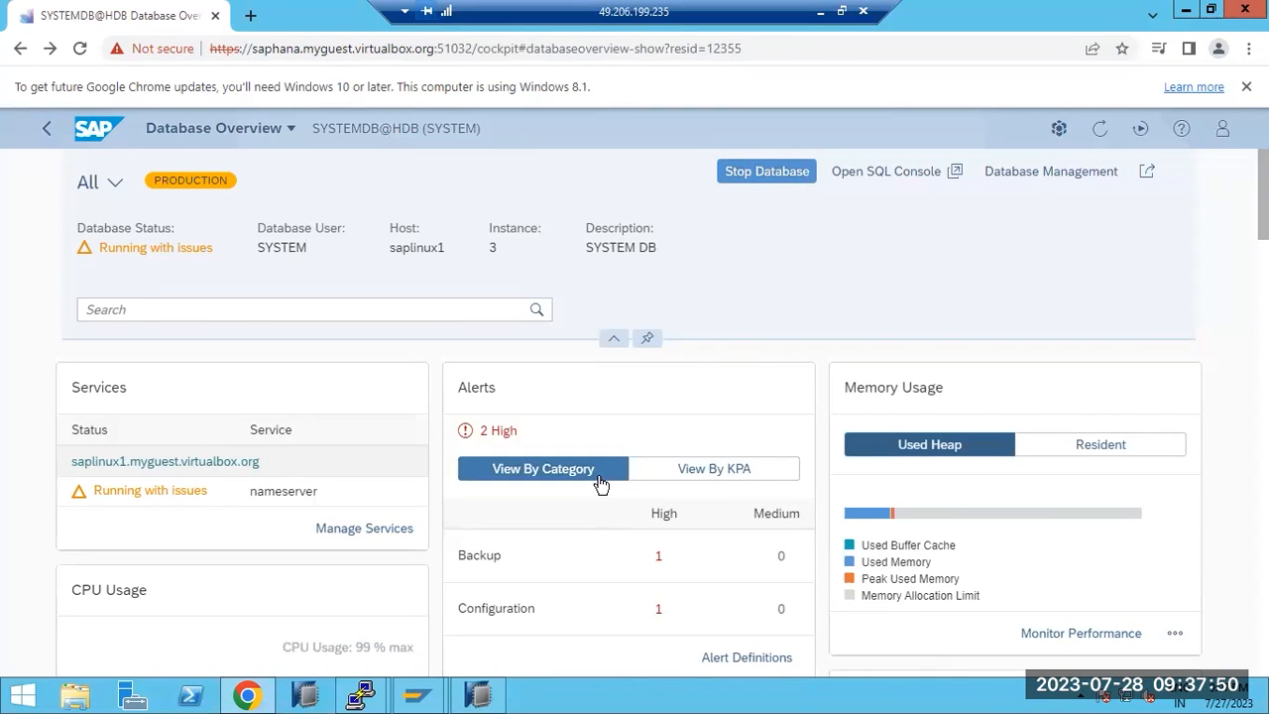
scroll(555, 411, down, 2)
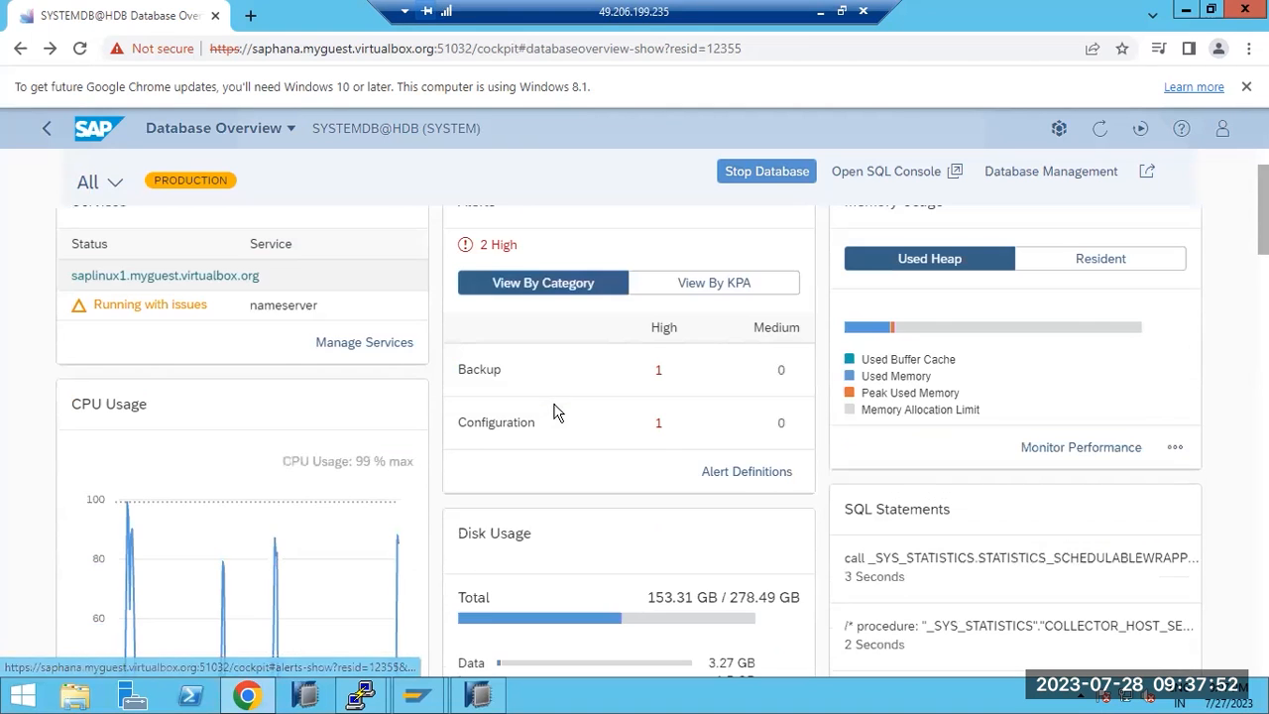
scroll(555, 411, down, 3)
scroll(555, 412, down, 3)
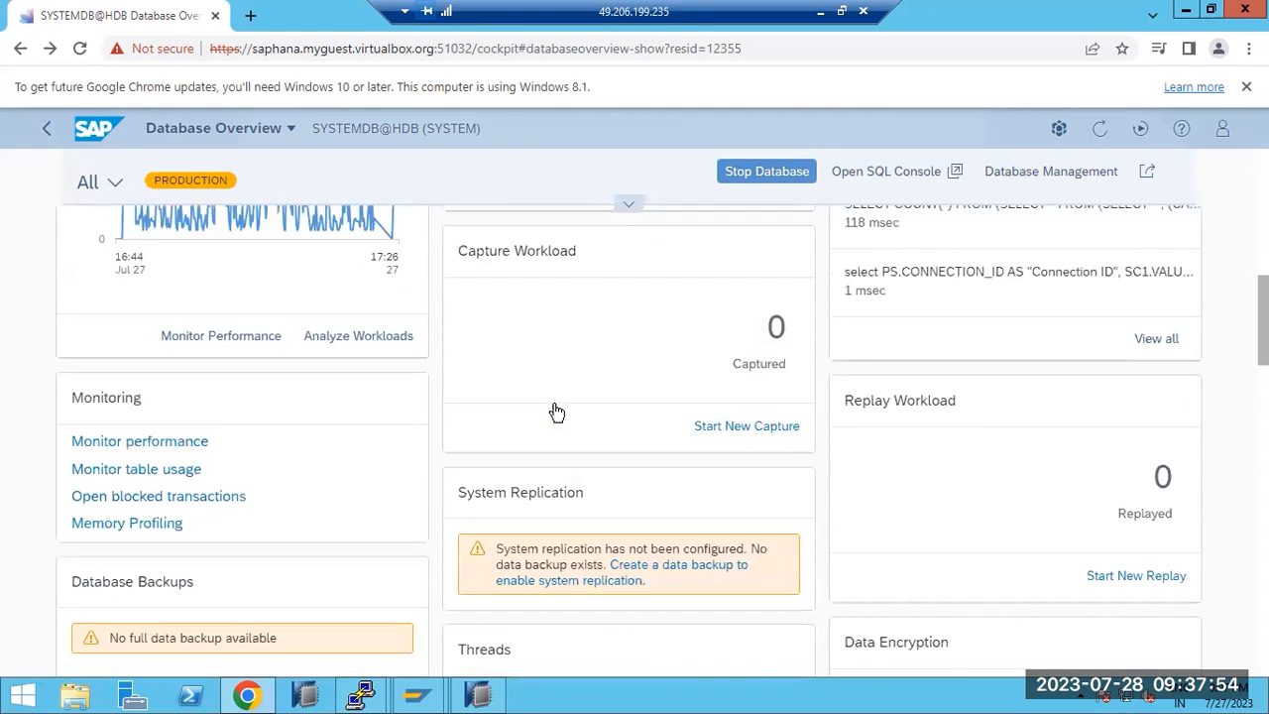
scroll(556, 411, down, 3)
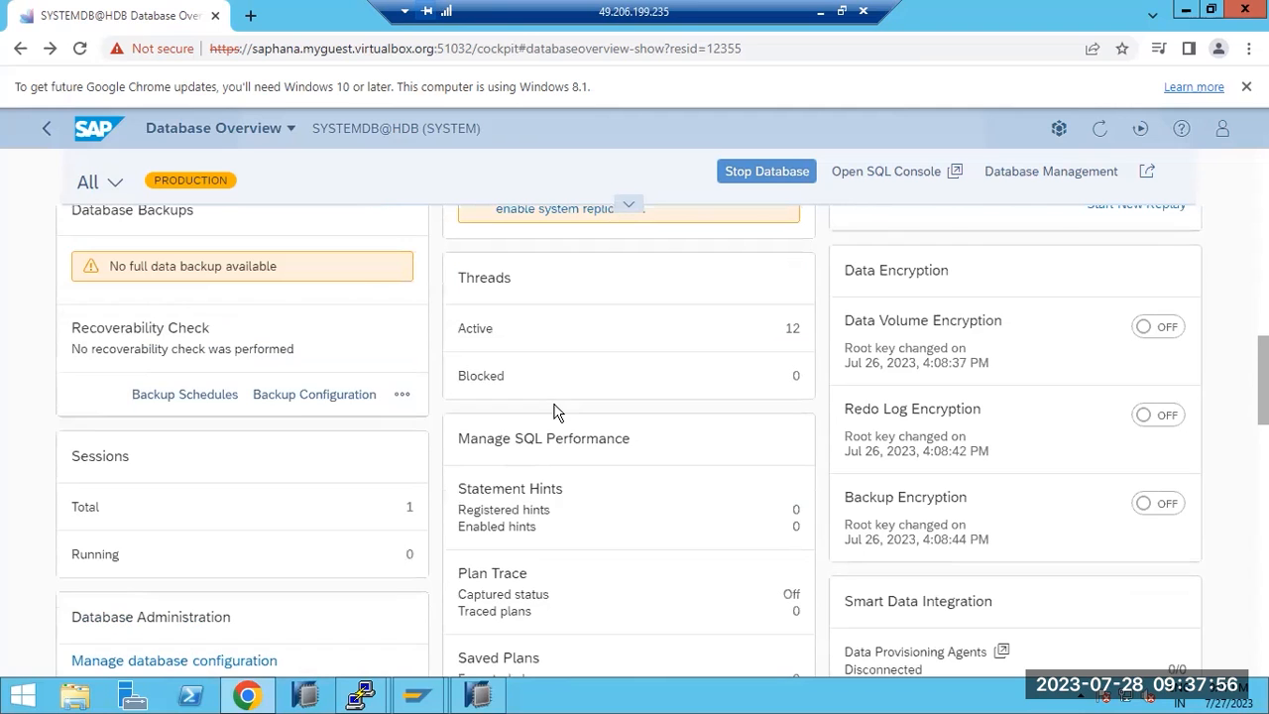
scroll(557, 412, down, 3)
scroll(553, 407, up, 15)
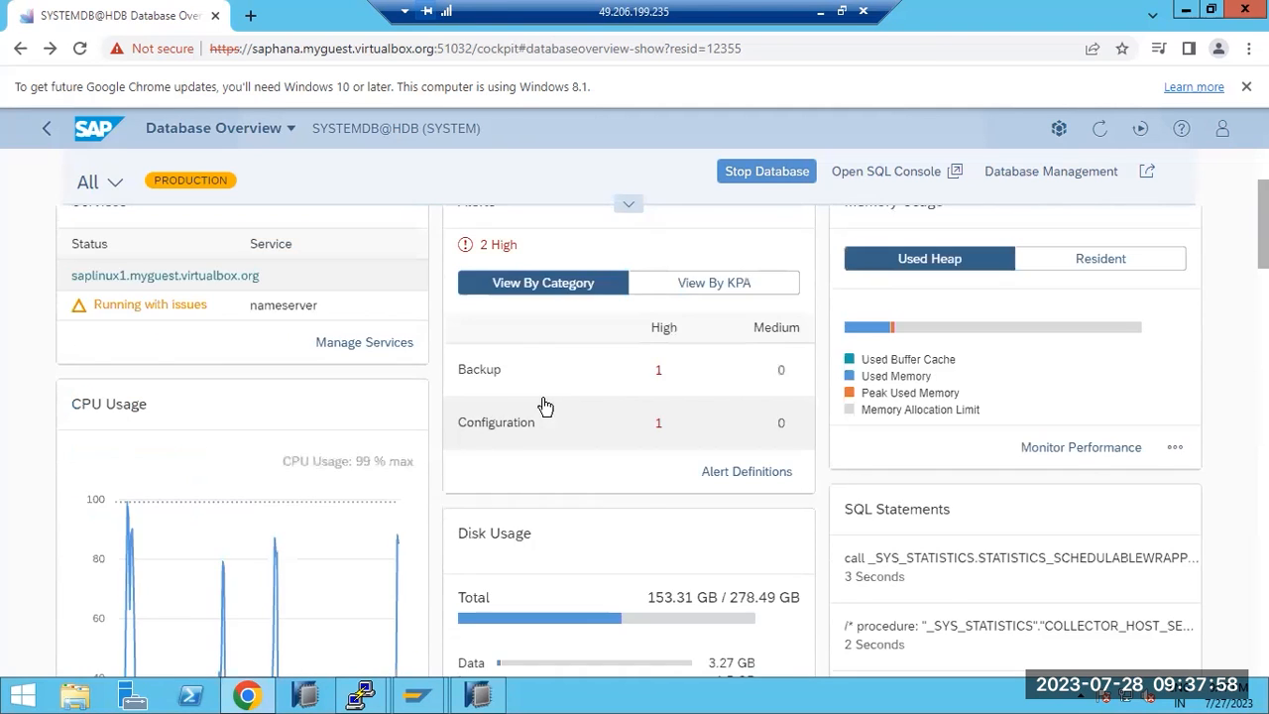
click(259, 312)
text(re)
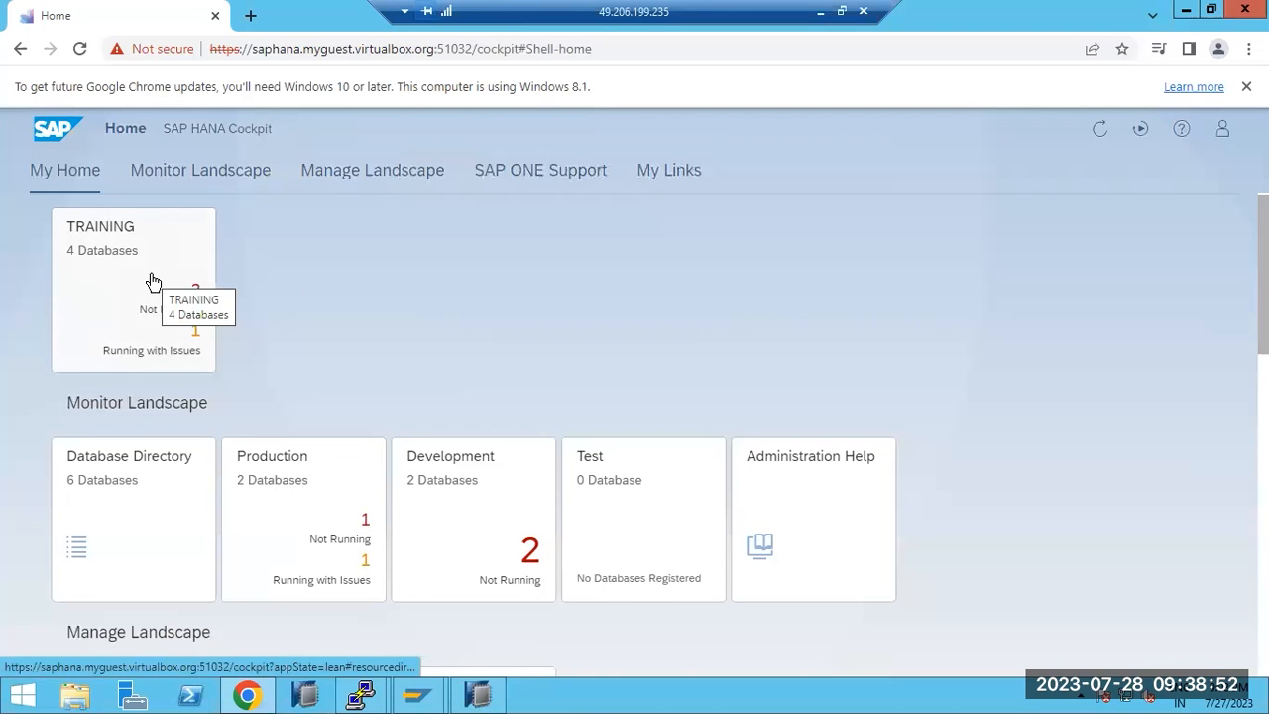
click(291, 503)
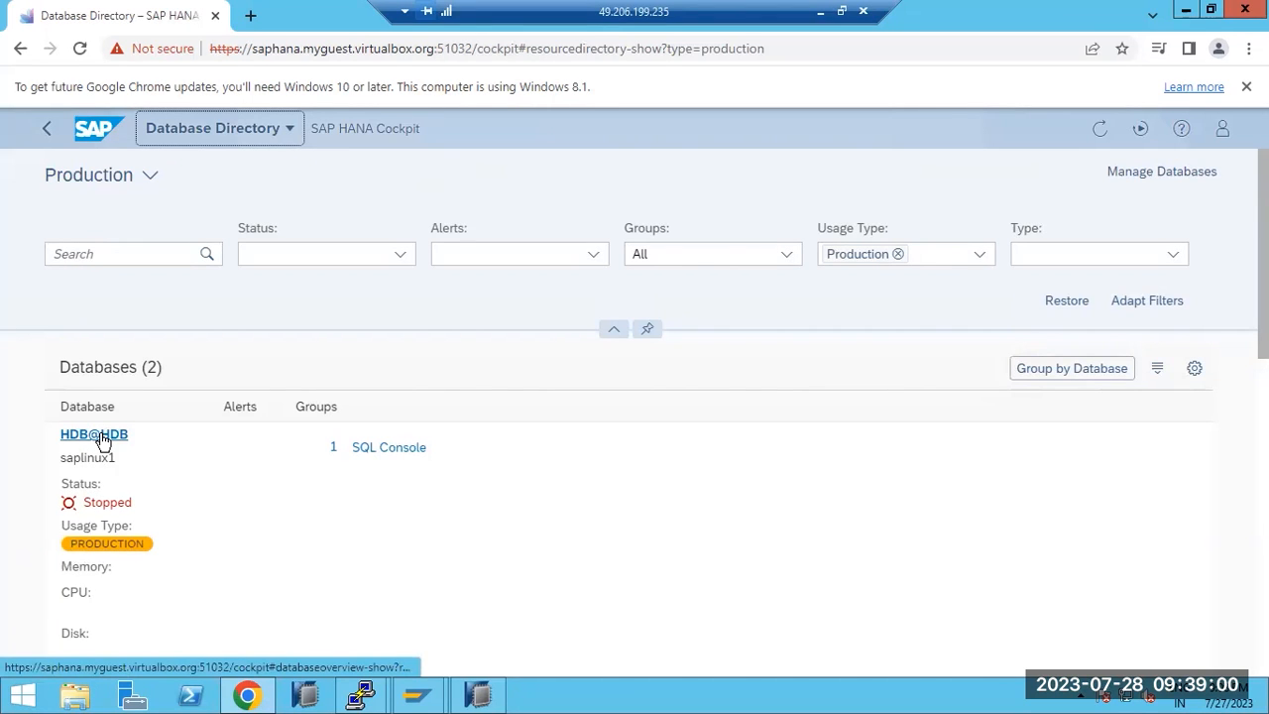
click(103, 439)
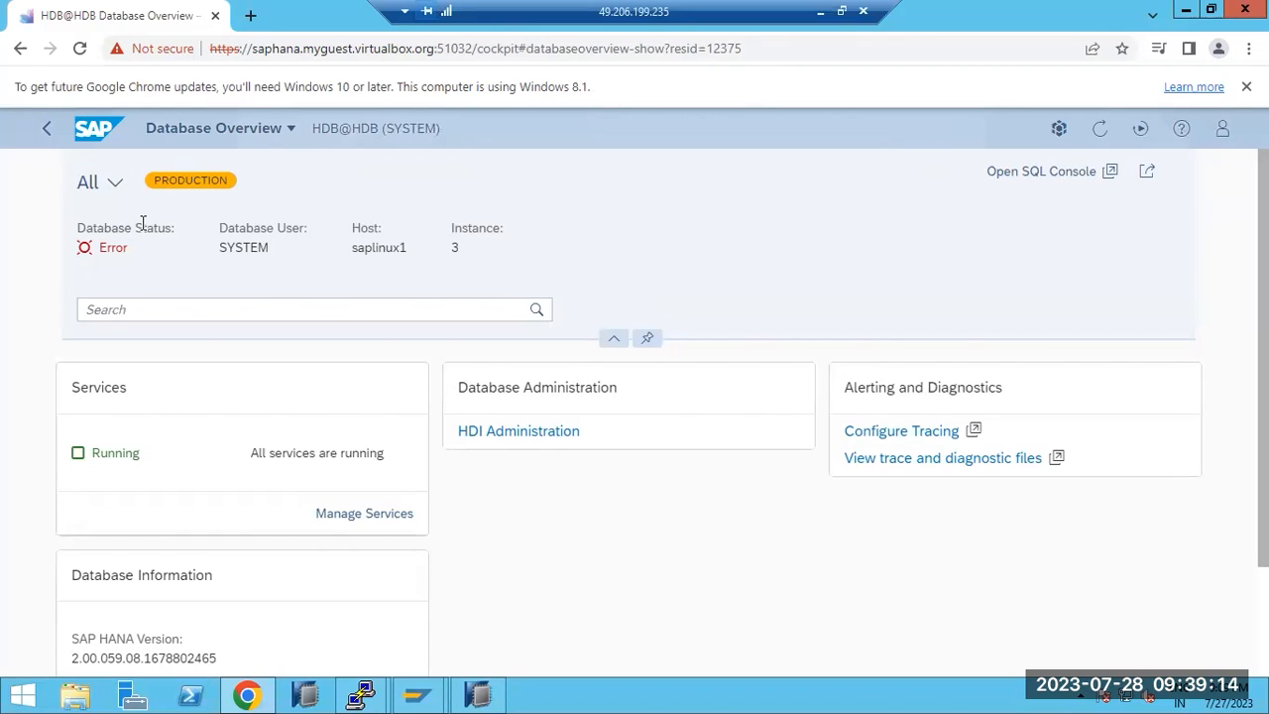
click(319, 514)
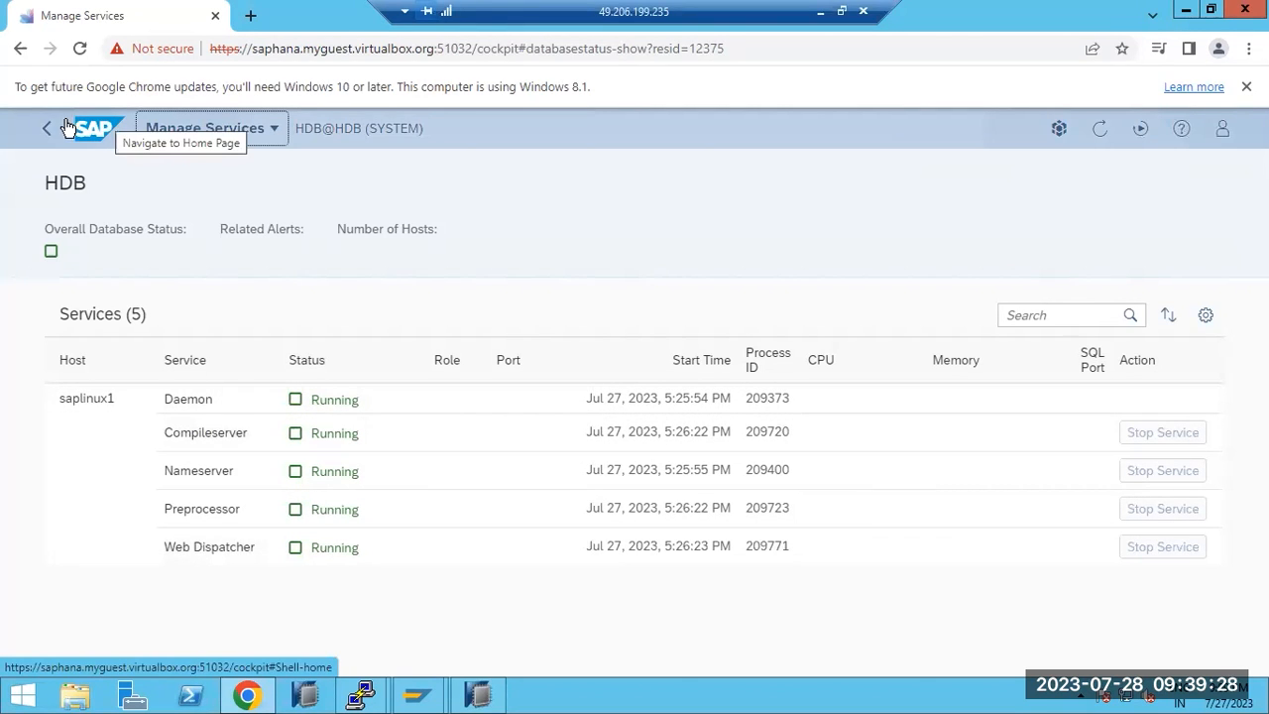
click(67, 127)
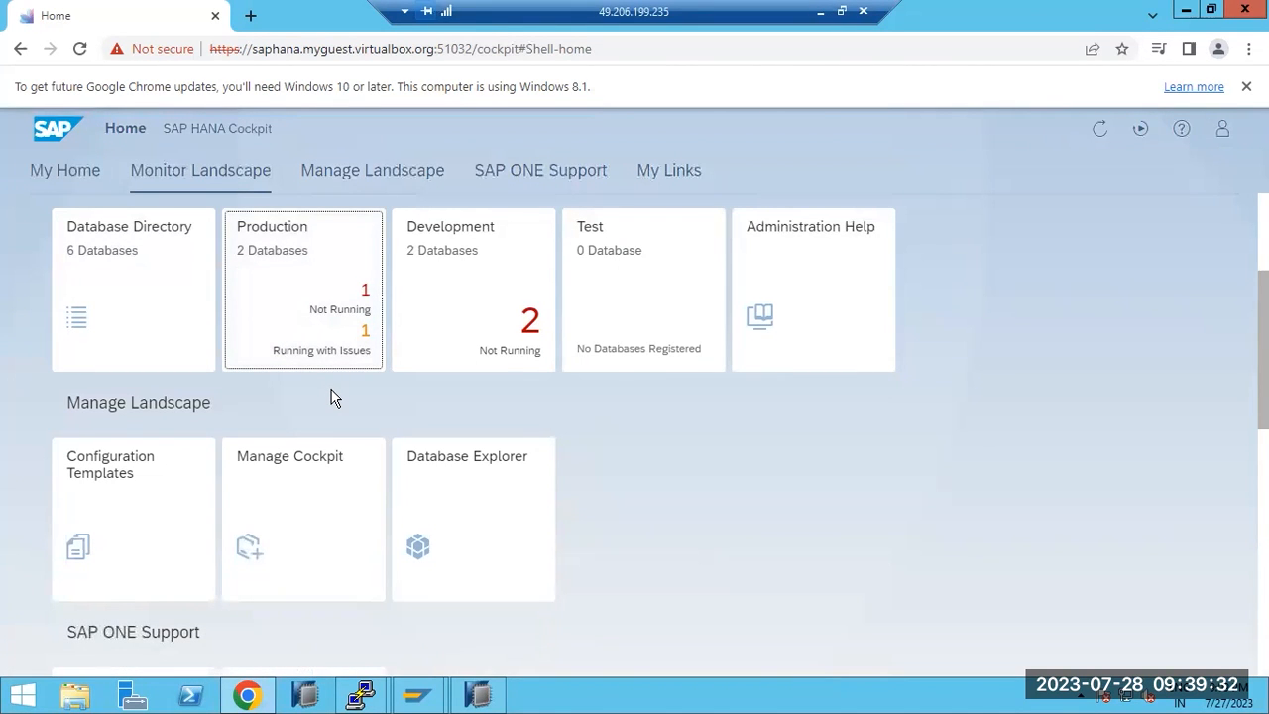
click(352, 170)
click(69, 176)
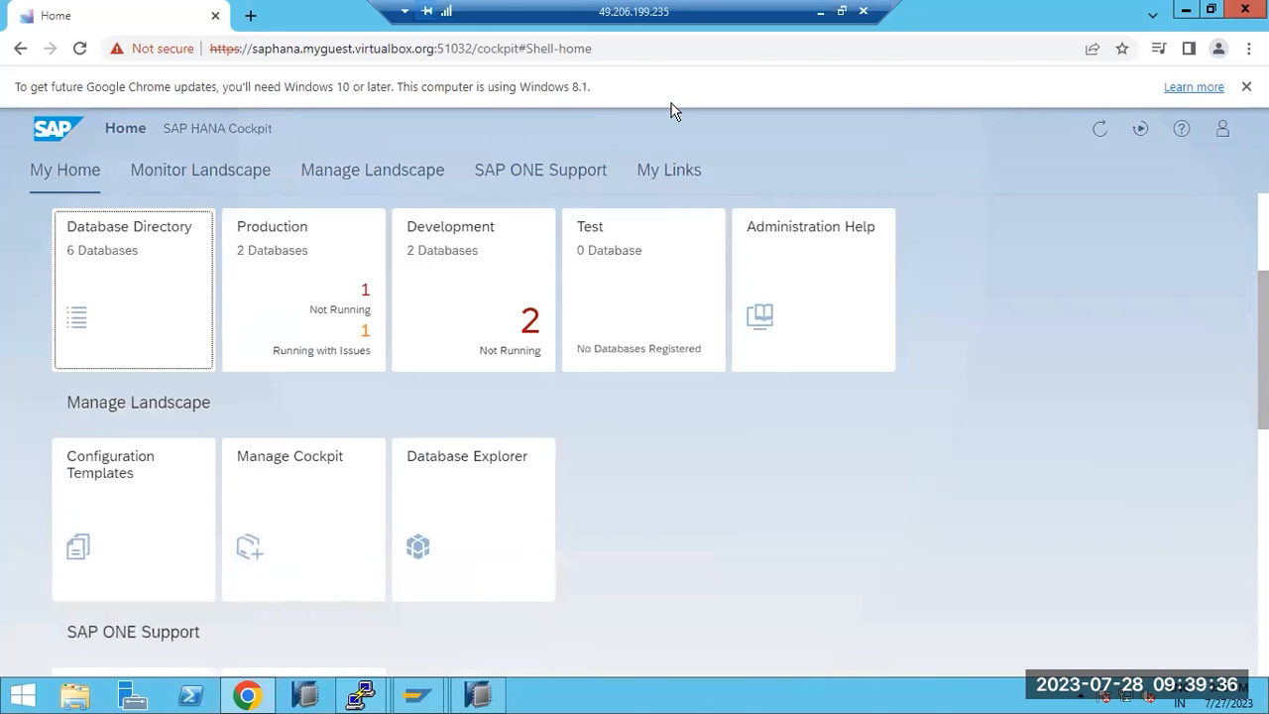
Clear the Paint canvas and type the first topics: HANA REPLICATION, SYSTEM refresh, system copy
click(819, 11)
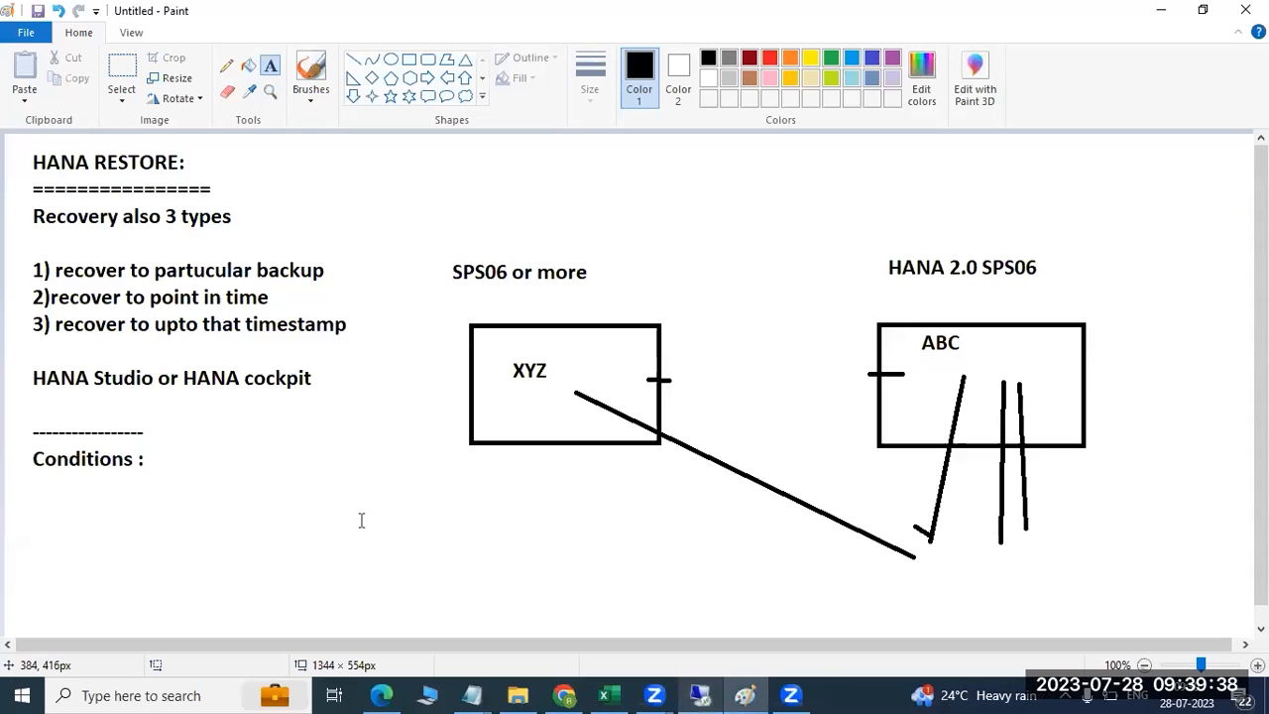
key(ctrl+z)
key(ctrl+z)
key(ctrl+z)
key(ctrl+z)
key(ctrl+z)
key(ctrl+z)
key(ctrl+z)
key(ctrl+z)
key(ctrl+z)
key(ctrl+z)
key(ctrl+z)
key(ctrl+z)
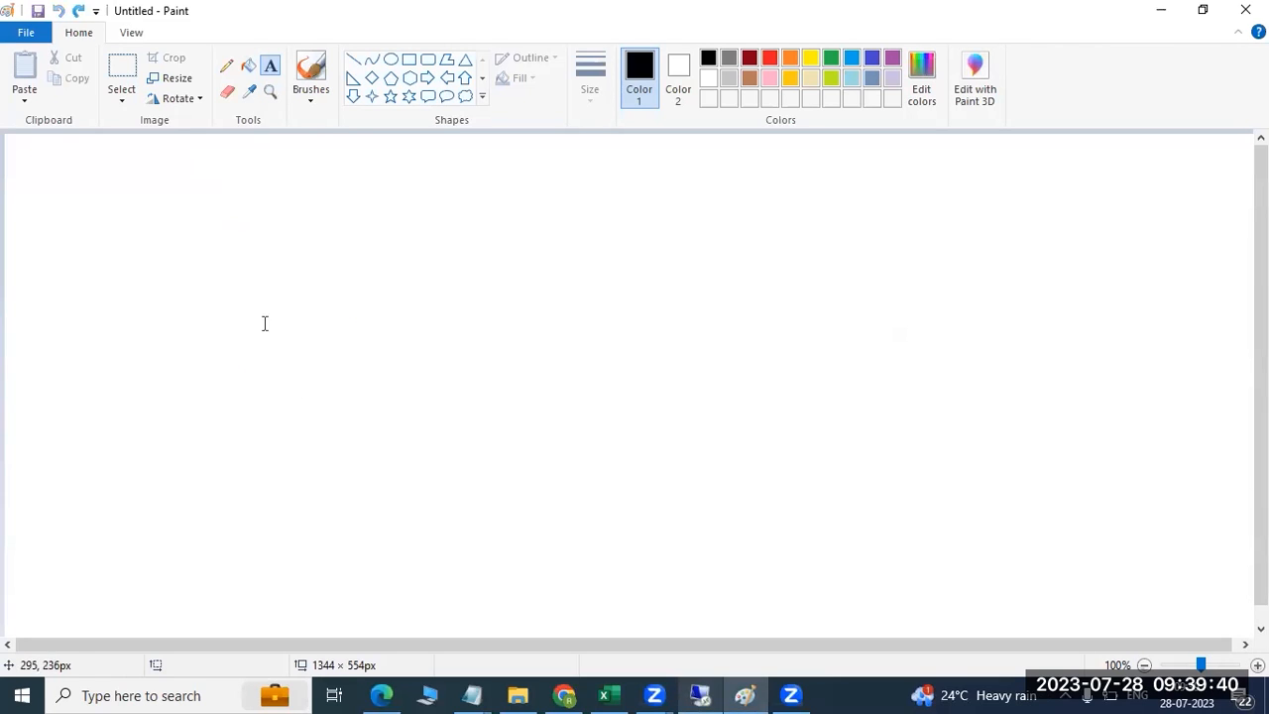
drag(92, 167, 1039, 532)
text(HANA)
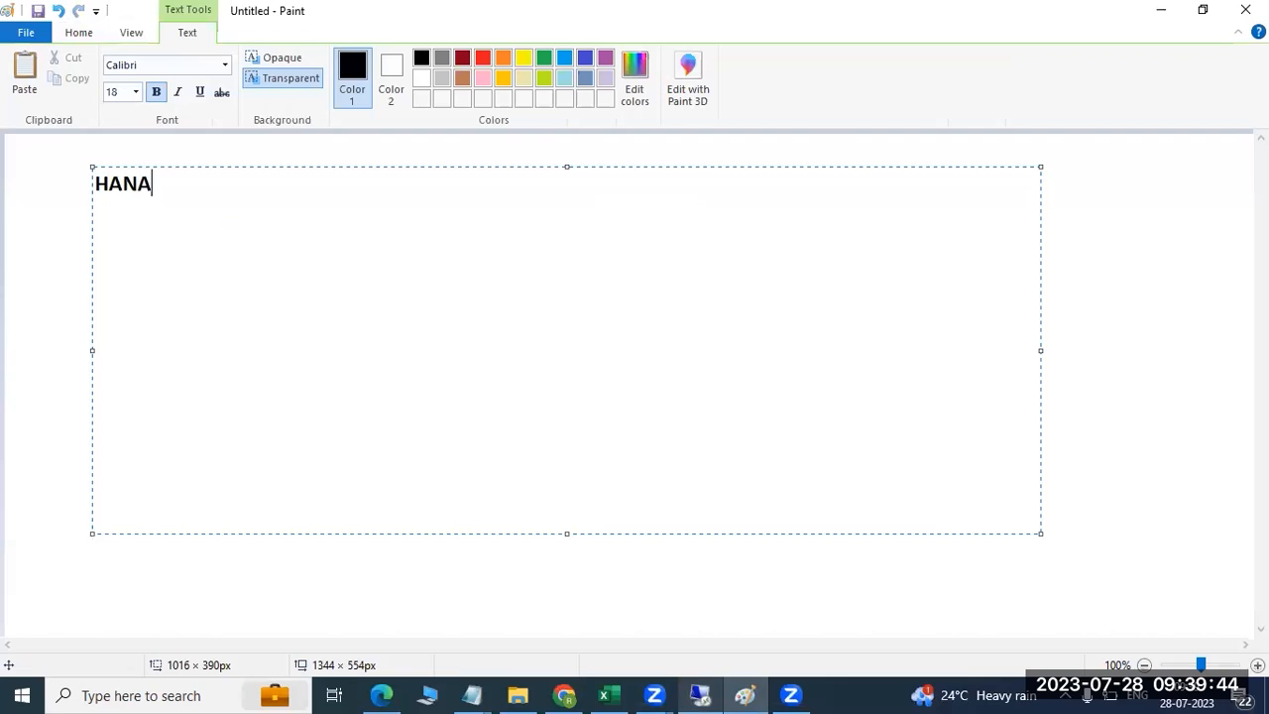
text( REPLICA)
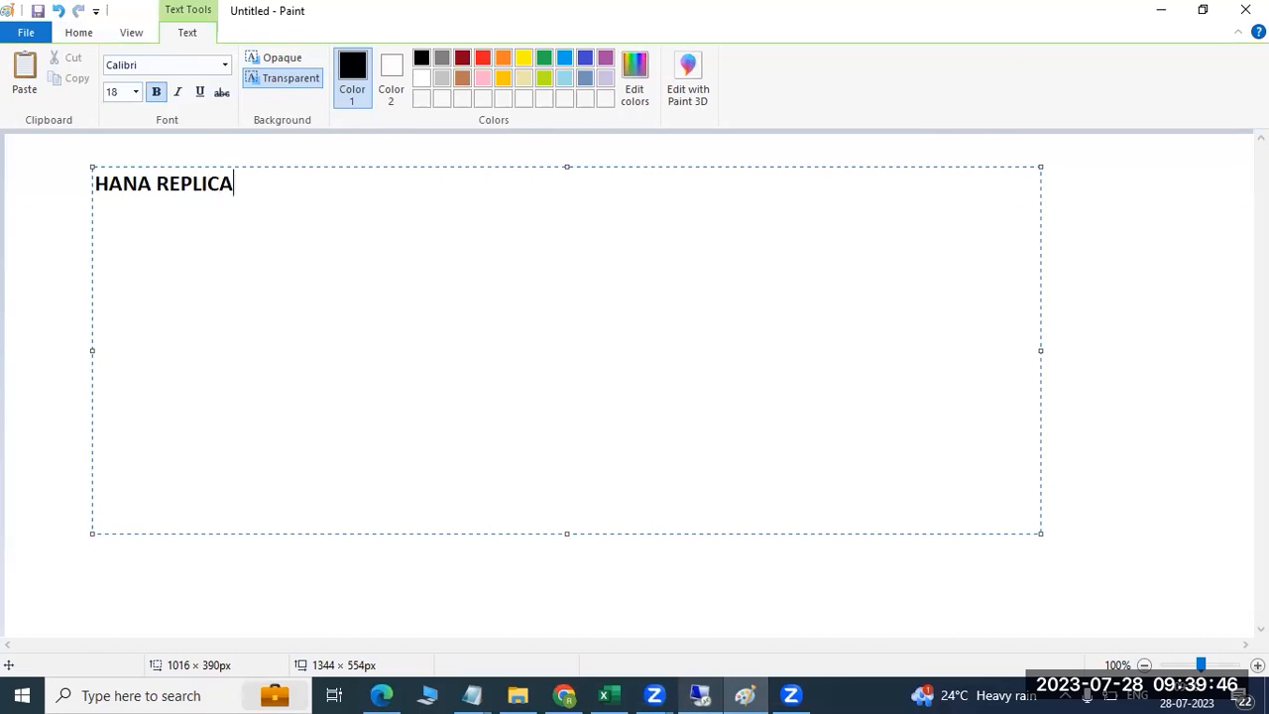
text(TION)
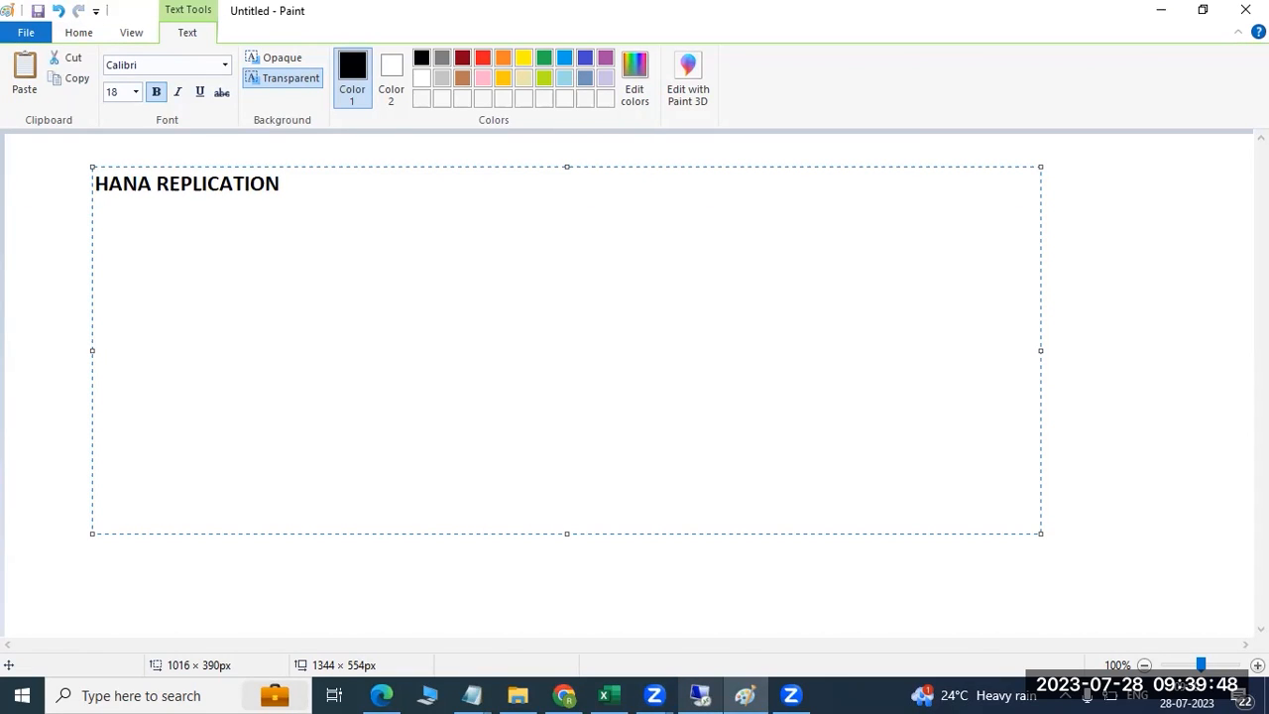
text(HANA )
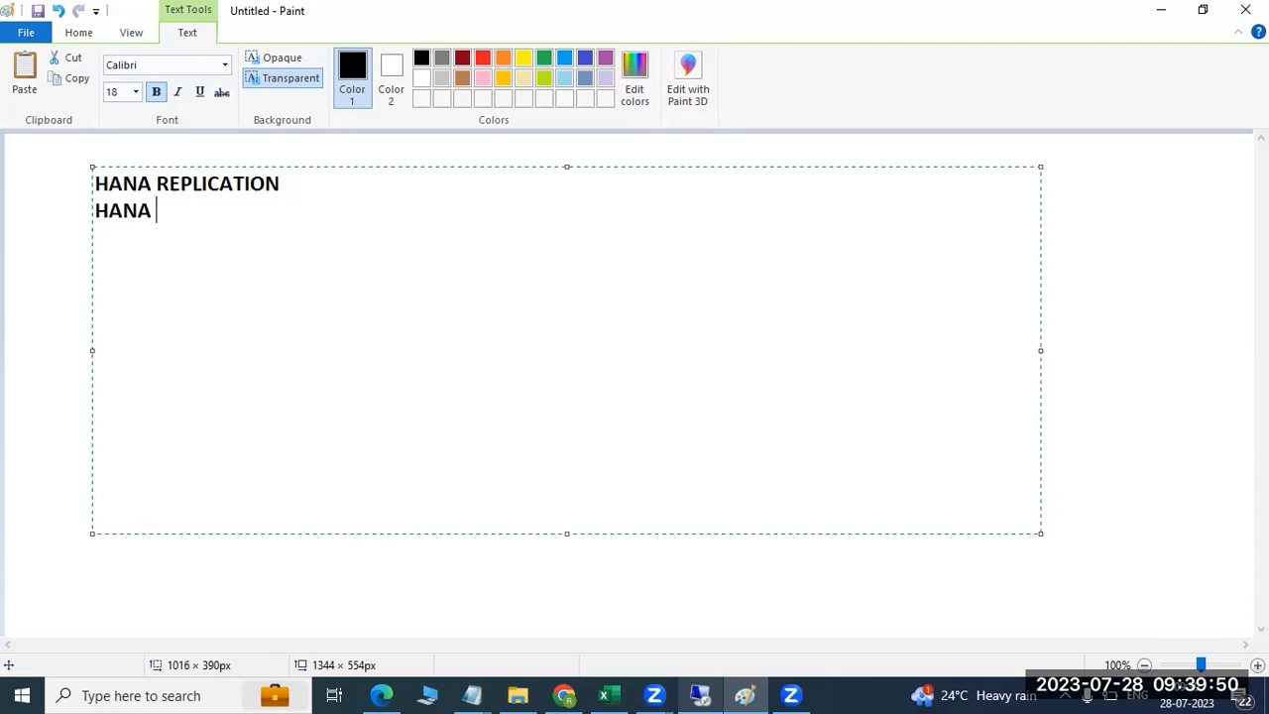
text(1.0 --HANA 2.0)
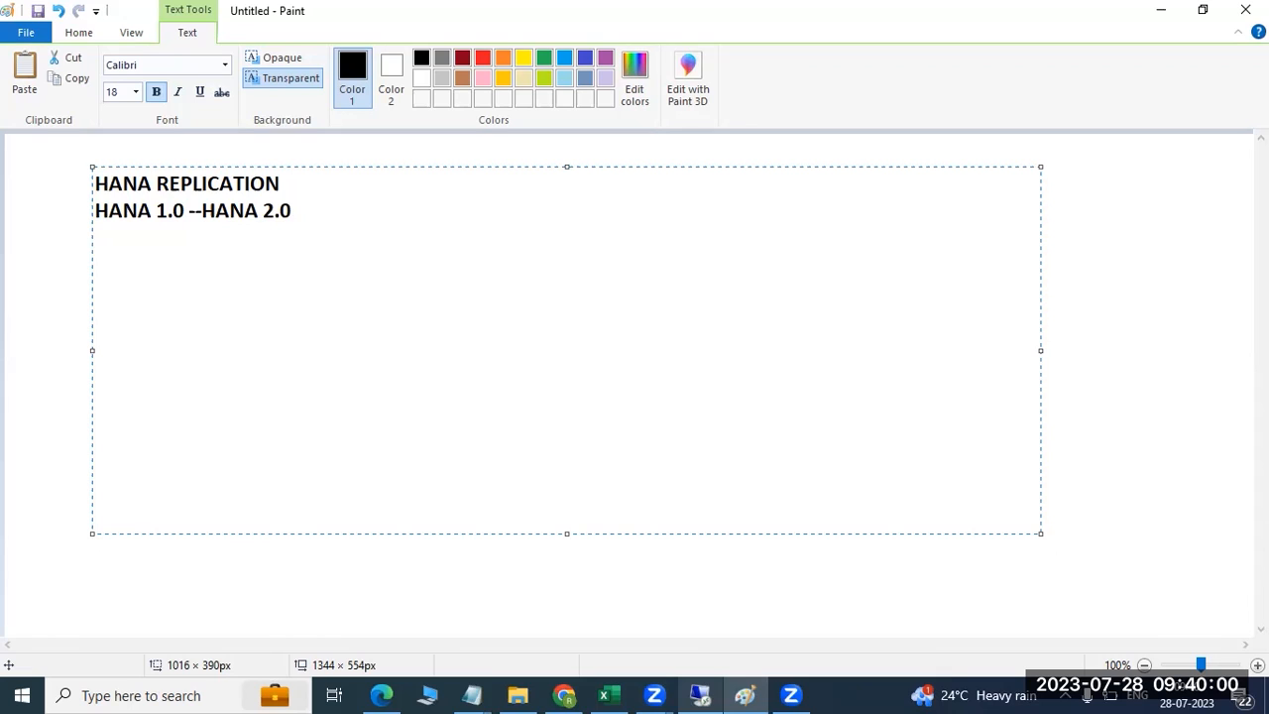
text(HANA)
key(BackSpace)
key(BackSpace)
key(BackSpace)
key(BackSpace)
key(BackSpace)
text(SYST)
text(M)
key(BackSpace)
text(EM ref)
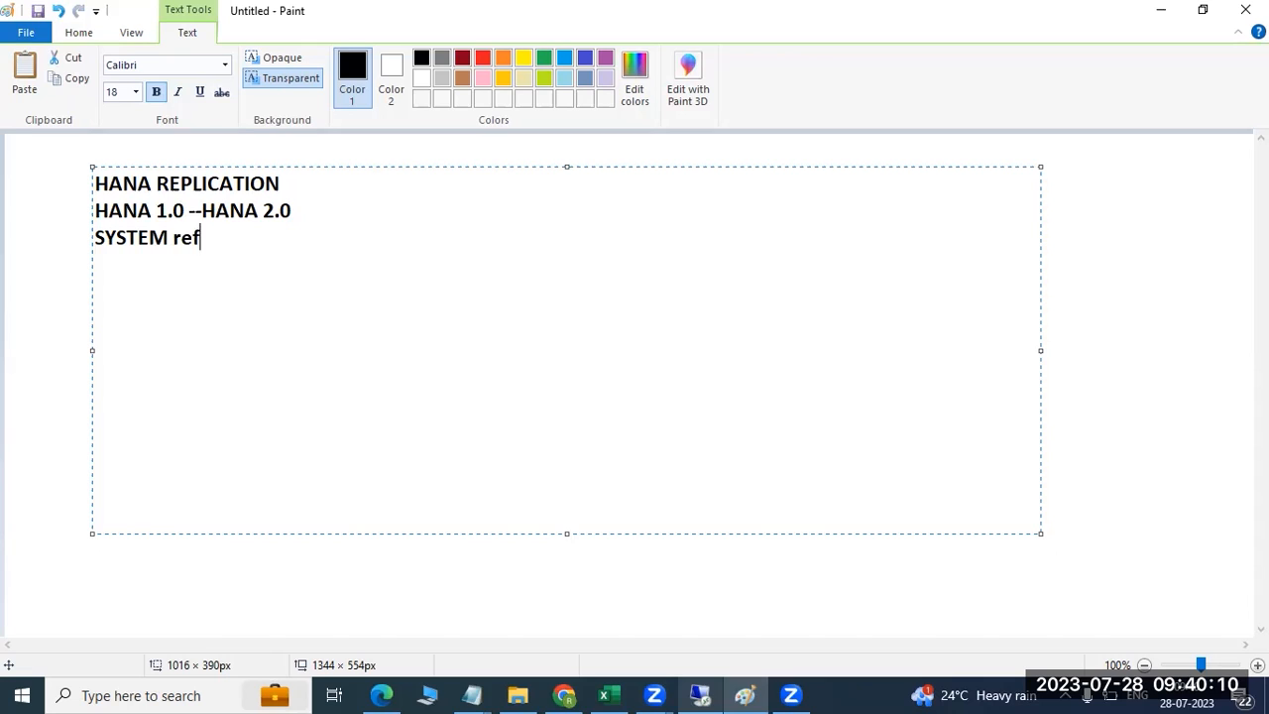
text(resh)
key(Return)
text(syst)
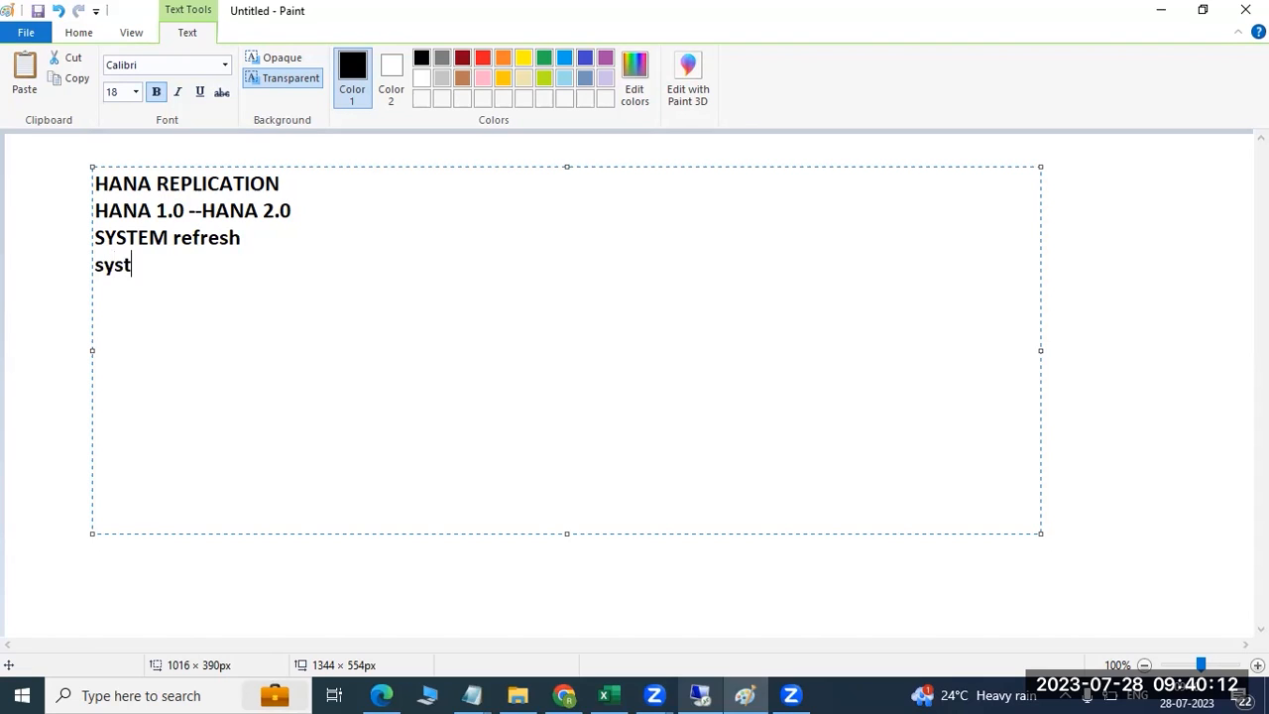
text(em copy)
key(Return)
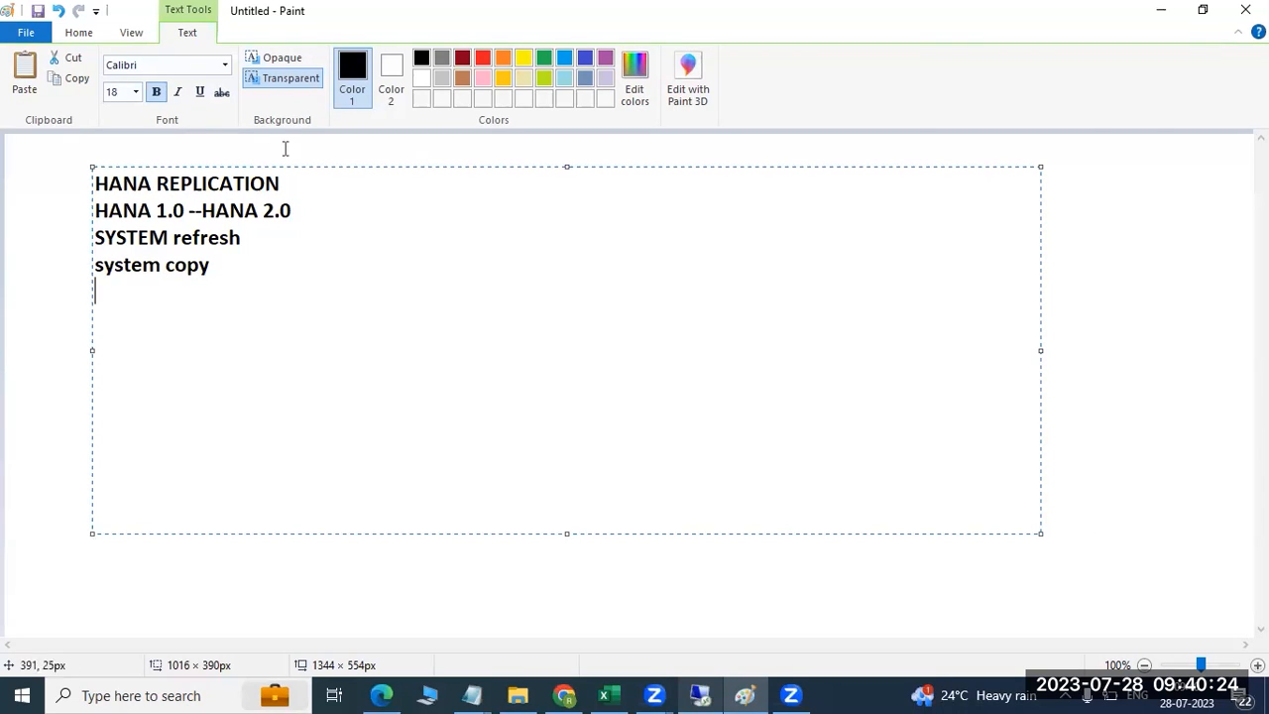
Append '--HA' to the HANA REPLICATION line
click(349, 180)
text(--HA)
drag(156, 184, 282, 181)
click(338, 180)
click(239, 268)
Add 'S4HANA on HANA' below system copy, with 'JAVA overview' inserted above it
click(535, 329)
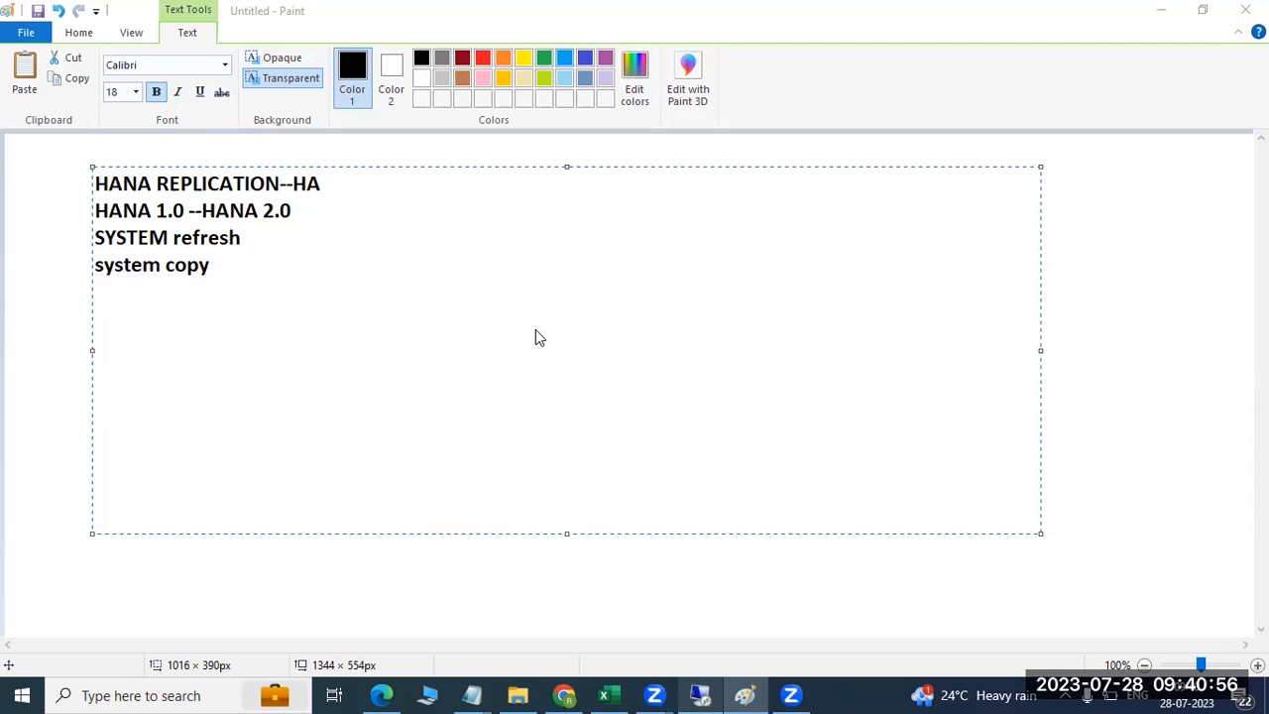
click(303, 284)
key(Return)
text(S4H)
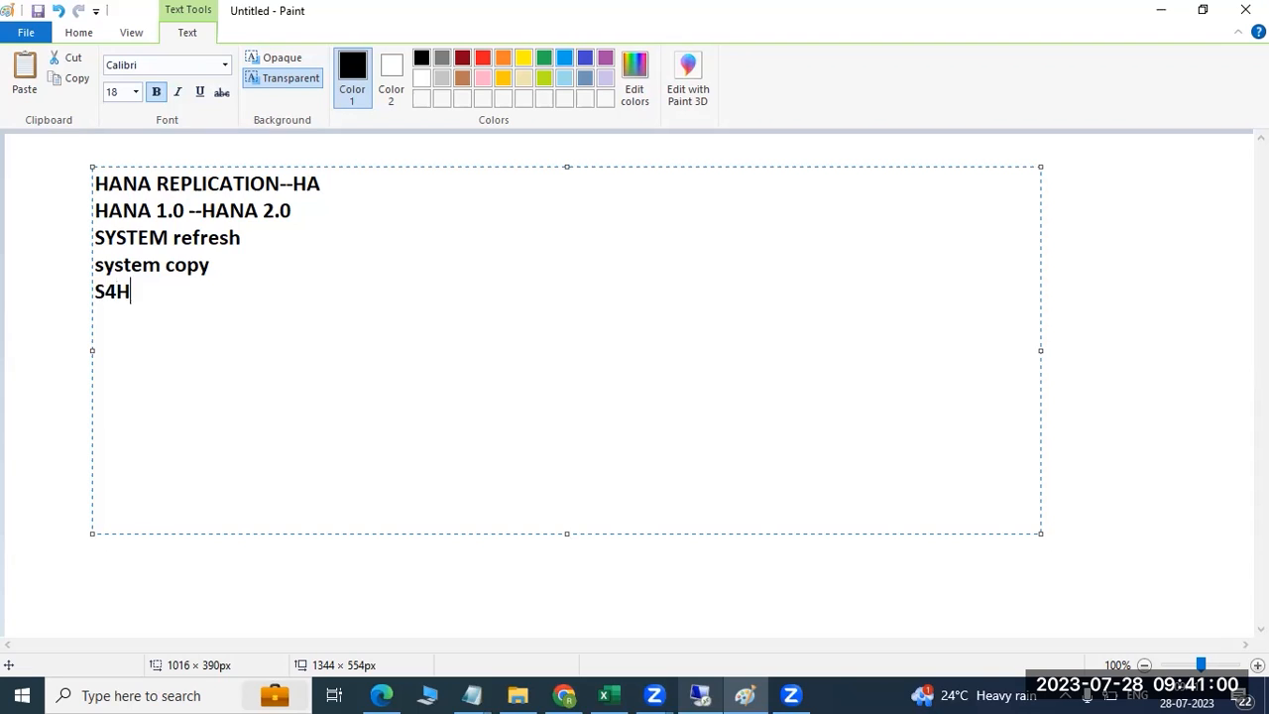
text(ANA on HANA)
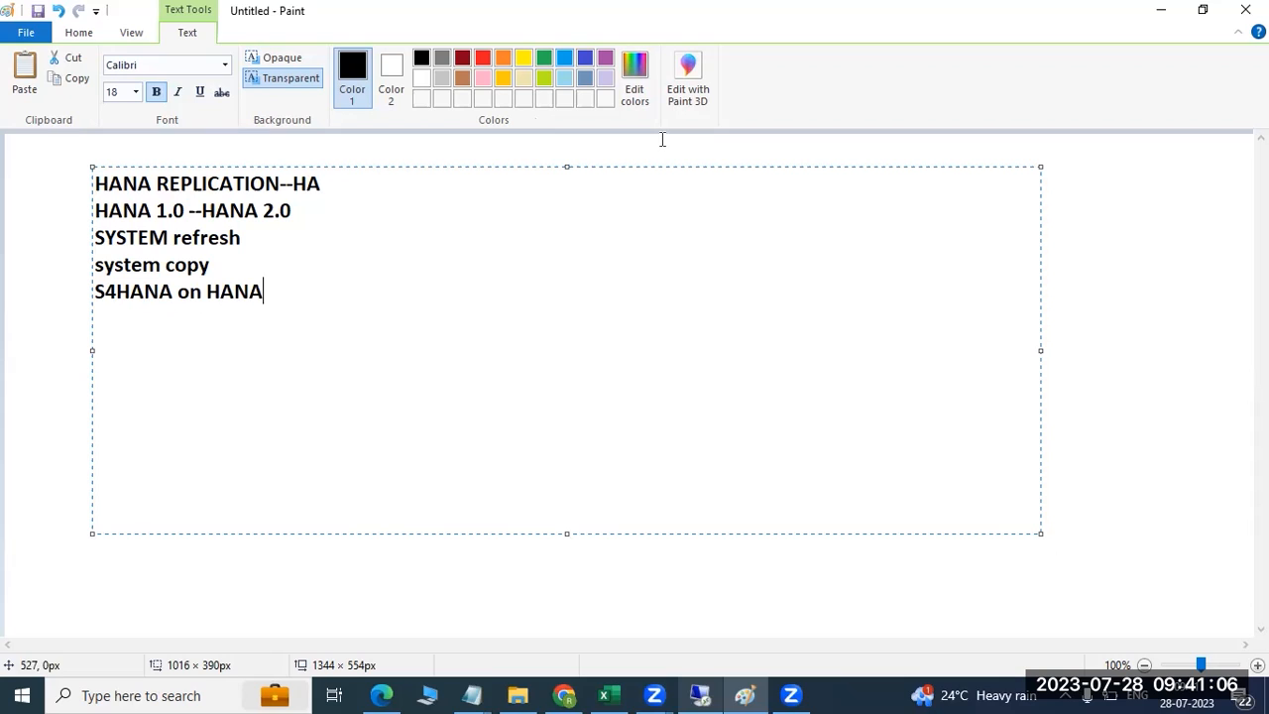
click(277, 265)
key(Return)
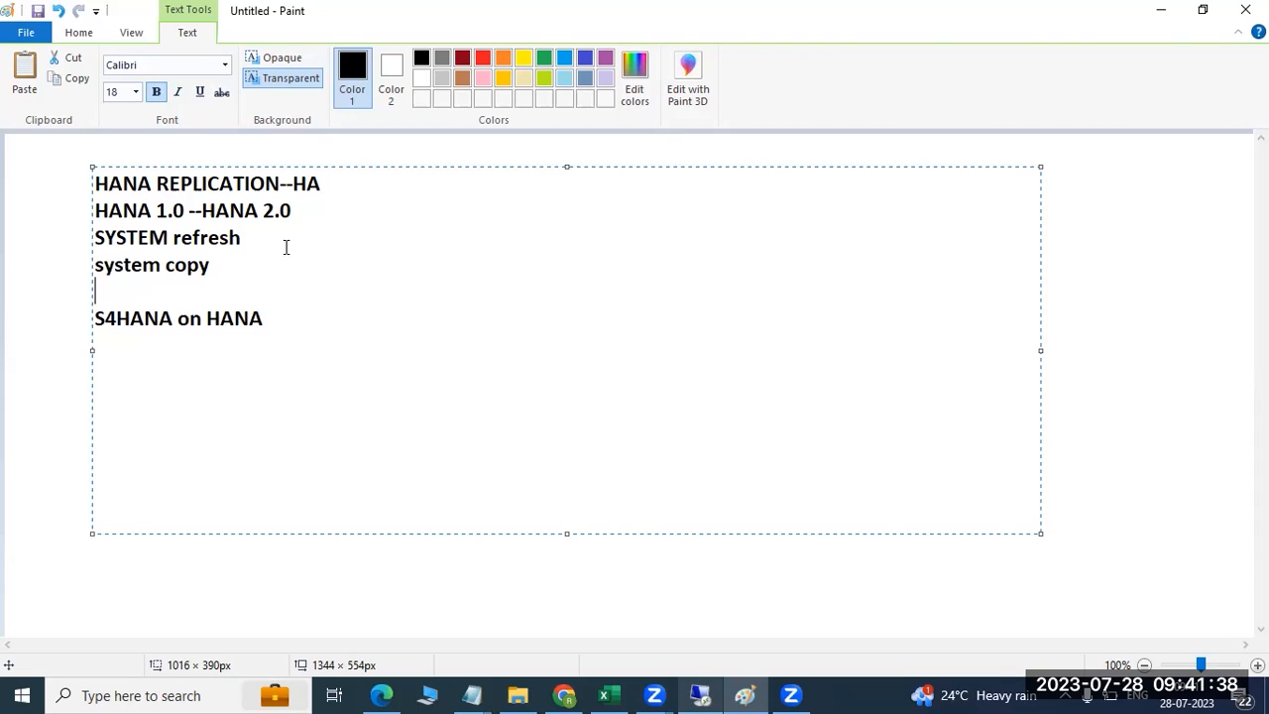
text(JAVA overview)
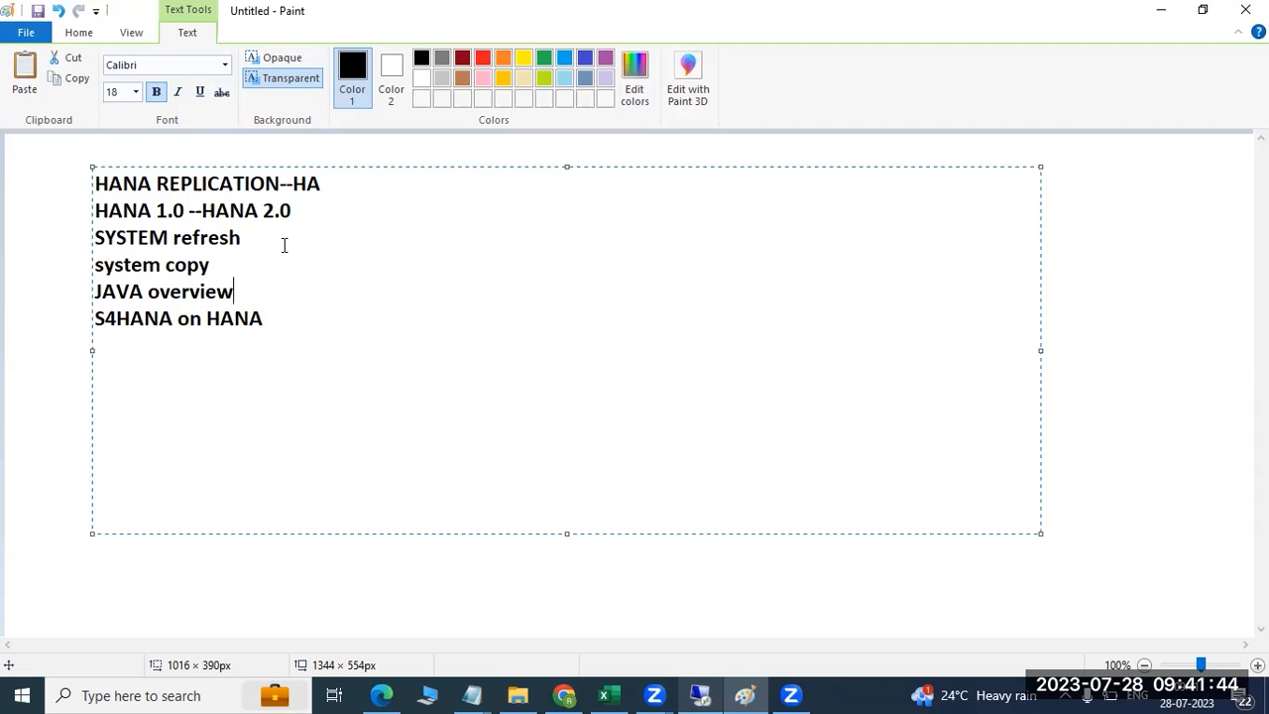
Add 'HANA SDA' as the last line of the list
mouse_move(268, 318)
mouse_down()
mouse_move(238, 319)
mouse_move(79, 229)
mouse_move(93, 181)
mouse_up()
click(99, 185)
click(307, 315)
key(Return)
text(HANA)
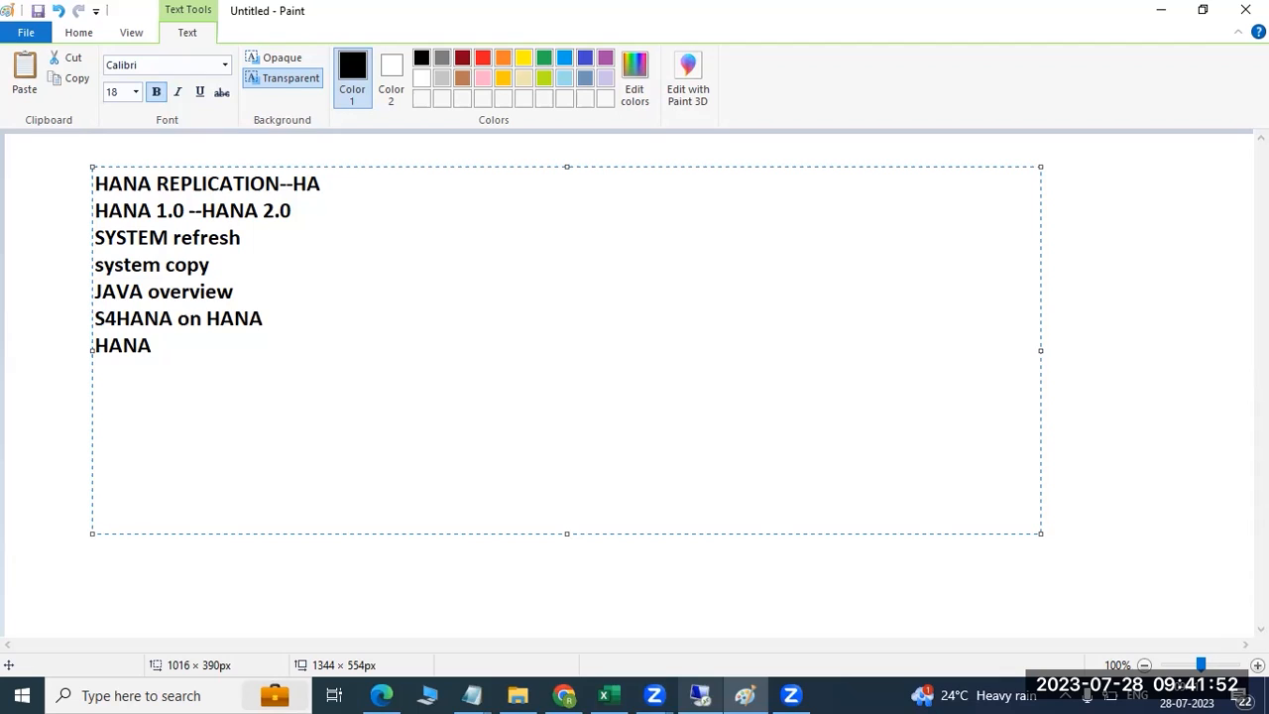
text( SDA)
Select the whole topic list text for formatting, then deselect it
mouse_move(235, 343)
mouse_down()
mouse_move(167, 292)
mouse_move(115, 167)
mouse_move(97, 154)
mouse_up()
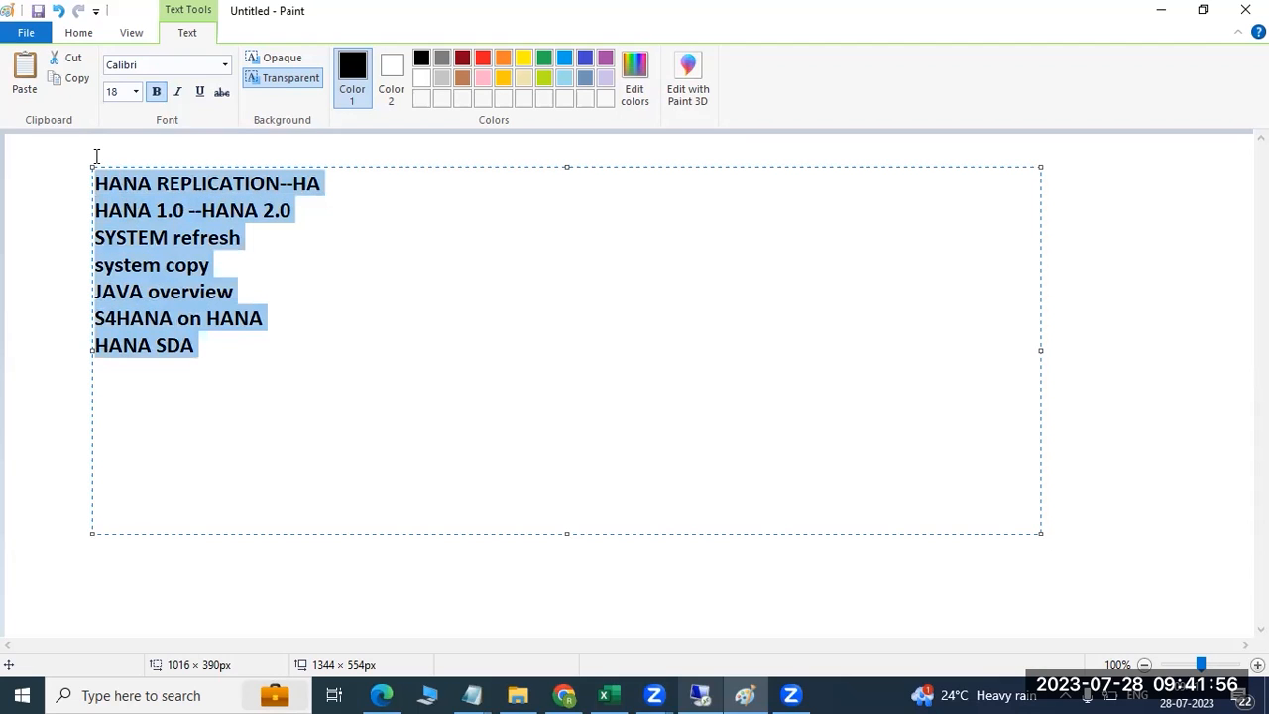
click(205, 343)
drag(212, 360, 96, 170)
click(197, 346)
drag(197, 349, 195, 377)
click(97, 172)
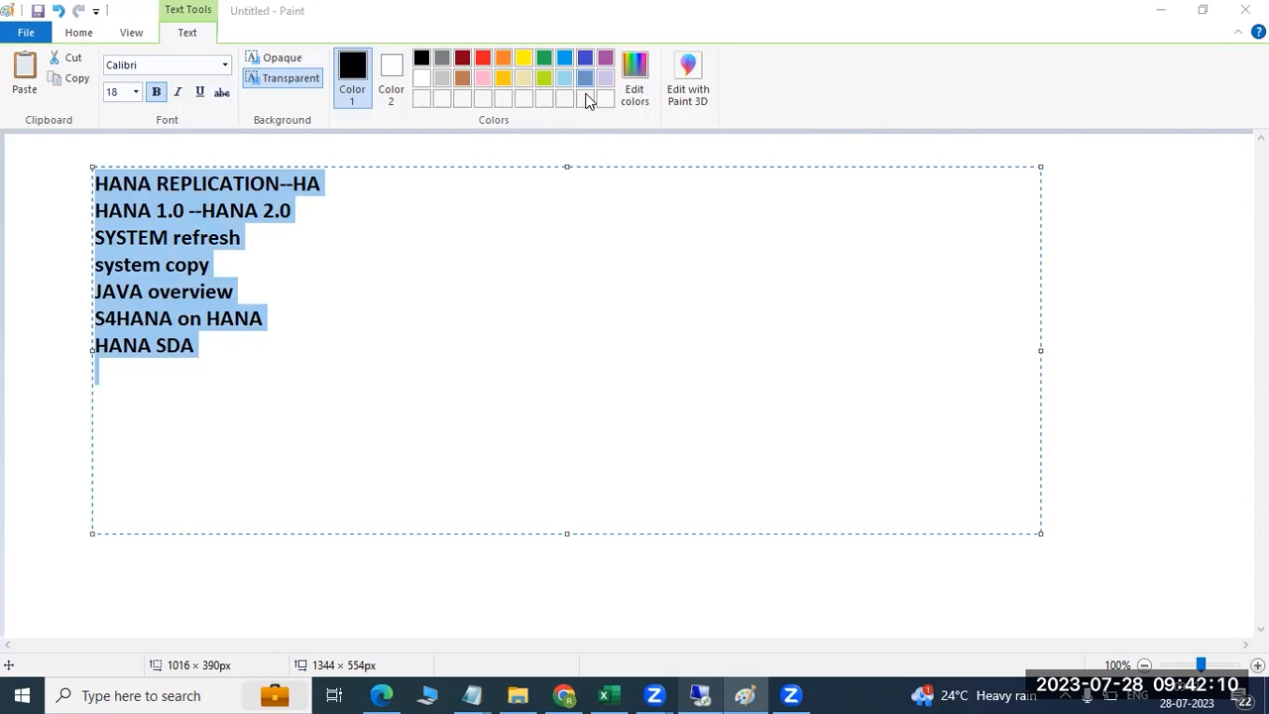
click(204, 355)
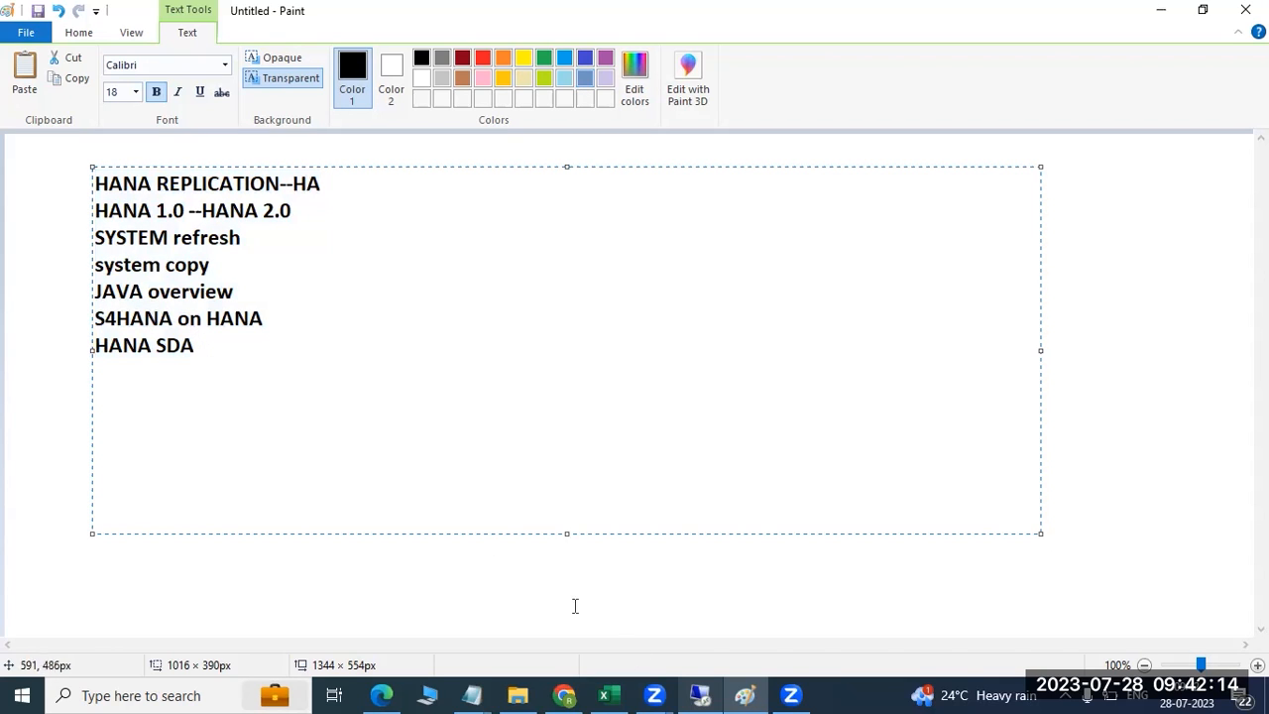
Open Configuration Templates in the Cockpit and start a new template named PARAM
click(697, 694)
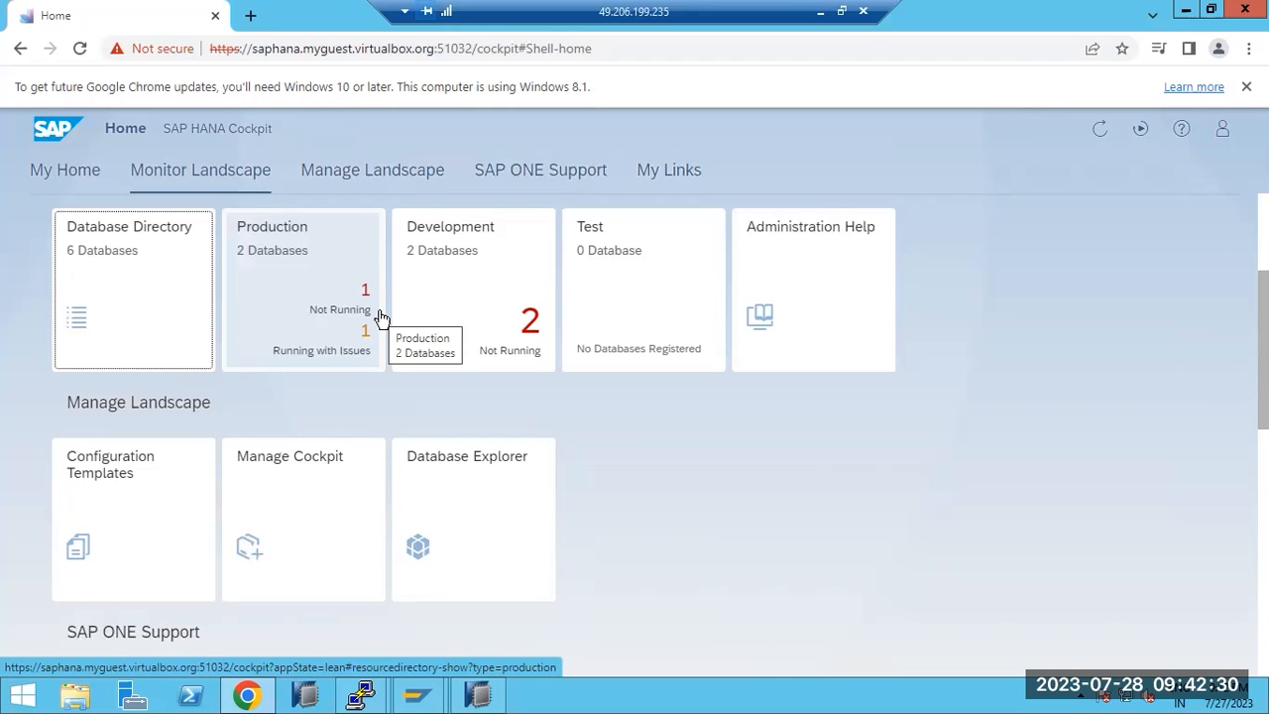
click(133, 488)
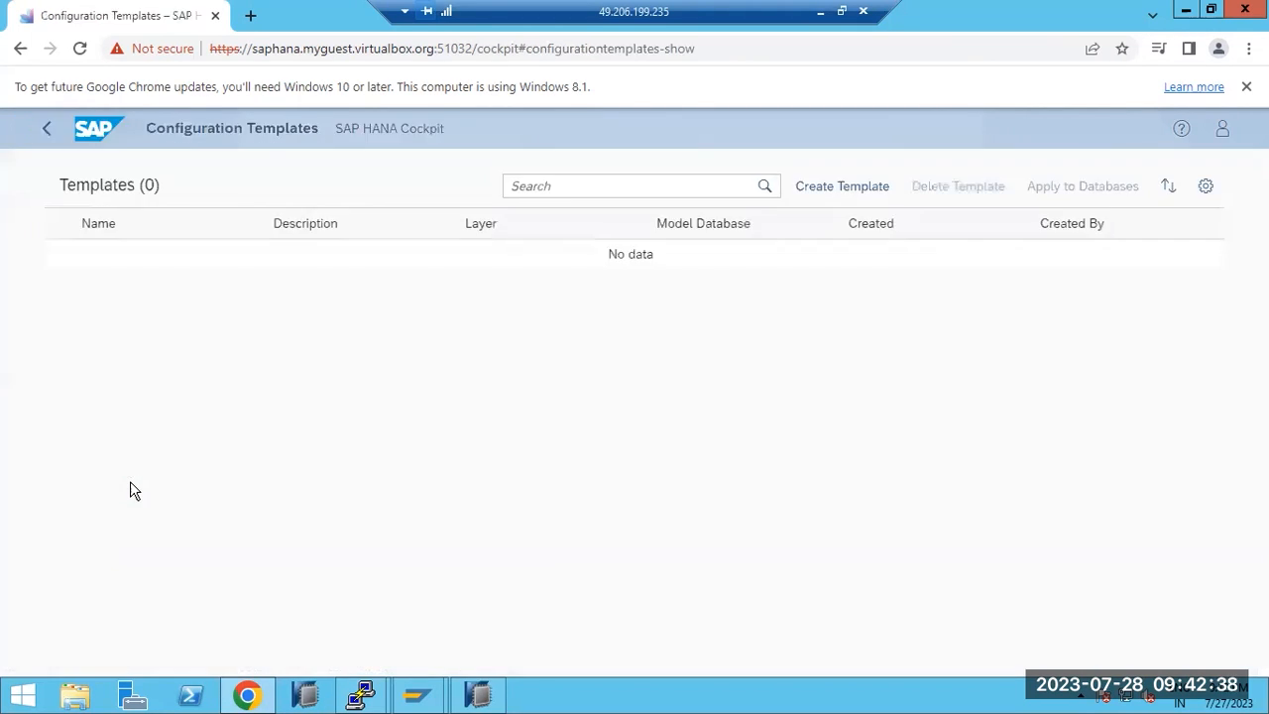
click(816, 188)
click(185, 285)
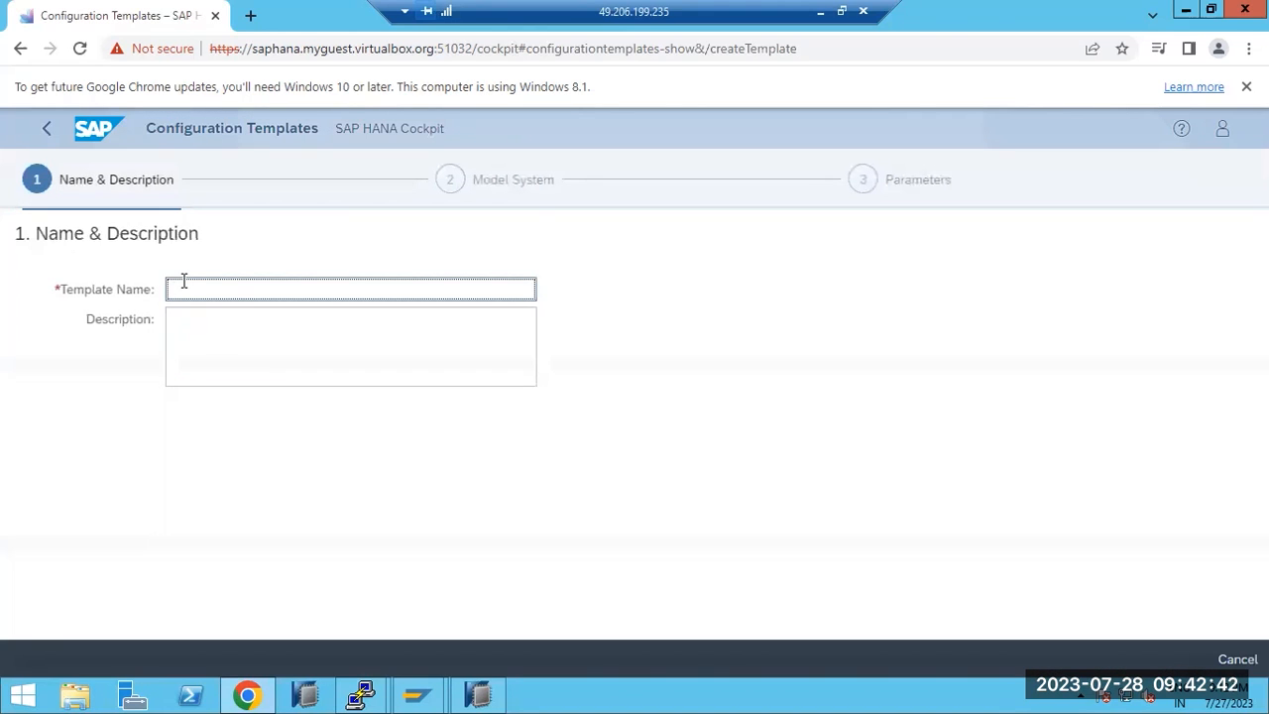
text(PARAM)
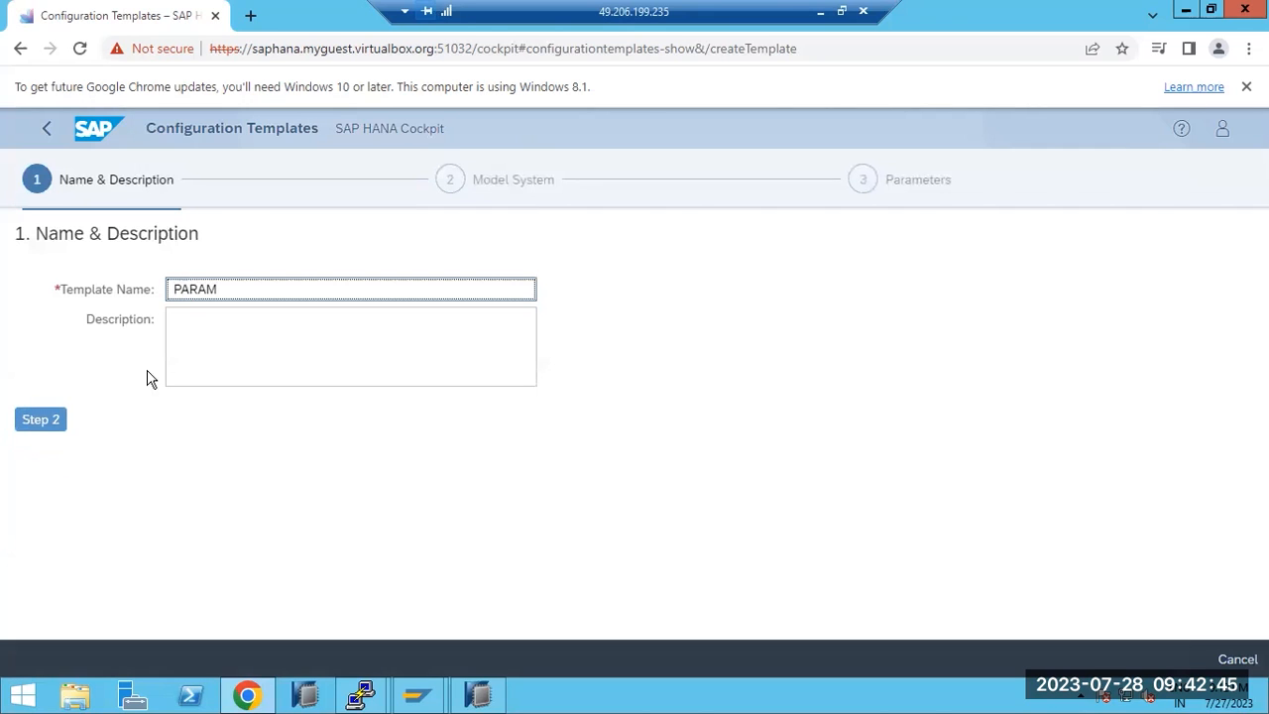
click(46, 420)
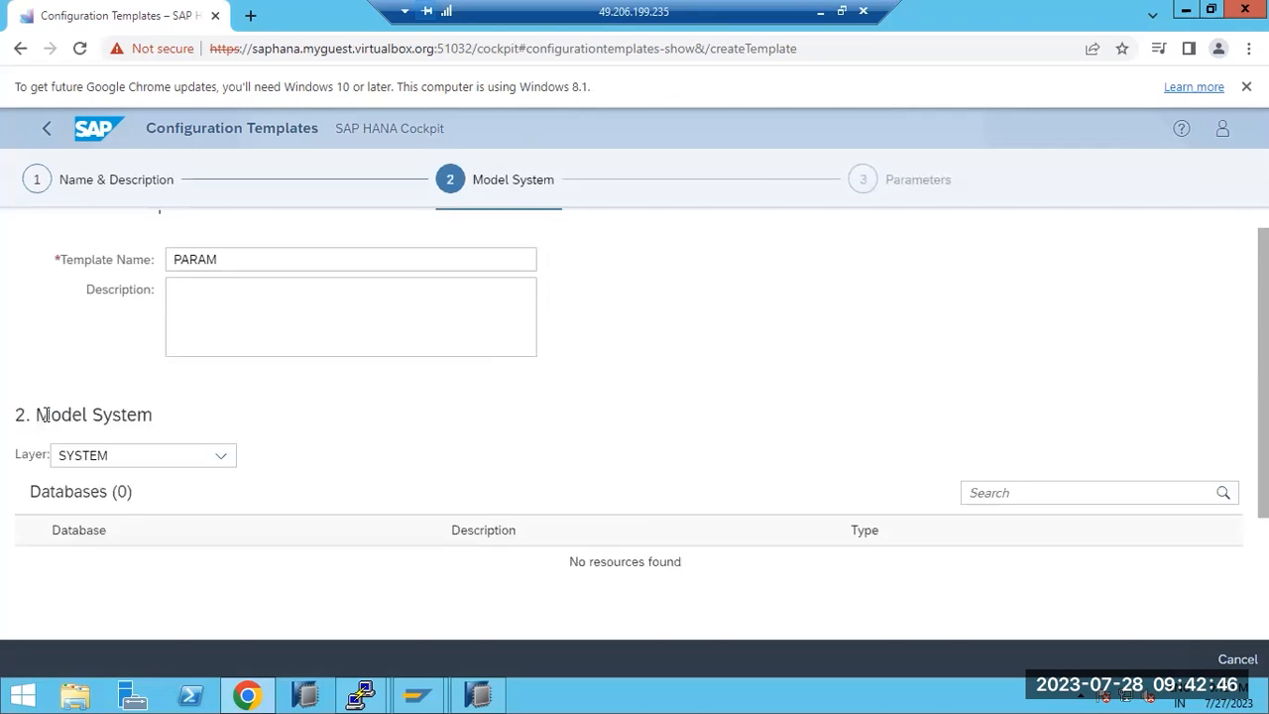
Try the DATABASE and HOST layers with SYSTEMDB@HDB, then cancel and discard the template
click(223, 276)
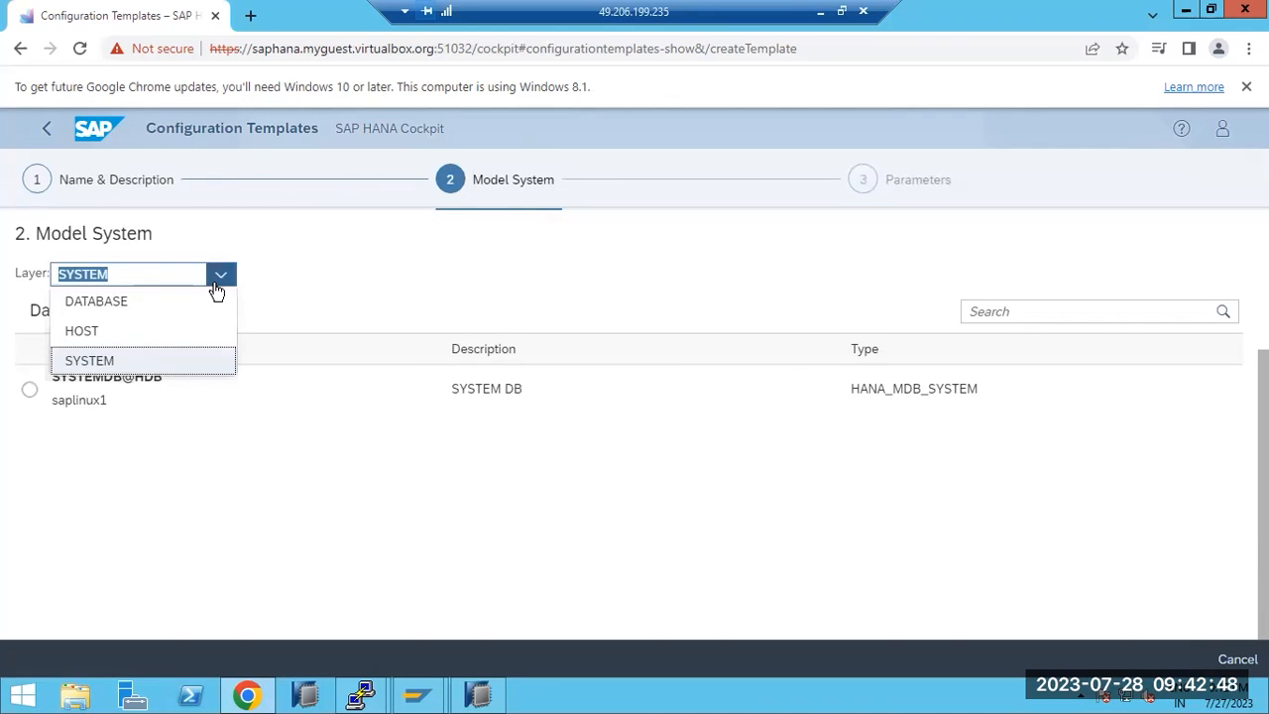
click(99, 303)
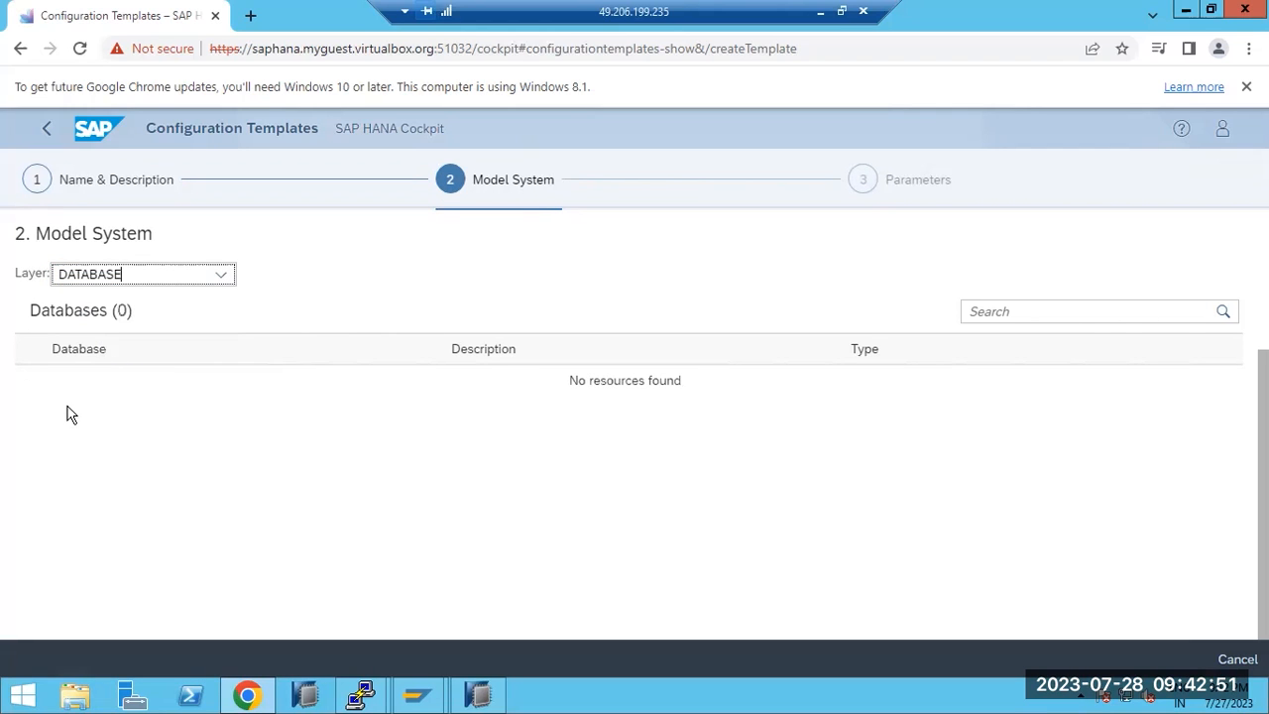
click(221, 275)
click(96, 341)
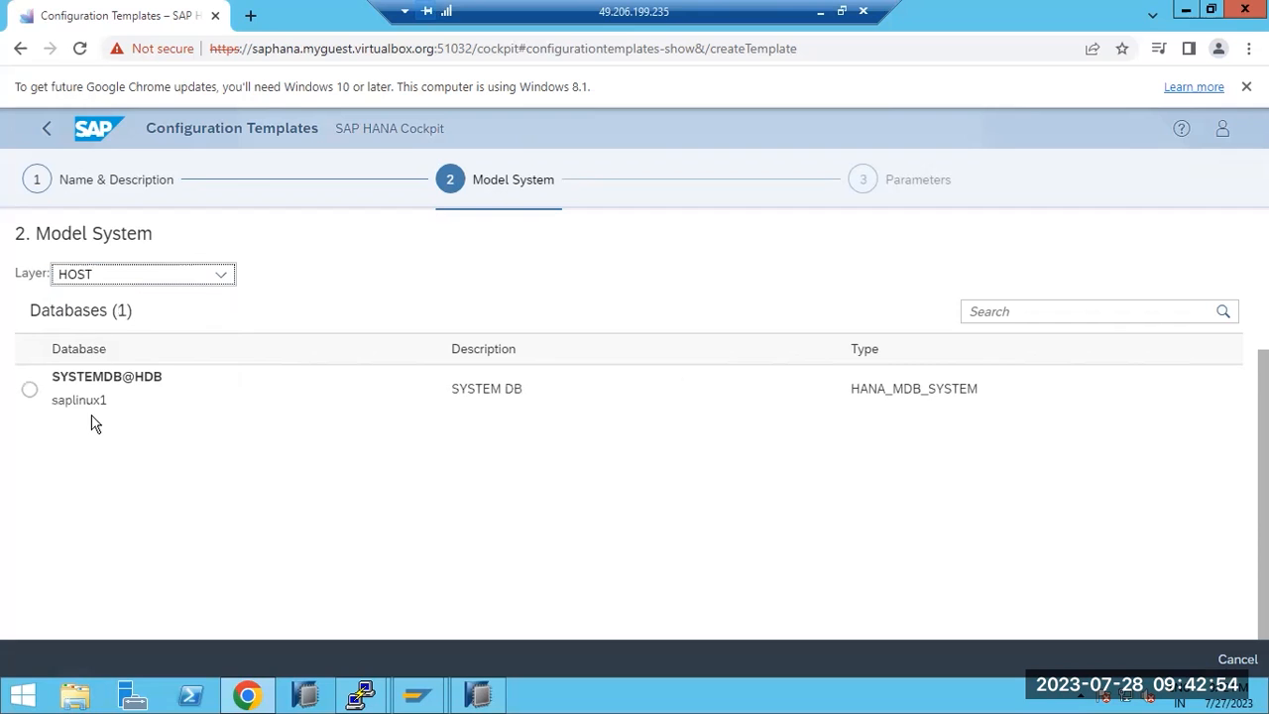
click(28, 389)
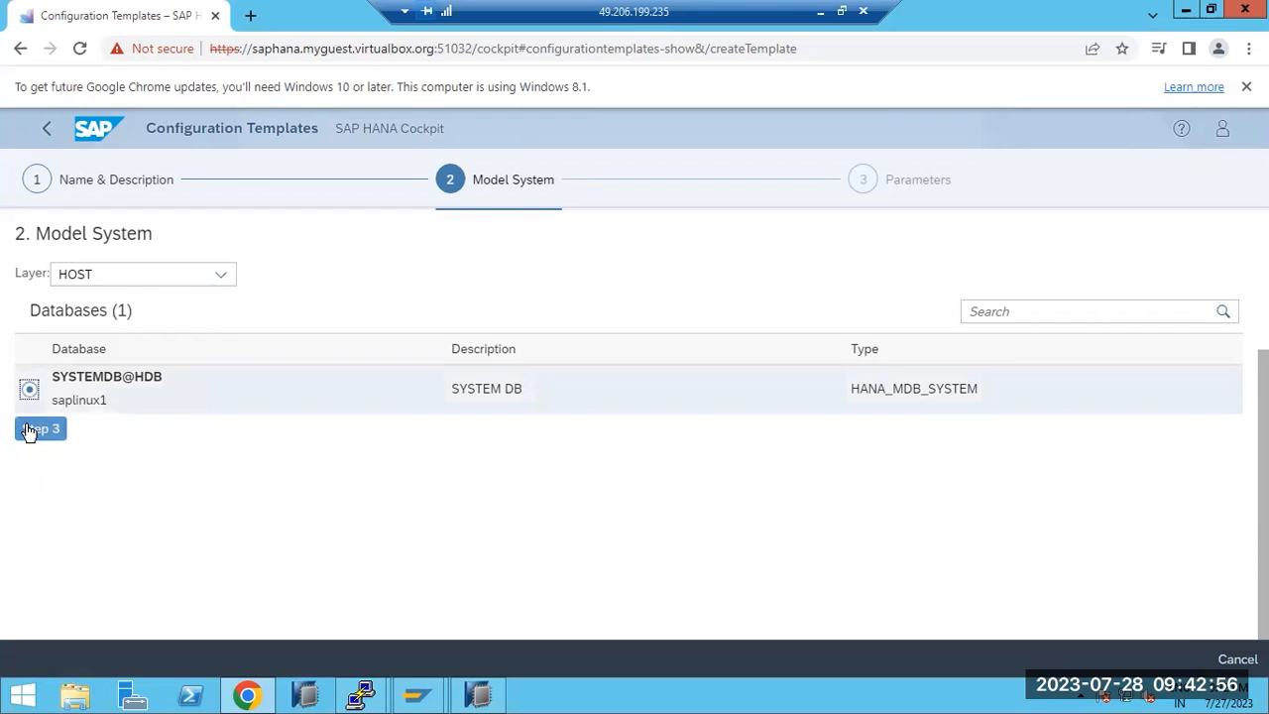
click(28, 431)
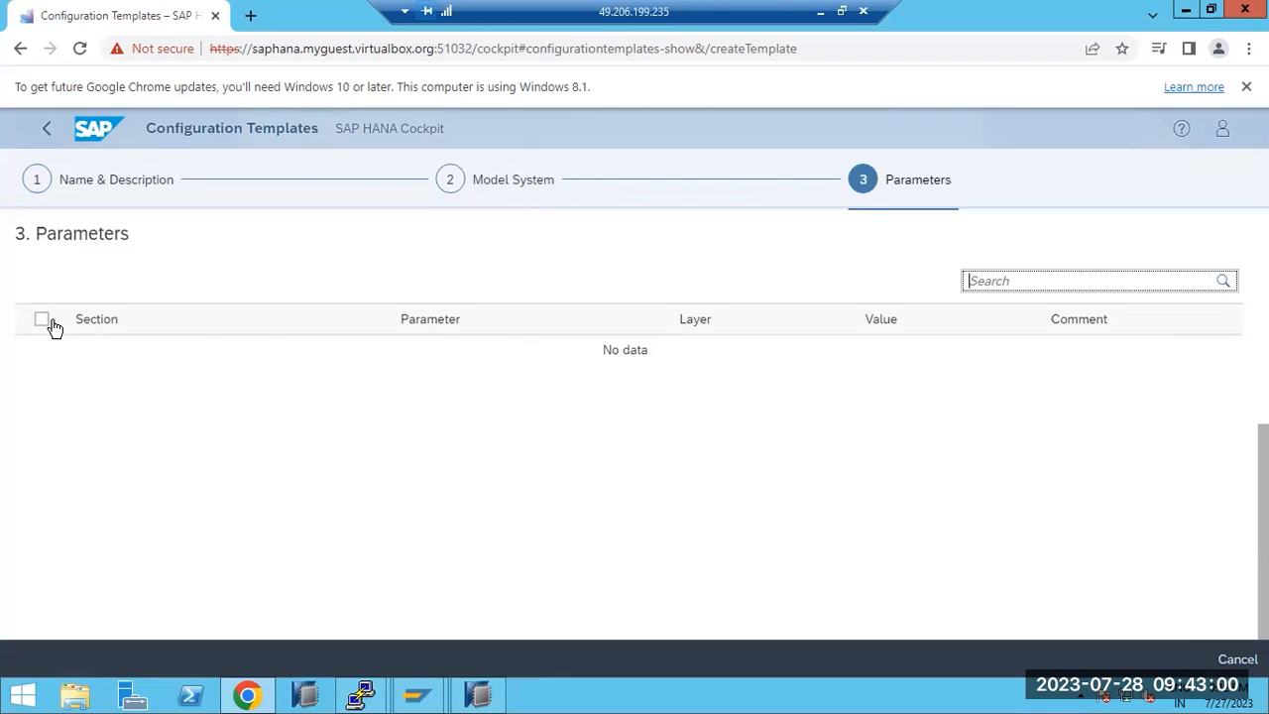
click(1235, 658)
click(779, 434)
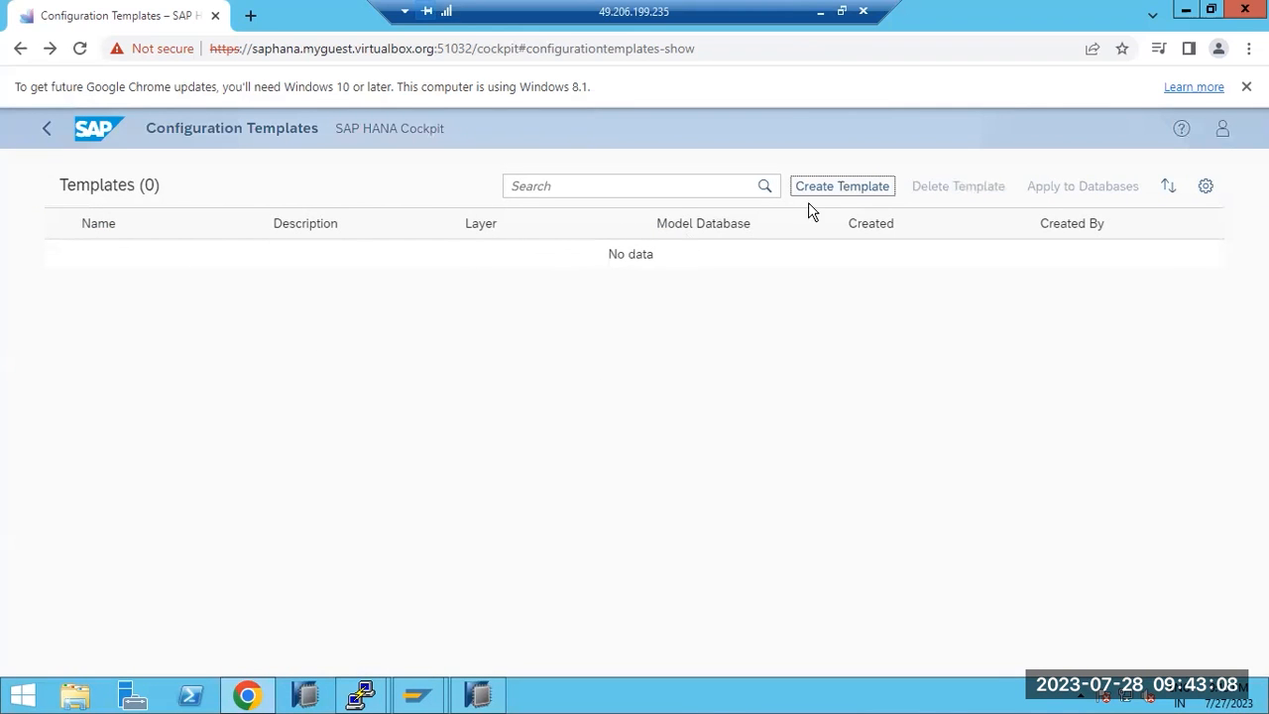
Start a template named PARA with SYSTEMDB@HDB as the model database
click(841, 186)
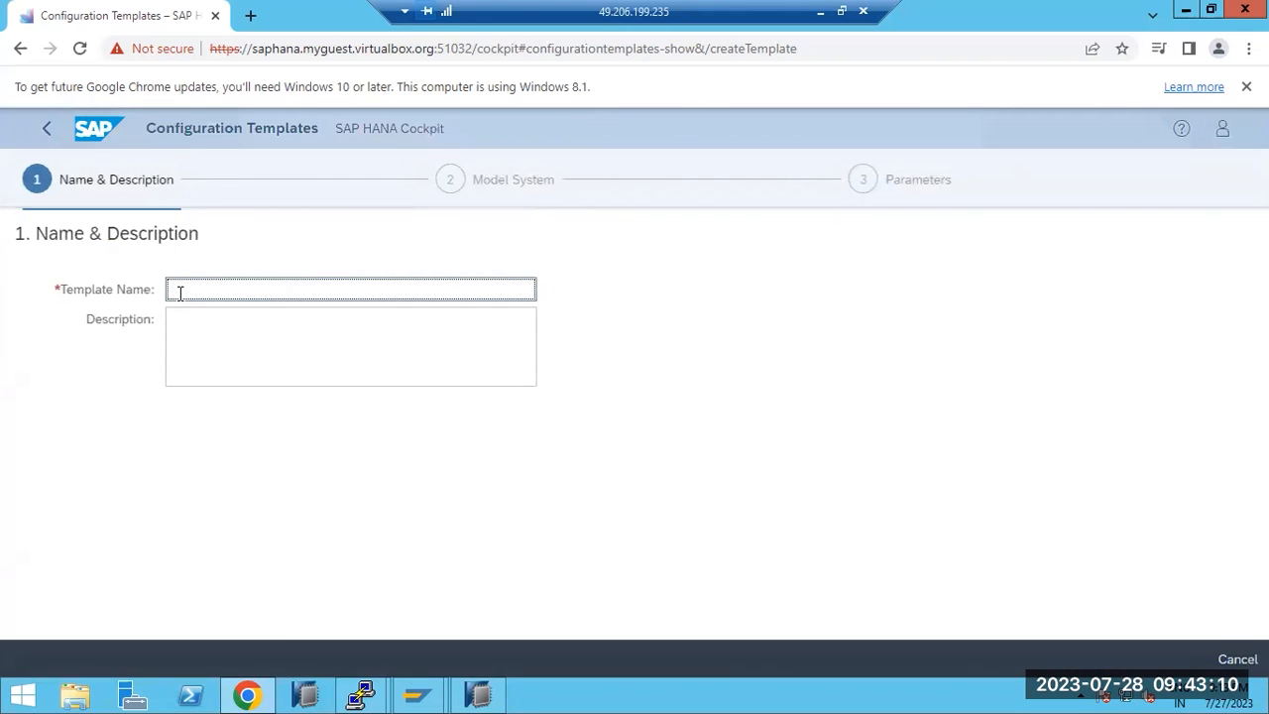
text(PARA)
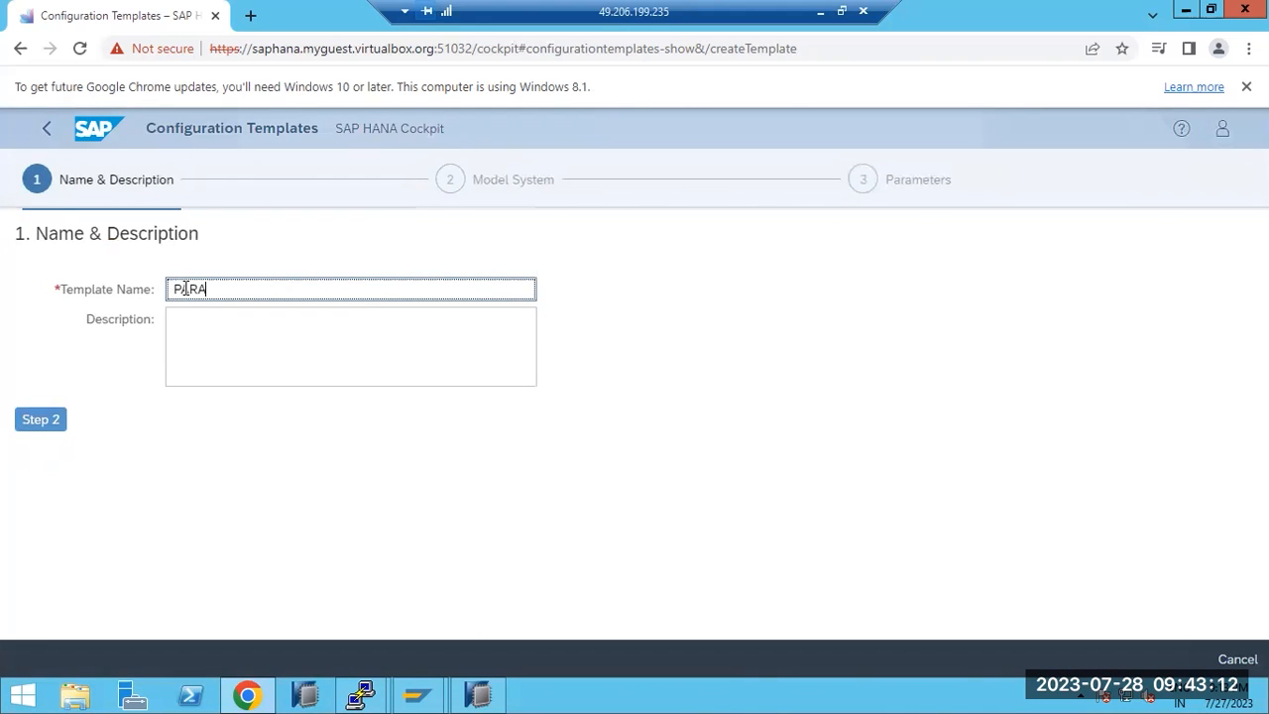
click(22, 419)
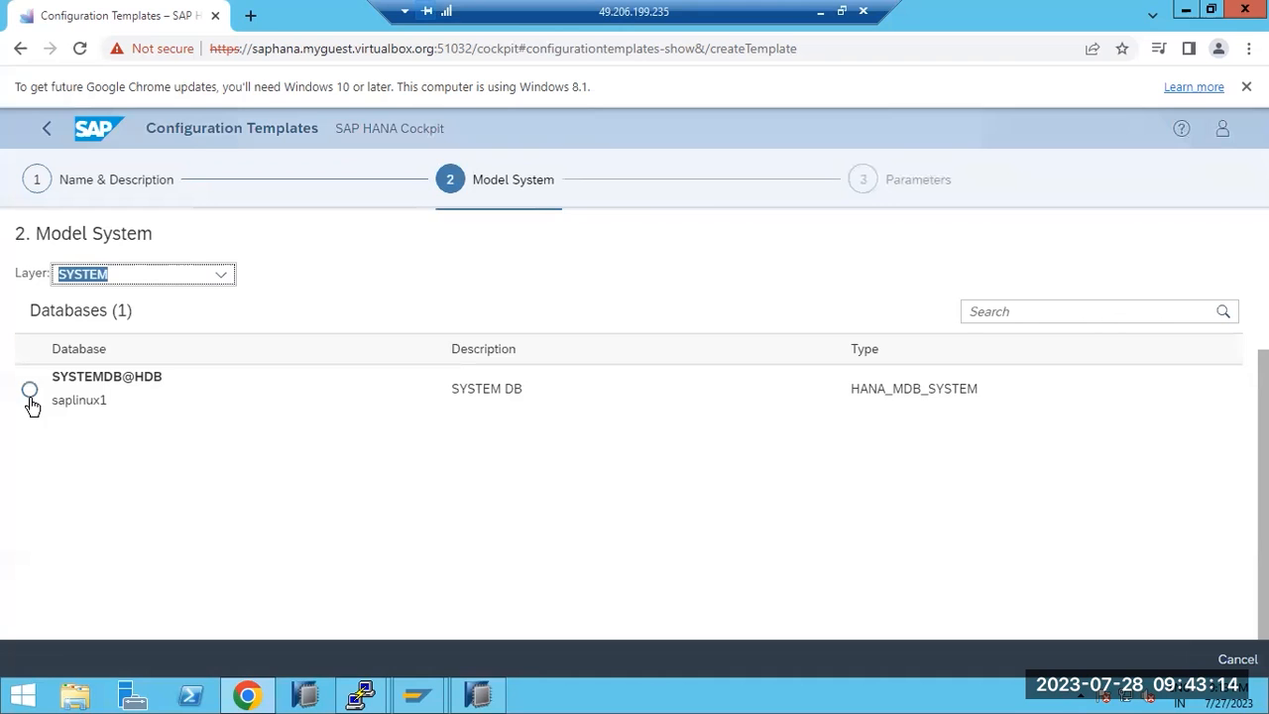
click(31, 392)
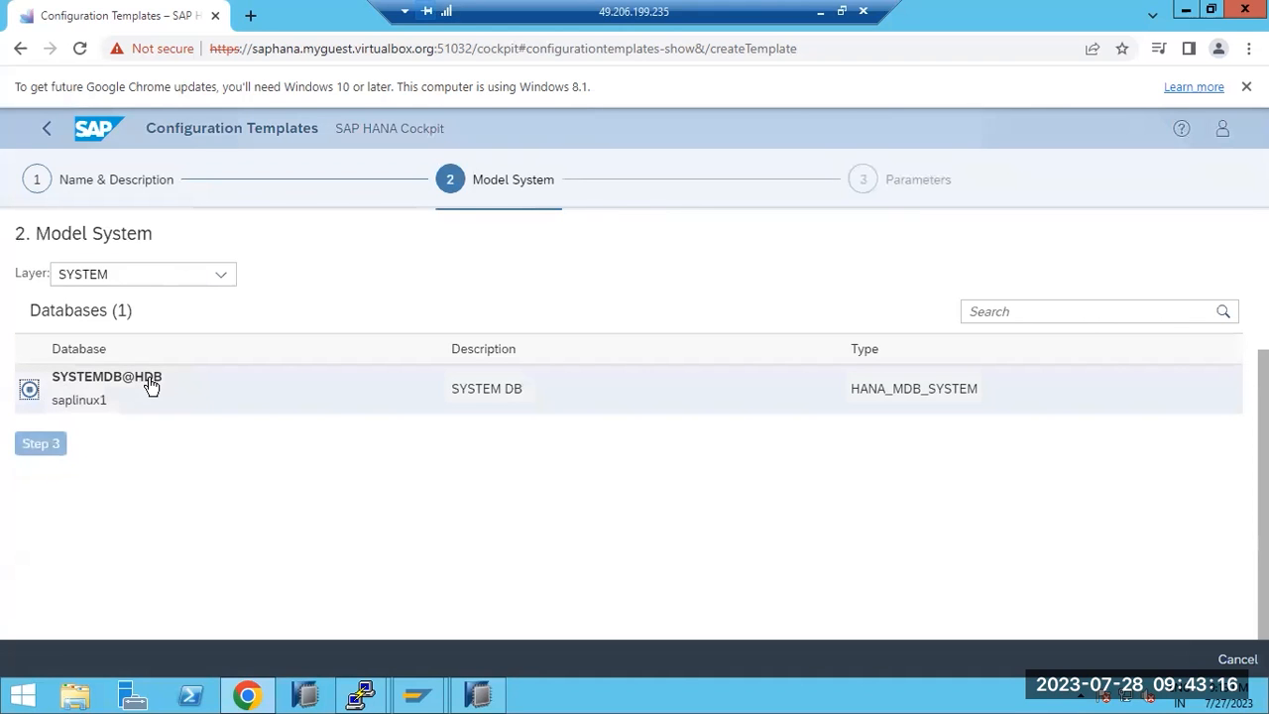
click(41, 429)
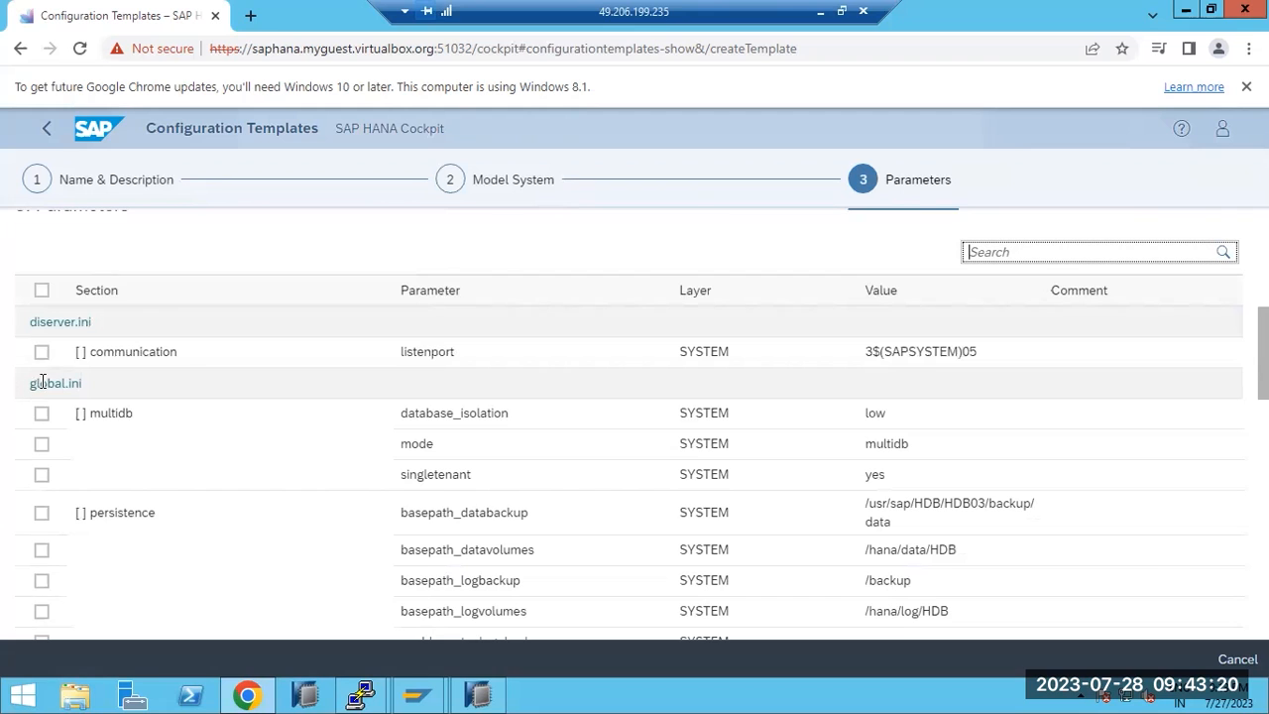
Include nameserver.ini max_concurrency (20), review, and create the template
scroll(75, 413, down, 3)
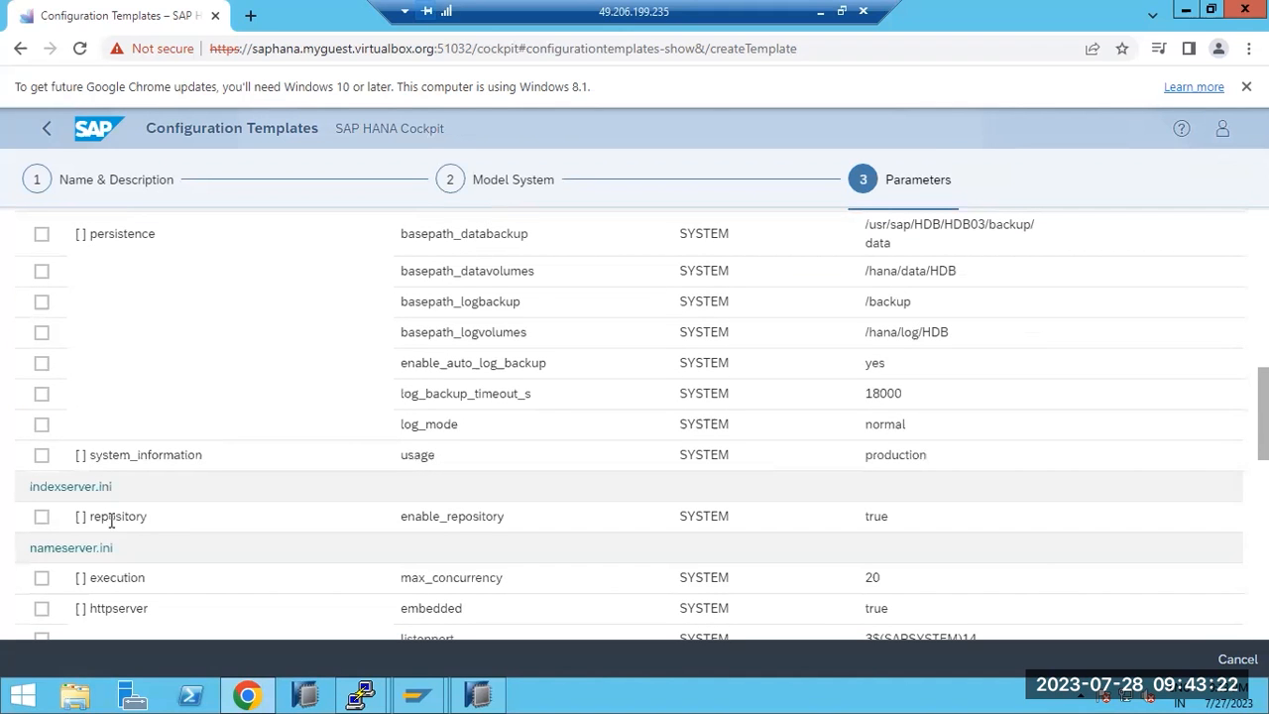
click(41, 578)
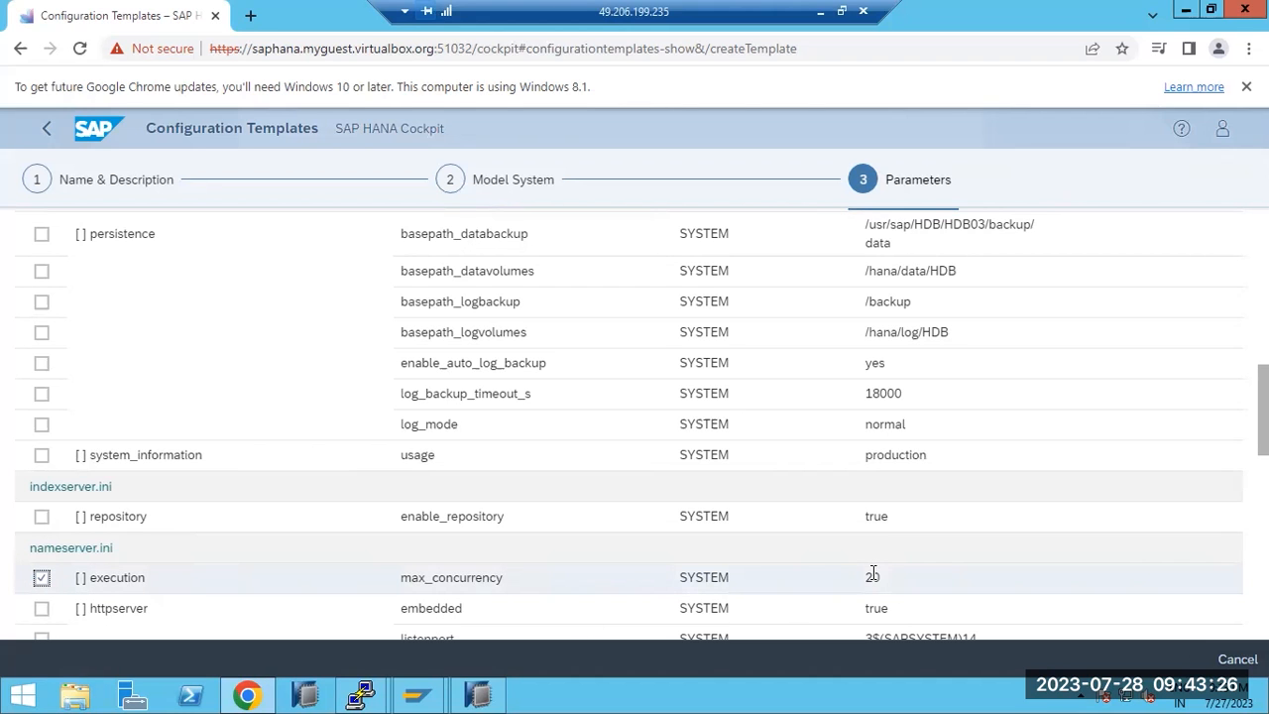
scroll(733, 547, up, 10)
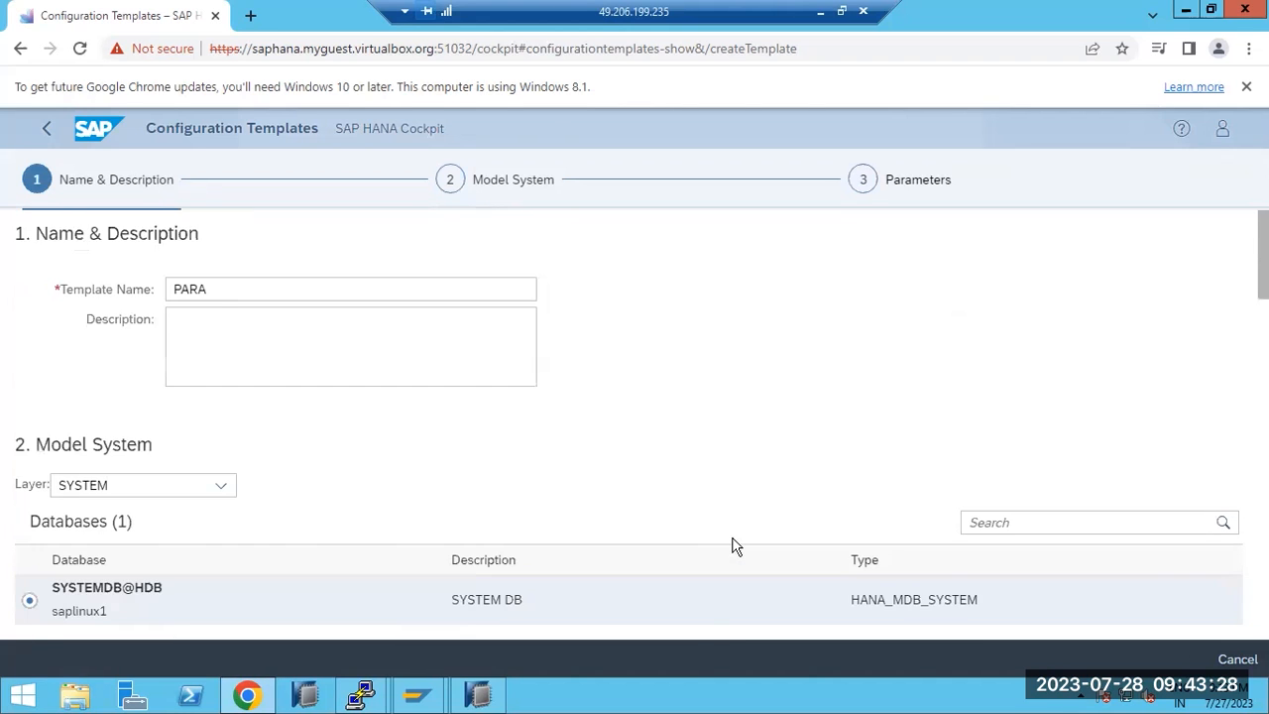
scroll(734, 547, down, 15)
scroll(220, 607, down, 3)
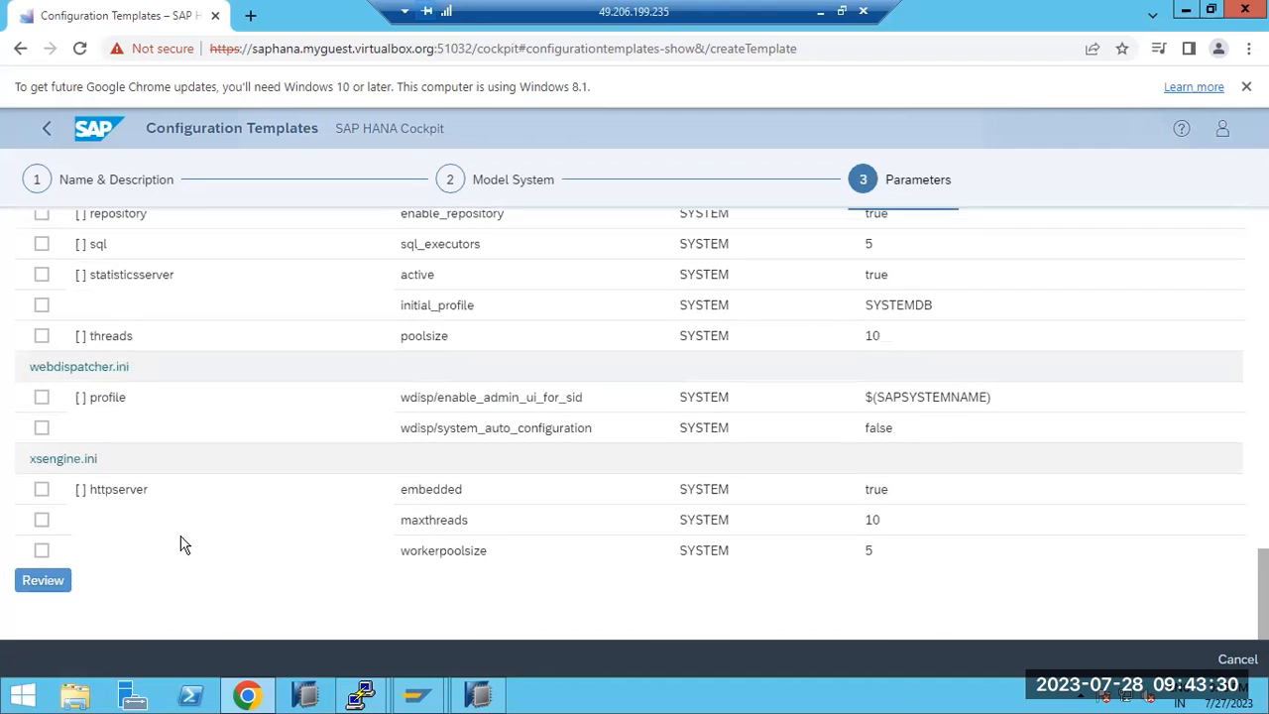
click(38, 587)
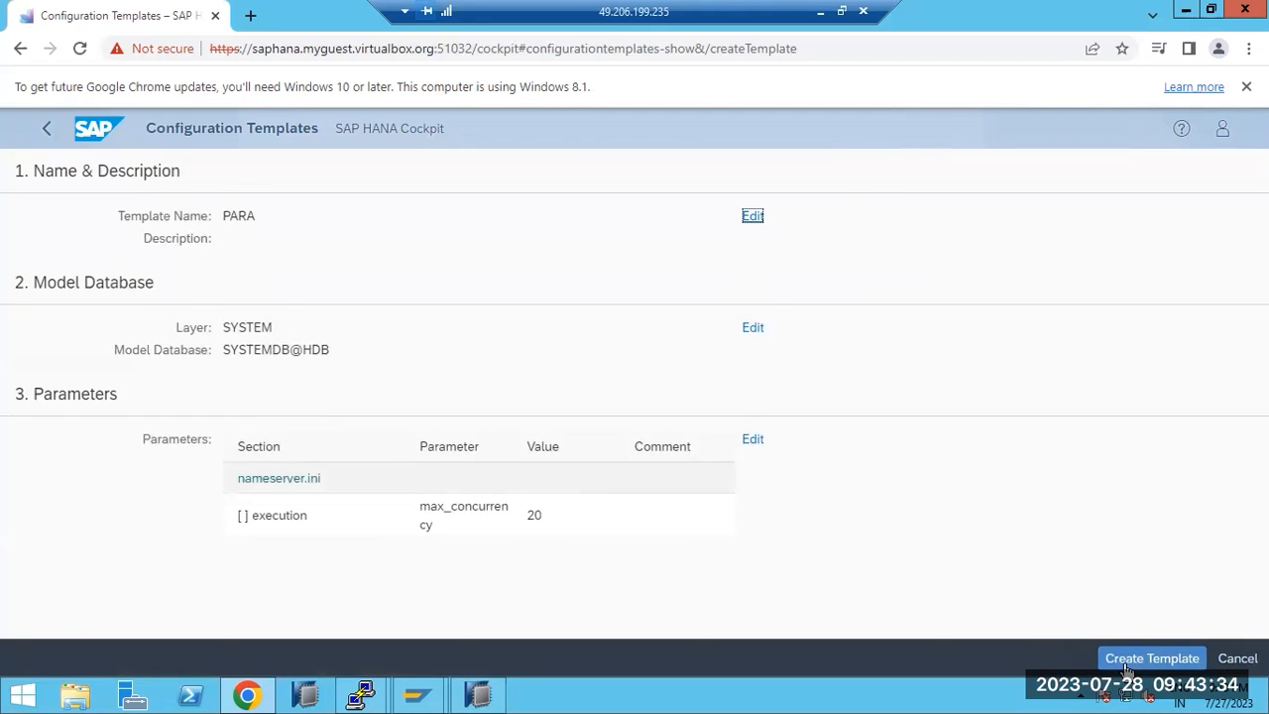
click(1130, 662)
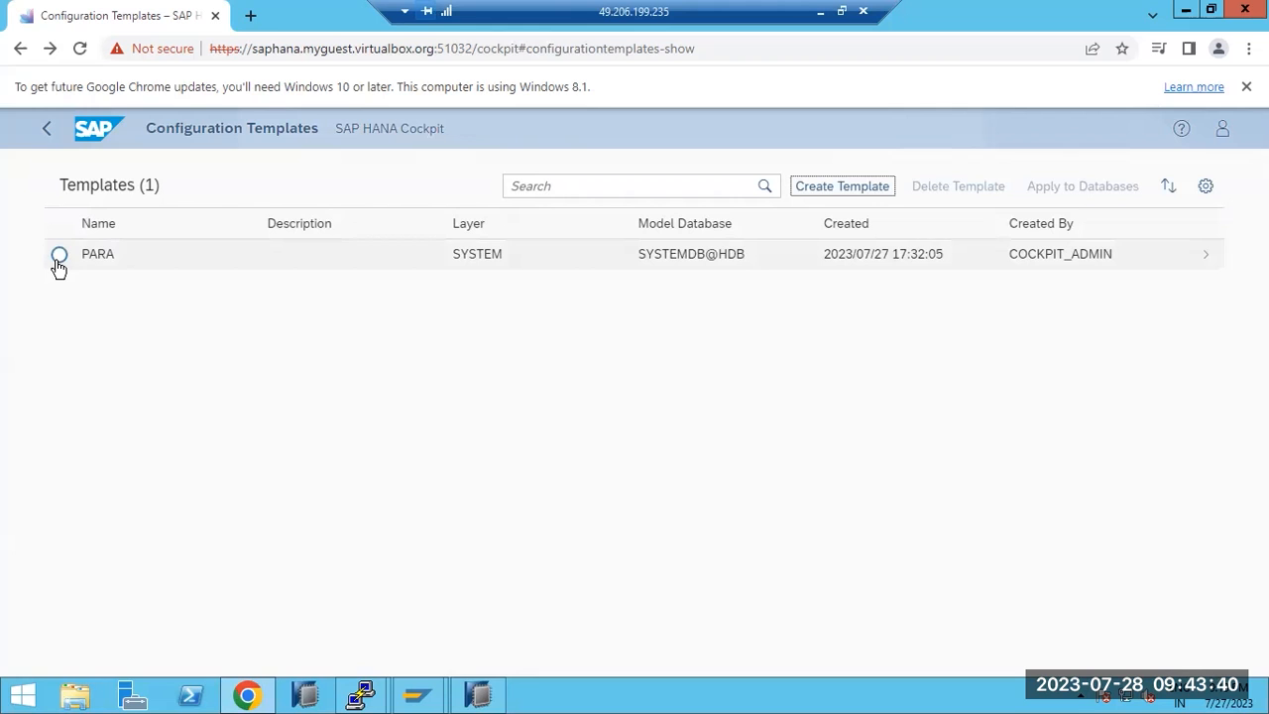
In HANA Studio, expand global.ini's authorization section on SYSTEMDB@HDB's Configuration tab
key(alt+Tab)
mouse_move(508, 692)
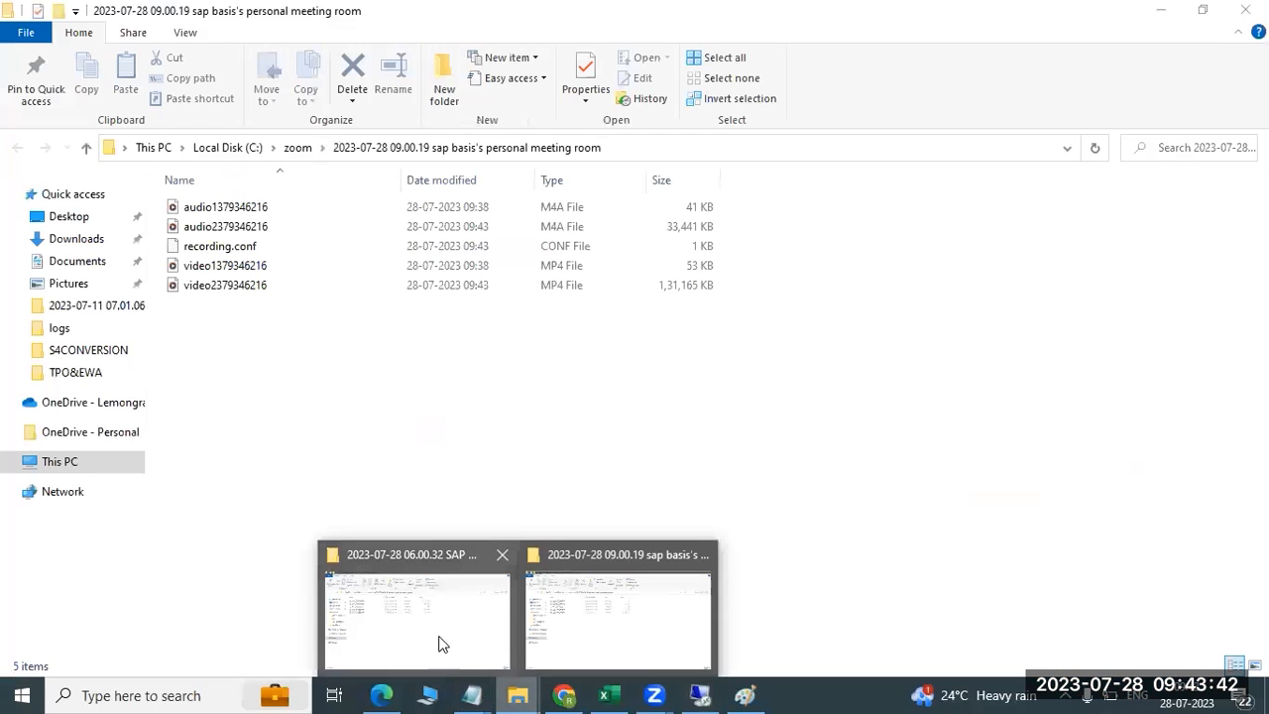
mouse_move(700, 694)
click(705, 611)
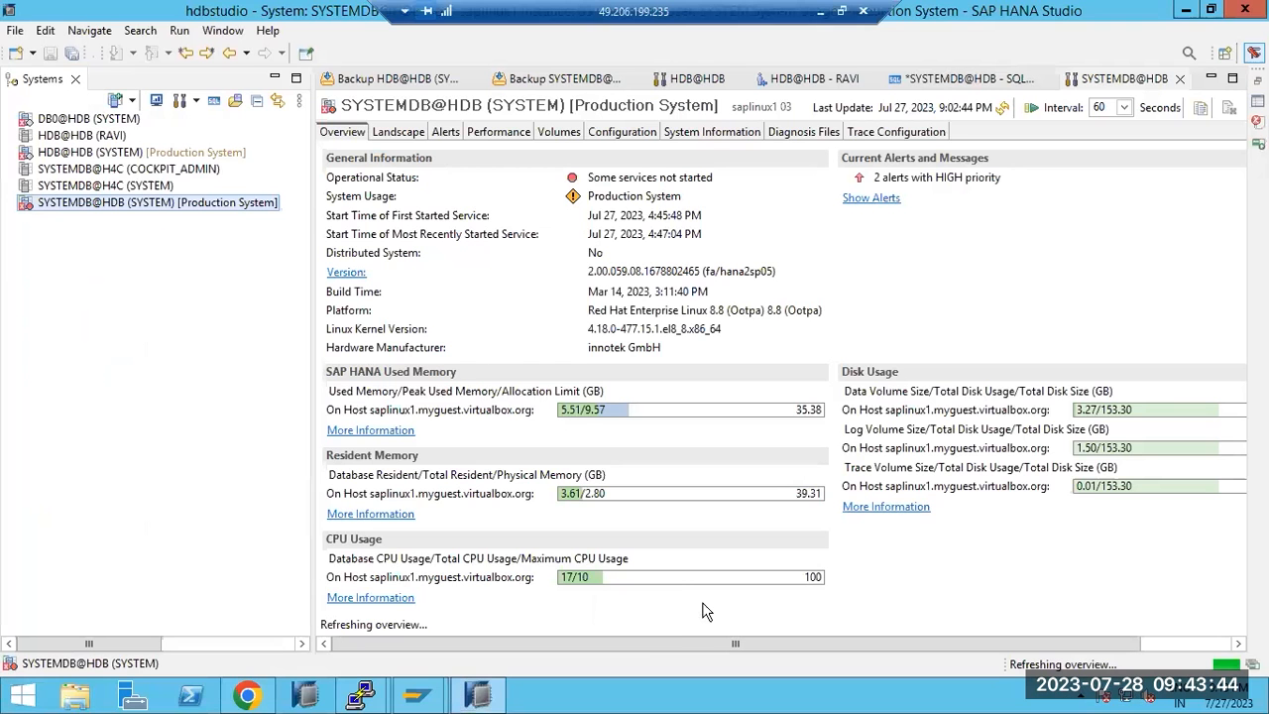
click(397, 133)
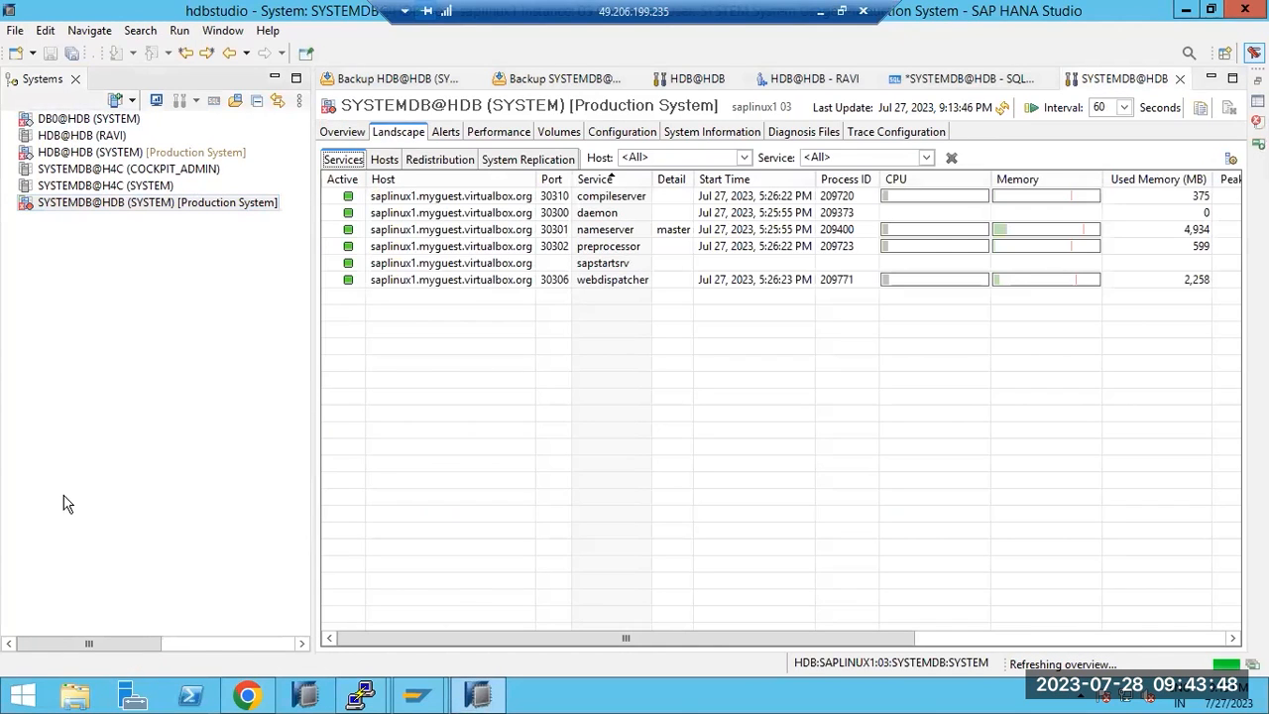
click(645, 134)
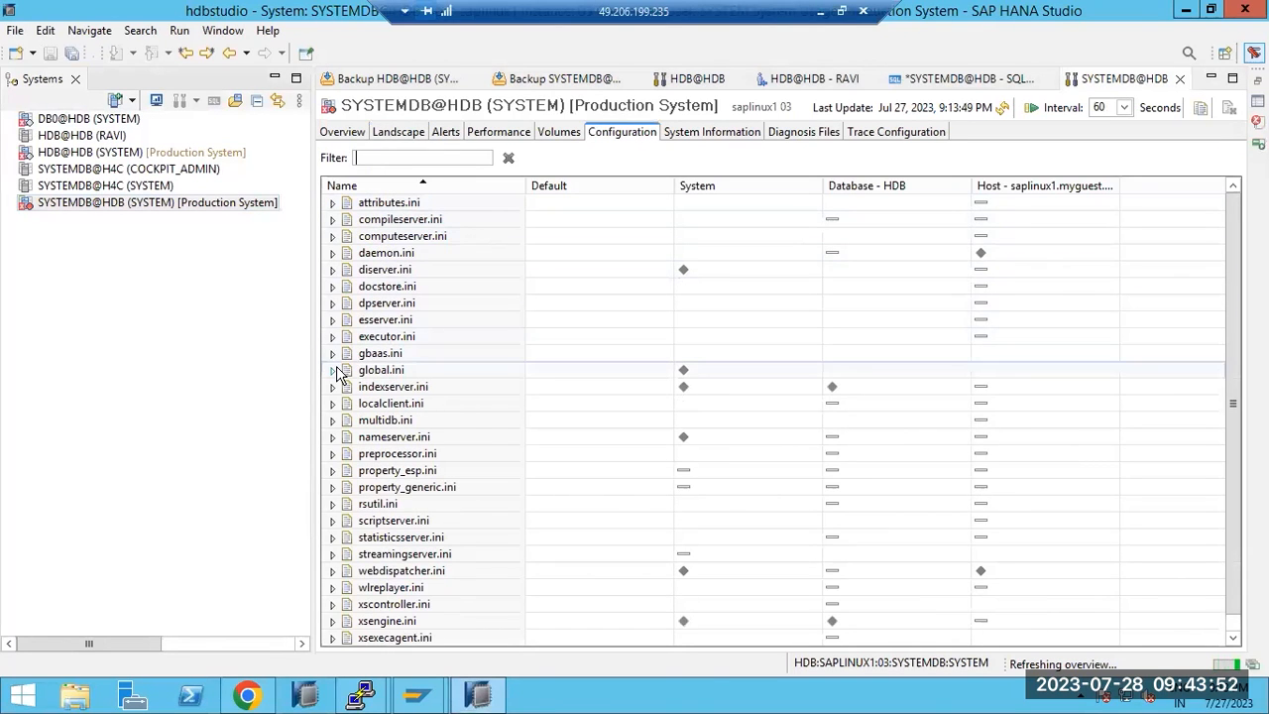
click(334, 369)
double_click(388, 472)
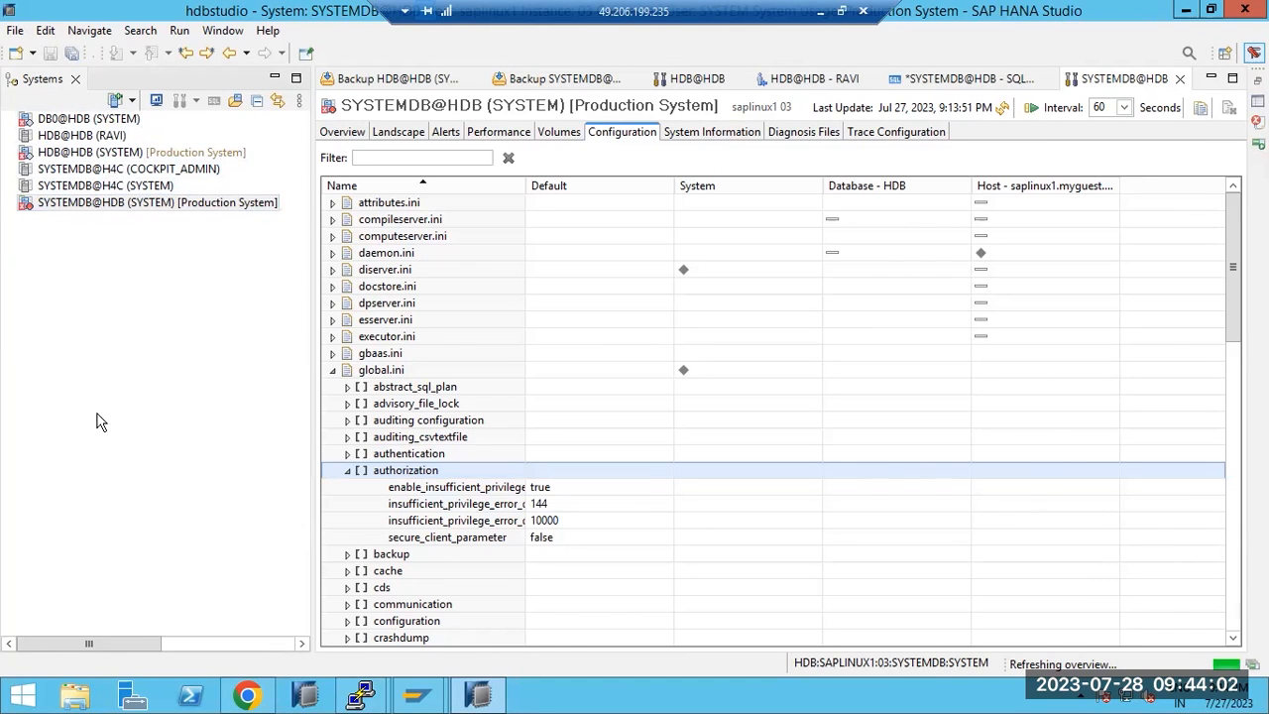
Select the PARA template and apply it to SYSTEMDB@HDB
click(479, 696)
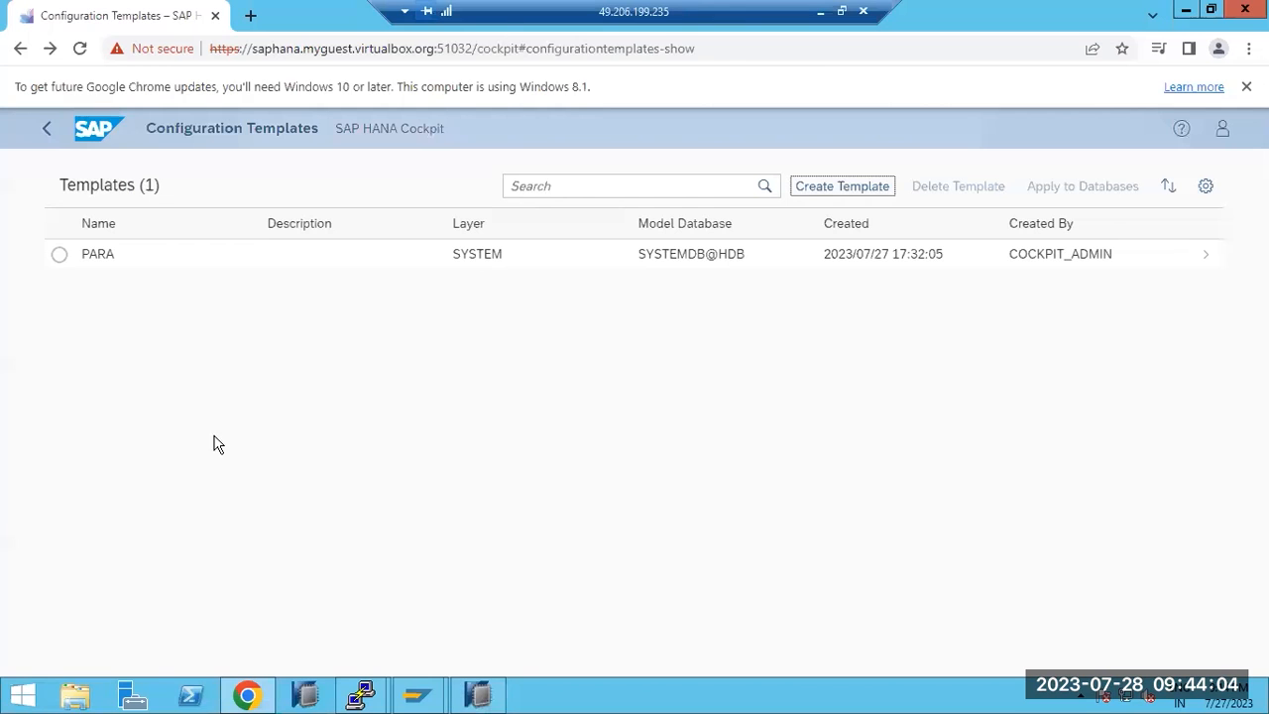
click(58, 255)
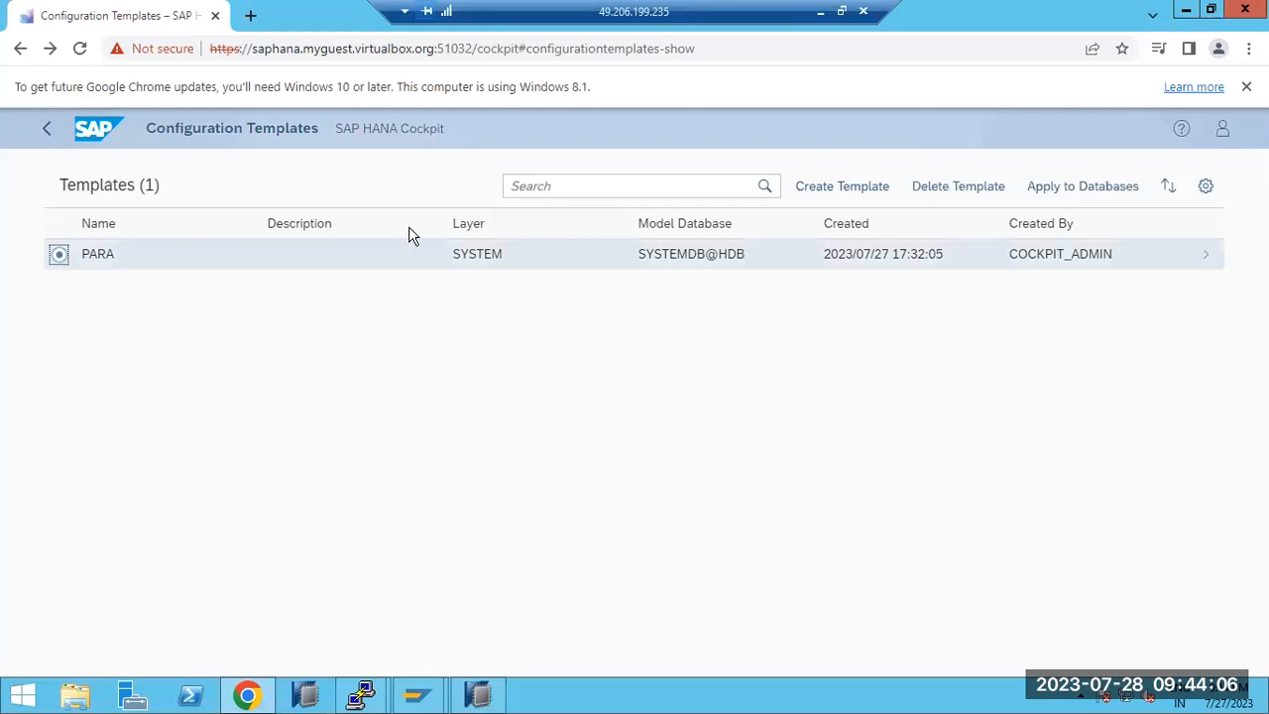
click(466, 700)
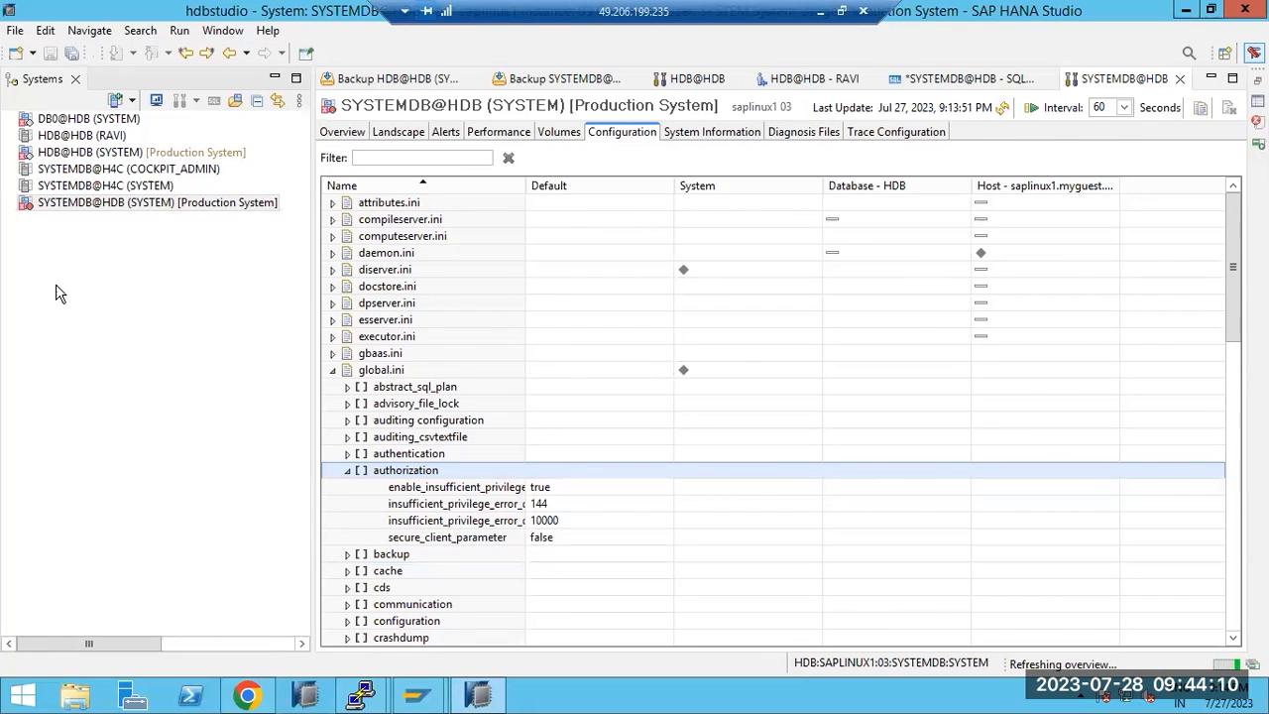
click(490, 694)
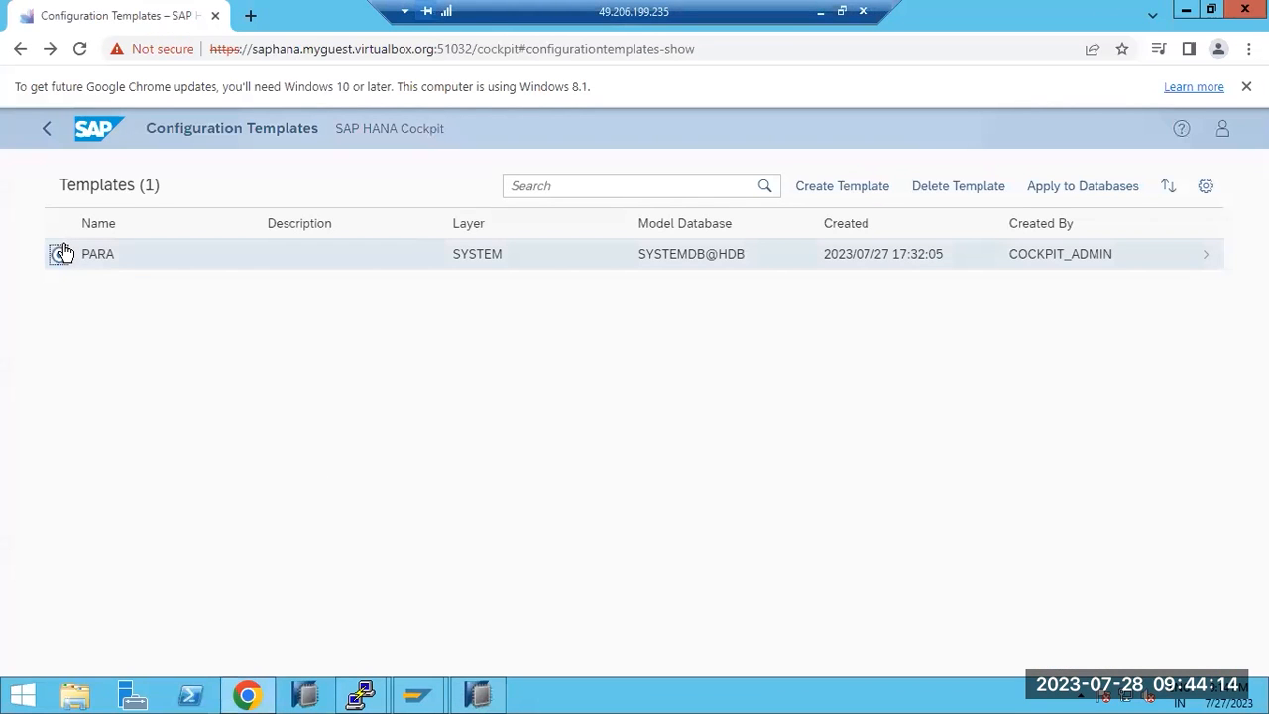
click(1079, 191)
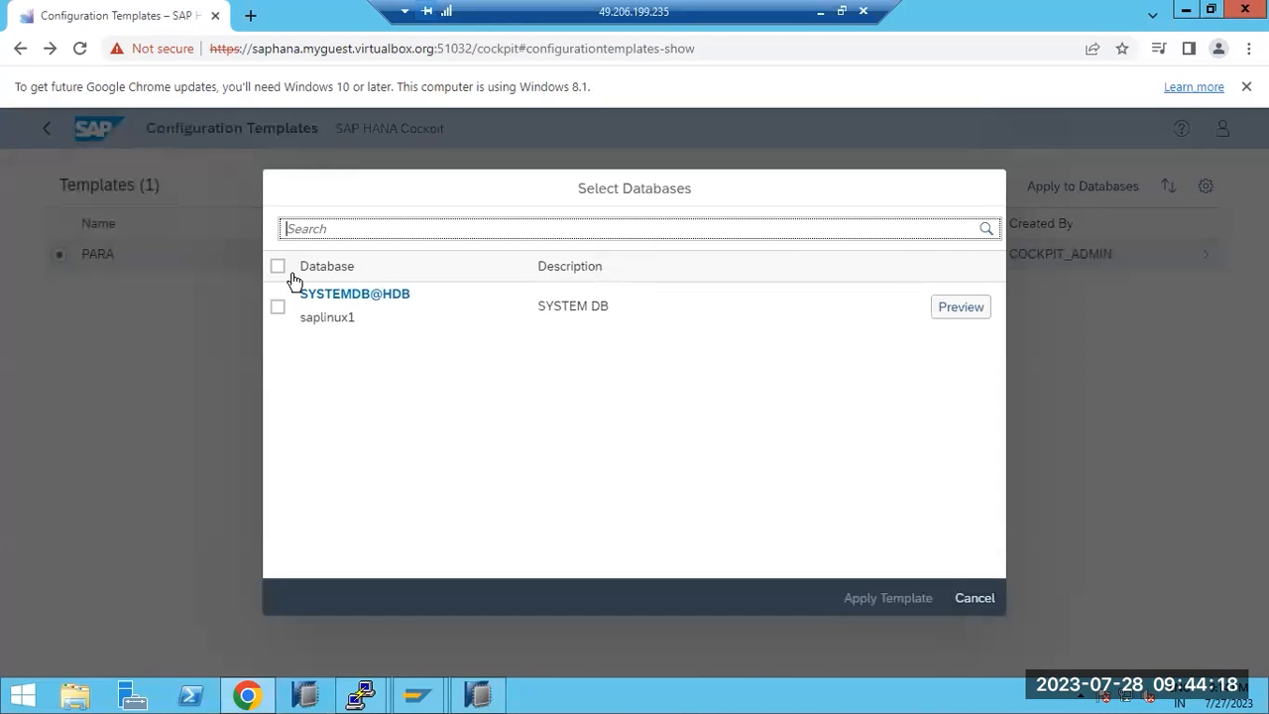
click(278, 268)
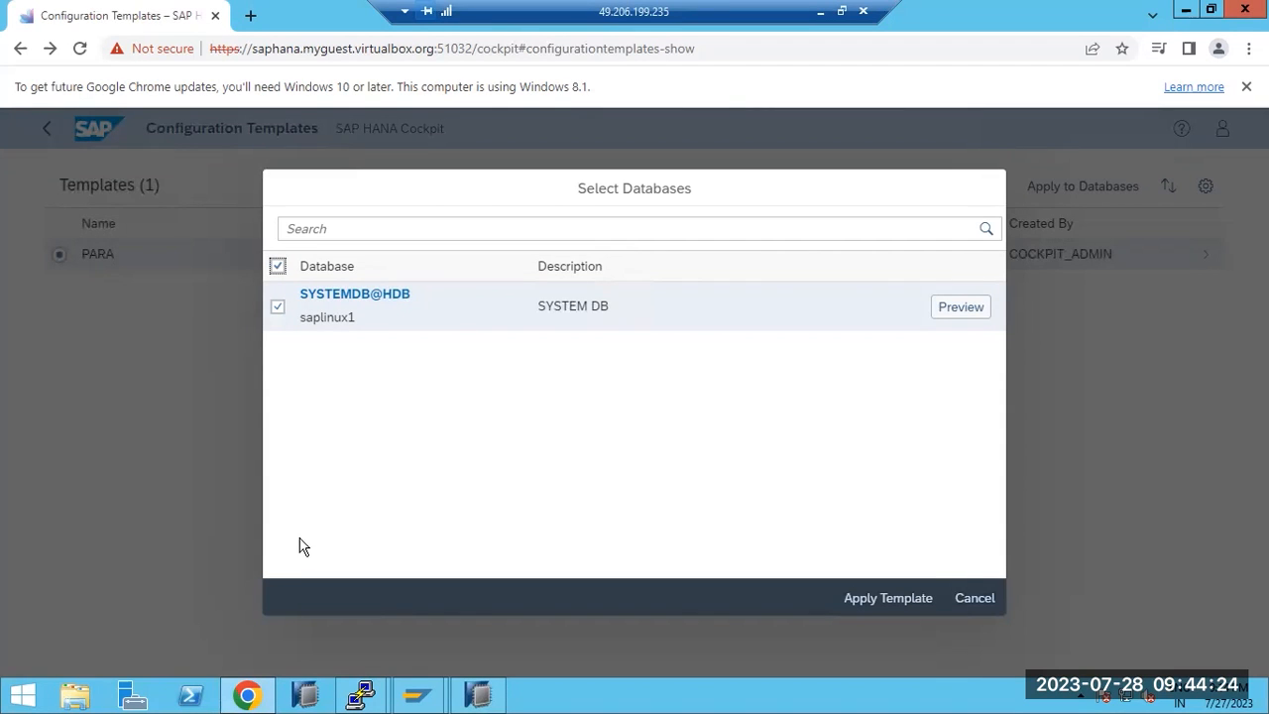
click(866, 601)
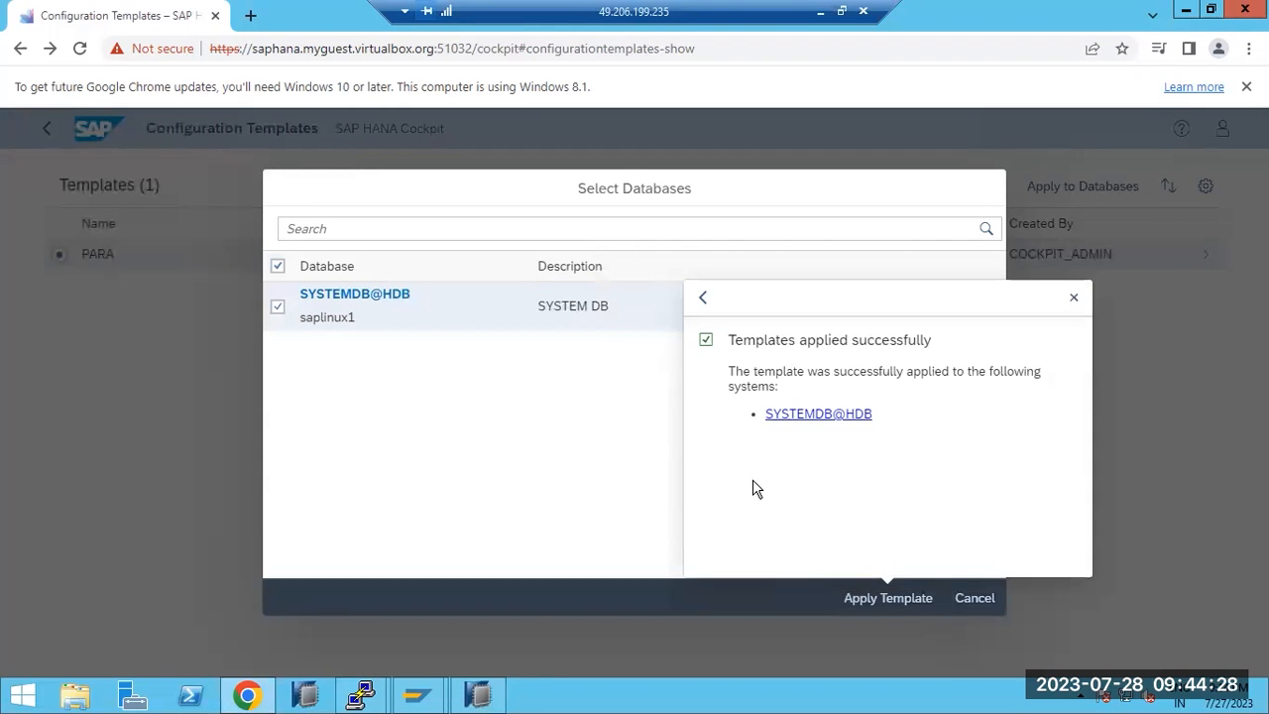
Dismiss the success message, preview no remaining differences, and return to the Cockpit home page
drag(790, 381, 925, 405)
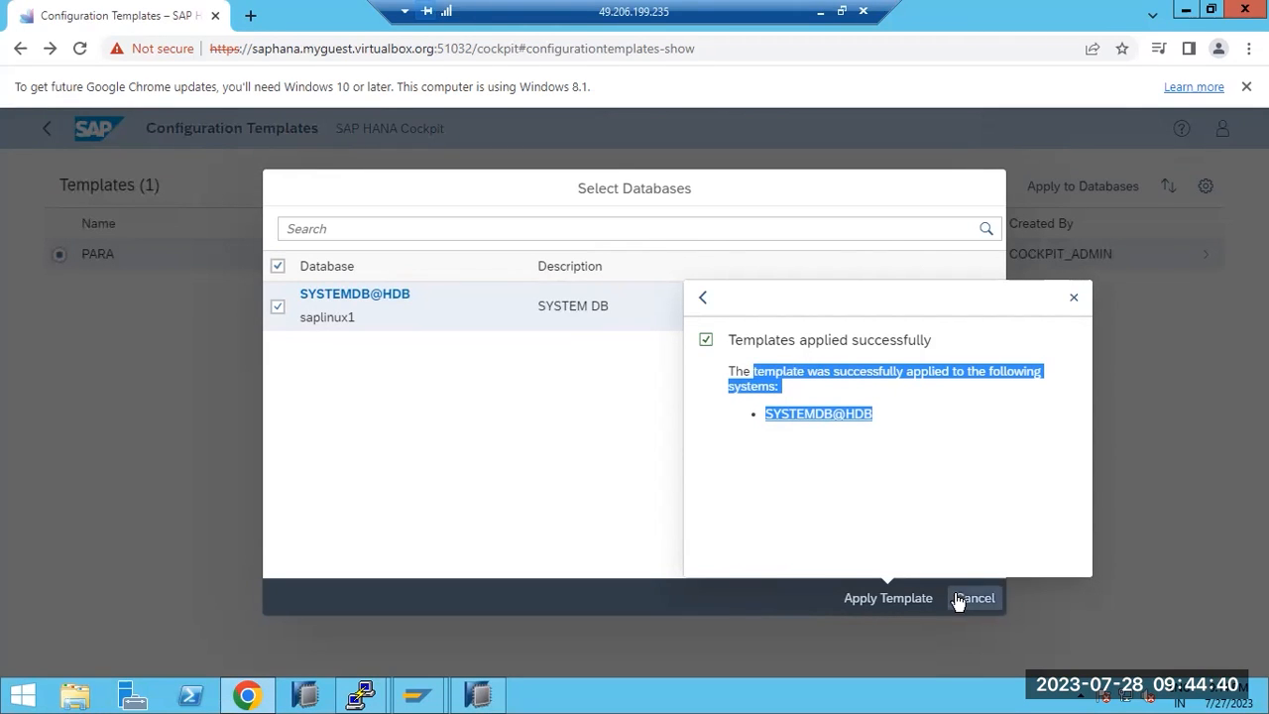
click(1073, 299)
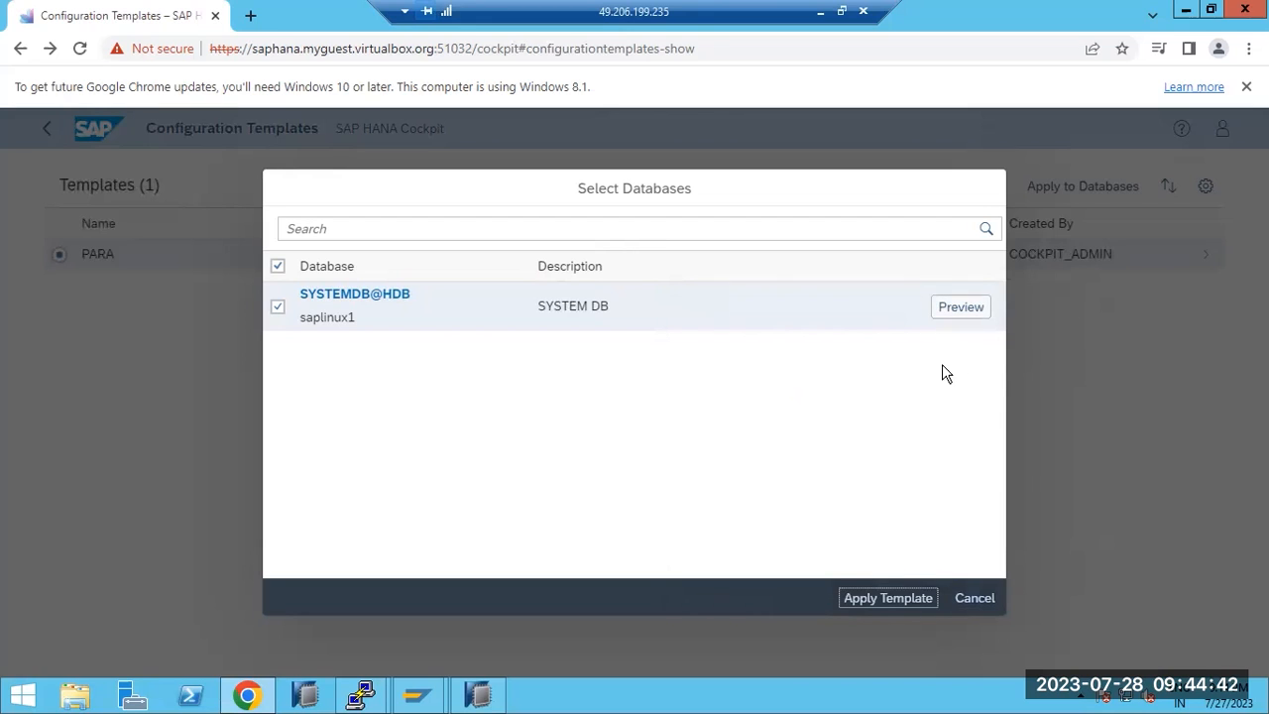
click(962, 306)
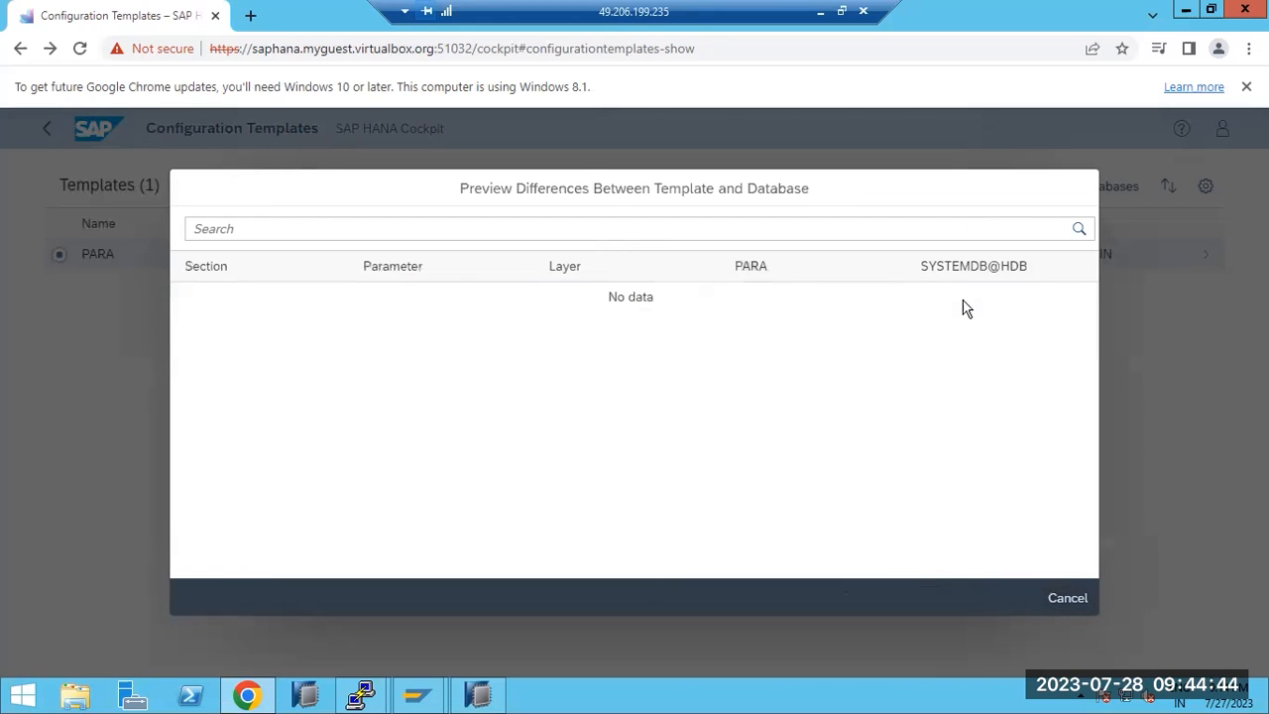
click(1064, 594)
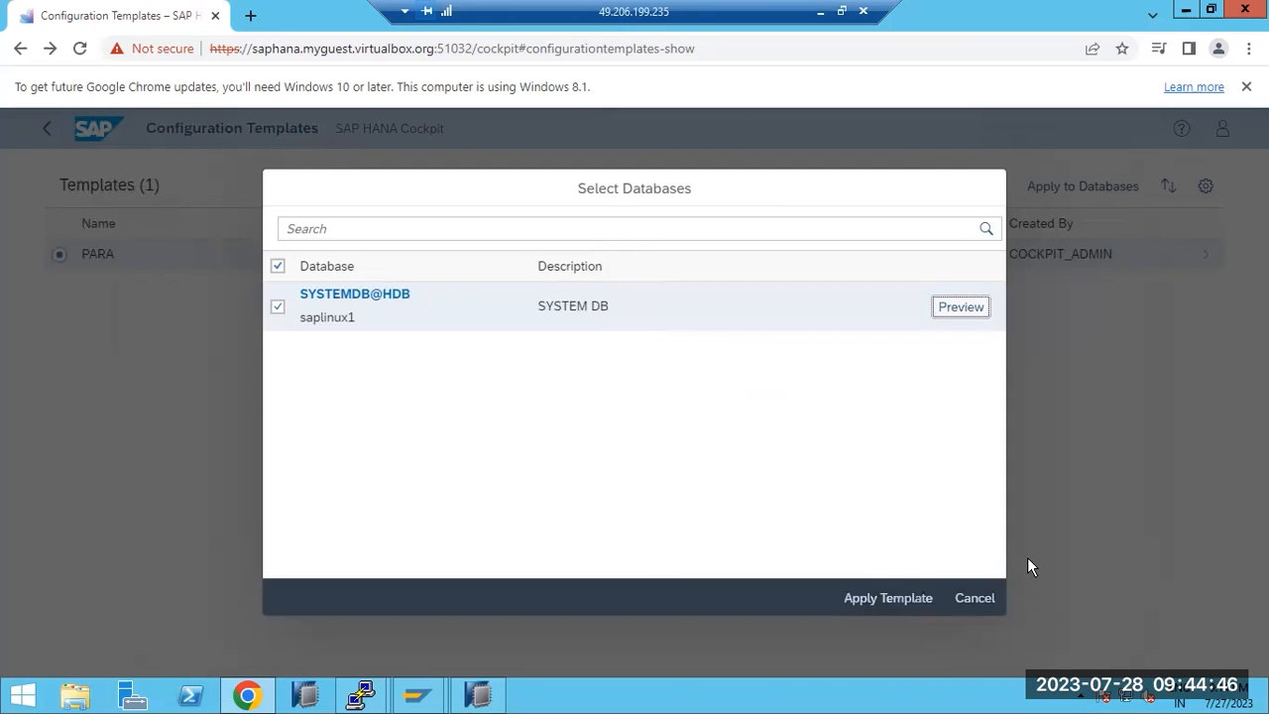
click(975, 597)
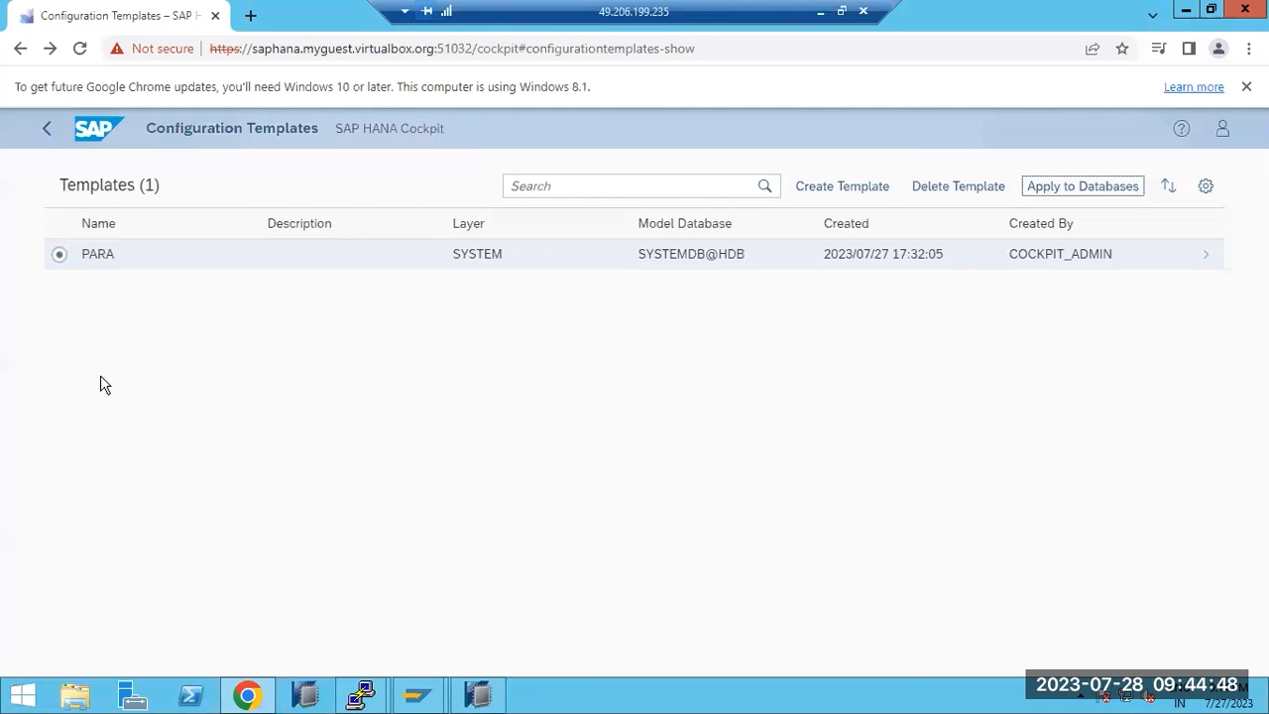
click(44, 137)
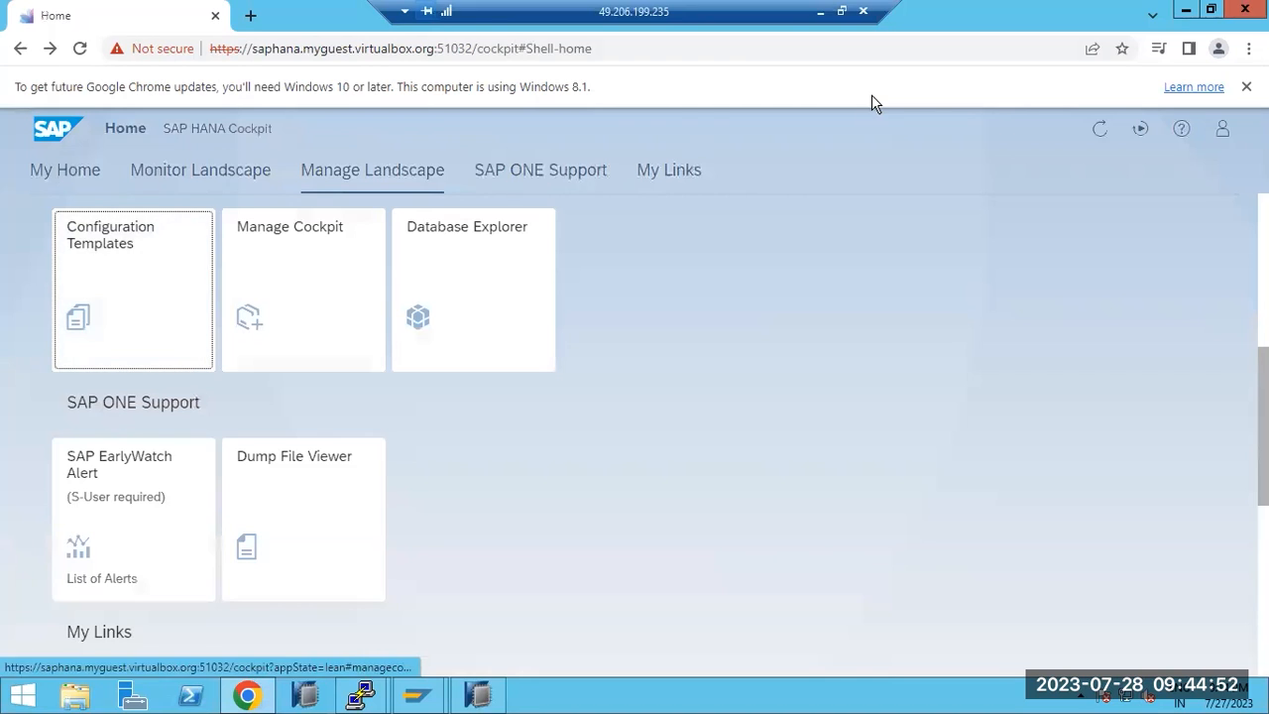
Return to Paint and commit the topic list text, discarding an empty text area
click(820, 10)
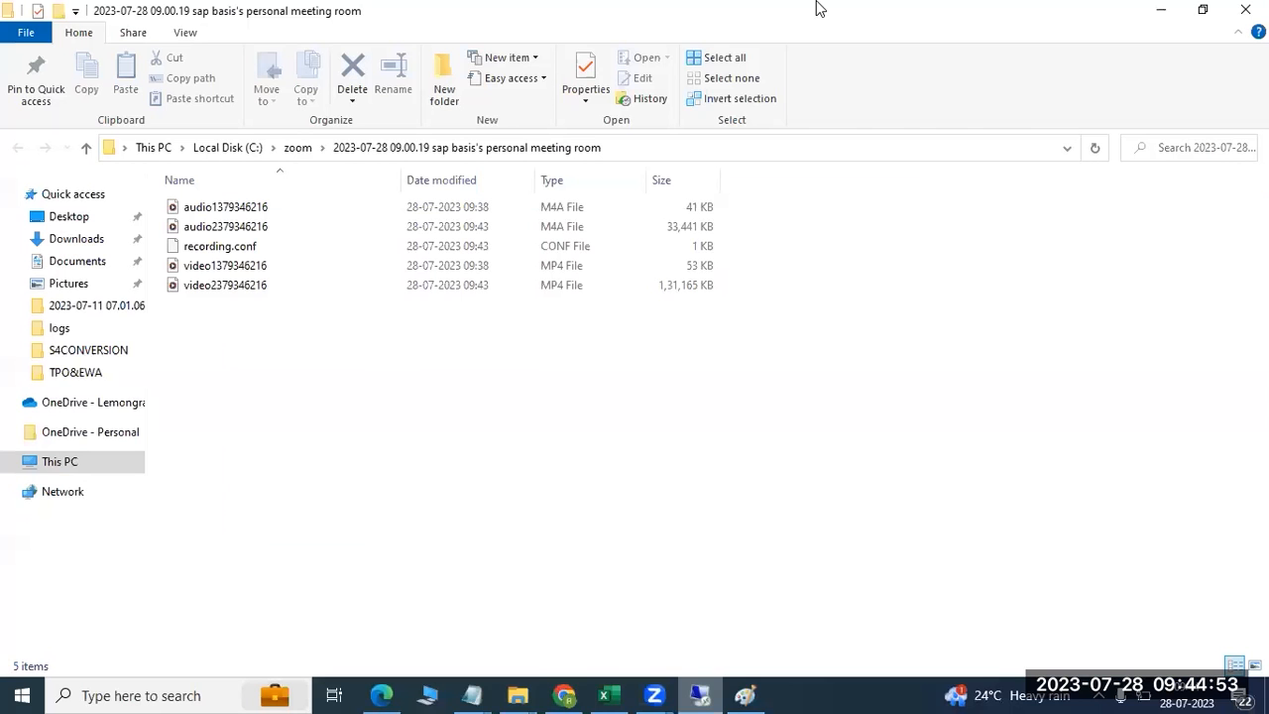
click(744, 694)
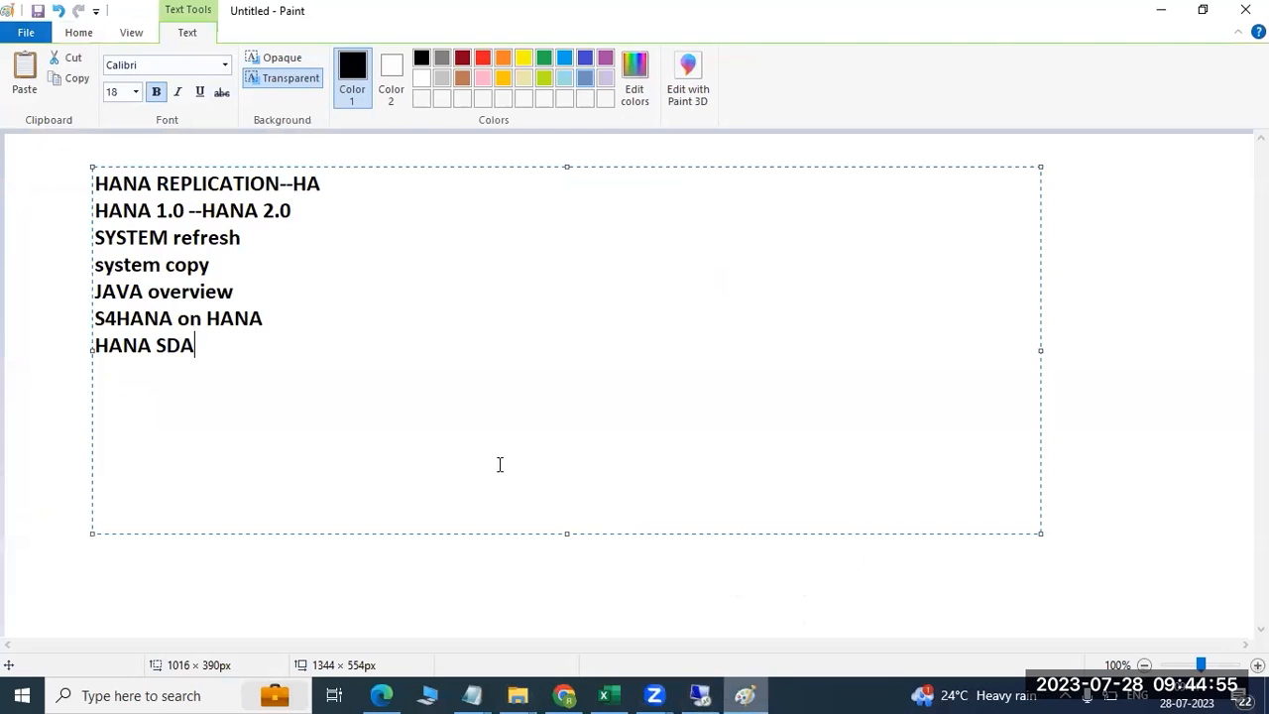
click(327, 586)
drag(351, 143, 1202, 617)
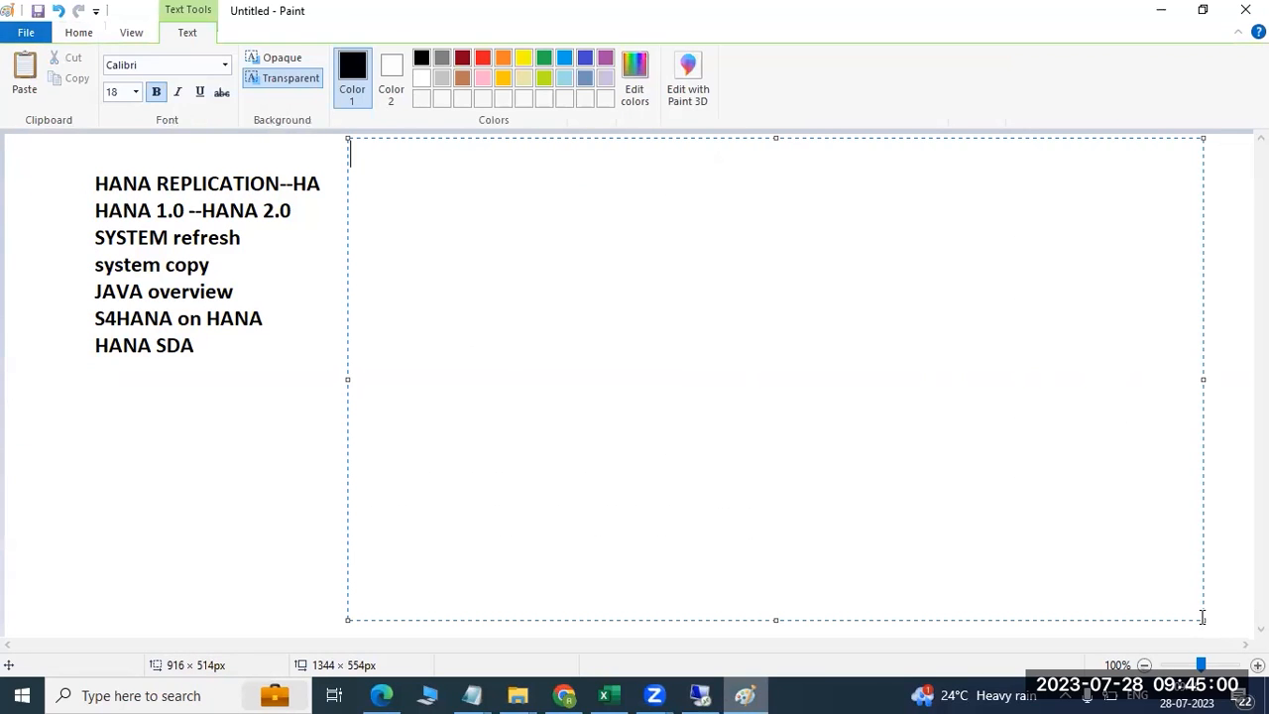
click(195, 430)
Draw a vertical column of rectangles down the right side of the canvas
mouse_move(869, 142)
mouse_down()
mouse_move(924, 209)
mouse_move(907, 261)
mouse_move(933, 282)
mouse_up()
drag(878, 326, 941, 364)
drag(890, 402, 966, 442)
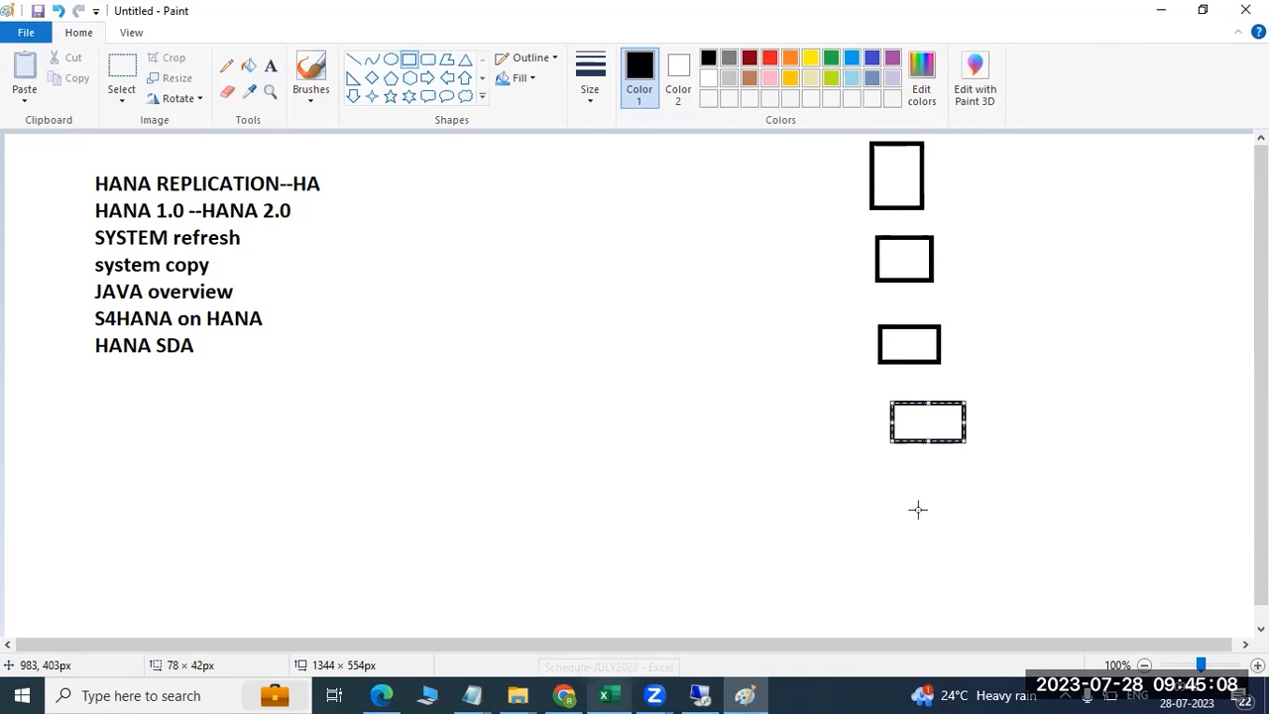
drag(893, 470, 975, 501)
drag(881, 543, 995, 577)
drag(883, 595, 1025, 625)
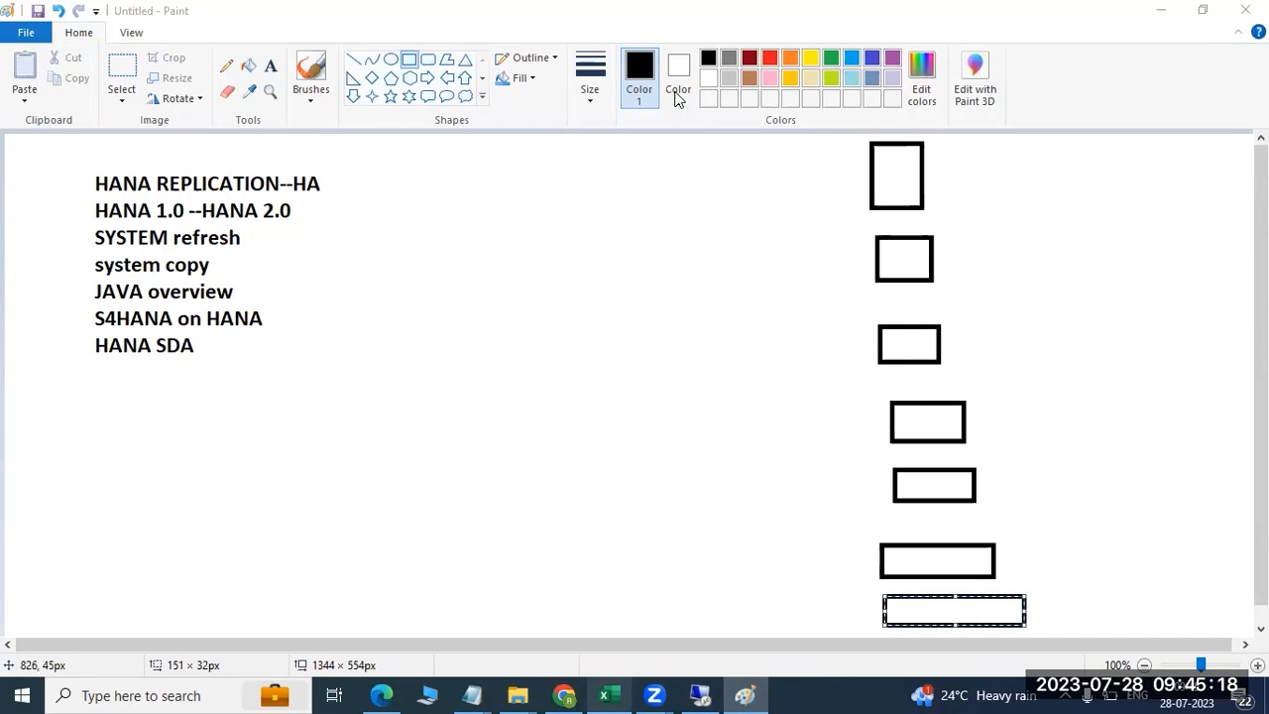
Draw a box just right of the topic list with a short line from it
drag(353, 208, 432, 263)
click(414, 296)
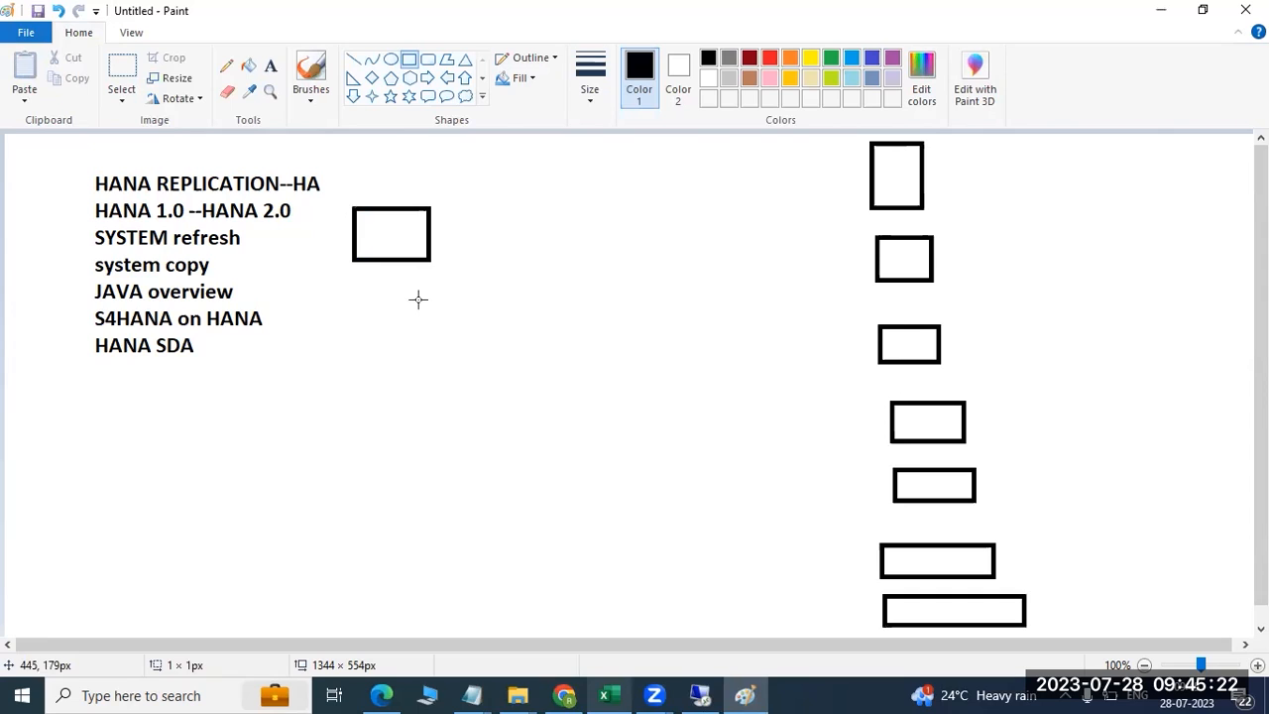
click(353, 59)
drag(410, 239, 449, 297)
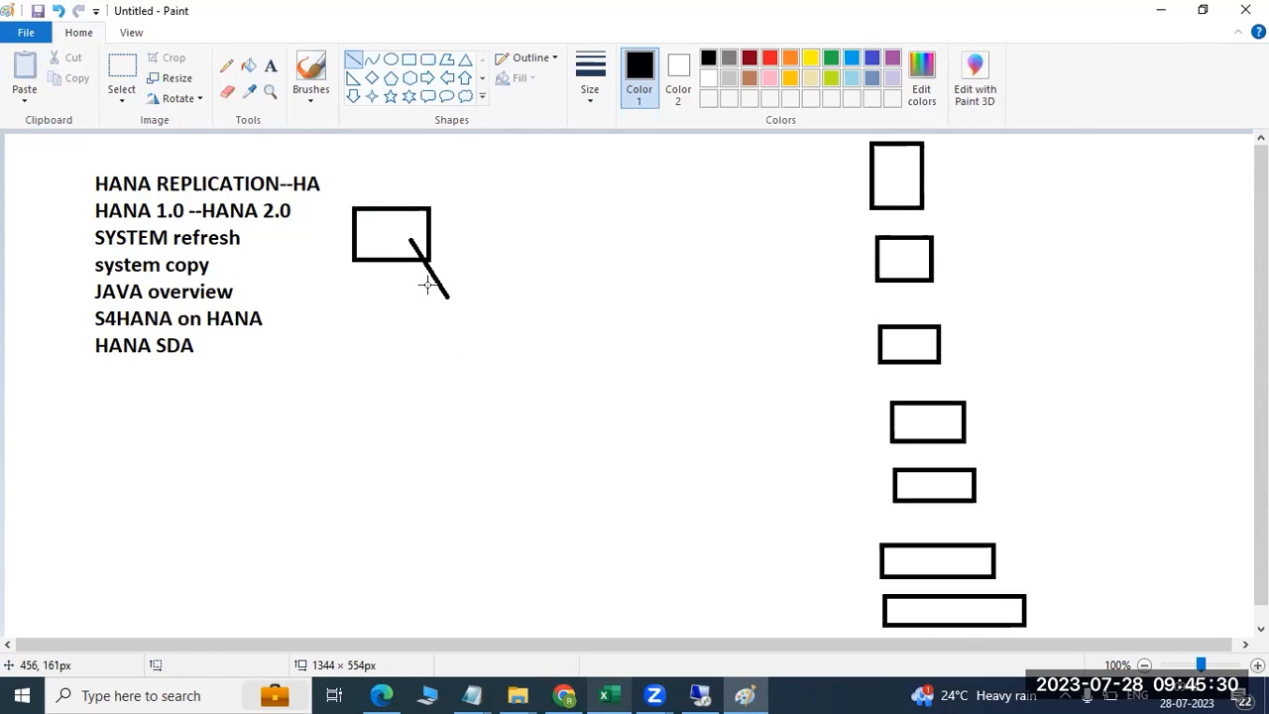
Draw lines fanning out to the top three right-hand boxes, then minimise Paint
drag(443, 373, 465, 365)
drag(445, 370, 899, 181)
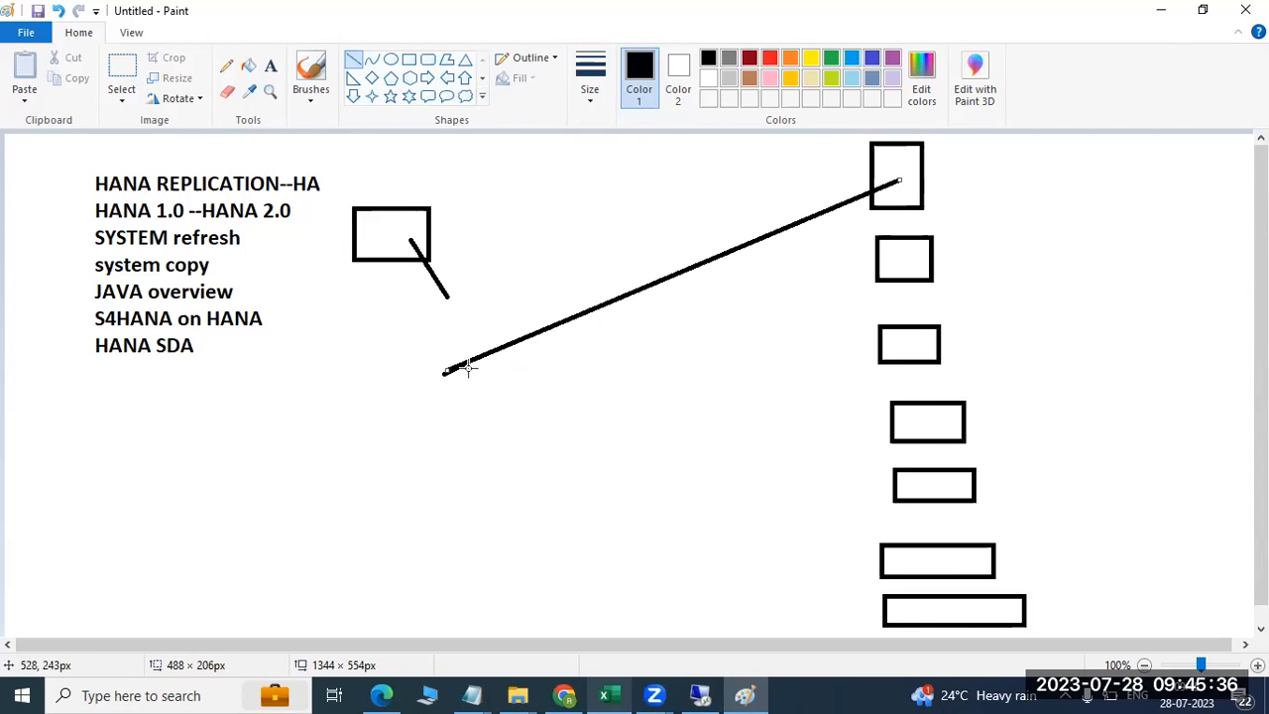
click(440, 393)
drag(439, 382, 919, 272)
mouse_move(423, 381)
mouse_down()
mouse_move(525, 387)
mouse_move(914, 341)
mouse_up()
drag(409, 382, 429, 383)
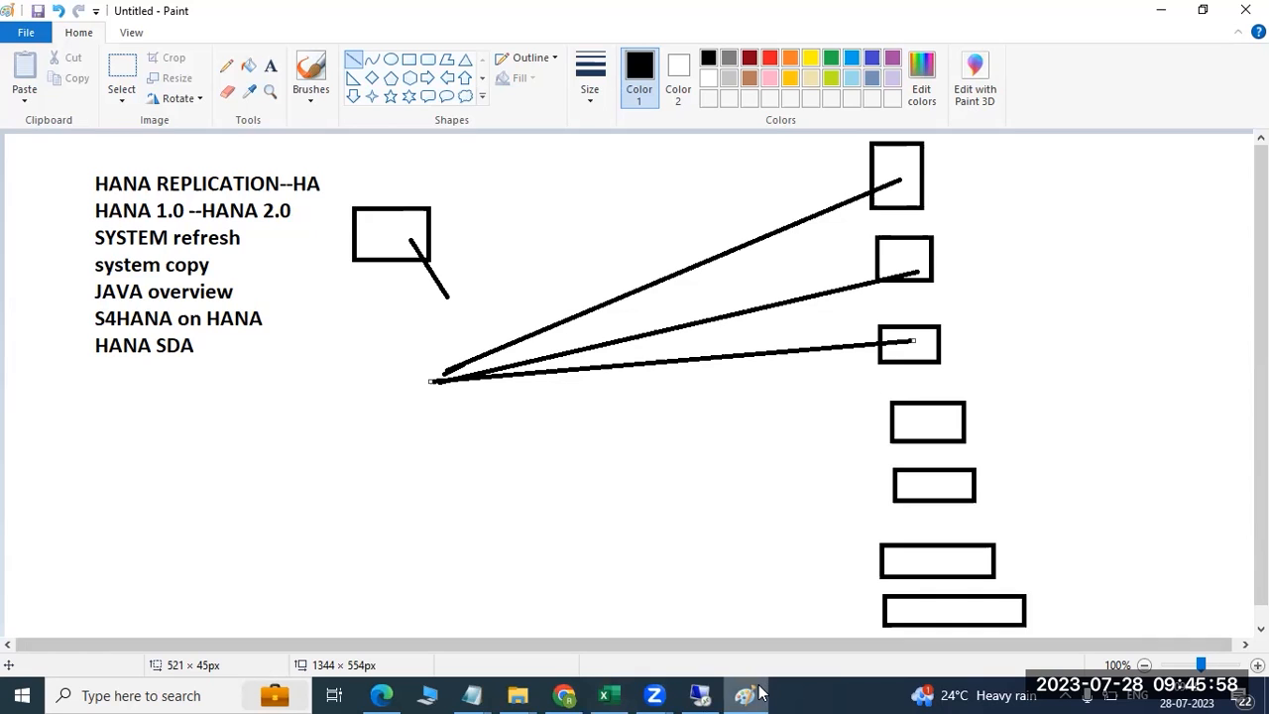
click(517, 695)
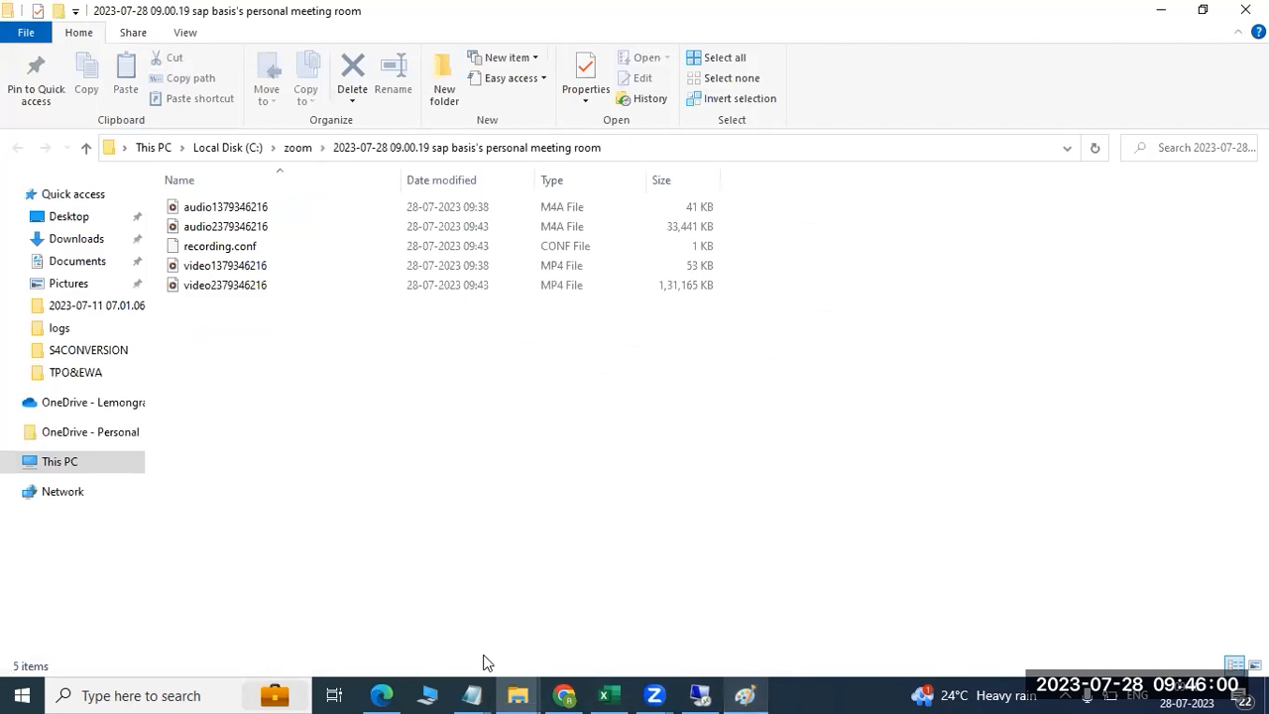
Open the Database Explorer, then launch SAP EarlyWatch Alert from the Home page's SAP ONE Support section
click(700, 695)
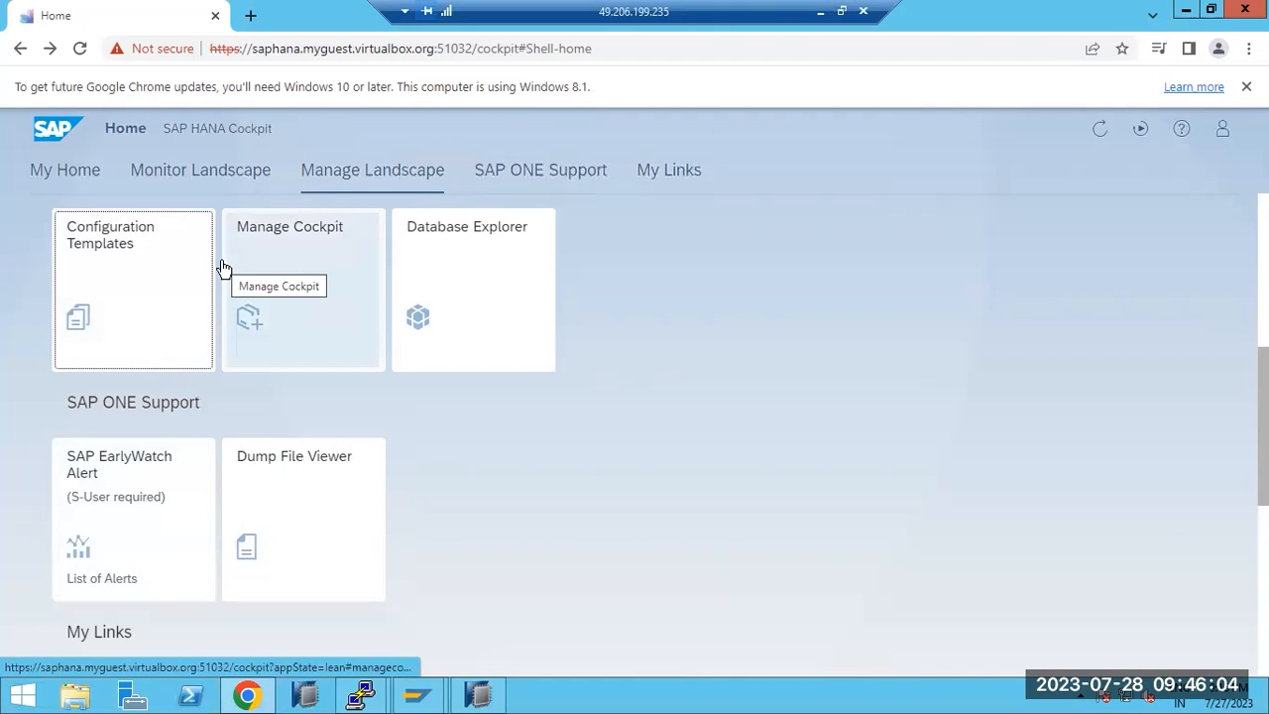
click(471, 308)
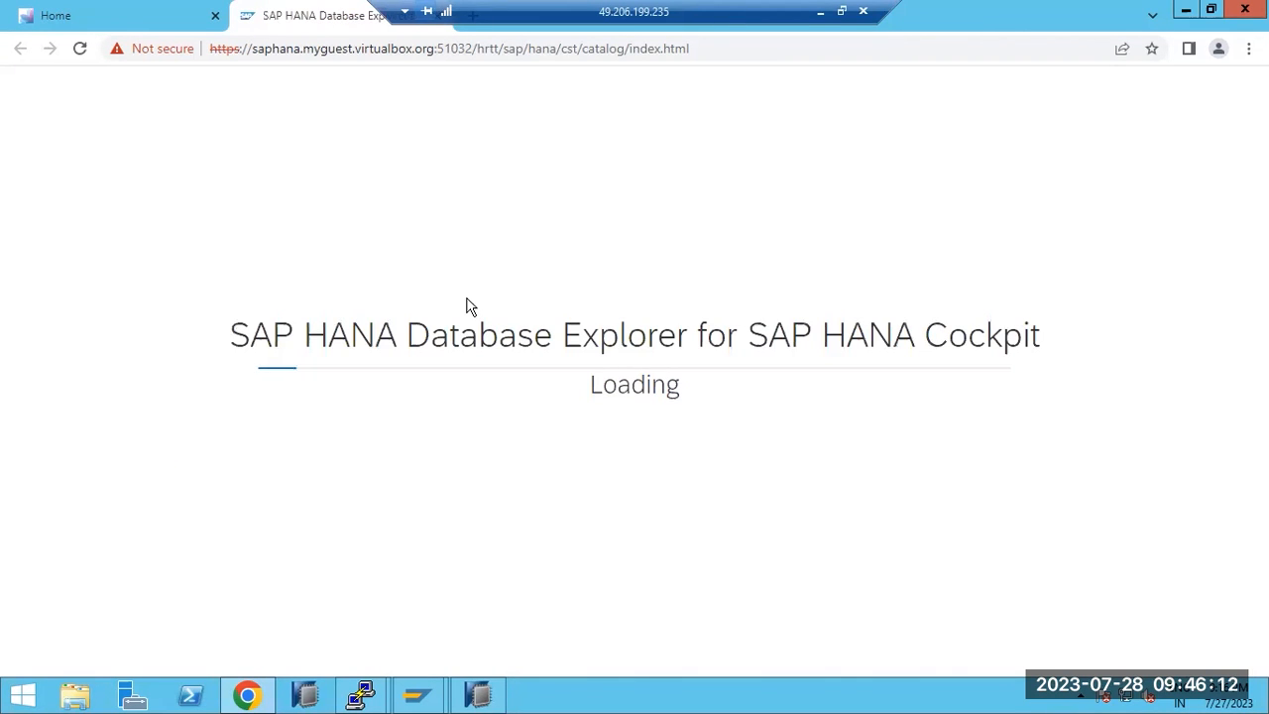
click(90, 20)
scroll(368, 347, up, 2)
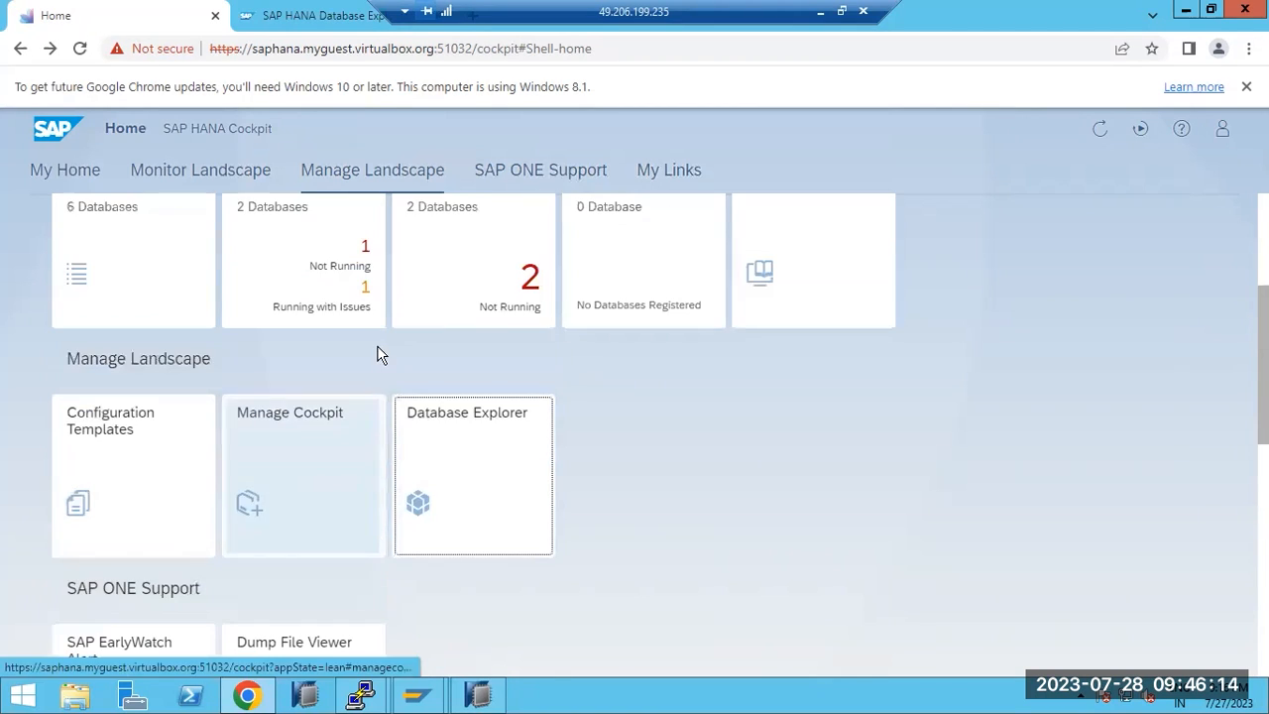
scroll(298, 397, up, 2)
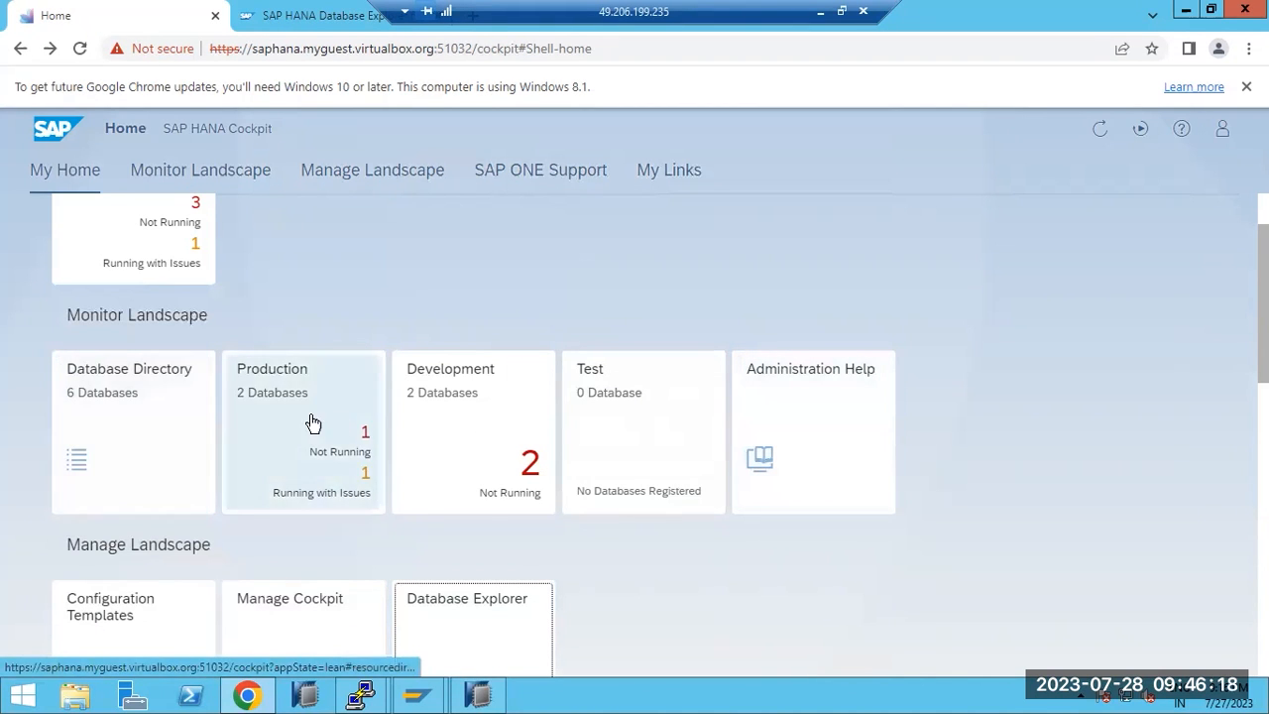
scroll(157, 337, up, 1)
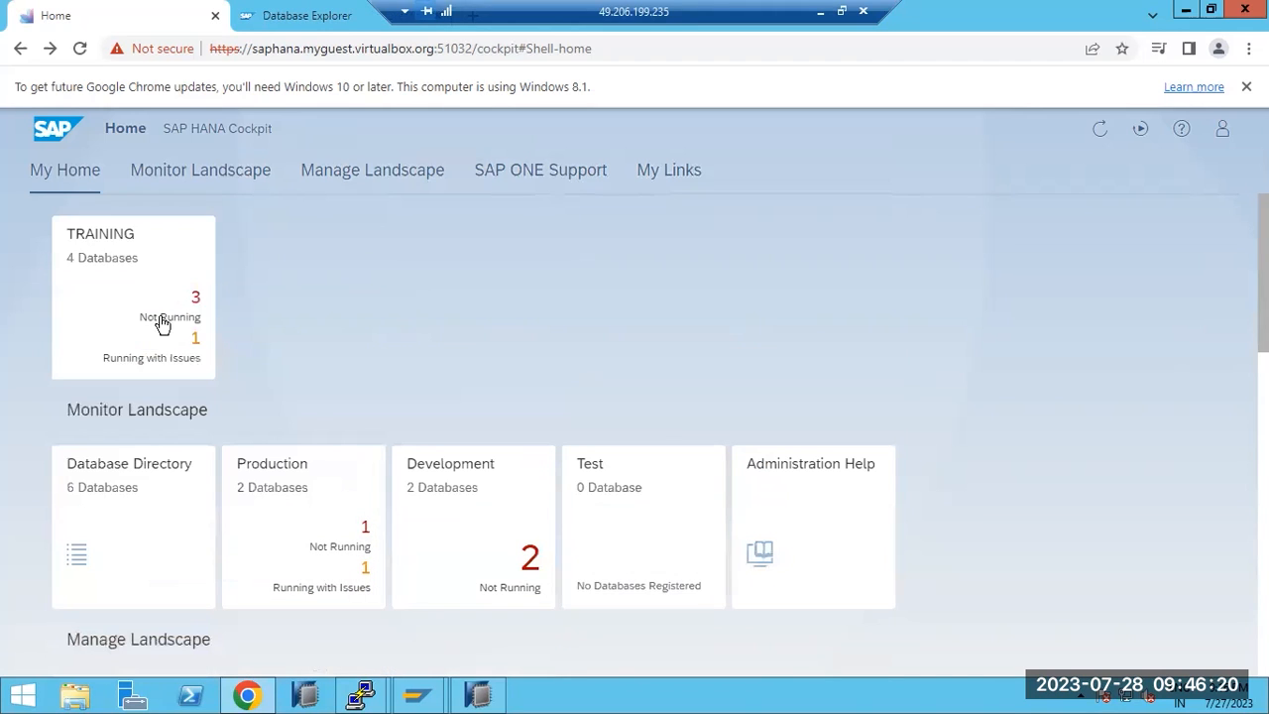
click(570, 170)
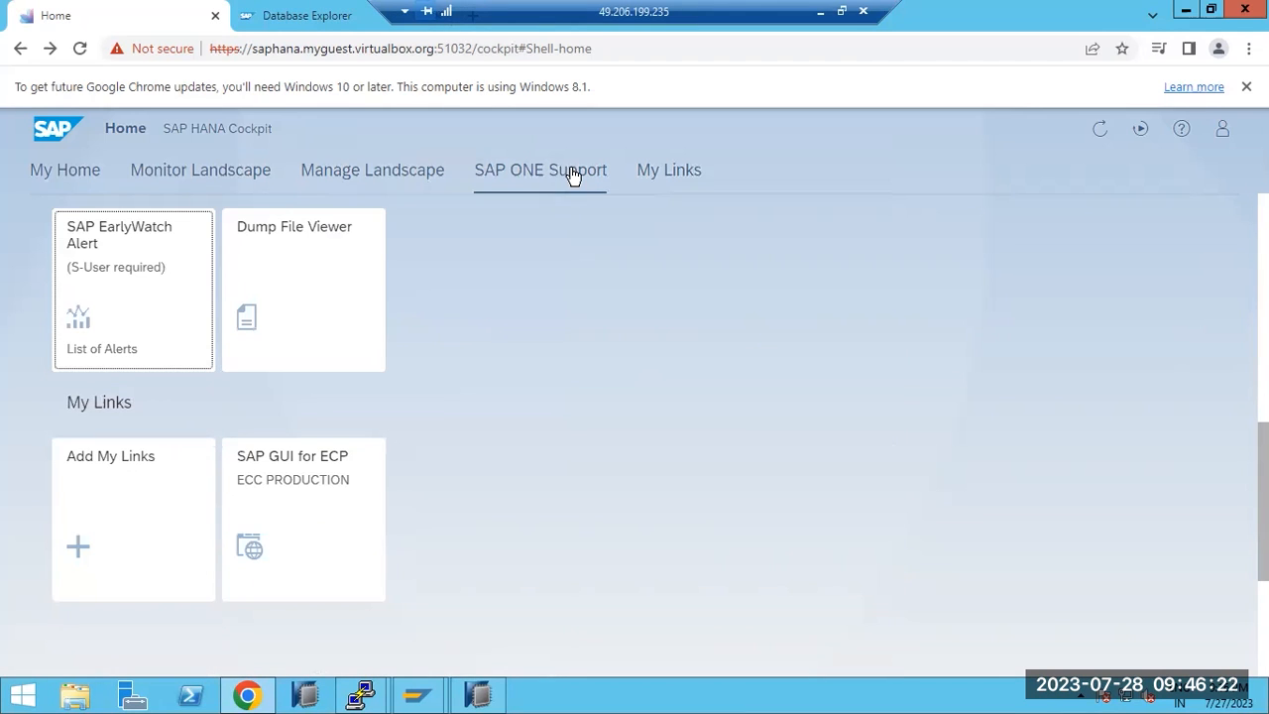
click(128, 309)
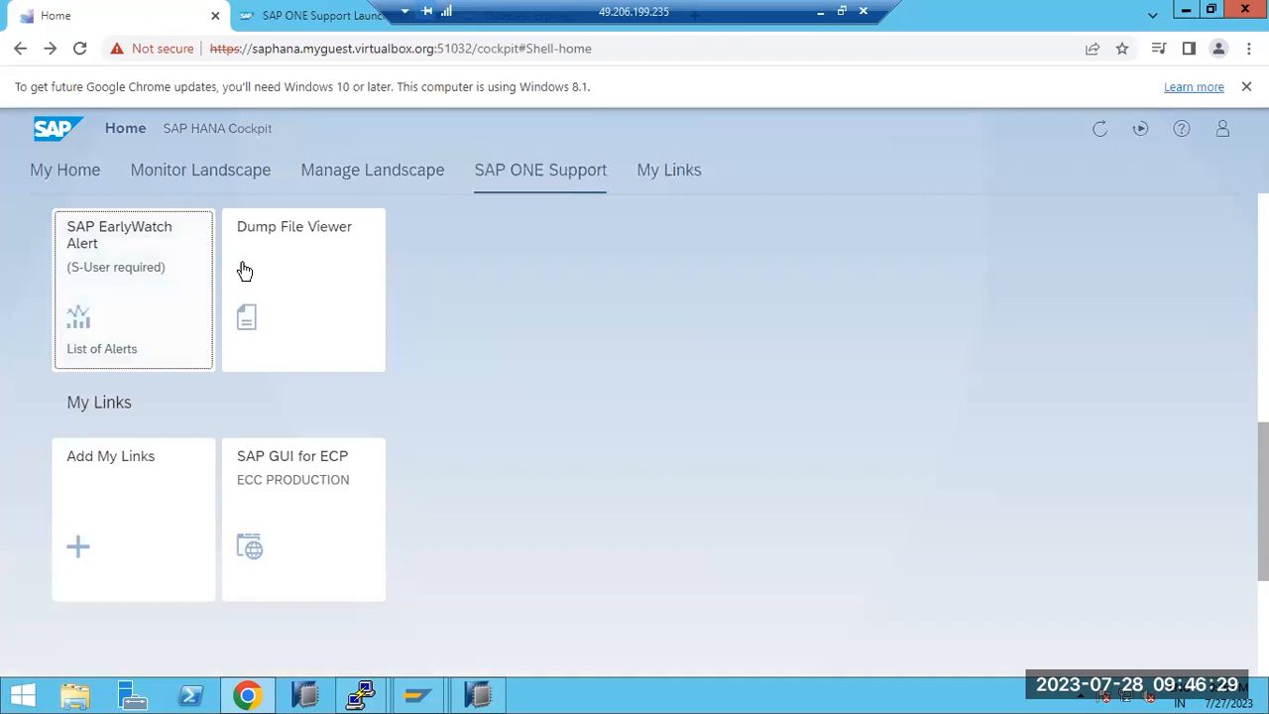
Open the Dump File Viewer and abandon adding a dump file
click(297, 280)
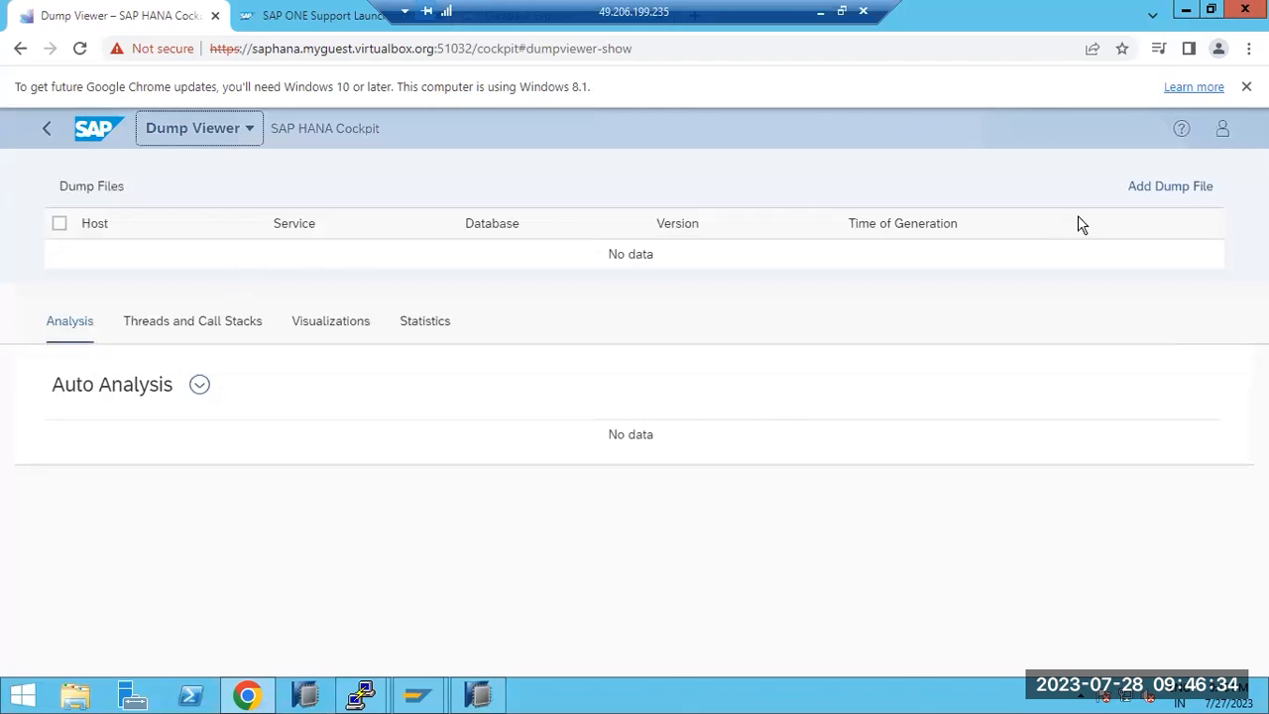
click(1178, 191)
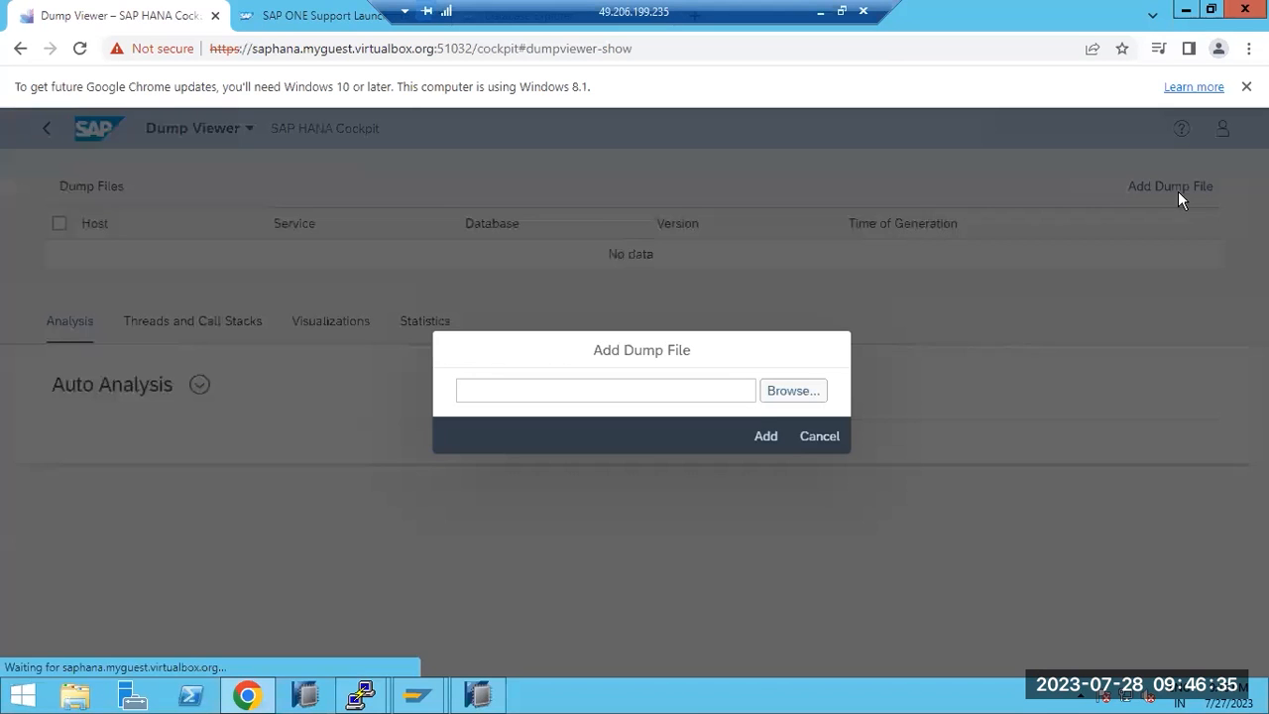
click(767, 402)
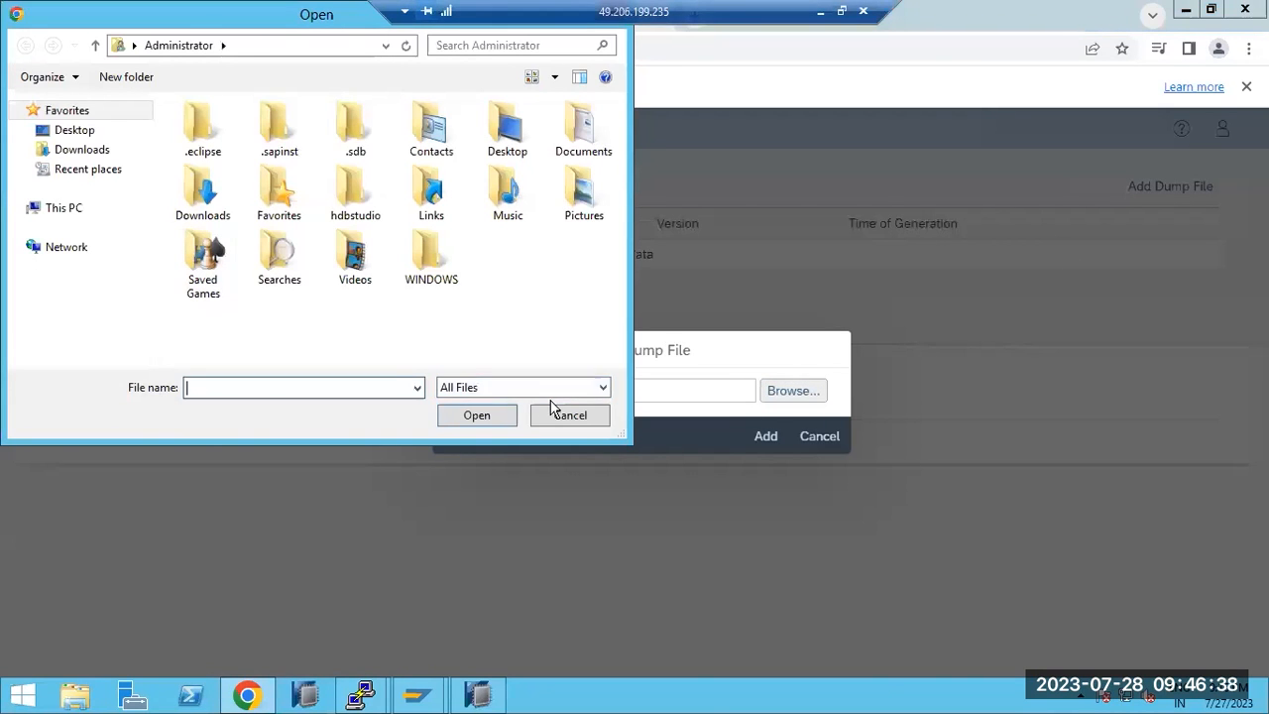
click(570, 422)
click(819, 436)
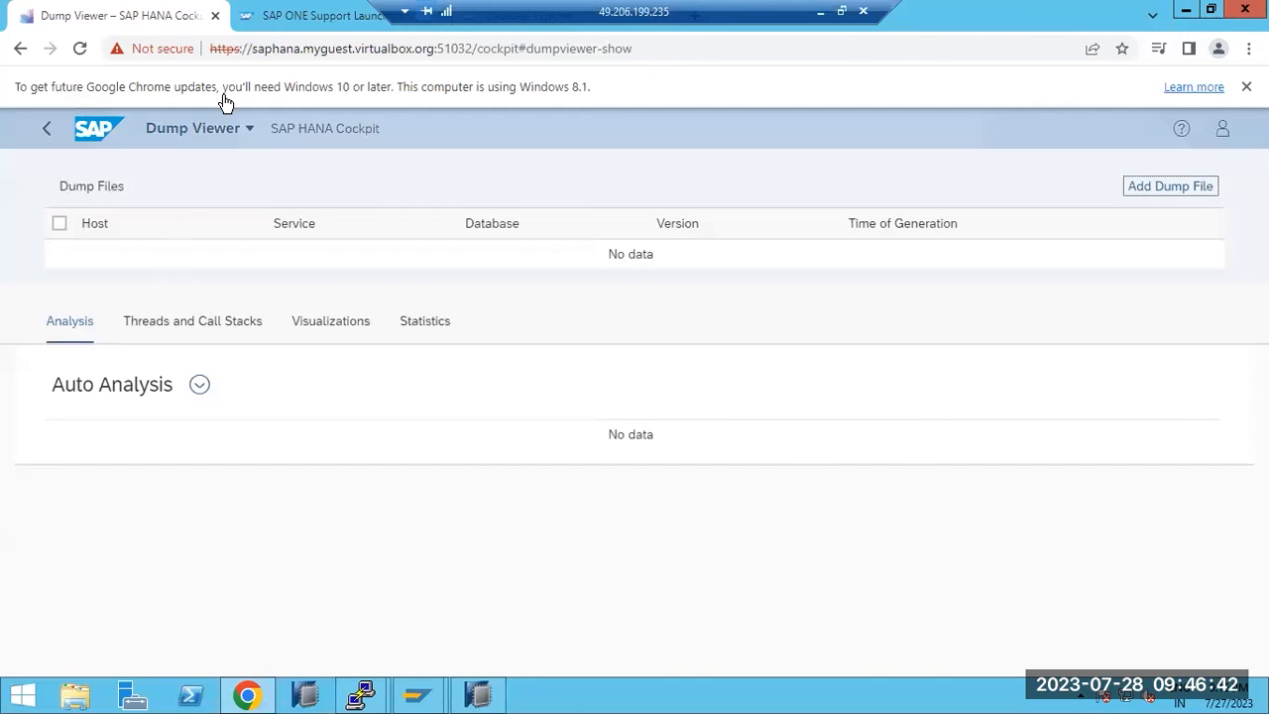
Glance at the Support Launchpad tab, go back Home, and show My Links
click(305, 17)
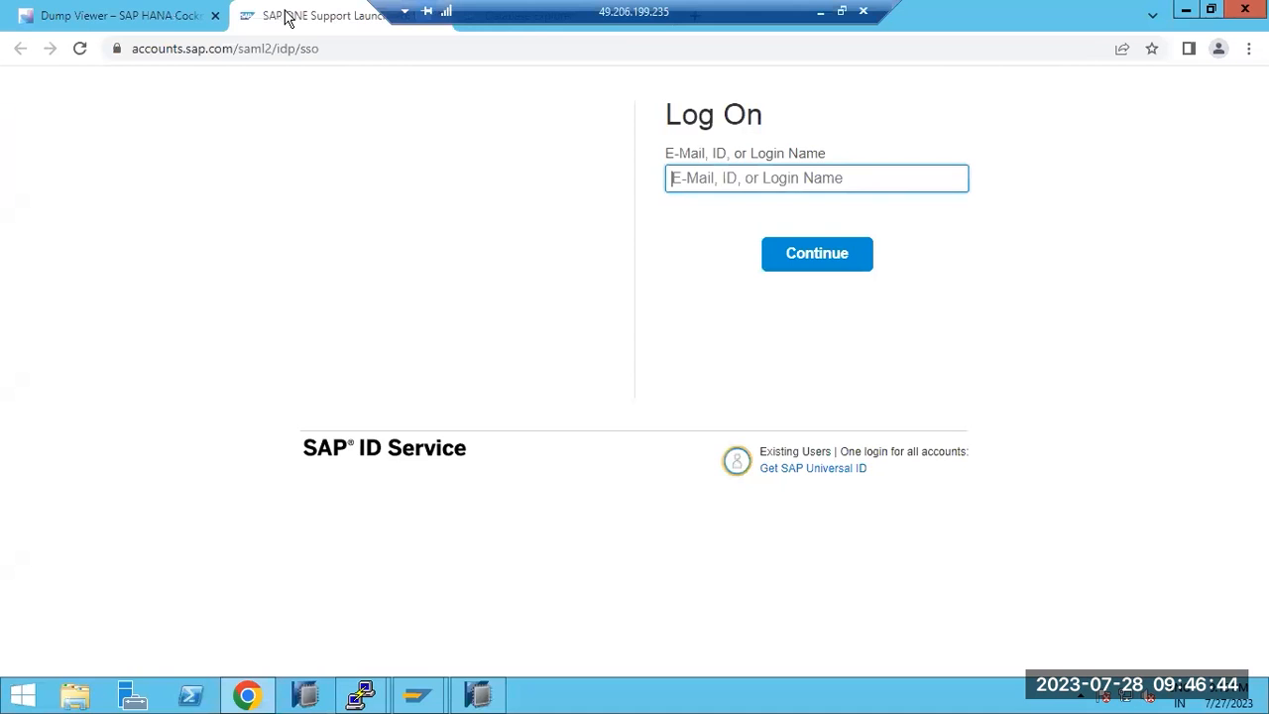
click(159, 16)
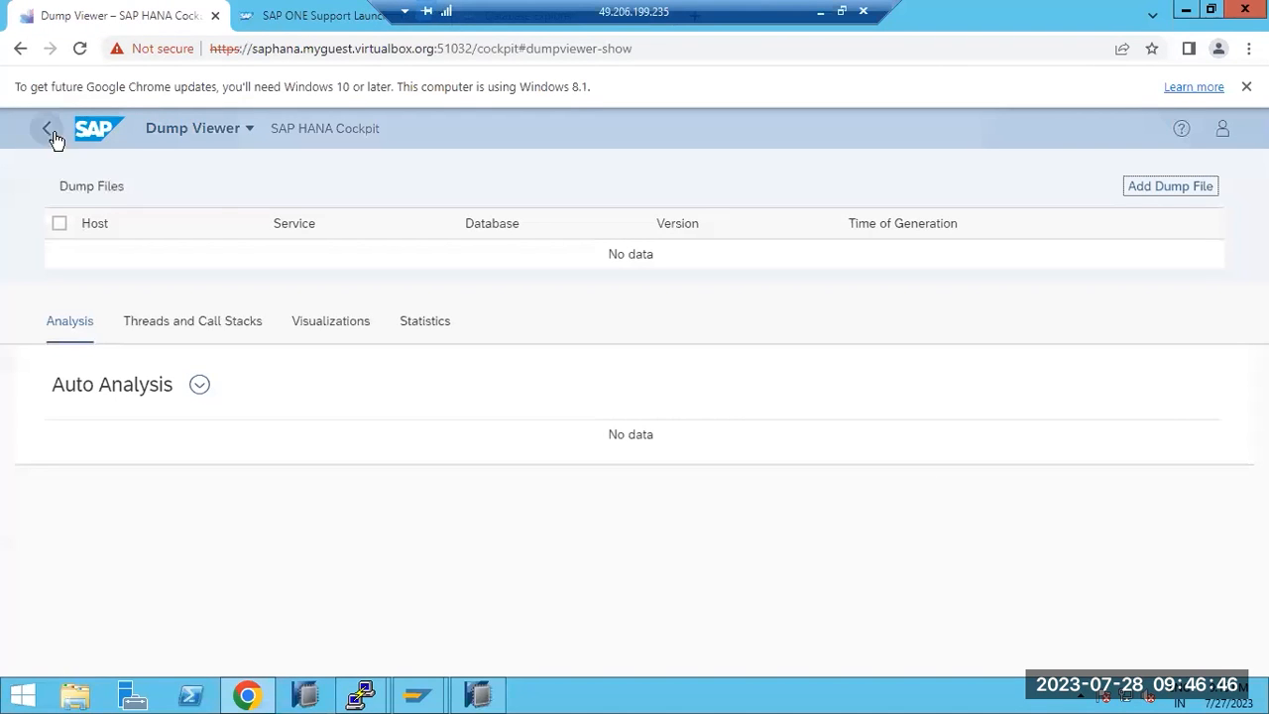
click(92, 130)
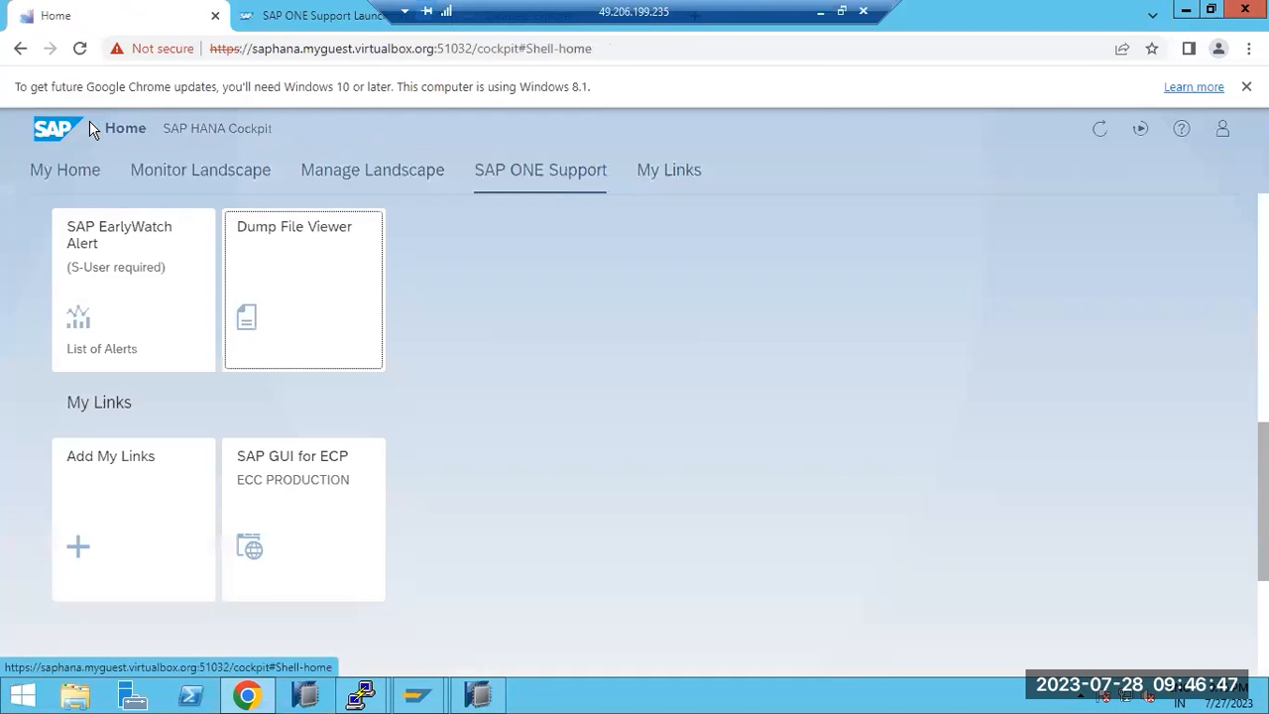
click(663, 172)
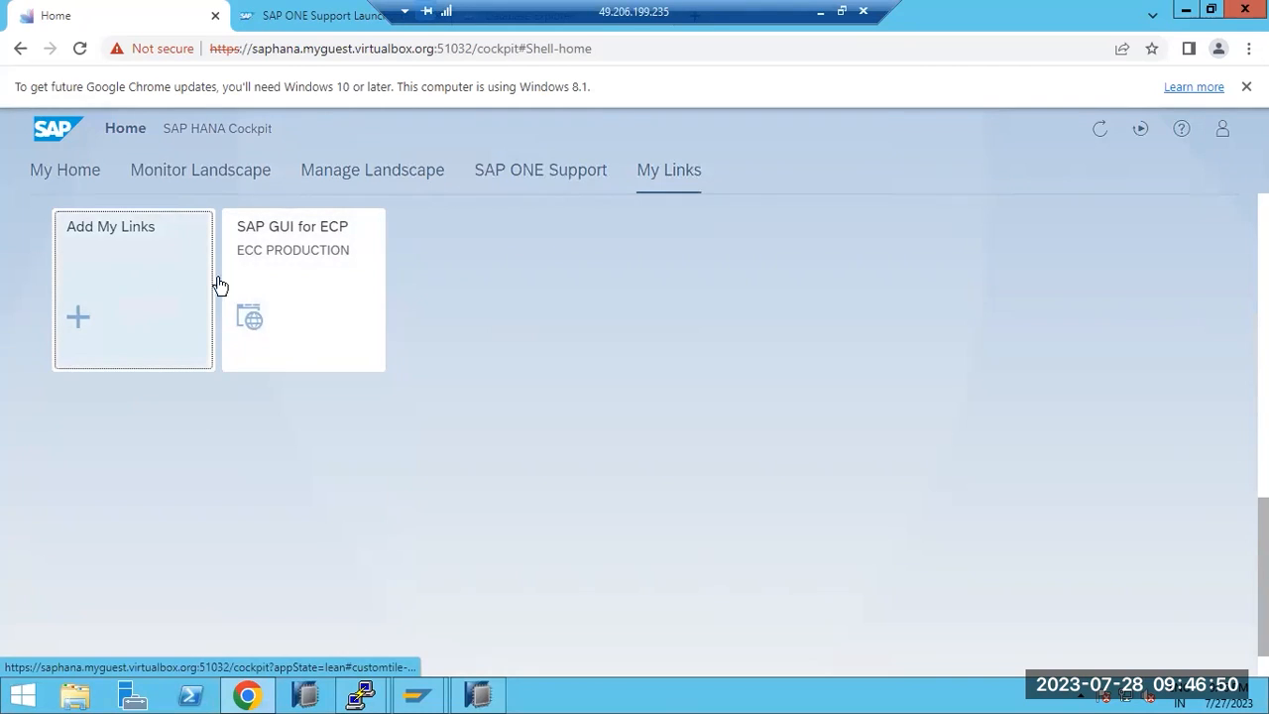
Log on to SAP GUI for ECP in client 100 and let the browser save the password
click(284, 288)
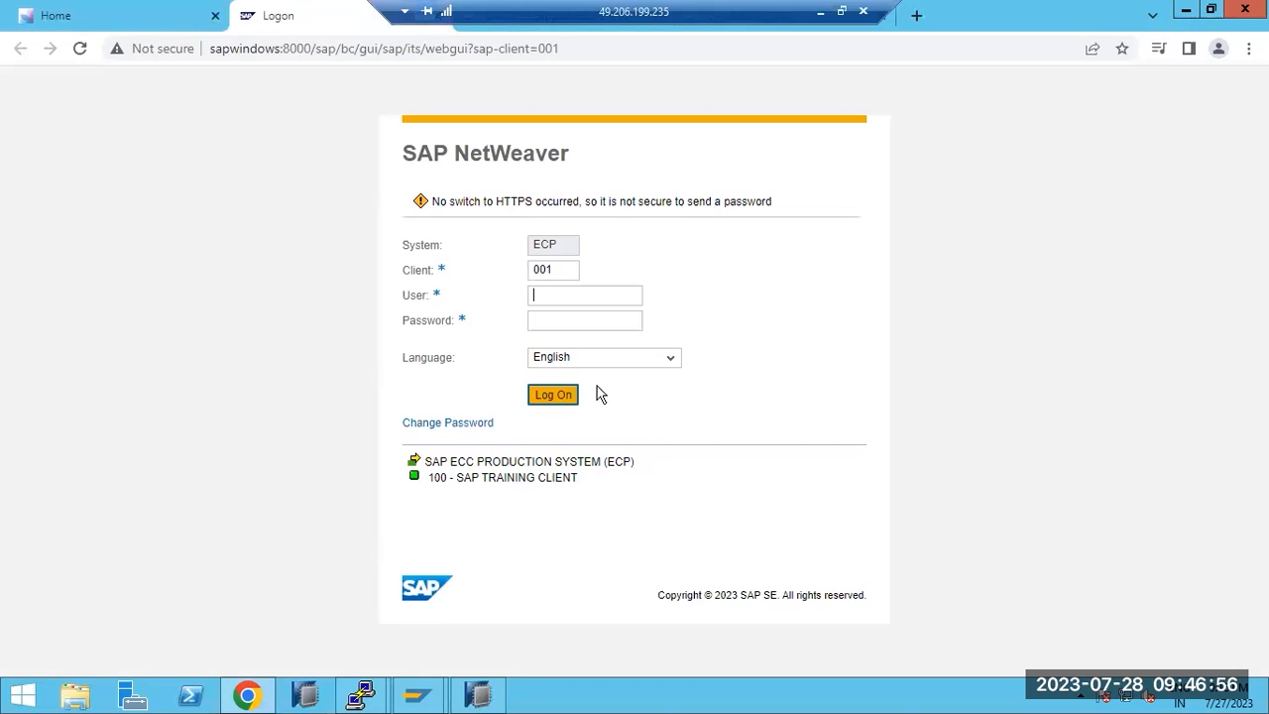
click(553, 297)
double_click(555, 269)
text(10)
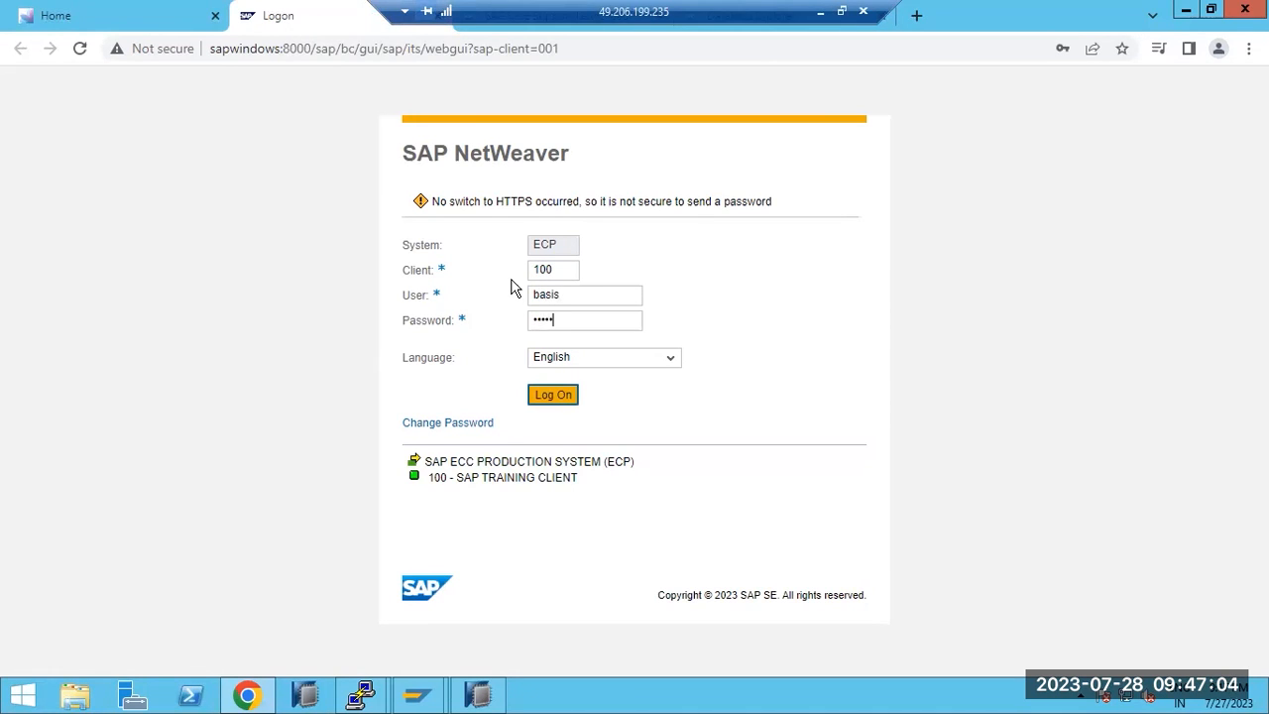
key(Return)
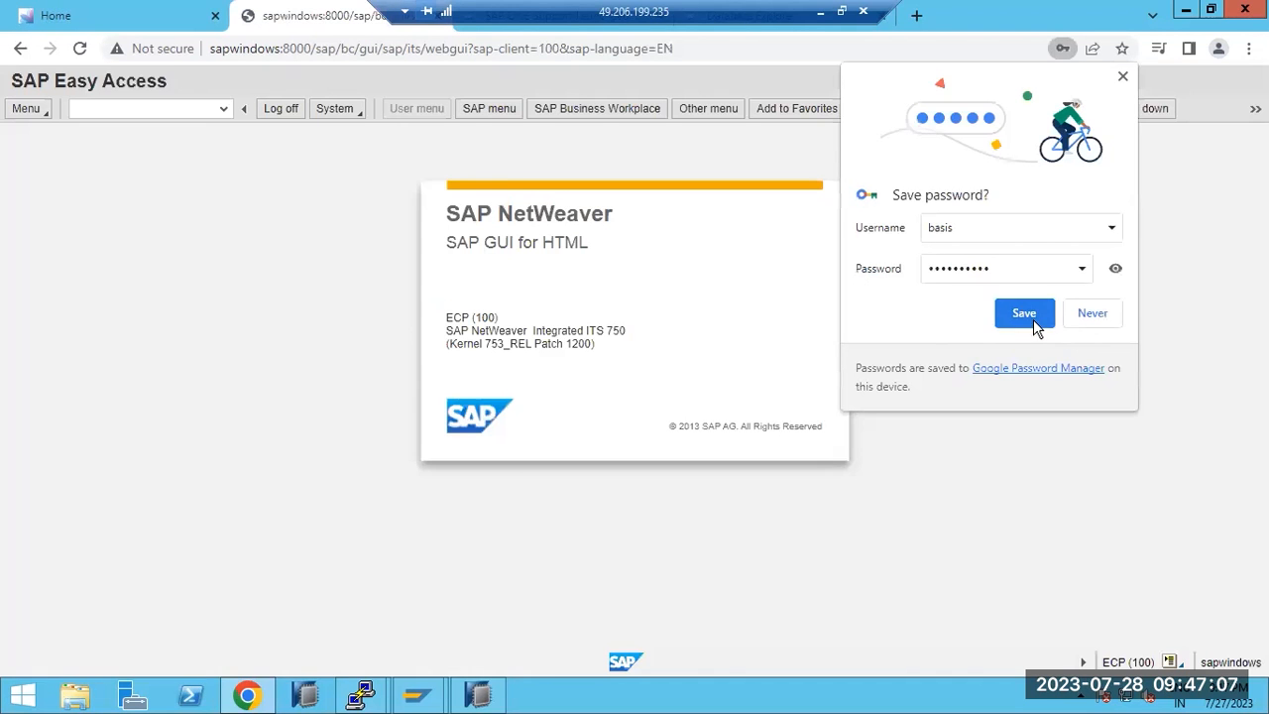
click(1031, 315)
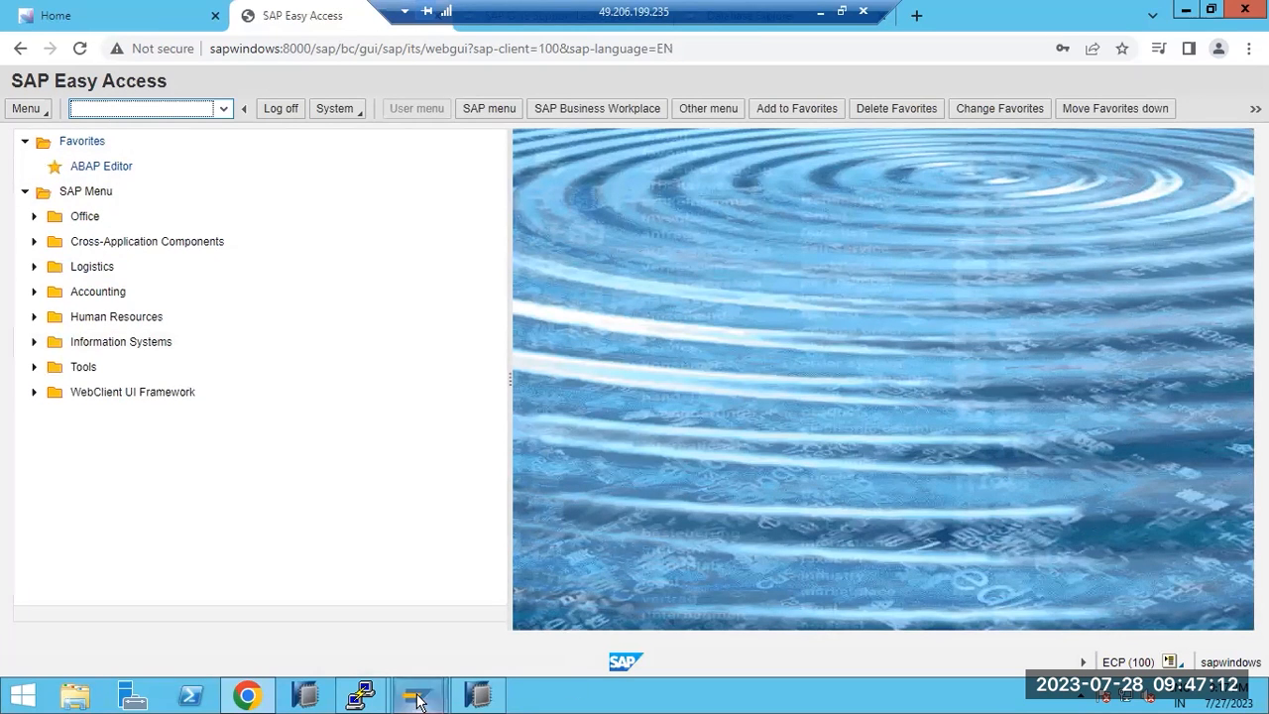
Return to the Cockpit home page, cancel adding a personal link, and minimise the remote session
mouse_move(421, 694)
click(139, 108)
click(119, 18)
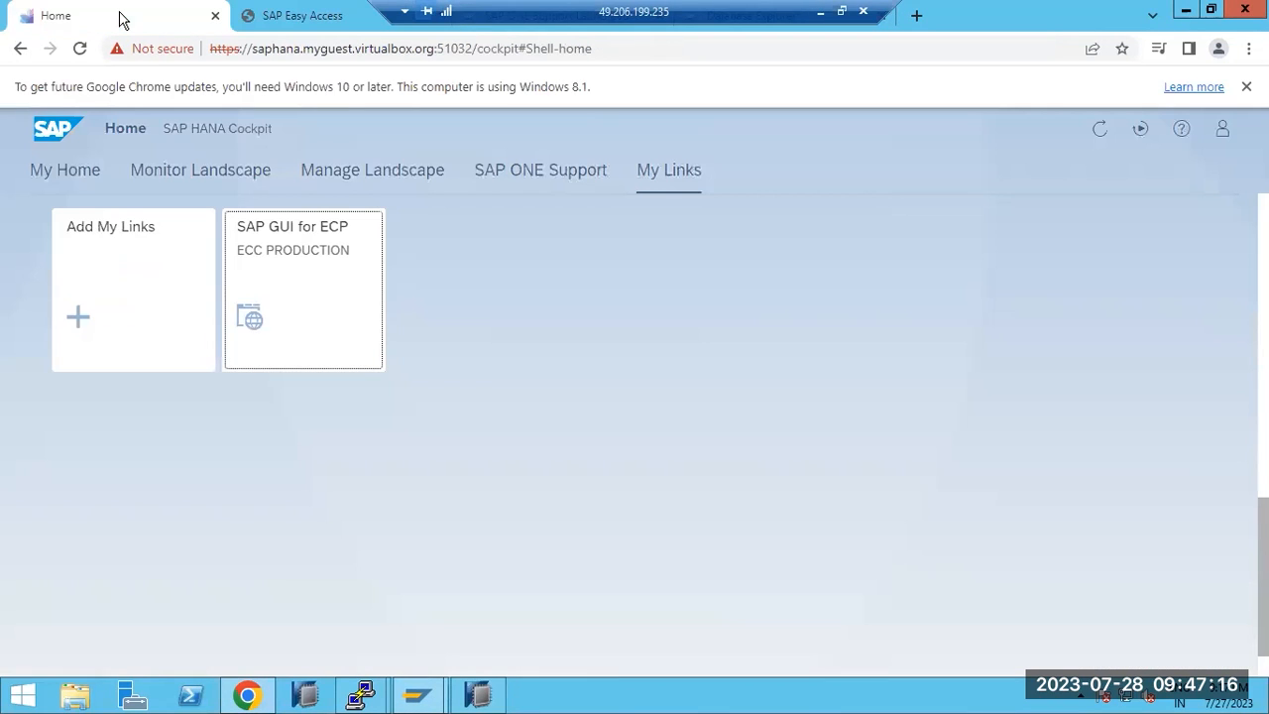
click(121, 310)
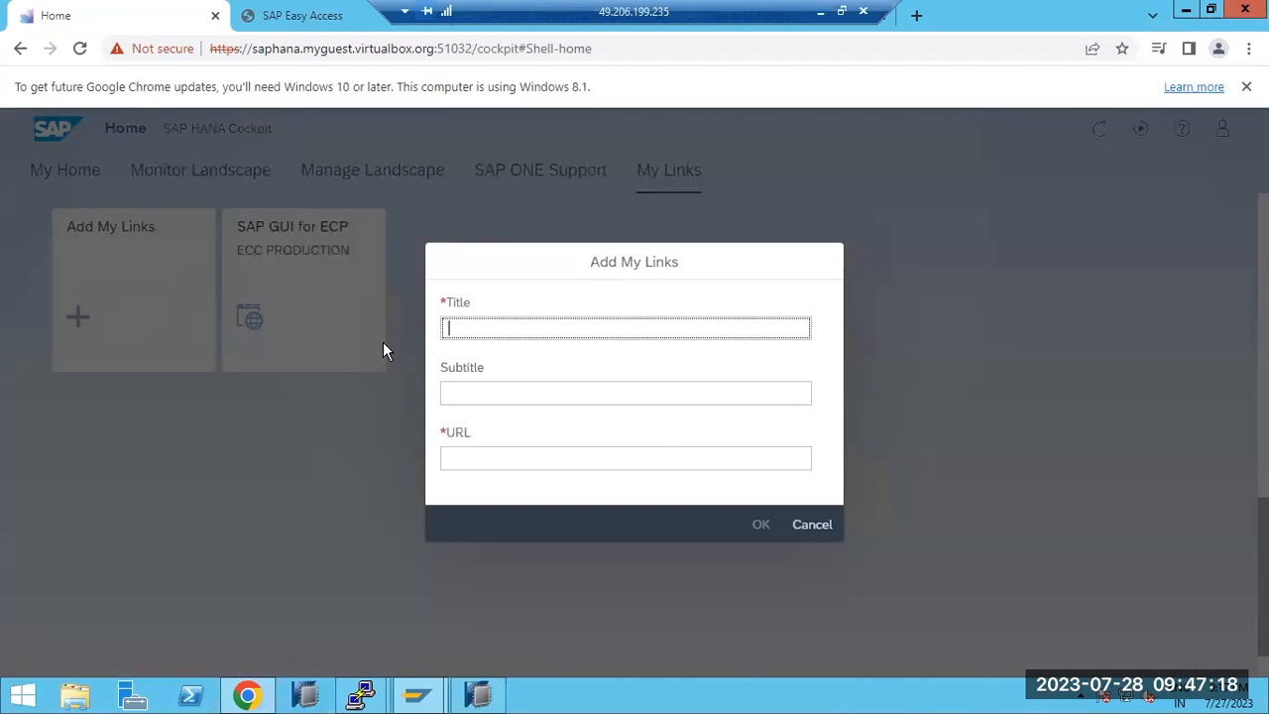
click(810, 526)
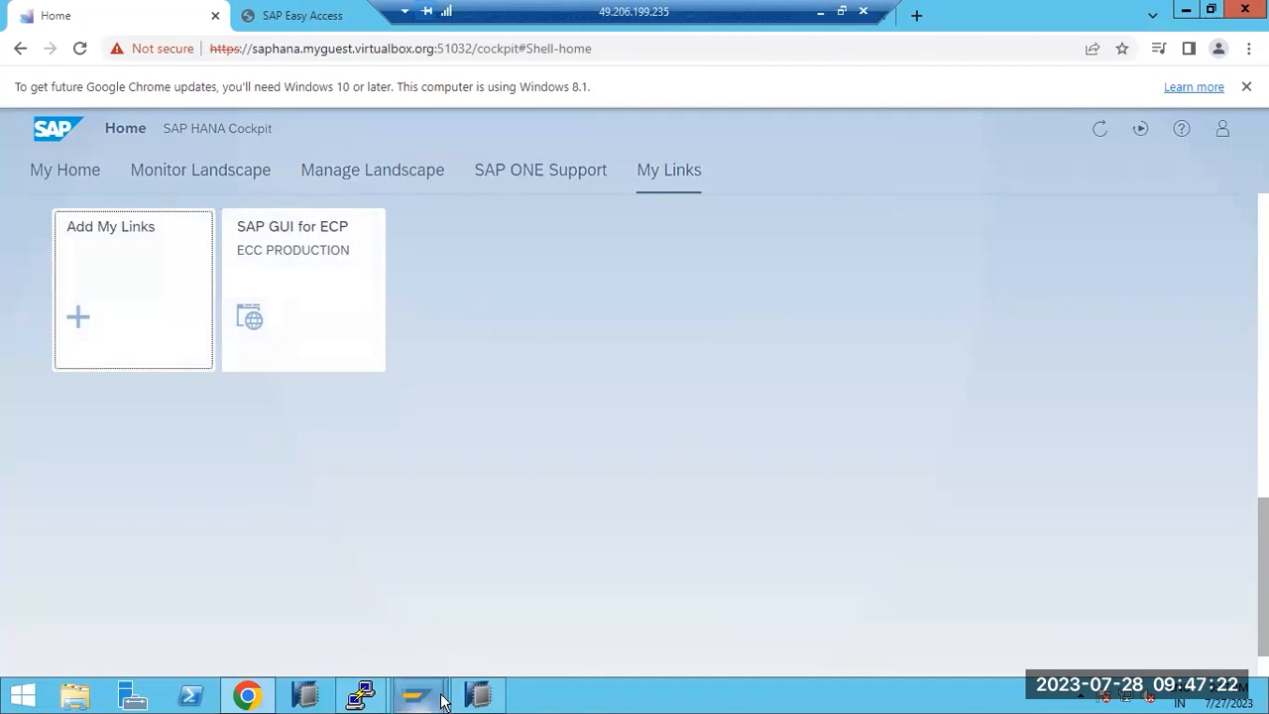
click(483, 697)
click(486, 695)
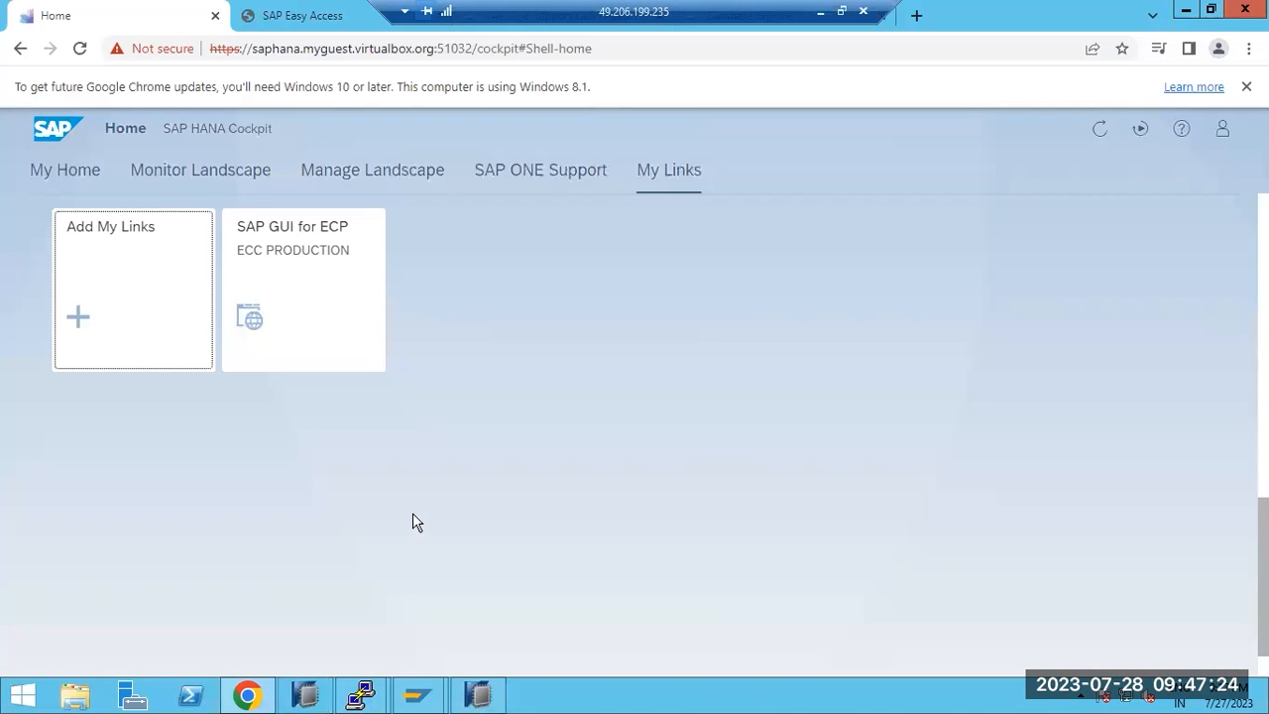
click(819, 12)
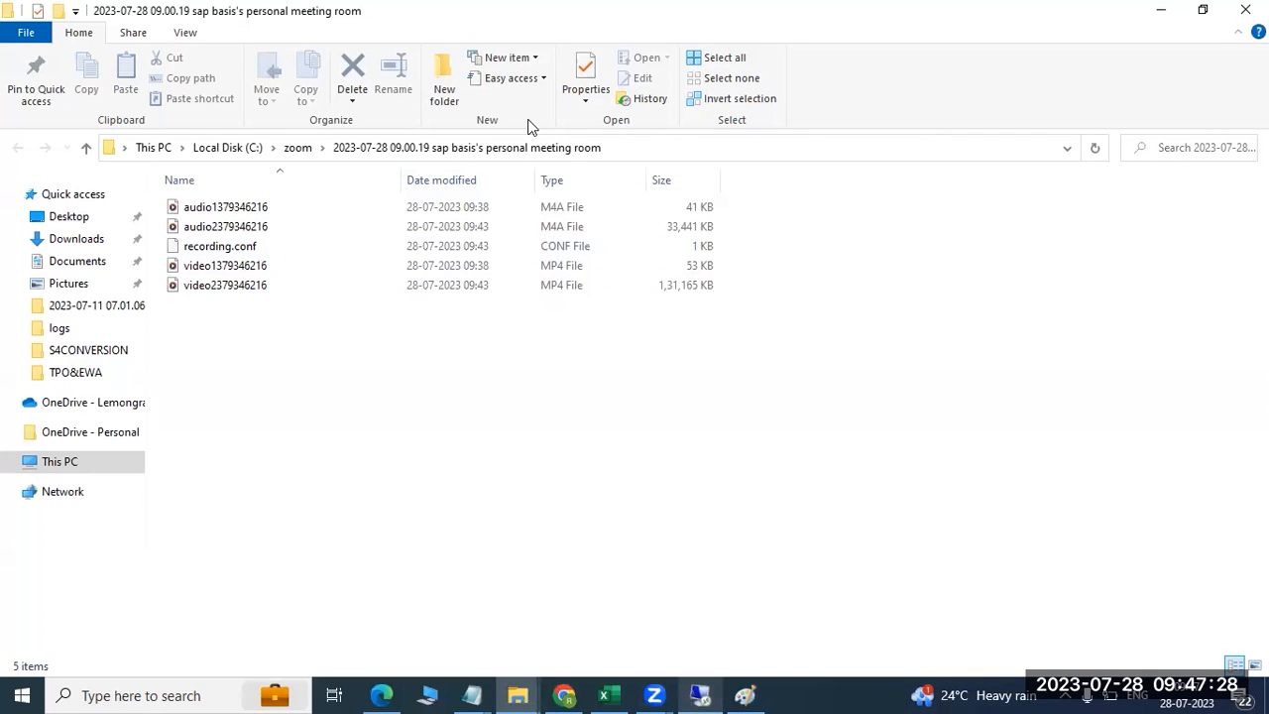
In Paint, draw a line above the HANA REPLICATION heading and a line beside the topic list
click(745, 695)
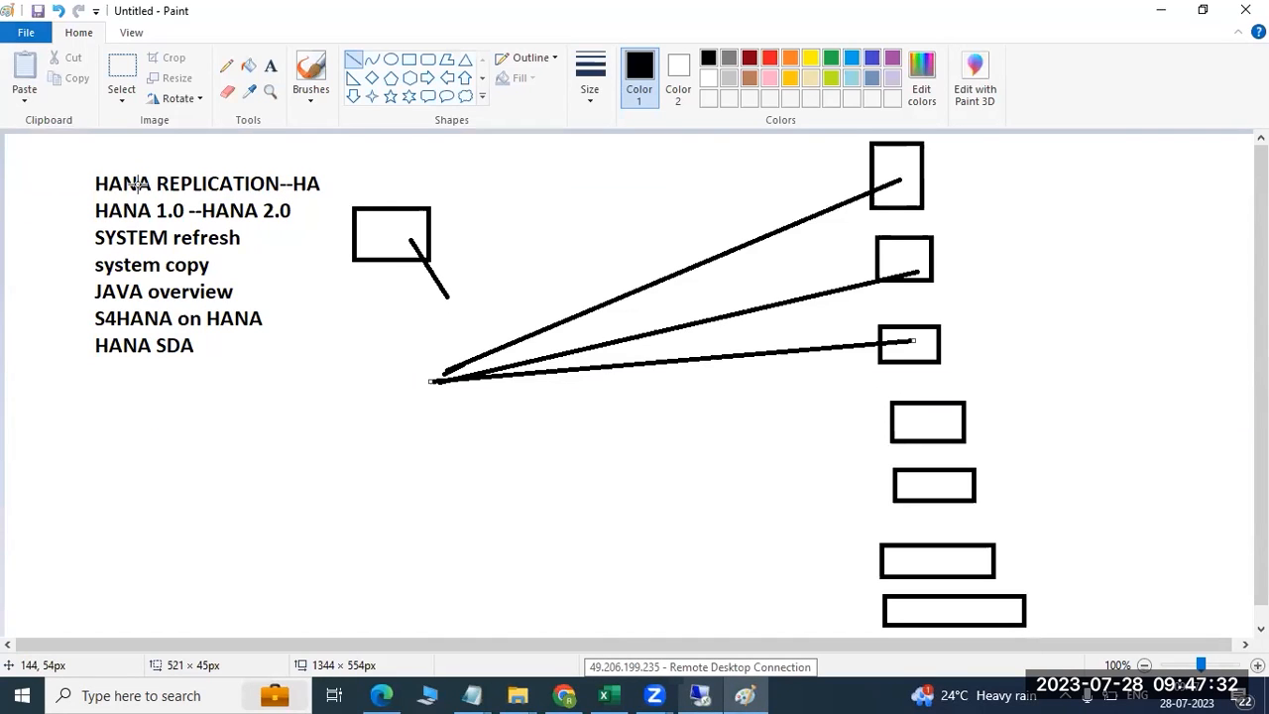
drag(61, 184, 156, 155)
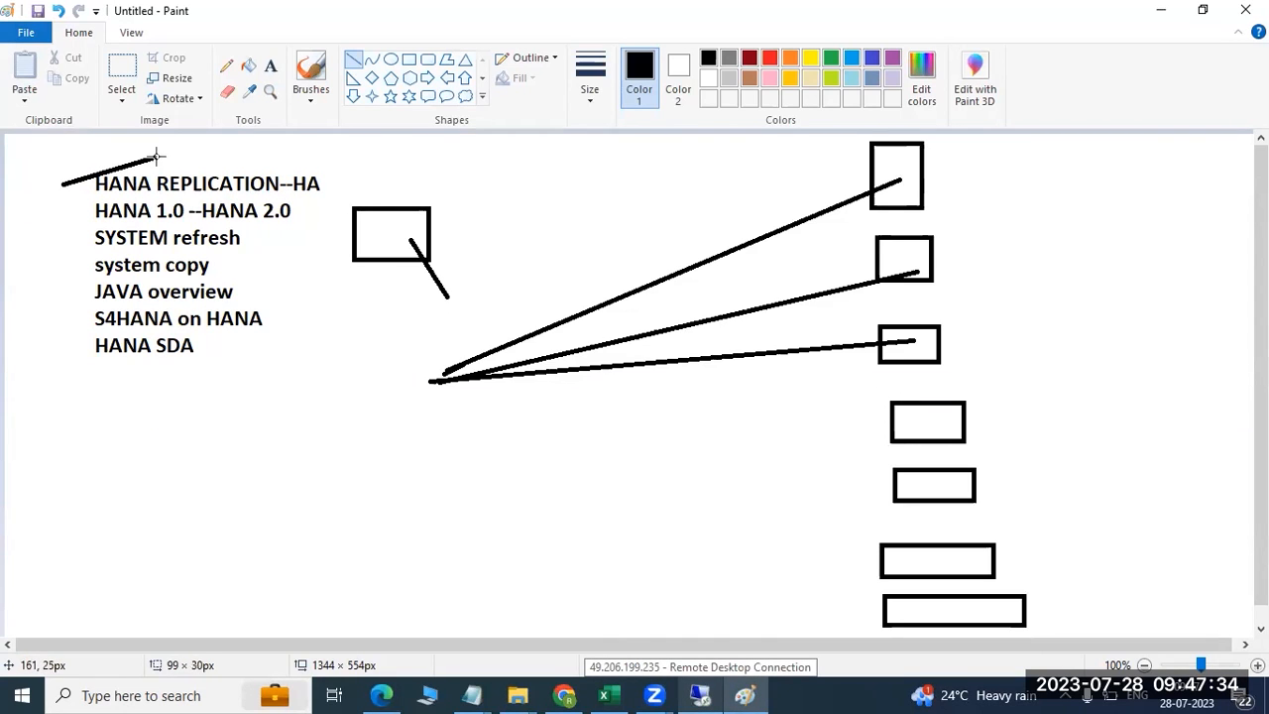
drag(78, 218, 67, 347)
Add two more vertical lines left of the topic list, then close Paint choosing Don't Save
drag(45, 190, 172, 150)
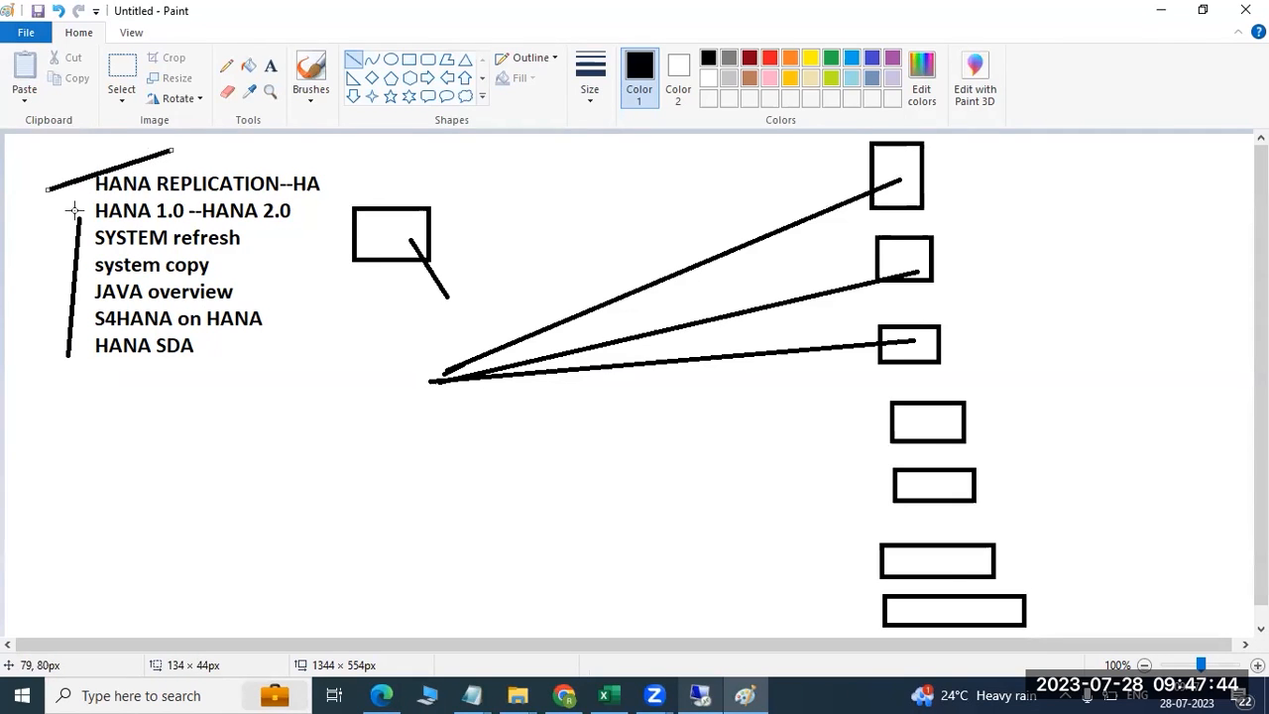
drag(87, 203, 67, 364)
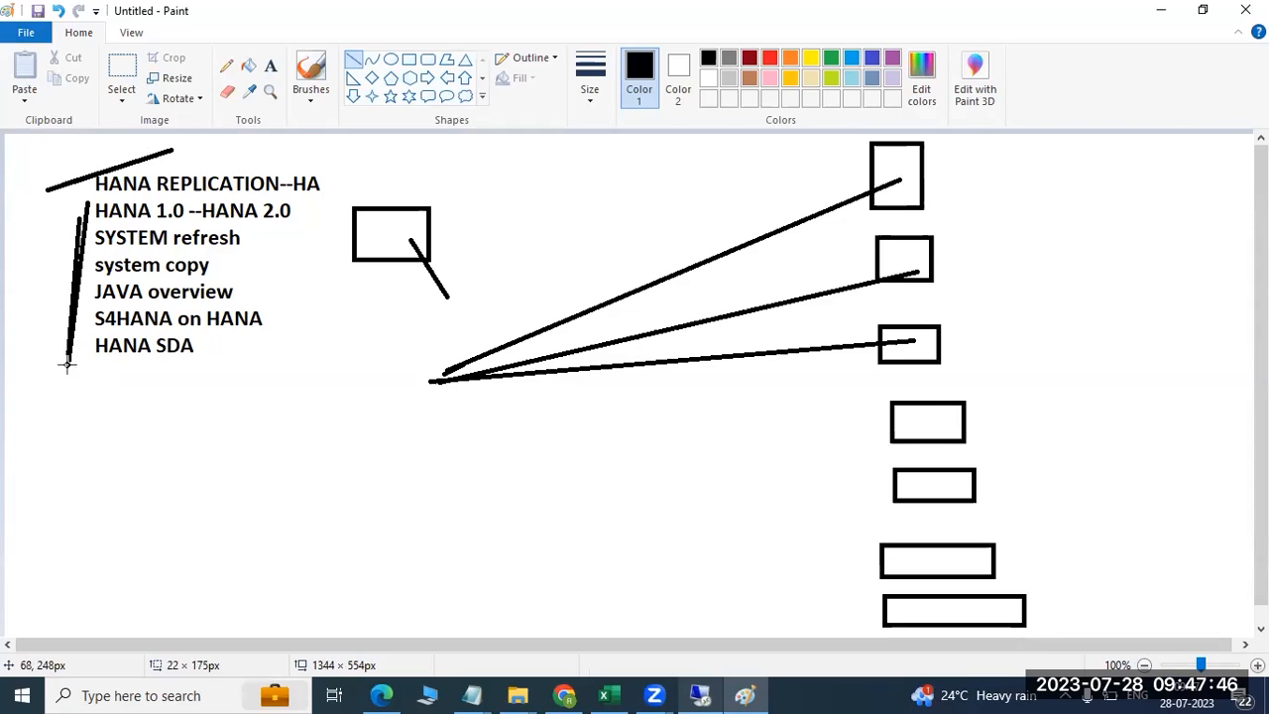
click(126, 390)
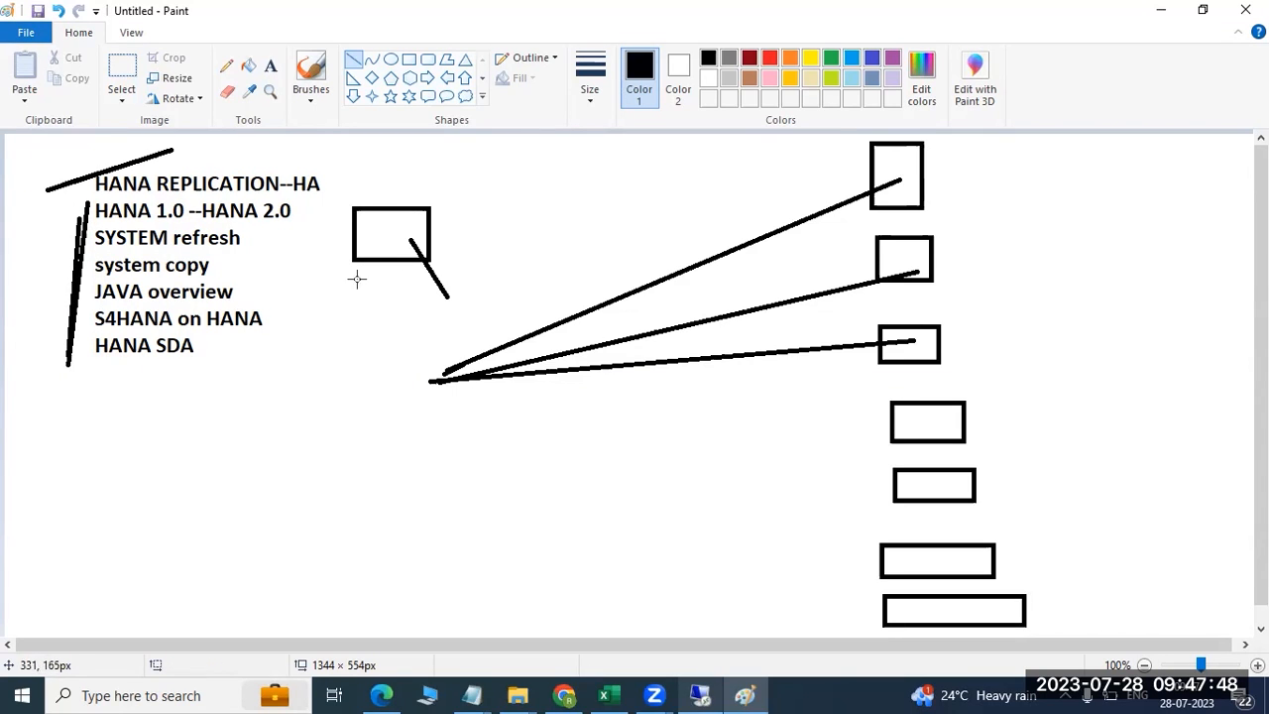
click(1245, 10)
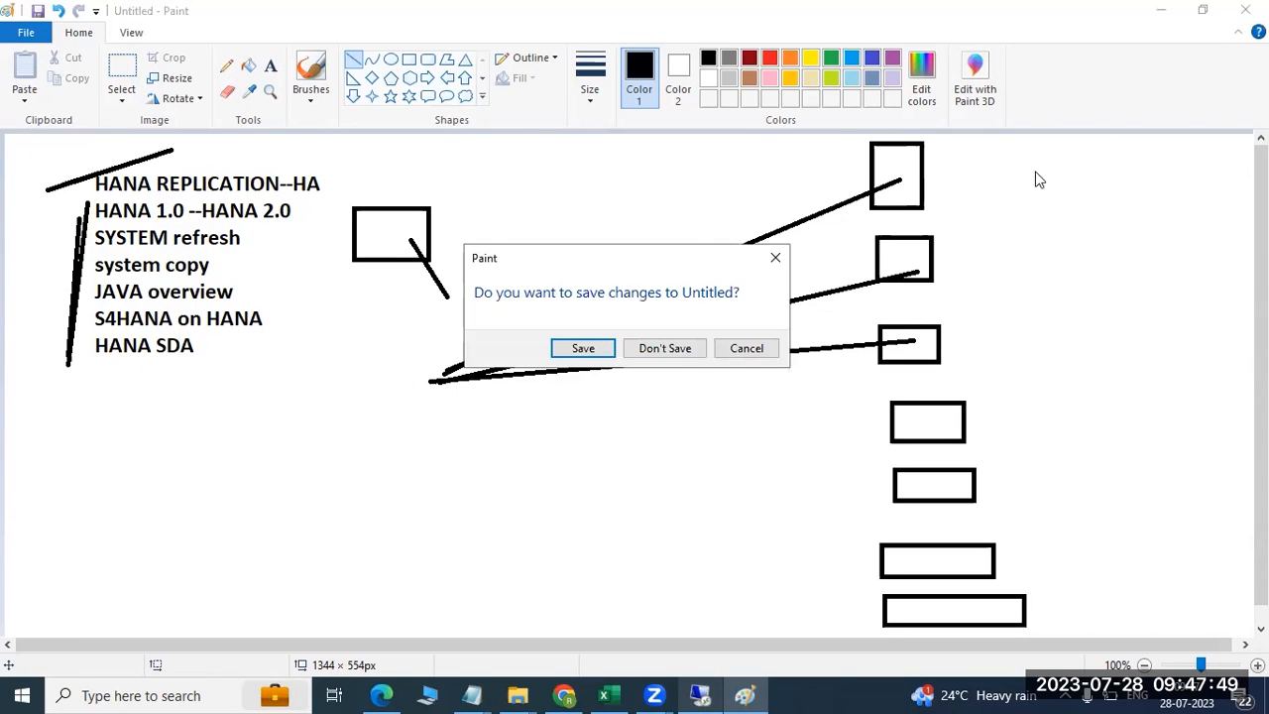
click(669, 355)
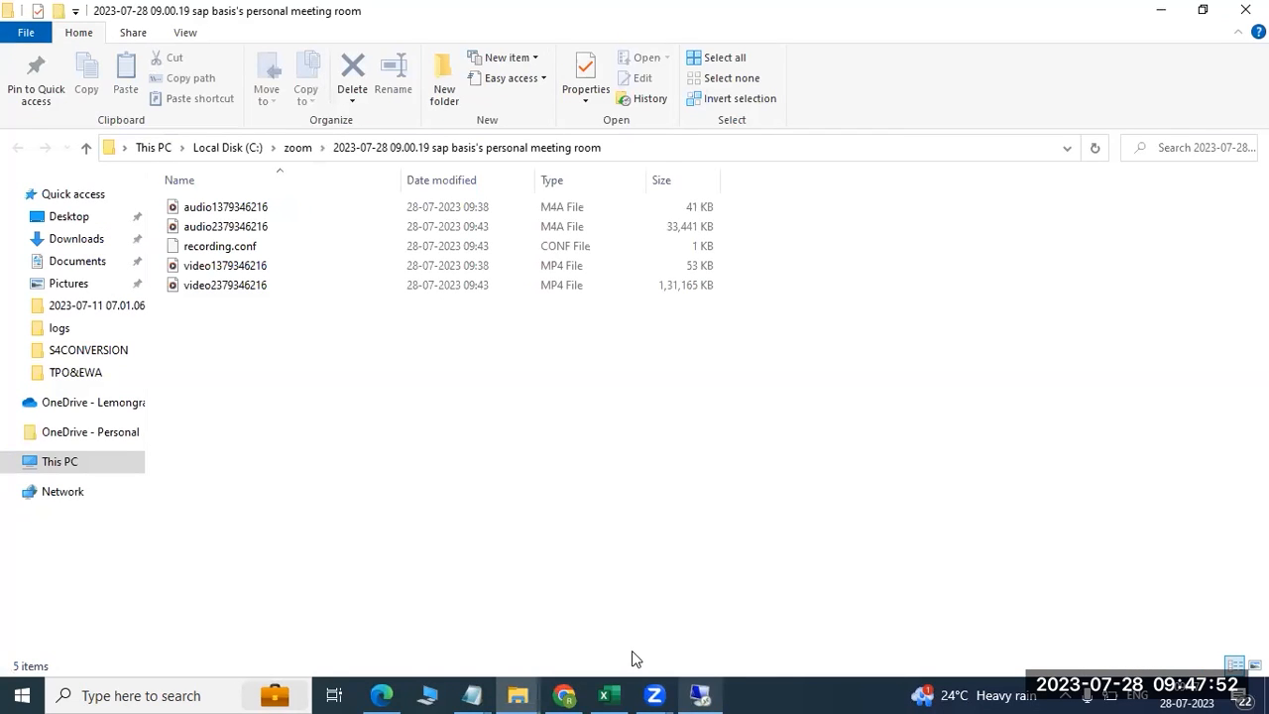